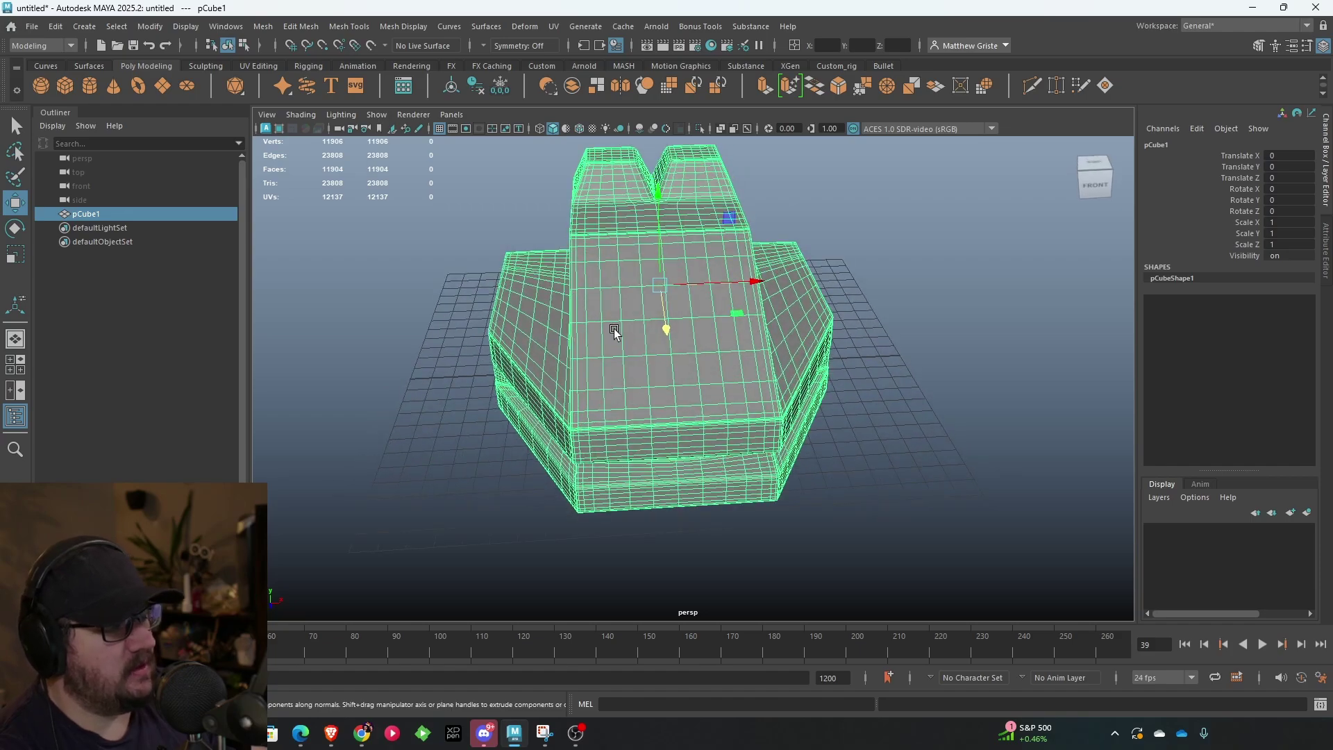
- Rename the pCube1 object as Ugly
{"action": "double_click", "coordinate": [98, 214]}
{"action": "type", "text": "Ugly"}
{"action": "key", "text": "Return"}
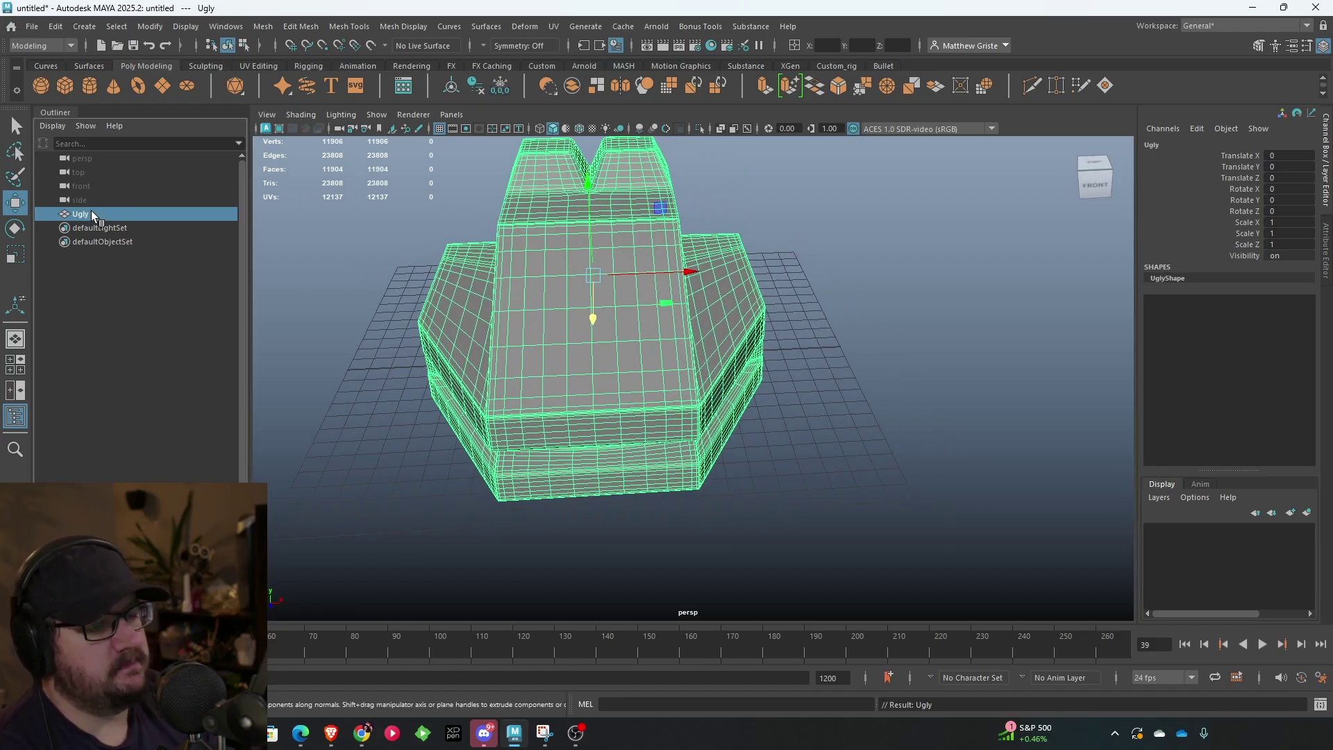
- Export the selected Ugly mesh to the Desktop as Ugly_Rizom.fbx
{"action": "left_click", "coordinate": [28, 29]}
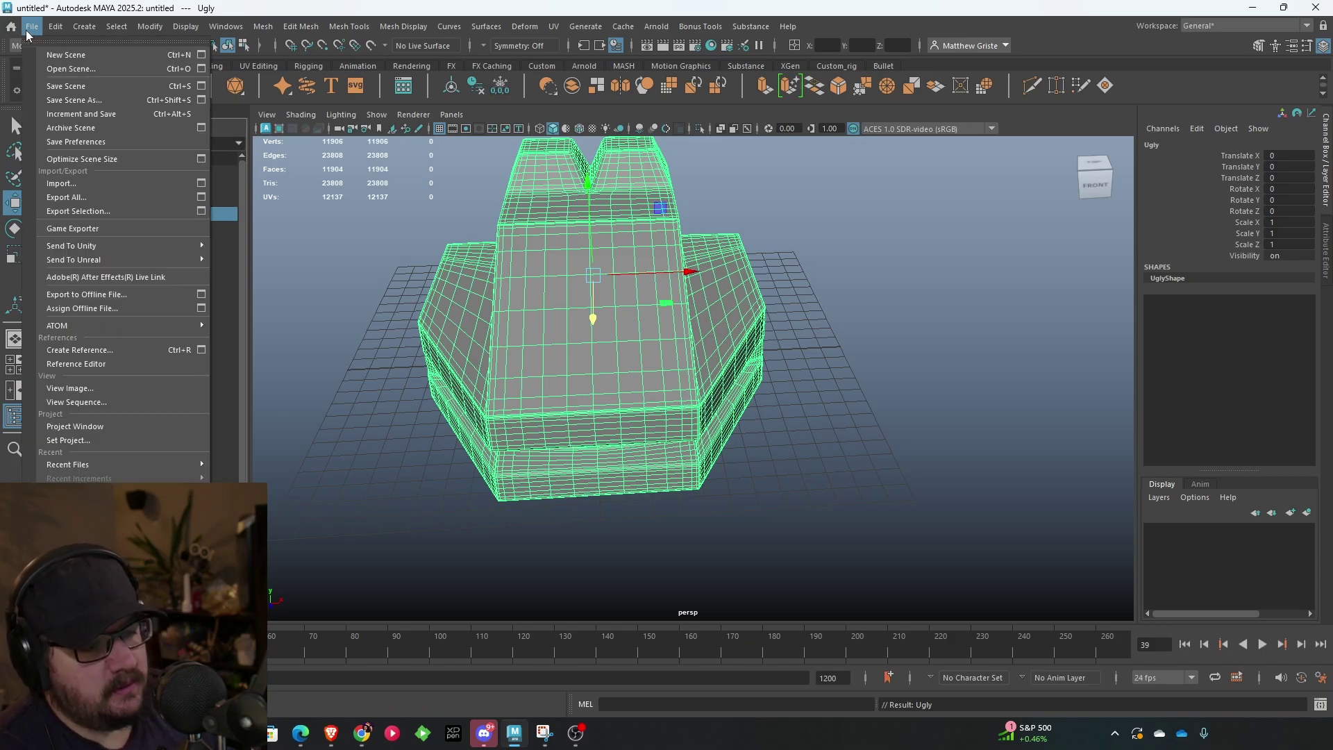
{"action": "left_click", "coordinate": [118, 208]}
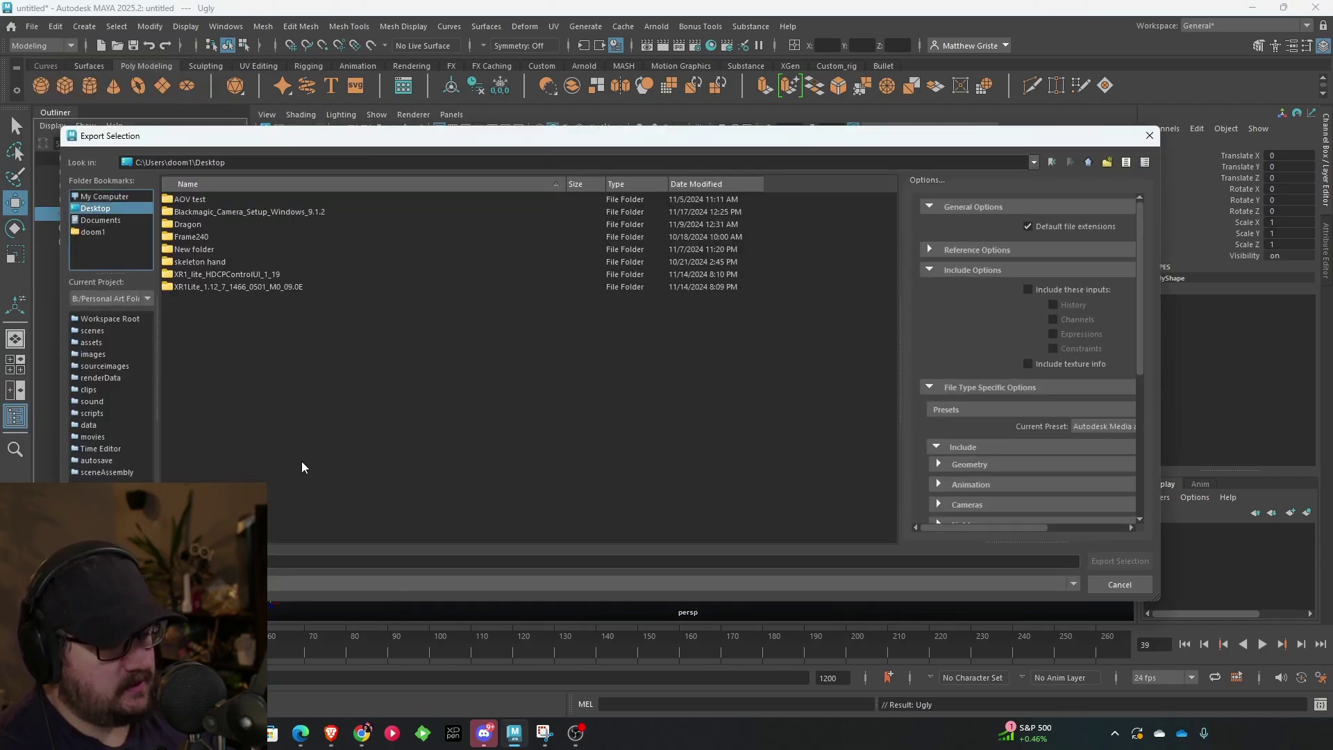
{"action": "left_click", "coordinate": [261, 561]}
{"action": "type", "text": "Ugly"}
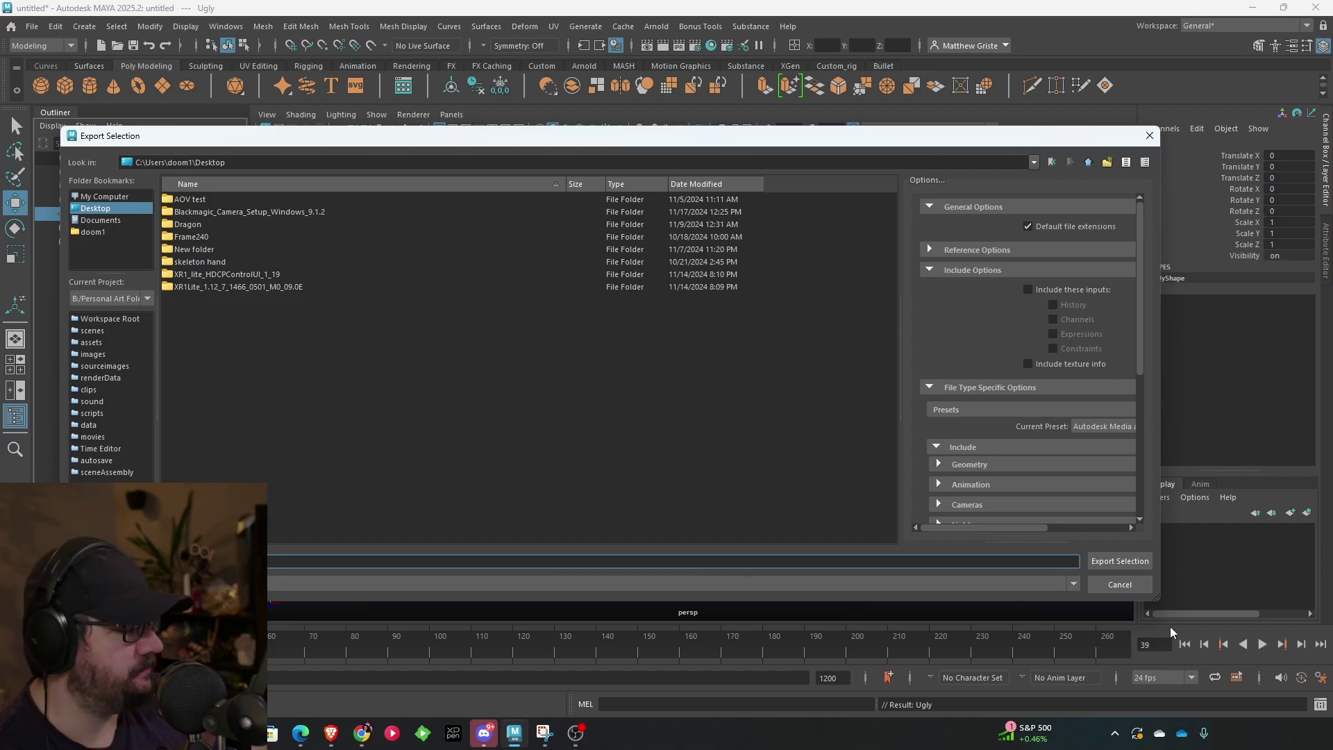
{"action": "left_click", "coordinate": [1146, 561]}
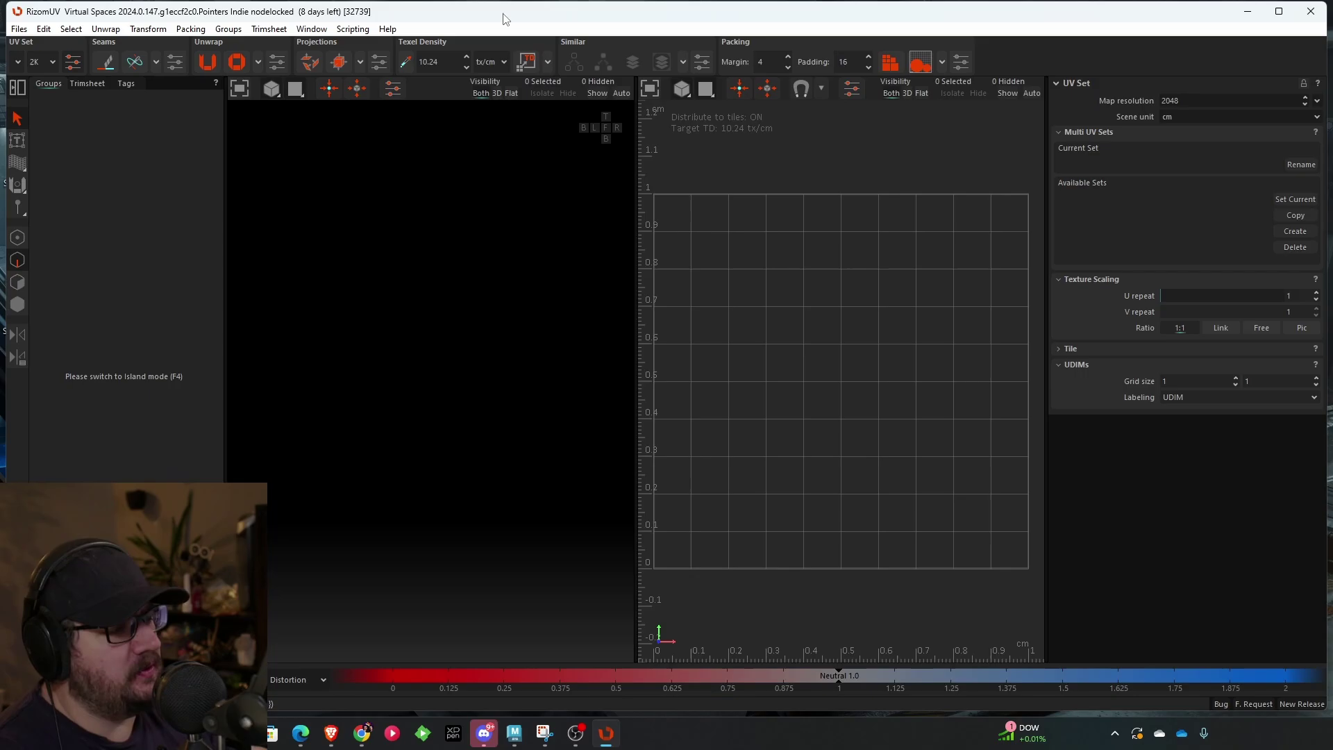
- Switch to RizomUV, maximize its window and hide the Groups side area
{"action": "double_click", "coordinate": [504, 13]}
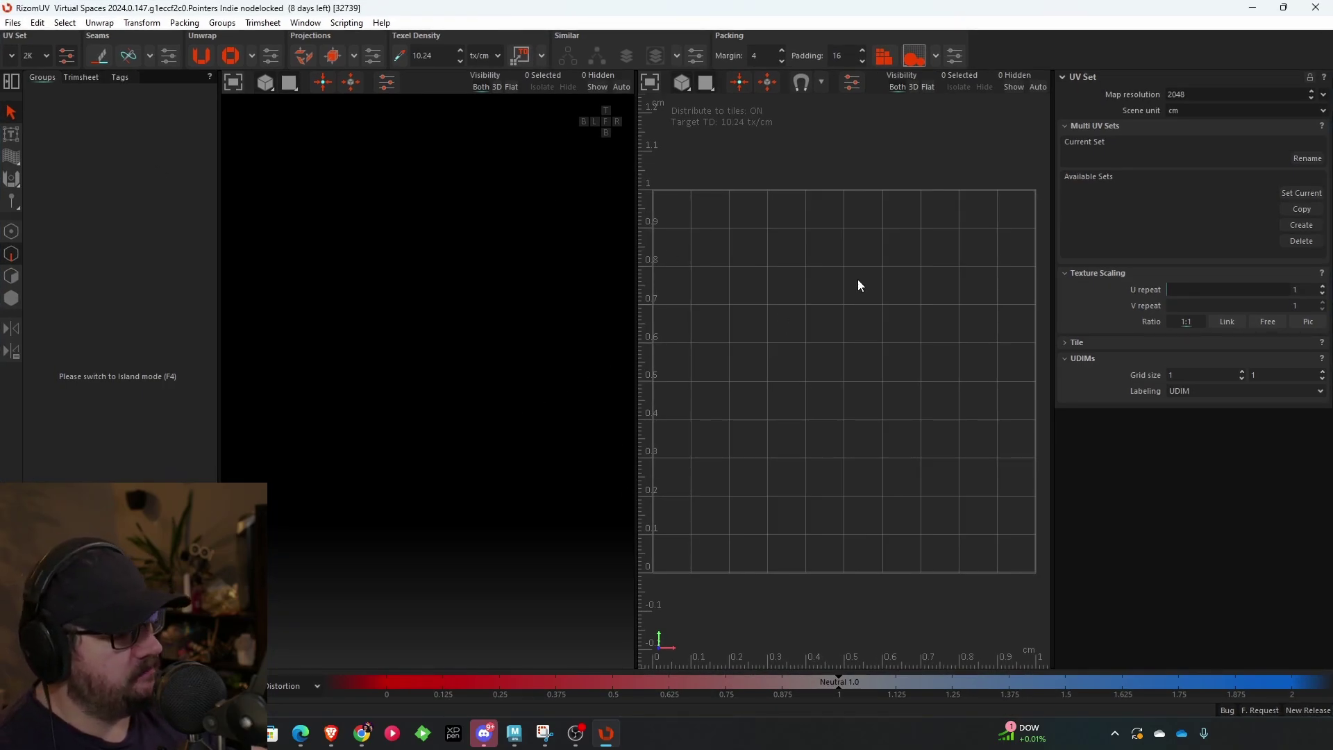
{"action": "left_click", "coordinate": [17, 82]}
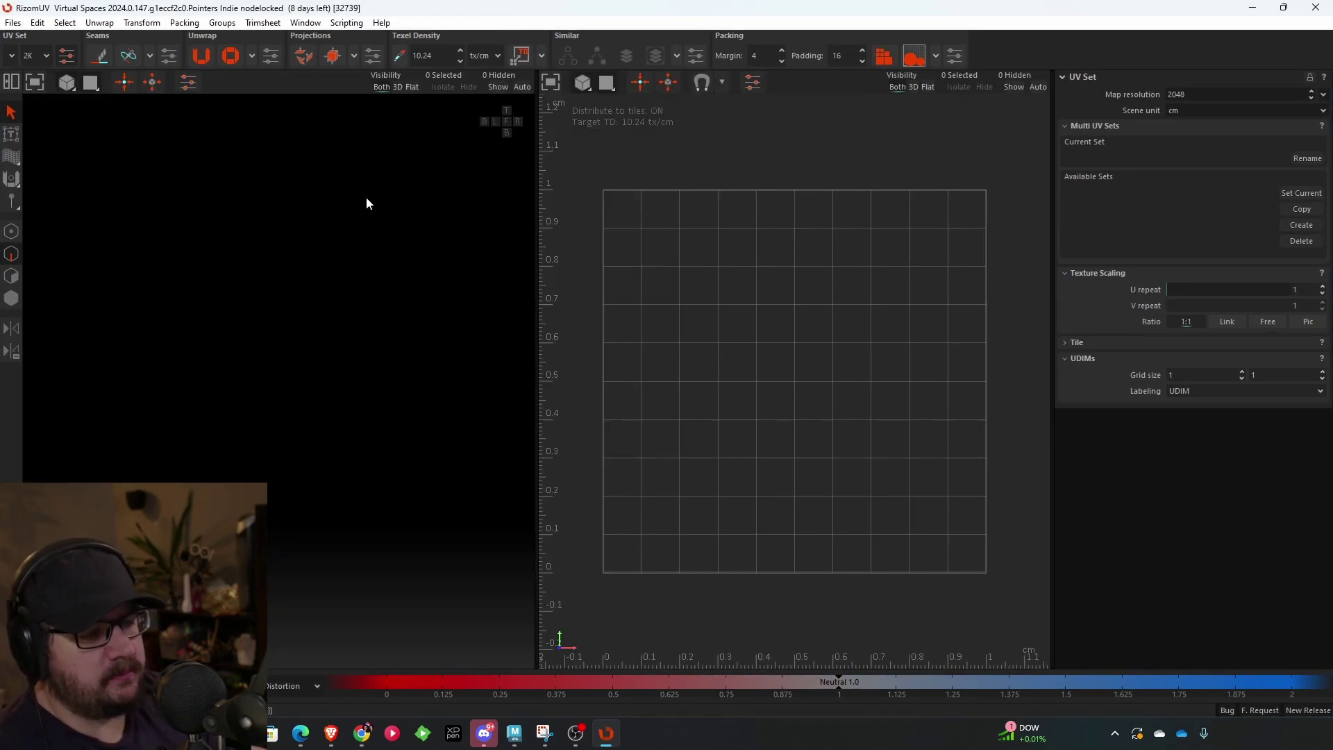
- Load Ugly_Rizom.fbx from the Desktop
{"action": "left_click", "coordinate": [13, 22]}
{"action": "mouse_move", "coordinate": [64, 23]}
{"action": "mouse_move", "coordinate": [12, 23]}
{"action": "left_click", "coordinate": [42, 38]}
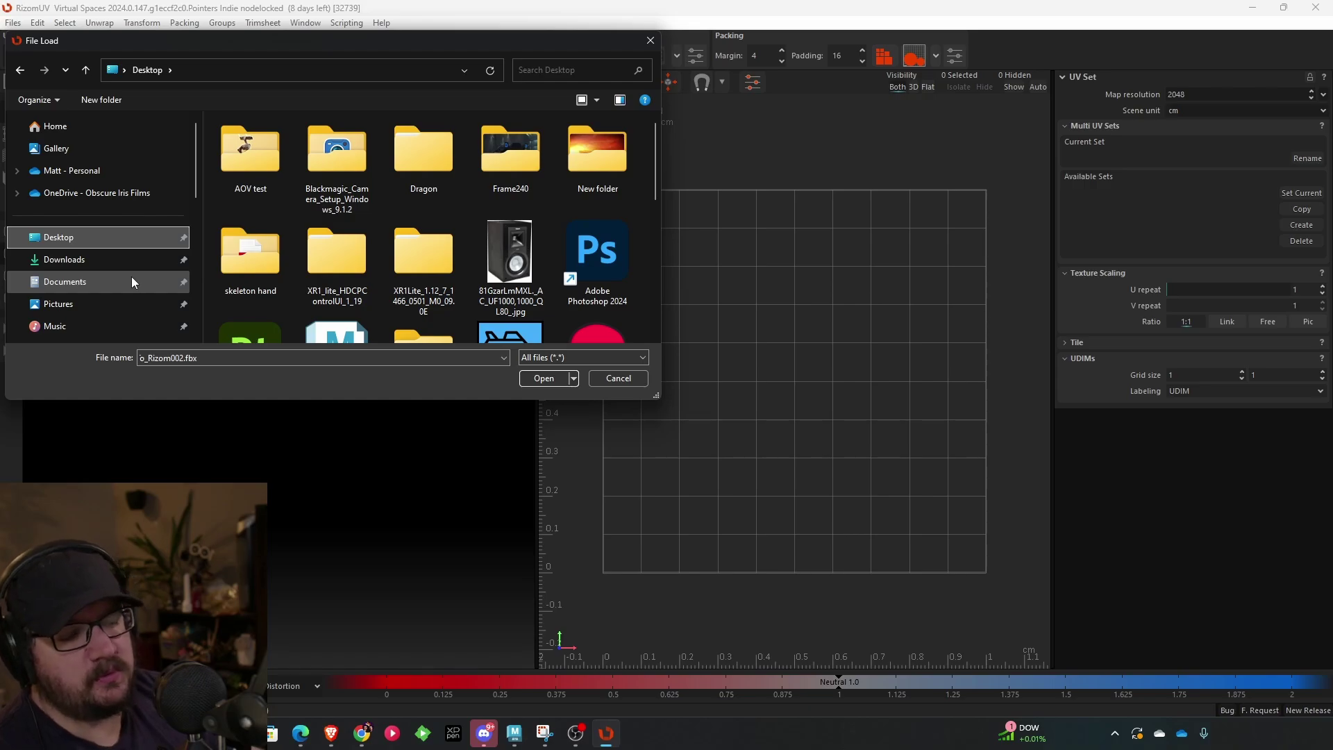
{"action": "scroll", "coordinate": [497, 275], "scroll_direction": "down", "scroll_amount": 5}
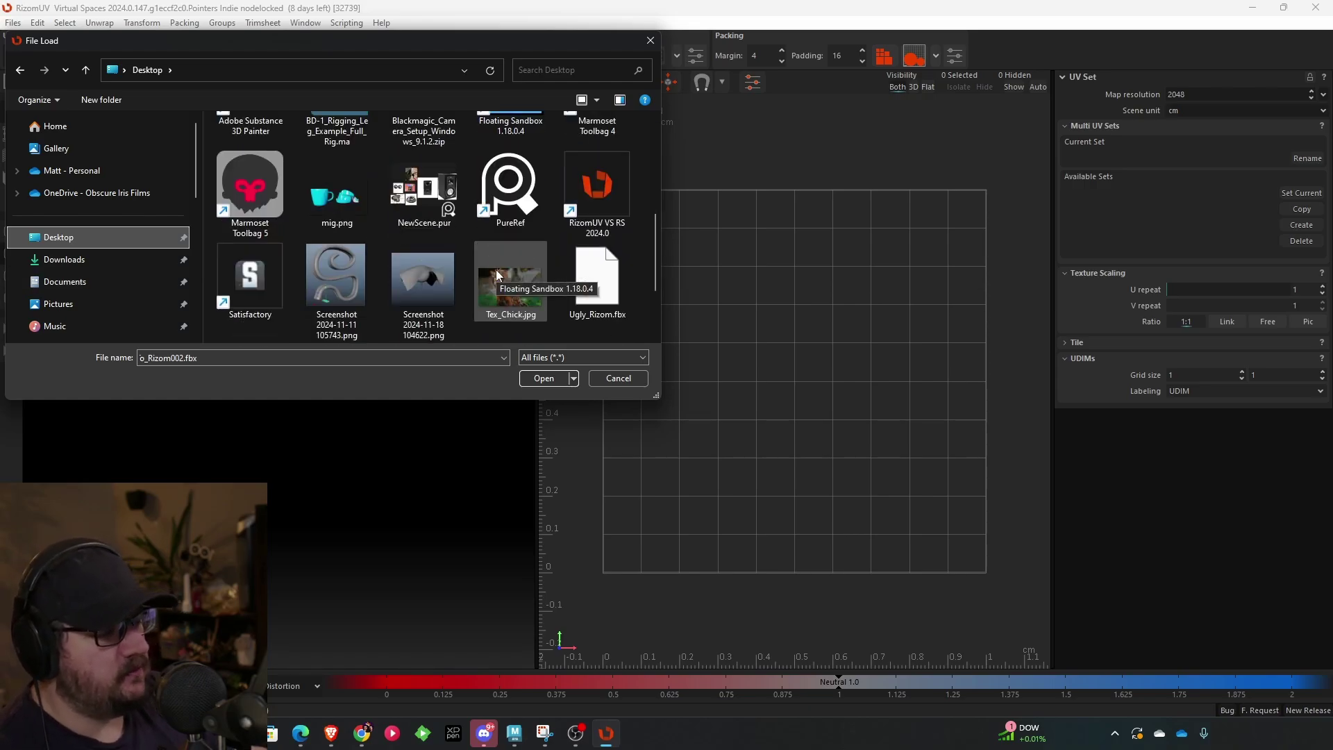
{"action": "double_click", "coordinate": [627, 263]}
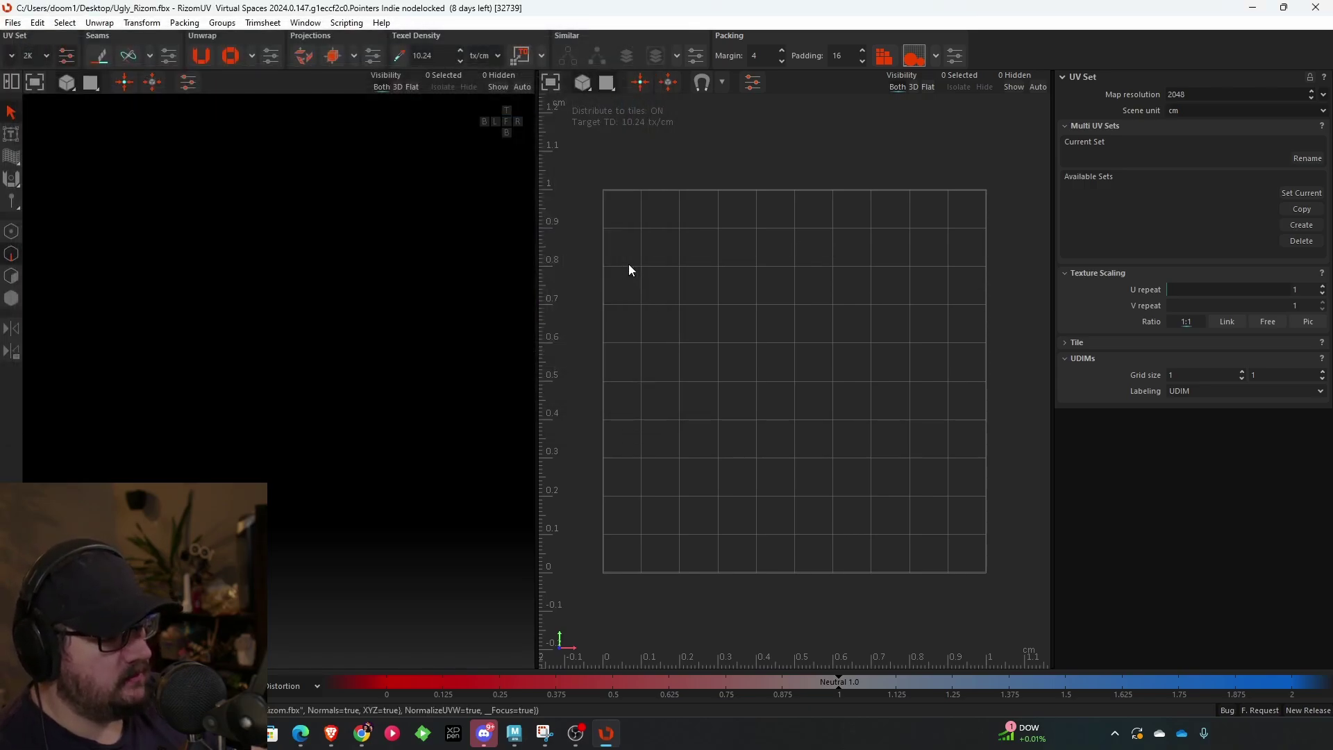
- Examine the loaded mesh from several angles in the 3D view and compare it with its UV layout
{"action": "left_click_drag", "start_coordinate": [326, 388], "coordinate": [268, 230], "text": "alt"}
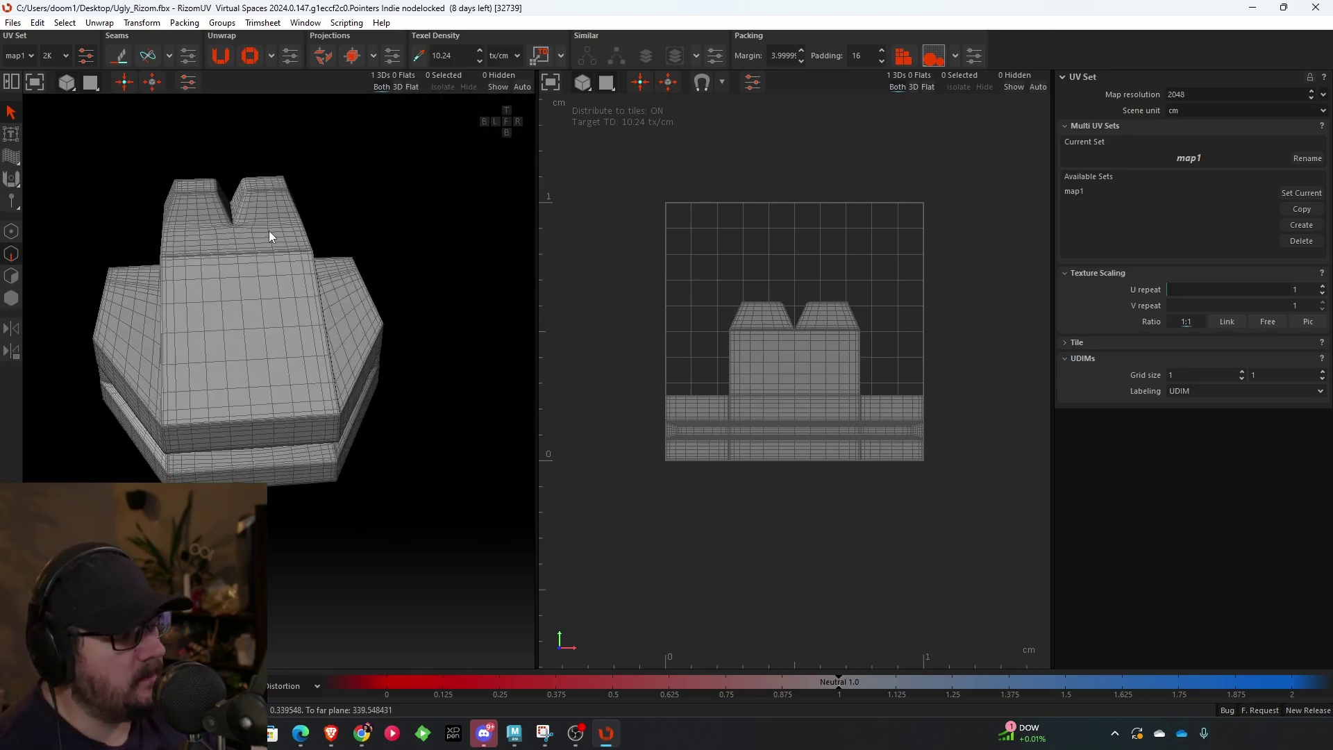
{"action": "middle_click_drag", "start_coordinate": [269, 230], "coordinate": [288, 231], "text": "alt"}
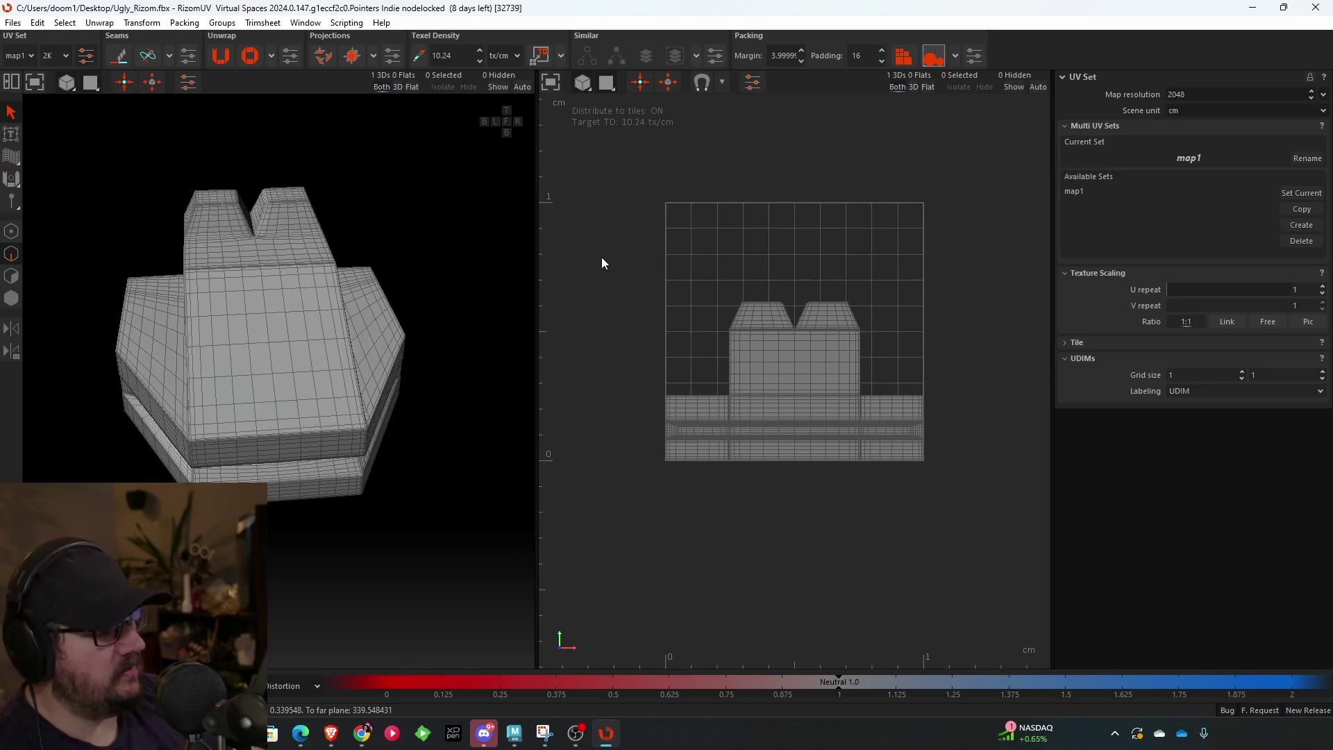
{"action": "left_click", "coordinate": [824, 330]}
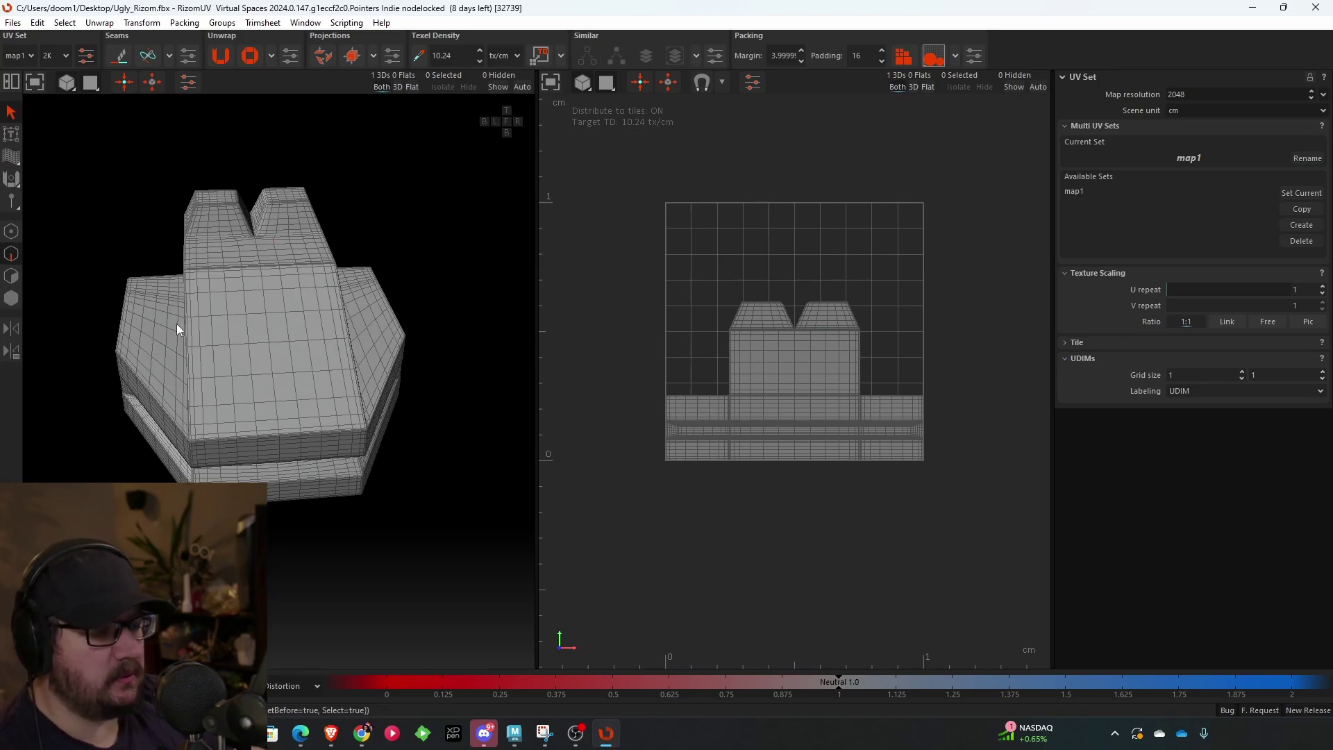
{"action": "left_click_drag", "start_coordinate": [176, 323], "coordinate": [255, 294], "text": "alt"}
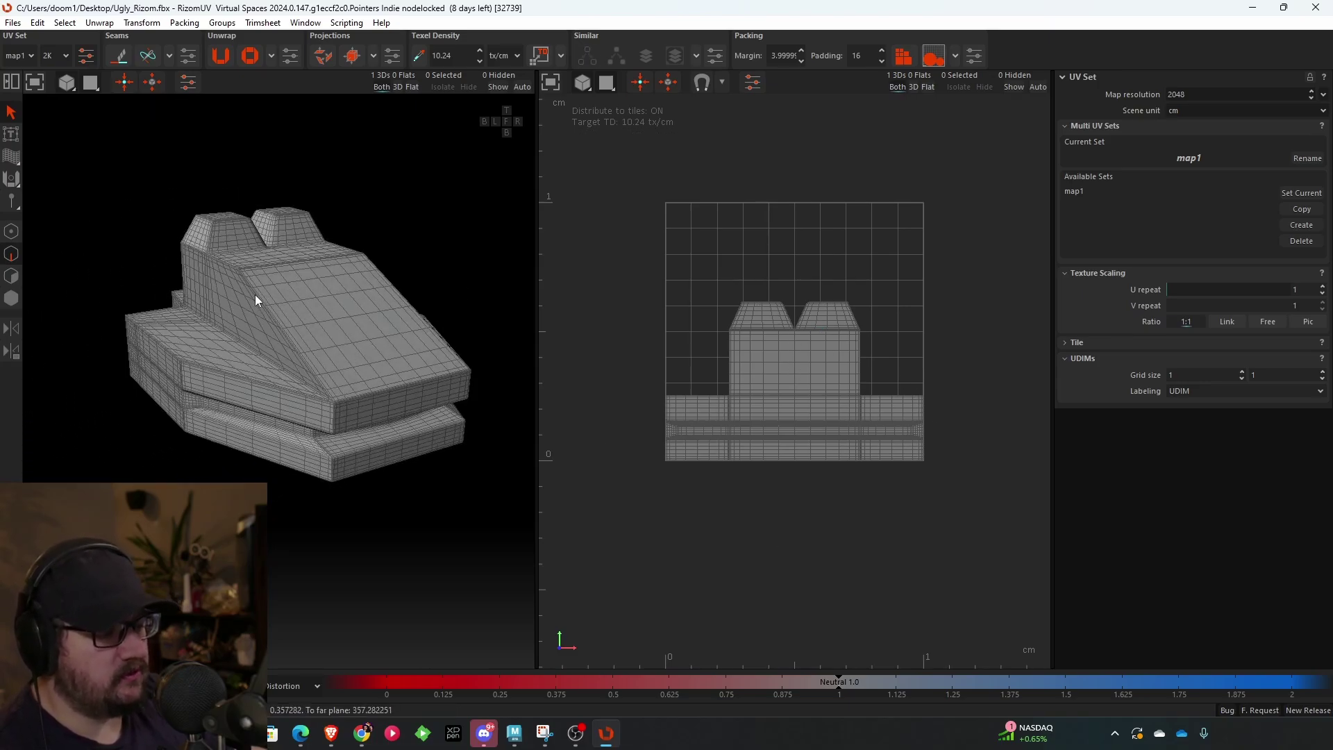
{"action": "scroll", "coordinate": [320, 368], "scroll_direction": "up", "scroll_amount": 5}
{"action": "scroll", "coordinate": [432, 415], "scroll_direction": "down", "scroll_amount": 3}
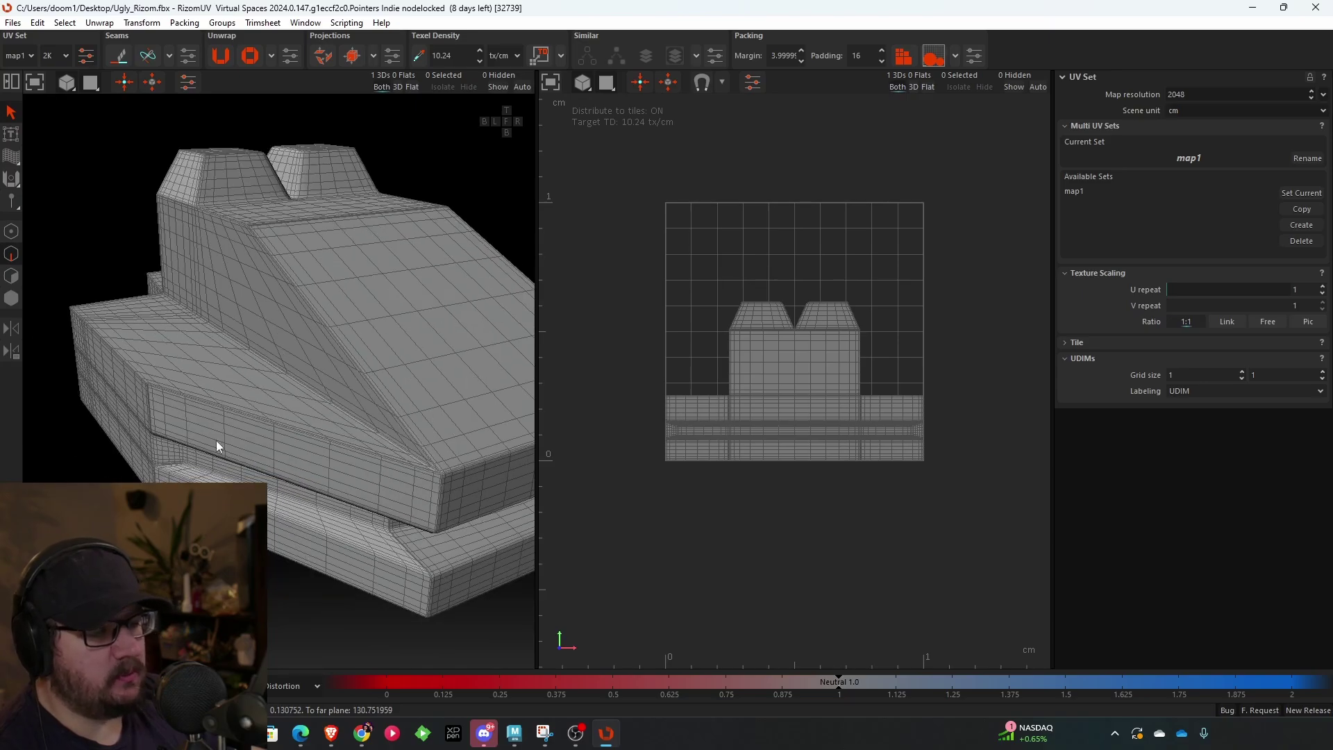
{"action": "scroll", "coordinate": [298, 346], "scroll_direction": "down", "scroll_amount": 2}
{"action": "left_click_drag", "start_coordinate": [331, 358], "coordinate": [283, 363], "text": "alt"}
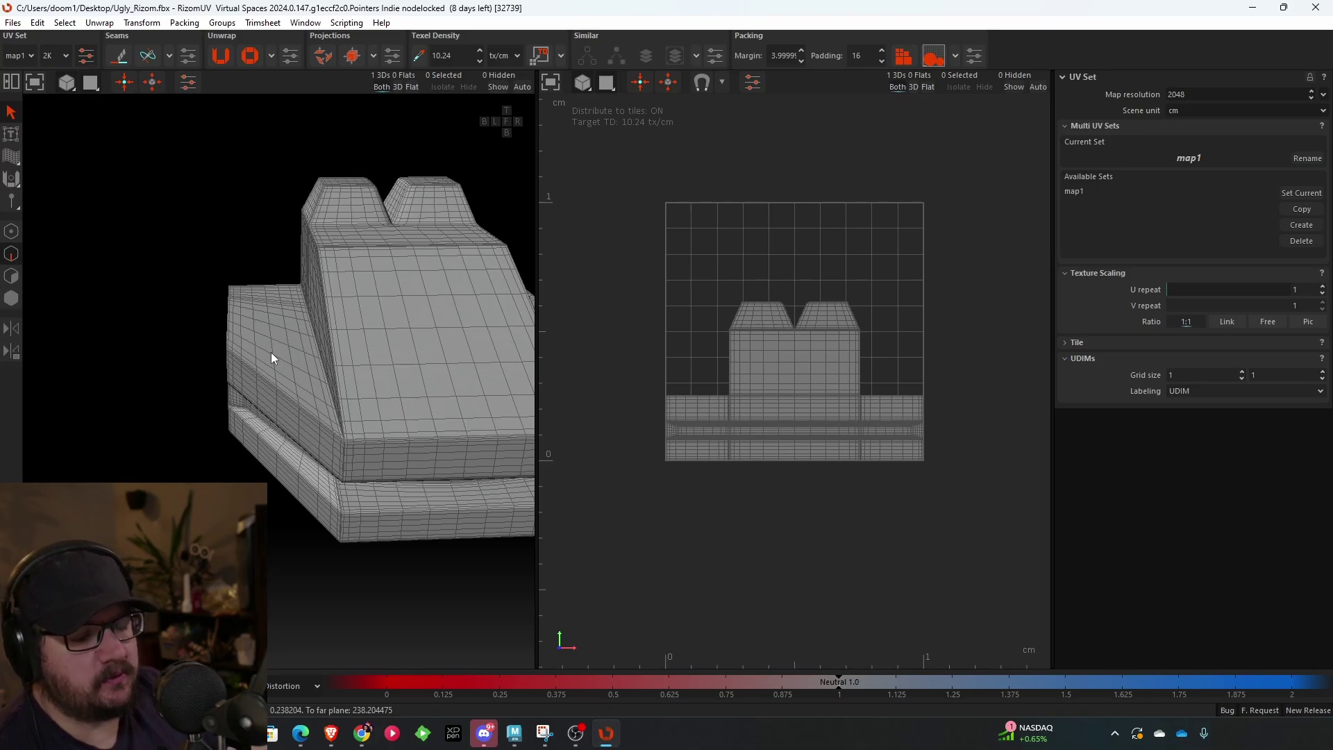
{"action": "left_click_drag", "start_coordinate": [281, 341], "coordinate": [245, 241], "text": "alt"}
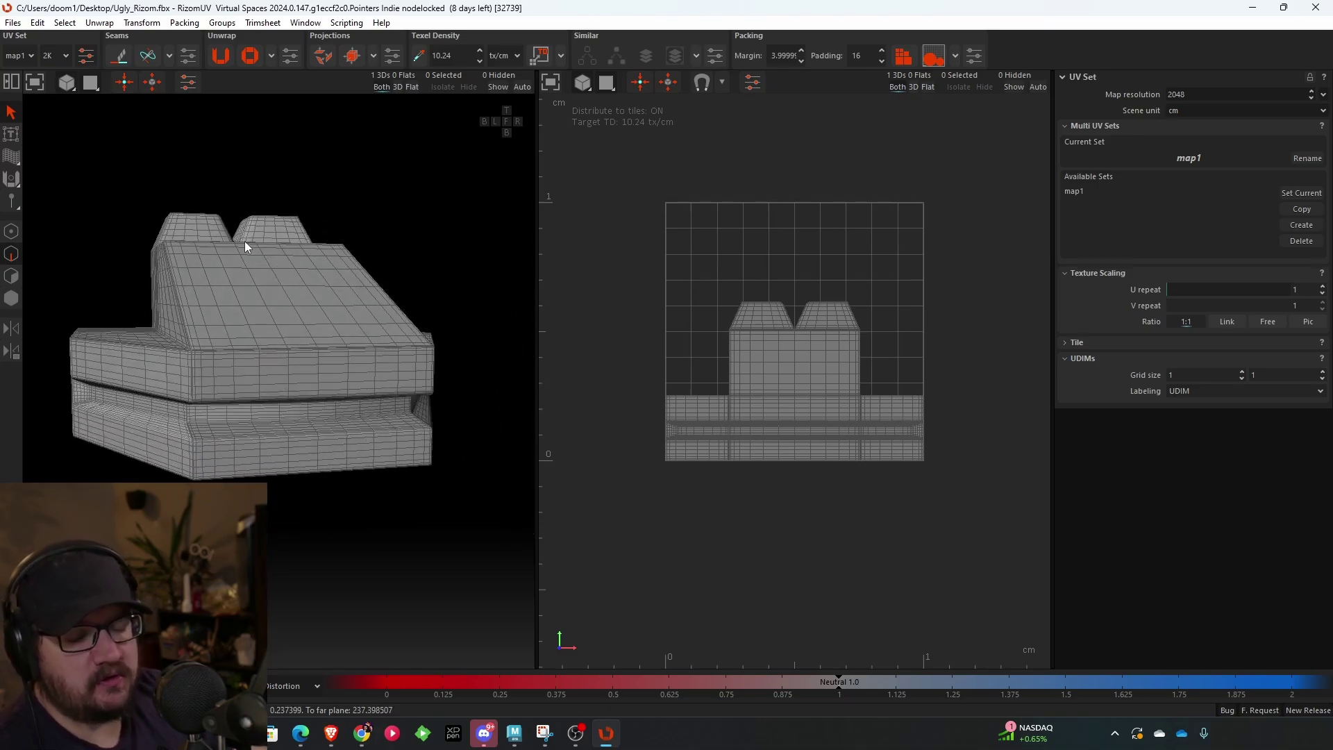
{"action": "left_click_drag", "start_coordinate": [244, 240], "coordinate": [182, 223], "text": "alt"}
{"action": "scroll", "coordinate": [139, 231], "scroll_direction": "up", "scroll_amount": 3}
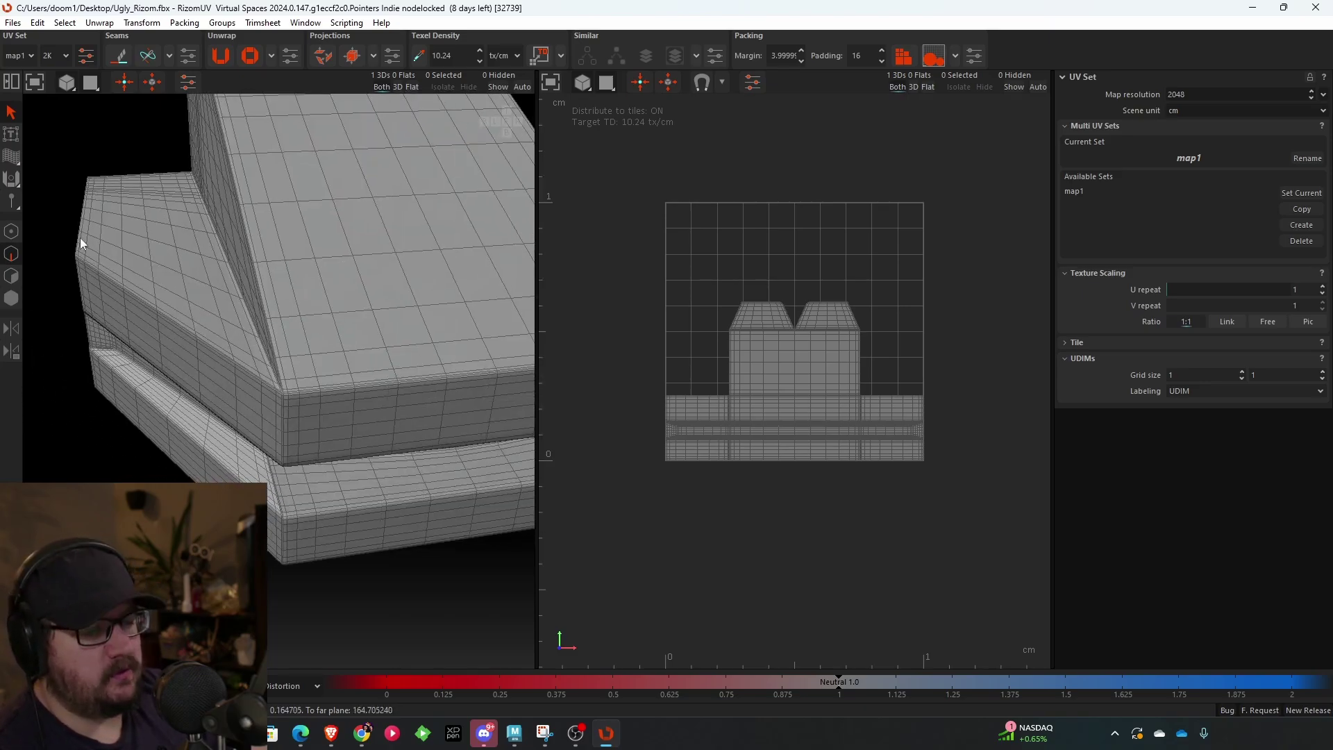
- Go through the vertex, edge and polygon selection modes to island mode, and select the mesh's island
{"action": "left_click", "coordinate": [12, 231]}
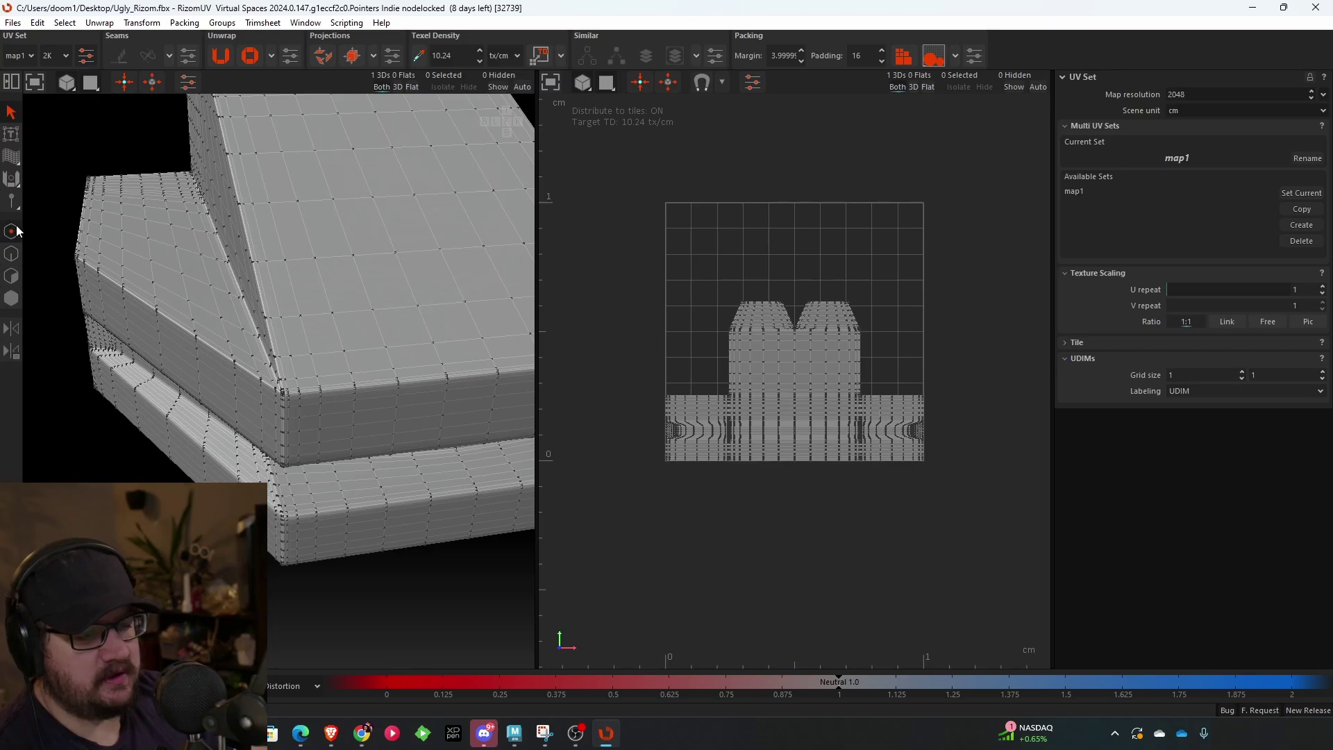
{"action": "left_click", "coordinate": [11, 254]}
{"action": "left_click", "coordinate": [11, 276]}
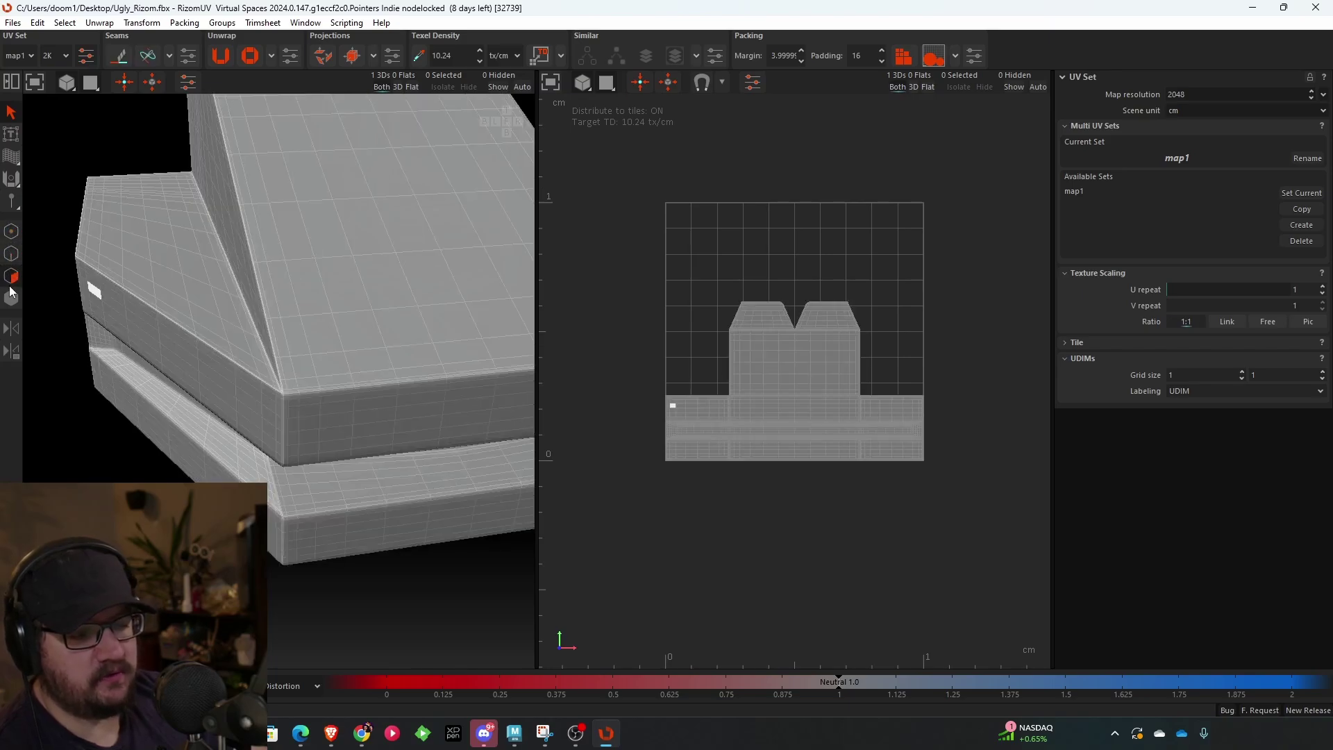
{"action": "left_click", "coordinate": [14, 300]}
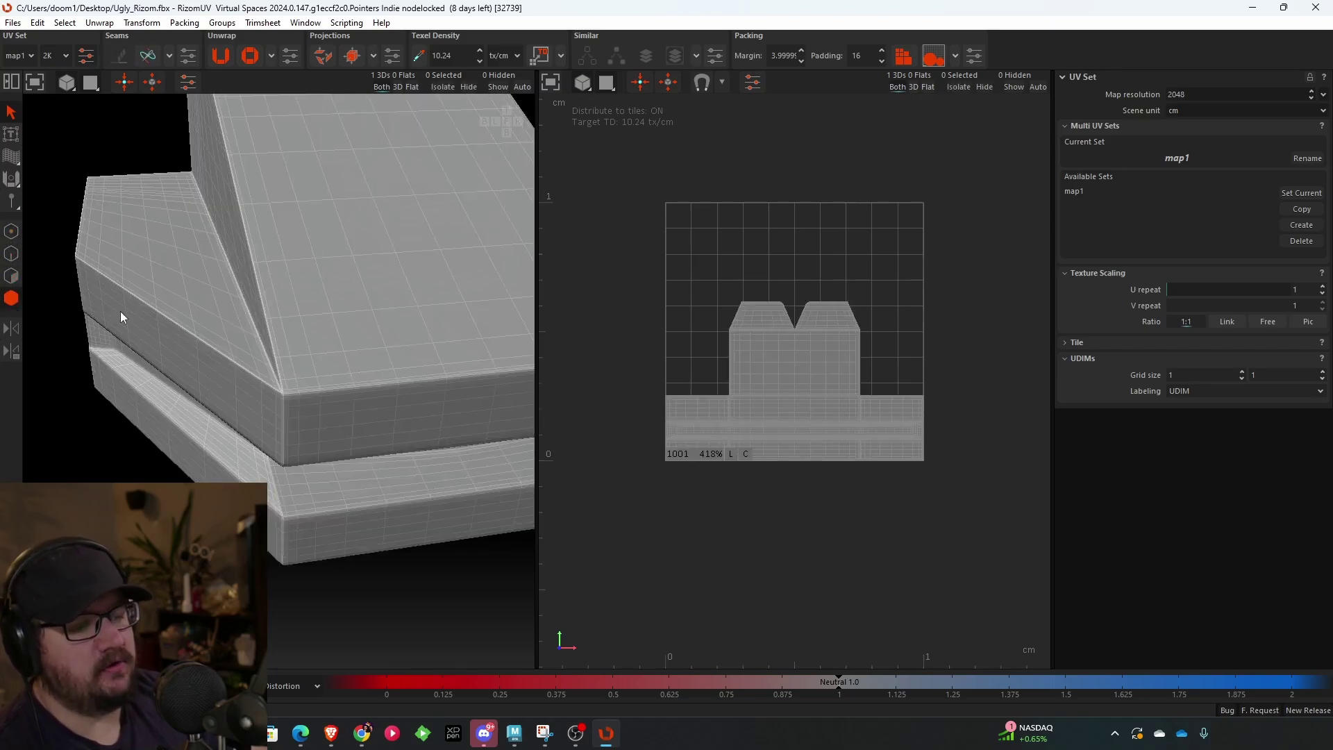
{"action": "left_click", "coordinate": [151, 291]}
- Examine the selected island around the front, sides and lower edges of the mesh, and clear the selection
{"action": "key", "text": "f"}
{"action": "middle_click_drag", "start_coordinate": [210, 294], "coordinate": [232, 268], "text": "alt"}
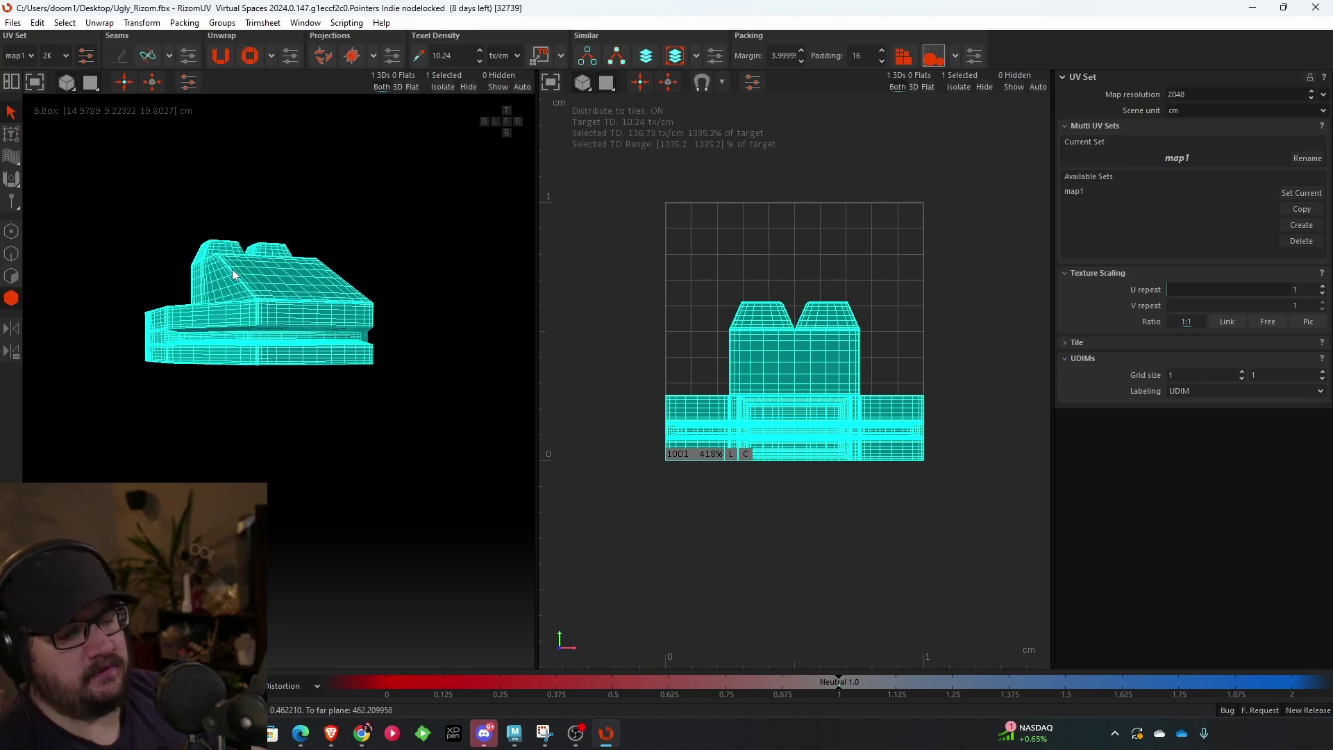
{"action": "left_click_drag", "start_coordinate": [231, 268], "coordinate": [155, 299], "text": "alt"}
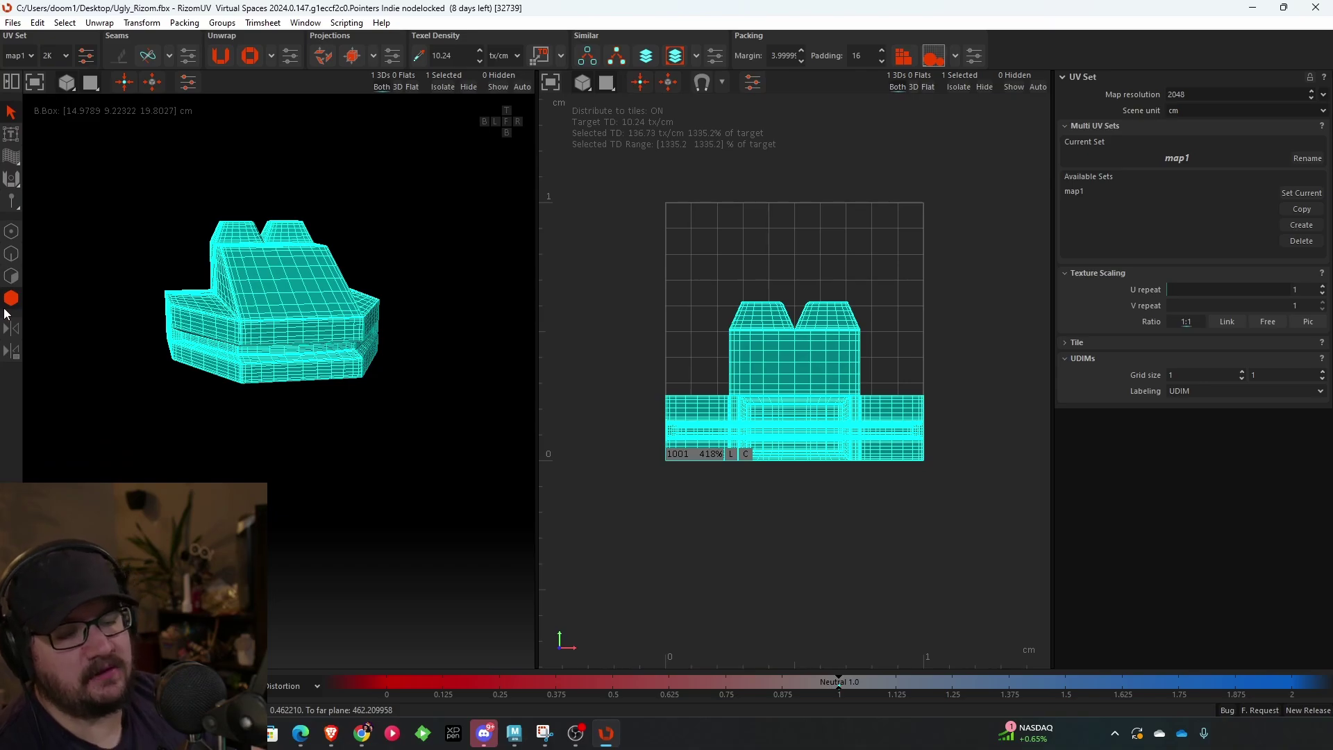
{"action": "left_click_drag", "start_coordinate": [42, 332], "coordinate": [125, 351], "text": "alt"}
{"action": "middle_click_drag", "start_coordinate": [123, 343], "coordinate": [312, 329], "text": "alt"}
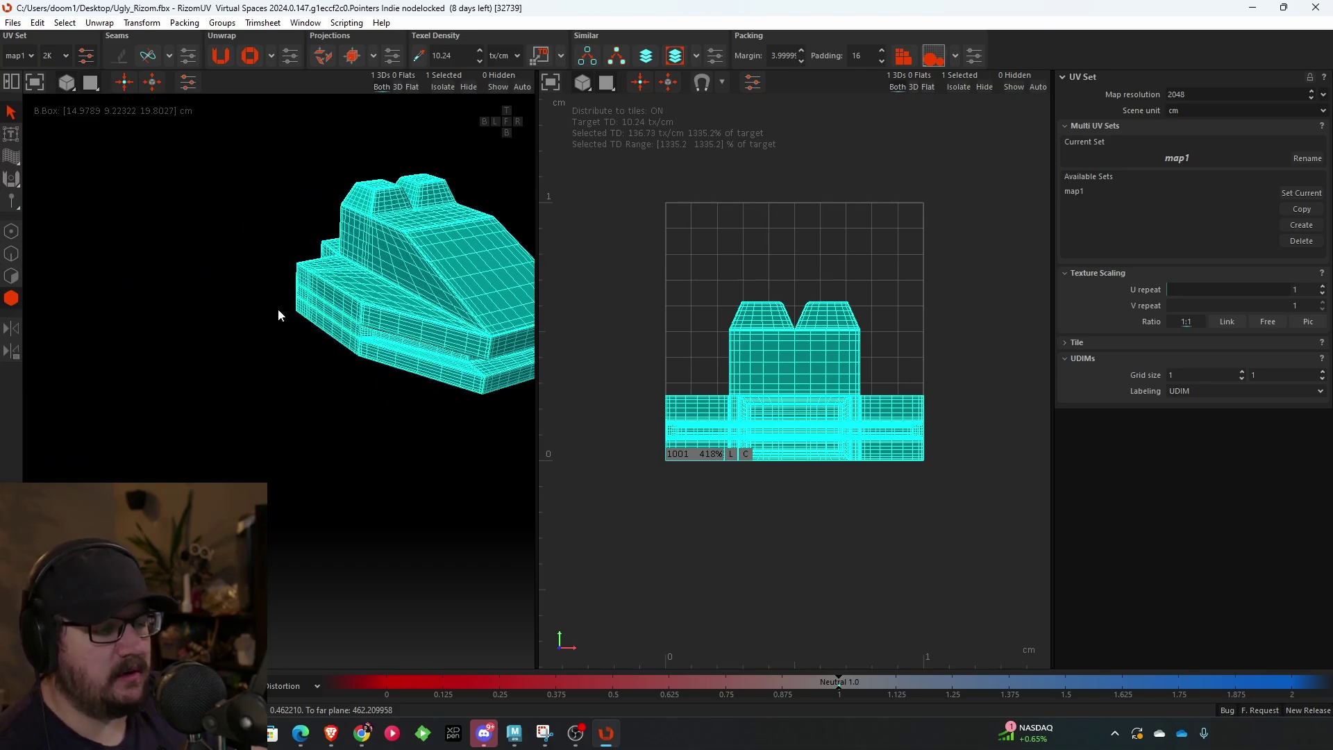
{"action": "middle_click_drag", "start_coordinate": [200, 307], "coordinate": [107, 306], "text": "alt"}
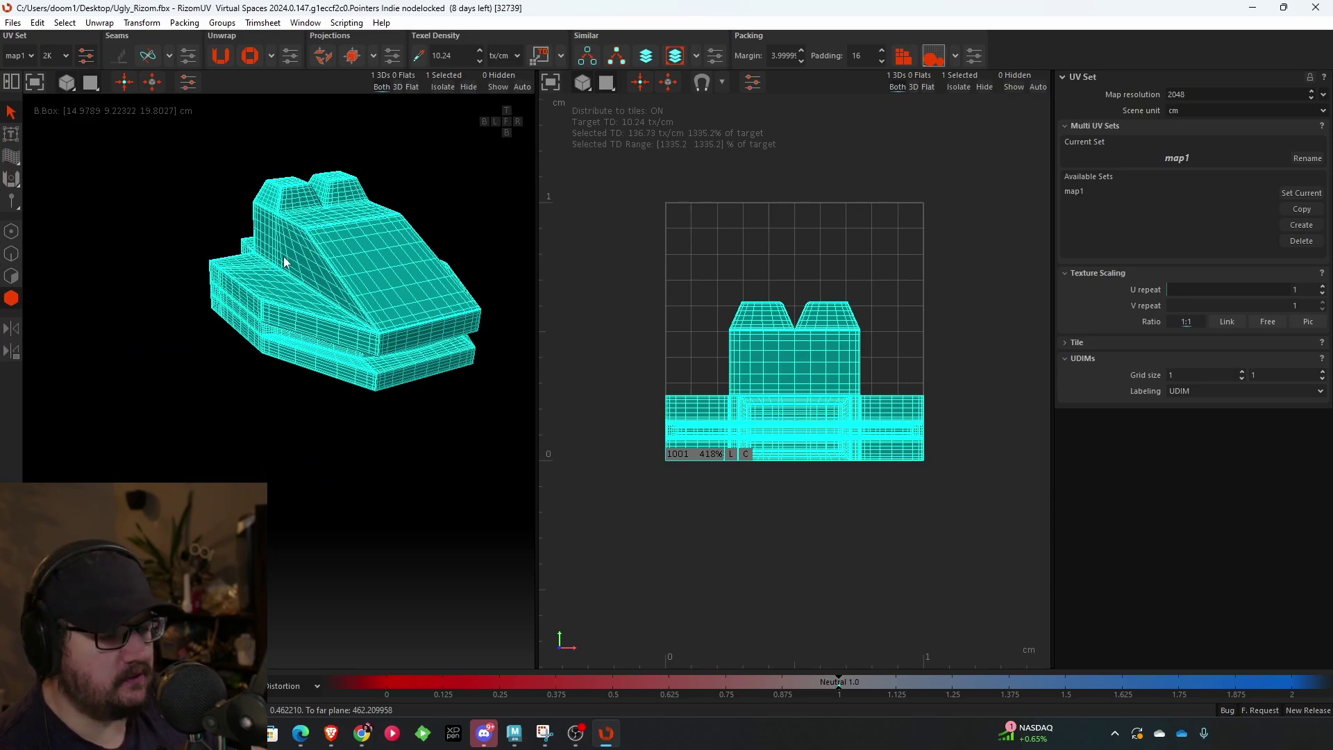
{"action": "left_click_drag", "start_coordinate": [285, 262], "coordinate": [301, 226], "text": "alt"}
{"action": "scroll", "coordinate": [238, 321], "scroll_direction": "up", "scroll_amount": 5}
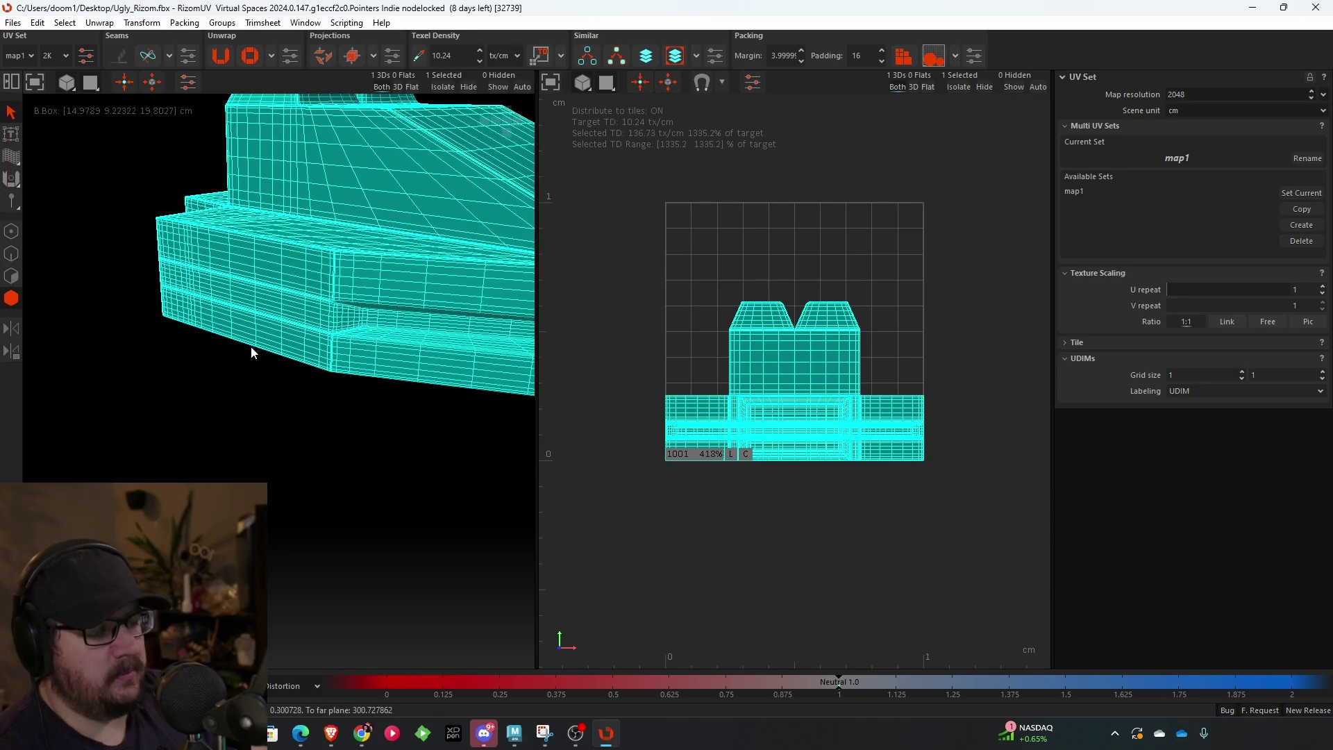
{"action": "middle_click_drag", "start_coordinate": [433, 292], "coordinate": [256, 313], "text": "alt"}
{"action": "scroll", "coordinate": [257, 312], "scroll_direction": "down", "scroll_amount": 2}
{"action": "left_click_drag", "start_coordinate": [259, 321], "coordinate": [303, 301], "text": "alt"}
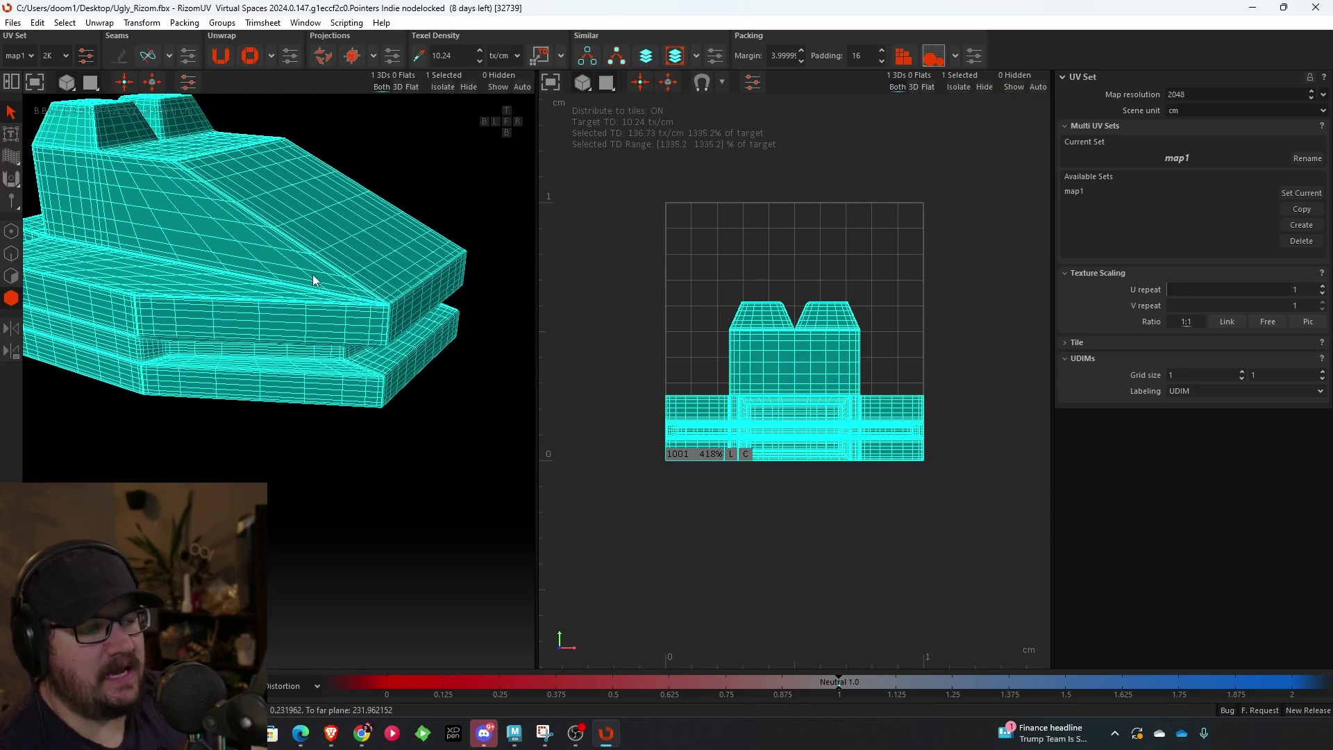
{"action": "middle_click_drag", "start_coordinate": [307, 243], "coordinate": [418, 286], "text": "alt"}
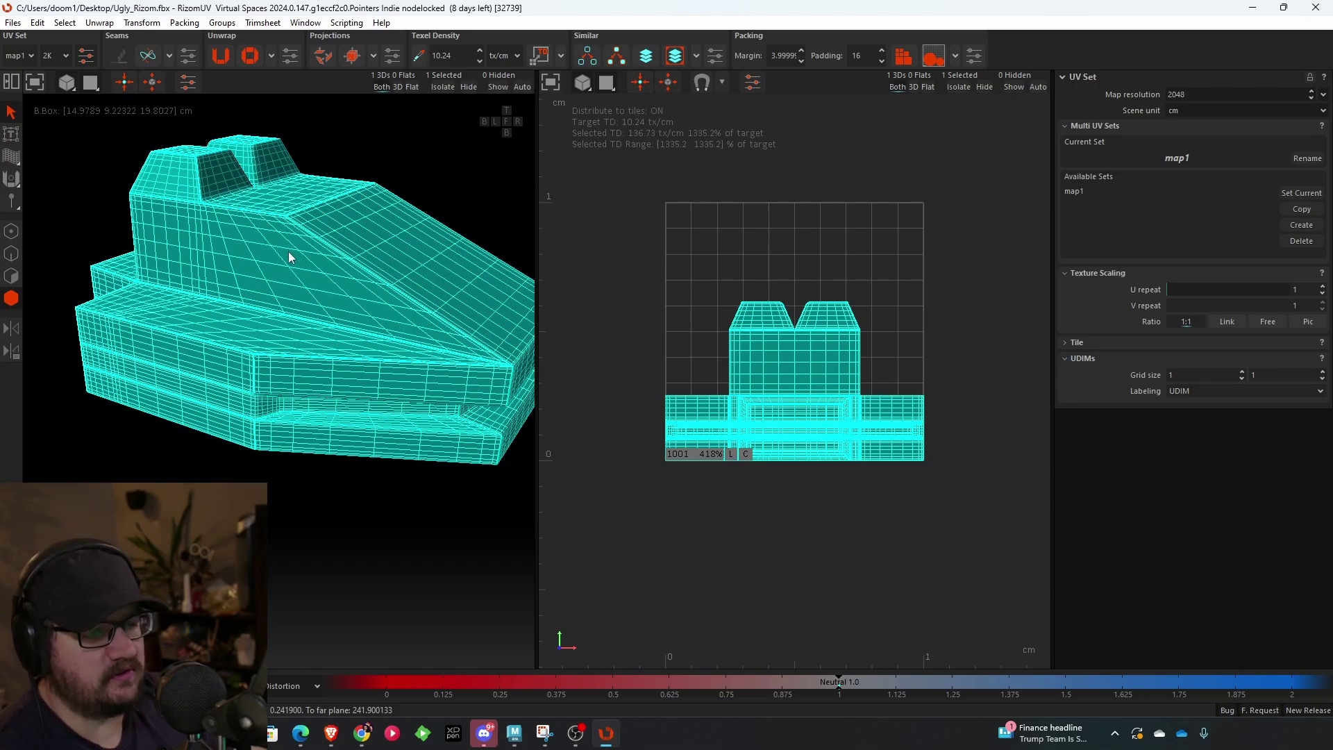
{"action": "left_click", "coordinate": [384, 167]}
- Apply the CheckerBoard texture to the mesh in the 3D view
{"action": "left_click_drag", "start_coordinate": [384, 201], "coordinate": [272, 319], "text": "alt"}
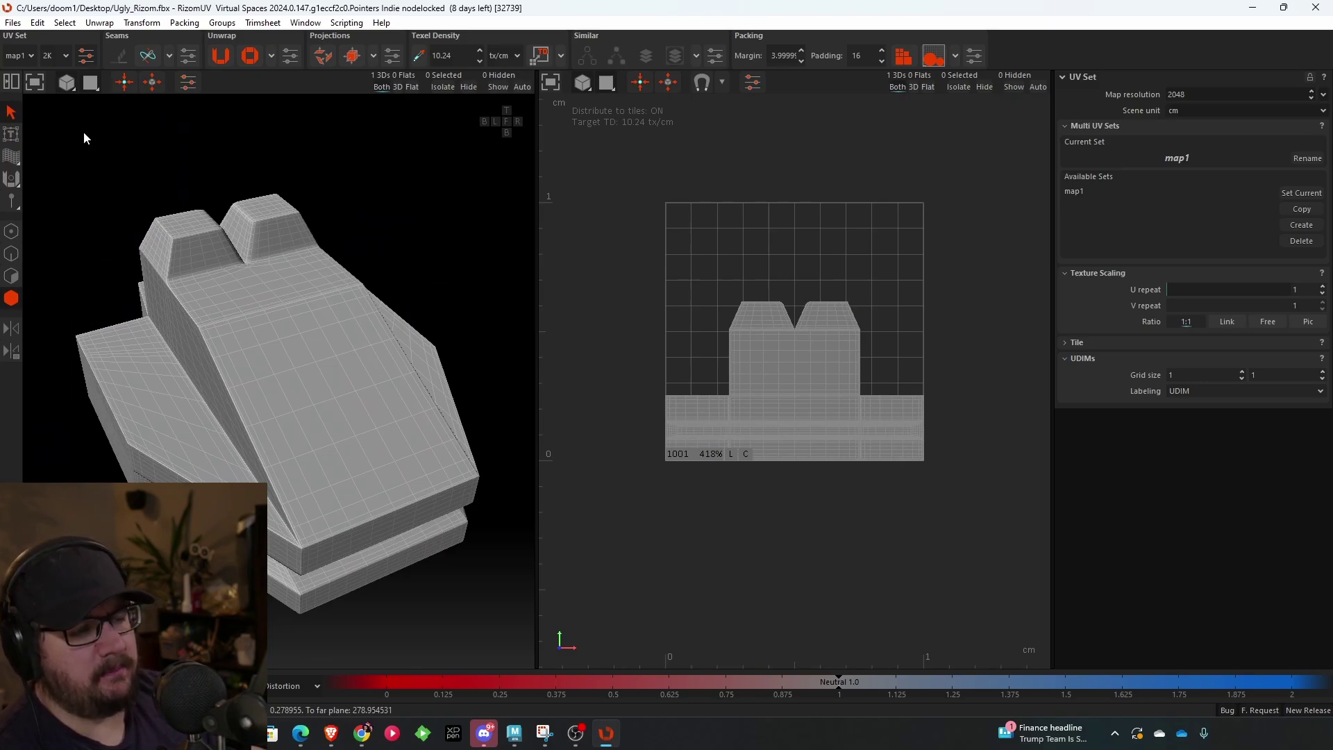
{"action": "left_click", "coordinate": [90, 83]}
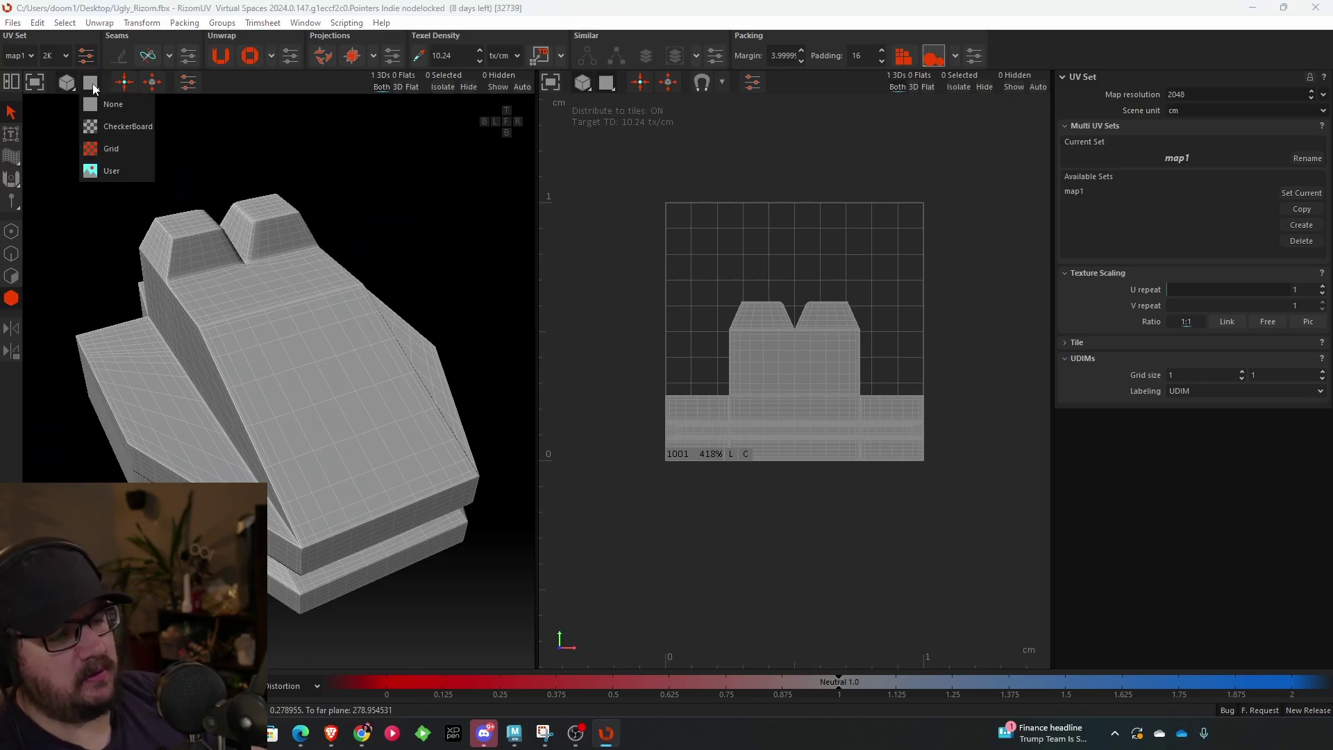
{"action": "left_click", "coordinate": [113, 127]}
{"action": "left_click_drag", "start_coordinate": [247, 298], "coordinate": [448, 375], "text": "alt"}
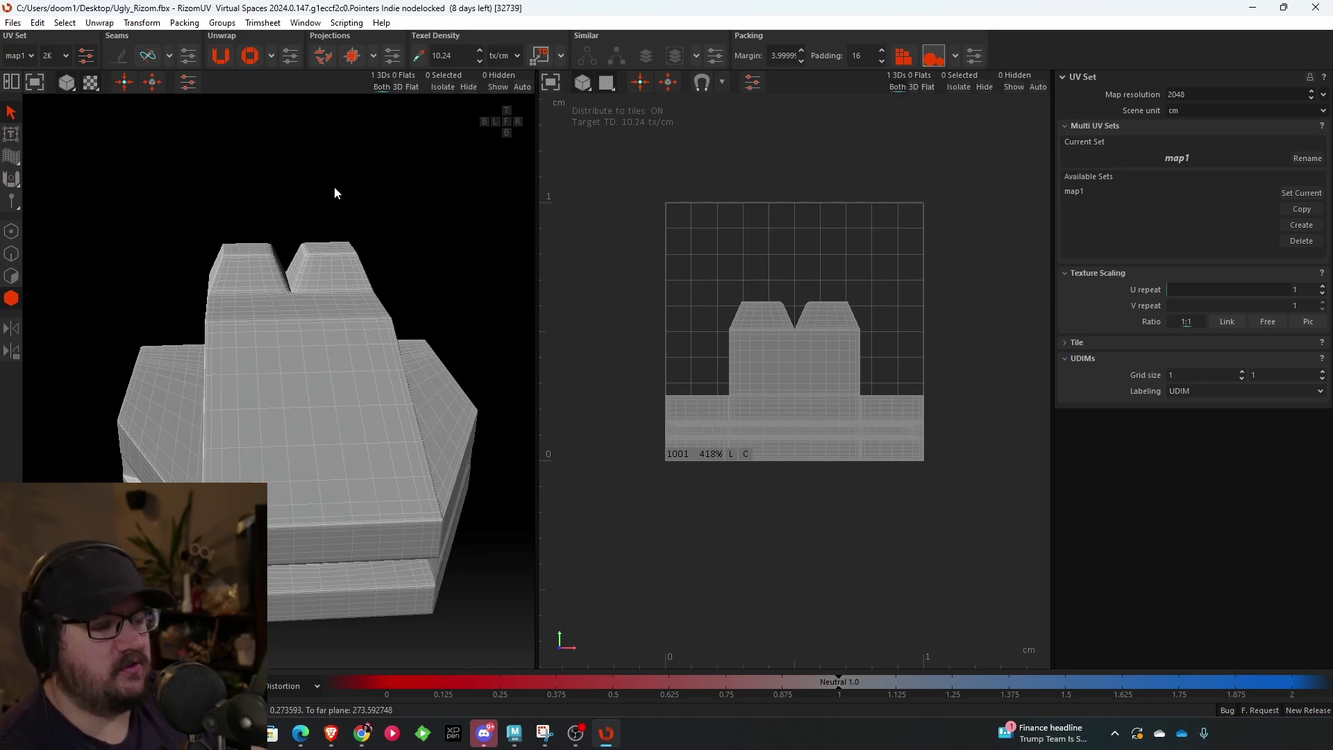
- Load the UV tile grid image from the UV folder of the Texture Library as the user texture in the 3D view
{"action": "left_click", "coordinate": [90, 82]}
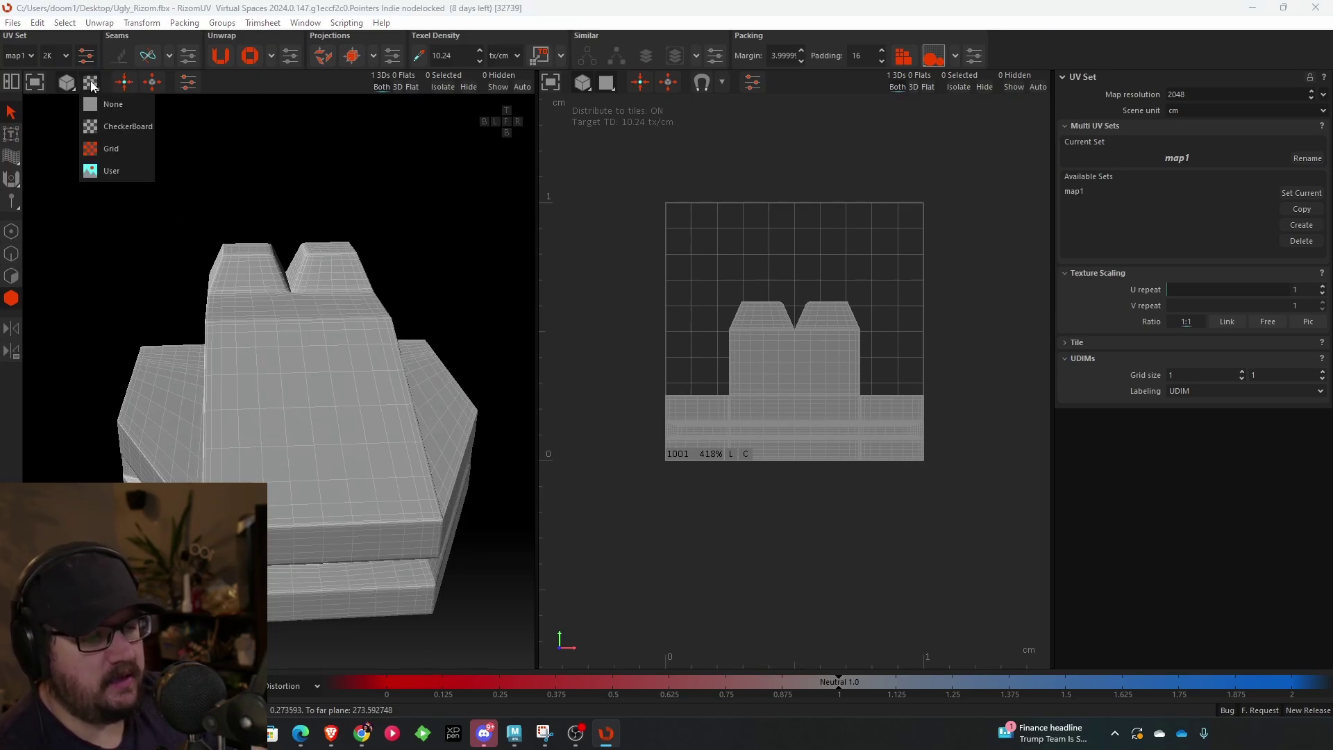
{"action": "left_click", "coordinate": [111, 171]}
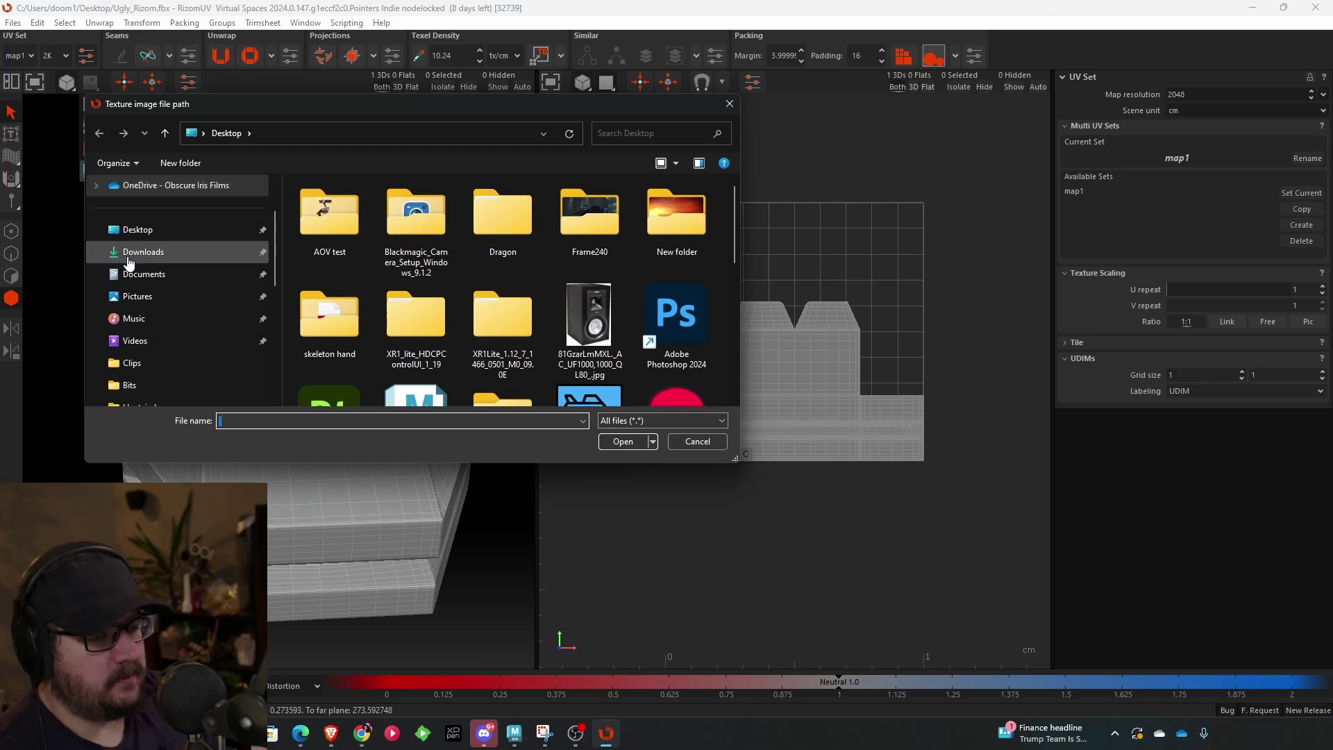
{"action": "scroll", "coordinate": [198, 284], "scroll_direction": "down", "scroll_amount": 5}
{"action": "left_click", "coordinate": [163, 185]}
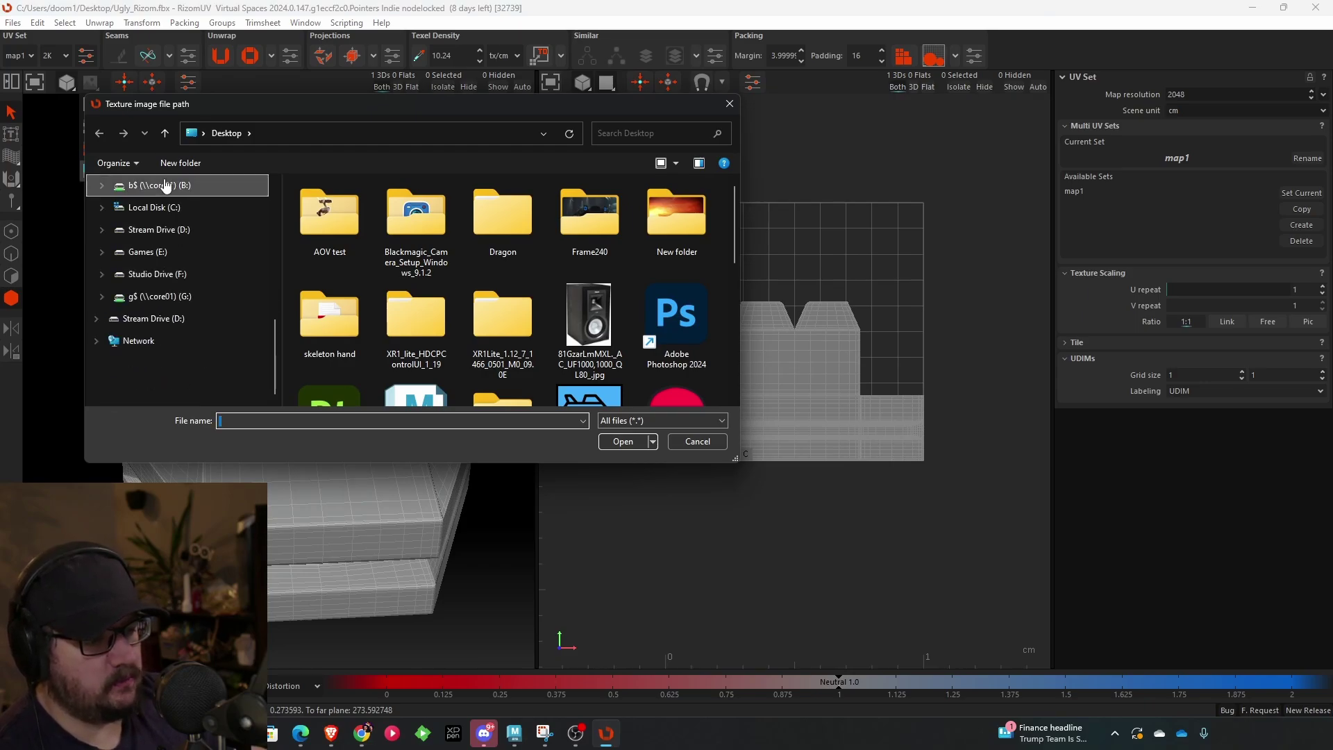
{"action": "scroll", "coordinate": [360, 333], "scroll_direction": "down", "scroll_amount": 3}
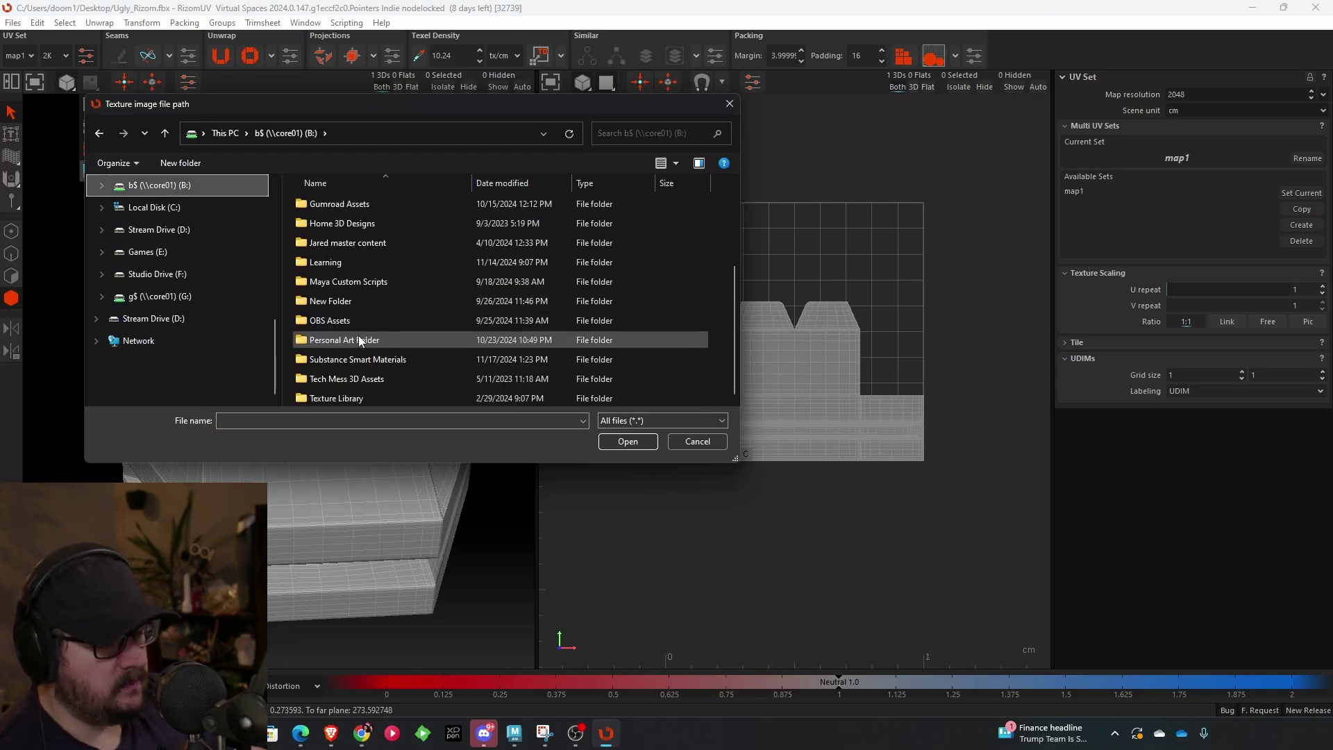
{"action": "double_click", "coordinate": [375, 395]}
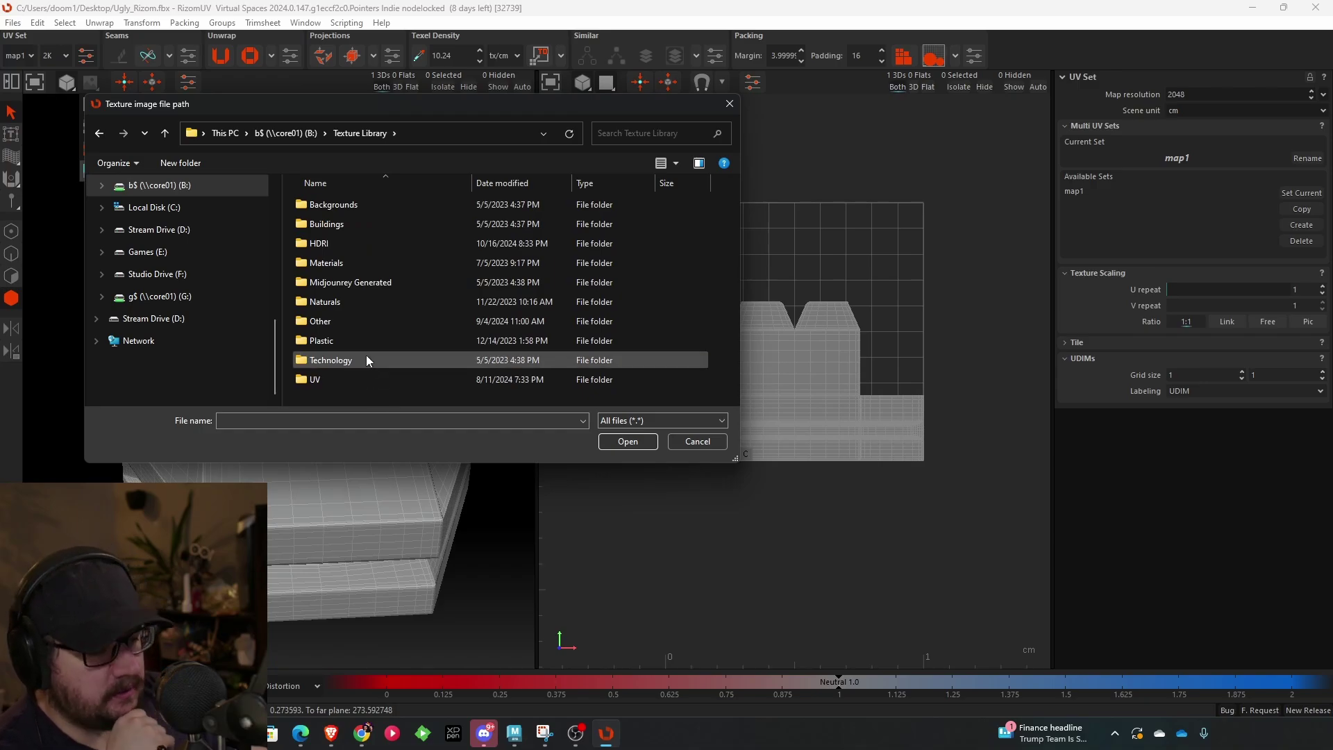
{"action": "double_click", "coordinate": [324, 379]}
{"action": "double_click", "coordinate": [333, 223]}
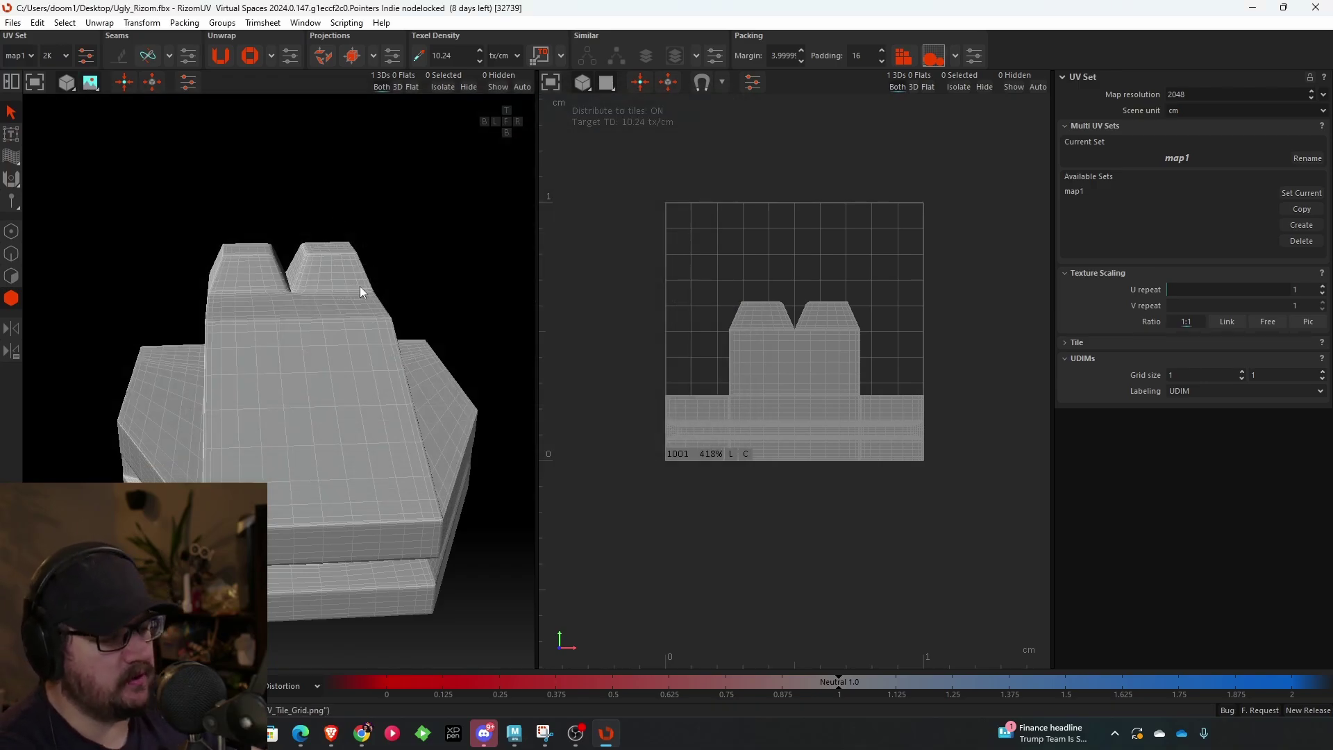
- In edge mode, select the edge loop running around the base of one of the two raised blocks
{"action": "middle_click_drag", "start_coordinate": [219, 338], "coordinate": [326, 375]}
{"action": "left_click_drag", "start_coordinate": [294, 322], "coordinate": [389, 239], "text": "alt"}
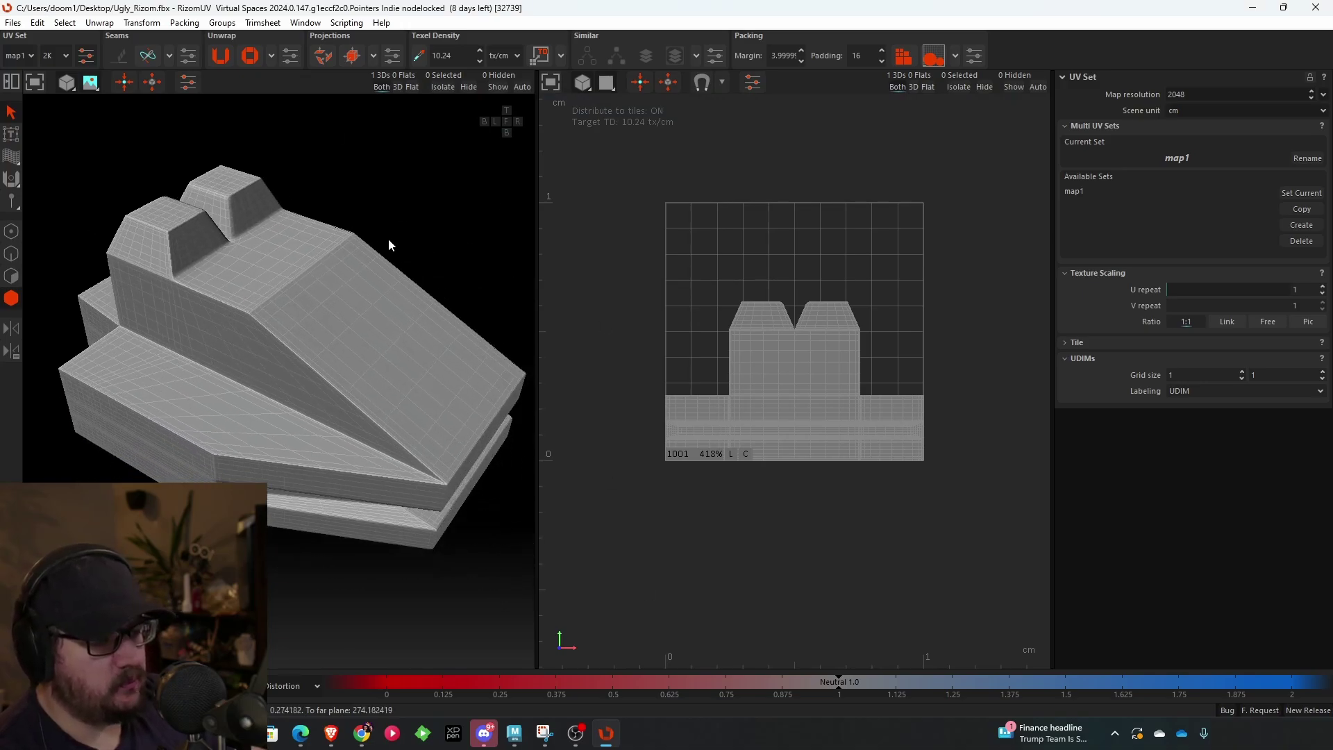
{"action": "left_click_drag", "start_coordinate": [265, 340], "coordinate": [118, 283], "text": "alt"}
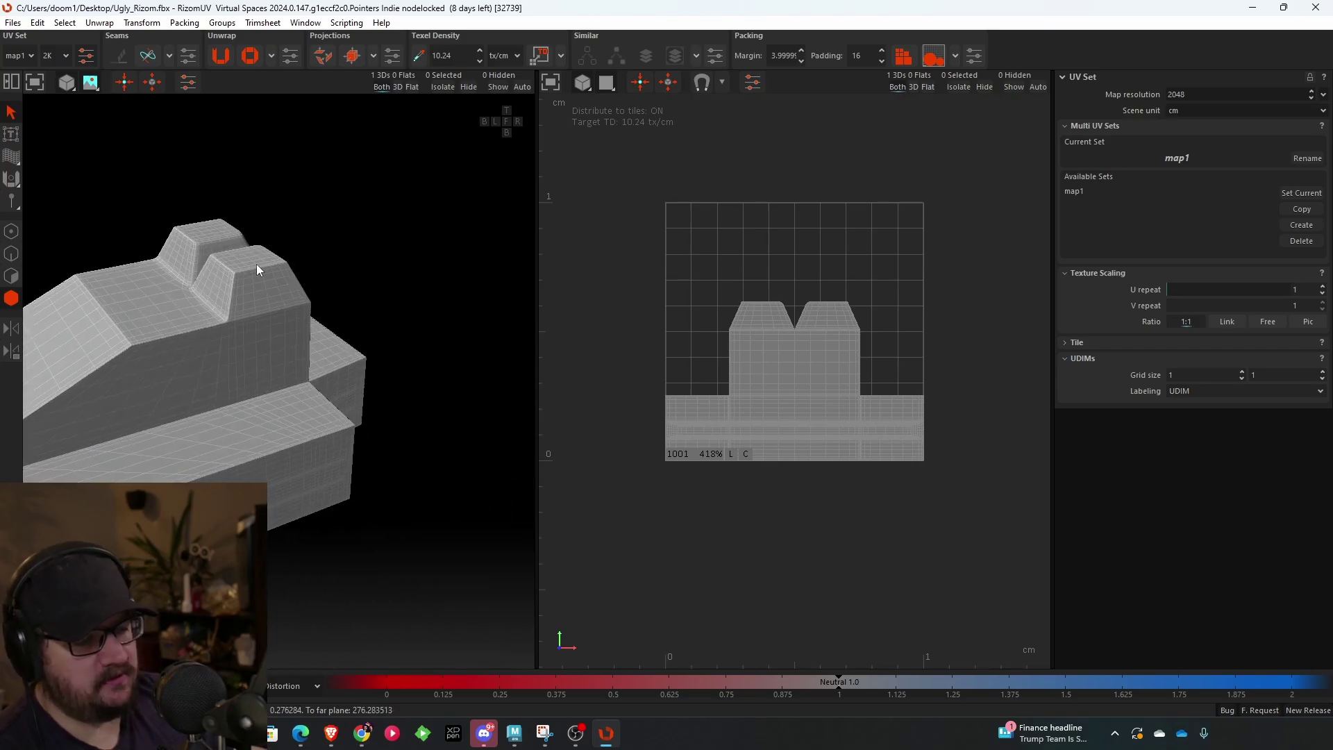
{"action": "left_click_drag", "start_coordinate": [257, 263], "coordinate": [121, 284], "text": "alt"}
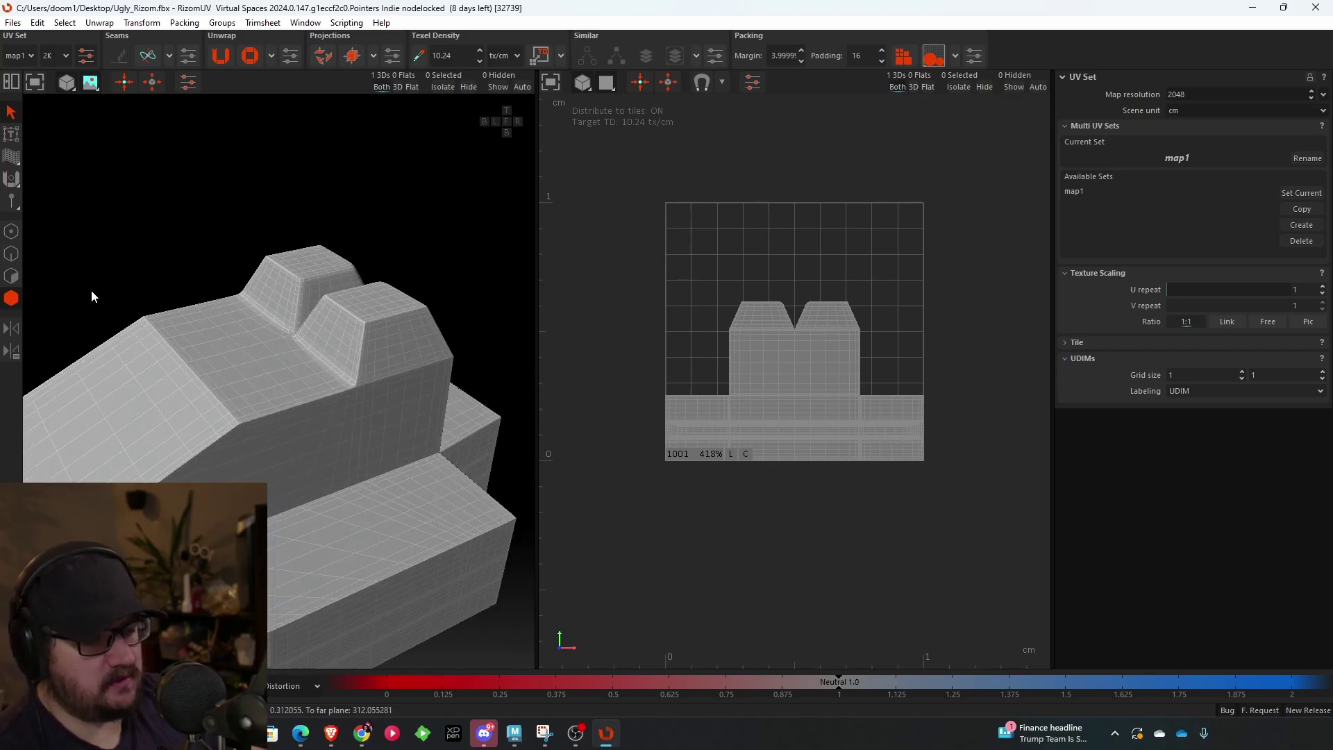
{"action": "left_click", "coordinate": [11, 254]}
{"action": "scroll", "coordinate": [324, 395], "scroll_direction": "up", "scroll_amount": 10}
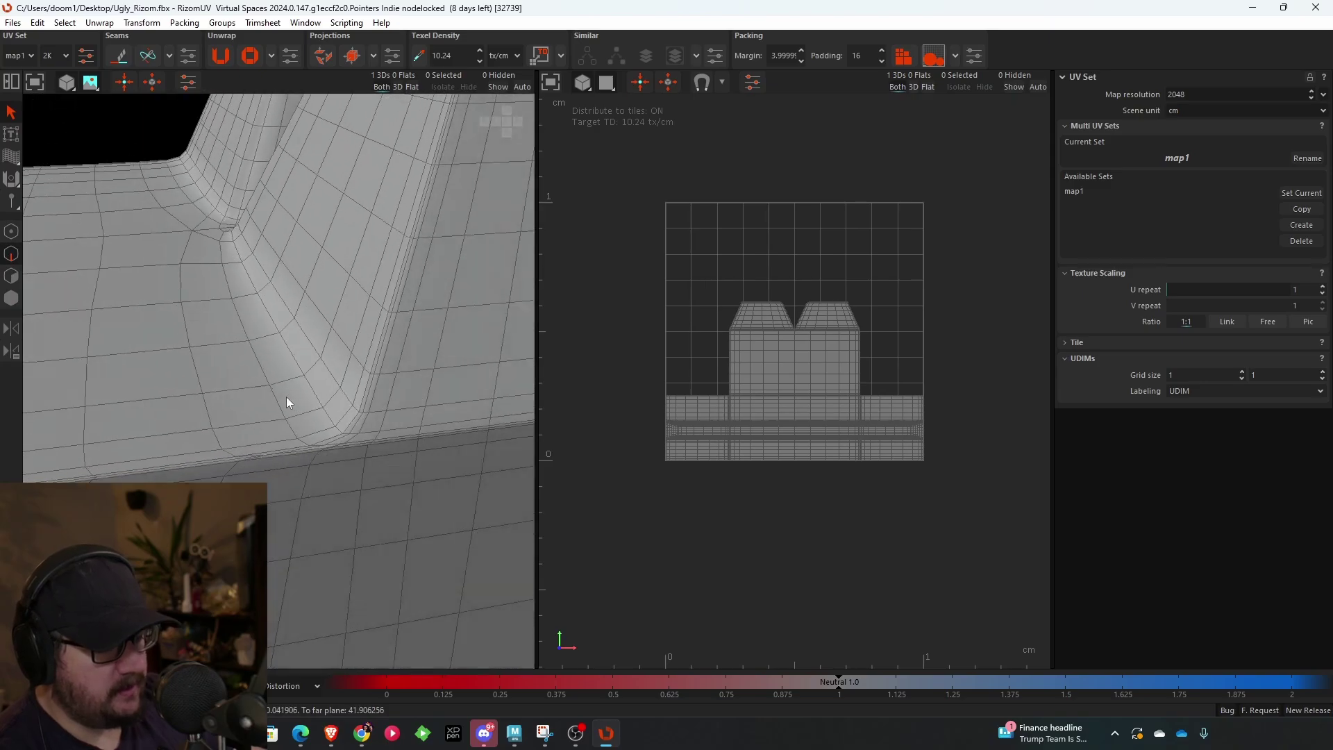
{"action": "left_click_drag", "start_coordinate": [286, 397], "coordinate": [343, 420], "text": "alt"}
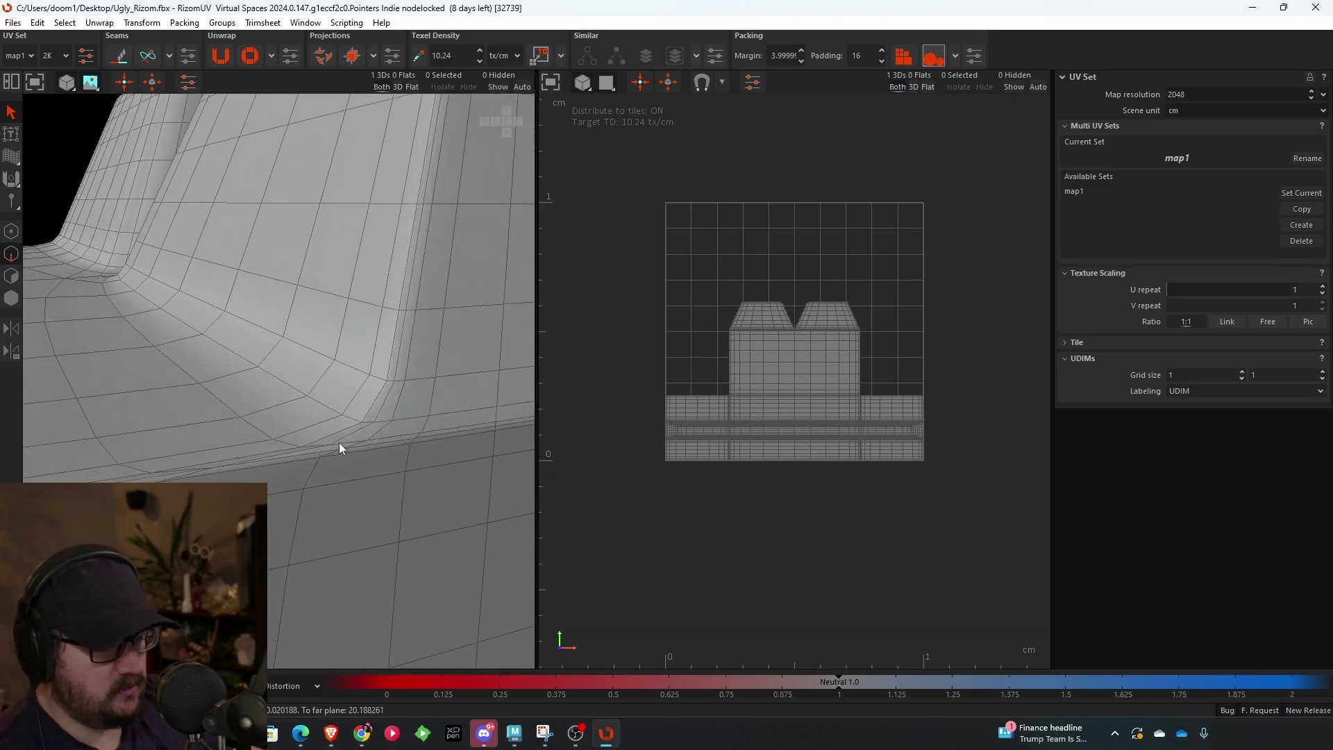
{"action": "left_click_drag", "start_coordinate": [164, 360], "coordinate": [198, 403], "text": "alt"}
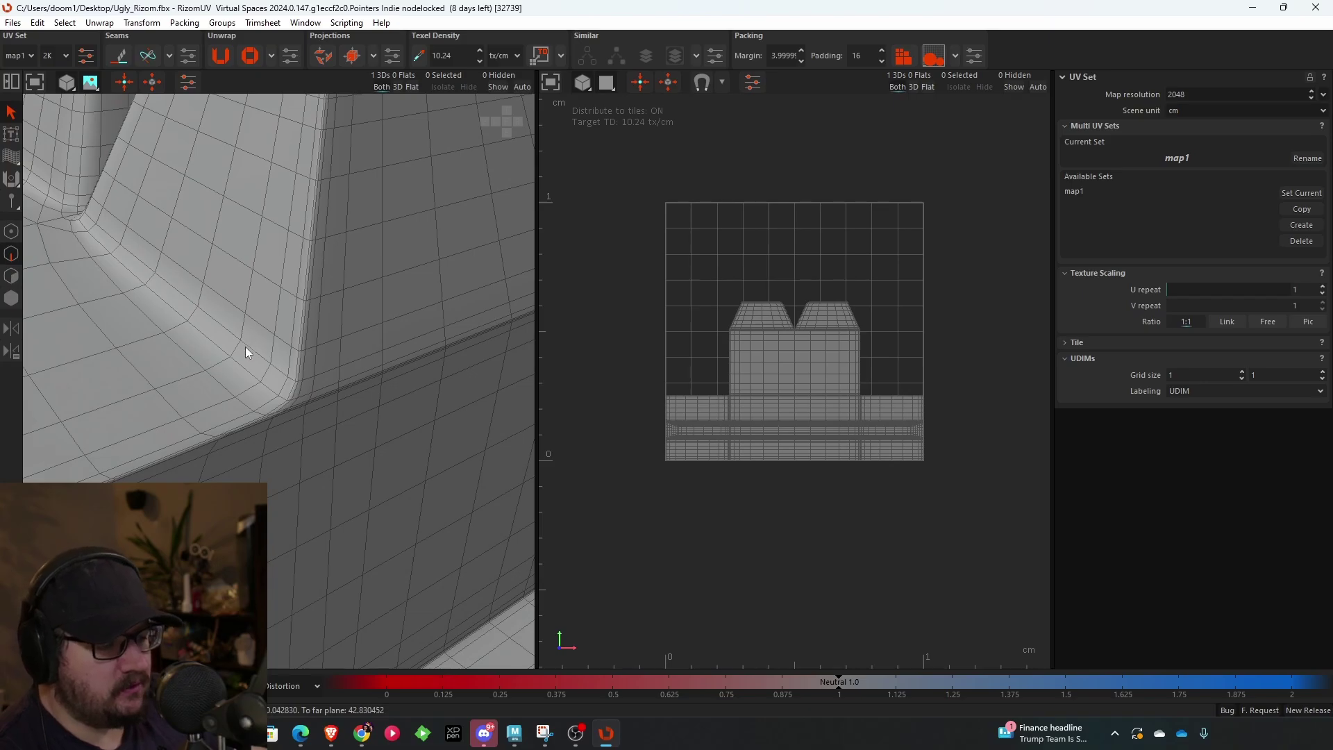
{"action": "scroll", "coordinate": [289, 399], "scroll_direction": "up", "scroll_amount": 3}
{"action": "double_click", "coordinate": [288, 400]}
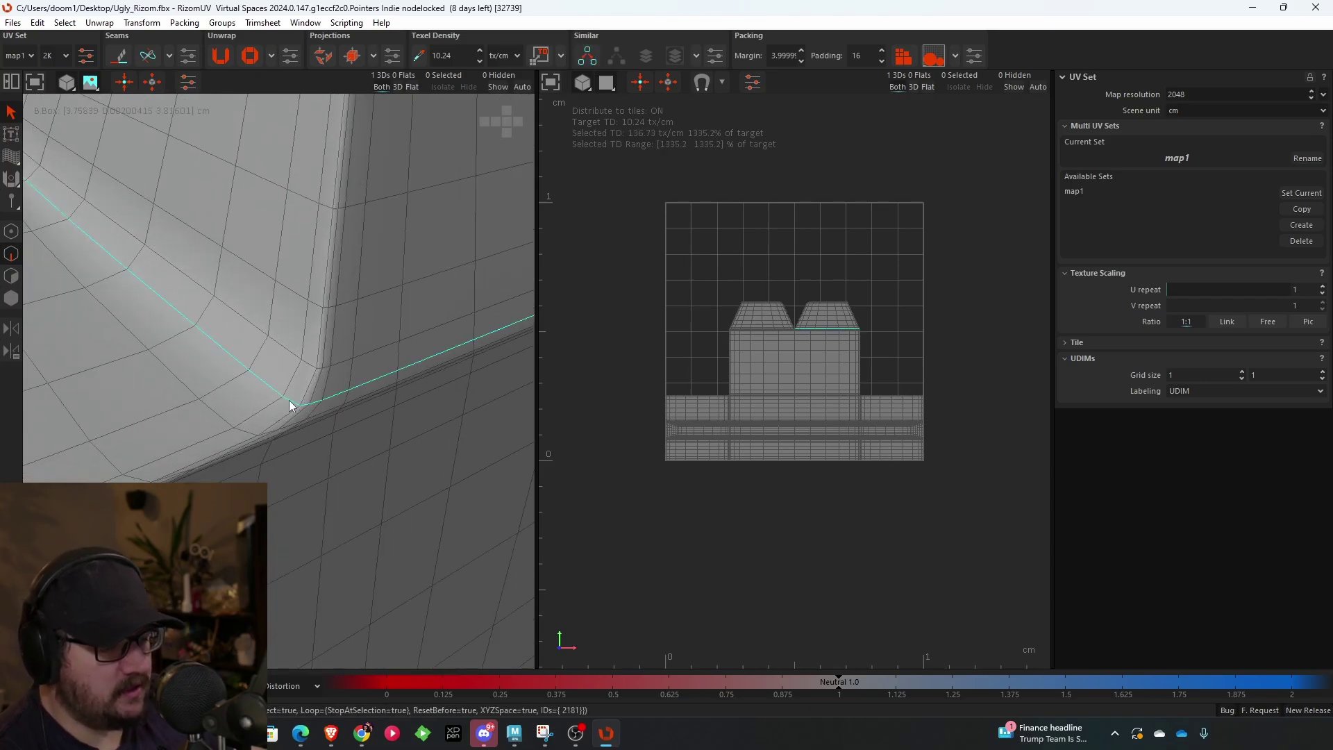
- Add the vertical edge run at the block's outer front corner, from base to top, to the selection
{"action": "scroll", "coordinate": [289, 401], "scroll_direction": "down", "scroll_amount": 5}
{"action": "left_click_drag", "start_coordinate": [288, 402], "coordinate": [226, 475], "text": "alt"}
{"action": "scroll", "coordinate": [260, 343], "scroll_direction": "up", "scroll_amount": 4}
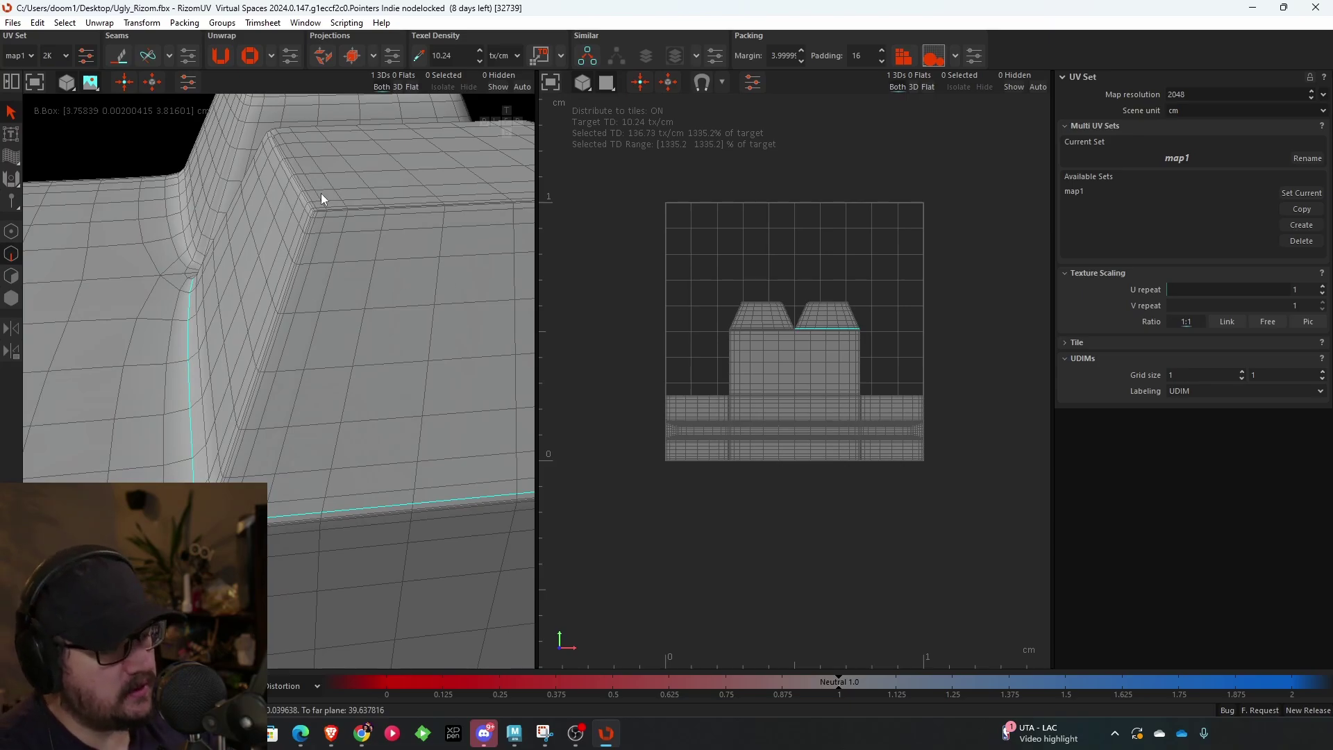
{"action": "scroll", "coordinate": [321, 193], "scroll_direction": "up", "scroll_amount": 5}
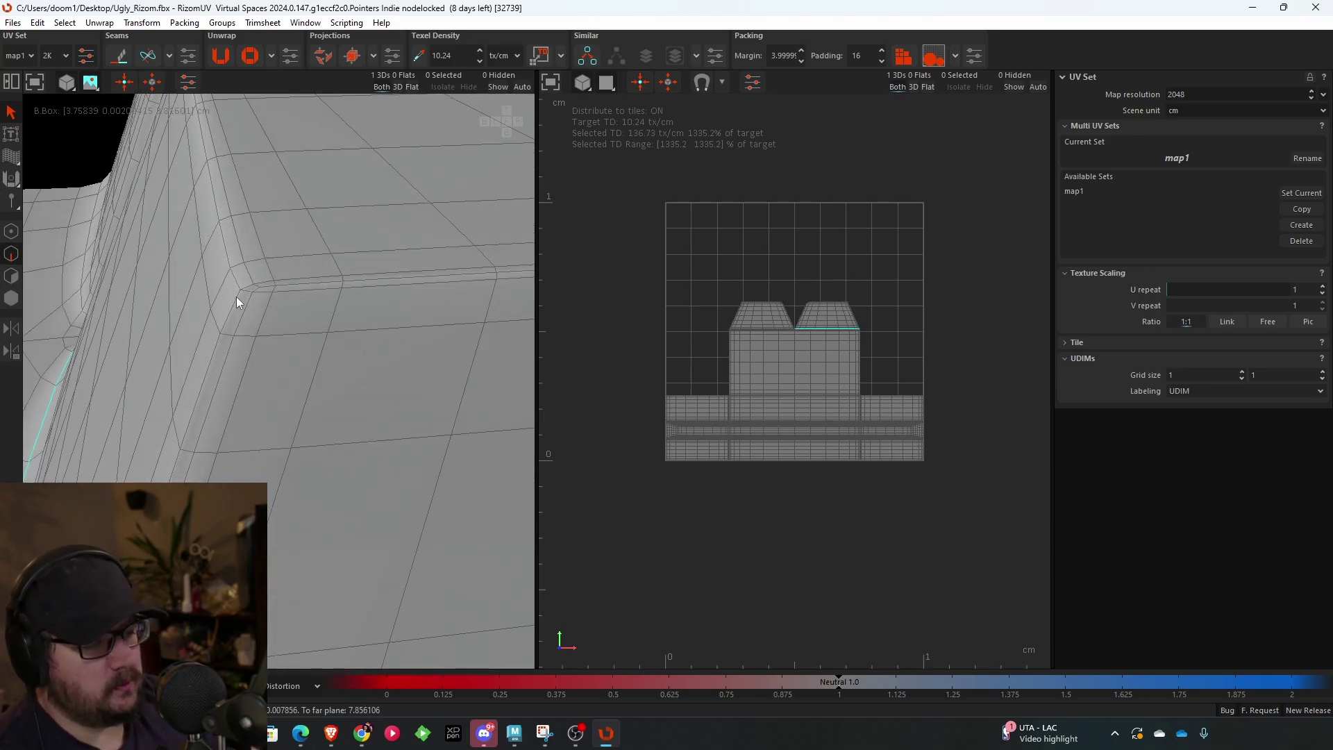
{"action": "left_click_drag", "start_coordinate": [236, 297], "coordinate": [236, 337], "text": "alt"}
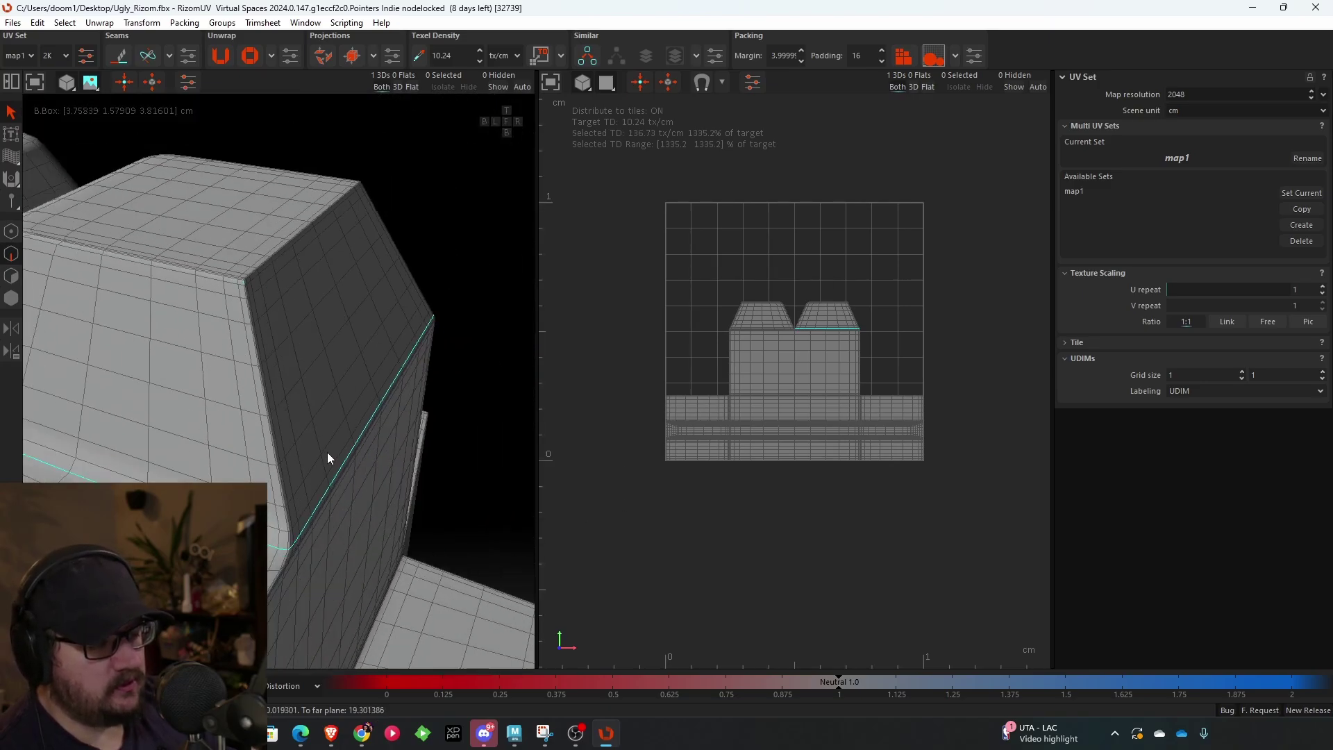
{"action": "scroll", "coordinate": [278, 375], "scroll_direction": "up", "scroll_amount": 4}
{"action": "left_click_drag", "start_coordinate": [261, 177], "coordinate": [249, 202], "text": "alt"}
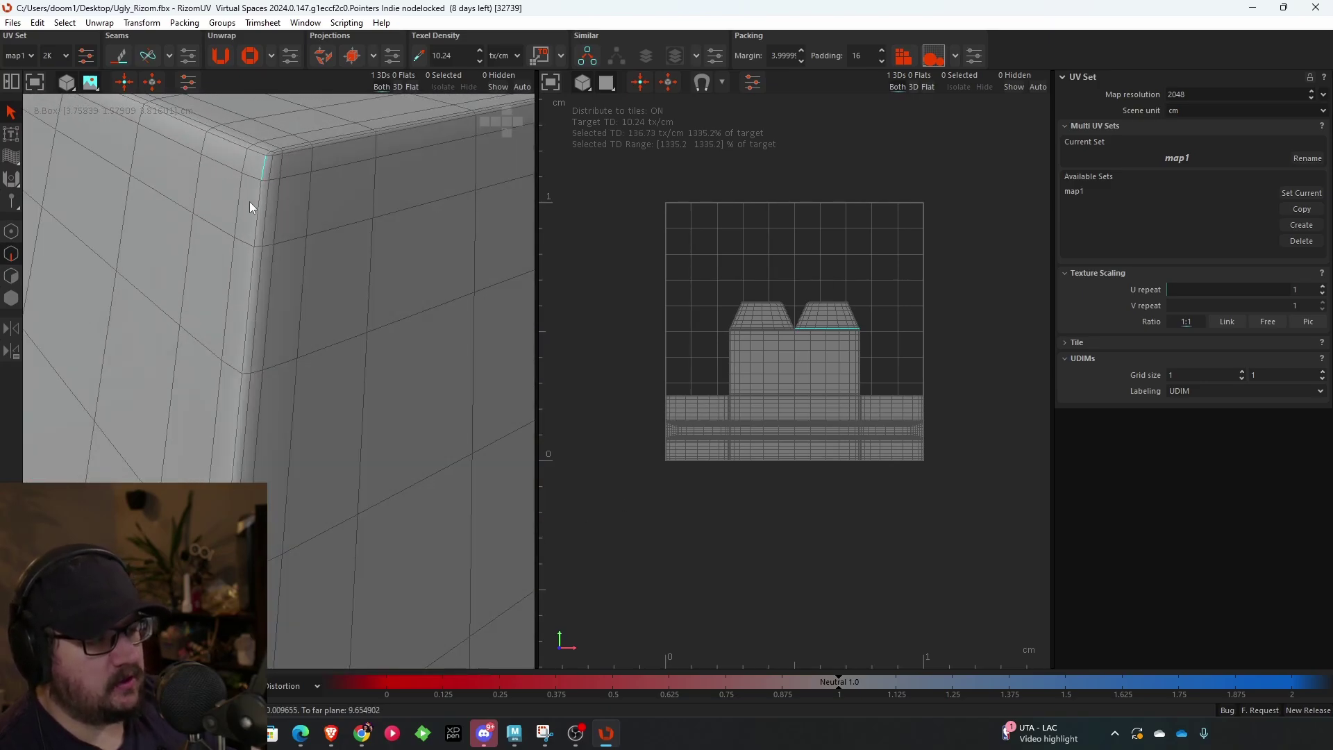
{"action": "scroll", "coordinate": [256, 208], "scroll_direction": "down", "scroll_amount": 3}
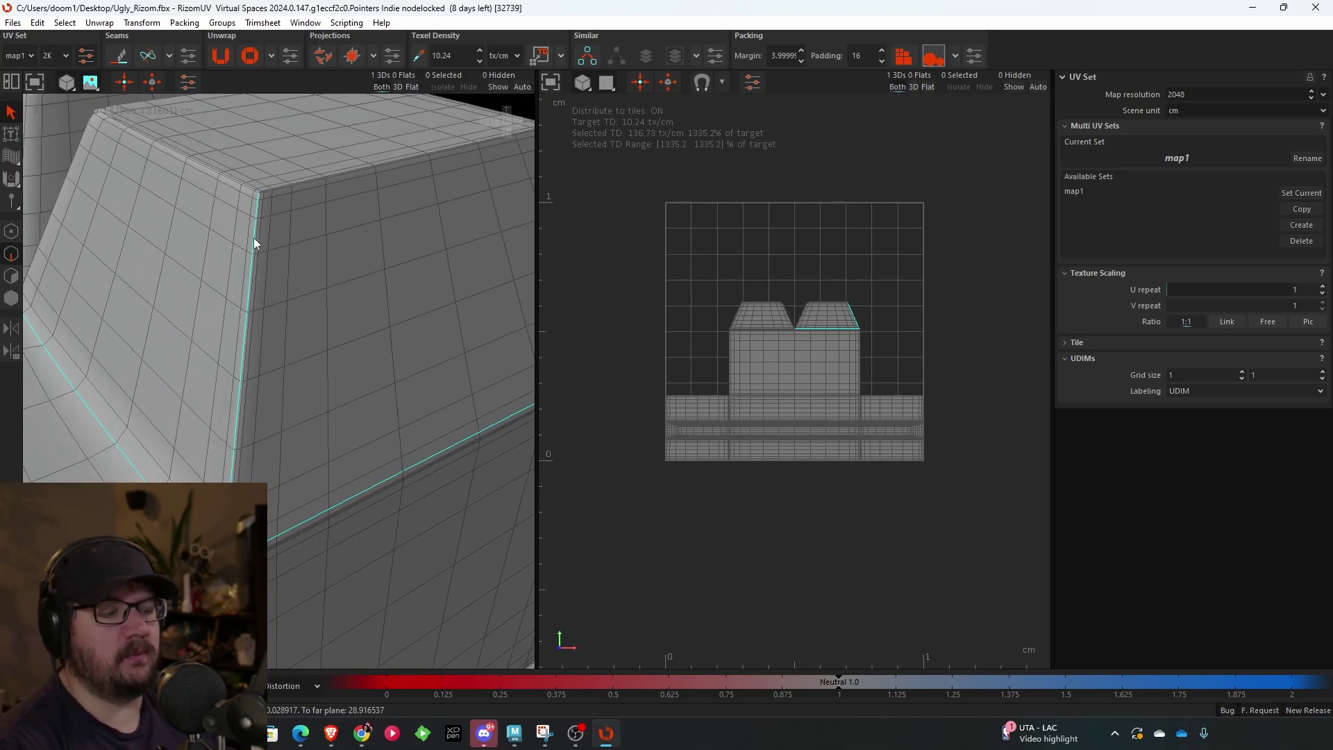
{"action": "scroll", "coordinate": [278, 278], "scroll_direction": "up", "scroll_amount": 2}
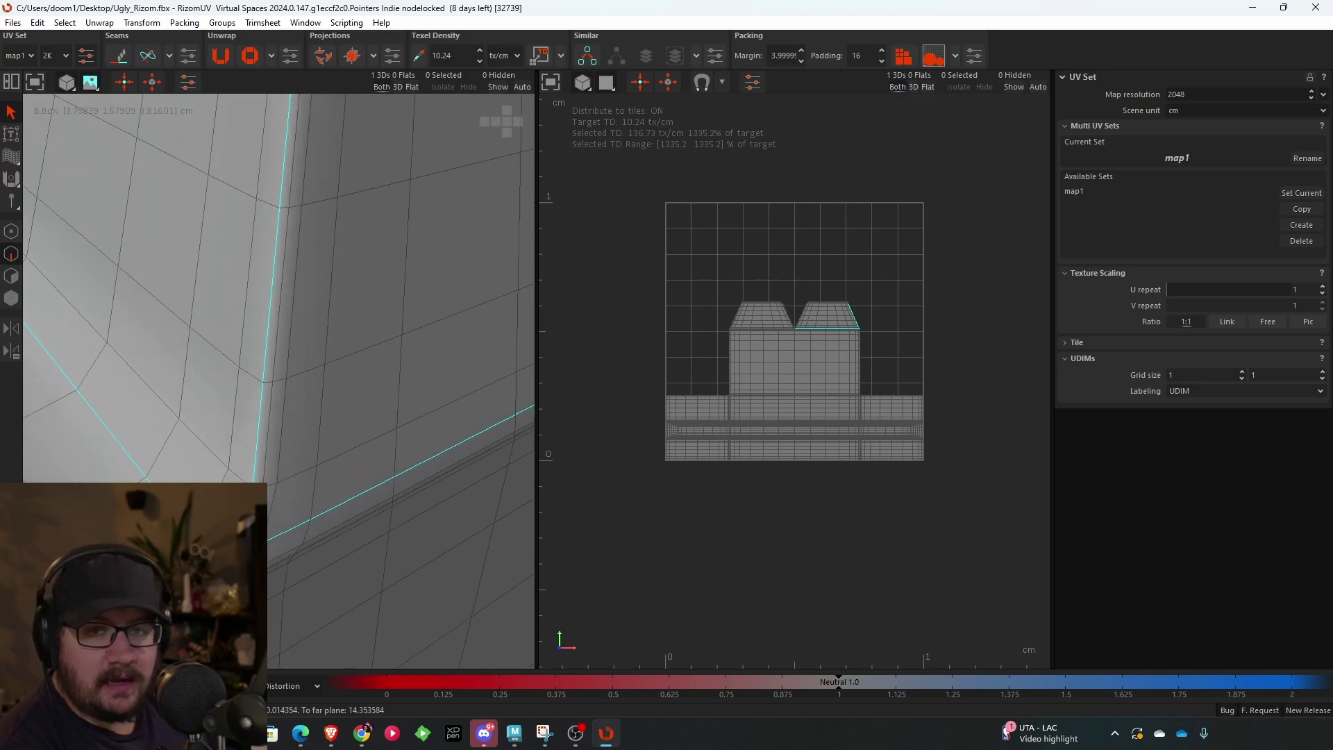
- Add the vertical edge run at the block's inner corner, facing the other block, to the selection
{"action": "scroll", "coordinate": [372, 380], "scroll_direction": "down", "scroll_amount": 3}
{"action": "left_click_drag", "start_coordinate": [226, 397], "coordinate": [344, 306], "text": "alt"}
{"action": "scroll", "coordinate": [270, 202], "scroll_direction": "down", "scroll_amount": 3}
{"action": "scroll", "coordinate": [403, 330], "scroll_direction": "up", "scroll_amount": 3}
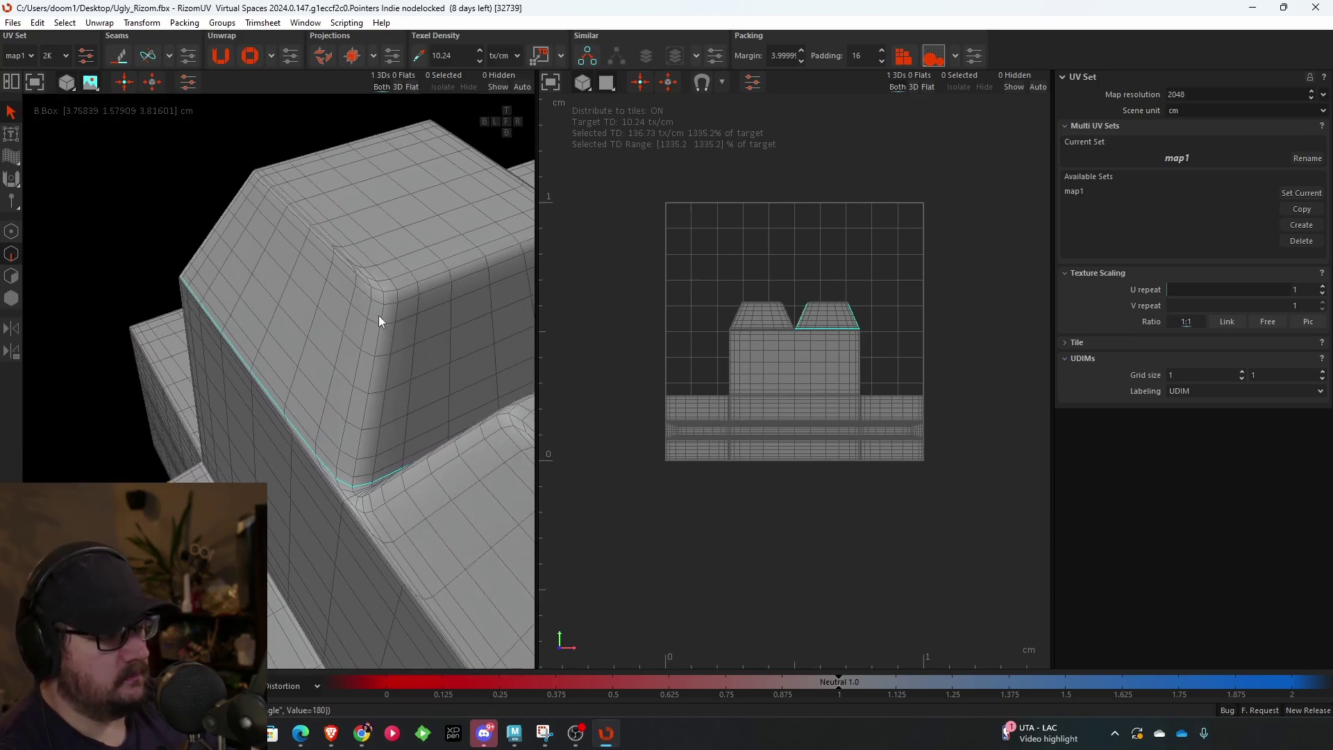
{"action": "double_click", "coordinate": [383, 306]}
{"action": "scroll", "coordinate": [347, 305], "scroll_direction": "up", "scroll_amount": 6}
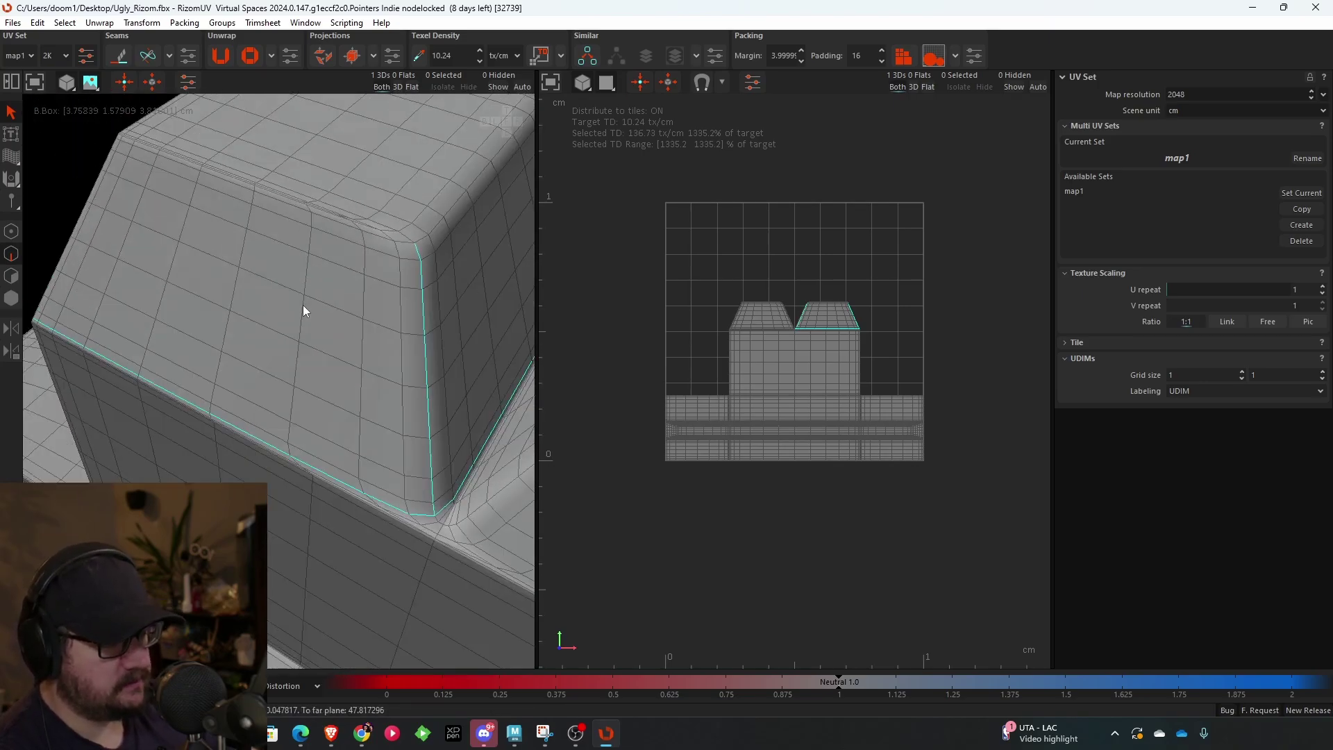
- Extend the selection with the vertical edge run at the block's outer back corner, down to the base loop
{"action": "left_click", "coordinate": [260, 185], "text": "shift"}
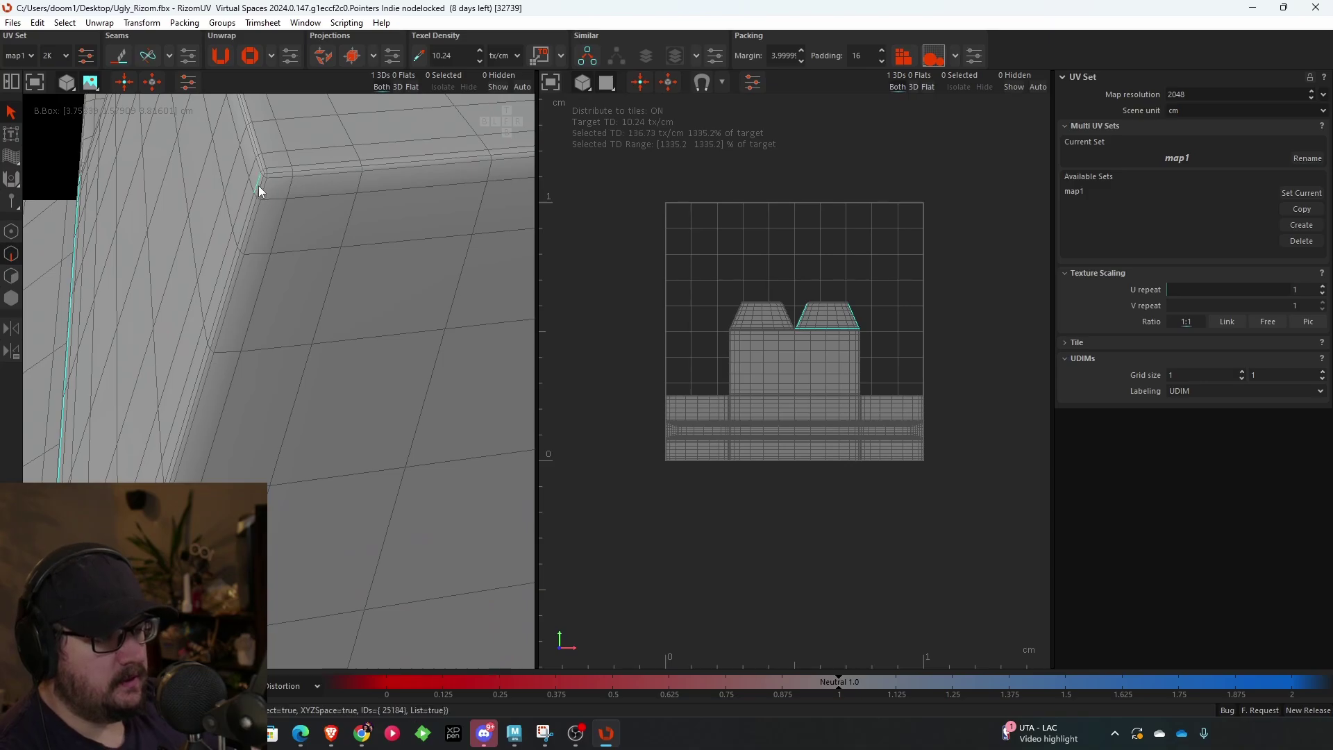
{"action": "left_click", "coordinate": [259, 184], "text": "shift"}
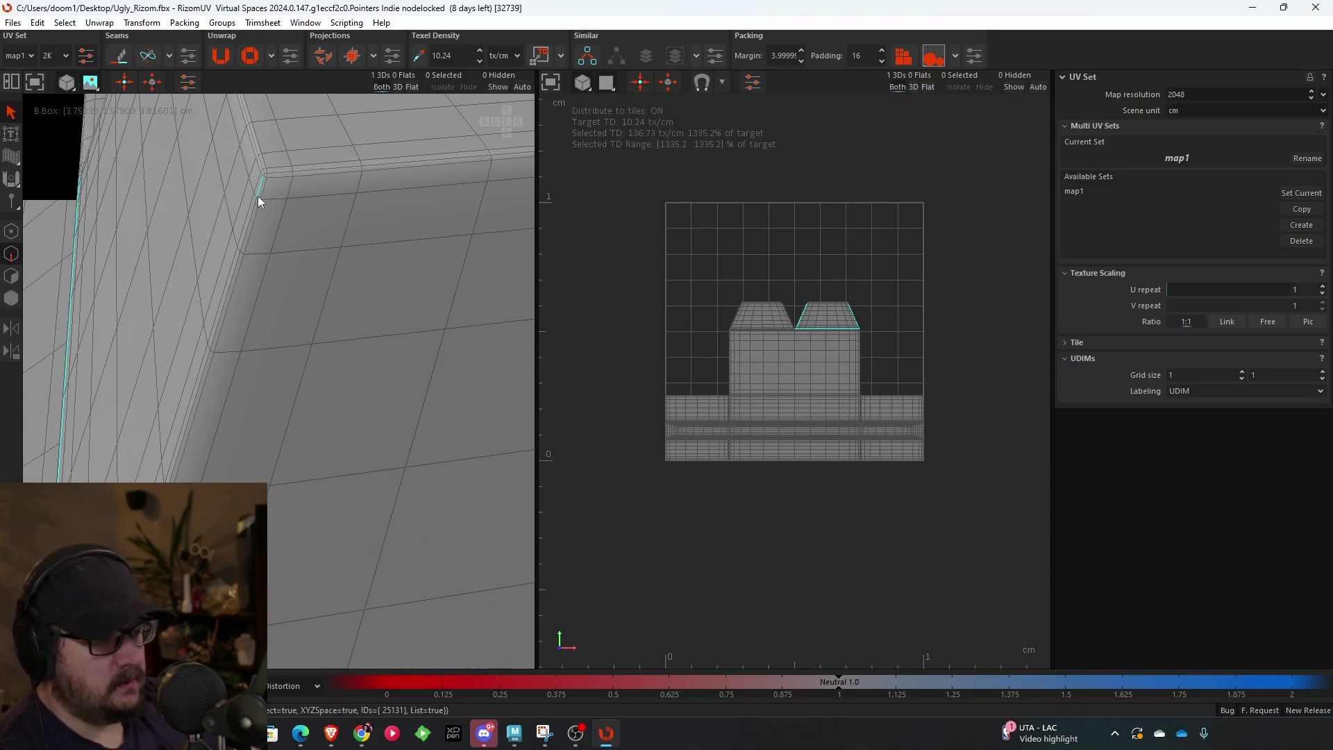
{"action": "left_click_drag", "start_coordinate": [255, 201], "coordinate": [292, 202], "text": "alt"}
{"action": "scroll", "coordinate": [301, 208], "scroll_direction": "up", "scroll_amount": 3}
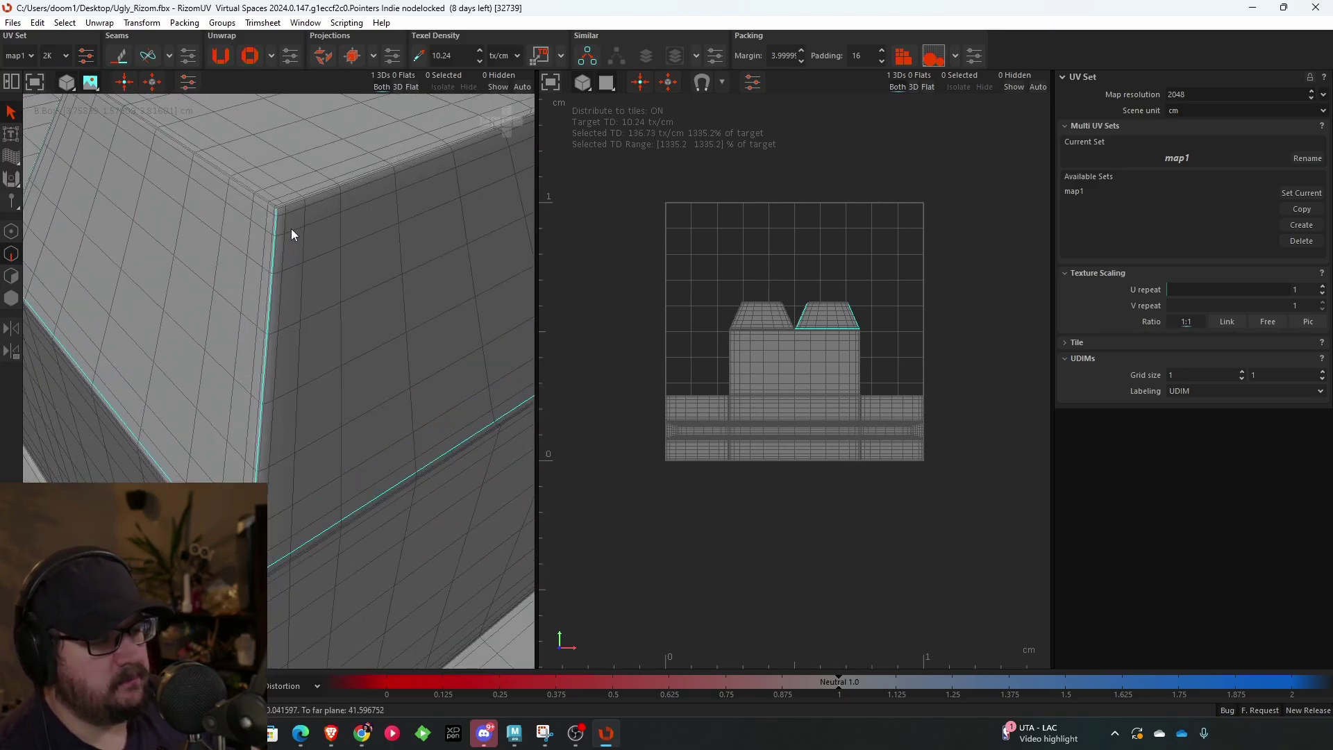
{"action": "left_click_drag", "start_coordinate": [291, 234], "coordinate": [213, 335], "text": "alt"}
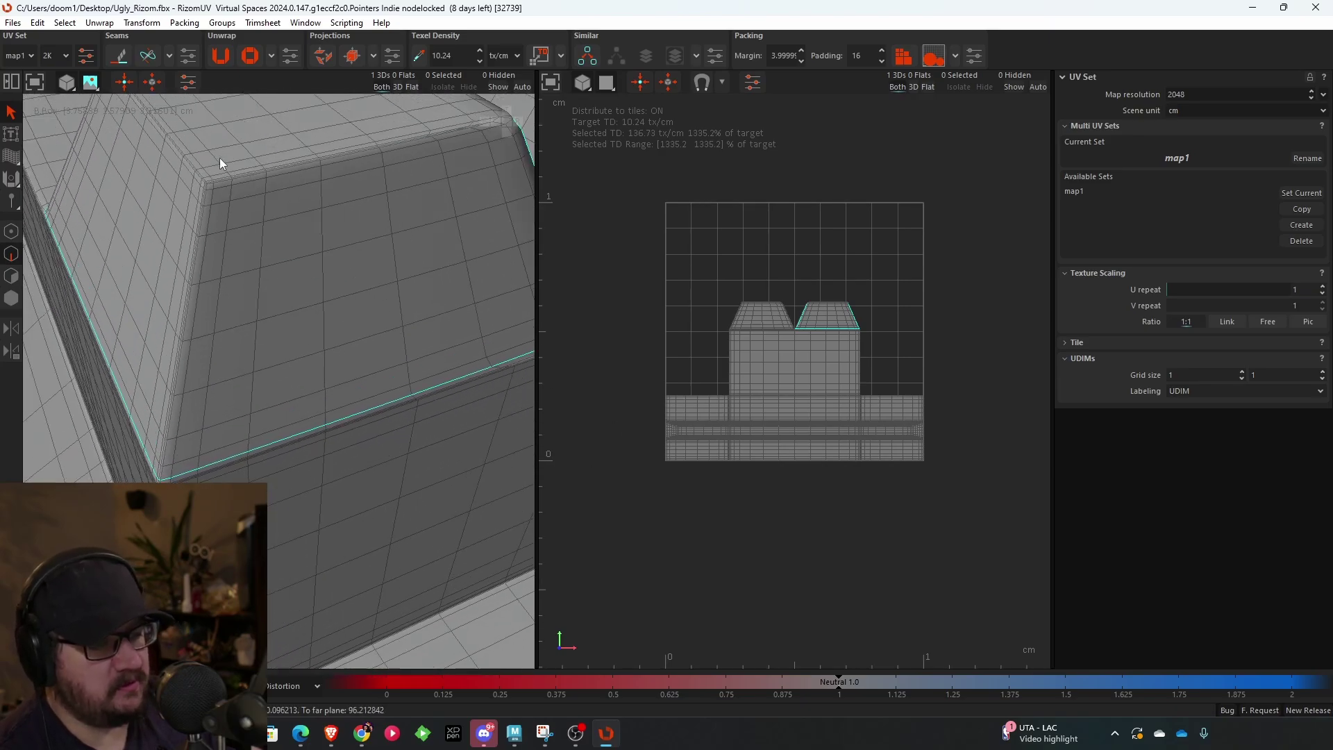
{"action": "left_click_drag", "start_coordinate": [220, 157], "coordinate": [247, 272], "text": "alt"}
{"action": "scroll", "coordinate": [246, 314], "scroll_direction": "up", "scroll_amount": 4}
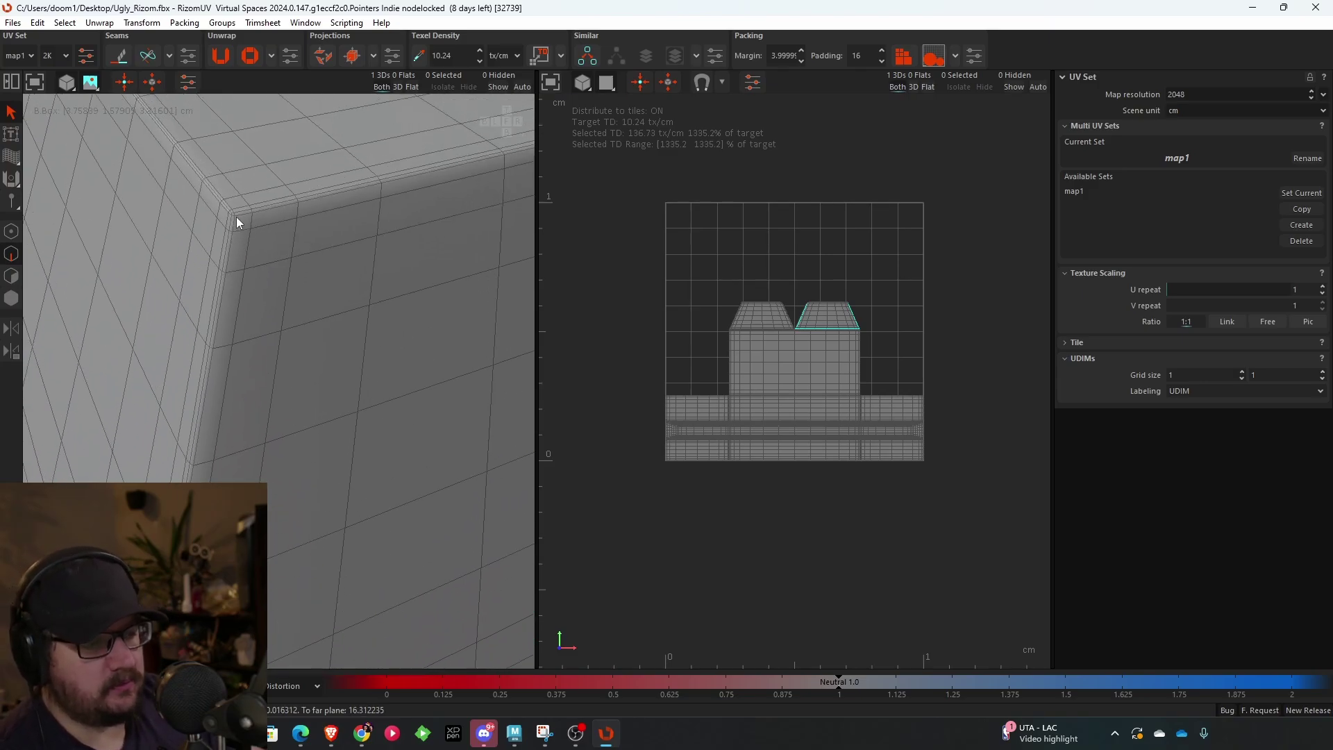
{"action": "left_click_drag", "start_coordinate": [244, 230], "coordinate": [214, 439], "text": "alt"}
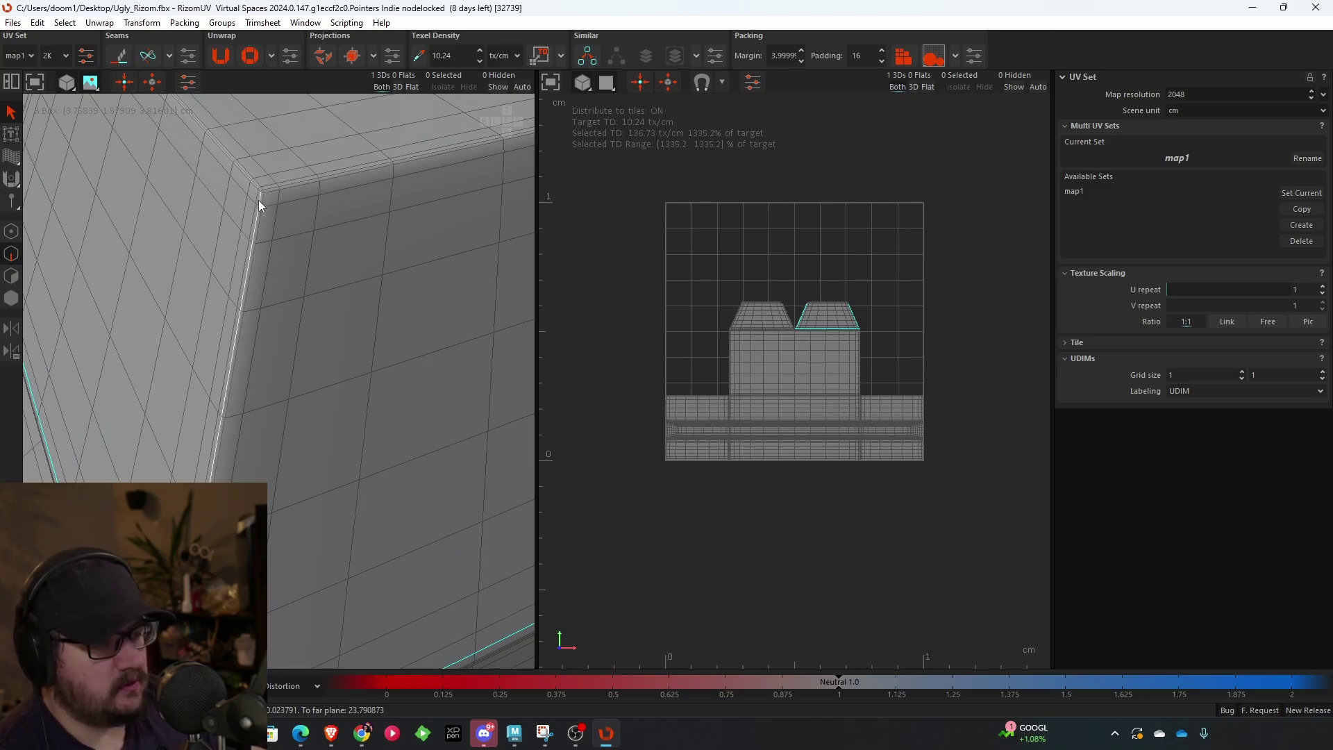
{"action": "key", "text": "c"}
{"action": "scroll", "coordinate": [258, 202], "scroll_direction": "down", "scroll_amount": 5}
{"action": "left_click_drag", "start_coordinate": [248, 378], "coordinate": [282, 450], "text": "alt"}
{"action": "scroll", "coordinate": [274, 479], "scroll_direction": "up", "scroll_amount": 5}
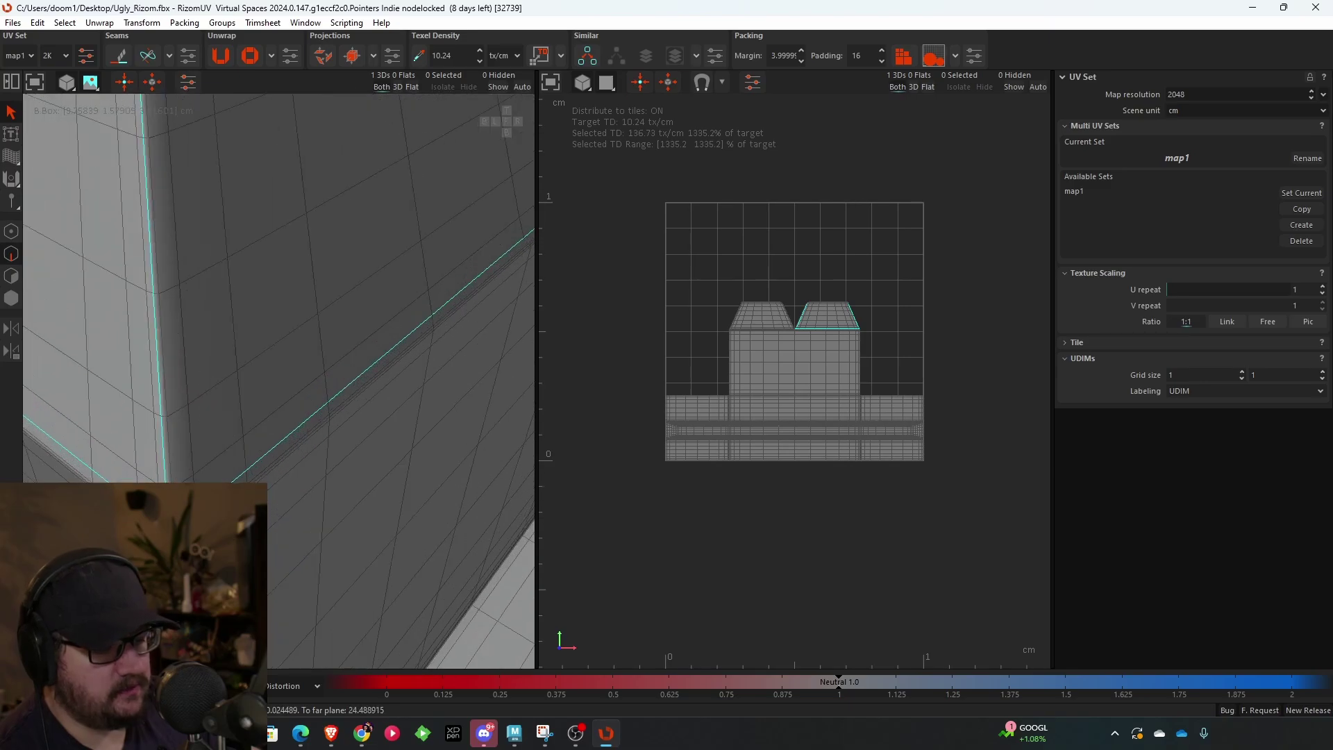
{"action": "scroll", "coordinate": [199, 410], "scroll_direction": "down", "scroll_amount": 5}
{"action": "scroll", "coordinate": [236, 401], "scroll_direction": "up", "scroll_amount": 2}
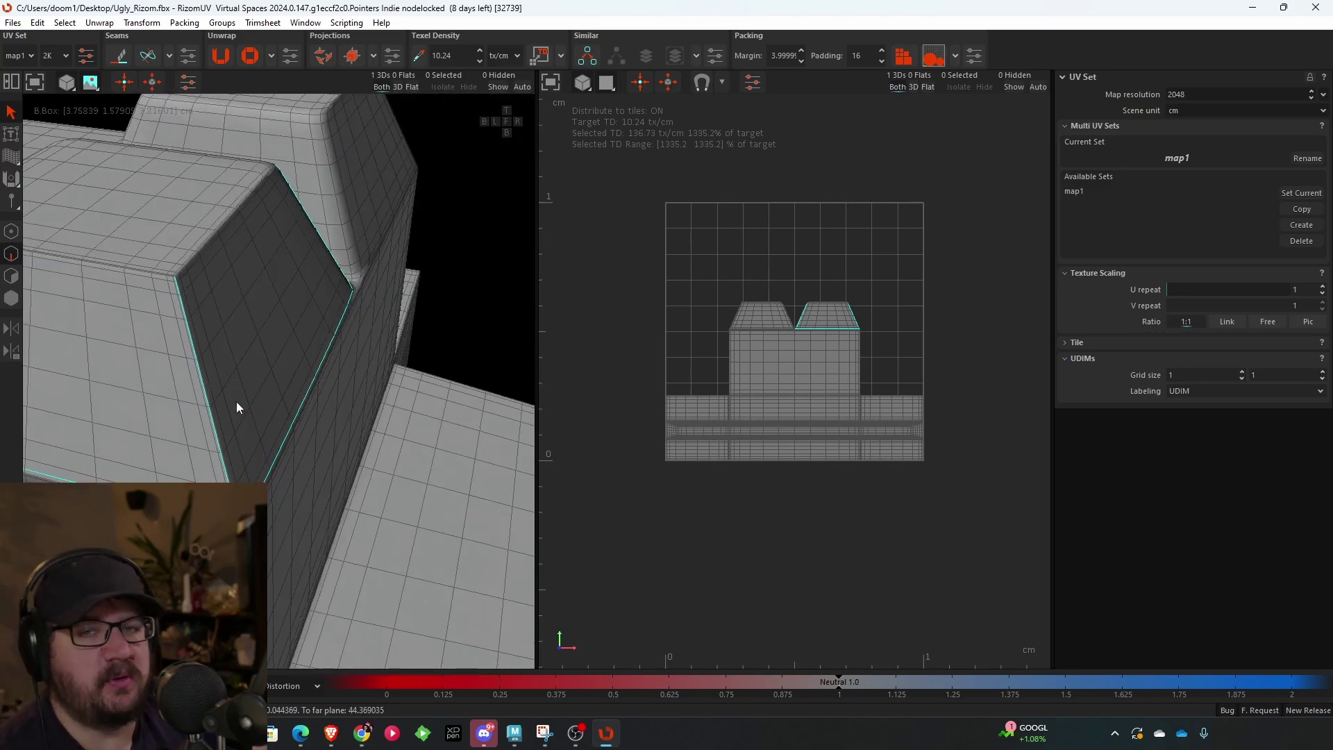
- Cut the UVs along the selected base loop and corner edges of the block
{"action": "scroll", "coordinate": [236, 401], "scroll_direction": "down", "scroll_amount": 4}
{"action": "left_click_drag", "start_coordinate": [236, 401], "coordinate": [194, 311], "text": "alt"}
{"action": "scroll", "coordinate": [235, 348], "scroll_direction": "up", "scroll_amount": 2}
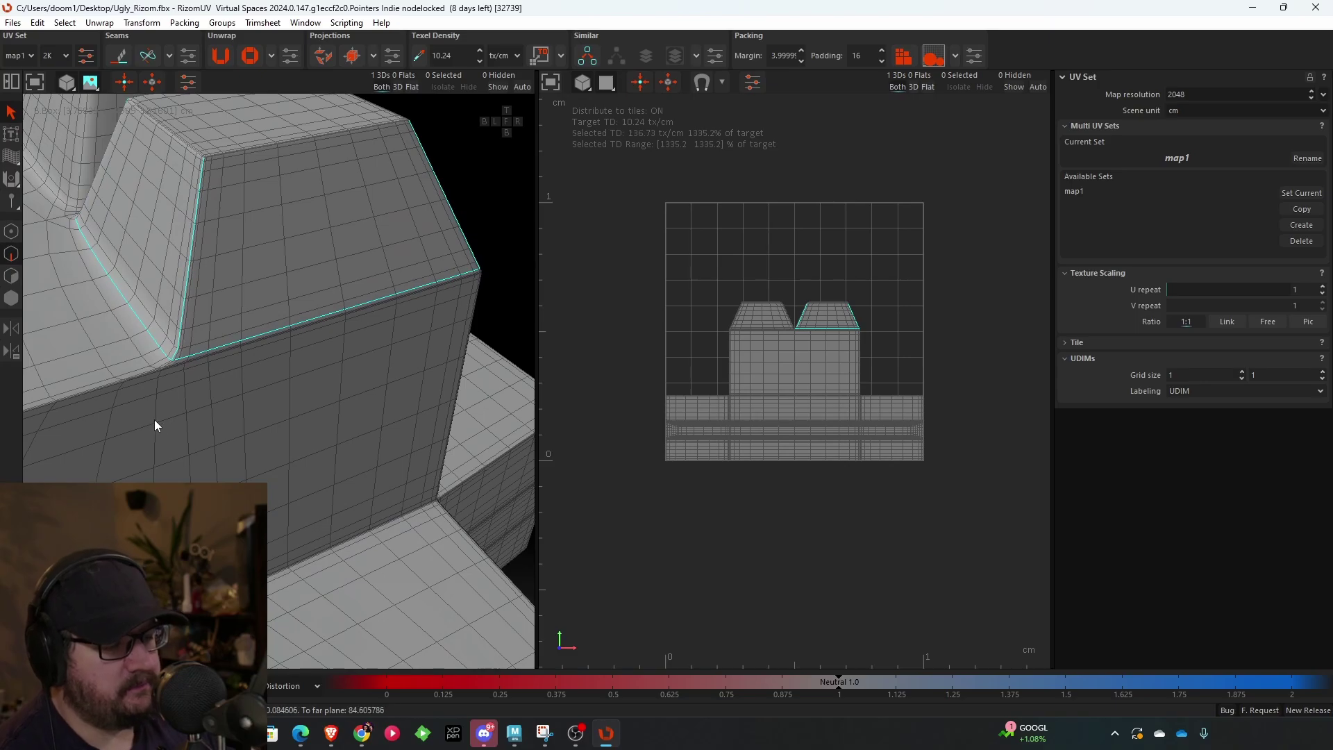
{"action": "left_click_drag", "start_coordinate": [145, 221], "coordinate": [393, 273], "text": "alt"}
{"action": "key", "text": "c"}
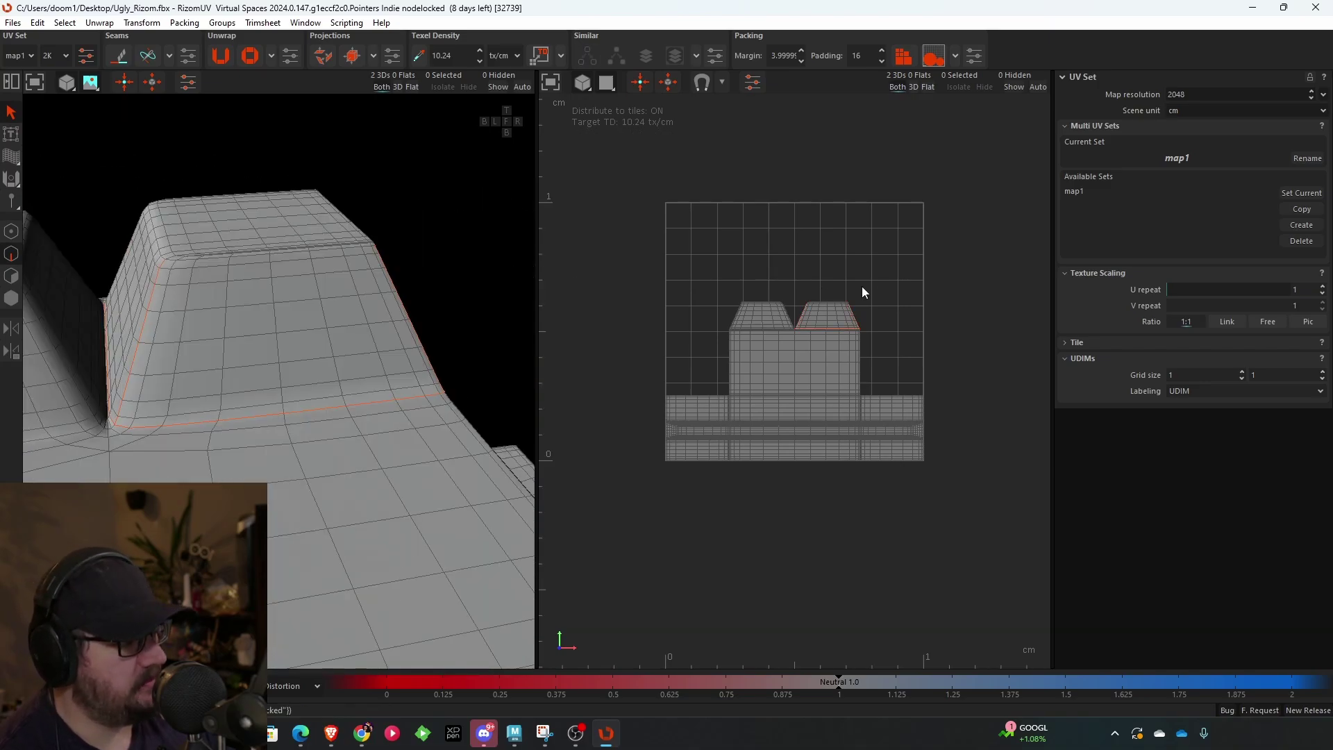
- In island mode, select the main body's island, then the separated block's island in the UV layout
{"action": "left_click", "coordinate": [825, 303]}
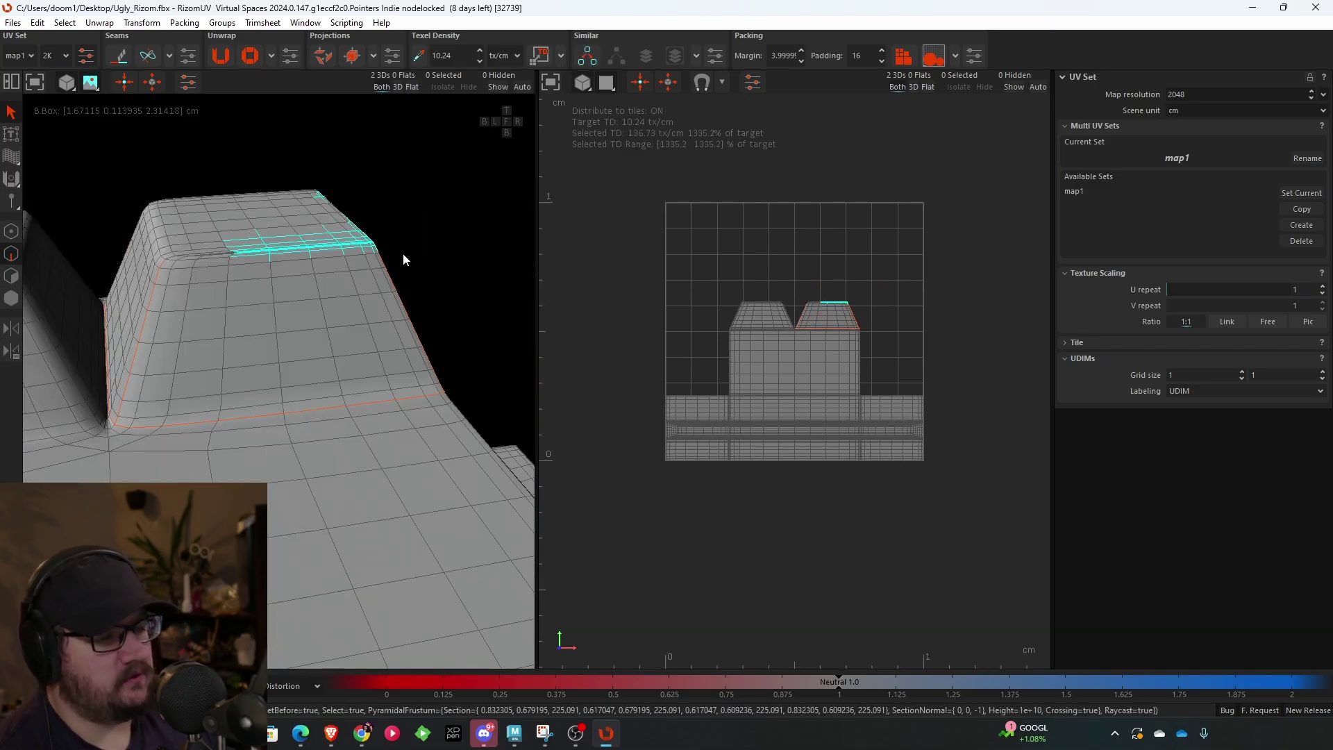
{"action": "left_click", "coordinate": [12, 297]}
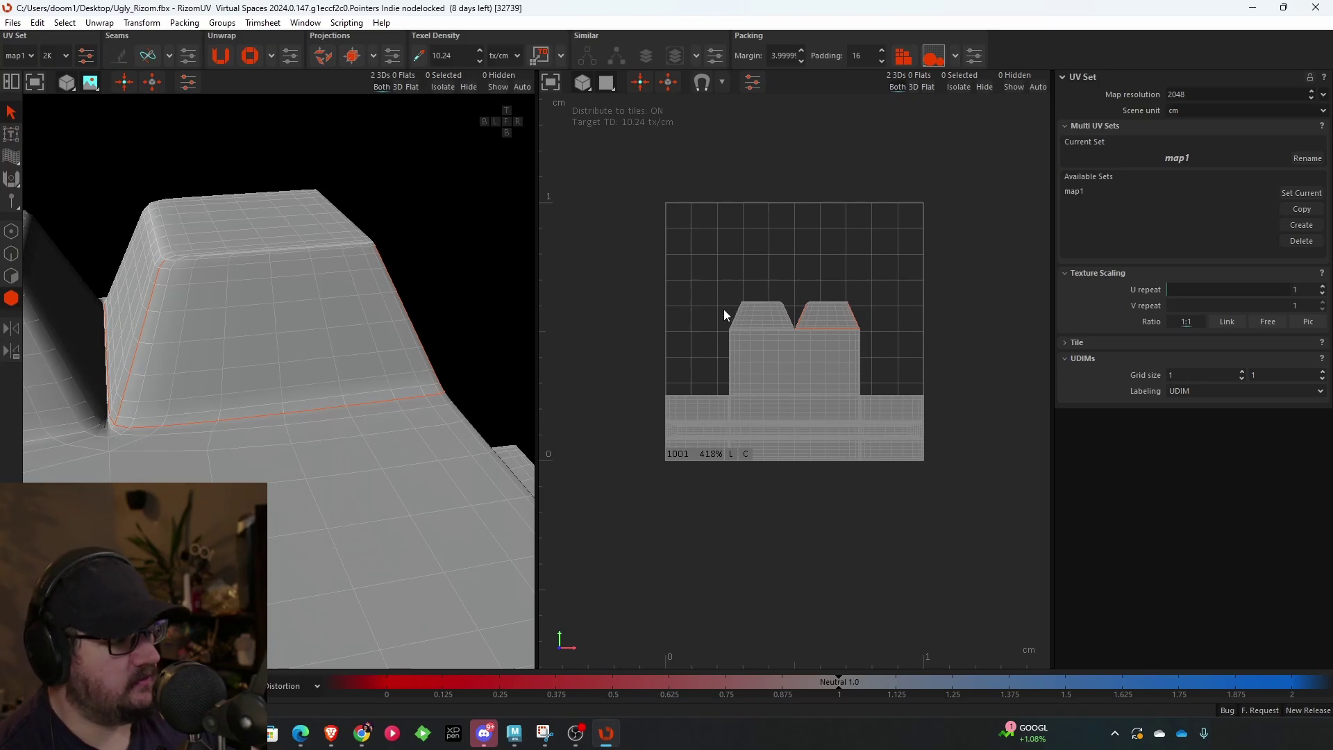
{"action": "left_click", "coordinate": [287, 518]}
{"action": "left_click_drag", "start_coordinate": [288, 518], "coordinate": [314, 356], "text": "alt"}
{"action": "scroll", "coordinate": [314, 354], "scroll_direction": "down", "scroll_amount": 2}
{"action": "left_click", "coordinate": [343, 264]}
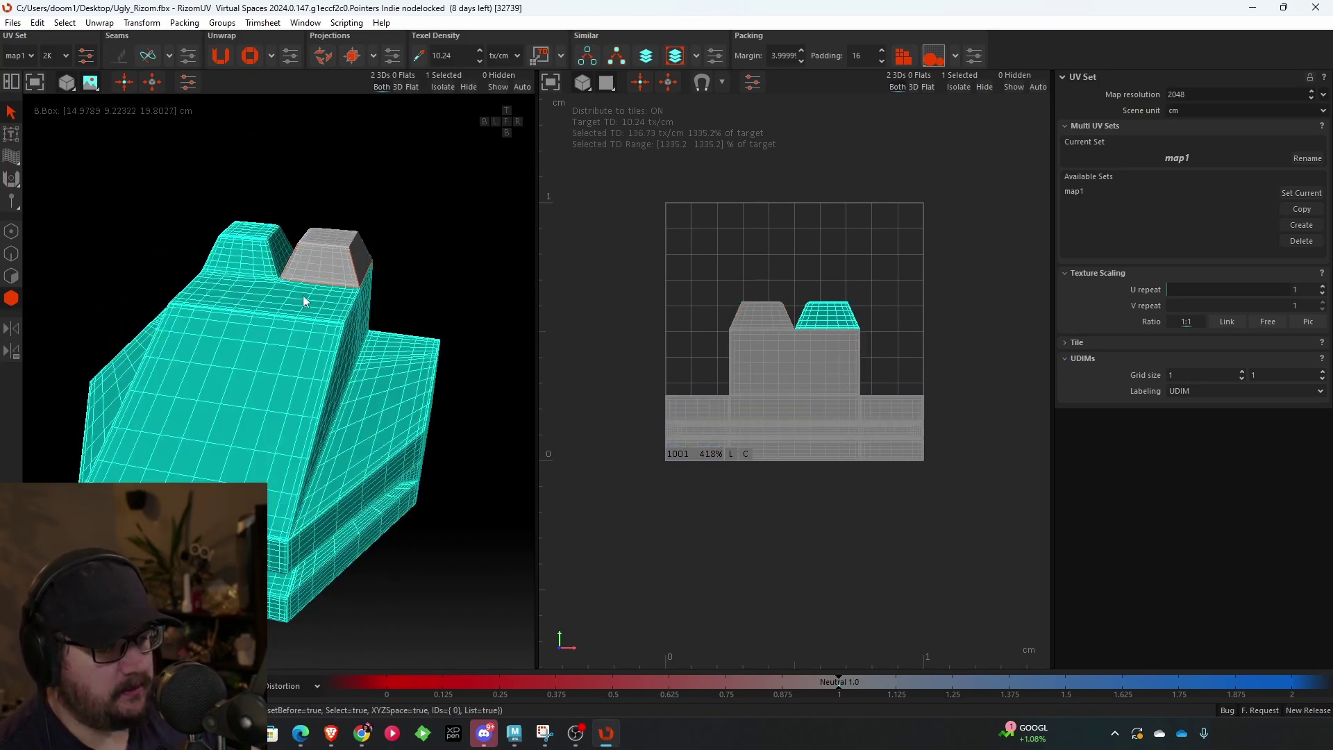
{"action": "middle_click_drag", "start_coordinate": [712, 304], "coordinate": [758, 313], "text": "alt"}
{"action": "left_click", "coordinate": [872, 330]}
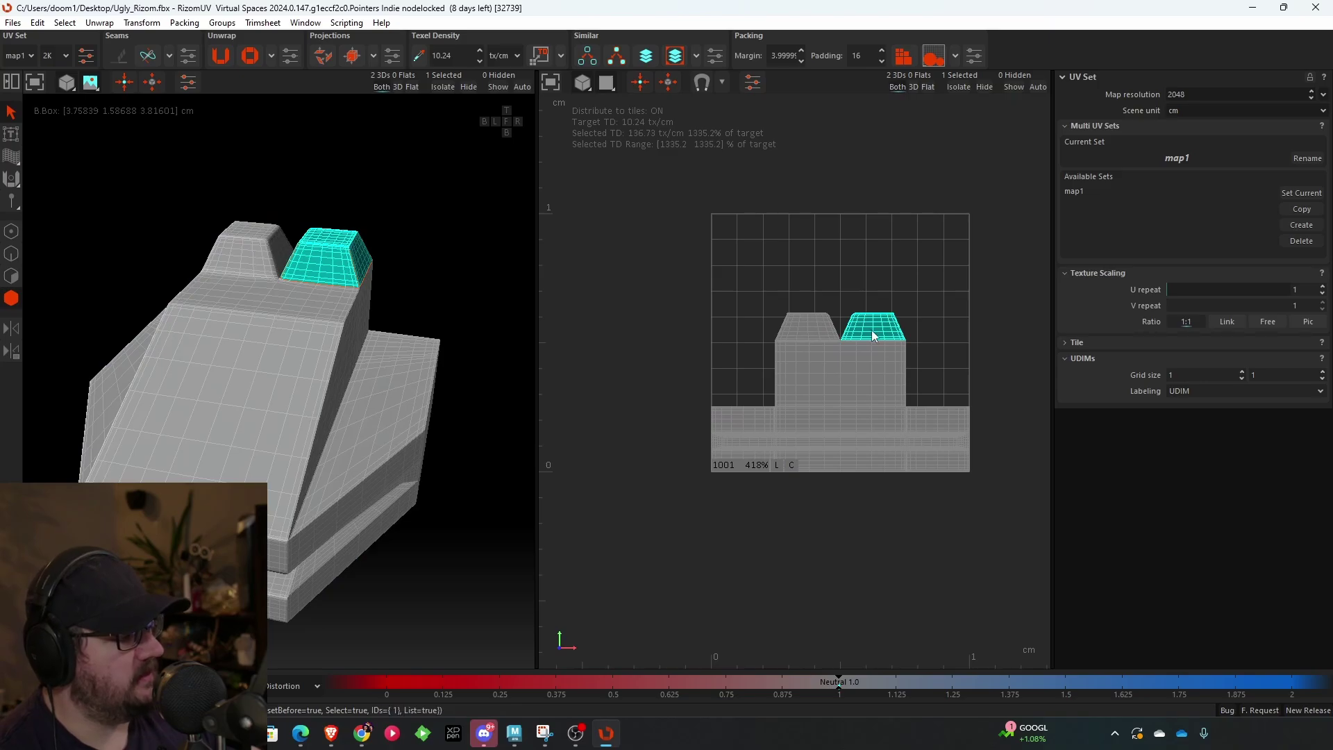
- Move the separated block's island into the empty upper-left area of the UV tile, to about U 0.165, V 0.849
{"action": "middle_click_drag", "start_coordinate": [873, 262], "coordinate": [674, 262], "text": "alt"}
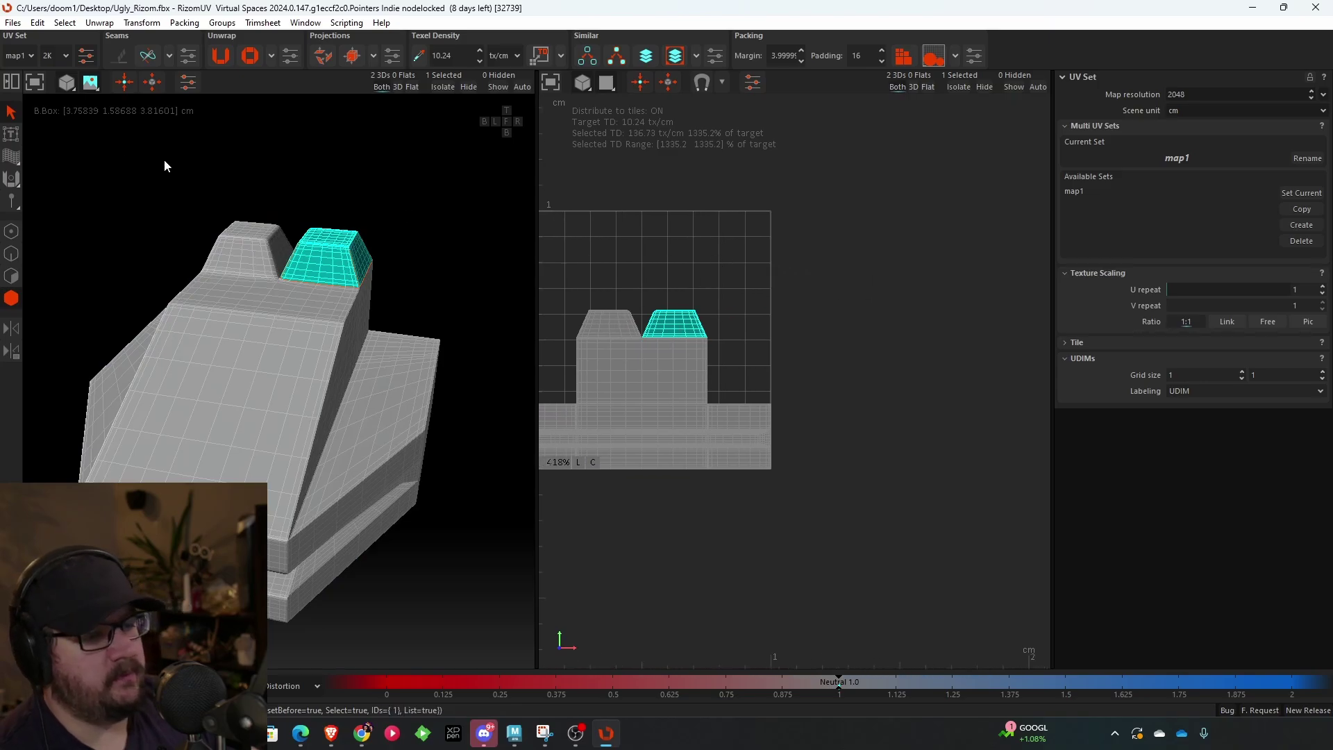
{"action": "left_click", "coordinate": [11, 135]}
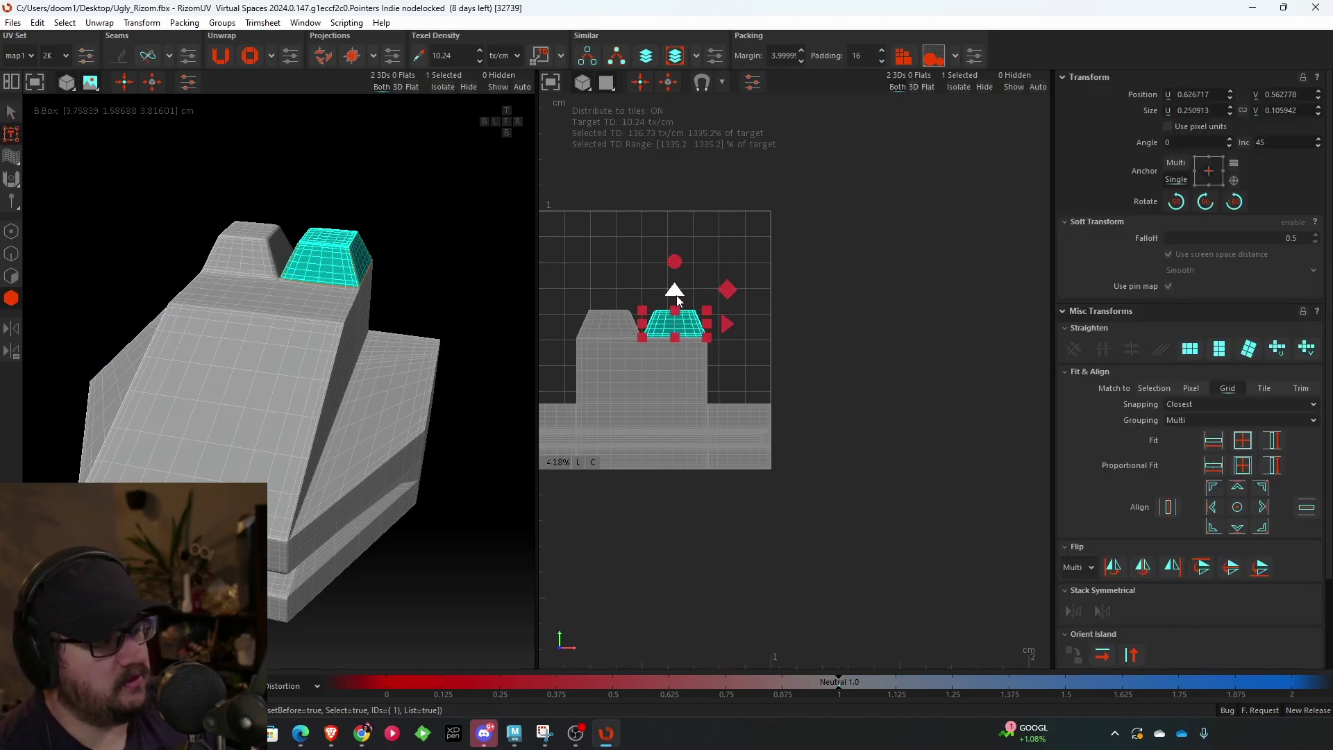
{"action": "left_click_drag", "start_coordinate": [676, 295], "coordinate": [613, 275]}
{"action": "middle_click_drag", "start_coordinate": [589, 280], "coordinate": [695, 272], "text": "alt"}
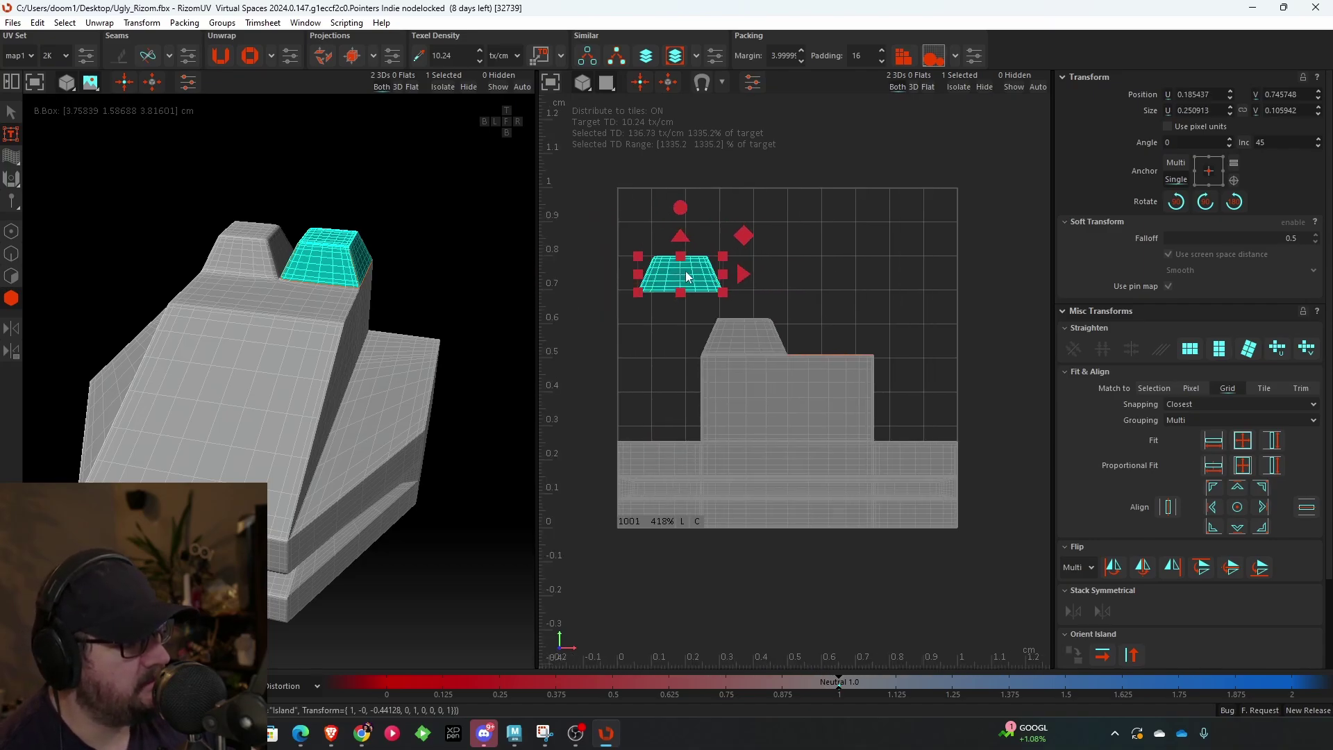
{"action": "scroll", "coordinate": [695, 272], "scroll_direction": "up", "scroll_amount": 2}
{"action": "left_click_drag", "start_coordinate": [747, 228], "coordinate": [743, 173]}
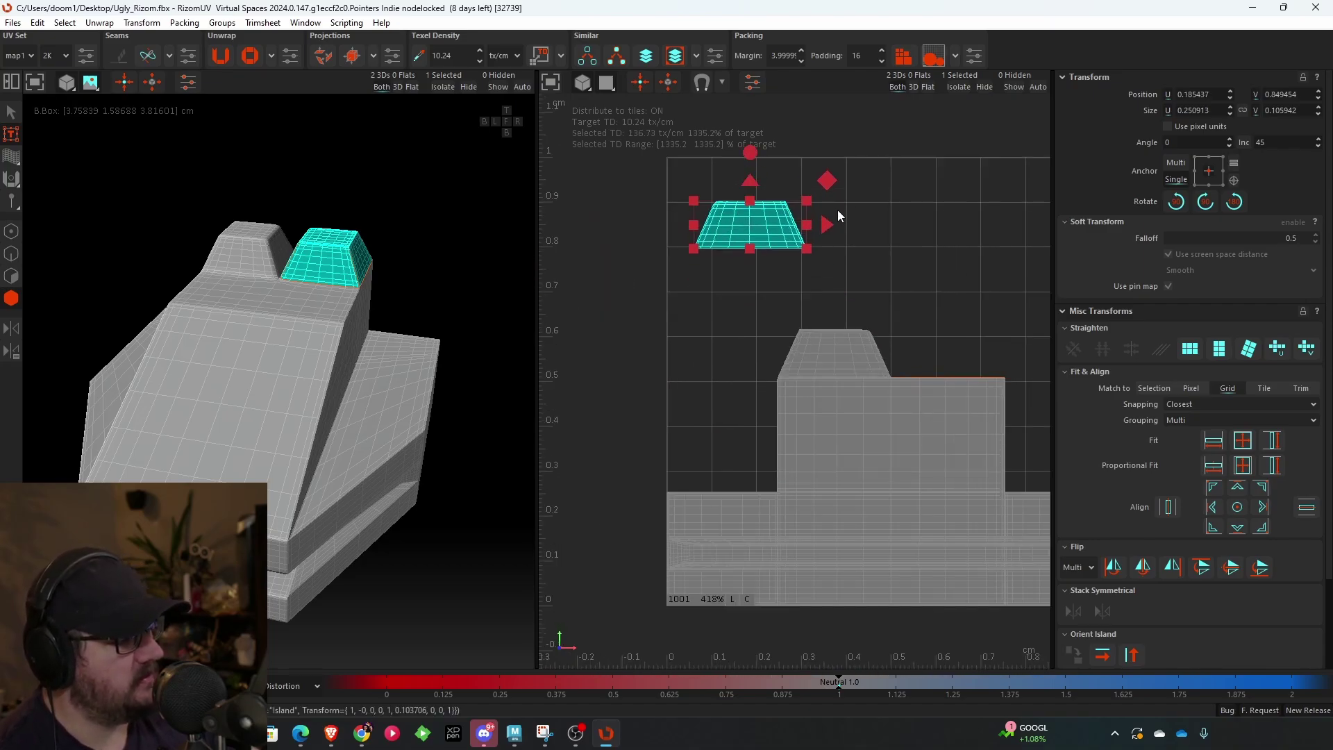
{"action": "left_click_drag", "start_coordinate": [826, 224], "coordinate": [818, 225]}
{"action": "scroll", "coordinate": [807, 244], "scroll_direction": "down", "scroll_amount": 2}
{"action": "scroll", "coordinate": [697, 264], "scroll_direction": "up", "scroll_amount": 3}
{"action": "middle_click_drag", "start_coordinate": [785, 264], "coordinate": [666, 272], "text": "alt"}
{"action": "scroll", "coordinate": [666, 273], "scroll_direction": "down", "scroll_amount": 3}
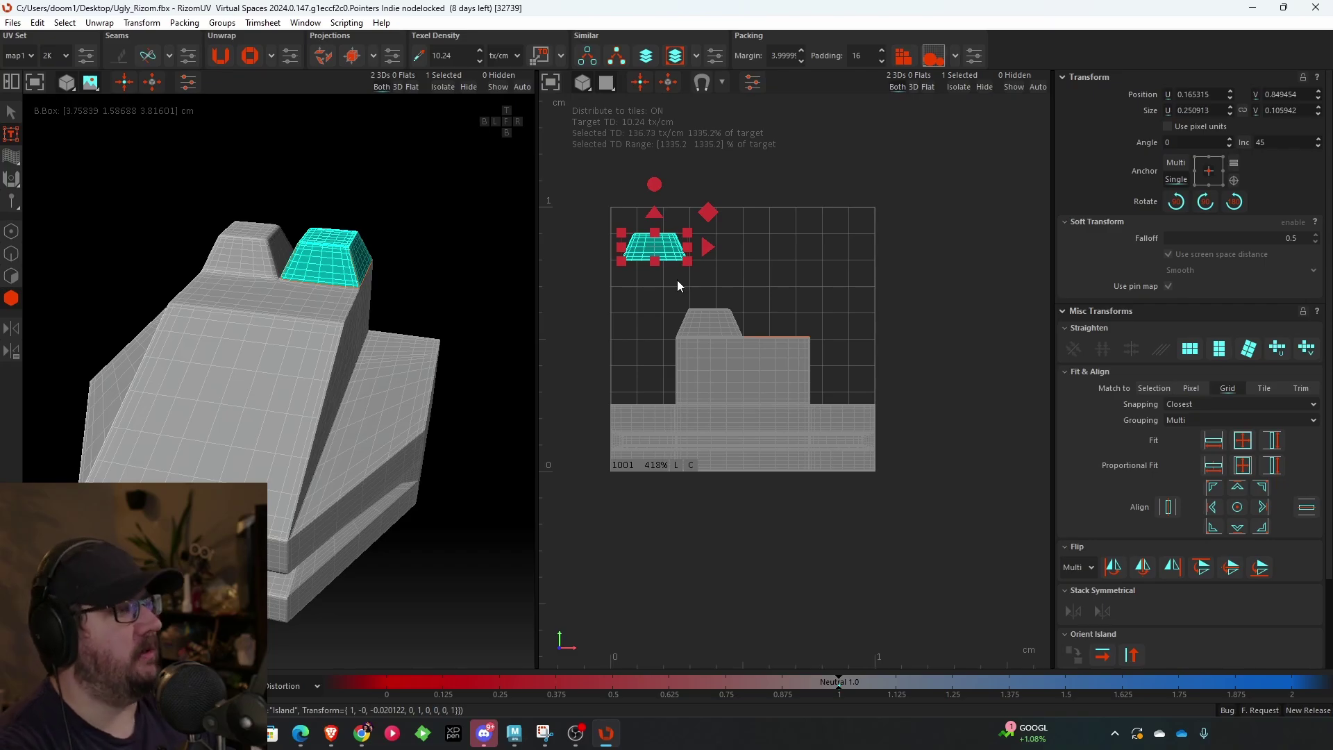
- Unfold the moved block's island and clear the island selection
{"action": "scroll", "coordinate": [710, 278], "scroll_direction": "up", "scroll_amount": 2}
{"action": "middle_click_drag", "start_coordinate": [795, 245], "coordinate": [800, 200], "text": "alt"}
{"action": "key", "text": "u"}
{"action": "scroll", "coordinate": [807, 223], "scroll_direction": "down", "scroll_amount": 2}
{"action": "left_click", "coordinate": [791, 215]}
{"action": "scroll", "coordinate": [802, 189], "scroll_direction": "up", "scroll_amount": 3}
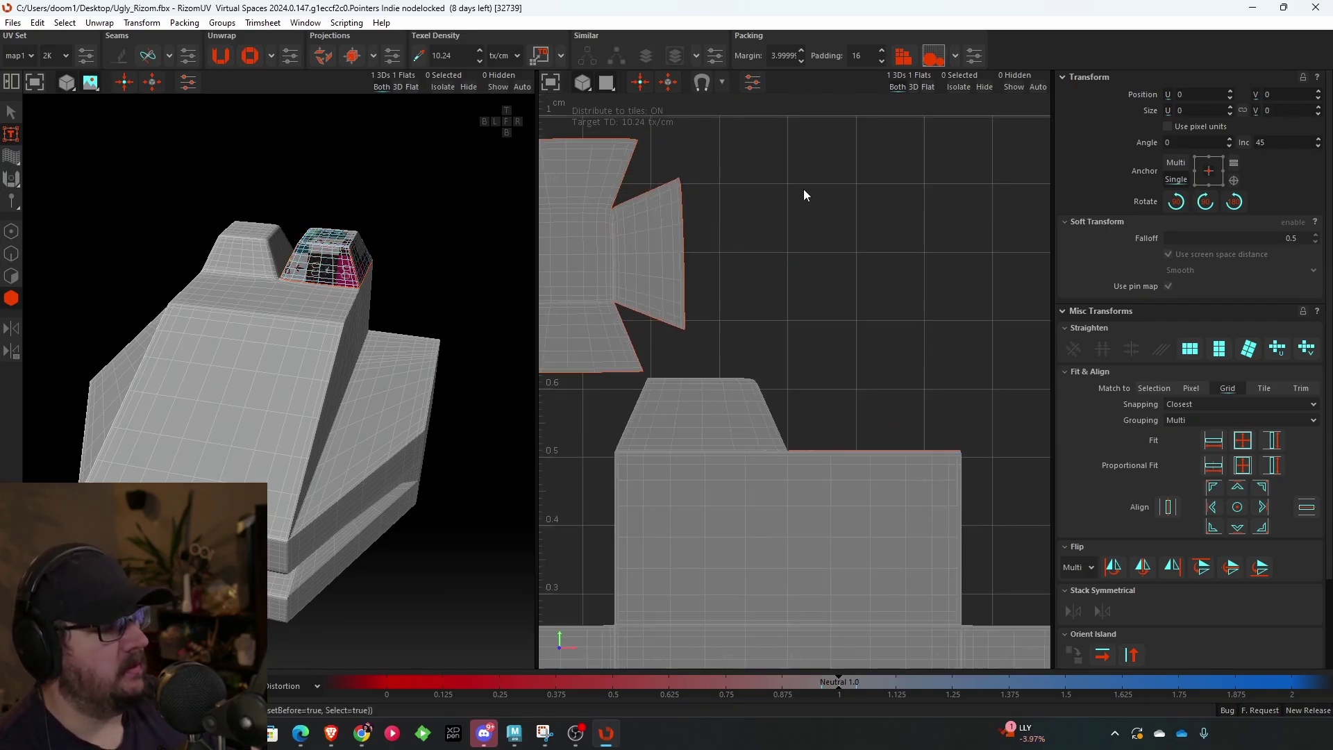
- Examine the unfolded cross-shaped island and how the tile grid texture lies on the block's sides
{"action": "middle_click_drag", "start_coordinate": [658, 212], "coordinate": [828, 172], "text": "alt"}
{"action": "scroll", "coordinate": [763, 179], "scroll_direction": "up", "scroll_amount": 2}
{"action": "left_click", "coordinate": [715, 195]}
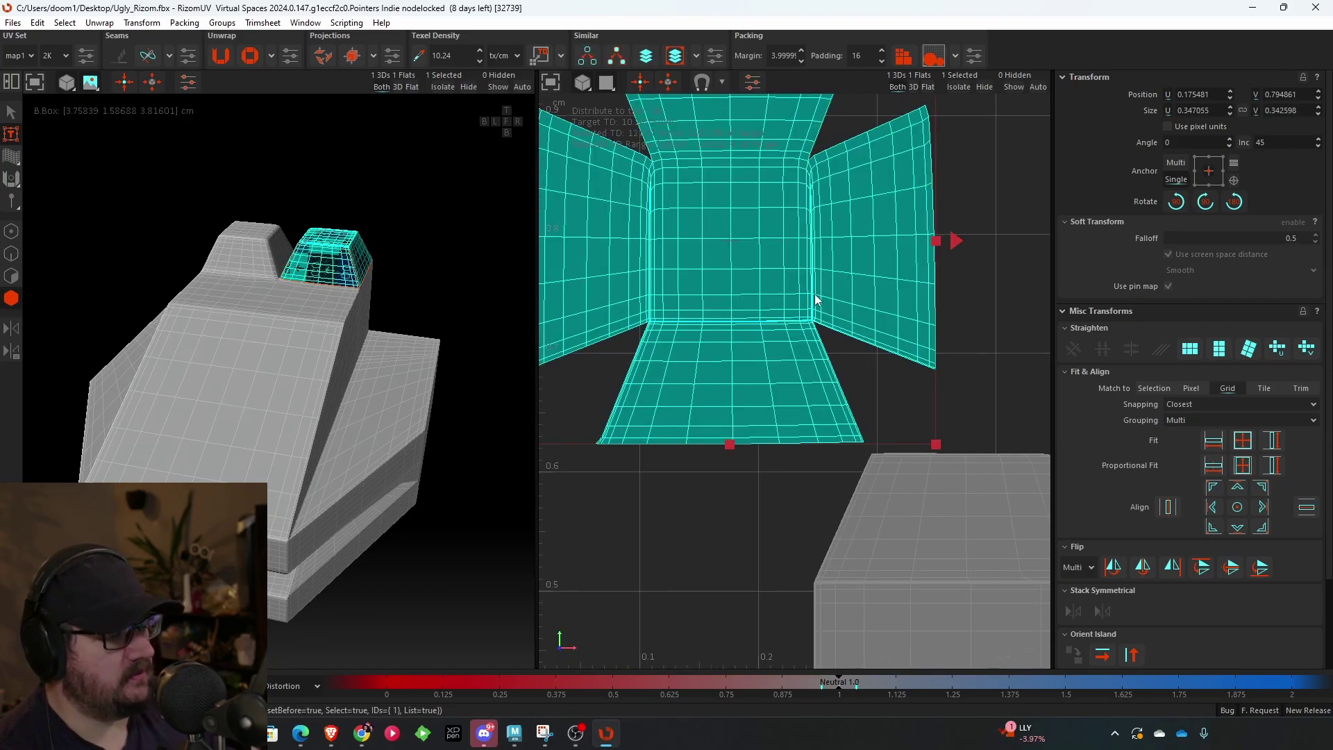
{"action": "left_click", "coordinate": [422, 281]}
{"action": "scroll", "coordinate": [323, 236], "scroll_direction": "up", "scroll_amount": 6}
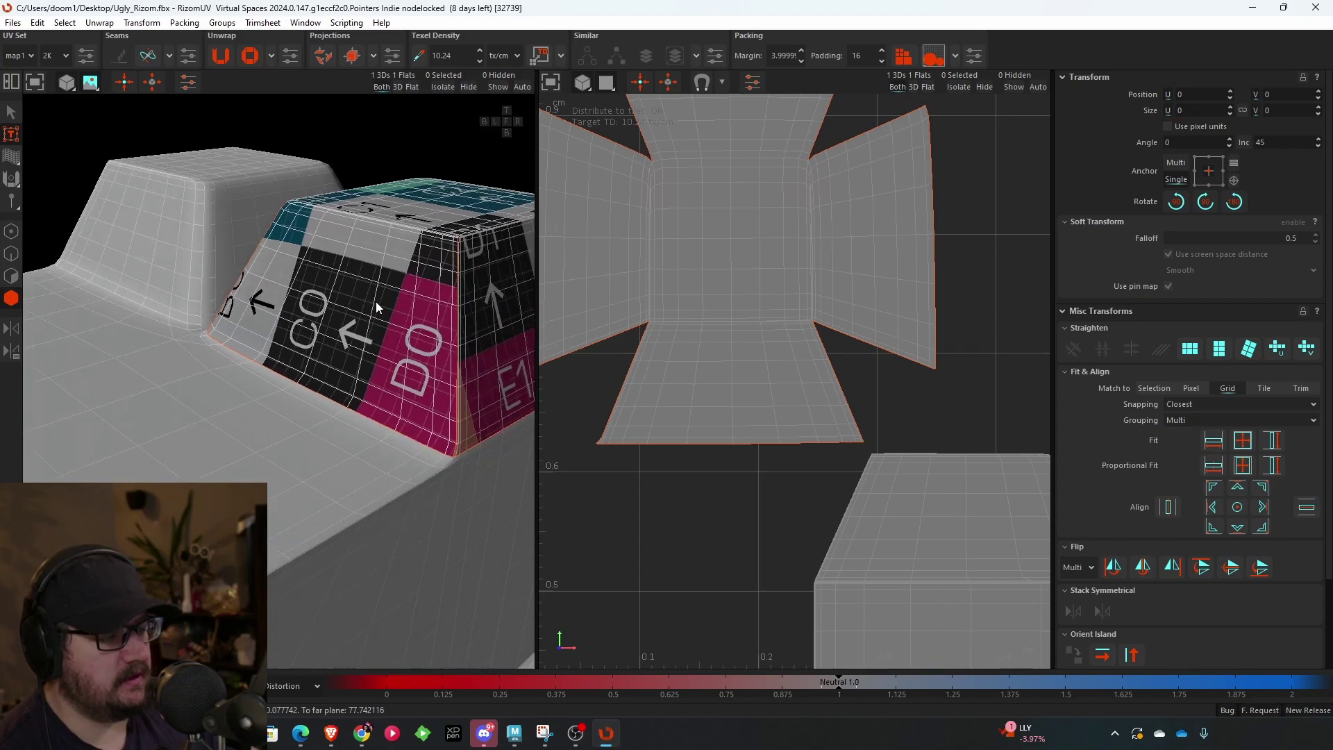
{"action": "left_click_drag", "start_coordinate": [373, 316], "coordinate": [300, 292], "text": "alt"}
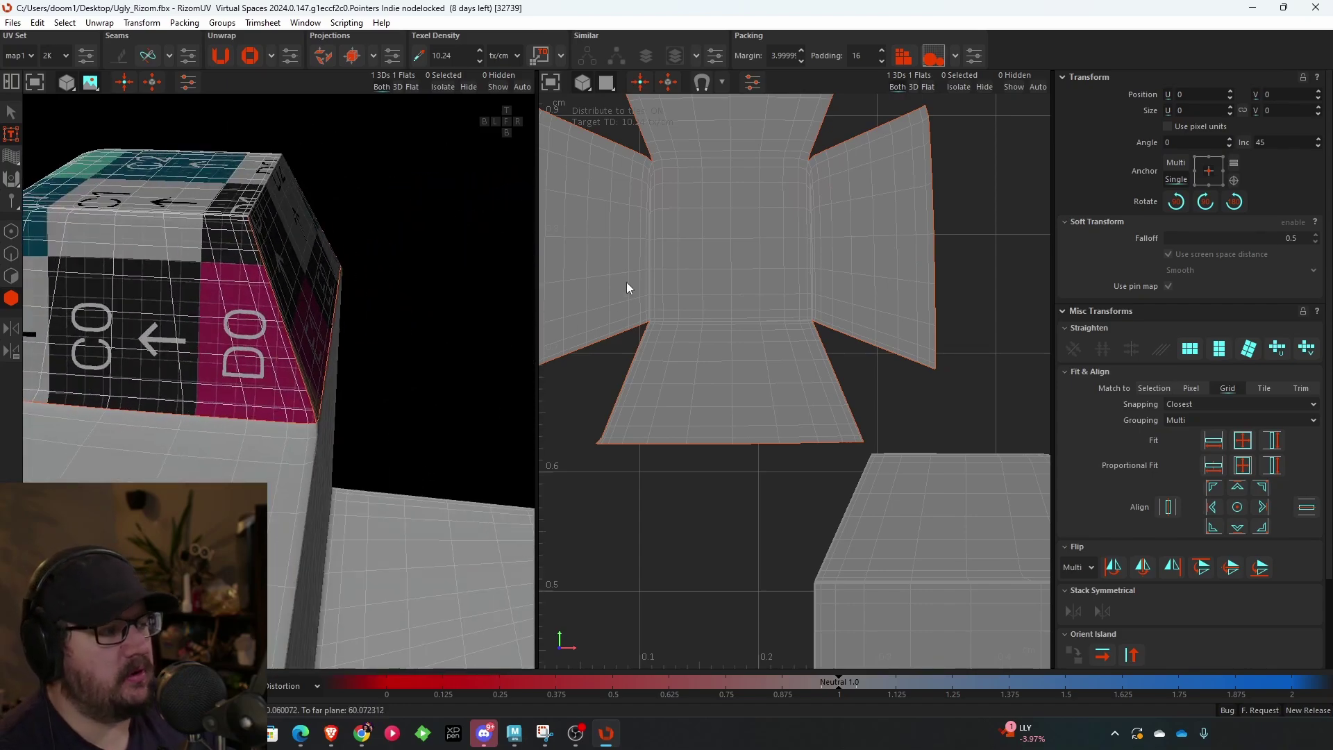
{"action": "scroll", "coordinate": [669, 295], "scroll_direction": "down", "scroll_amount": 3}
{"action": "scroll", "coordinate": [666, 322], "scroll_direction": "down", "scroll_amount": 5}
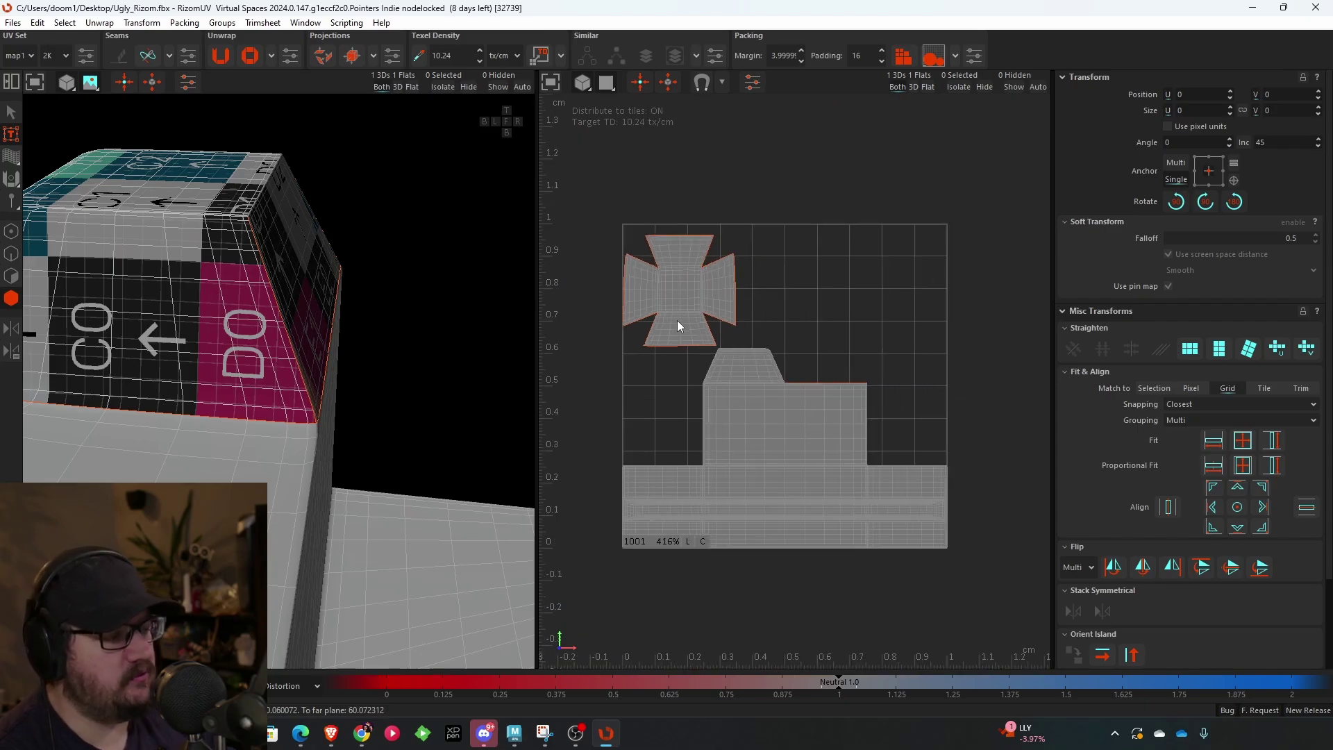
- In edge mode, select a base edge of the second block near its inner corner facing the unwrapped block
{"action": "middle_click_drag", "start_coordinate": [864, 398], "coordinate": [912, 311], "text": "alt"}
{"action": "middle_click_drag", "start_coordinate": [218, 383], "coordinate": [276, 349], "text": "alt"}
{"action": "scroll", "coordinate": [276, 349], "scroll_direction": "down", "scroll_amount": 5}
{"action": "mouse_move", "coordinate": [276, 349]}
{"action": "left_mouse_down", "text": "alt"}
{"action": "mouse_move", "coordinate": [263, 314]}
{"action": "mouse_move", "coordinate": [286, 339]}
{"action": "left_mouse_up", "text": "alt"}
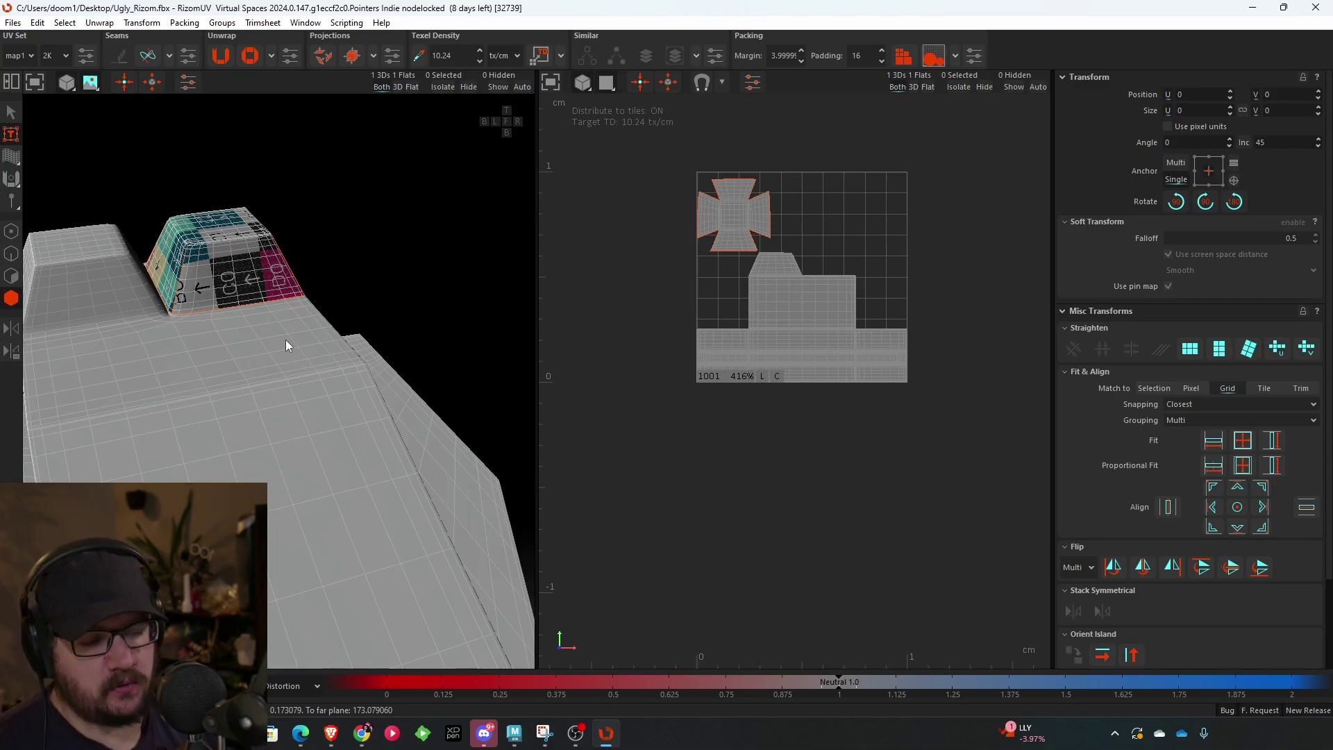
{"action": "middle_click_drag", "start_coordinate": [286, 339], "coordinate": [479, 347], "text": "alt"}
{"action": "scroll", "coordinate": [240, 263], "scroll_direction": "up", "scroll_amount": 5}
{"action": "left_click_drag", "start_coordinate": [319, 399], "coordinate": [356, 297], "text": "alt"}
{"action": "middle_click_drag", "start_coordinate": [510, 375], "coordinate": [299, 360], "text": "alt"}
{"action": "scroll", "coordinate": [298, 360], "scroll_direction": "up", "scroll_amount": 3}
{"action": "left_click_drag", "start_coordinate": [423, 394], "coordinate": [377, 372], "text": "alt"}
{"action": "left_click", "coordinate": [11, 256]}
{"action": "left_click", "coordinate": [343, 365]}
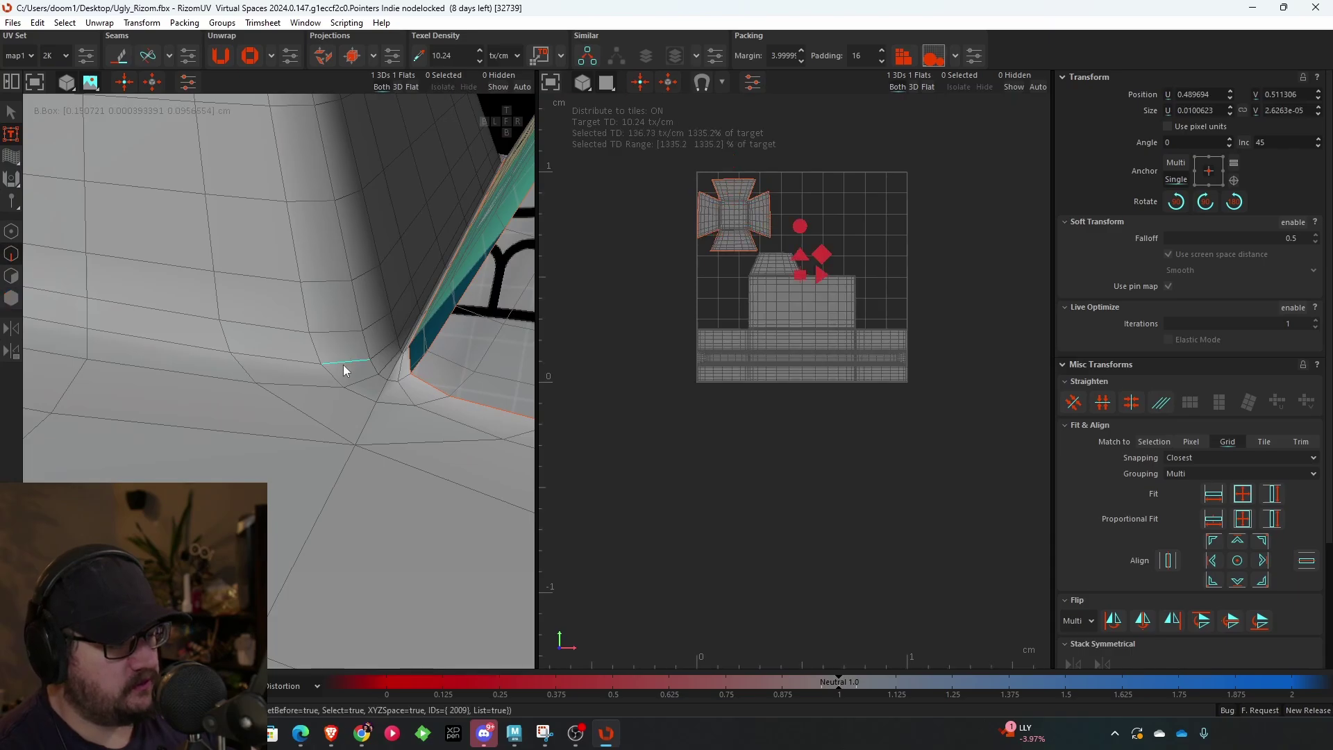
- Extend the edge selection around the second block's base to form a loop along all its sides
{"action": "scroll", "coordinate": [343, 365], "scroll_direction": "down", "scroll_amount": 4}
{"action": "left_click_drag", "start_coordinate": [207, 385], "coordinate": [401, 356], "text": "alt"}
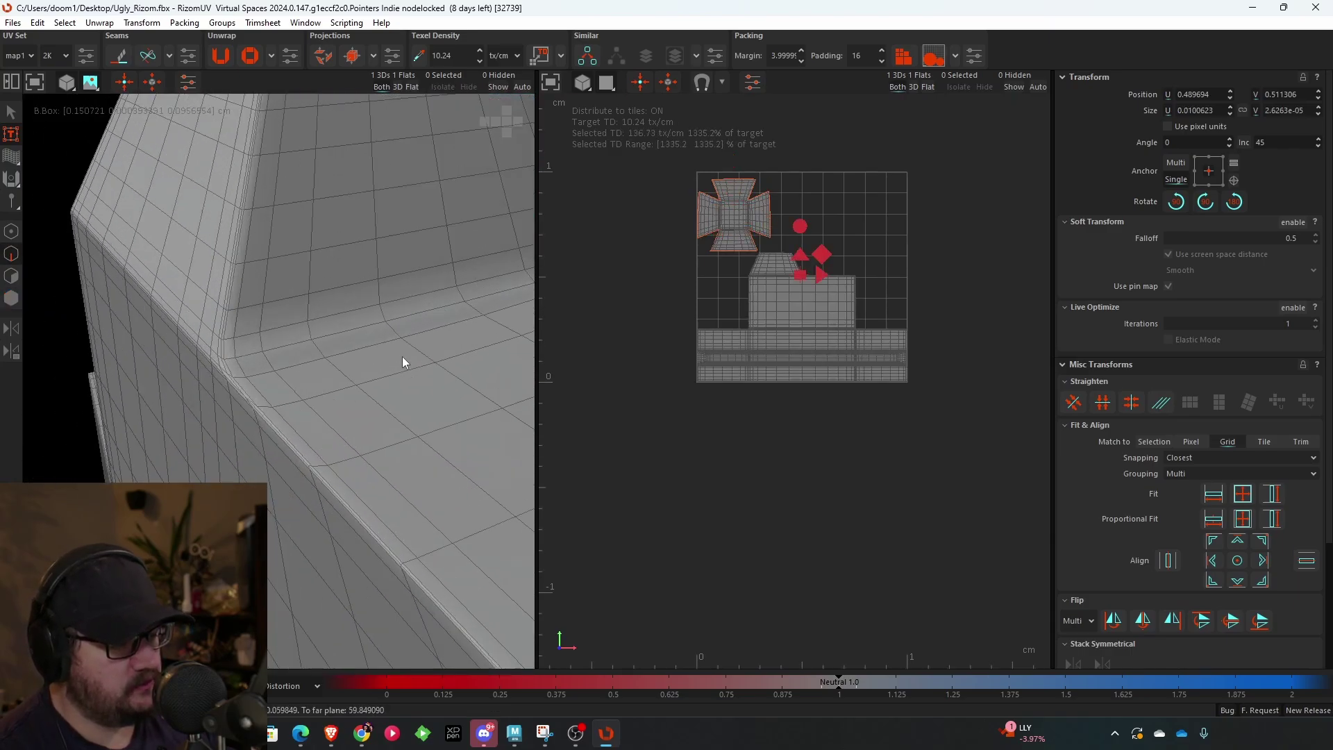
{"action": "scroll", "coordinate": [402, 356], "scroll_direction": "up", "scroll_amount": 2}
{"action": "left_click_drag", "start_coordinate": [287, 330], "coordinate": [298, 334], "text": "alt"}
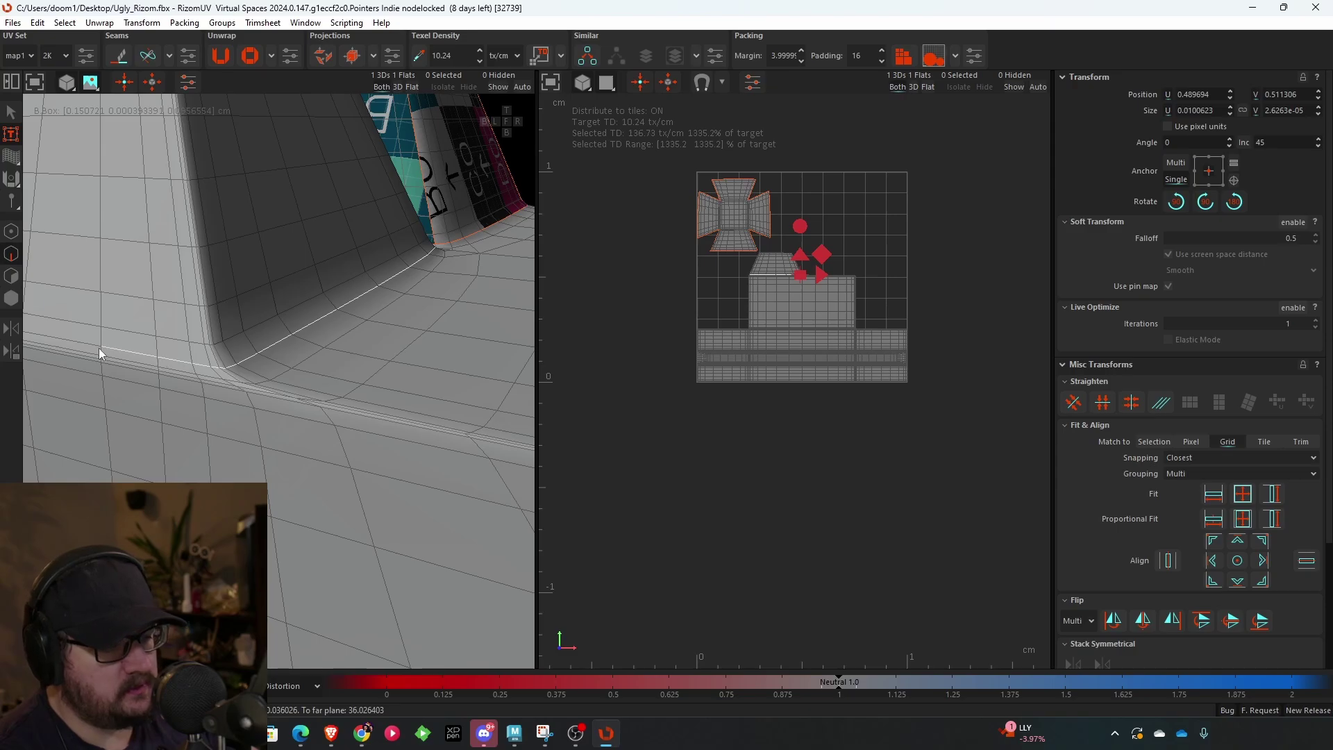
{"action": "left_click", "coordinate": [69, 337]}
{"action": "left_click_drag", "start_coordinate": [69, 338], "coordinate": [452, 356], "text": "alt"}
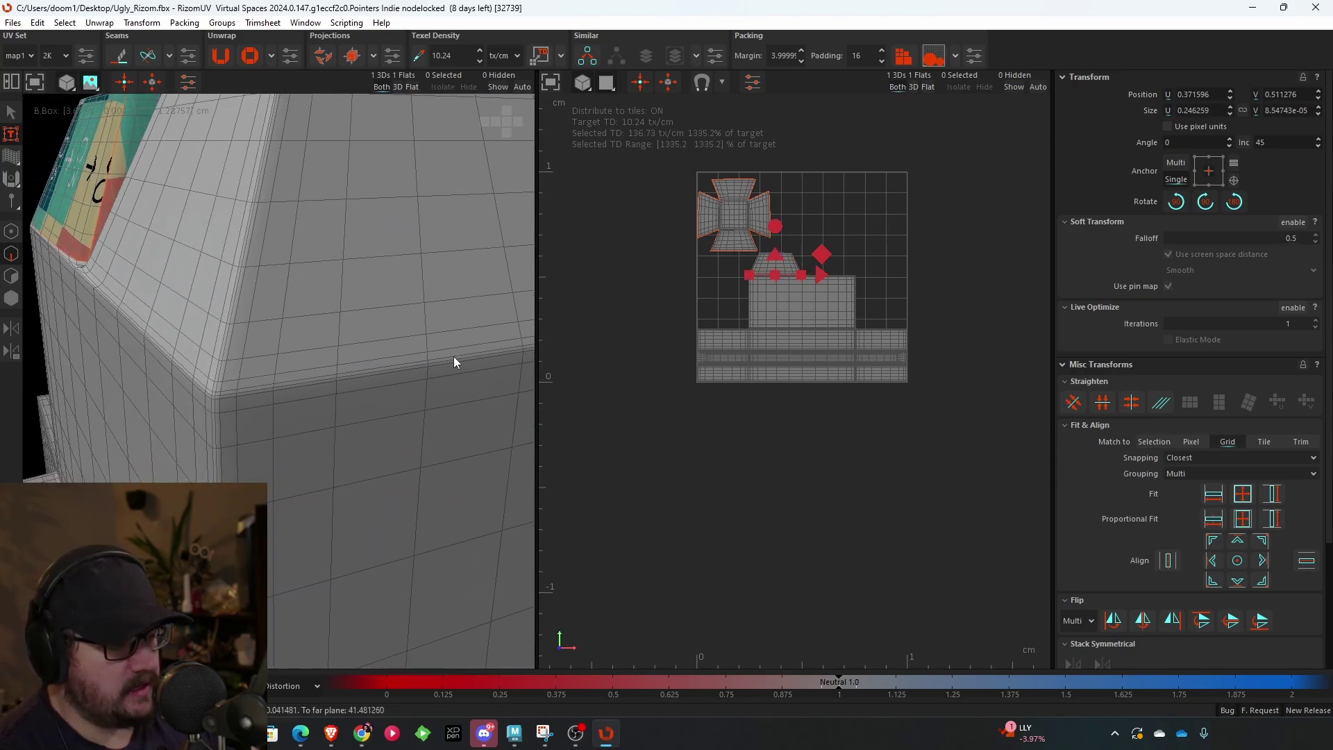
{"action": "left_click", "coordinate": [232, 379]}
{"action": "left_click_drag", "start_coordinate": [198, 389], "coordinate": [218, 319], "text": "alt"}
{"action": "left_click", "coordinate": [150, 331]}
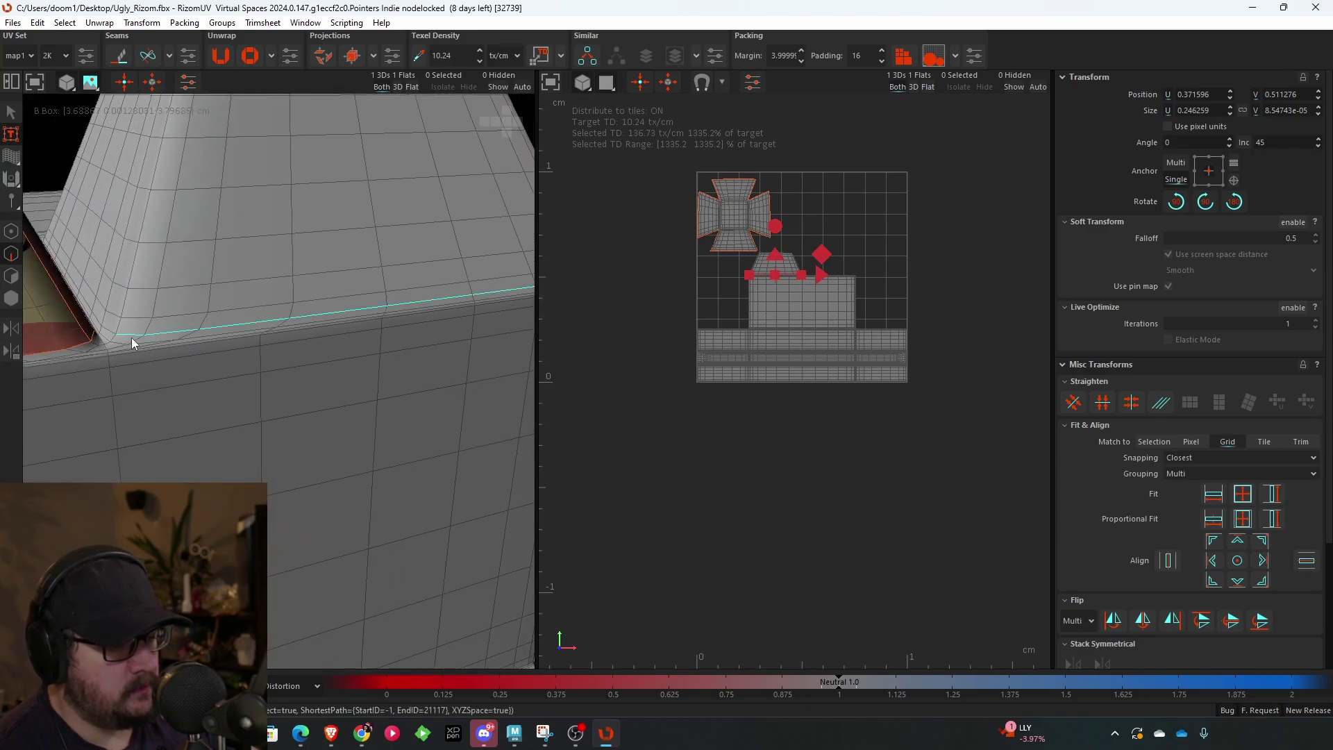
{"action": "left_click_drag", "start_coordinate": [131, 337], "coordinate": [156, 389], "text": "alt"}
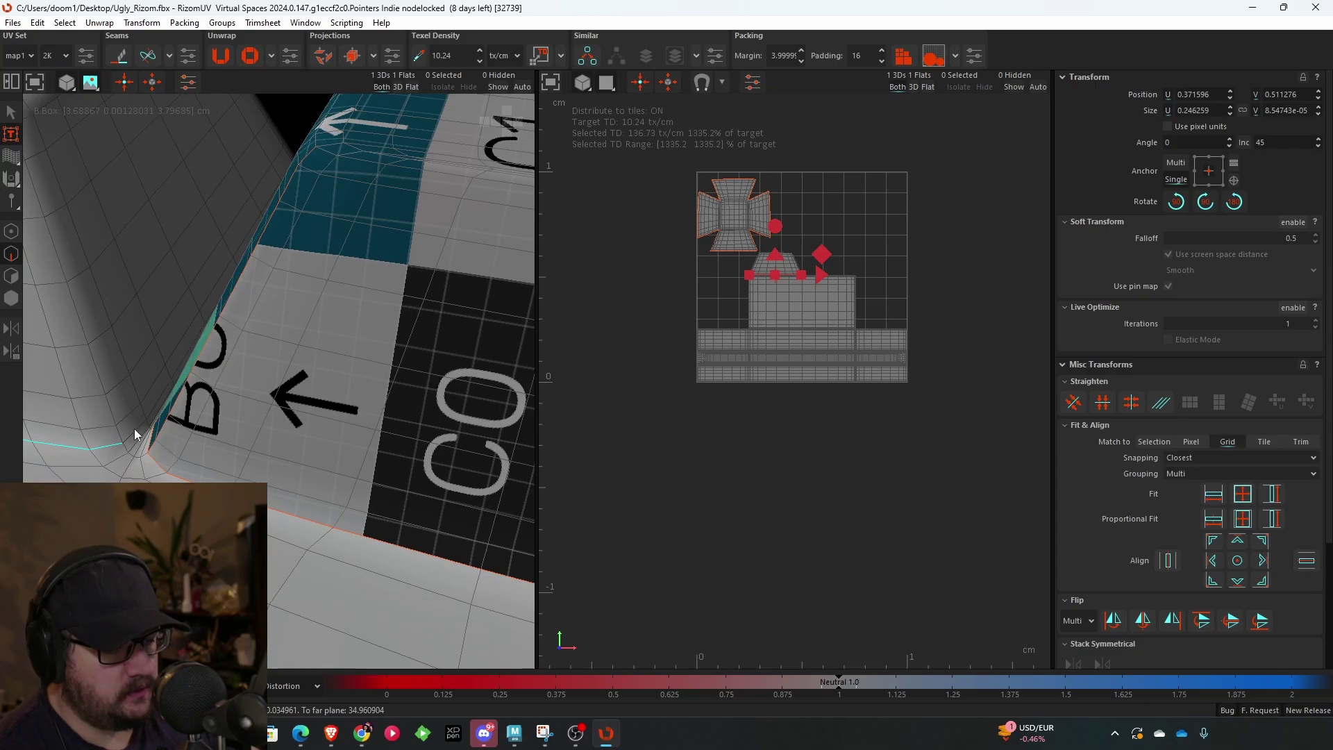
{"action": "left_click", "coordinate": [136, 429], "text": "shift"}
- Add the first vertical corner edge run of the second block, from its base up to the top rim
{"action": "right_click_drag", "start_coordinate": [135, 428], "coordinate": [125, 392], "text": "alt"}
{"action": "left_click_drag", "start_coordinate": [125, 392], "coordinate": [274, 333], "text": "alt"}
{"action": "left_click", "coordinate": [310, 317], "text": "shift"}
{"action": "left_click", "coordinate": [320, 338], "text": "shift"}
{"action": "left_click", "coordinate": [289, 264], "text": "shift"}
{"action": "scroll", "coordinate": [275, 374], "scroll_direction": "up", "scroll_amount": 5}
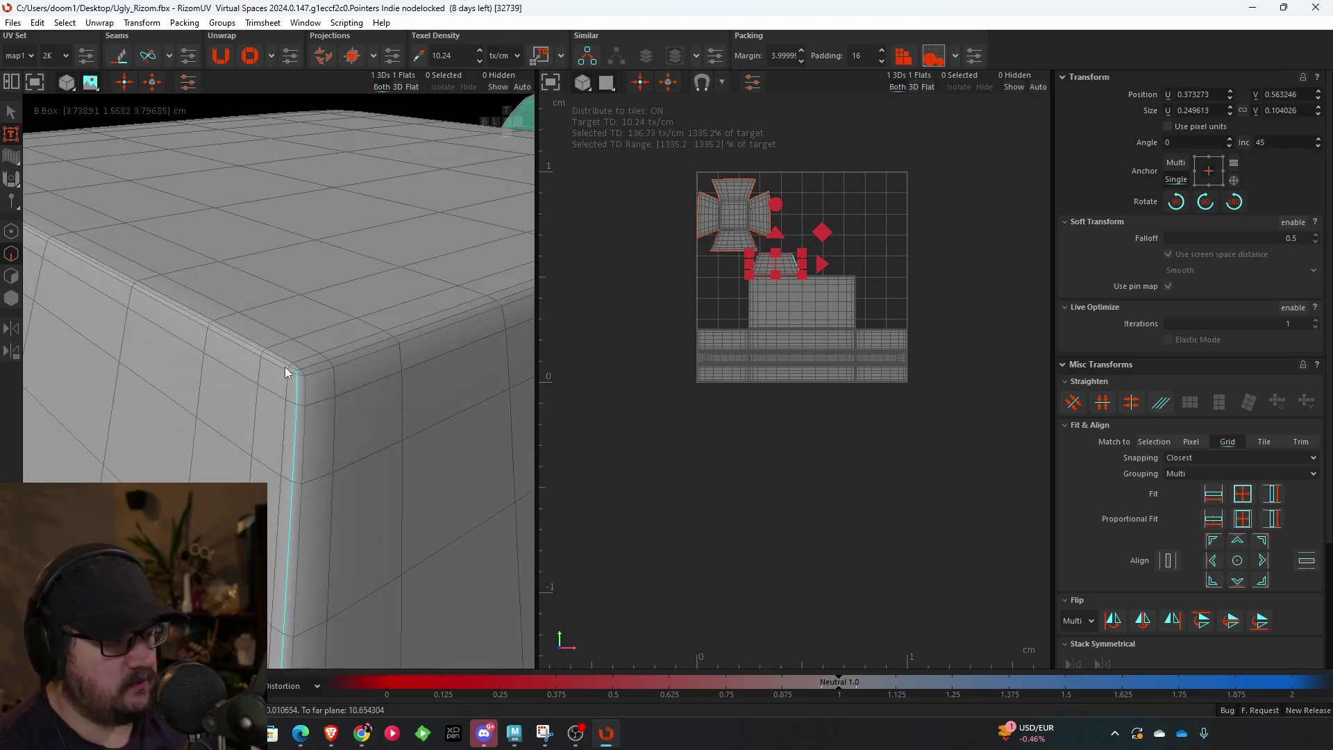
- Extend the selection with the vertical edge run at the second block's next corner
{"action": "scroll", "coordinate": [305, 376], "scroll_direction": "down", "scroll_amount": 6}
{"action": "left_click_drag", "start_coordinate": [156, 427], "coordinate": [253, 437], "text": "alt"}
{"action": "scroll", "coordinate": [170, 303], "scroll_direction": "up", "scroll_amount": 6}
{"action": "left_click_drag", "start_coordinate": [169, 302], "coordinate": [264, 289], "text": "alt"}
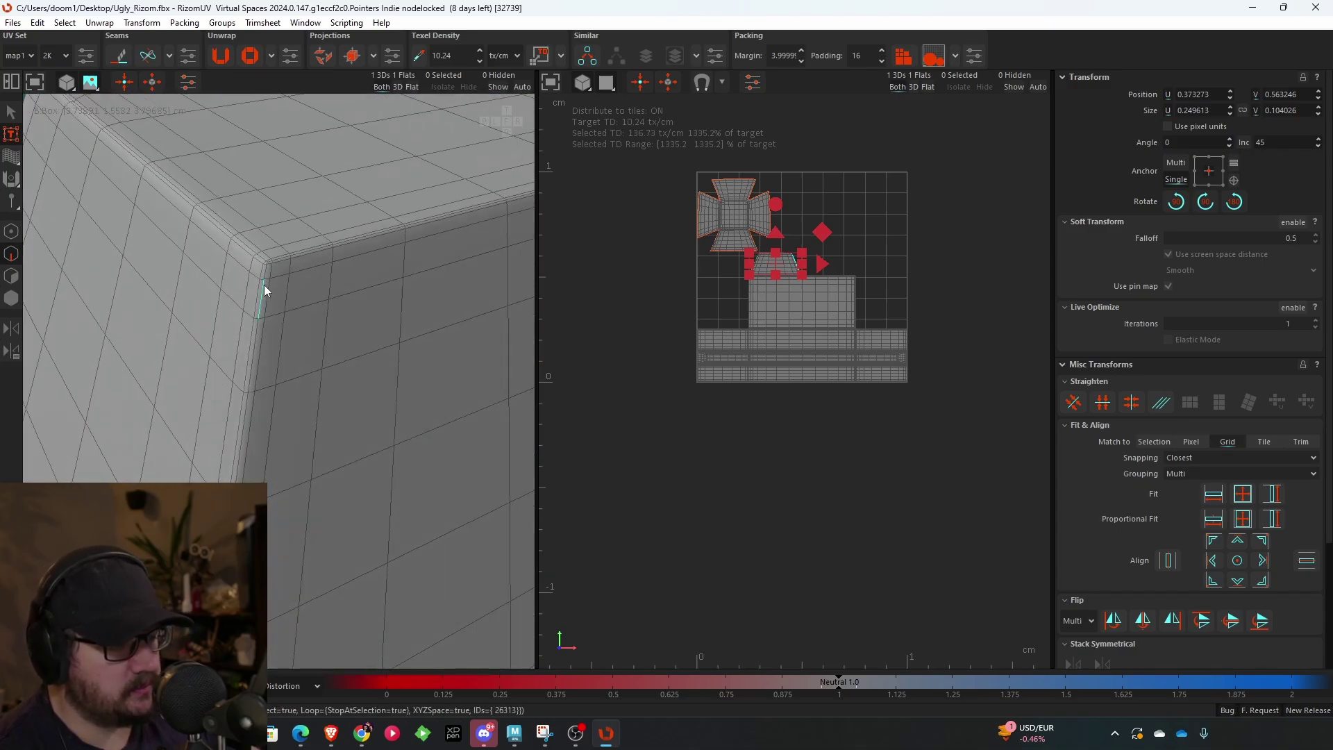
{"action": "scroll", "coordinate": [263, 286], "scroll_direction": "down", "scroll_amount": 5}
- Add the remaining vertical corner edge run on the second block's back, leaving the loop across its top unselected
{"action": "left_click_drag", "start_coordinate": [231, 356], "coordinate": [406, 243], "text": "alt"}
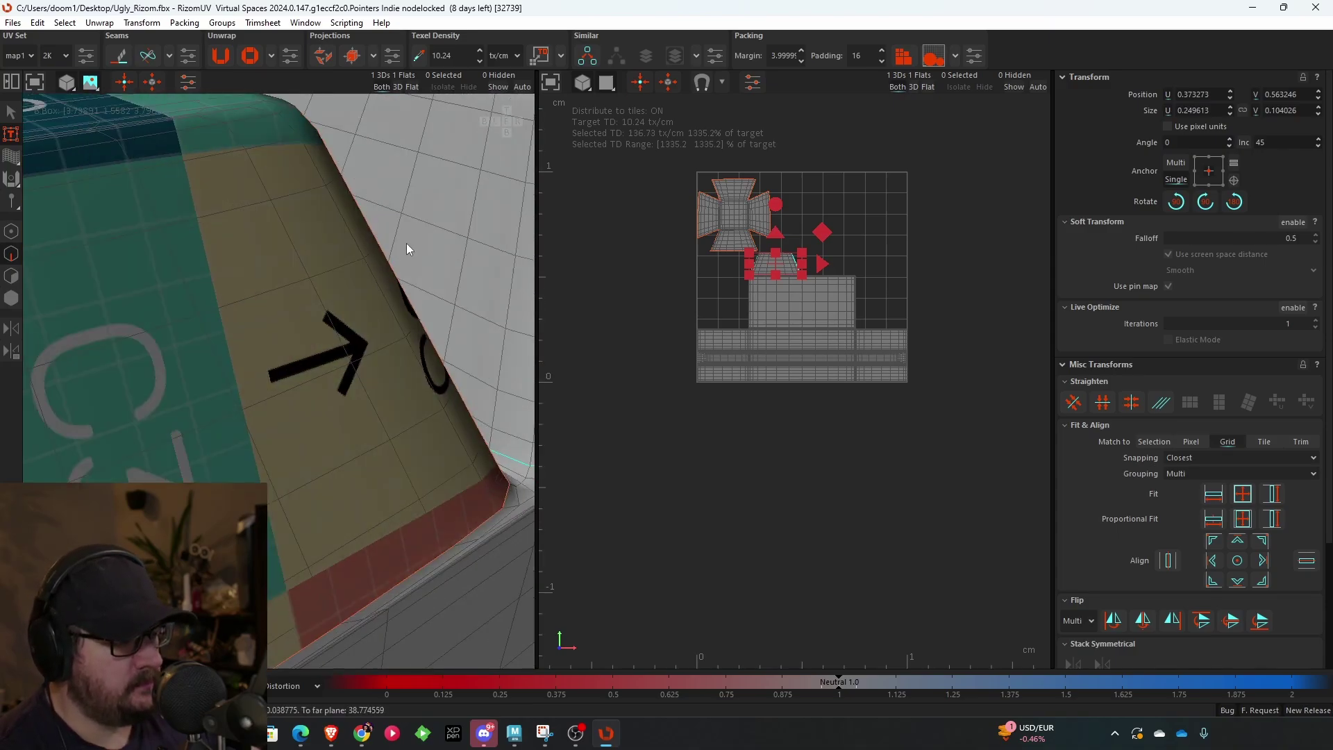
{"action": "scroll", "coordinate": [406, 243], "scroll_direction": "down", "scroll_amount": 4}
{"action": "scroll", "coordinate": [240, 315], "scroll_direction": "up", "scroll_amount": 5}
{"action": "left_click_drag", "start_coordinate": [240, 315], "coordinate": [222, 261], "text": "alt"}
{"action": "double_click", "coordinate": [198, 276]}
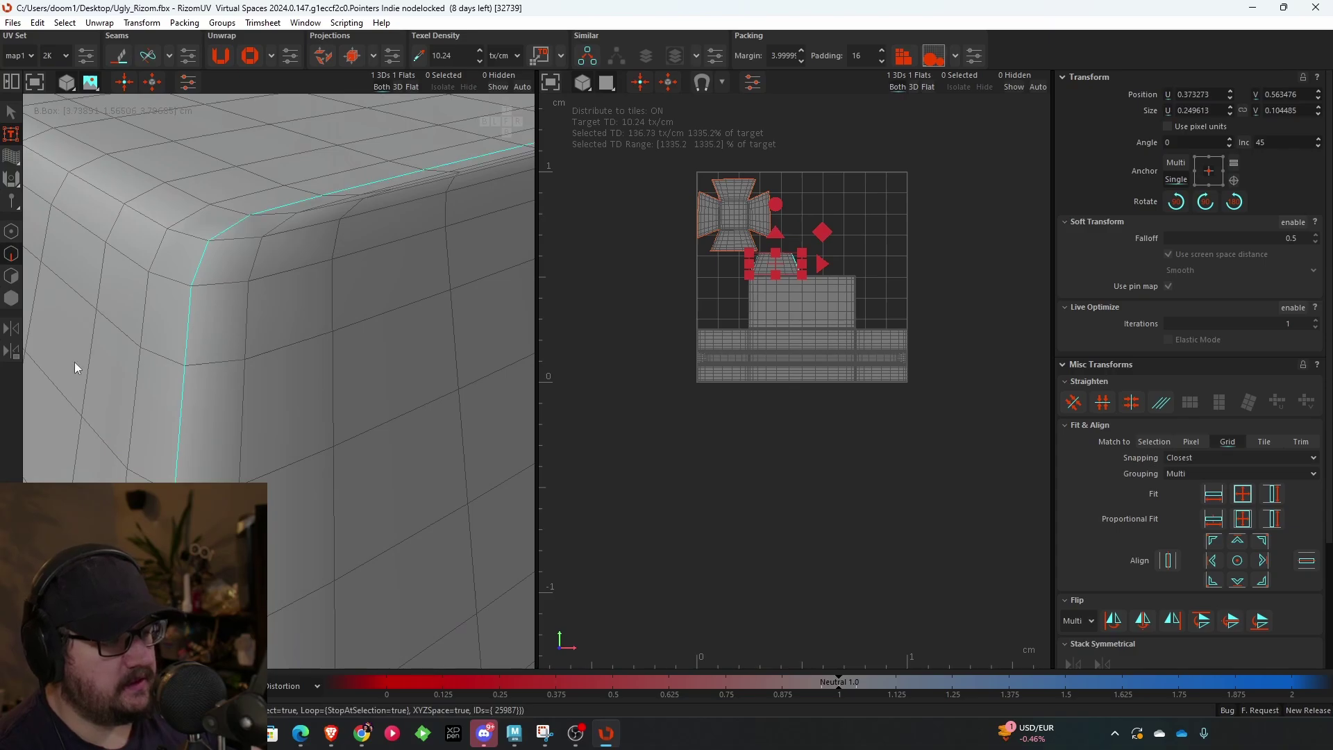
{"action": "left_click_drag", "start_coordinate": [74, 366], "coordinate": [302, 307], "text": "alt"}
{"action": "double_click", "coordinate": [293, 229], "text": "ctrl"}
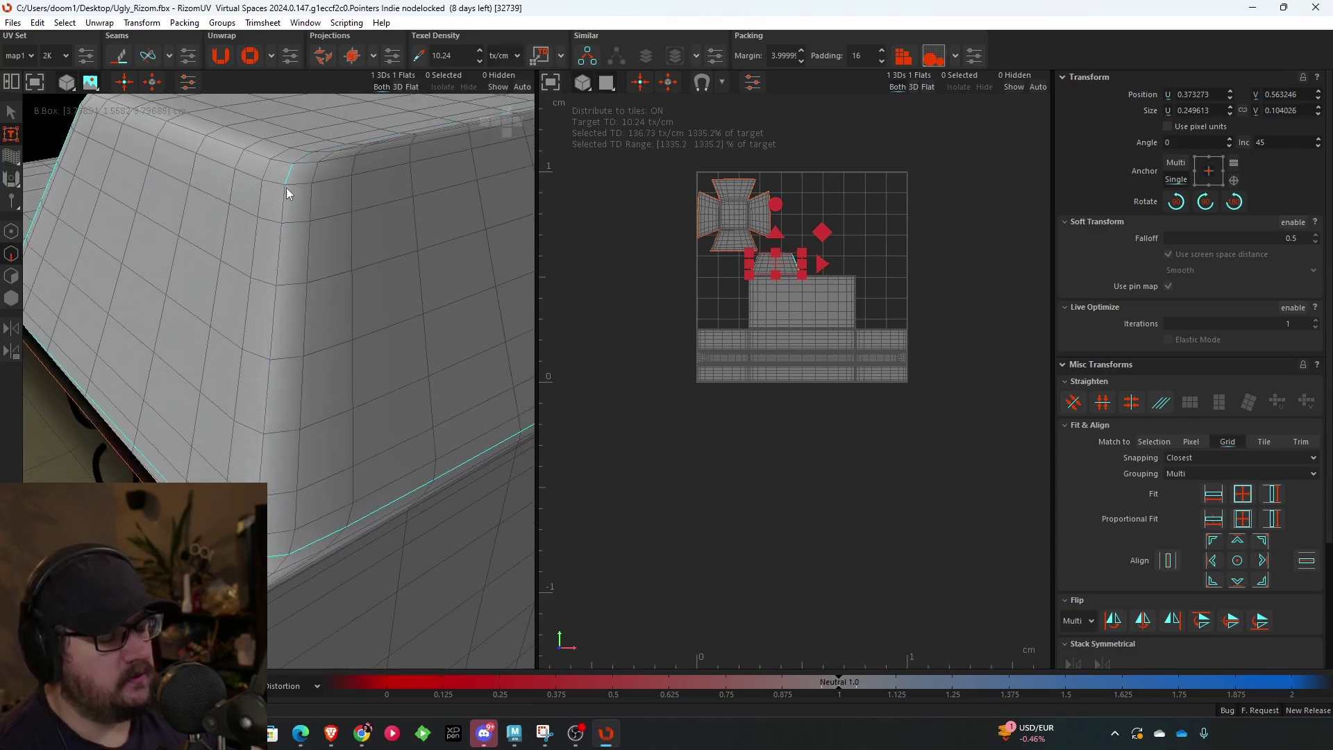
{"action": "double_click", "coordinate": [279, 240], "text": "ctrl"}
- Cut the UVs along the second block's selected base loop and corner edges, and switch to island mode
{"action": "scroll", "coordinate": [279, 240], "scroll_direction": "down", "scroll_amount": 5}
{"action": "left_click_drag", "start_coordinate": [279, 240], "coordinate": [295, 357], "text": "alt"}
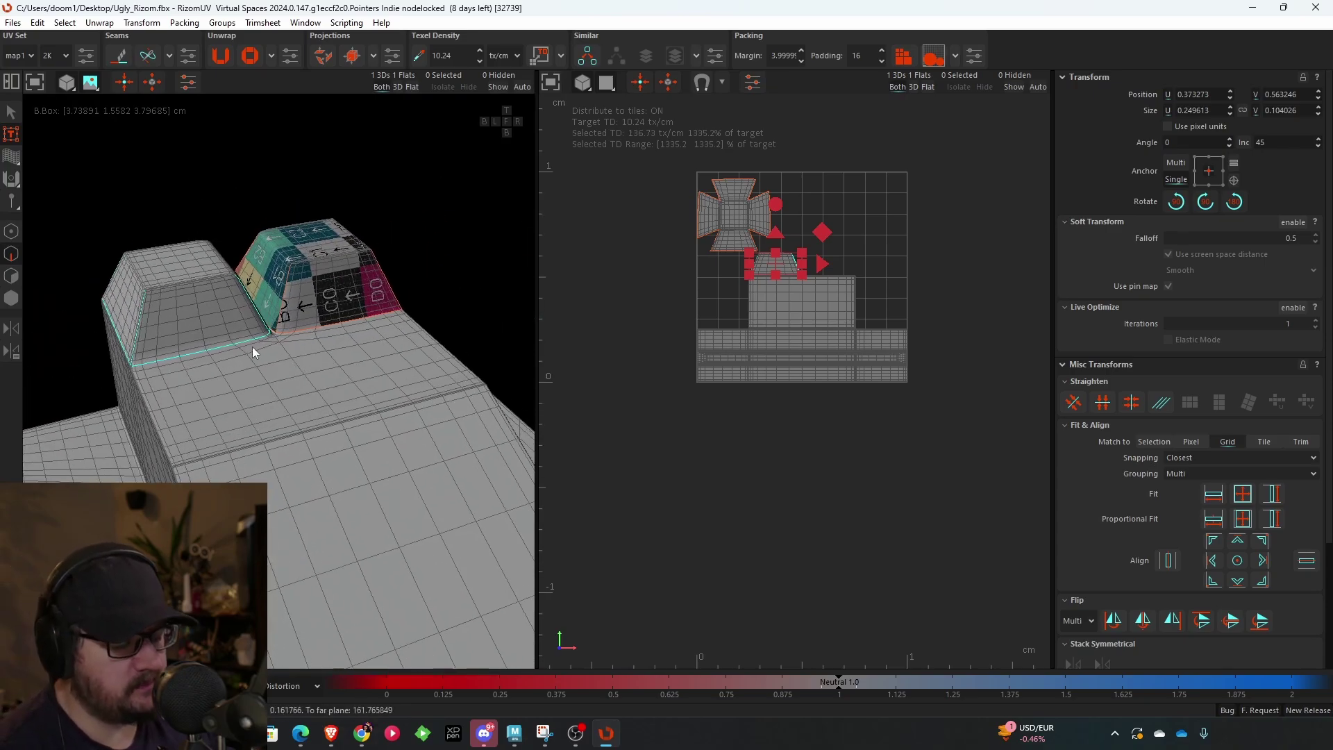
{"action": "left_click_drag", "start_coordinate": [252, 347], "coordinate": [272, 281], "text": "alt"}
{"action": "key", "text": "c"}
{"action": "left_click", "coordinate": [265, 276]}
{"action": "left_click", "coordinate": [21, 298]}
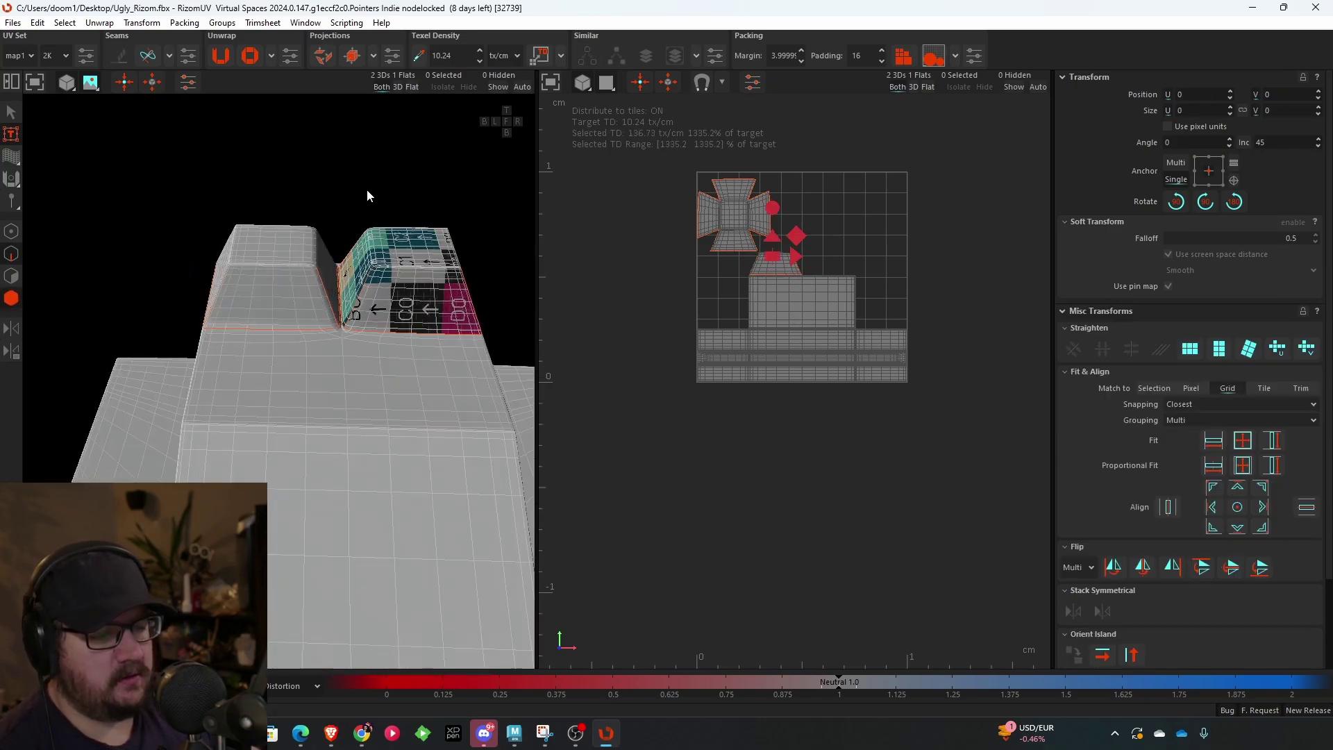
- Select the second block's island, unfold it and pack it into the UV tile
{"action": "left_click_drag", "start_coordinate": [367, 188], "coordinate": [164, 210], "text": "alt"}
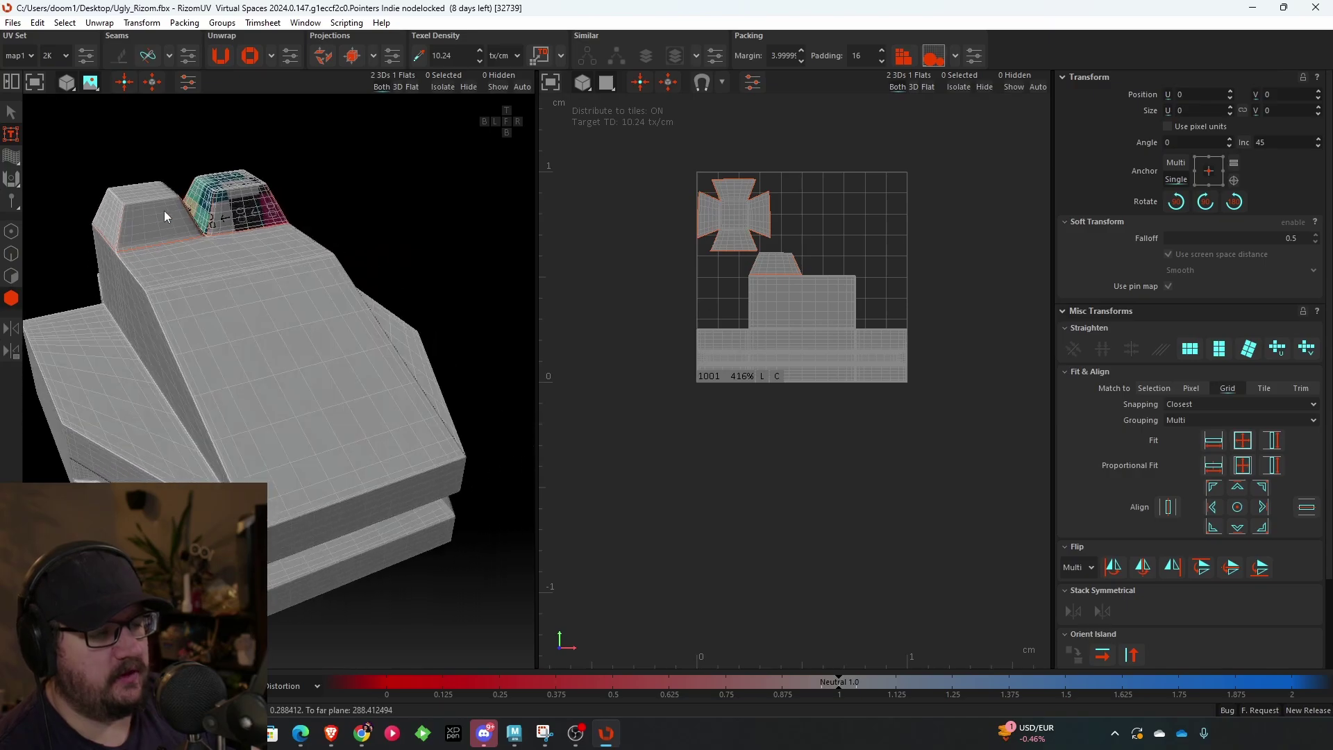
{"action": "left_click", "coordinate": [164, 211]}
{"action": "middle_click_drag", "start_coordinate": [827, 239], "coordinate": [717, 306], "text": "alt"}
{"action": "key", "text": "u"}
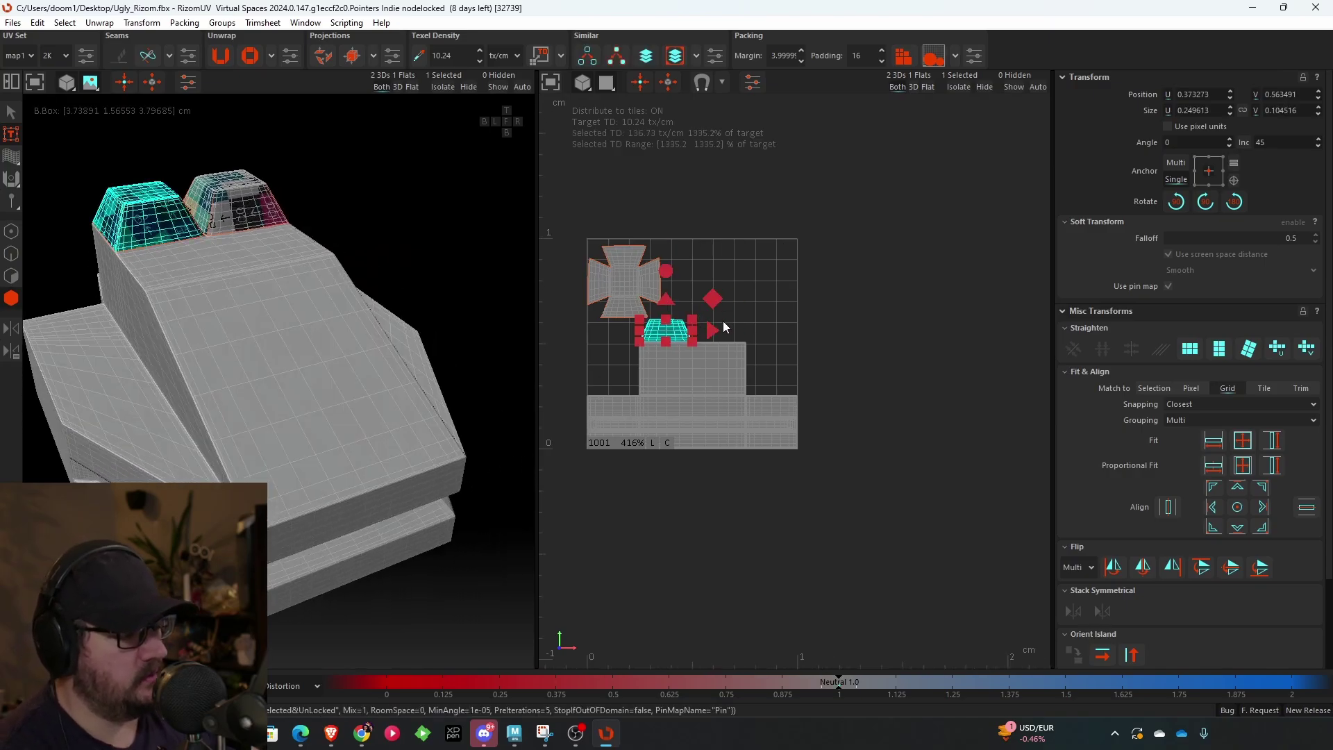
{"action": "key", "text": "p"}
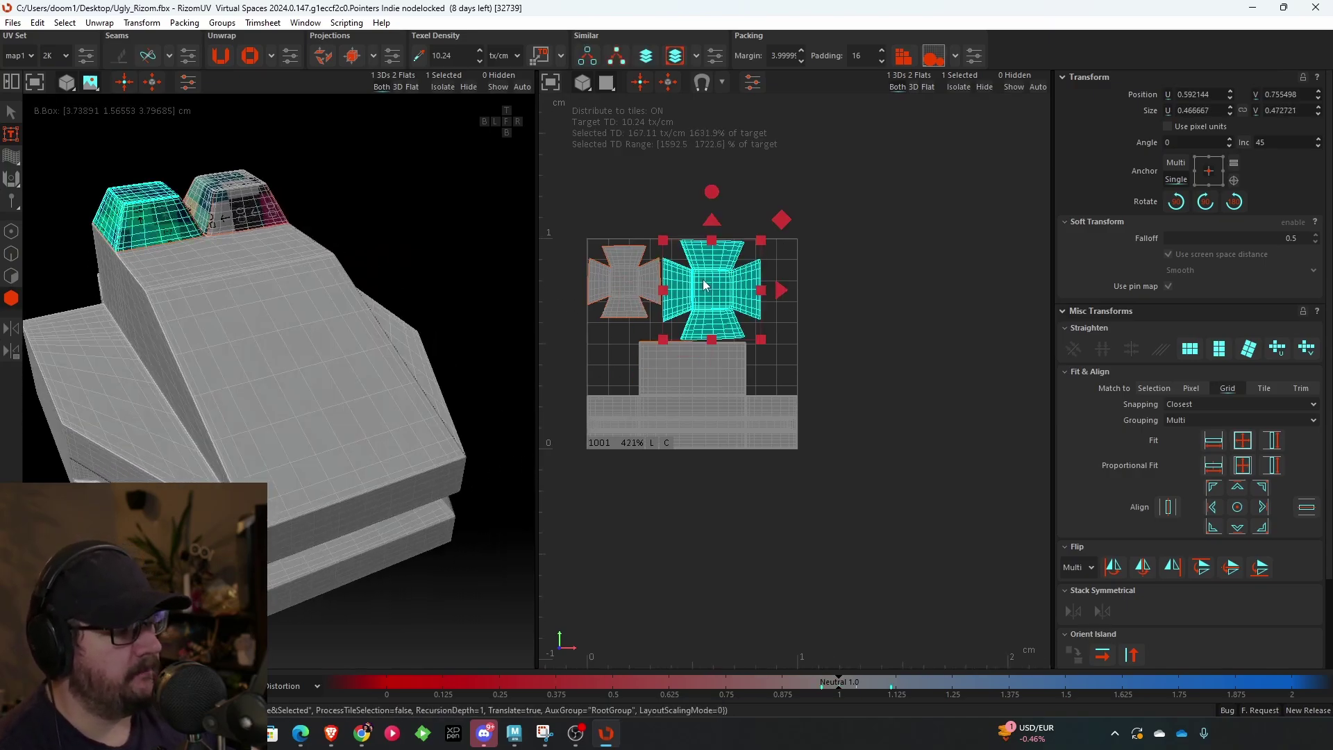
- Select both cross-shaped block islands, pack them together above the main body's island, and clear the selection
{"action": "scroll", "coordinate": [700, 284], "scroll_direction": "up", "scroll_amount": 4}
{"action": "scroll", "coordinate": [651, 211], "scroll_direction": "down", "scroll_amount": 3}
{"action": "middle_click_drag", "start_coordinate": [658, 233], "coordinate": [721, 256], "text": "alt"}
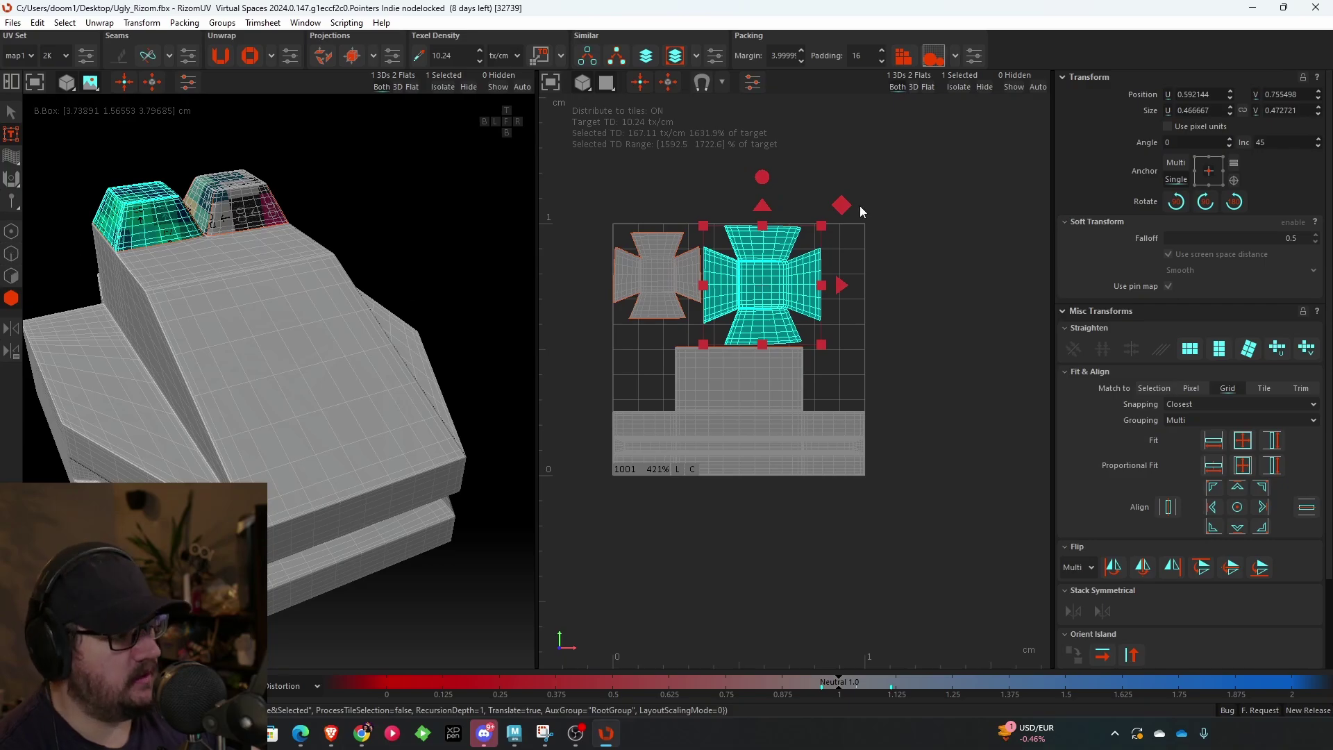
{"action": "left_click_drag", "start_coordinate": [860, 207], "coordinate": [577, 324]}
{"action": "key", "text": "p"}
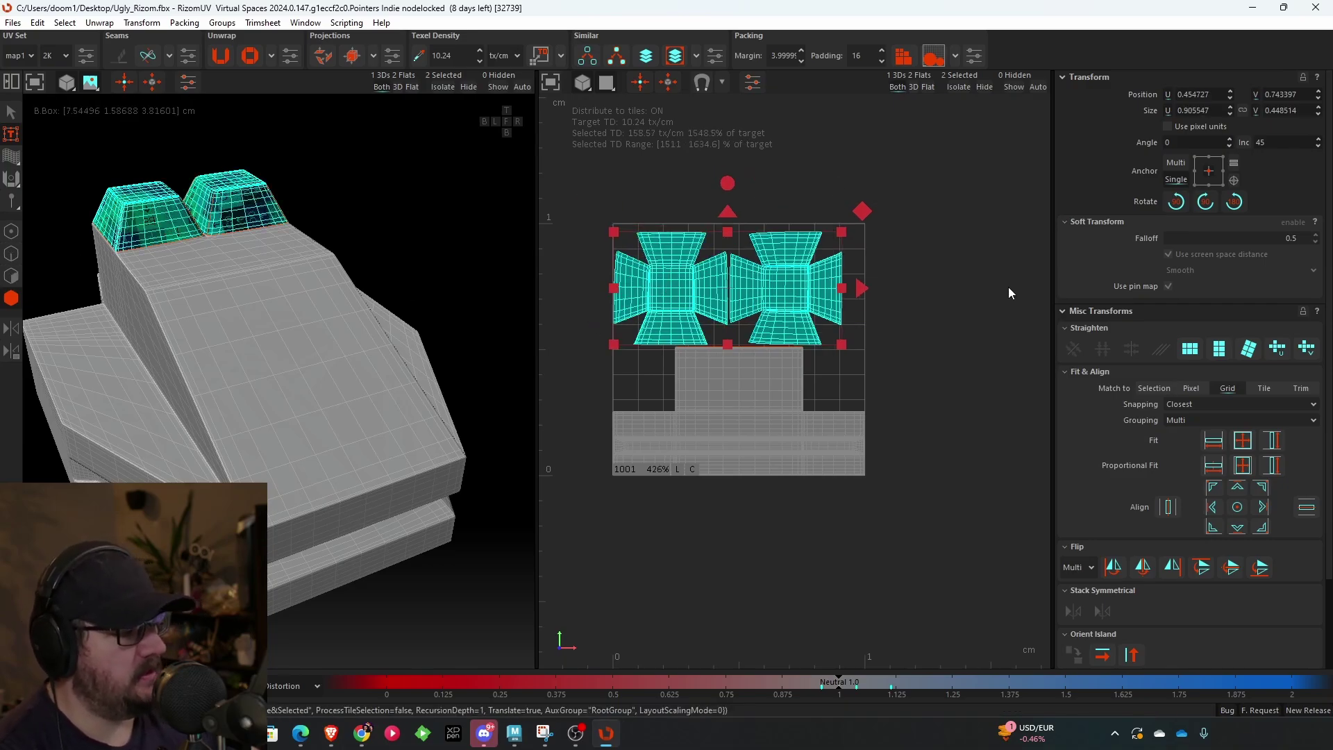
{"action": "left_click", "coordinate": [662, 190]}
{"action": "scroll", "coordinate": [714, 270], "scroll_direction": "up", "scroll_amount": 4}
{"action": "scroll", "coordinate": [856, 257], "scroll_direction": "down", "scroll_amount": 3}
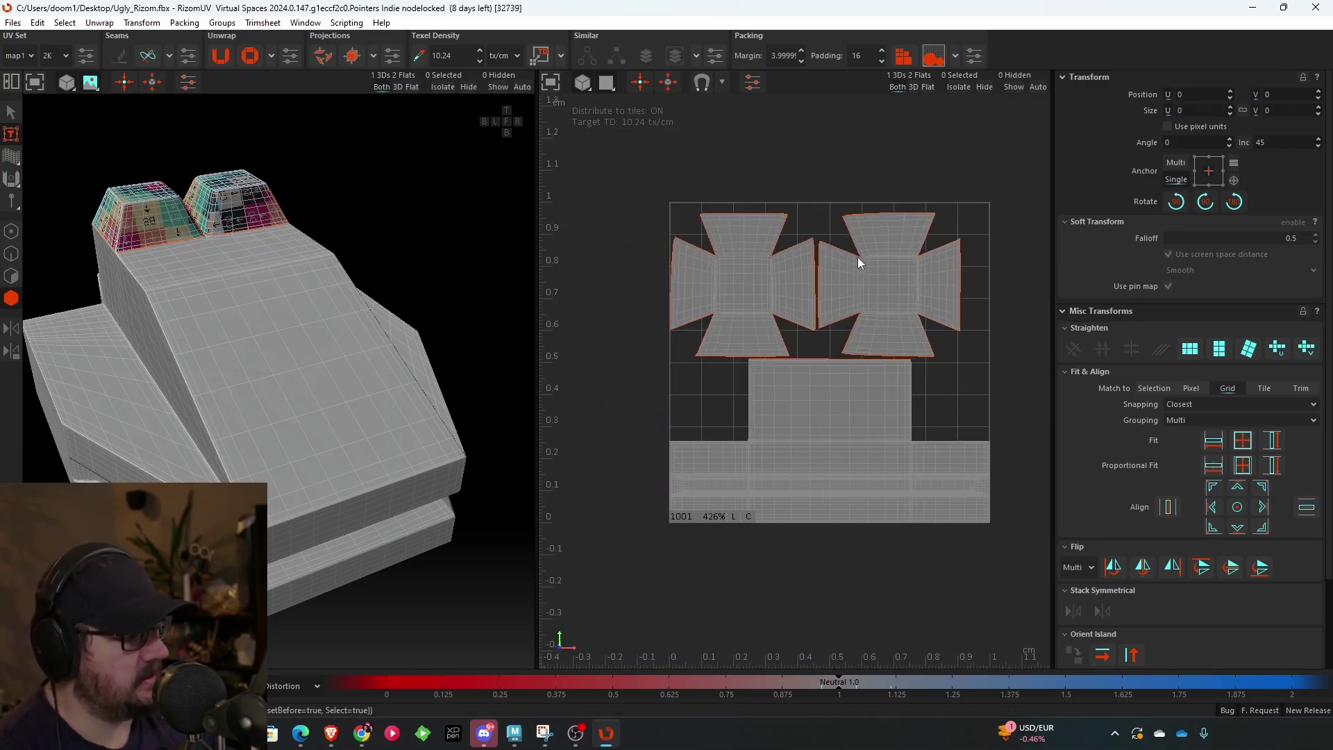
{"action": "scroll", "coordinate": [706, 255], "scroll_direction": "up", "scroll_amount": 2}
- Isolate the main body's island to examine the openings under the blocks, and show all islands again
{"action": "left_click_drag", "start_coordinate": [302, 226], "coordinate": [248, 357], "text": "alt"}
{"action": "left_click", "coordinate": [302, 365]}
{"action": "key", "text": "i"}
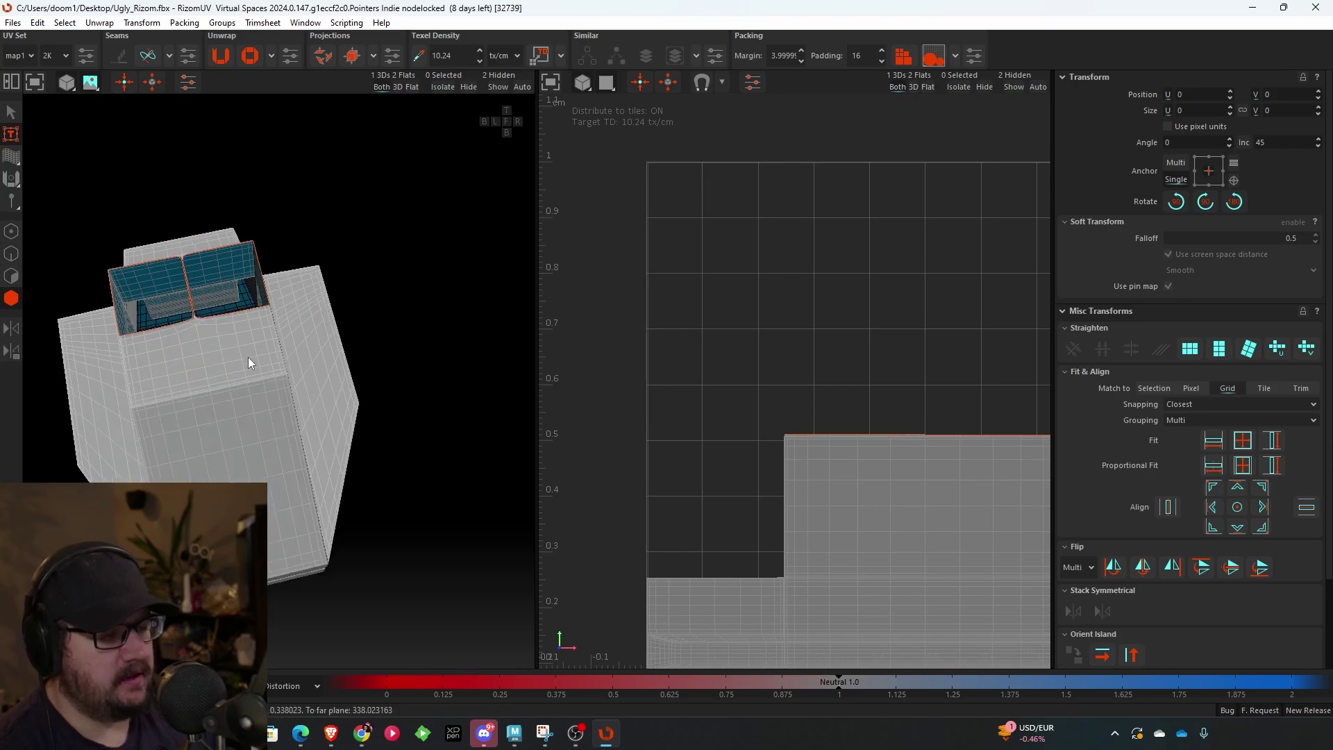
{"action": "middle_click_drag", "start_coordinate": [248, 357], "coordinate": [368, 384], "text": "alt"}
{"action": "scroll", "coordinate": [369, 384], "scroll_direction": "up", "scroll_amount": 3}
{"action": "left_click_drag", "start_coordinate": [368, 384], "coordinate": [333, 180], "text": "alt"}
{"action": "left_click", "coordinate": [443, 87]}
{"action": "left_click_drag", "start_coordinate": [333, 277], "coordinate": [276, 326], "text": "alt"}
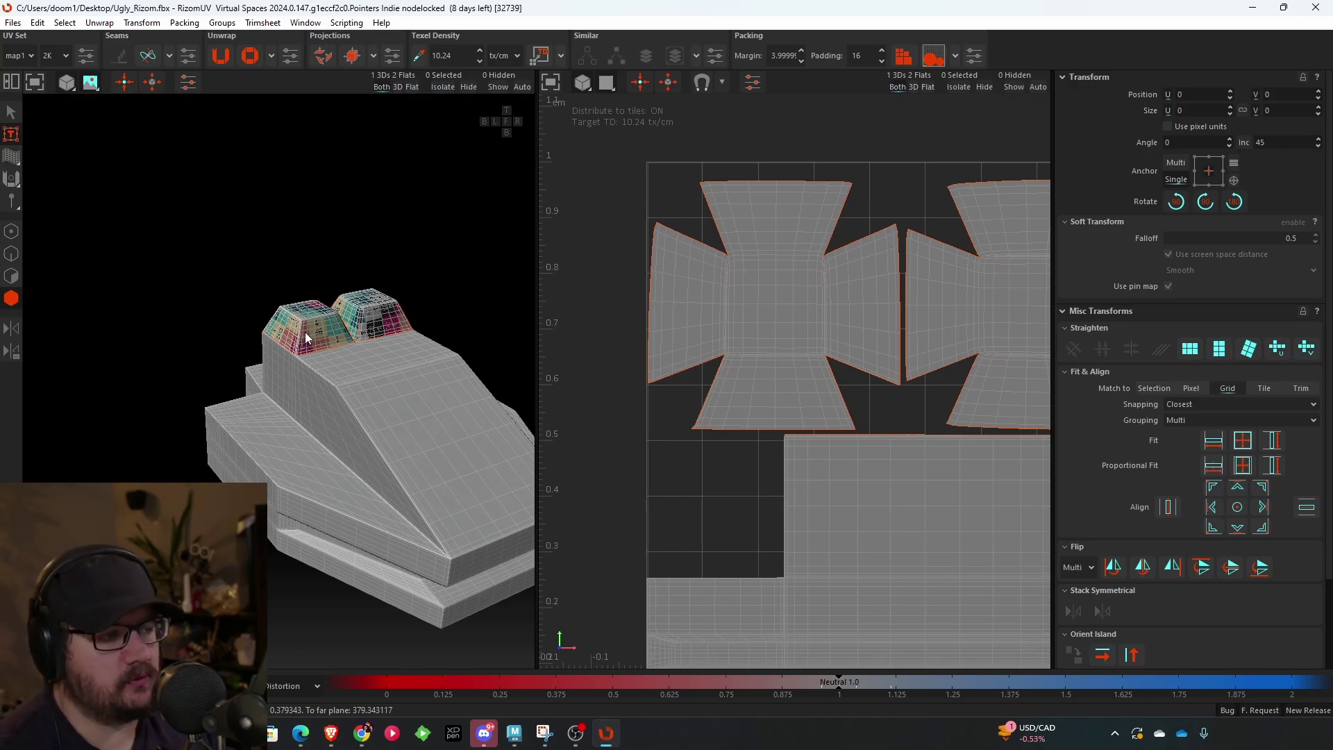
- In edge mode, select the horizontal edge loop along the upper rim of the recess around the main body's base
{"action": "middle_click_drag", "start_coordinate": [177, 426], "coordinate": [337, 409]}
{"action": "left_click_drag", "start_coordinate": [336, 409], "coordinate": [256, 394], "text": "alt"}
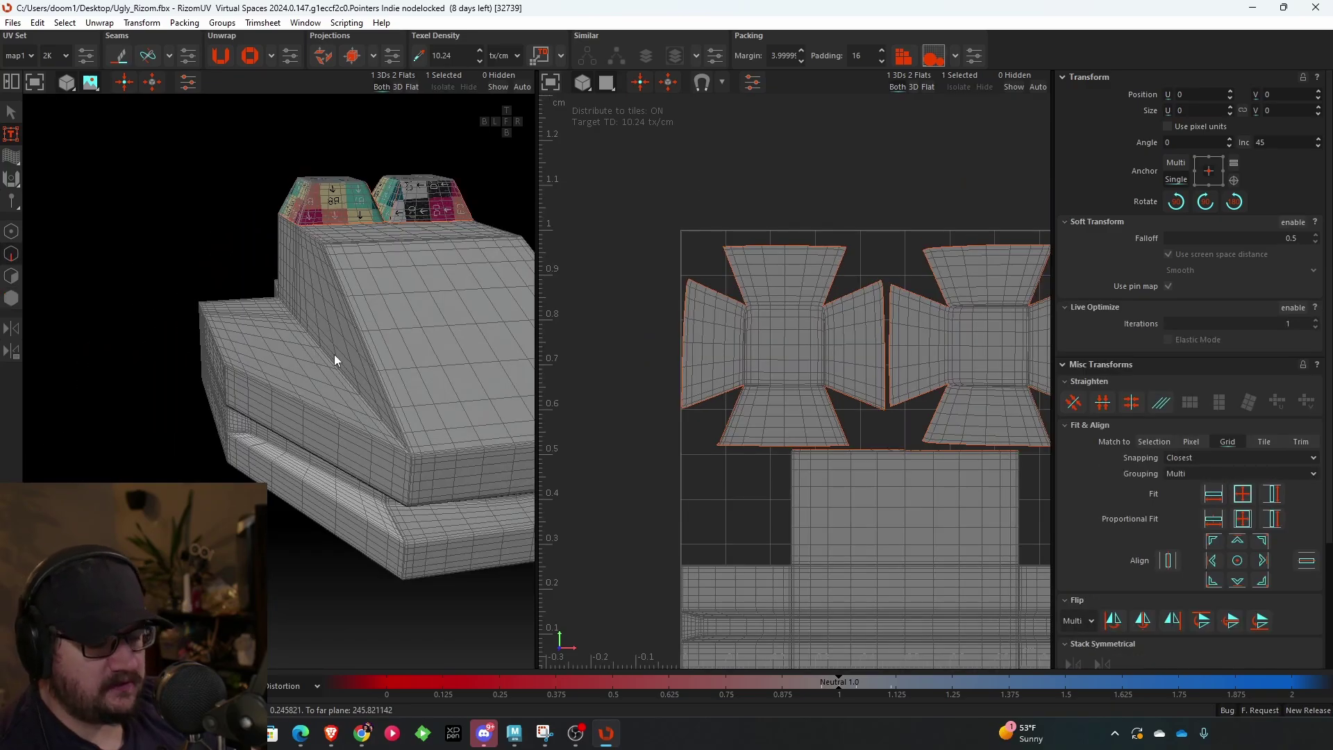
{"action": "left_click_drag", "start_coordinate": [335, 354], "coordinate": [281, 269], "text": "alt"}
{"action": "scroll", "coordinate": [344, 303], "scroll_direction": "up", "scroll_amount": 2}
{"action": "scroll", "coordinate": [277, 319], "scroll_direction": "up", "scroll_amount": 2}
{"action": "scroll", "coordinate": [307, 395], "scroll_direction": "down", "scroll_amount": 3}
{"action": "left_click_drag", "start_coordinate": [71, 379], "coordinate": [184, 200], "text": "alt"}
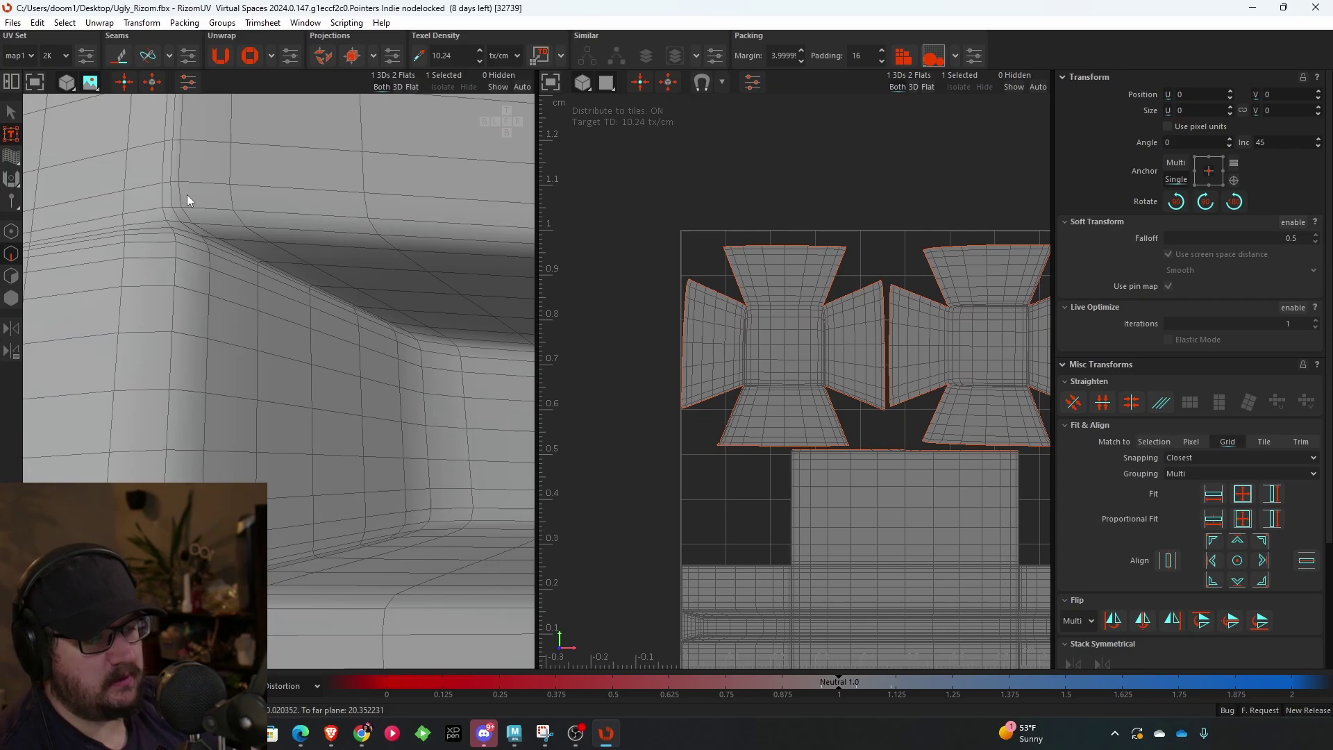
{"action": "double_click", "coordinate": [226, 229]}
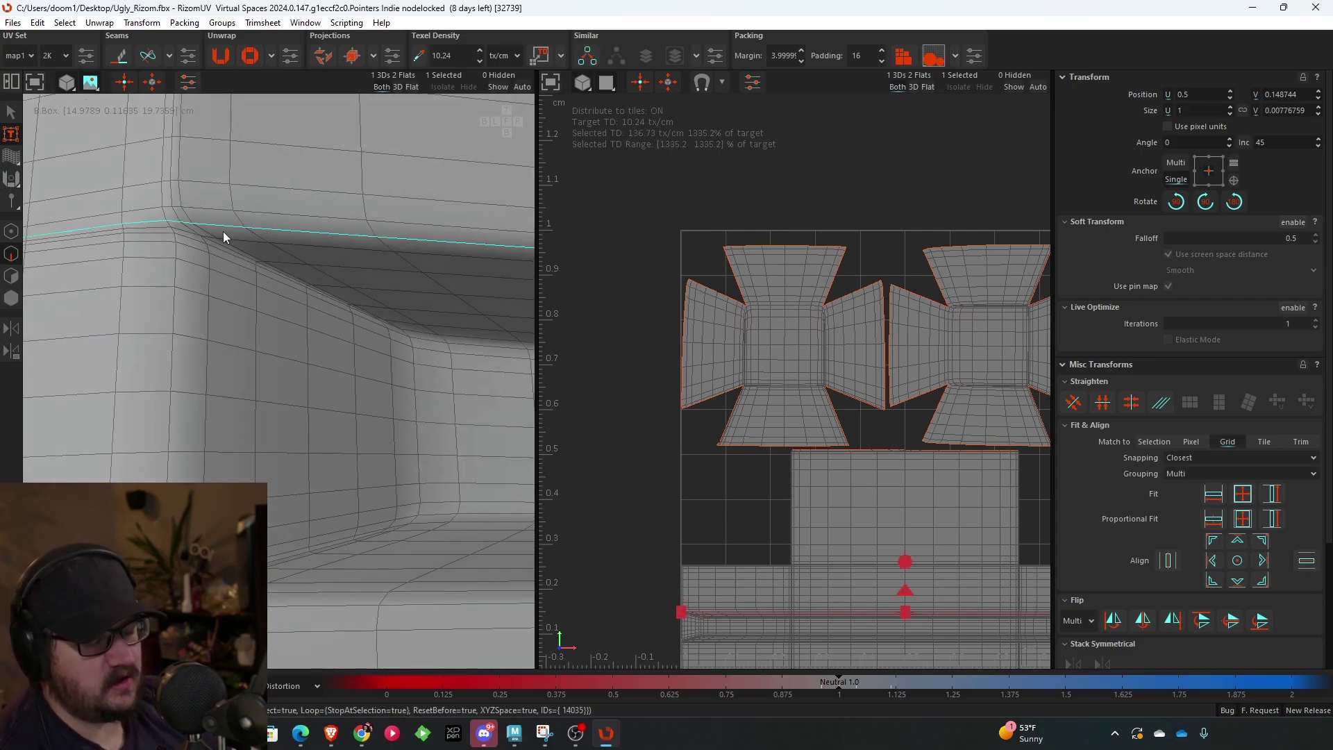
- Replace the selection with the upper and lower corner edges and the vertical edge loop at one end of the recess
{"action": "left_click_drag", "start_coordinate": [318, 229], "coordinate": [274, 254], "text": "alt"}
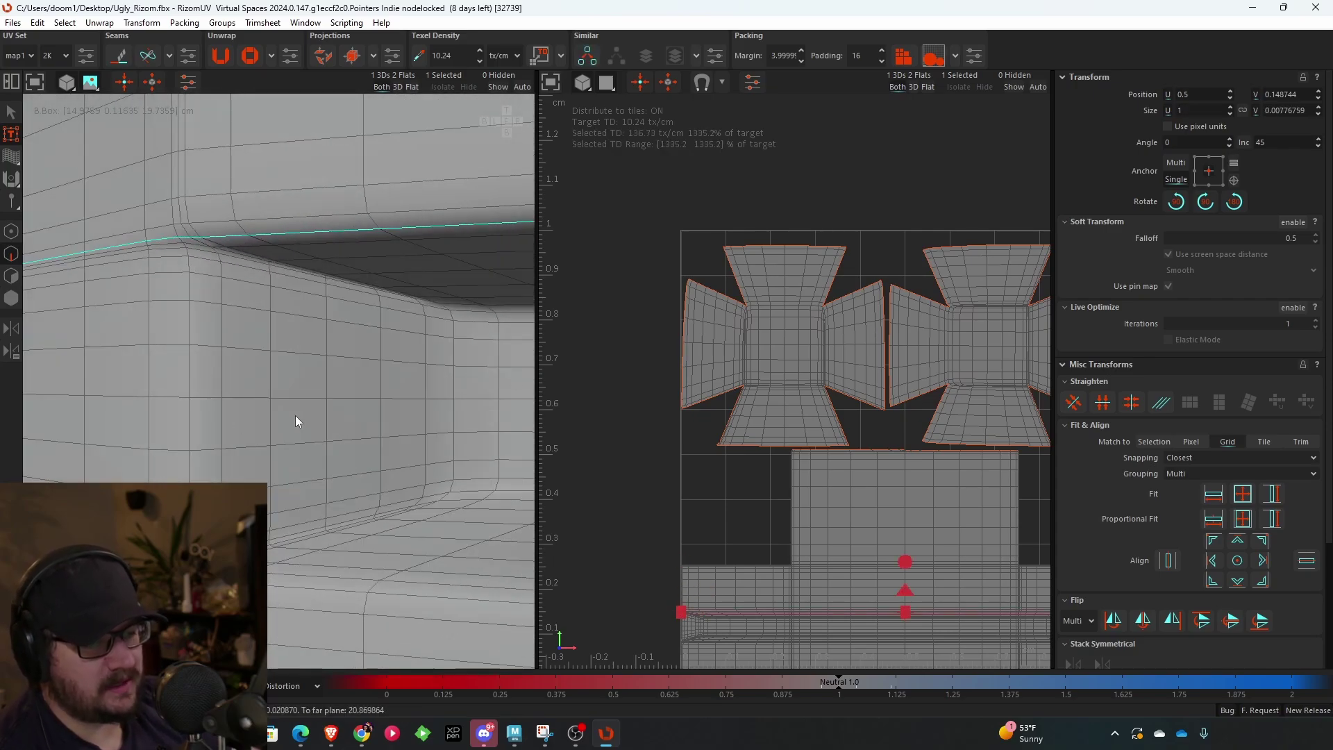
{"action": "scroll", "coordinate": [230, 235], "scroll_direction": "up", "scroll_amount": 2}
{"action": "scroll", "coordinate": [236, 239], "scroll_direction": "up", "scroll_amount": 1}
{"action": "scroll", "coordinate": [206, 243], "scroll_direction": "up", "scroll_amount": 1}
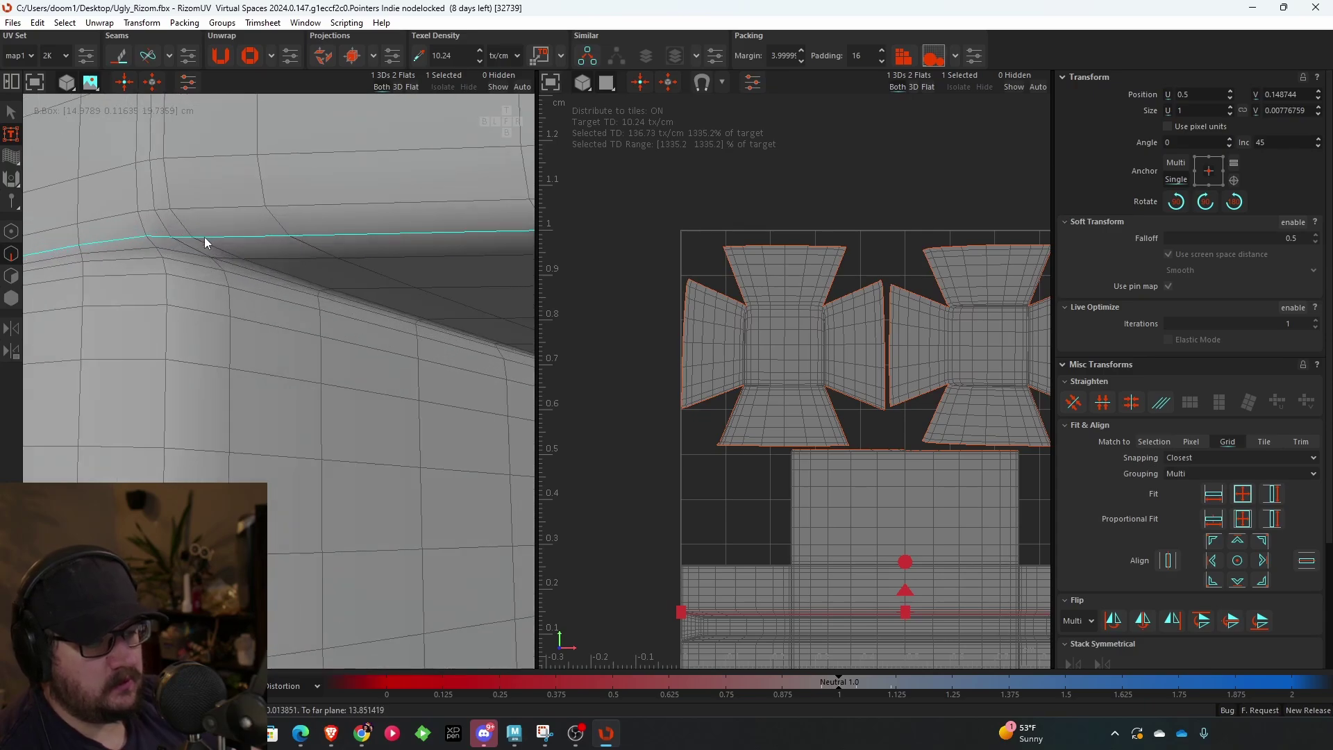
{"action": "left_click", "coordinate": [158, 237]}
{"action": "left_click", "coordinate": [150, 241], "text": "ctrl"}
{"action": "scroll", "coordinate": [165, 298], "scroll_direction": "down", "scroll_amount": 3}
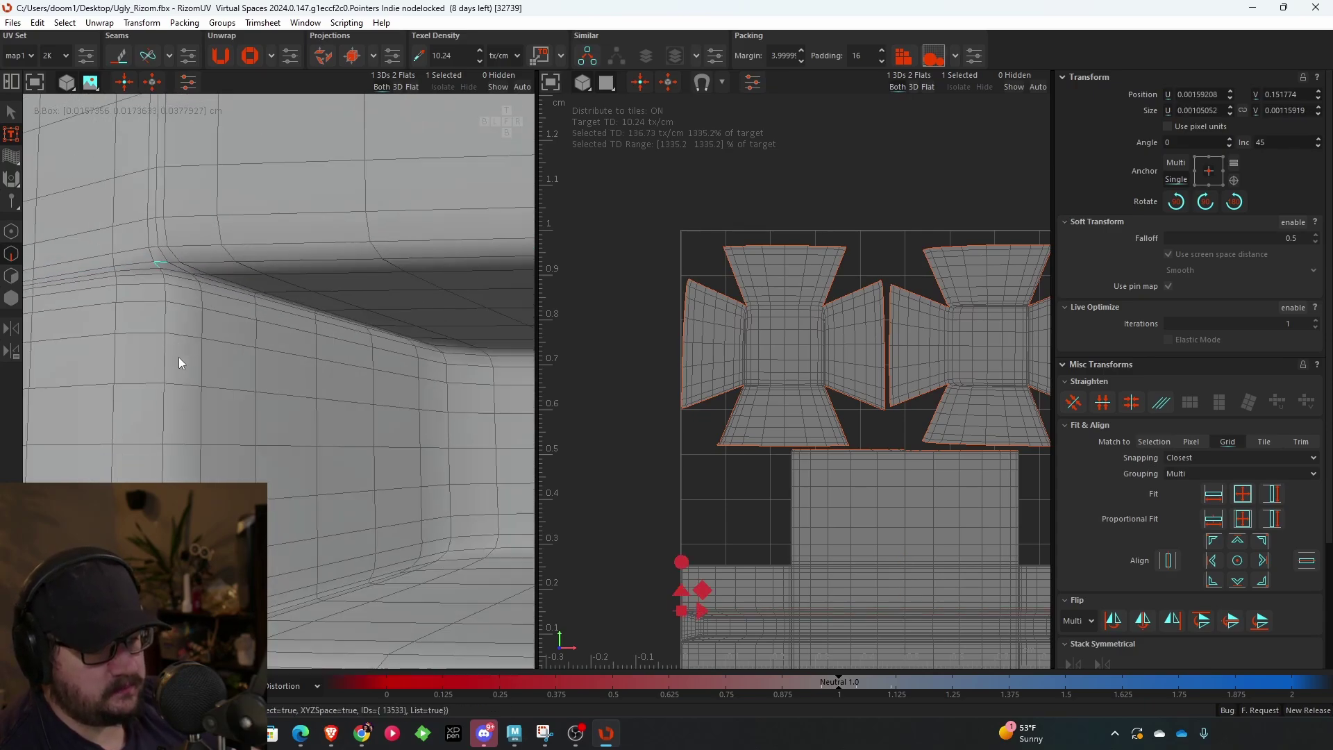
{"action": "left_click_drag", "start_coordinate": [179, 362], "coordinate": [188, 434], "text": "alt"}
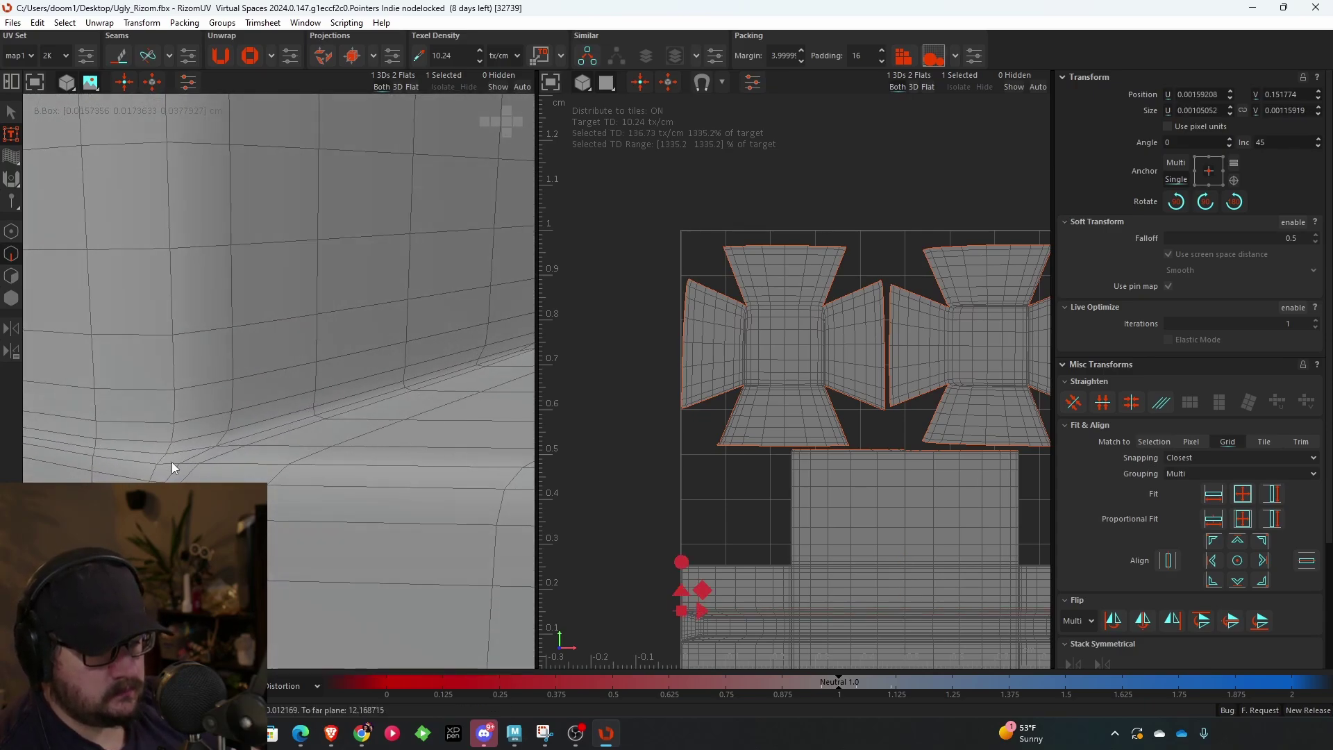
{"action": "left_click", "coordinate": [166, 462], "text": "ctrl"}
{"action": "double_click", "coordinate": [173, 398], "text": "ctrl"}
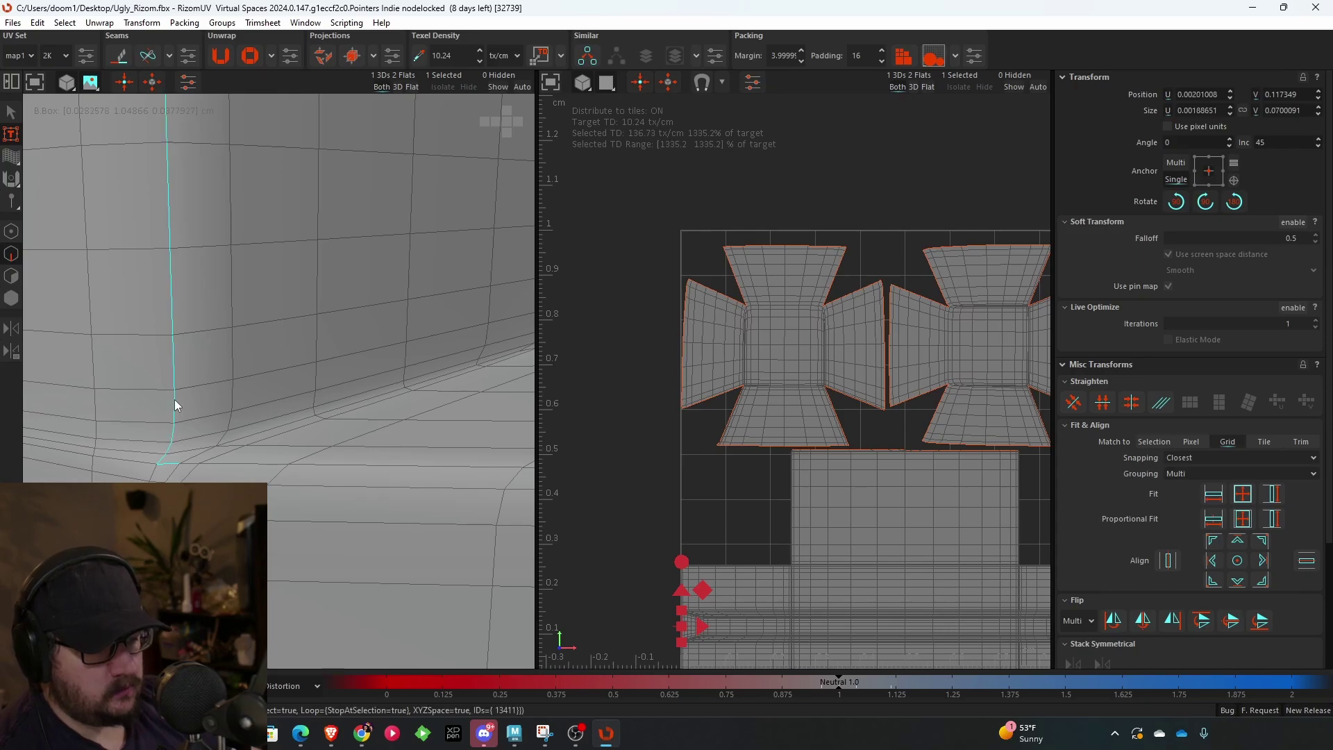
- Add the recess's upper rim loop to the selection, plus the corner edge and vertical edge loop at the opposite end
{"action": "left_click_drag", "start_coordinate": [174, 398], "coordinate": [333, 460], "text": "alt"}
{"action": "double_click", "coordinate": [350, 313], "text": "ctrl"}
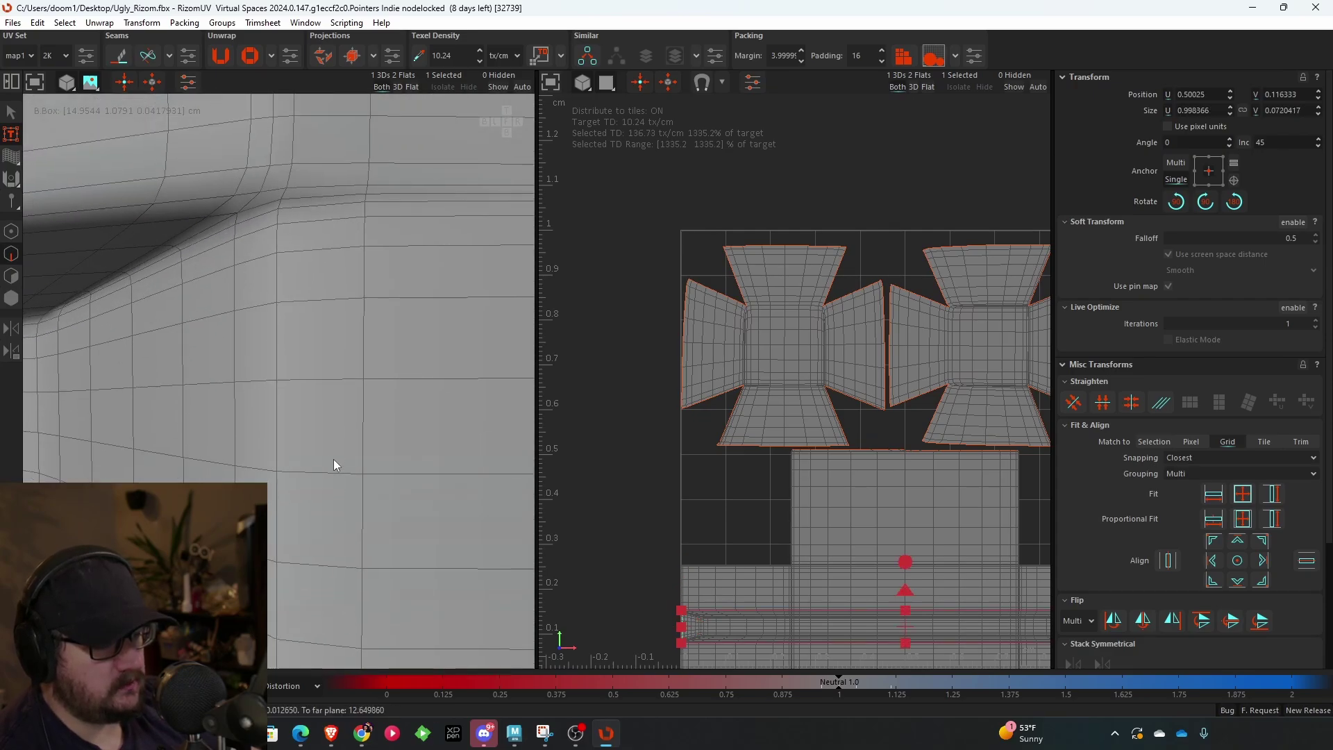
{"action": "left_click", "coordinate": [280, 195], "text": "ctrl"}
{"action": "double_click", "coordinate": [274, 248], "text": "ctrl"}
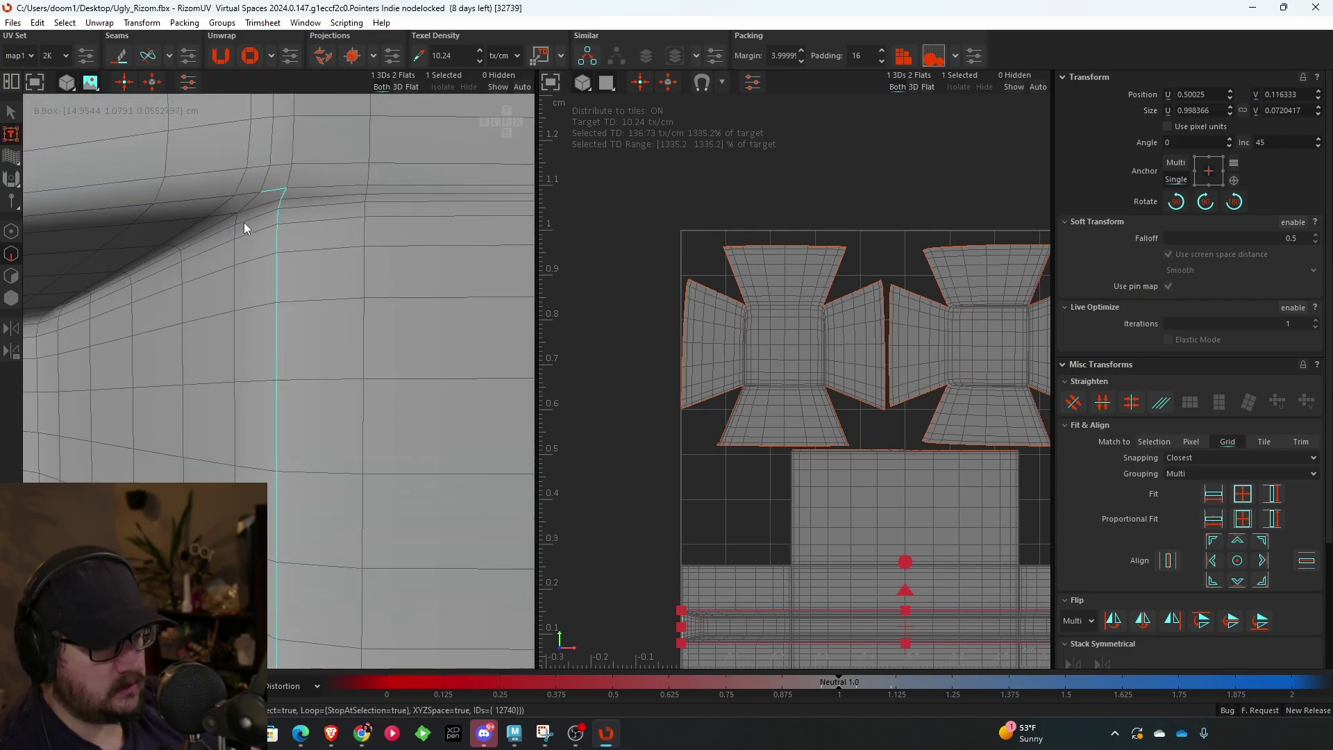
- Try to continue the selection along the recess's lower rim, starting from the lower corner of the opposite end
{"action": "left_click_drag", "start_coordinate": [211, 198], "coordinate": [354, 339], "text": "alt"}
{"action": "scroll", "coordinate": [354, 338], "scroll_direction": "up", "scroll_amount": 2}
{"action": "double_click", "coordinate": [343, 345], "text": "ctrl"}
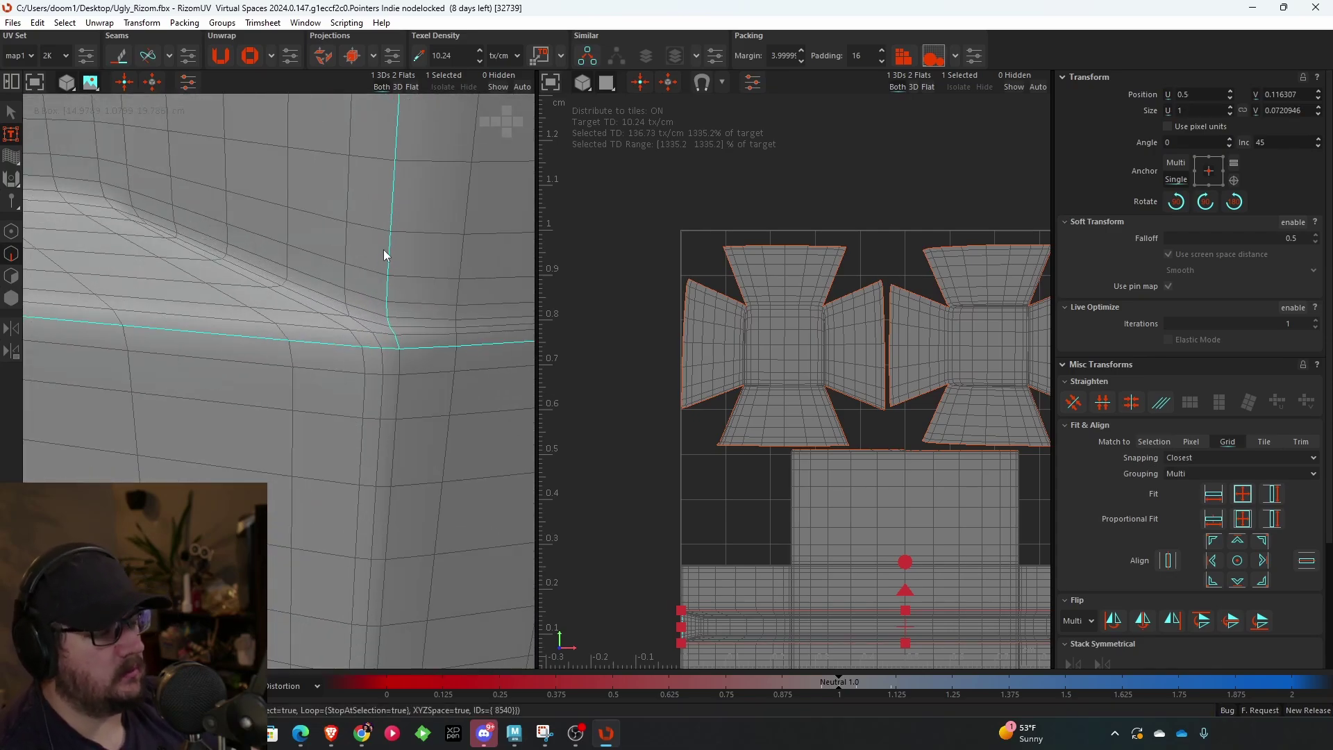
{"action": "key", "text": "ctrl+z"}
{"action": "left_click", "coordinate": [373, 349], "text": "ctrl"}
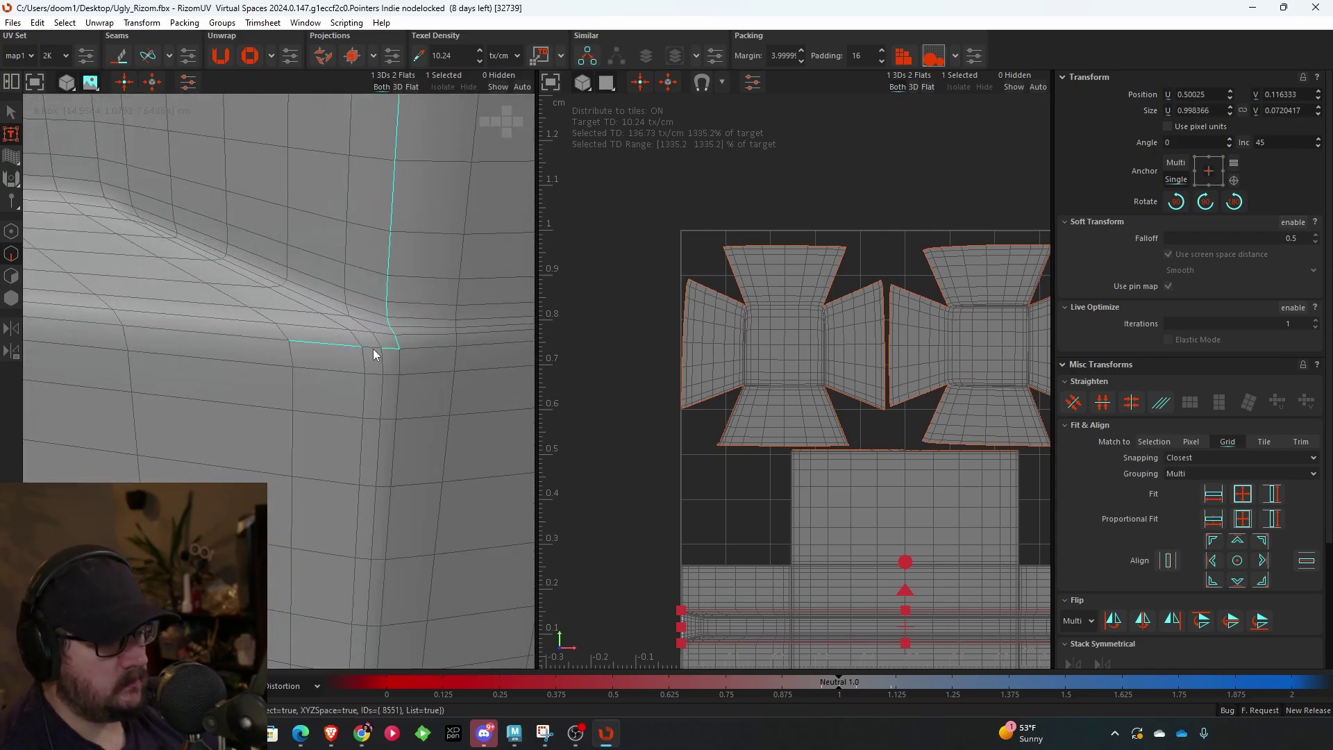
{"action": "left_click", "coordinate": [264, 337], "text": "ctrl"}
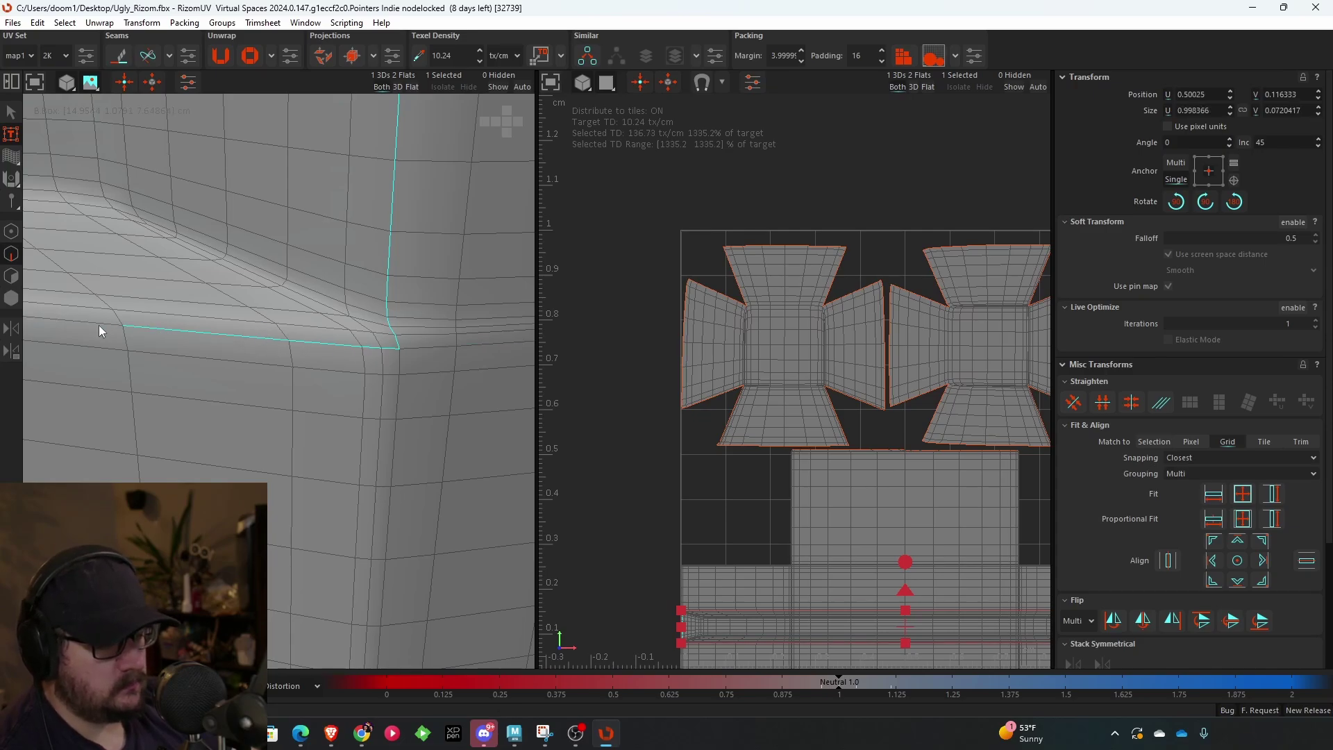
{"action": "scroll", "coordinate": [284, 329], "scroll_direction": "down", "scroll_amount": 5}
{"action": "scroll", "coordinate": [286, 329], "scroll_direction": "up", "scroll_amount": 5}
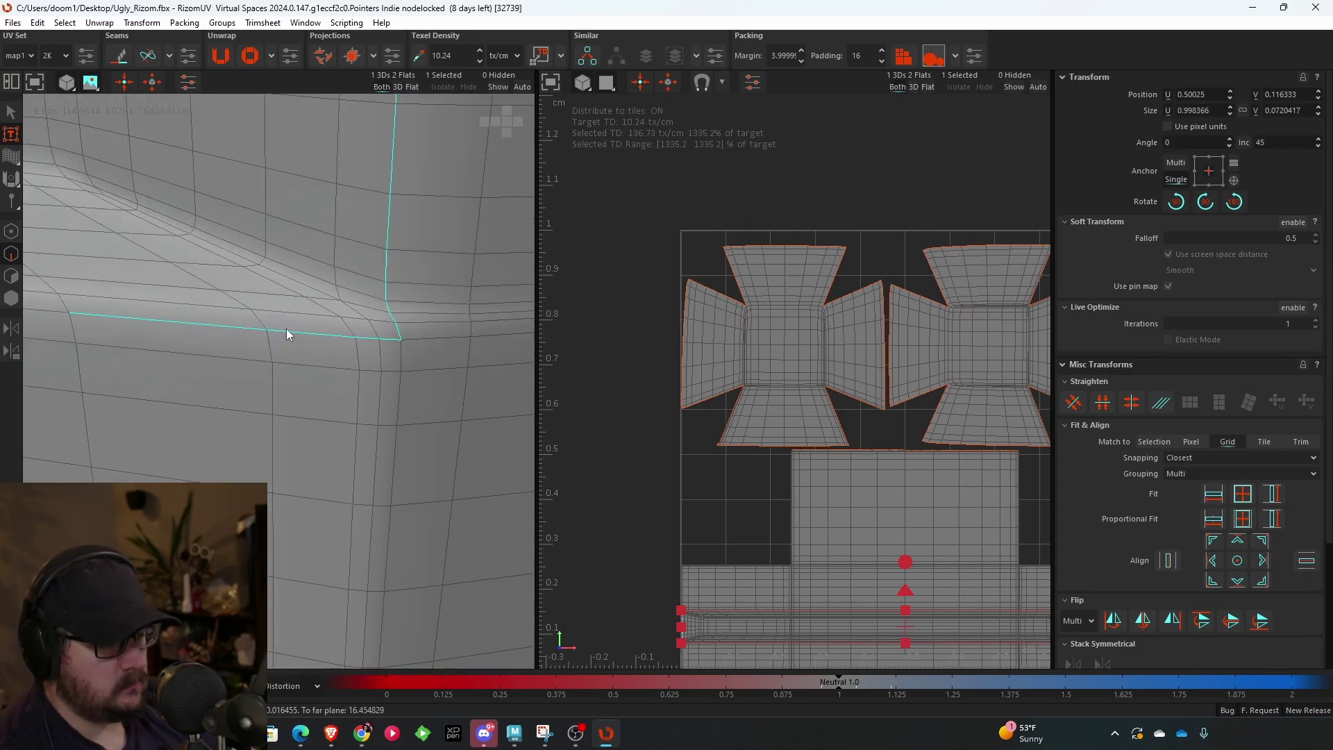
{"action": "scroll", "coordinate": [286, 329], "scroll_direction": "down", "scroll_amount": 5}
- Add the recess's lower rim edge loop to the selection, starting from the lower corner of the first end
{"action": "left_click_drag", "start_coordinate": [268, 327], "coordinate": [503, 308], "text": "alt"}
{"action": "scroll", "coordinate": [302, 294], "scroll_direction": "down", "scroll_amount": 3}
{"action": "left_click_drag", "start_coordinate": [429, 330], "coordinate": [213, 304], "text": "alt"}
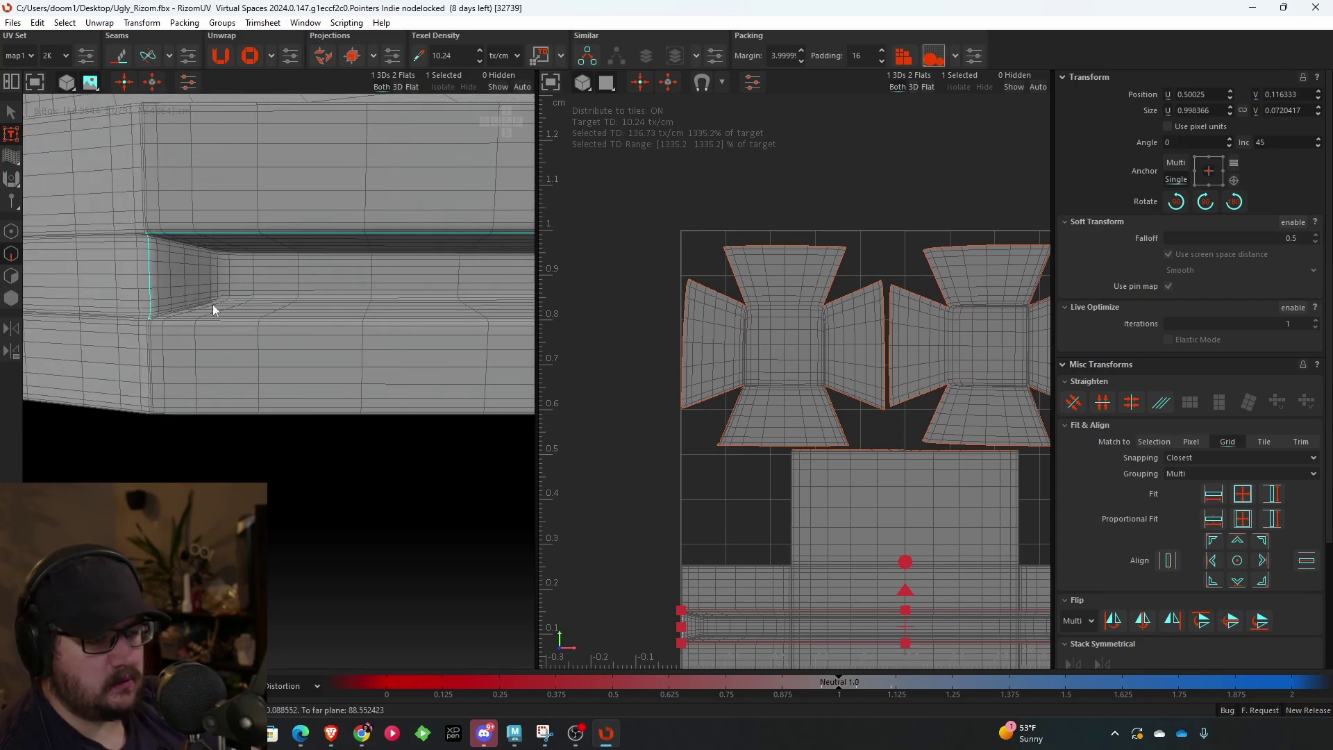
{"action": "scroll", "coordinate": [212, 306], "scroll_direction": "up", "scroll_amount": 5}
{"action": "double_click", "coordinate": [218, 323], "text": "ctrl"}
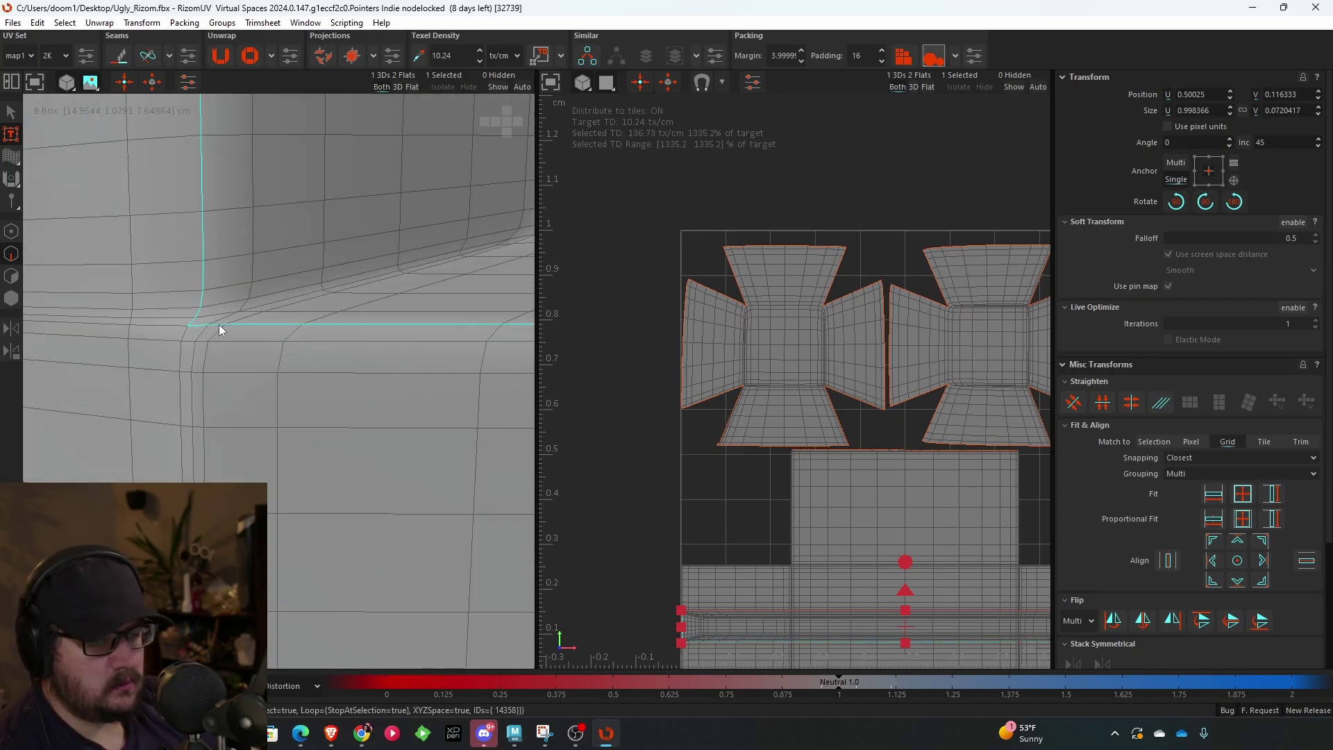
- Deselect the stray edges running just below the lower rim loop at the opposite end's corner
{"action": "scroll", "coordinate": [219, 324], "scroll_direction": "down", "scroll_amount": 6}
{"action": "scroll", "coordinate": [436, 363], "scroll_direction": "up", "scroll_amount": 3}
{"action": "left_click_drag", "start_coordinate": [436, 364], "coordinate": [313, 357], "text": "alt"}
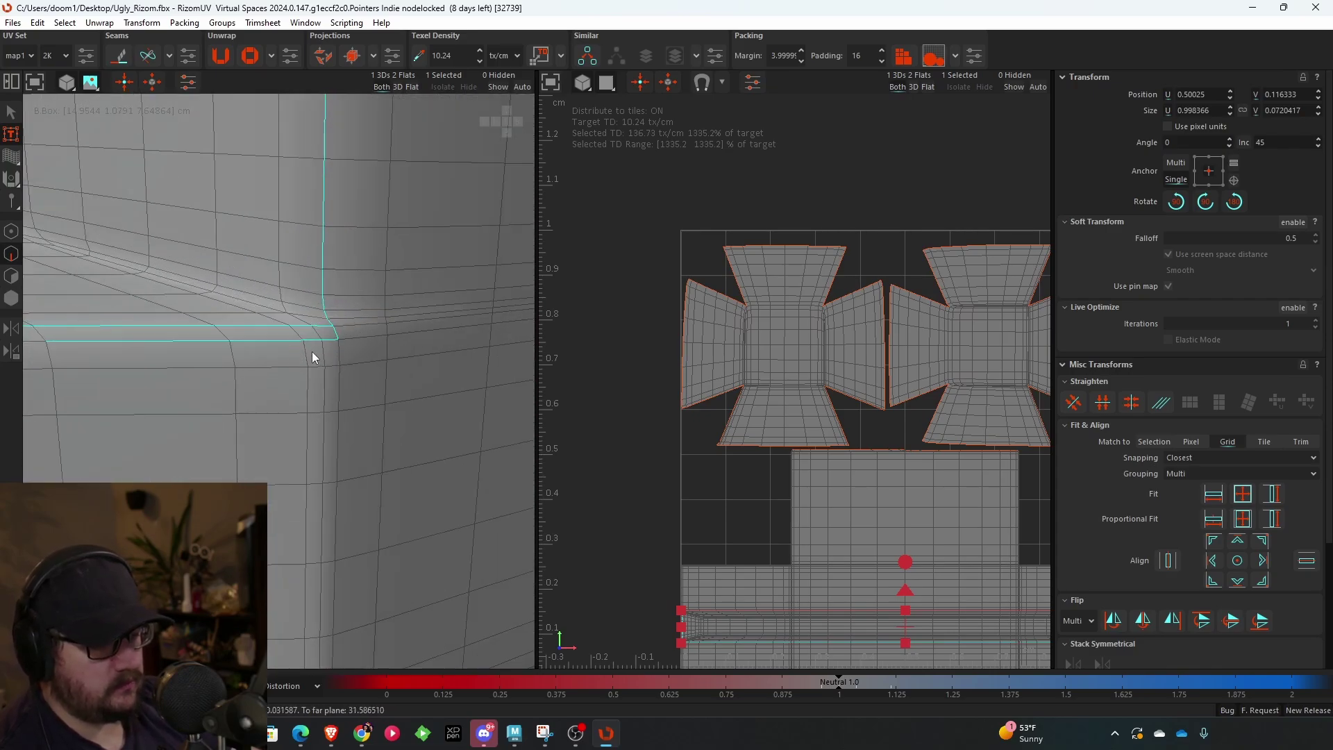
{"action": "left_click_drag", "start_coordinate": [181, 345], "coordinate": [299, 335], "text": "alt"}
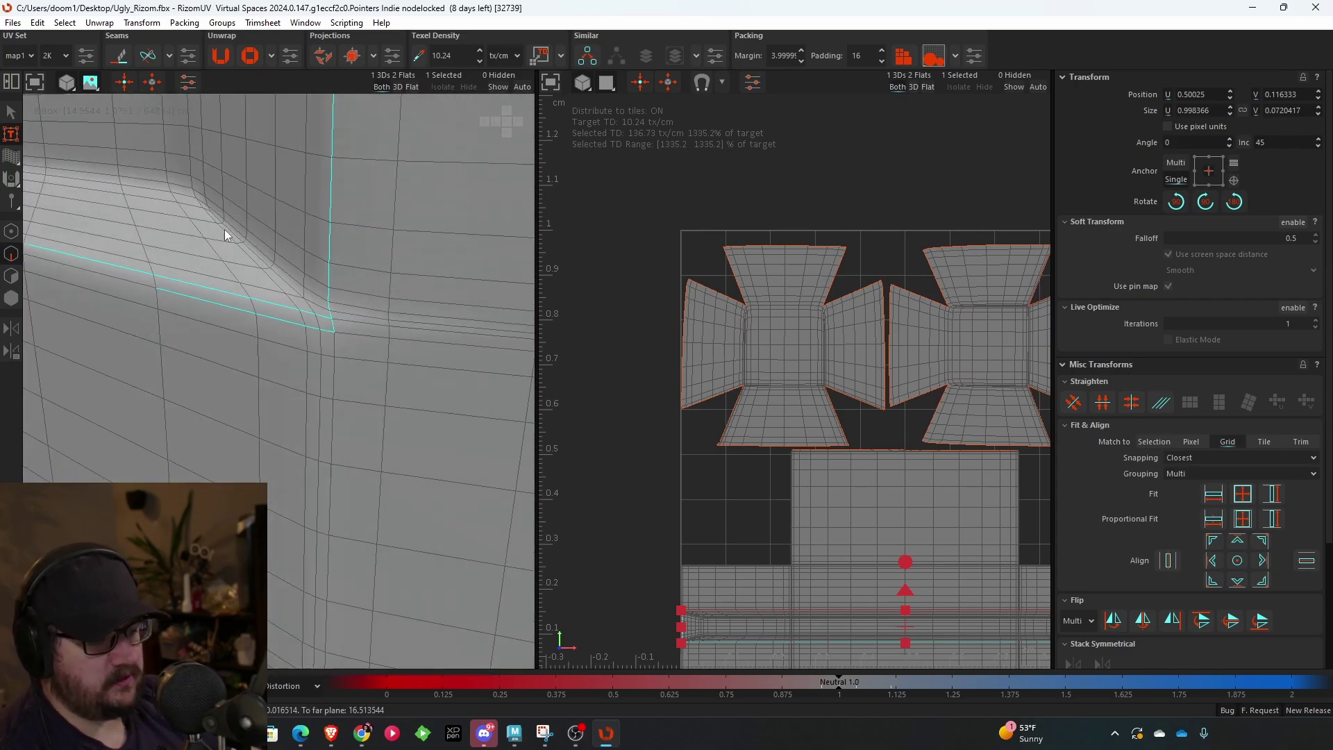
{"action": "left_click_drag", "start_coordinate": [225, 231], "coordinate": [358, 345], "text": "alt"}
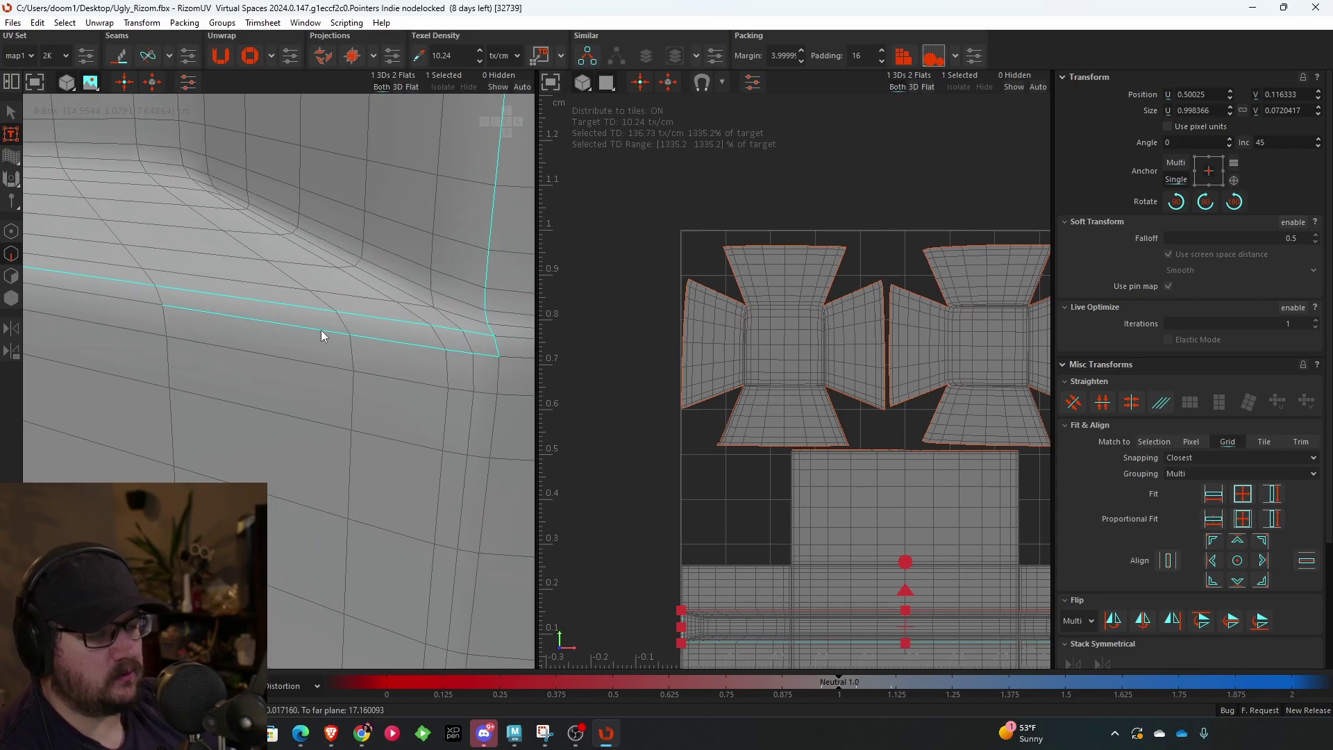
{"action": "left_click", "coordinate": [457, 340]}
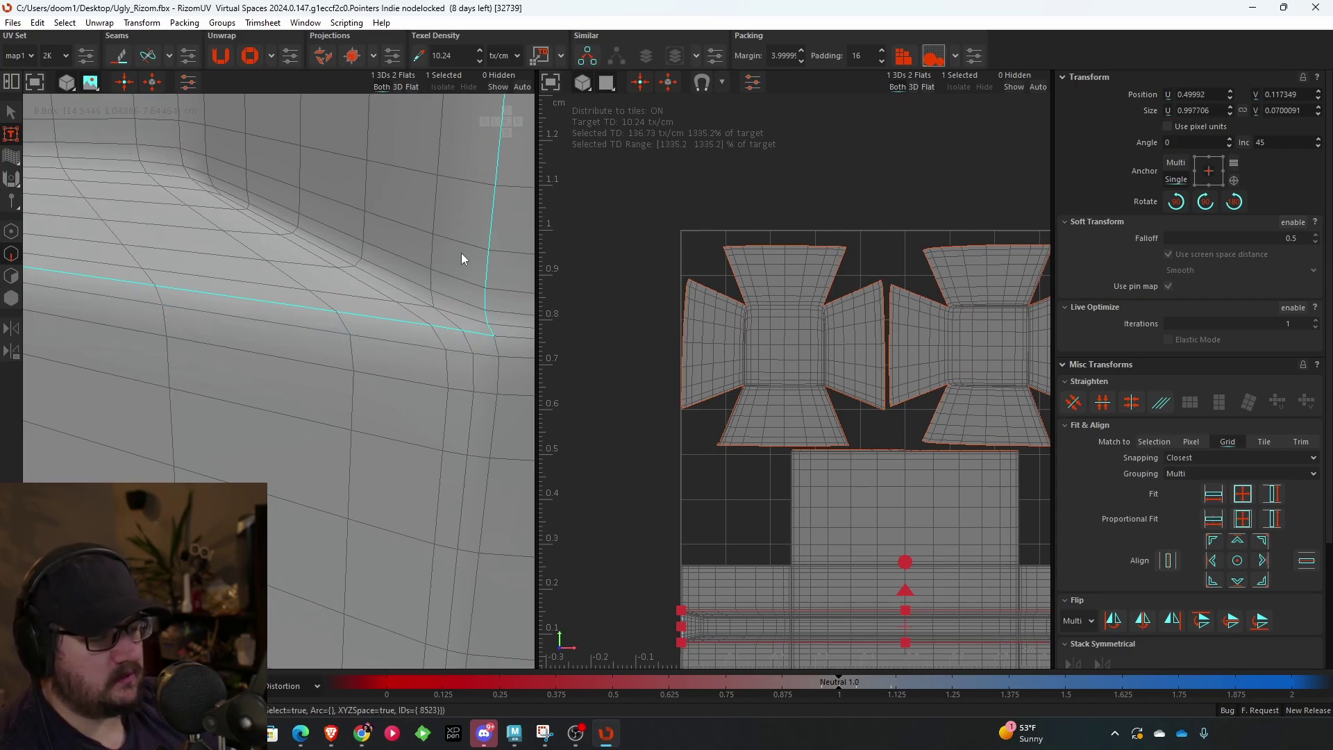
{"action": "left_click_drag", "start_coordinate": [444, 274], "coordinate": [398, 381], "text": "alt"}
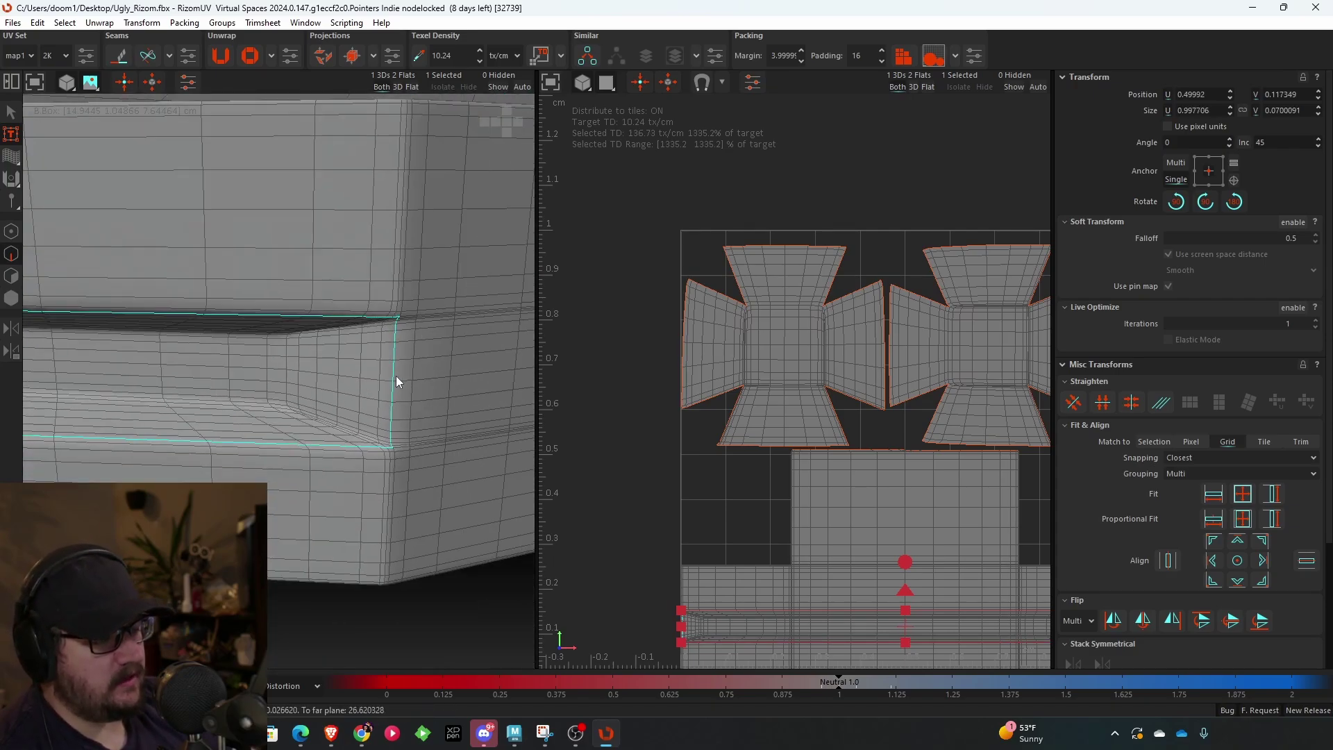
- Add the diagonal crease edges between this recess end wall and the recess's floor and ceiling to the selection
{"action": "left_click_drag", "start_coordinate": [304, 290], "coordinate": [286, 336], "text": "alt"}
{"action": "left_click", "coordinate": [364, 224]}
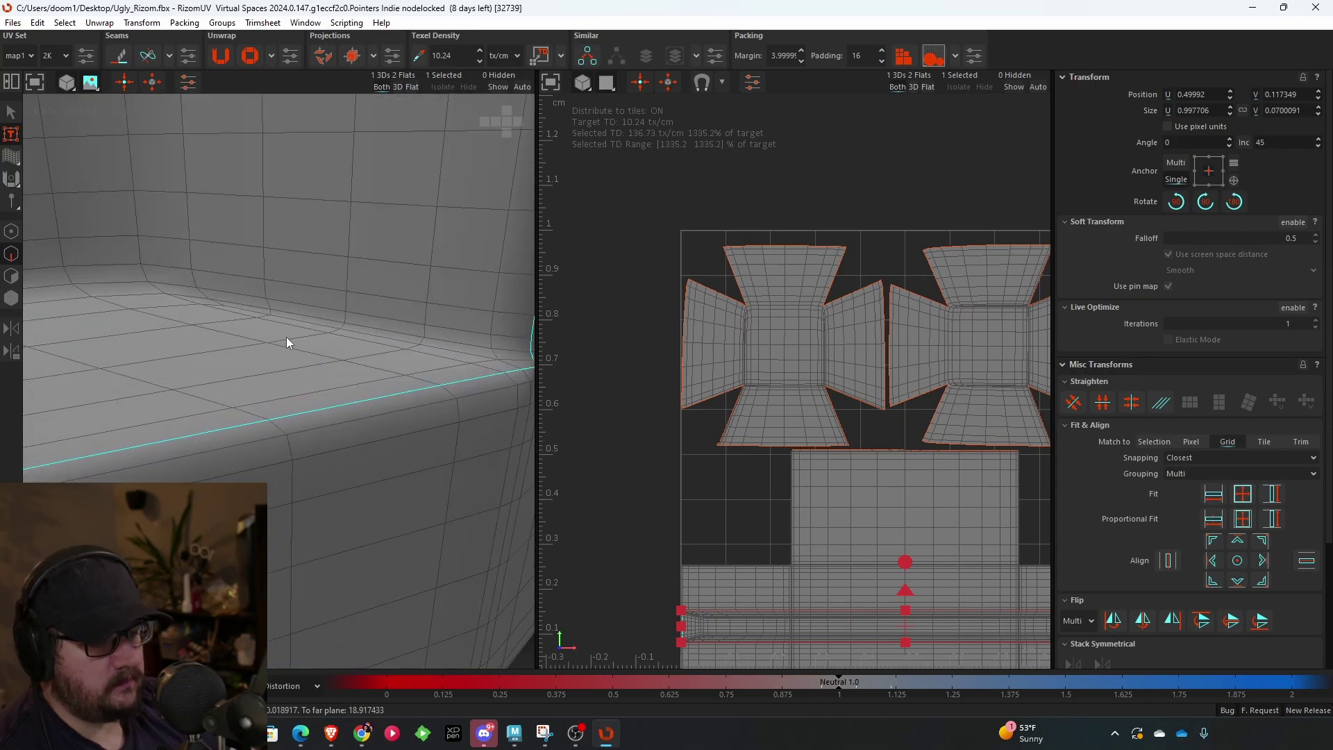
{"action": "double_click", "coordinate": [284, 315]}
{"action": "key", "text": "ctrl+z"}
{"action": "left_click", "coordinate": [290, 319], "text": "shift"}
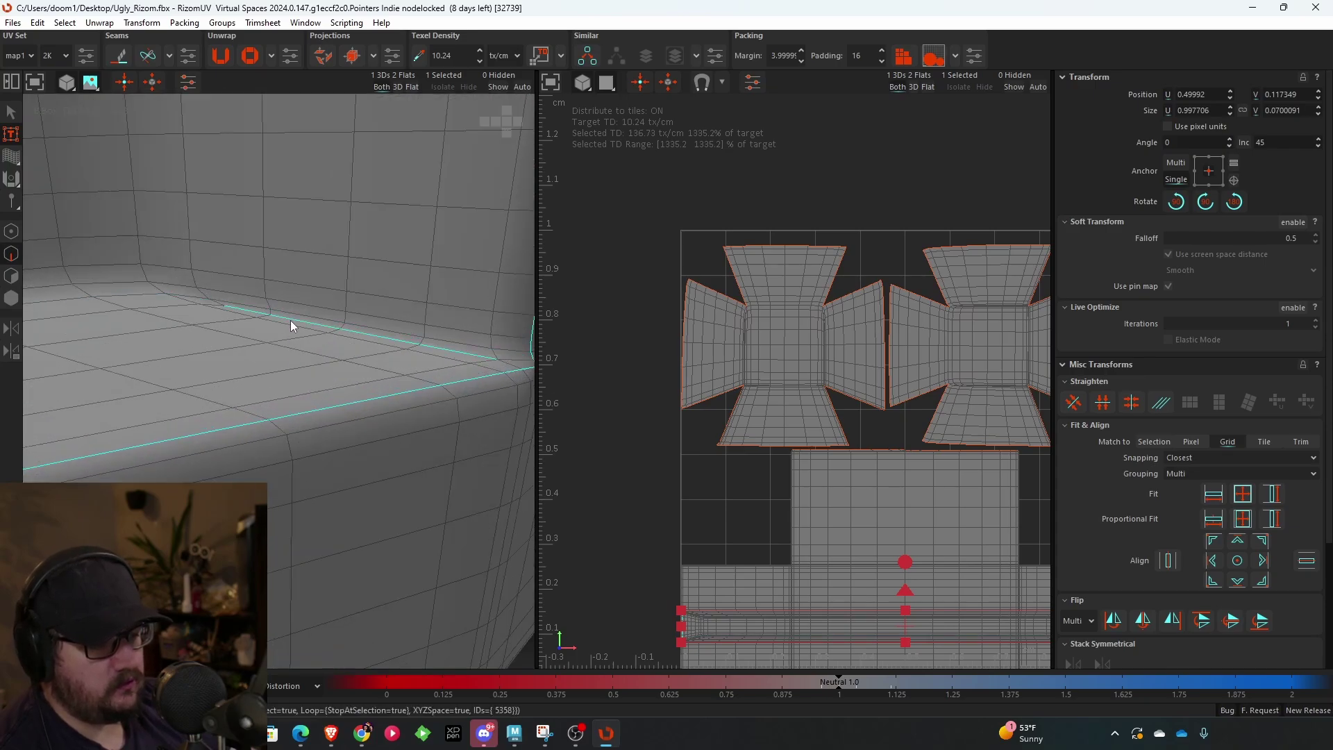
{"action": "scroll", "coordinate": [290, 320], "scroll_direction": "down", "scroll_amount": 6}
{"action": "scroll", "coordinate": [398, 259], "scroll_direction": "up", "scroll_amount": 8}
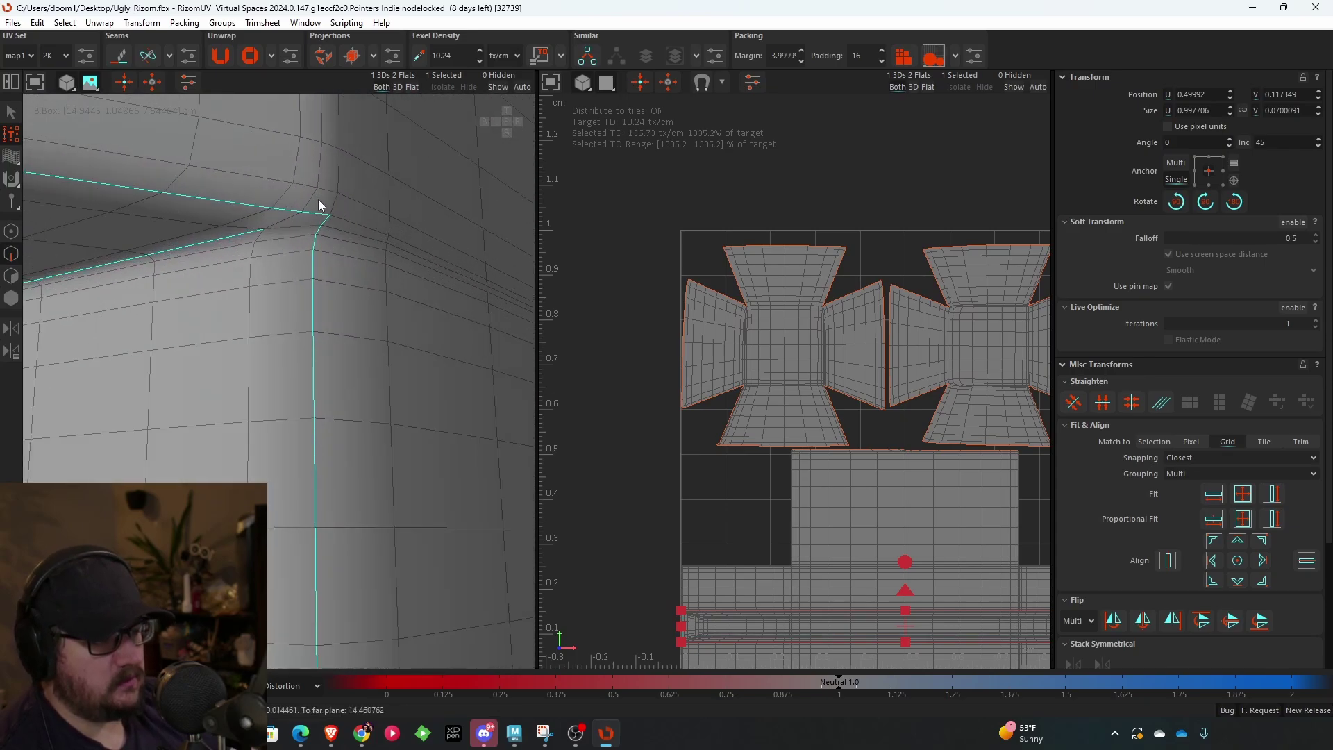
- Add the matching upper and lower diagonal crease edges of the end wall at the other end of the recess
{"action": "left_click_drag", "start_coordinate": [284, 221], "coordinate": [330, 498], "text": "alt"}
{"action": "right_click_drag", "start_coordinate": [335, 498], "coordinate": [232, 396], "text": "alt"}
{"action": "left_click_drag", "start_coordinate": [232, 395], "coordinate": [443, 344], "text": "alt"}
{"action": "right_click_drag", "start_coordinate": [443, 344], "coordinate": [283, 361], "text": "alt"}
{"action": "left_click_drag", "start_coordinate": [283, 361], "coordinate": [447, 379], "text": "alt"}
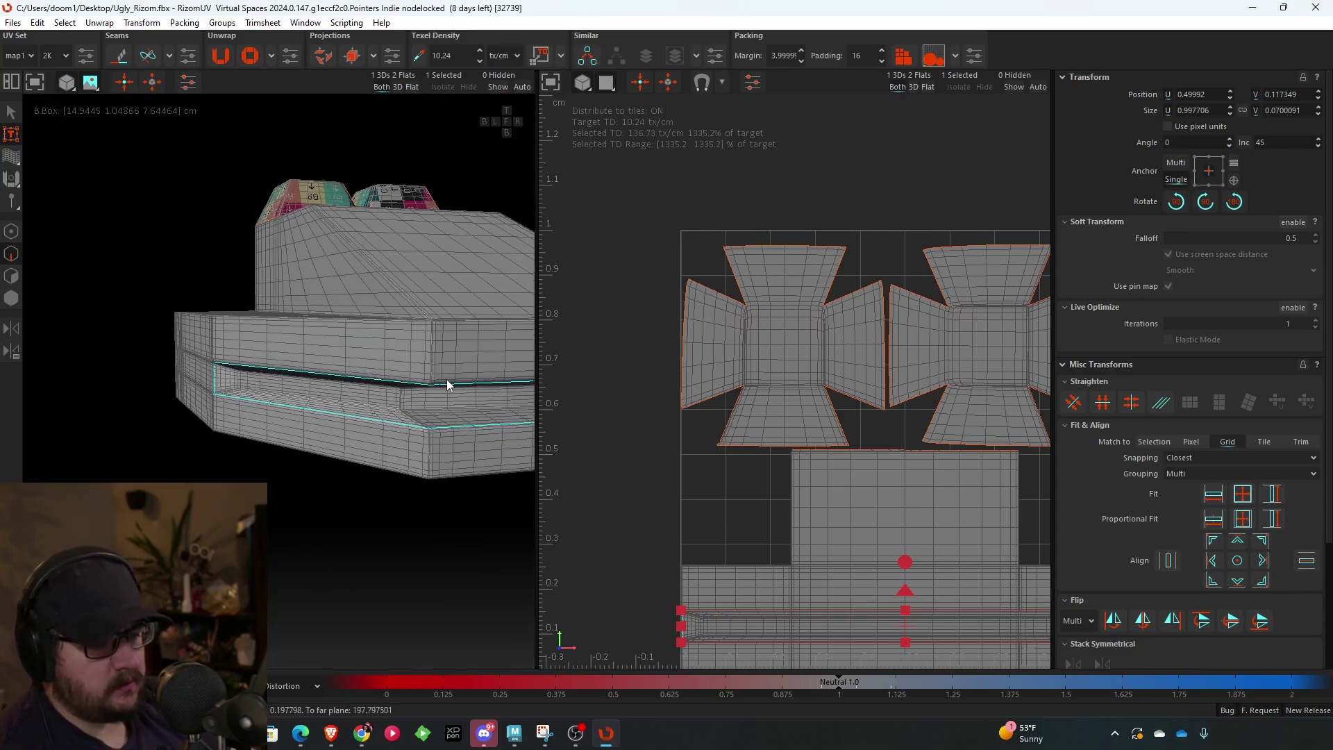
{"action": "right_click_drag", "start_coordinate": [111, 375], "coordinate": [198, 392], "text": "alt"}
{"action": "left_click_drag", "start_coordinate": [199, 391], "coordinate": [191, 413], "text": "alt"}
{"action": "right_click_drag", "start_coordinate": [191, 414], "coordinate": [236, 379], "text": "alt"}
{"action": "middle_click_drag", "start_coordinate": [235, 379], "coordinate": [215, 337], "text": "alt"}
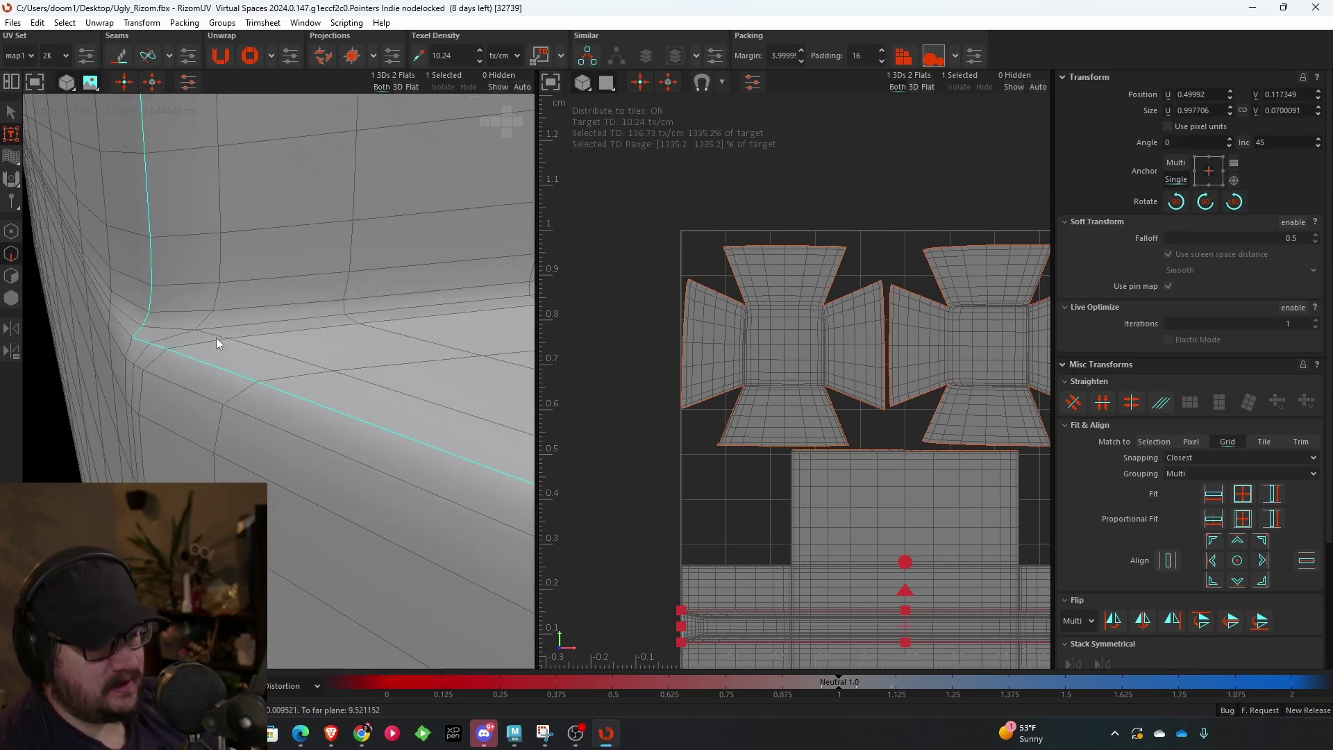
{"action": "double_click", "coordinate": [213, 329], "text": "ctrl"}
{"action": "left_click_drag", "start_coordinate": [186, 329], "coordinate": [352, 334], "text": "alt"}
{"action": "double_click", "coordinate": [290, 241], "text": "ctrl"}
{"action": "scroll", "coordinate": [285, 313], "scroll_direction": "down", "scroll_amount": 5}
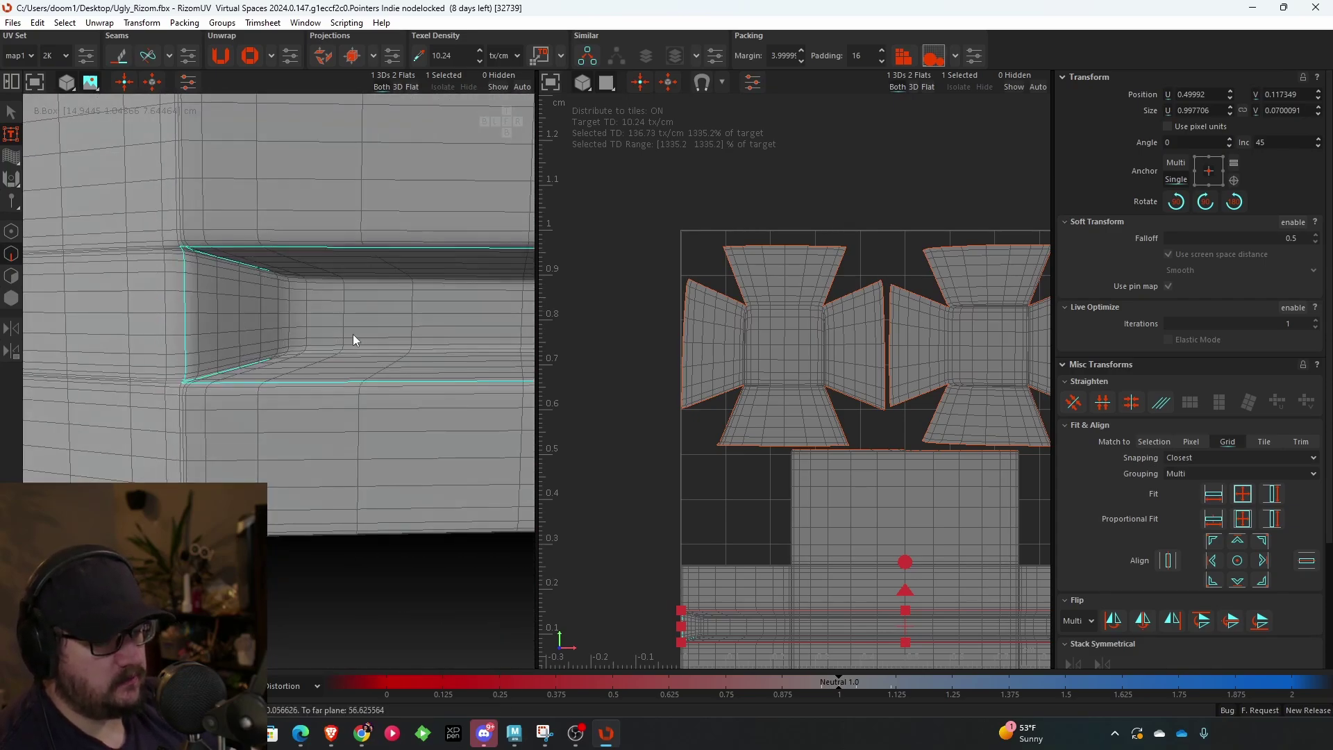
- Cut the mesh along the selected rim and crease edges to separate the recess from the main body
{"action": "middle_click_drag", "start_coordinate": [352, 335], "coordinate": [289, 334], "text": "alt"}
{"action": "mouse_move", "coordinate": [290, 334]}
{"action": "left_mouse_down", "text": "alt"}
{"action": "mouse_move", "coordinate": [357, 364]}
{"action": "mouse_move", "coordinate": [277, 336]}
{"action": "left_mouse_up", "text": "alt"}
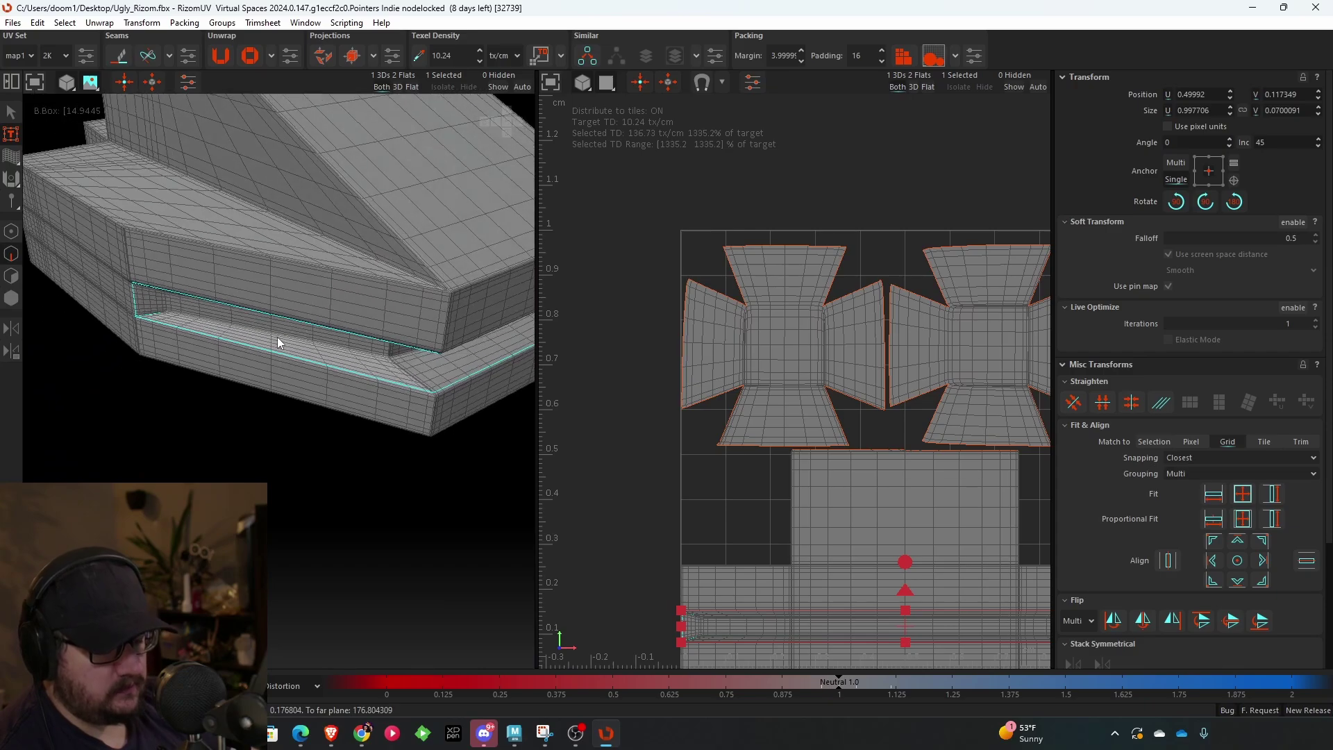
{"action": "key", "text": "c"}
{"action": "left_click_drag", "start_coordinate": [464, 324], "coordinate": [285, 260], "text": "alt"}
- In island mode, select only the recess's island and pack it into the UV tile
{"action": "left_click", "coordinate": [12, 298]}
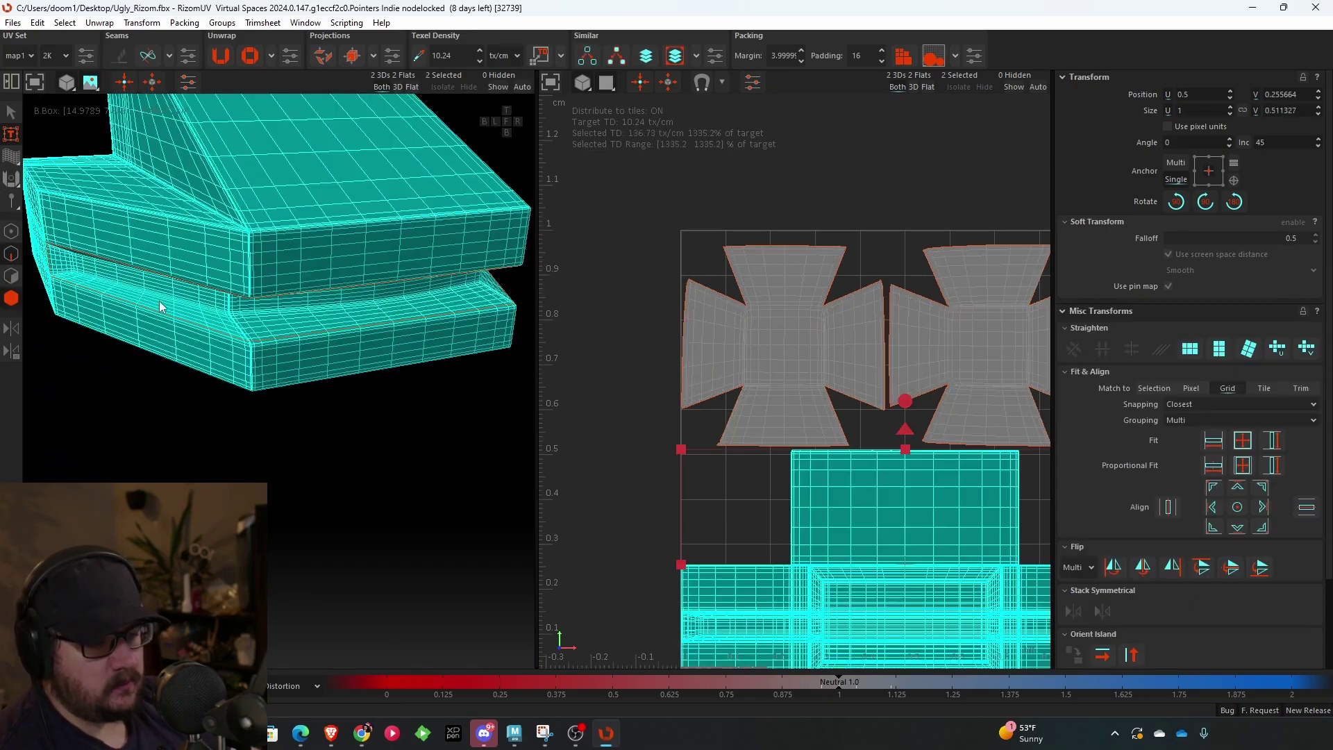
{"action": "left_click", "coordinate": [191, 292]}
{"action": "scroll", "coordinate": [876, 402], "scroll_direction": "down", "scroll_amount": 3}
{"action": "scroll", "coordinate": [876, 402], "scroll_direction": "down", "scroll_amount": 1}
{"action": "middle_click_drag", "start_coordinate": [876, 402], "coordinate": [732, 399], "text": "alt"}
{"action": "scroll", "coordinate": [755, 397], "scroll_direction": "up", "scroll_amount": 2}
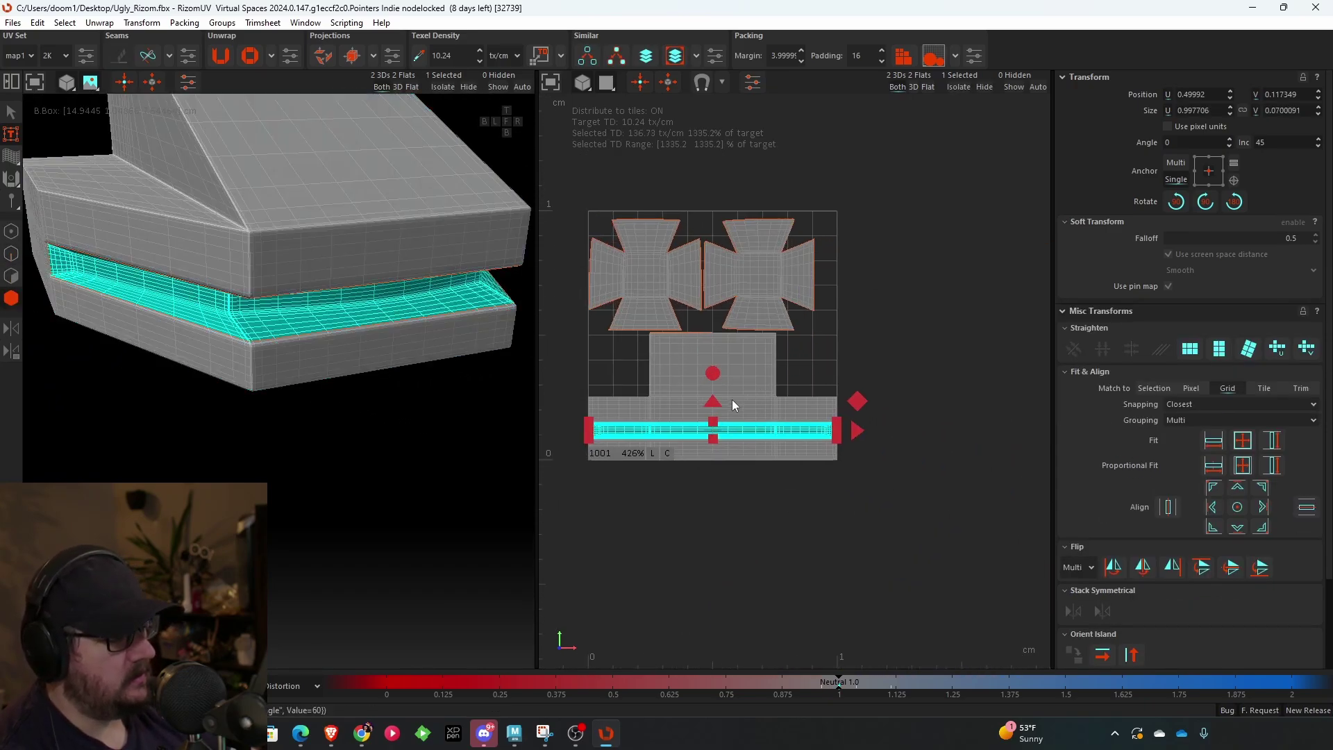
{"action": "left_click", "coordinate": [902, 56]}
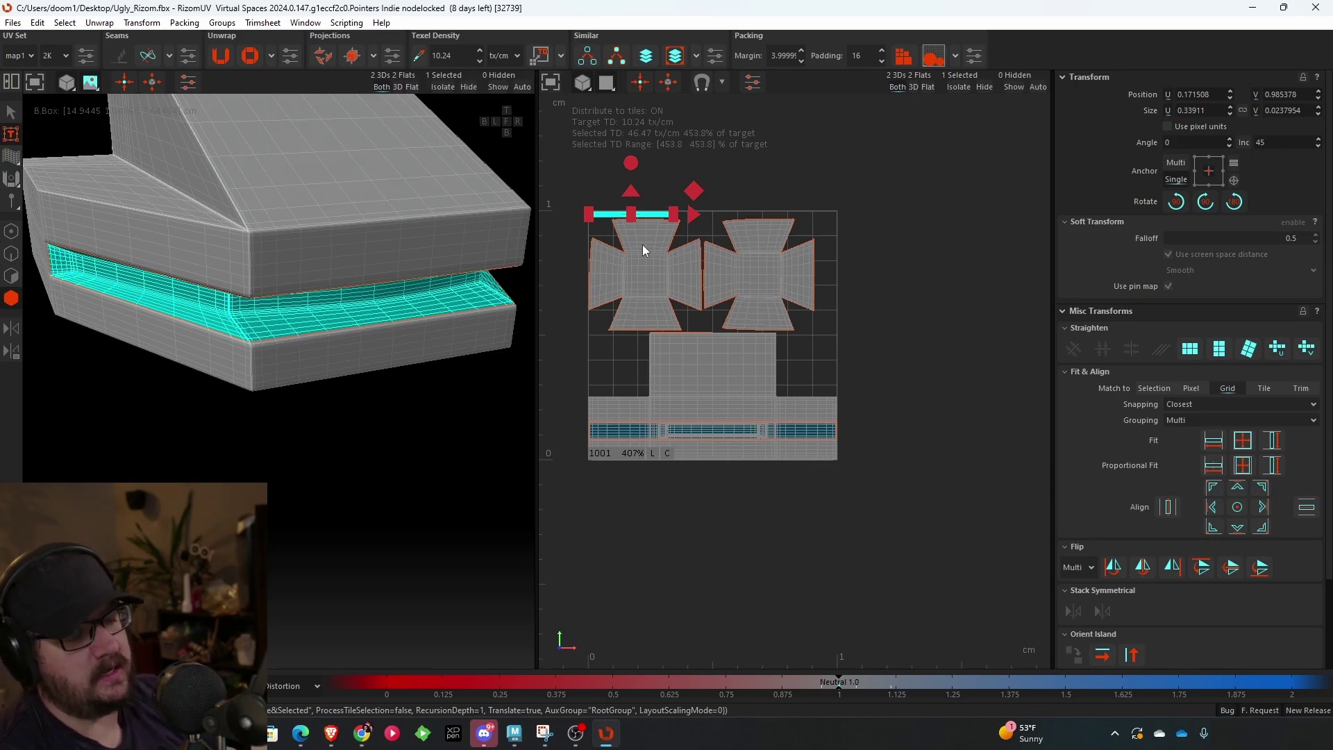
- In edge mode, select the horizontal edge loop where the main body's sloped front meets the vertical front of its base
{"action": "scroll", "coordinate": [643, 245], "scroll_direction": "up", "scroll_amount": 2}
{"action": "scroll", "coordinate": [453, 284], "scroll_direction": "up", "scroll_amount": 3}
{"action": "mouse_move", "coordinate": [289, 268]}
{"action": "left_mouse_down", "text": "alt"}
{"action": "mouse_move", "coordinate": [258, 186]}
{"action": "mouse_move", "coordinate": [410, 232]}
{"action": "mouse_move", "coordinate": [294, 230]}
{"action": "mouse_move", "coordinate": [405, 228]}
{"action": "mouse_move", "coordinate": [306, 255]}
{"action": "left_mouse_up", "text": "alt"}
{"action": "scroll", "coordinate": [336, 210], "scroll_direction": "up", "scroll_amount": 4}
{"action": "scroll", "coordinate": [309, 255], "scroll_direction": "up", "scroll_amount": 4}
{"action": "left_click_drag", "start_coordinate": [368, 287], "coordinate": [334, 262], "text": "alt"}
{"action": "scroll", "coordinate": [331, 259], "scroll_direction": "up", "scroll_amount": 3}
{"action": "scroll", "coordinate": [350, 289], "scroll_direction": "down", "scroll_amount": 10}
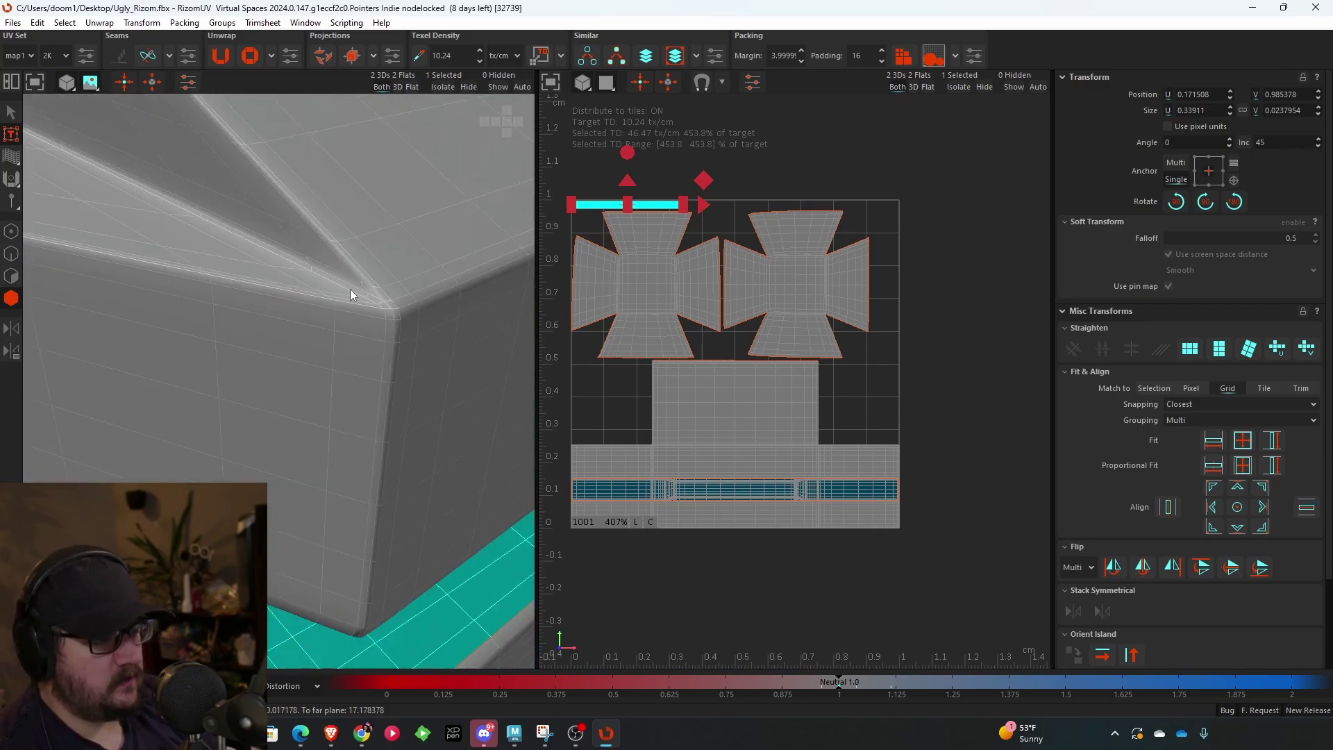
{"action": "scroll", "coordinate": [276, 300], "scroll_direction": "up", "scroll_amount": 5}
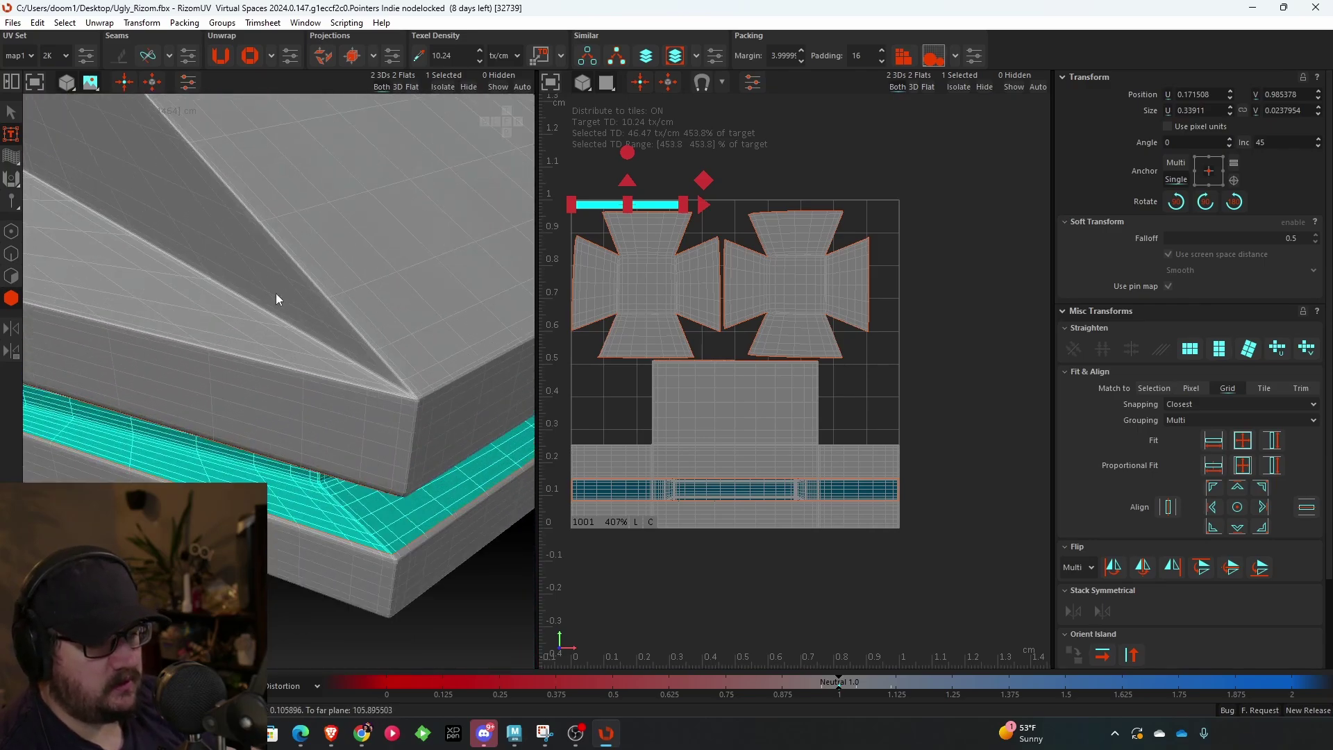
{"action": "left_click", "coordinate": [19, 233]}
{"action": "scroll", "coordinate": [417, 396], "scroll_direction": "up", "scroll_amount": 4}
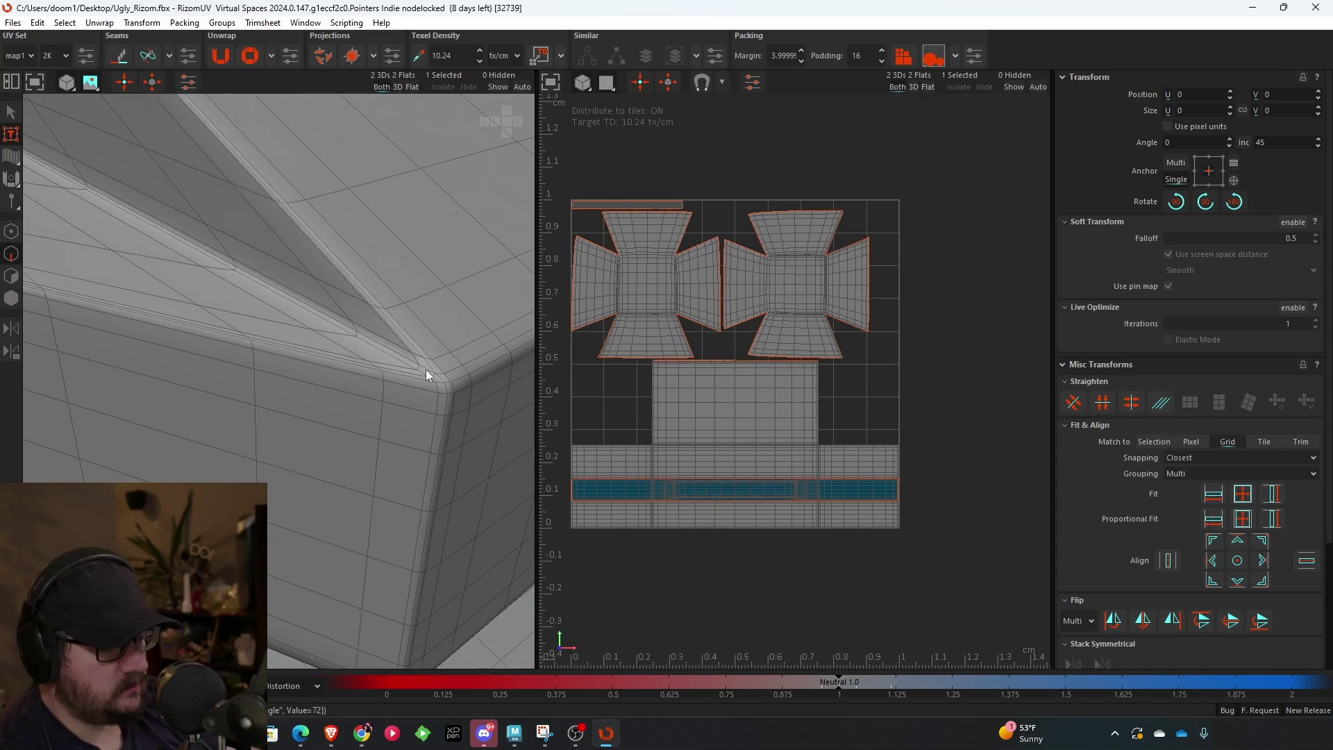
{"action": "double_click", "coordinate": [443, 374]}
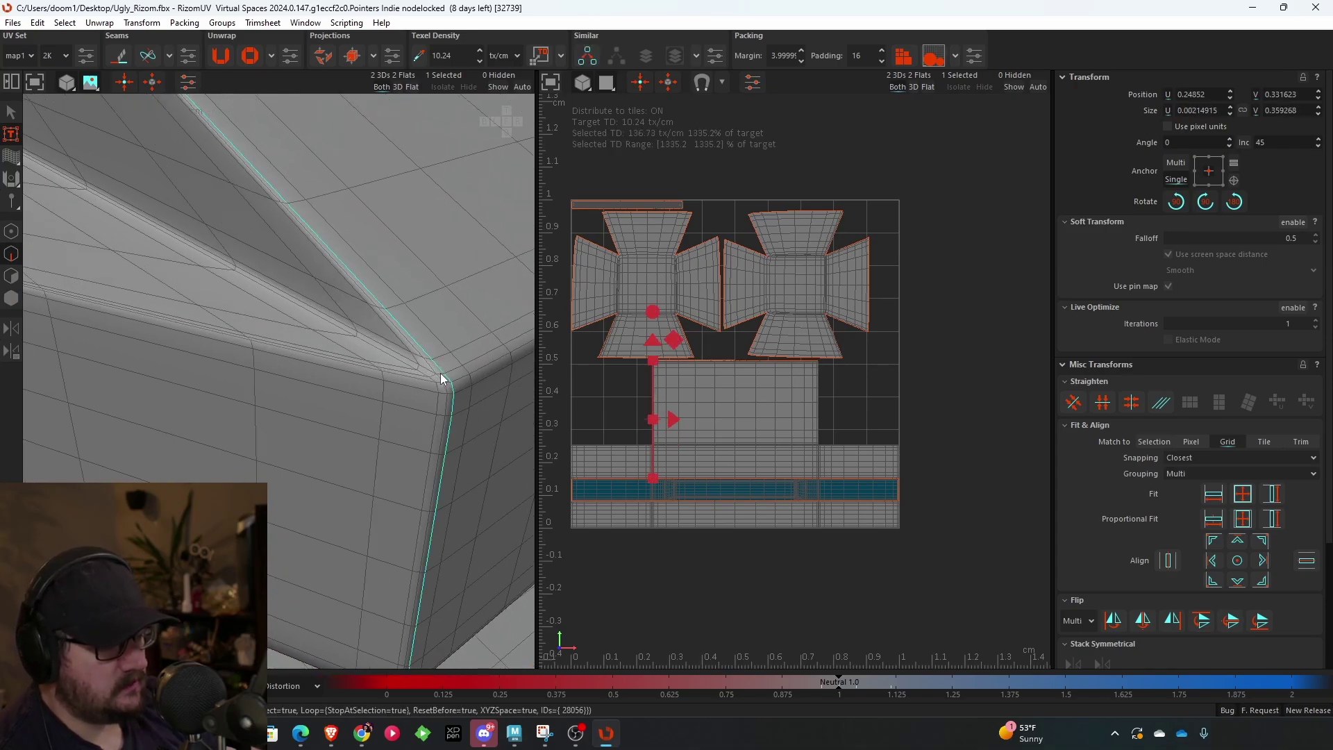
{"action": "double_click", "coordinate": [456, 370]}
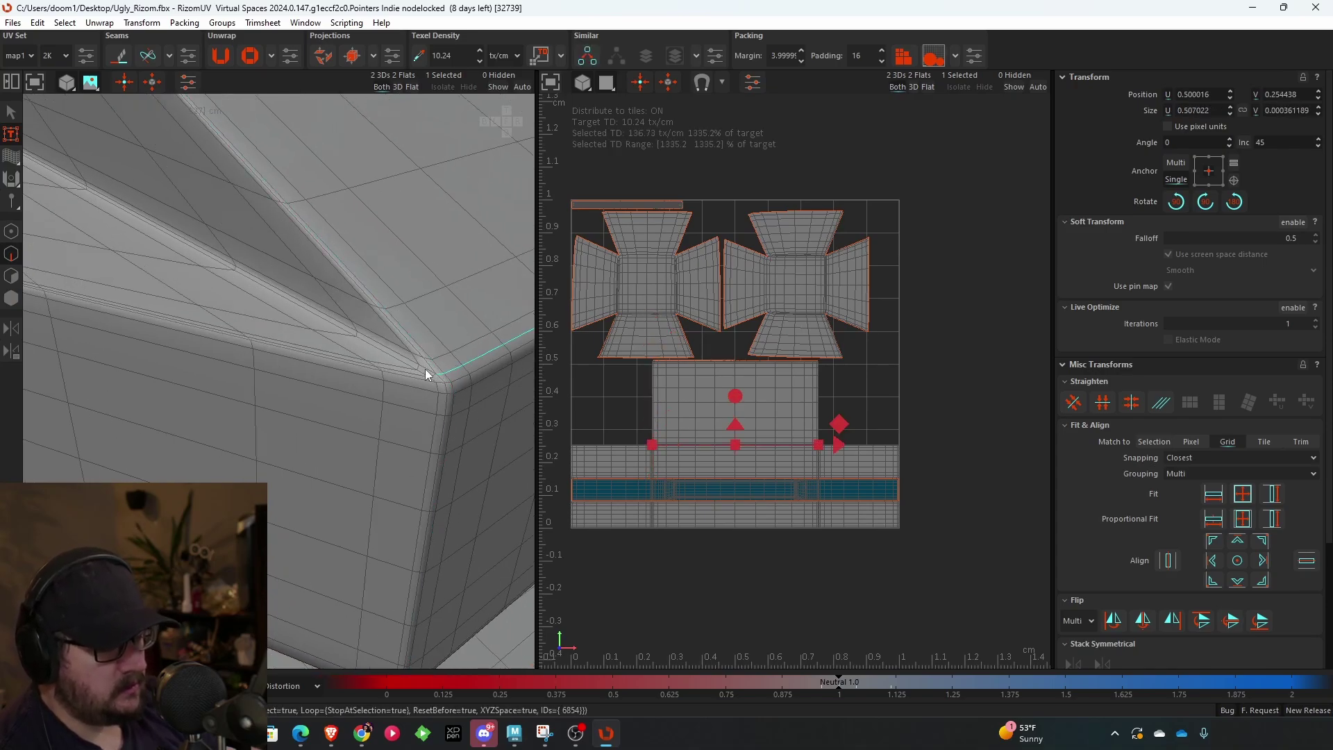
- Add the adjoining edge loop along the crease between the upper body's side and the base's ledge to the selection
{"action": "middle_click_drag", "start_coordinate": [425, 375], "coordinate": [215, 305]}
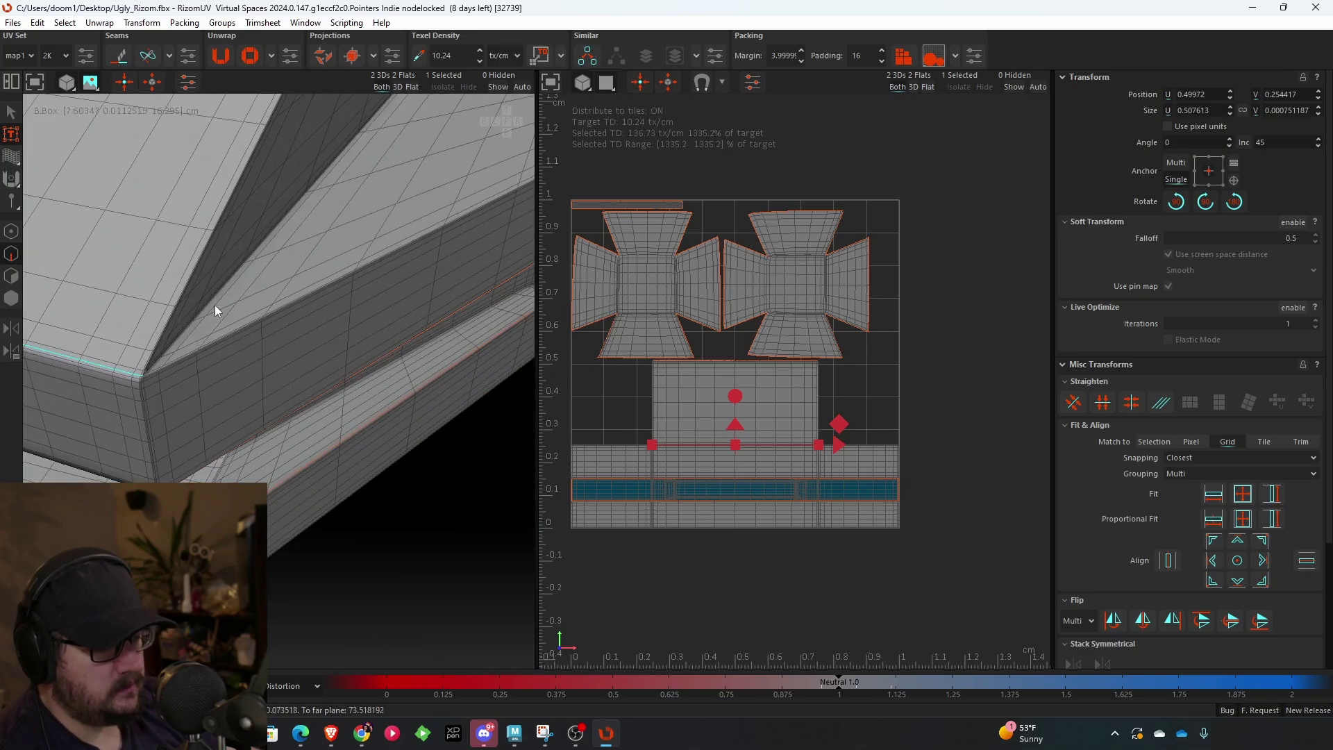
{"action": "scroll", "coordinate": [98, 360], "scroll_direction": "up", "scroll_amount": 6}
{"action": "double_click", "coordinate": [254, 377], "text": "ctrl"}
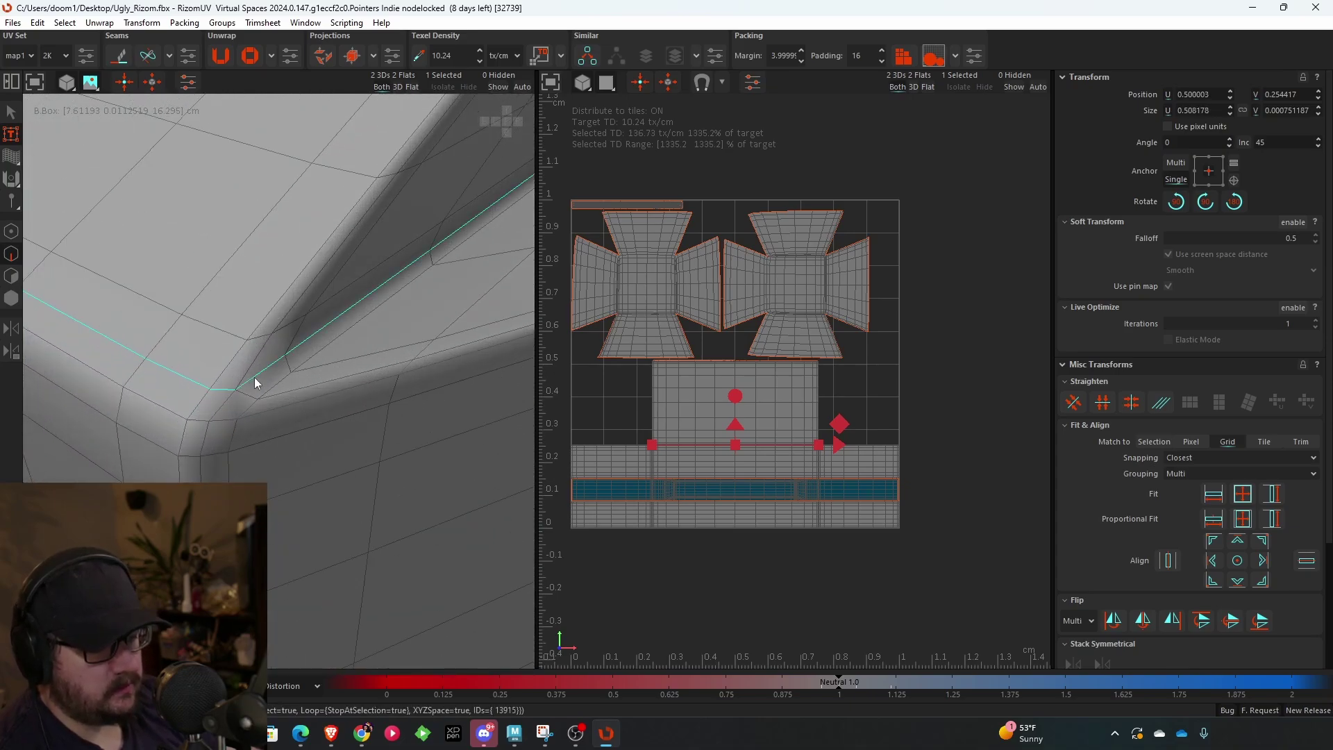
- Add the edge loop along the crease between the upper body's other side and the base's ledge to the selection
{"action": "middle_click_drag", "start_coordinate": [254, 381], "coordinate": [105, 419]}
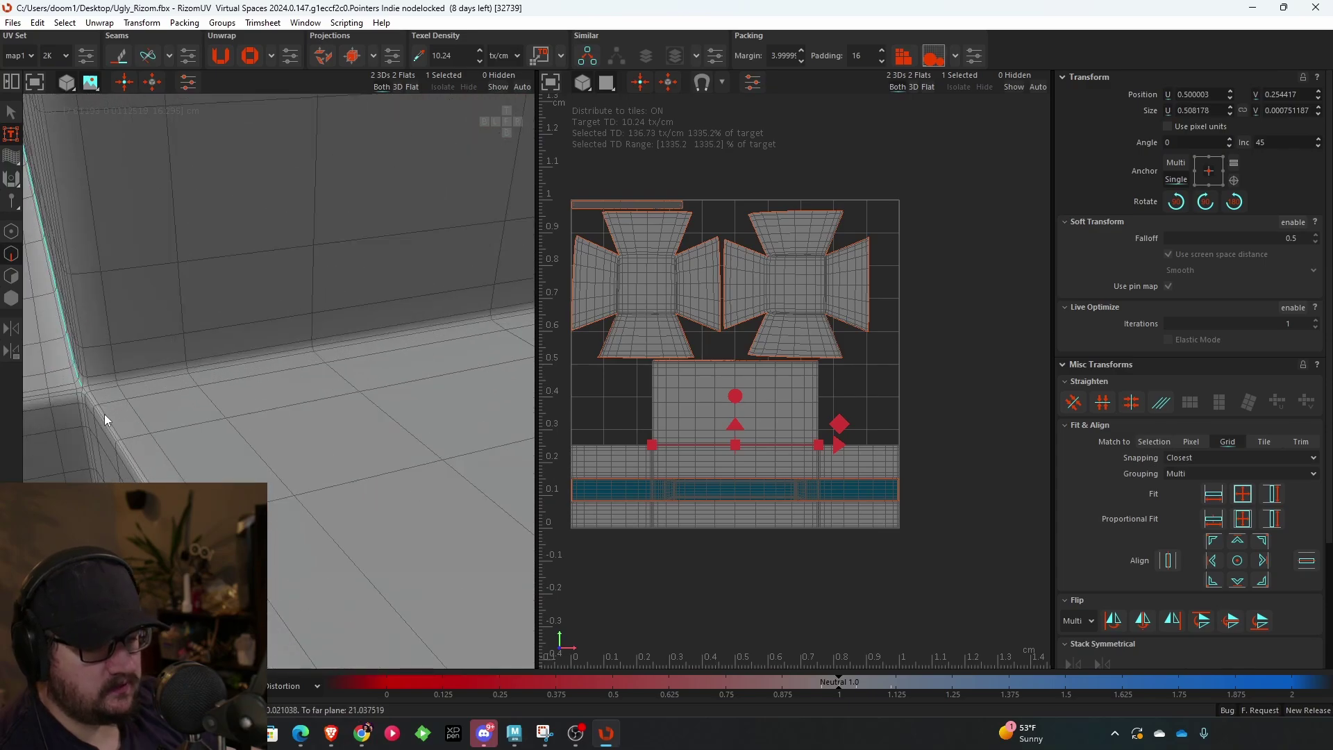
{"action": "scroll", "coordinate": [90, 403], "scroll_direction": "up", "scroll_amount": 3}
{"action": "double_click", "coordinate": [82, 389], "text": "ctrl"}
{"action": "scroll", "coordinate": [106, 402], "scroll_direction": "down", "scroll_amount": 10}
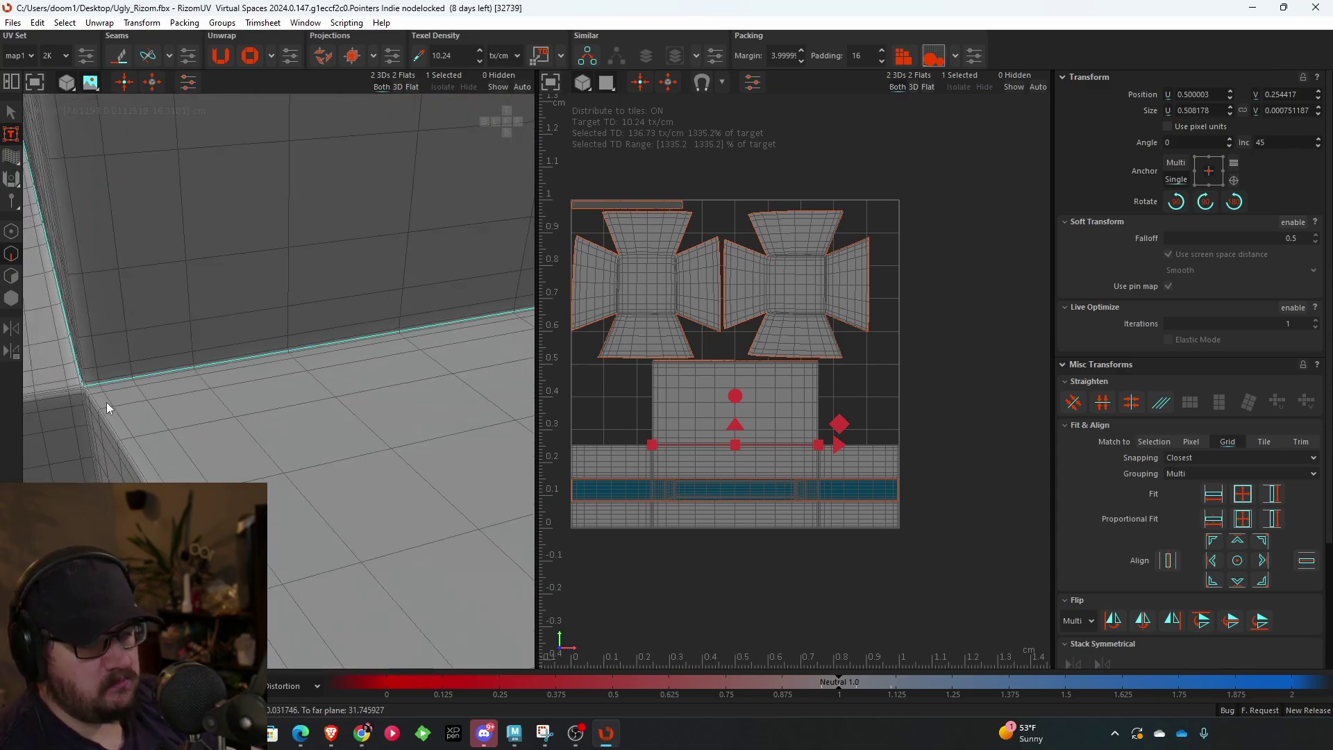
- Add the vertical edge loops at both rear corners of the upper body, below the blocks, to the selection
{"action": "left_click_drag", "start_coordinate": [194, 393], "coordinate": [224, 338], "text": "alt"}
{"action": "scroll", "coordinate": [224, 338], "scroll_direction": "up", "scroll_amount": 7}
{"action": "middle_click_drag", "start_coordinate": [224, 338], "coordinate": [277, 334], "text": "alt"}
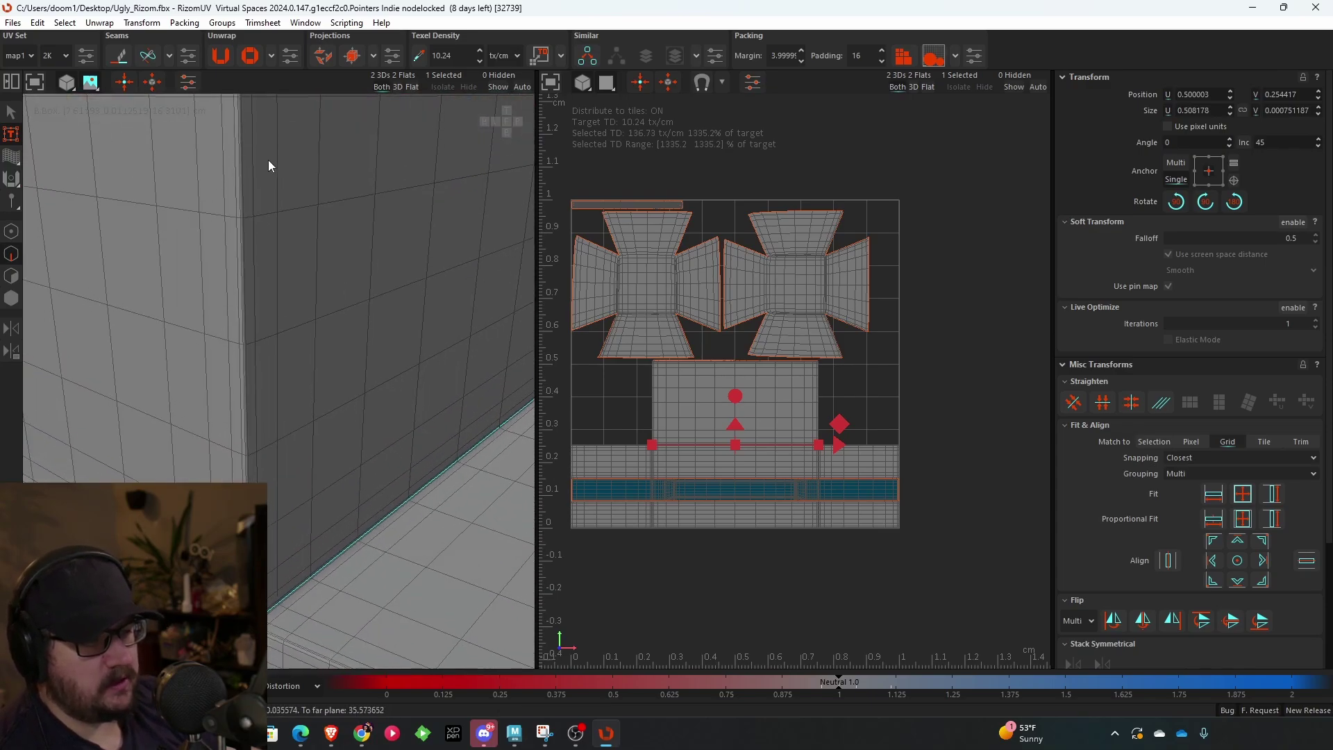
{"action": "middle_click_drag", "start_coordinate": [268, 159], "coordinate": [277, 302], "text": "alt"}
{"action": "scroll", "coordinate": [264, 309], "scroll_direction": "up", "scroll_amount": 3}
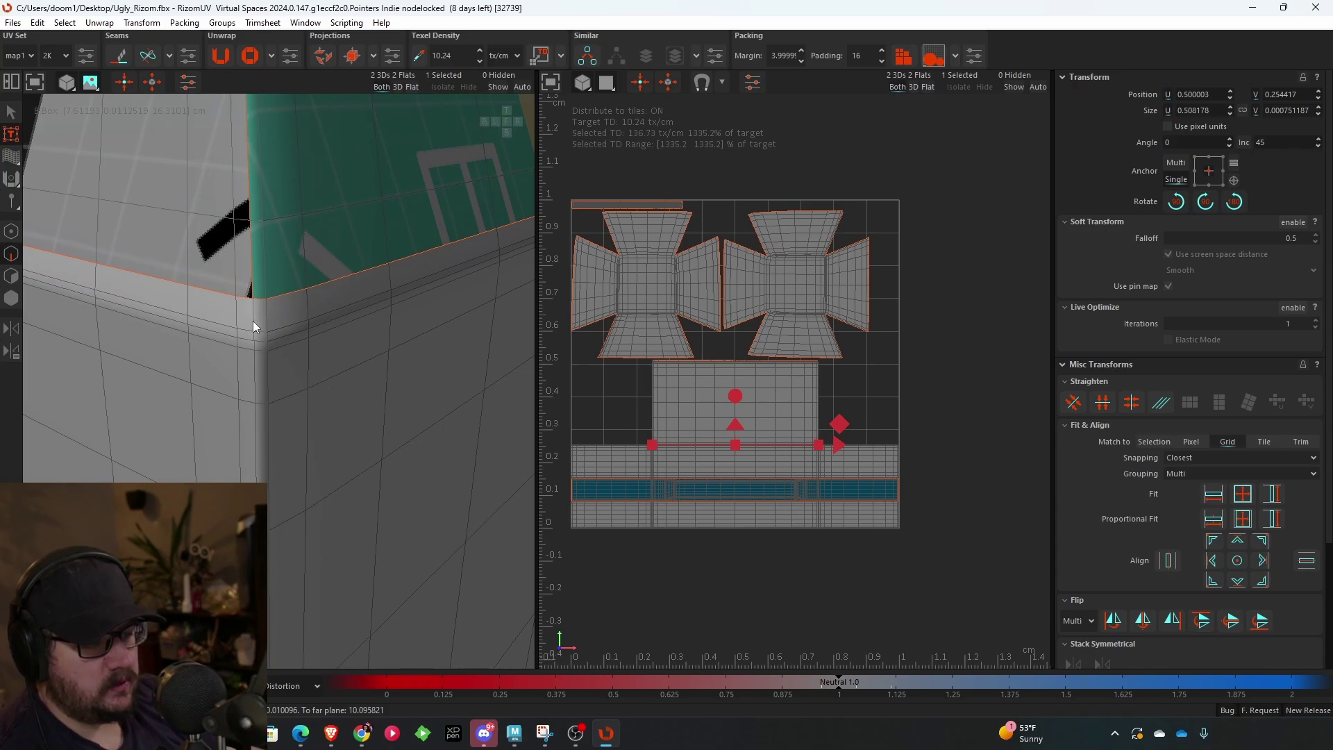
{"action": "double_click", "coordinate": [253, 321], "text": "ctrl"}
{"action": "scroll", "coordinate": [264, 361], "scroll_direction": "down", "scroll_amount": 10}
{"action": "left_click_drag", "start_coordinate": [314, 453], "coordinate": [332, 378], "text": "alt"}
{"action": "scroll", "coordinate": [416, 445], "scroll_direction": "up", "scroll_amount": 5}
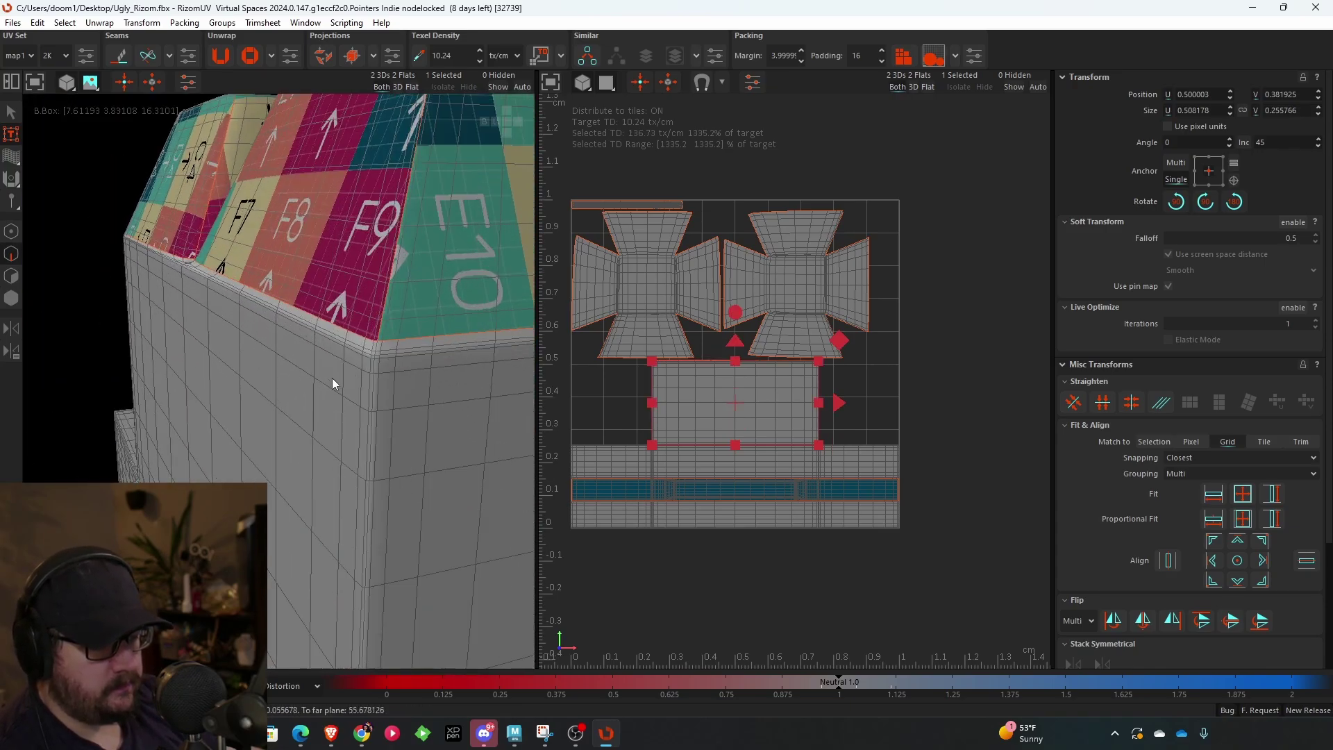
{"action": "double_click", "coordinate": [376, 344], "text": "ctrl"}
{"action": "scroll", "coordinate": [398, 429], "scroll_direction": "down", "scroll_amount": 5}
{"action": "left_click_drag", "start_coordinate": [397, 429], "coordinate": [265, 372], "text": "alt"}
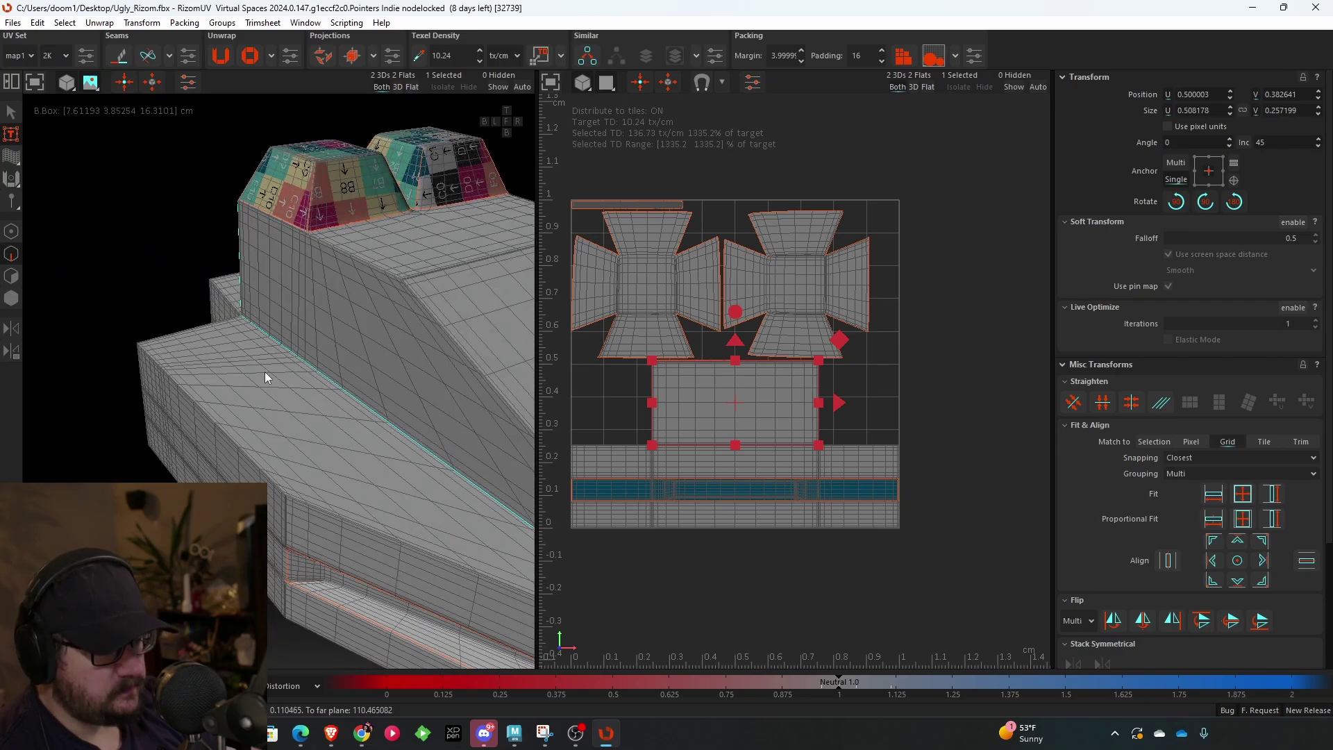
- Add the two side edge loops of the upper body's sloped front to the selection
{"action": "scroll", "coordinate": [333, 301], "scroll_direction": "up", "scroll_amount": 10}
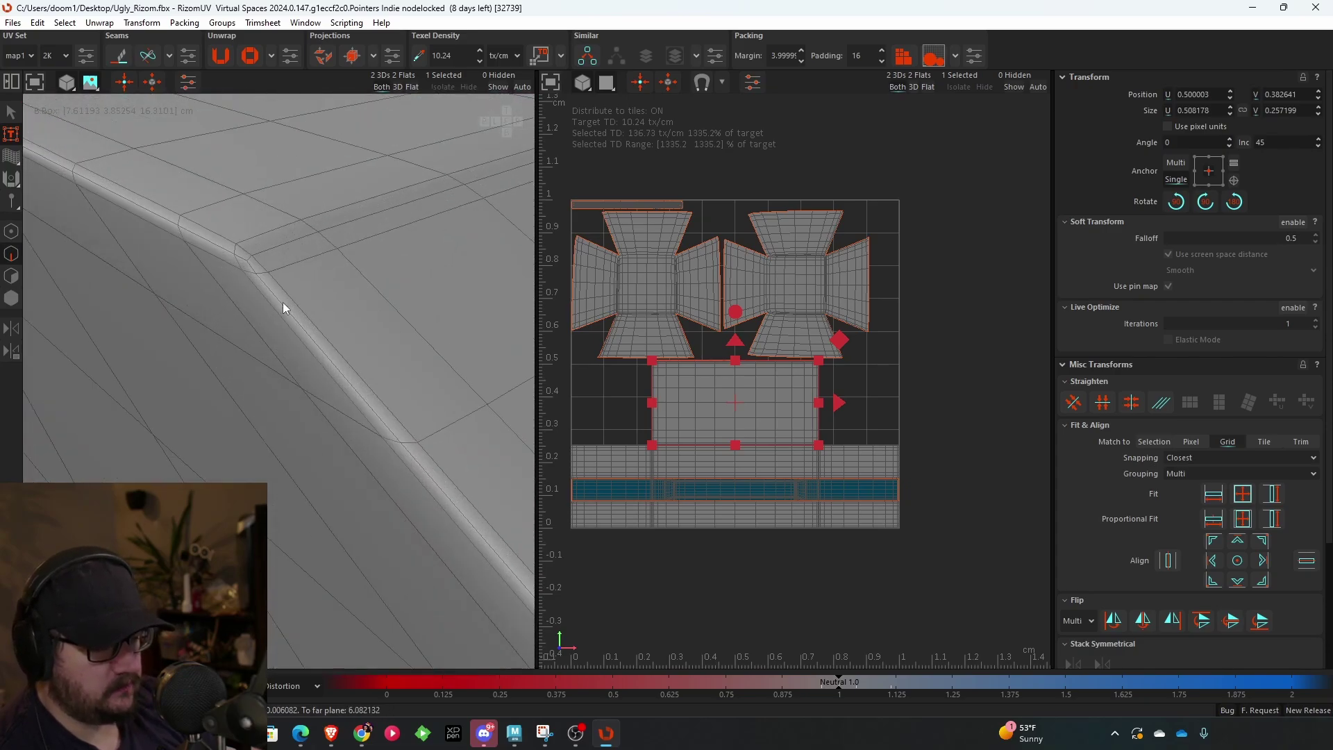
{"action": "left_click_drag", "start_coordinate": [283, 307], "coordinate": [222, 232], "text": "alt"}
{"action": "scroll", "coordinate": [214, 214], "scroll_direction": "down", "scroll_amount": 6}
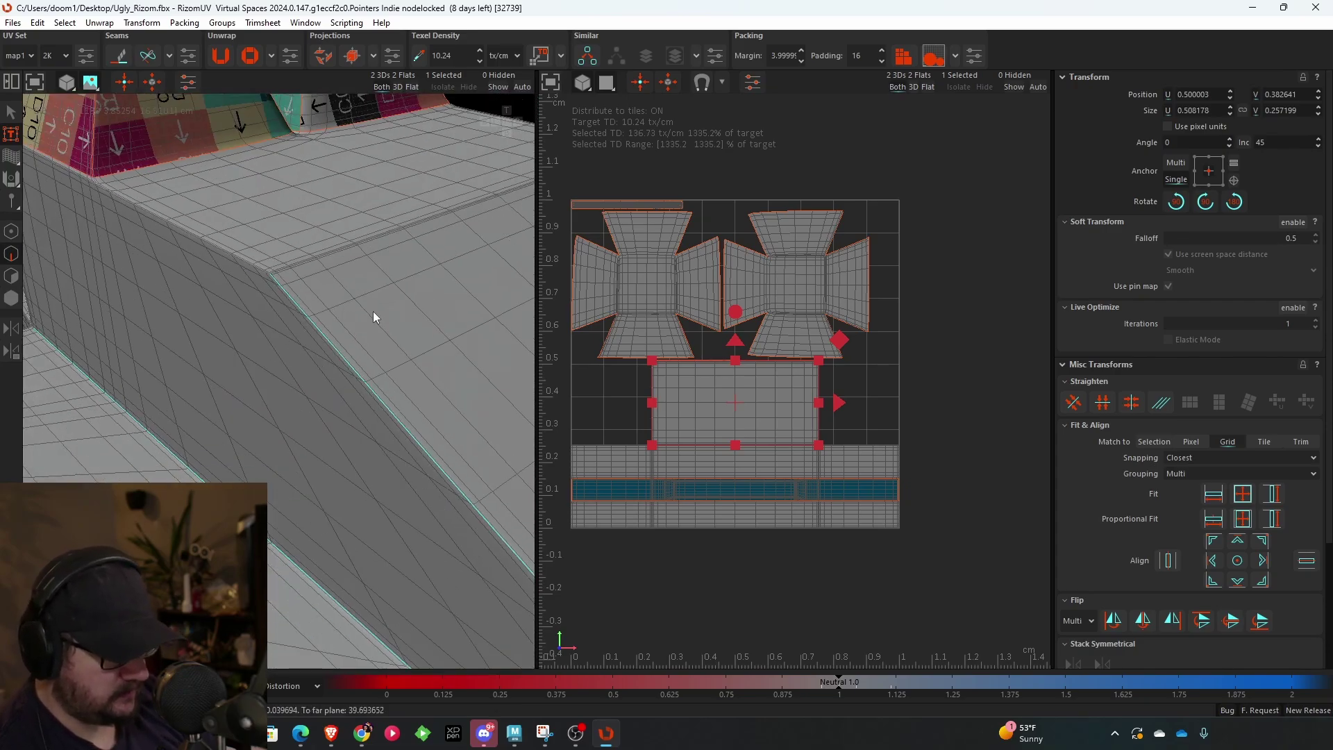
{"action": "left_click_drag", "start_coordinate": [373, 311], "coordinate": [456, 356], "text": "alt"}
{"action": "scroll", "coordinate": [464, 361], "scroll_direction": "up", "scroll_amount": 7}
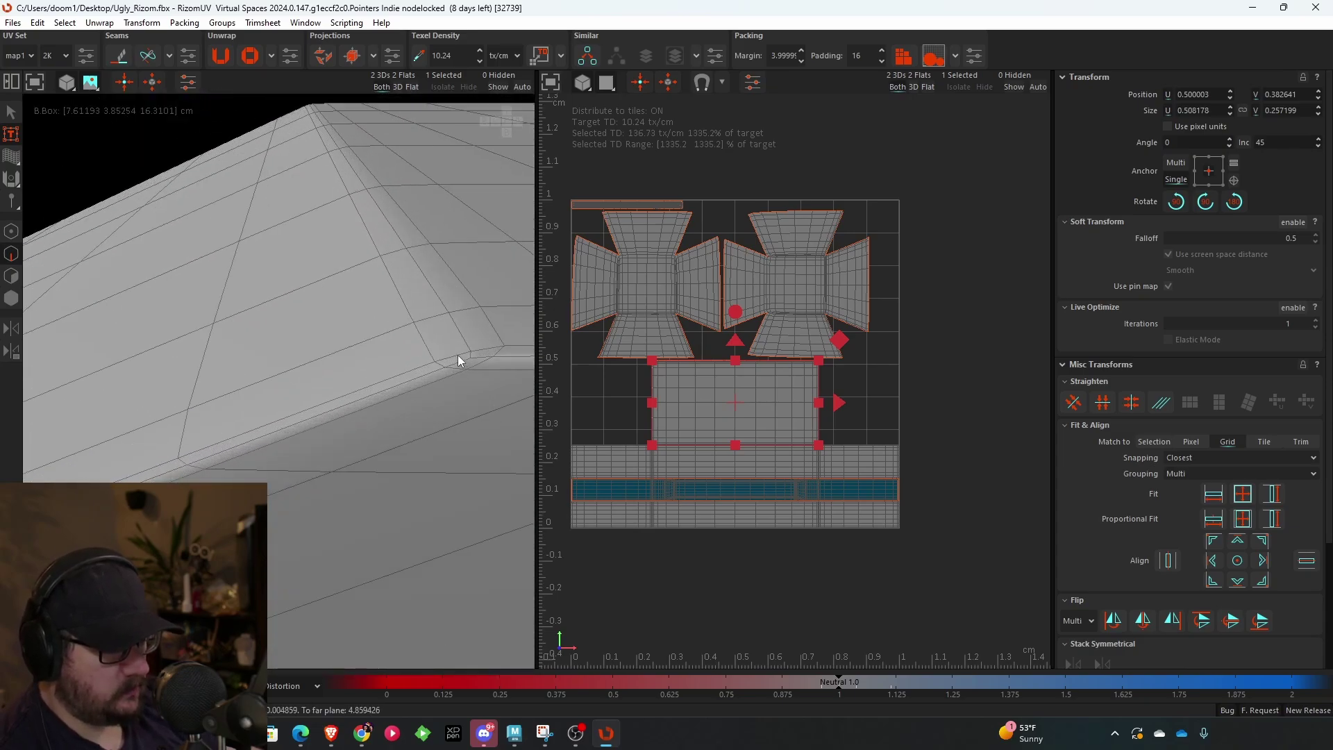
{"action": "double_click", "coordinate": [461, 361]}
{"action": "scroll", "coordinate": [451, 389], "scroll_direction": "down", "scroll_amount": 4}
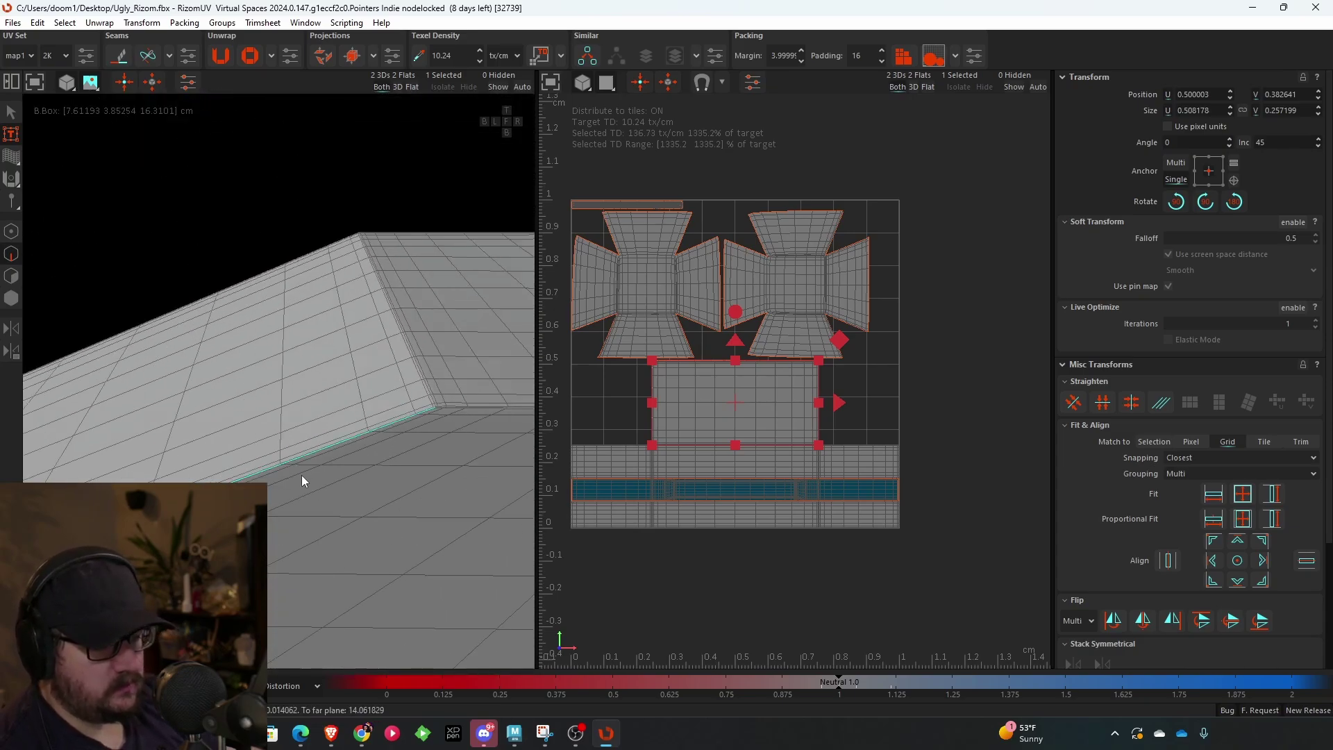
- Cut the mesh along the selected crease, corner and slope edges to separate the upper body from the base
{"action": "left_click_drag", "start_coordinate": [301, 475], "coordinate": [394, 416], "text": "alt"}
{"action": "scroll", "coordinate": [381, 381], "scroll_direction": "down", "scroll_amount": 5}
{"action": "scroll", "coordinate": [420, 373], "scroll_direction": "down", "scroll_amount": 4}
{"action": "left_click_drag", "start_coordinate": [420, 373], "coordinate": [409, 390], "text": "alt"}
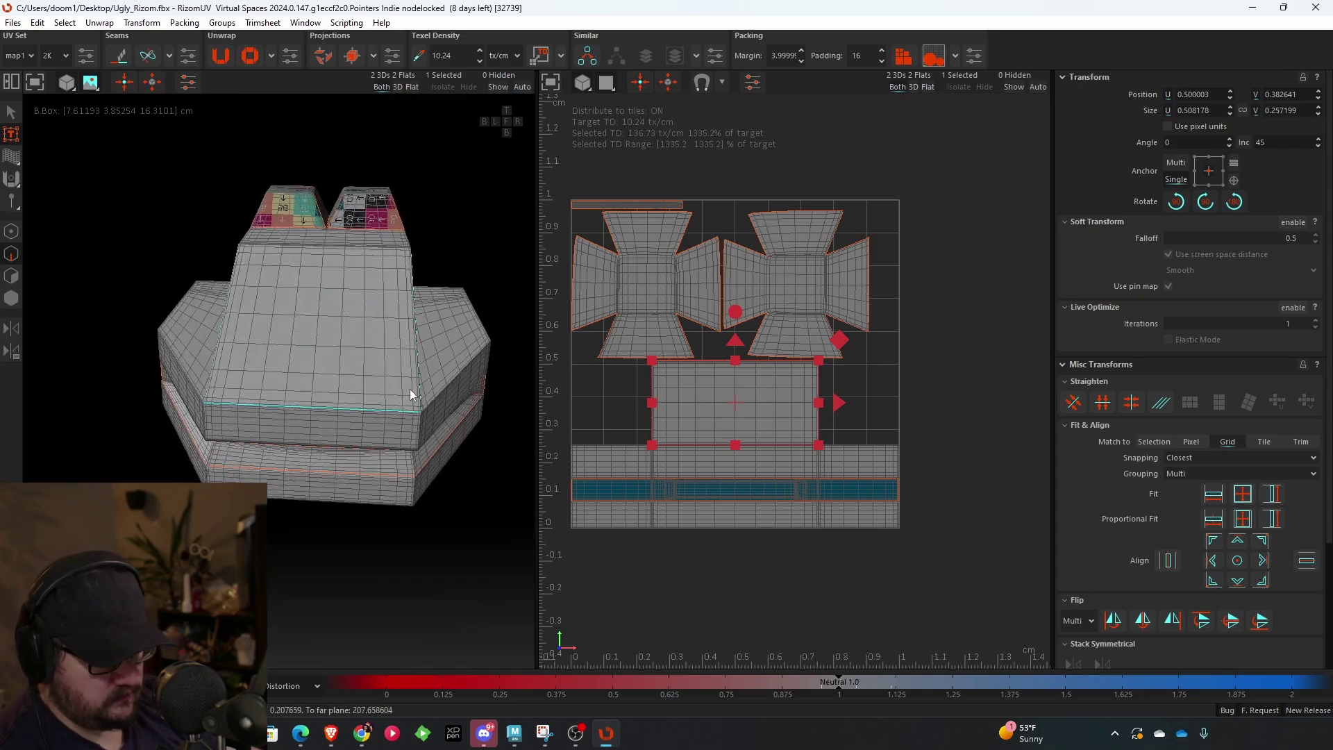
{"action": "key", "text": "c"}
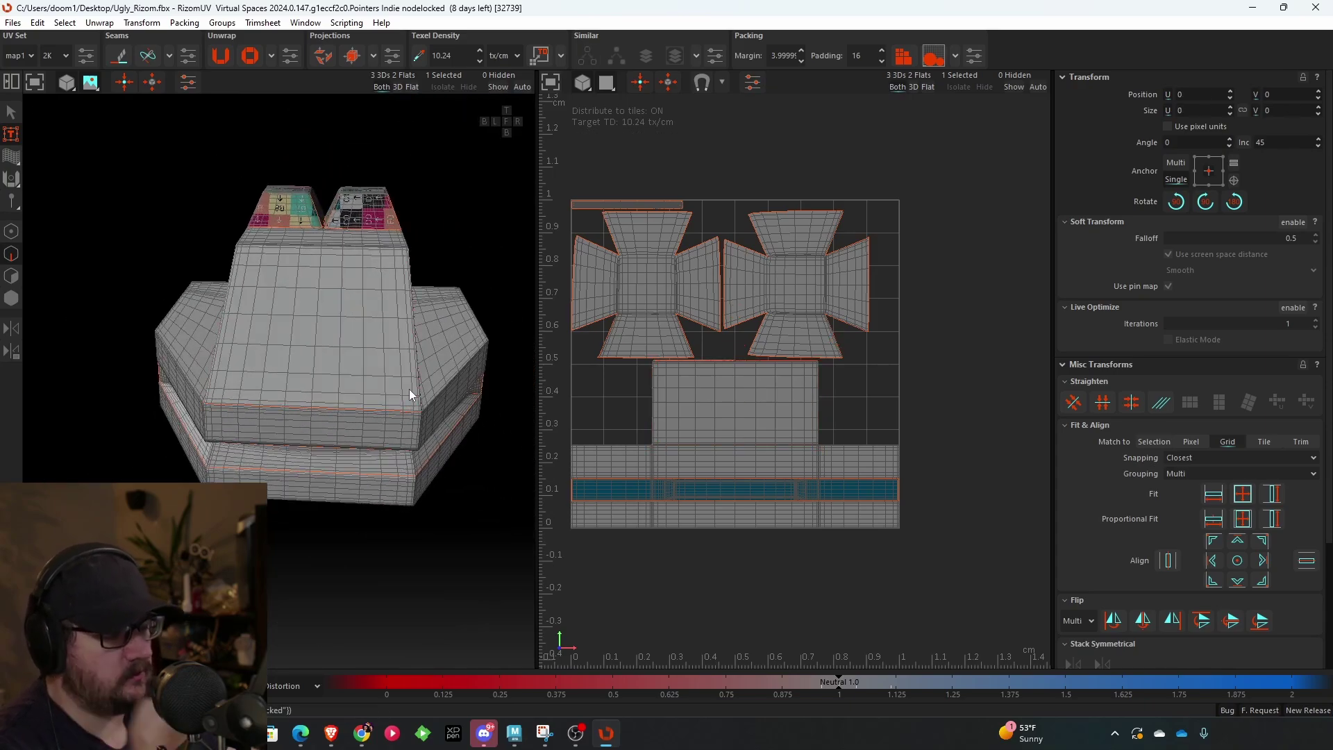
- Select the edge loop along the underside's rim at the front of the base
{"action": "scroll", "coordinate": [410, 389], "scroll_direction": "up", "scroll_amount": 3}
{"action": "left_click_drag", "start_coordinate": [409, 388], "coordinate": [376, 280], "text": "alt"}
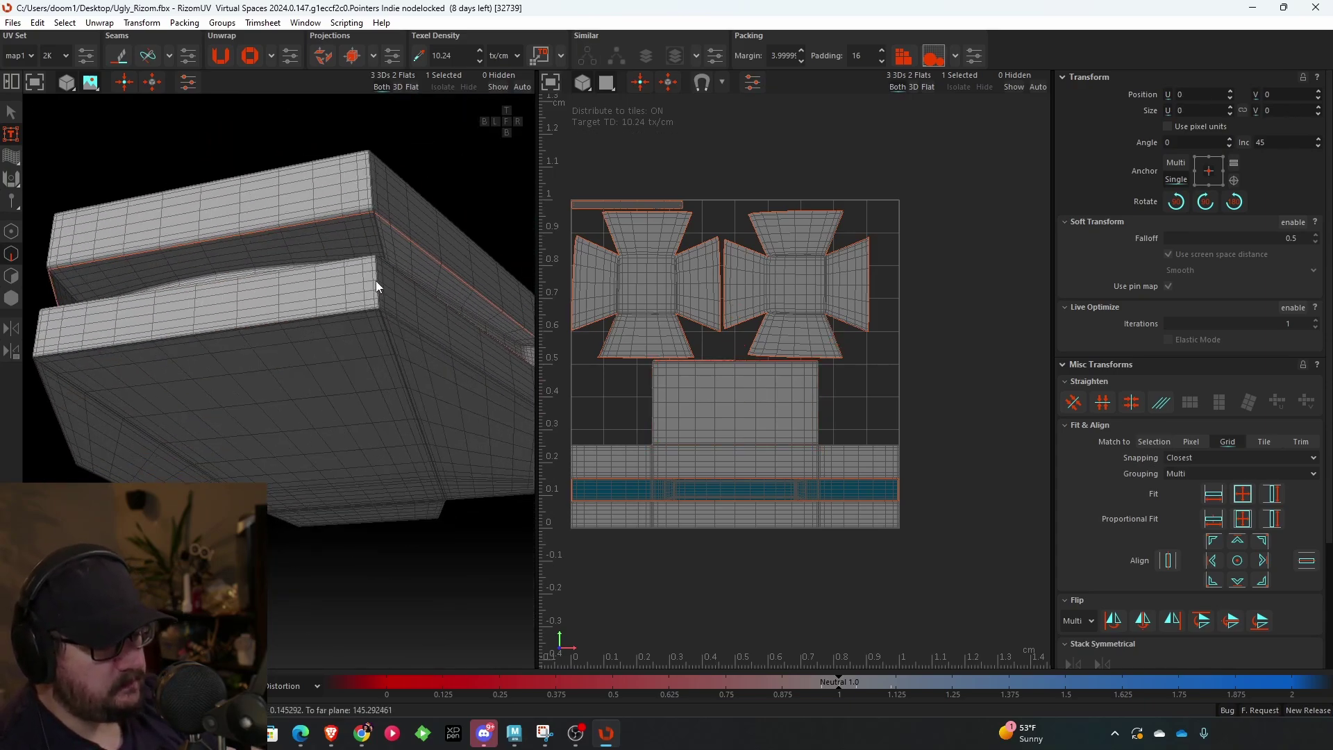
{"action": "scroll", "coordinate": [381, 297], "scroll_direction": "up", "scroll_amount": 5}
{"action": "double_click", "coordinate": [340, 230]}
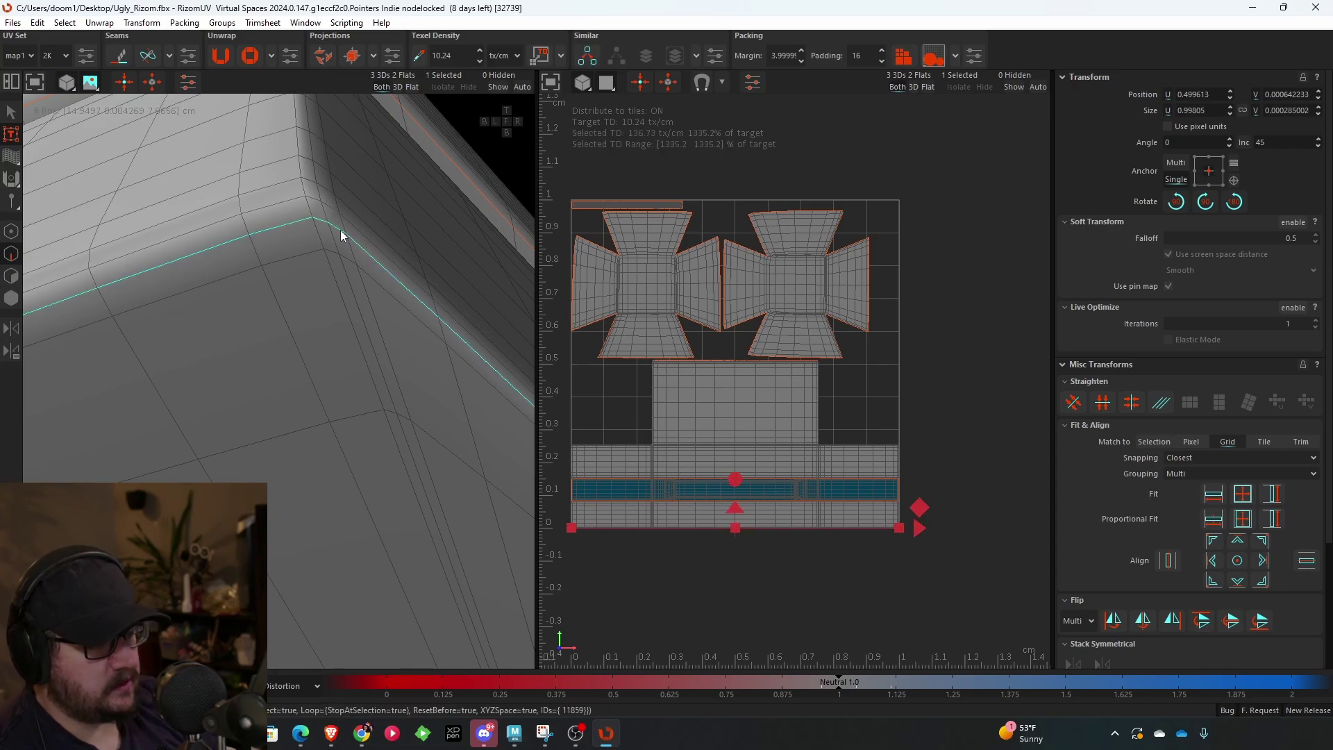
- Add the adjoining edge loop along the underside's rim on the other side of the base to the selection
{"action": "scroll", "coordinate": [388, 463], "scroll_direction": "down", "scroll_amount": 10}
{"action": "middle_click_drag", "start_coordinate": [382, 498], "coordinate": [377, 385], "text": "alt"}
{"action": "left_click_drag", "start_coordinate": [377, 386], "coordinate": [298, 377], "text": "alt"}
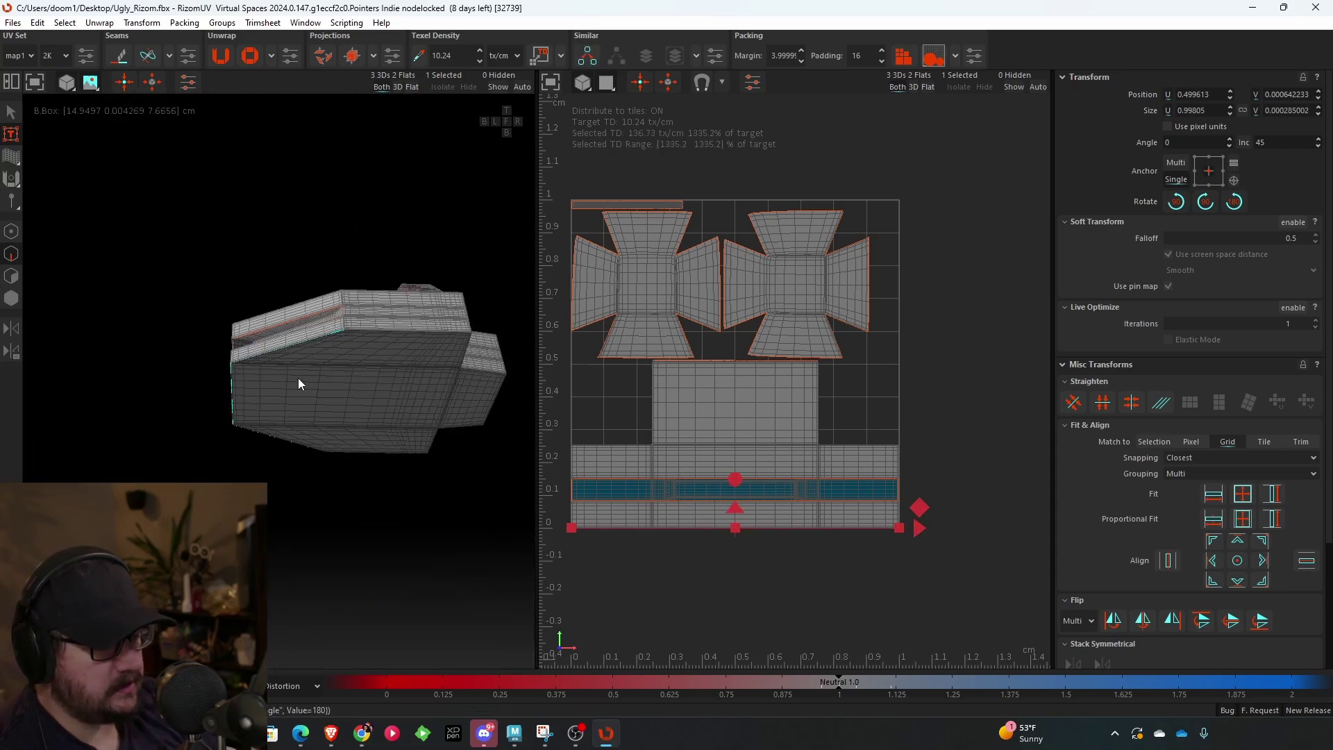
{"action": "scroll", "coordinate": [297, 378], "scroll_direction": "up", "scroll_amount": 6}
{"action": "left_click_drag", "start_coordinate": [193, 389], "coordinate": [249, 327], "text": "alt"}
{"action": "scroll", "coordinate": [349, 177], "scroll_direction": "down", "scroll_amount": 2}
{"action": "double_click", "coordinate": [362, 173], "text": "ctrl"}
{"action": "scroll", "coordinate": [417, 313], "scroll_direction": "down", "scroll_amount": 5}
{"action": "scroll", "coordinate": [243, 327], "scroll_direction": "up", "scroll_amount": 2}
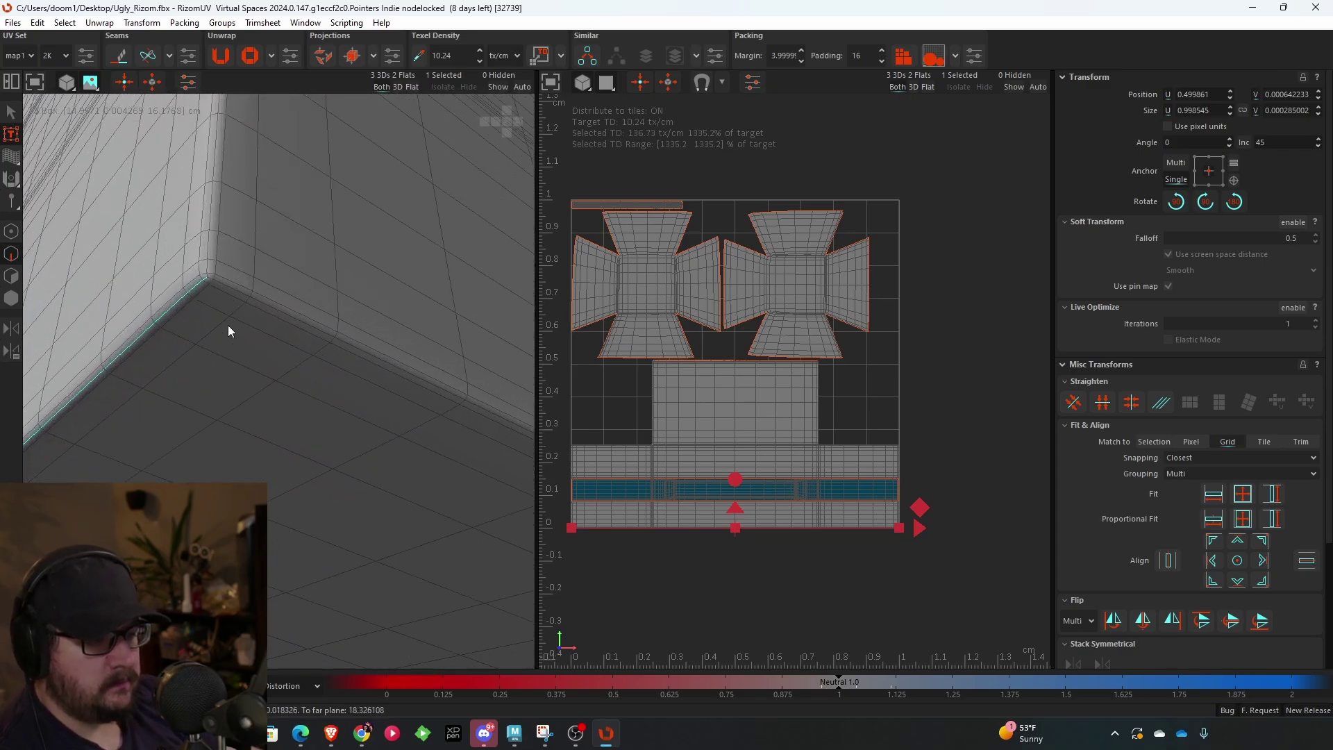
- Extend the edge selection along the underside's rim onto the rear box and around its first bottom corner
{"action": "scroll", "coordinate": [231, 289], "scroll_direction": "down", "scroll_amount": 2}
{"action": "left_click_drag", "start_coordinate": [334, 411], "coordinate": [264, 348], "text": "alt"}
{"action": "left_click", "coordinate": [261, 331]}
{"action": "right_click_drag", "start_coordinate": [264, 348], "coordinate": [386, 345], "text": "alt"}
{"action": "left_click_drag", "start_coordinate": [386, 344], "coordinate": [376, 307], "text": "alt"}
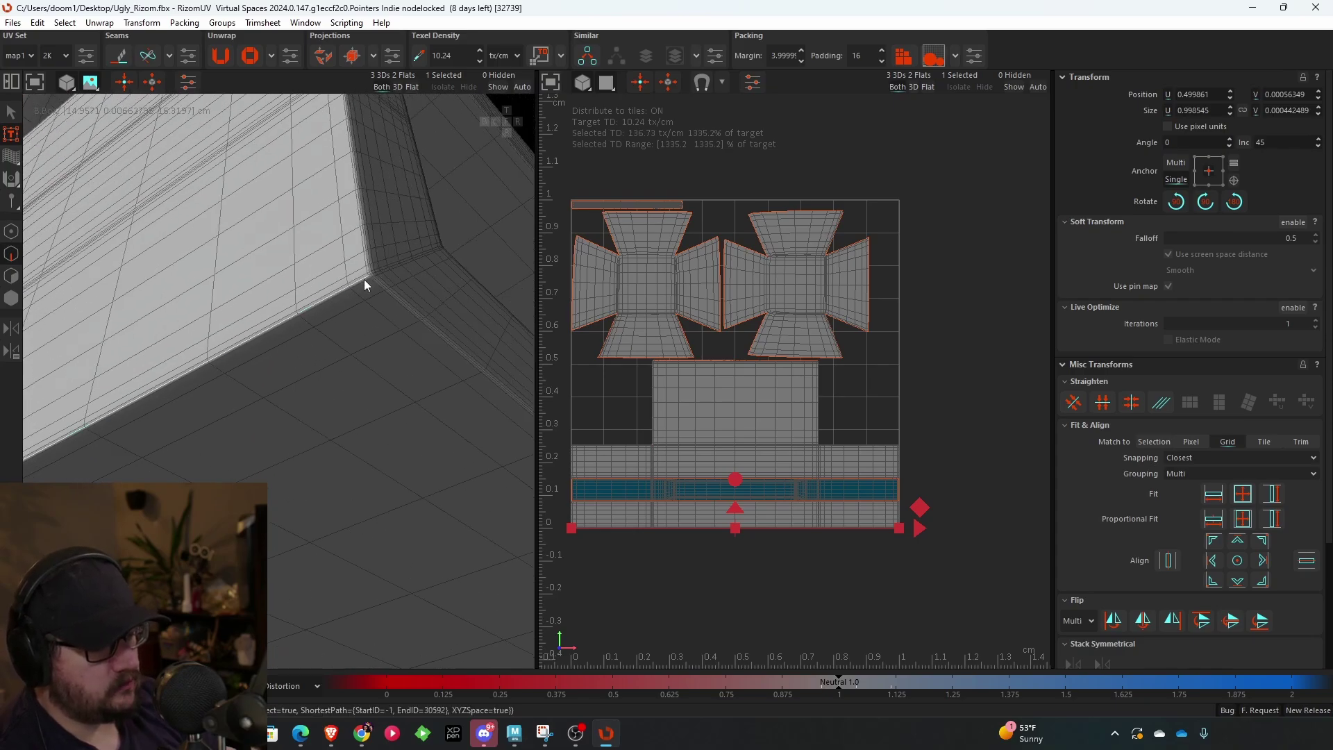
{"action": "mouse_move", "coordinate": [364, 279]}
{"action": "right_mouse_down", "text": "alt"}
{"action": "mouse_move", "coordinate": [398, 263]}
{"action": "mouse_move", "coordinate": [385, 264]}
{"action": "right_mouse_up", "text": "alt"}
{"action": "left_click", "coordinate": [378, 265], "text": "ctrl"}
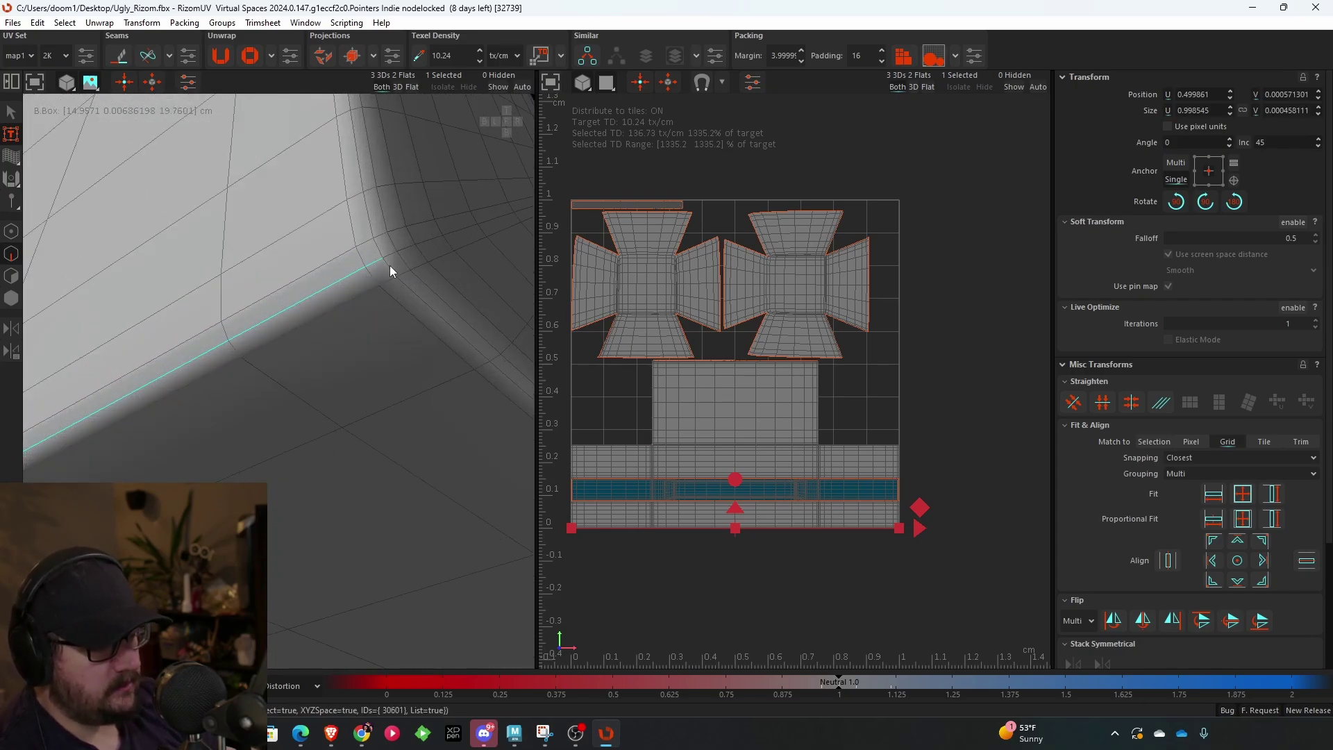
{"action": "left_click", "coordinate": [389, 266], "text": "ctrl"}
- Continue the edge selection along the rear box's bottom edge and around its opposite corner
{"action": "left_click_drag", "start_coordinate": [389, 265], "coordinate": [217, 309], "text": "alt"}
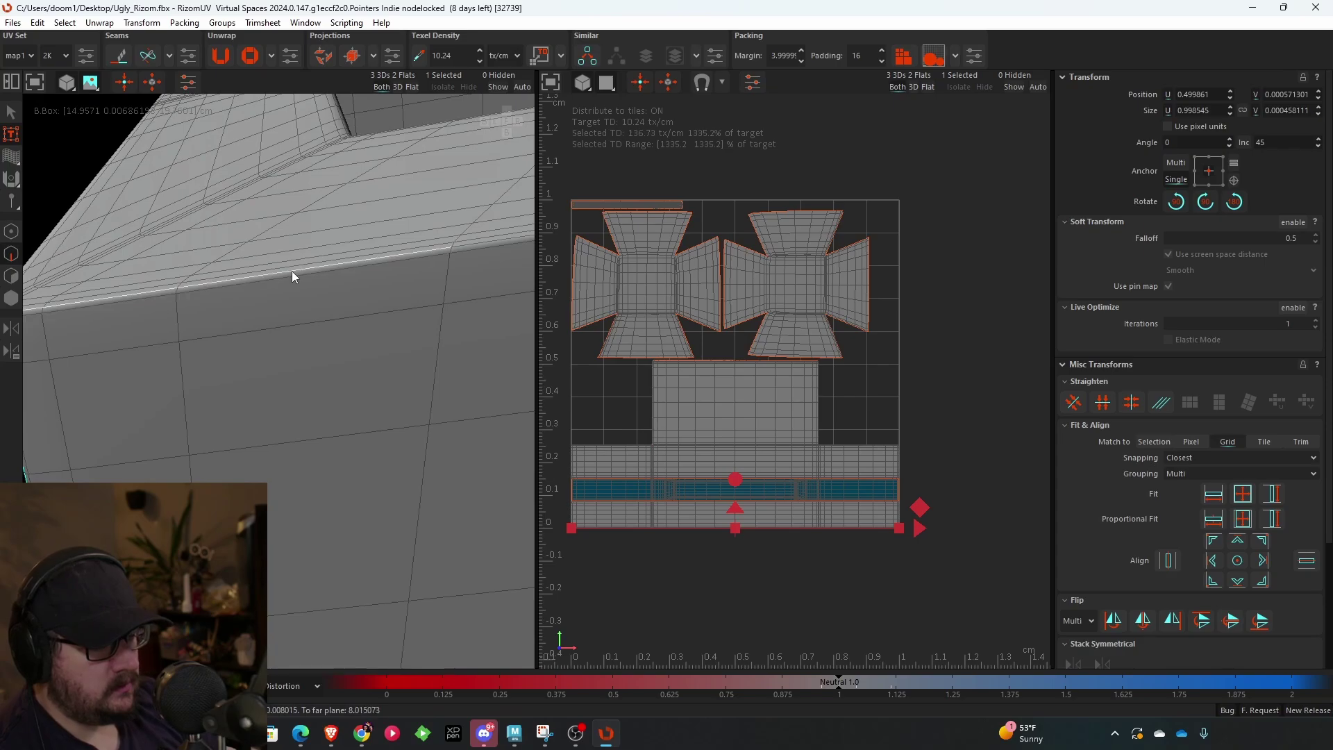
{"action": "left_click_drag", "start_coordinate": [291, 271], "coordinate": [359, 308], "text": "alt"}
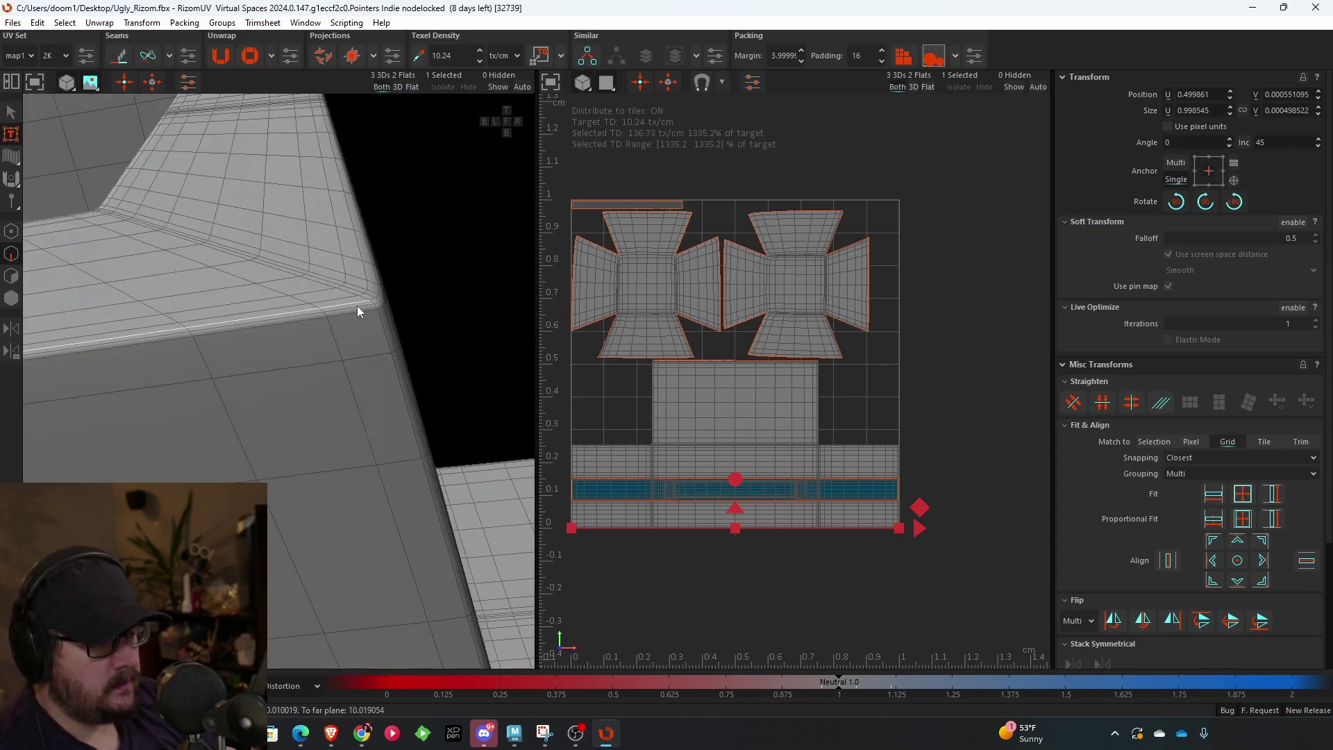
{"action": "left_click", "coordinate": [377, 311]}
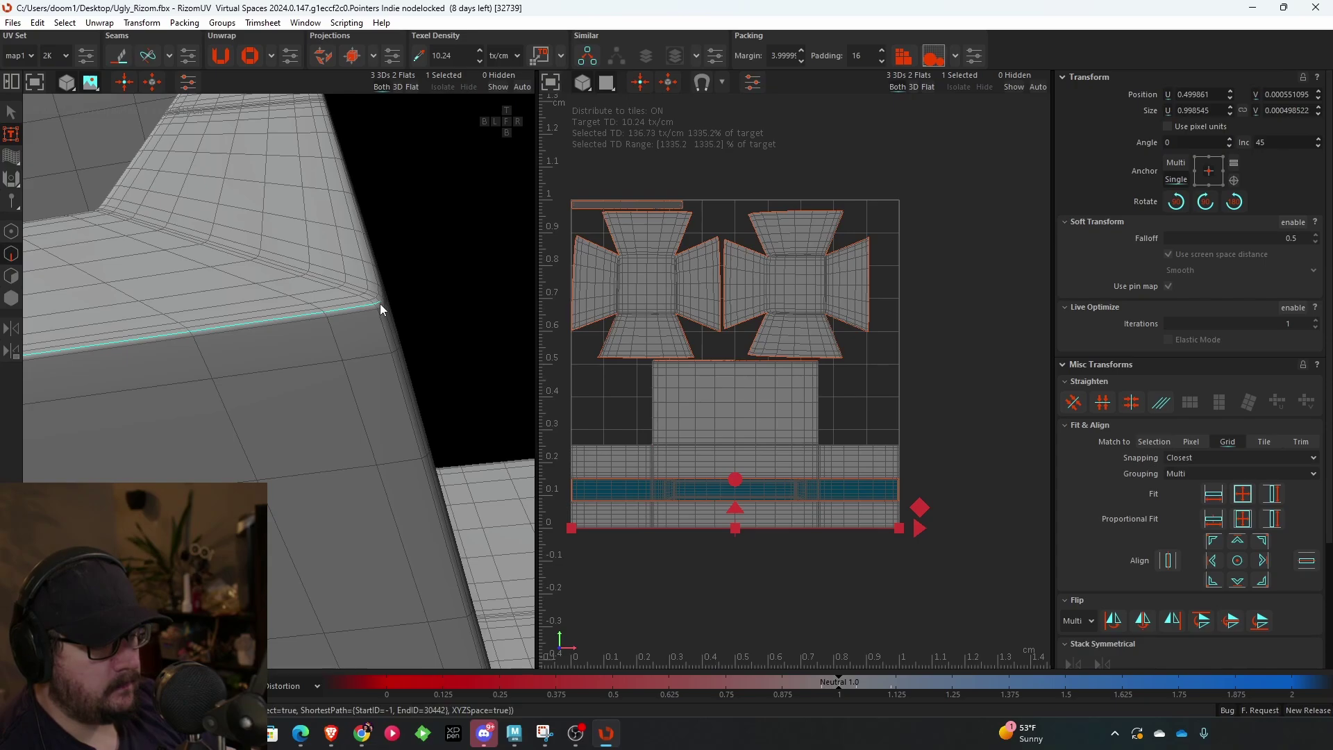
{"action": "left_click_drag", "start_coordinate": [387, 307], "coordinate": [357, 285], "text": "alt"}
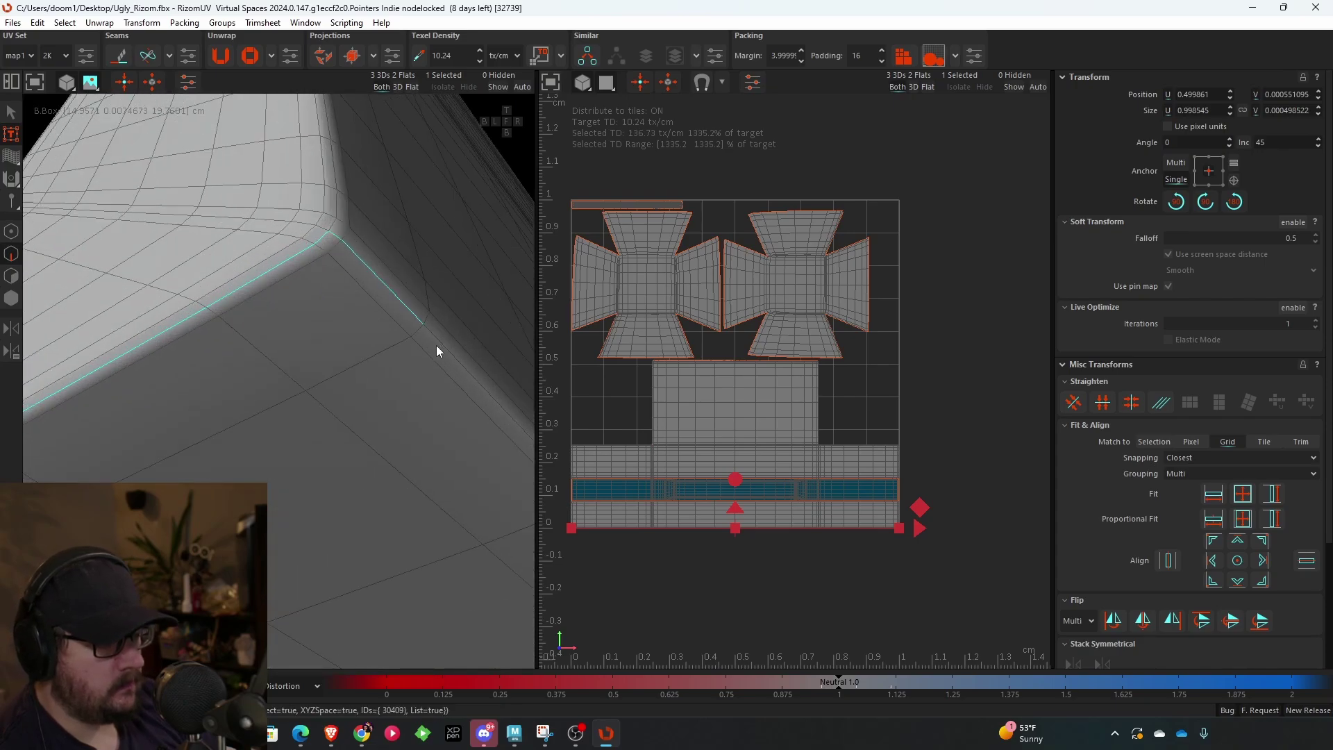
- Add the remaining edge loops of the underside's rim and cut the mesh along the selection to separate the underside
{"action": "left_click_drag", "start_coordinate": [435, 344], "coordinate": [386, 500], "text": "alt"}
{"action": "double_click", "coordinate": [285, 467], "text": "ctrl"}
{"action": "double_click", "coordinate": [261, 327], "text": "ctrl"}
{"action": "key", "text": "c"}
- Select the inner rim edge loop of the rear box's opening and add its interior edges to the selection
{"action": "double_click", "coordinate": [120, 372]}
{"action": "scroll", "coordinate": [208, 336], "scroll_direction": "down", "scroll_amount": 5}
{"action": "scroll", "coordinate": [339, 460], "scroll_direction": "up", "scroll_amount": 3}
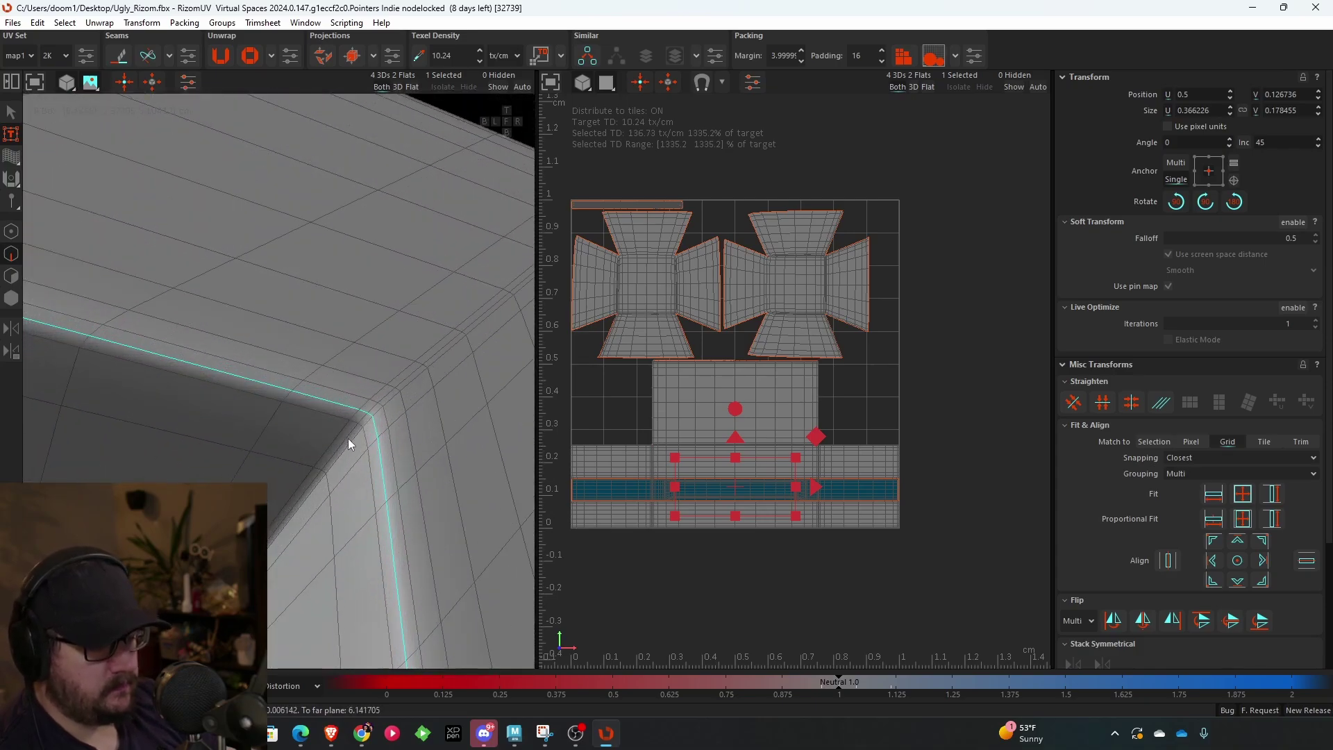
{"action": "double_click", "coordinate": [348, 438], "text": "ctrl"}
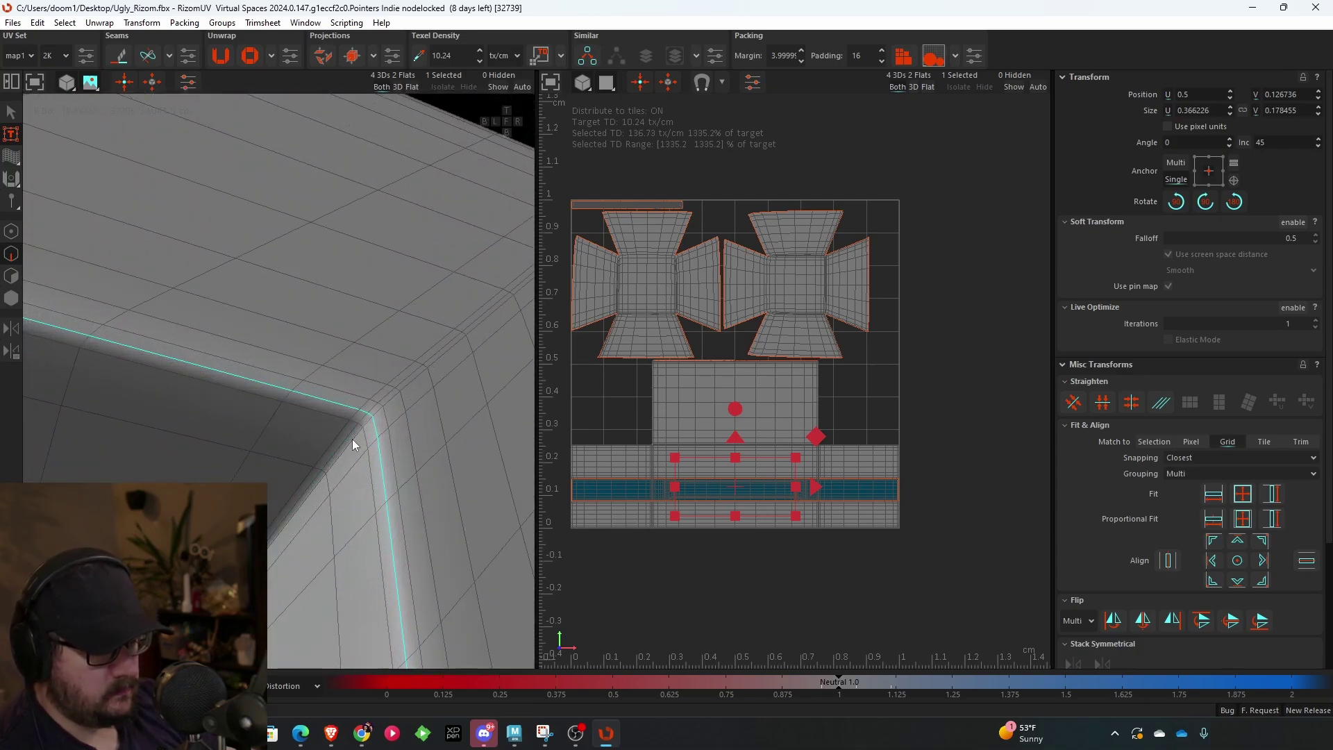
{"action": "scroll", "coordinate": [298, 568], "scroll_direction": "down", "scroll_amount": 3}
{"action": "left_click_drag", "start_coordinate": [298, 568], "coordinate": [373, 476], "text": "alt"}
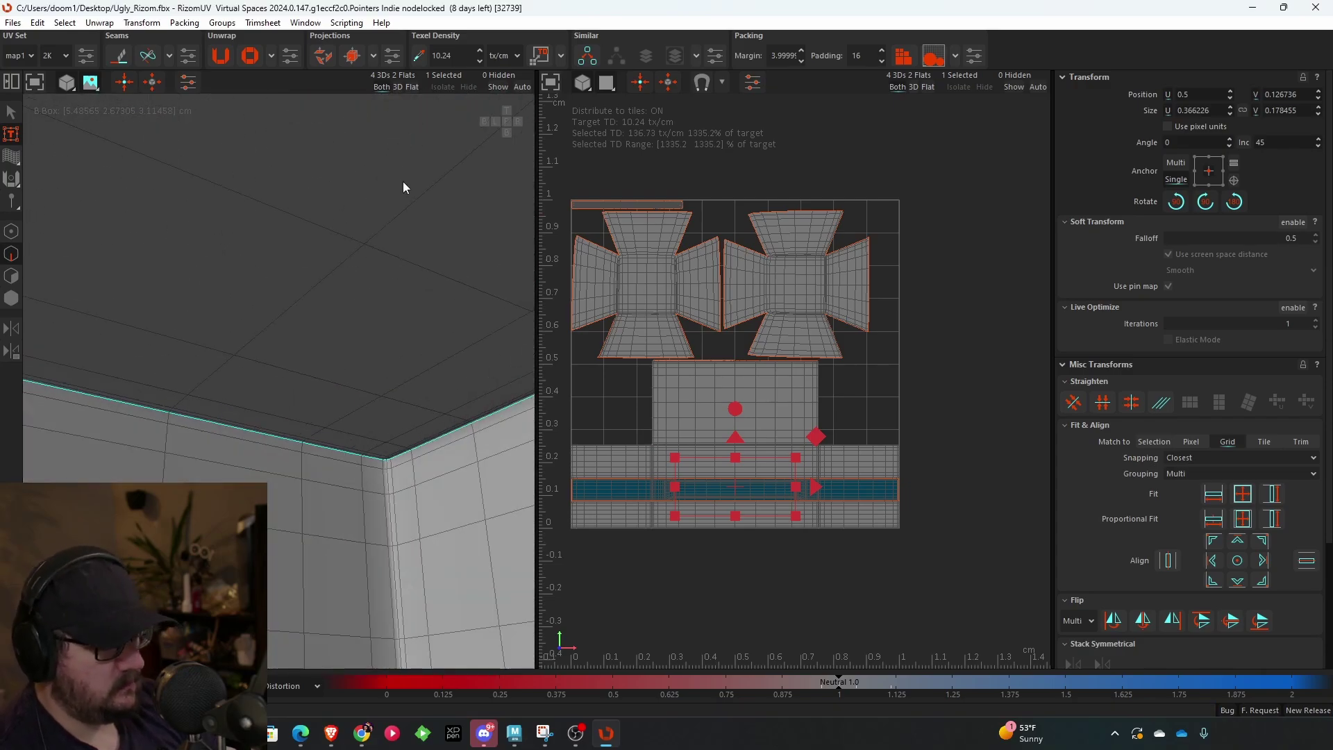
{"action": "middle_click_drag", "start_coordinate": [329, 491], "coordinate": [256, 449], "text": "alt"}
{"action": "scroll", "coordinate": [303, 452], "scroll_direction": "up", "scroll_amount": 5}
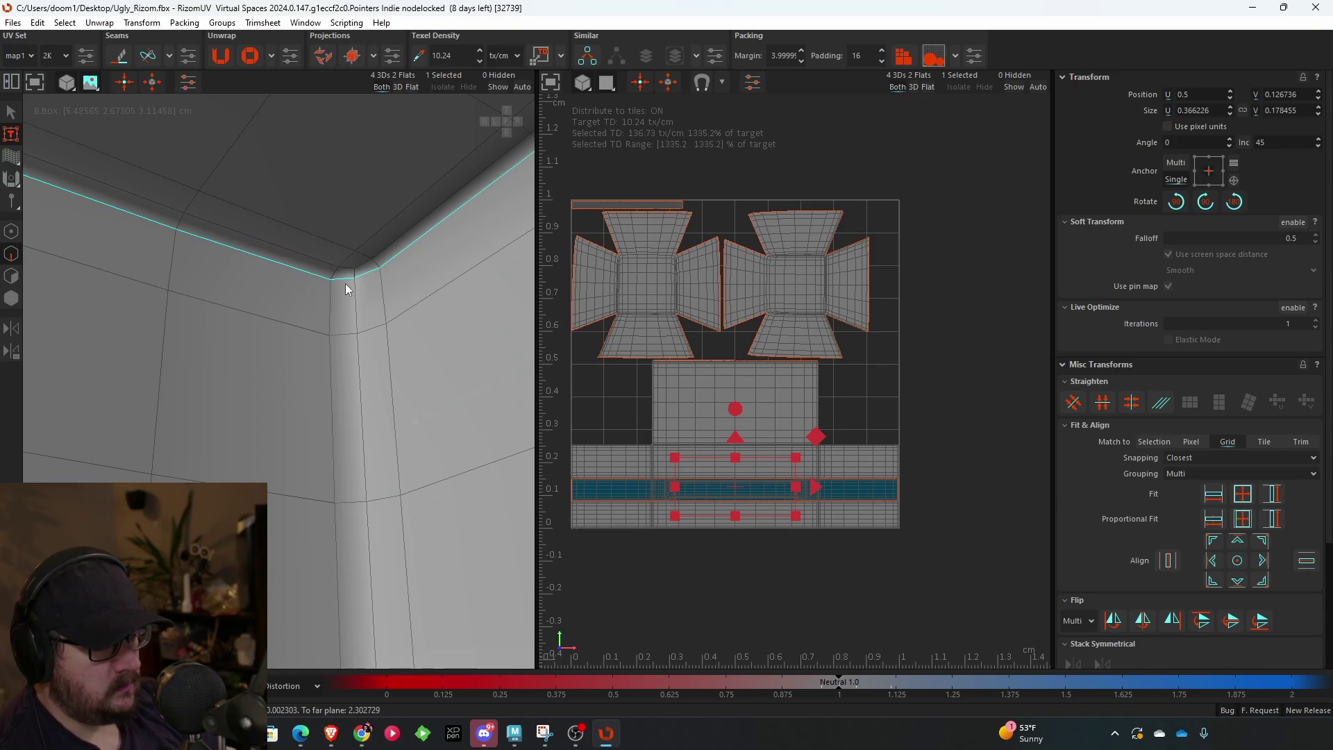
- Check the opening's interior corners and cut the mesh along the selected edges to separate the rear box's interior
{"action": "right_click_drag", "start_coordinate": [361, 262], "coordinate": [206, 377], "text": "alt"}
{"action": "left_click_drag", "start_coordinate": [206, 376], "coordinate": [826, 396], "text": "alt"}
{"action": "right_click_drag", "start_coordinate": [506, 411], "coordinate": [282, 430], "text": "alt"}
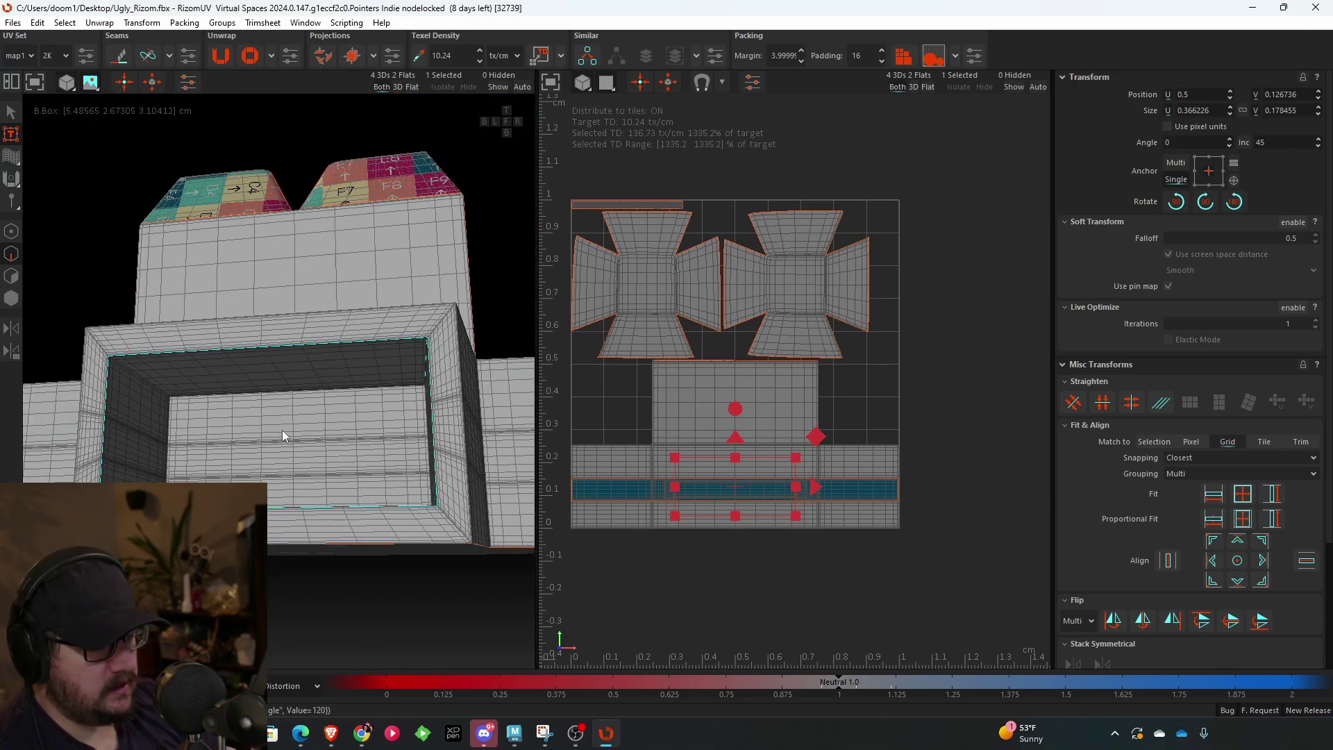
{"action": "left_click_drag", "start_coordinate": [281, 430], "coordinate": [307, 350], "text": "alt"}
{"action": "mouse_move", "coordinate": [307, 350]}
{"action": "right_mouse_down", "text": "alt"}
{"action": "mouse_move", "coordinate": [282, 388]}
{"action": "mouse_move", "coordinate": [317, 361]}
{"action": "right_mouse_up", "text": "alt"}
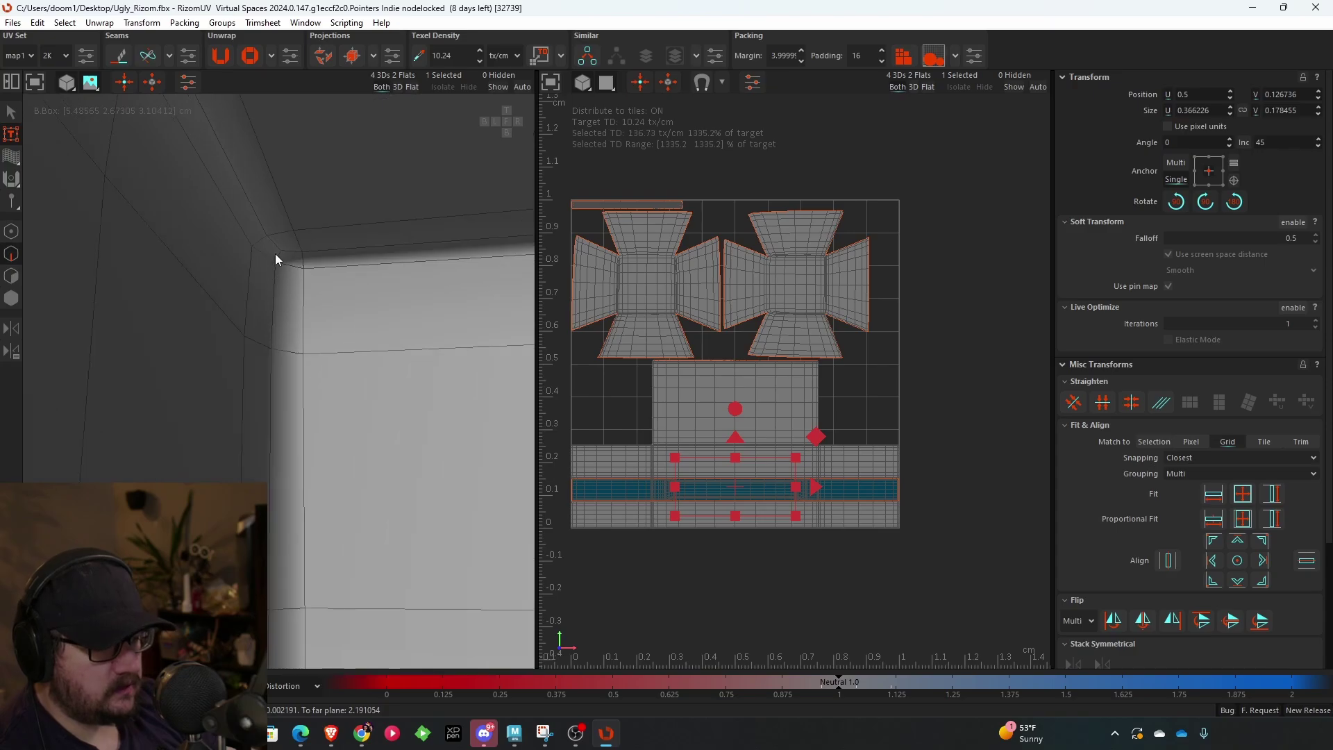
{"action": "right_click_drag", "start_coordinate": [280, 248], "coordinate": [325, 368], "text": "alt"}
{"action": "left_click_drag", "start_coordinate": [324, 363], "coordinate": [417, 402], "text": "alt"}
{"action": "key", "text": "c"}
{"action": "scroll", "coordinate": [336, 392], "scroll_direction": "down", "scroll_amount": 3}
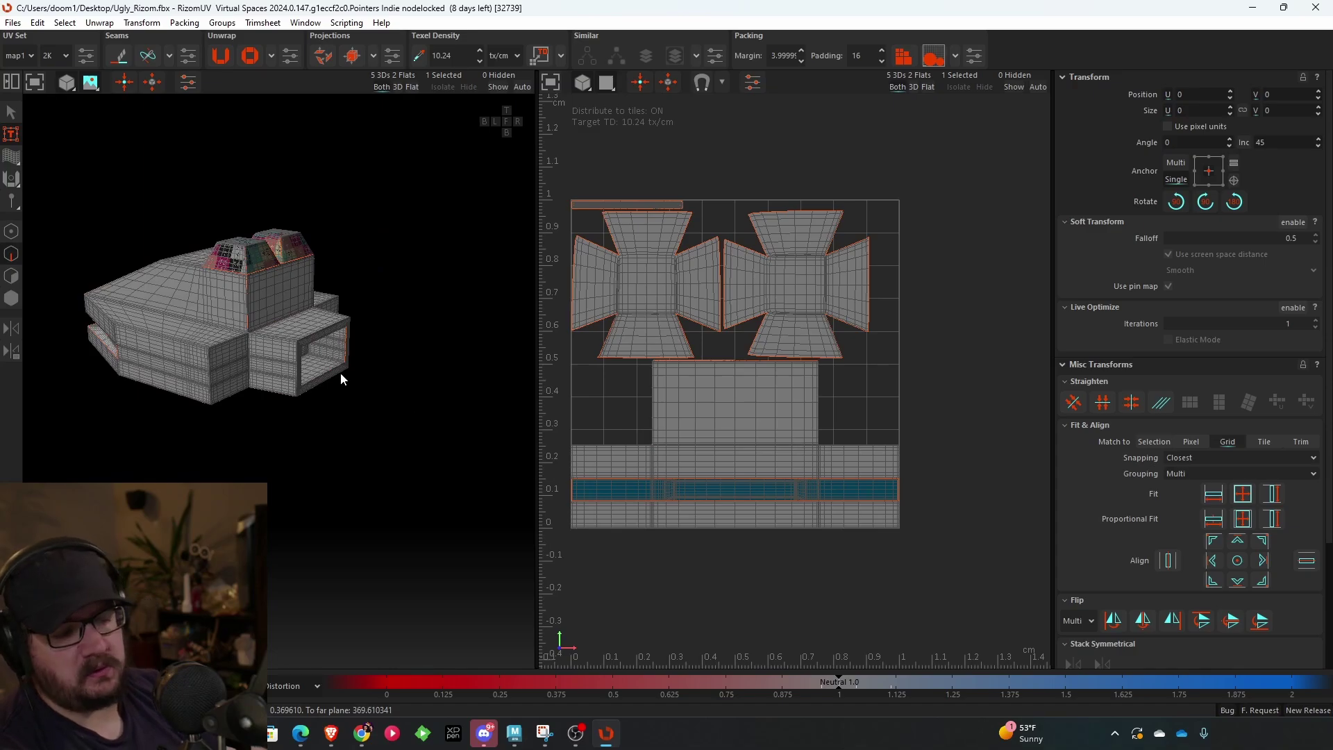
- In island mode, select all islands of the mesh and unfold them
{"action": "left_click_drag", "start_coordinate": [340, 377], "coordinate": [373, 348], "text": "alt"}
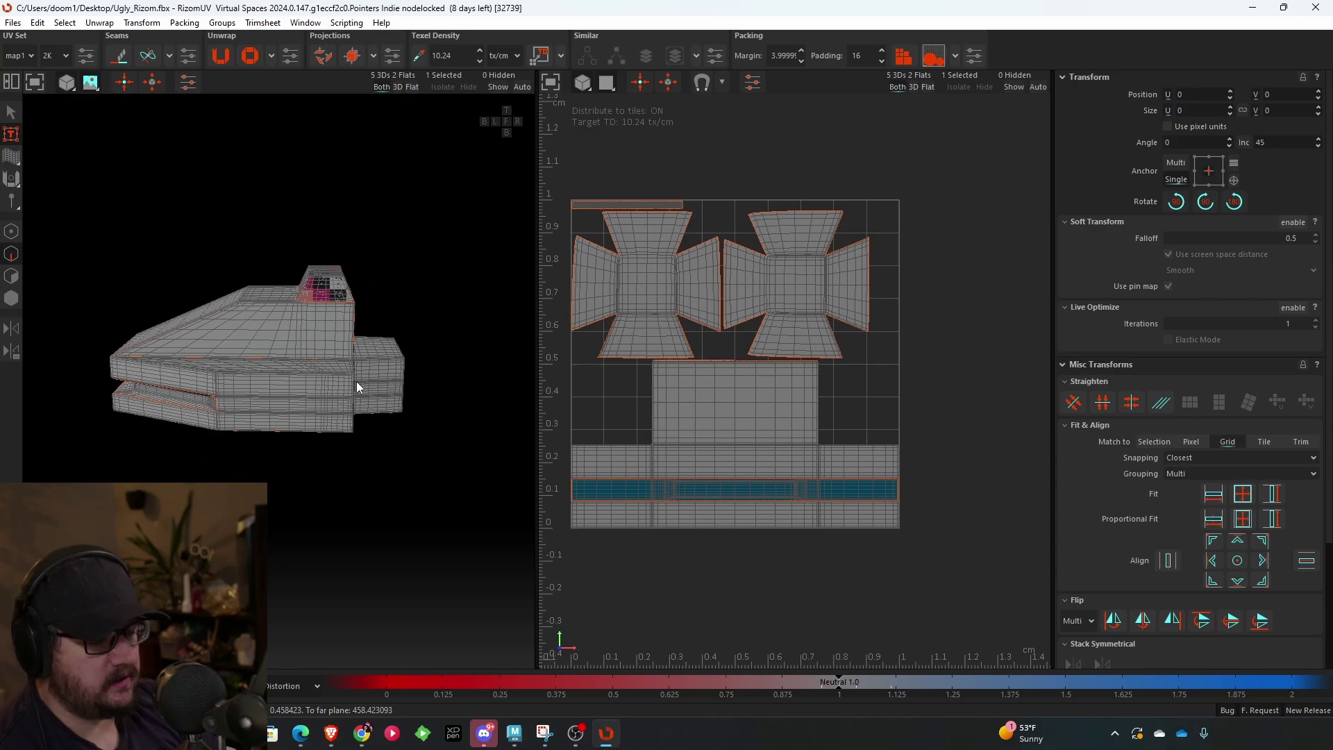
{"action": "left_click_drag", "start_coordinate": [356, 387], "coordinate": [301, 432], "text": "alt"}
{"action": "left_click_drag", "start_coordinate": [291, 294], "coordinate": [239, 236], "text": "alt"}
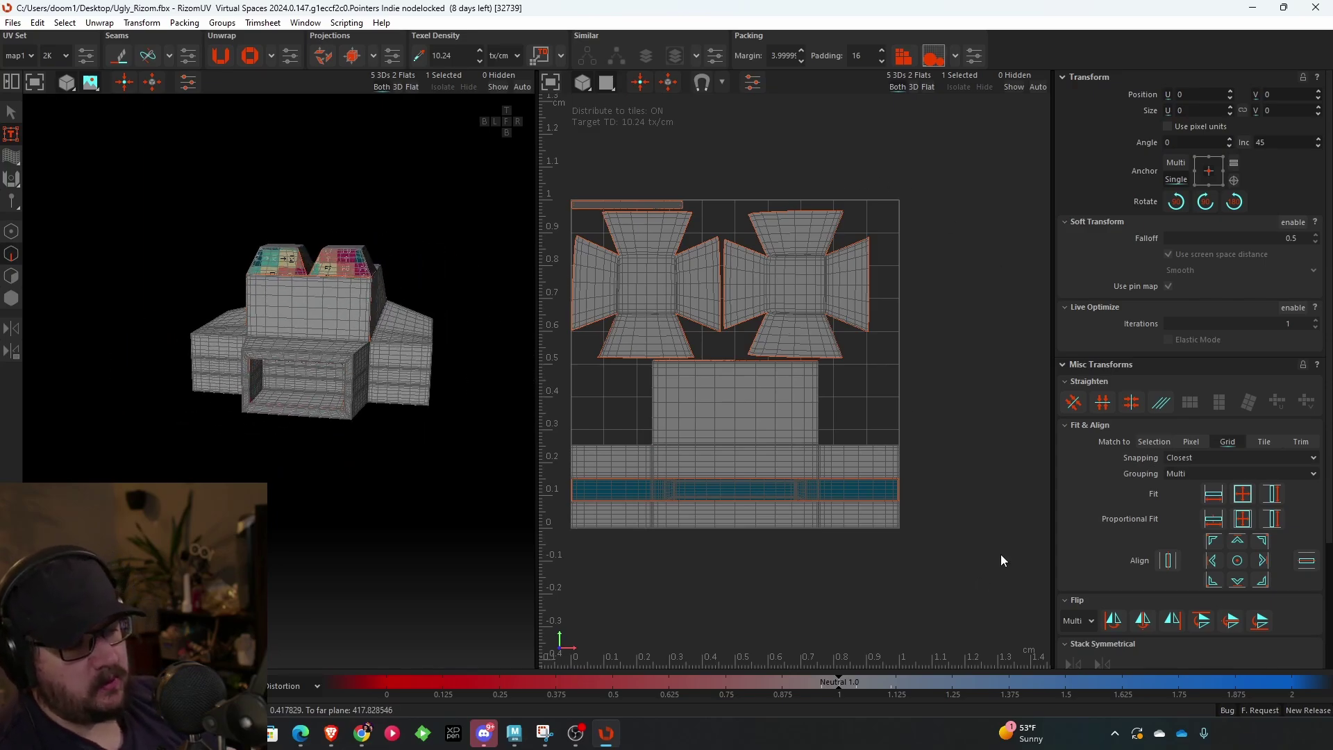
{"action": "left_click_drag", "start_coordinate": [188, 310], "coordinate": [481, 265], "text": "alt"}
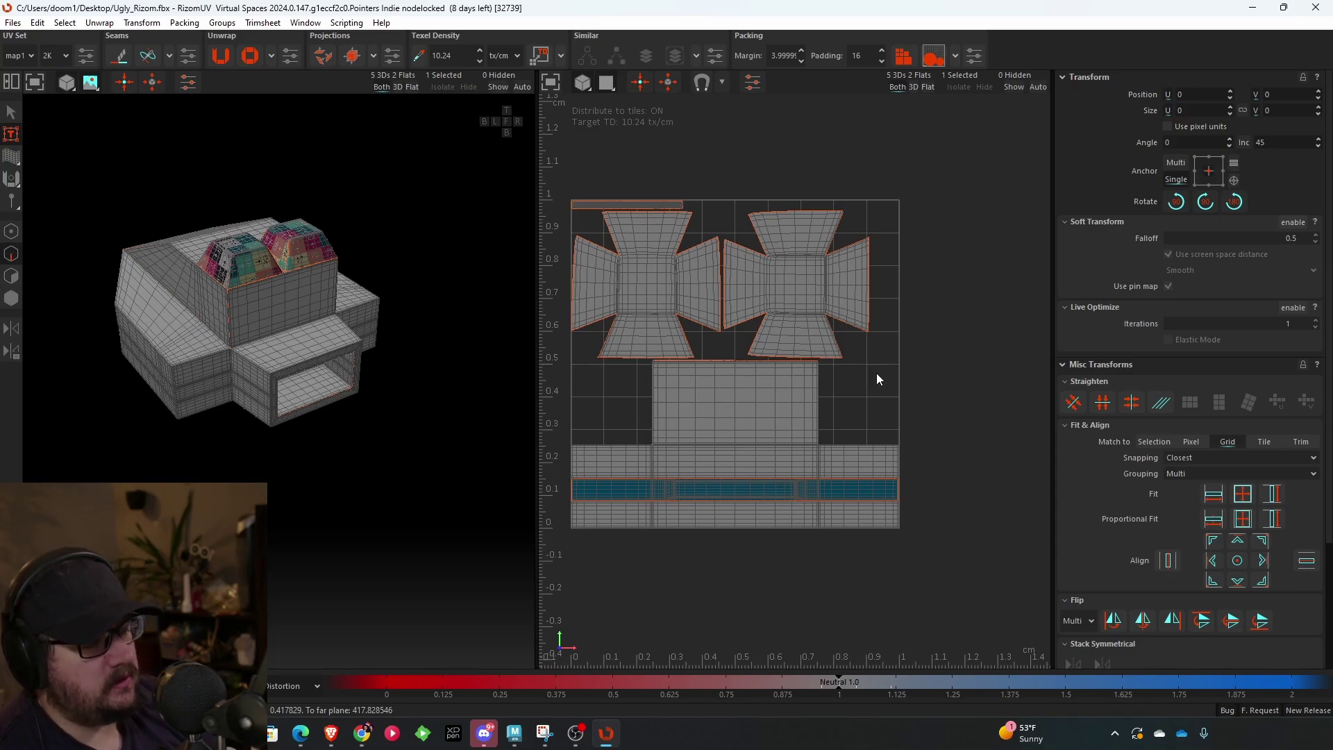
{"action": "left_click_drag", "start_coordinate": [227, 300], "coordinate": [401, 436], "text": "alt"}
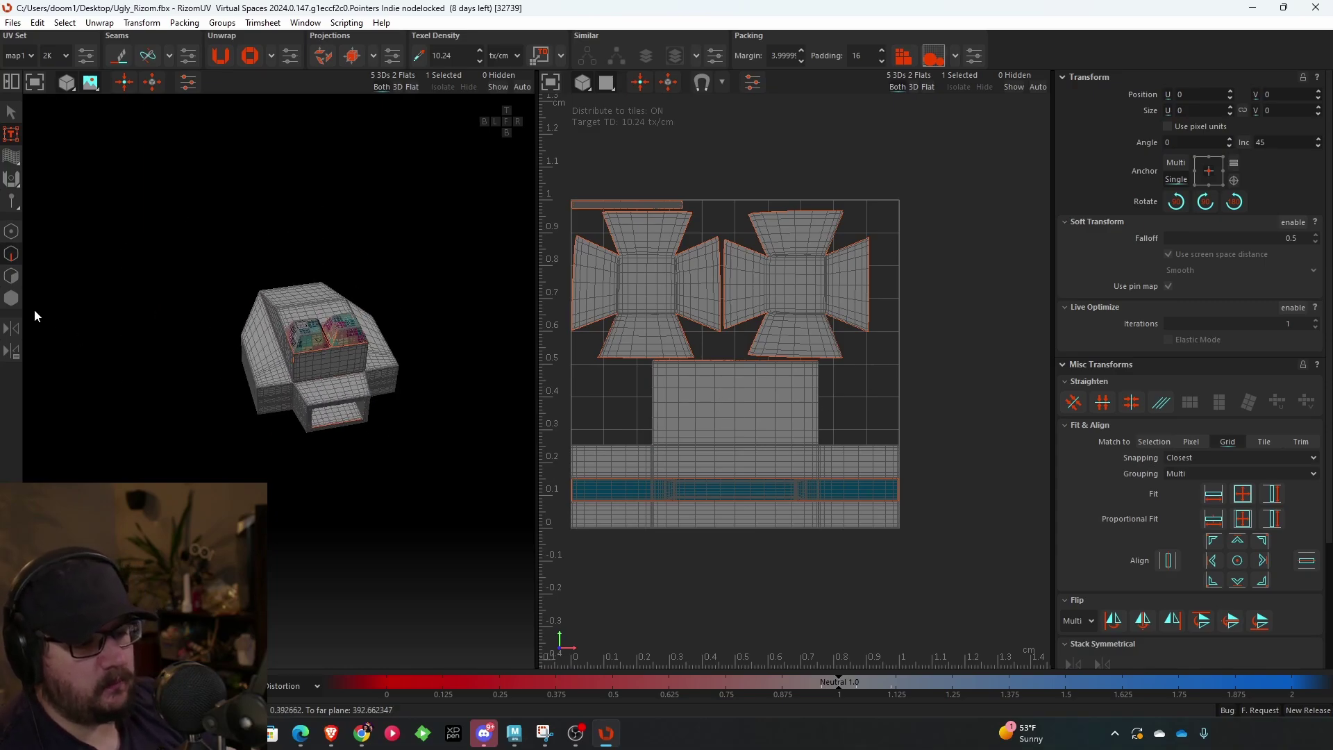
{"action": "left_click", "coordinate": [11, 297]}
{"action": "left_click_drag", "start_coordinate": [476, 500], "coordinate": [100, 235]}
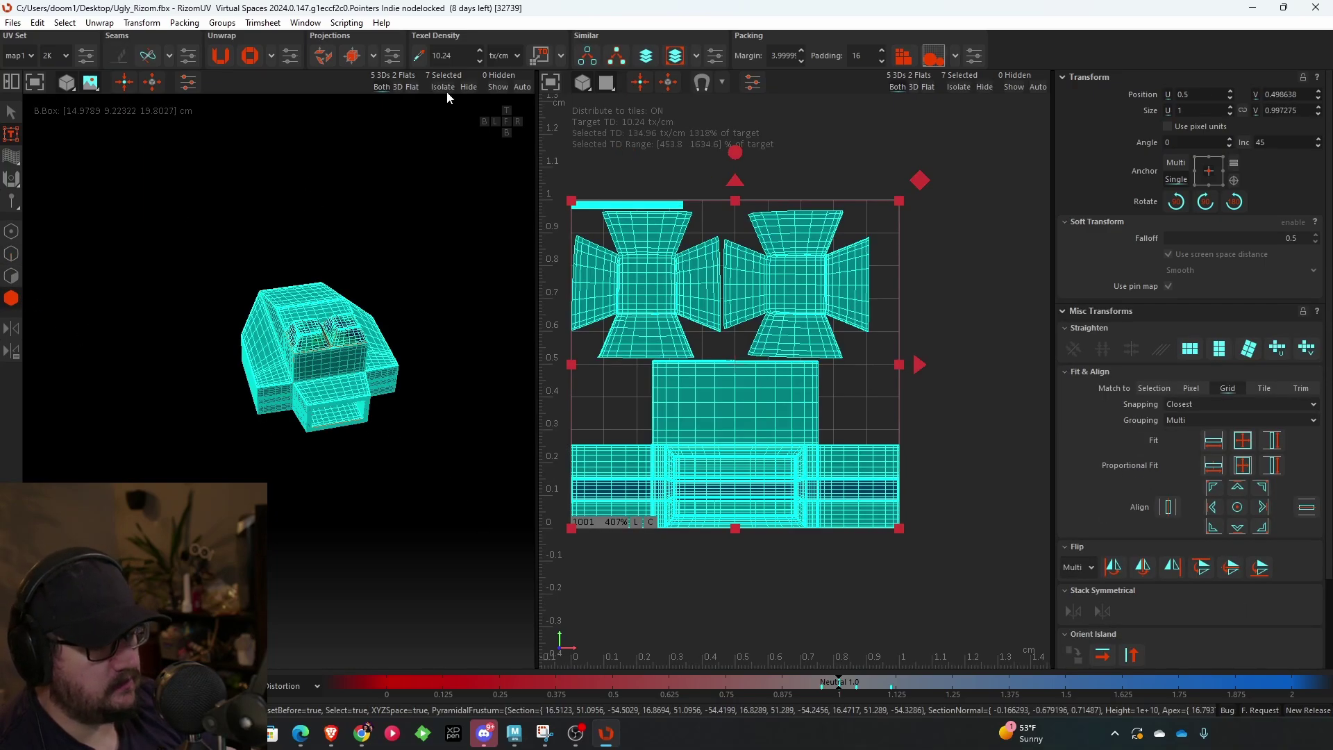
{"action": "left_click", "coordinate": [223, 50]}
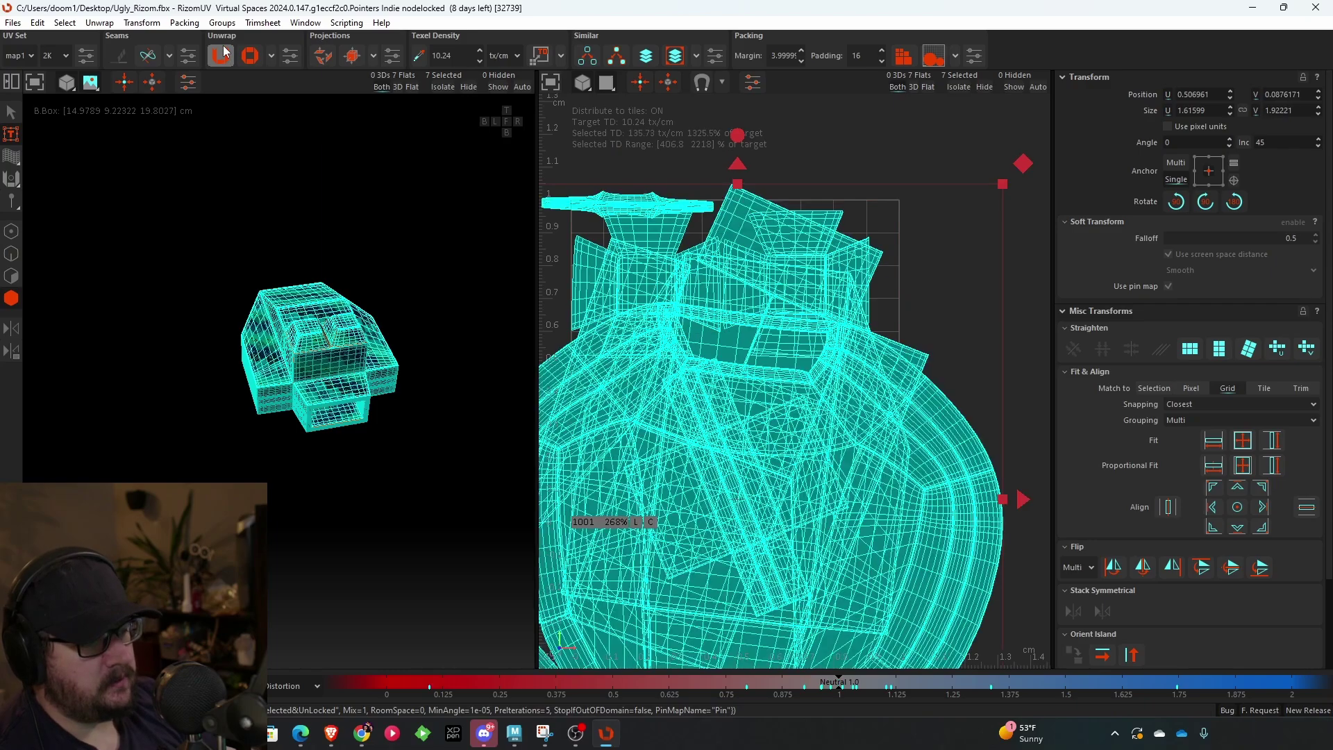
- Select only the large ring-shaped island and move it out of the UV tile, clear of the other islands
{"action": "scroll", "coordinate": [943, 399], "scroll_direction": "down", "scroll_amount": 6}
{"action": "left_click", "coordinate": [944, 397]}
{"action": "scroll", "coordinate": [915, 477], "scroll_direction": "up", "scroll_amount": 4}
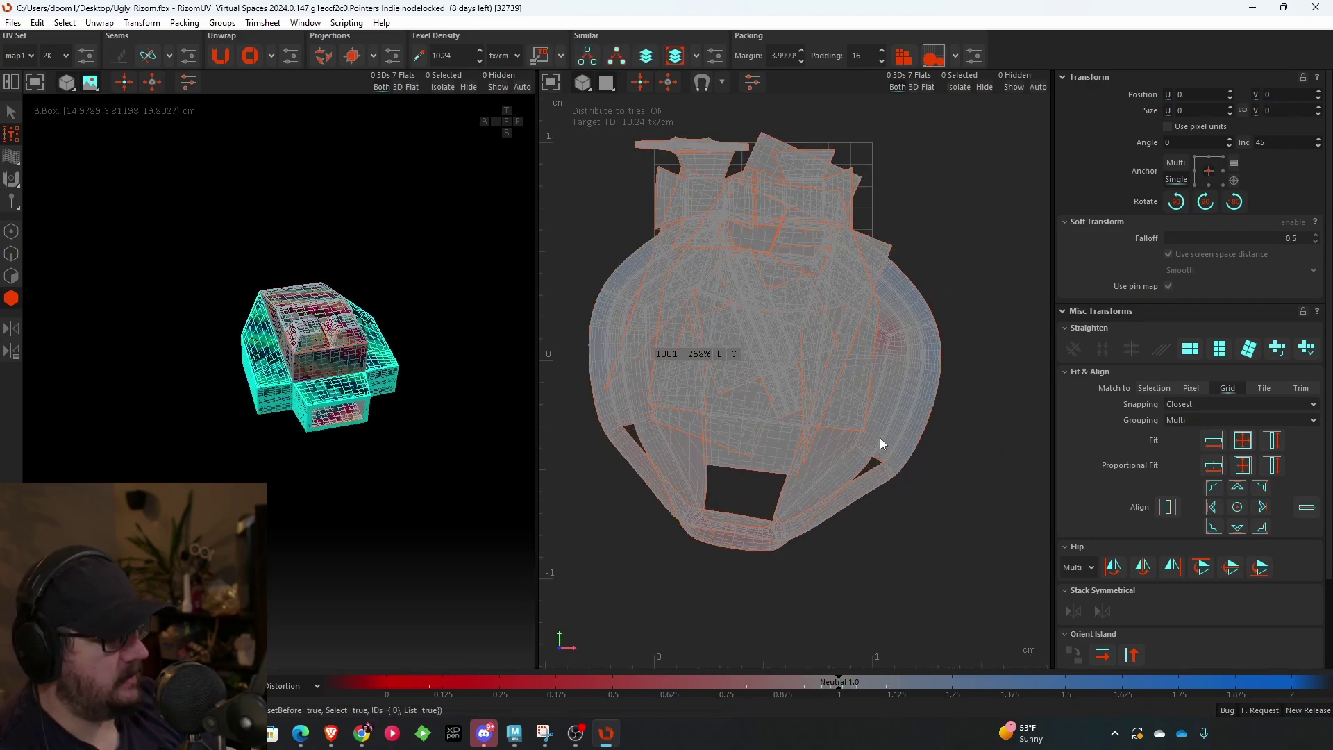
{"action": "left_click", "coordinate": [880, 443]}
{"action": "scroll", "coordinate": [738, 379], "scroll_direction": "down", "scroll_amount": 3}
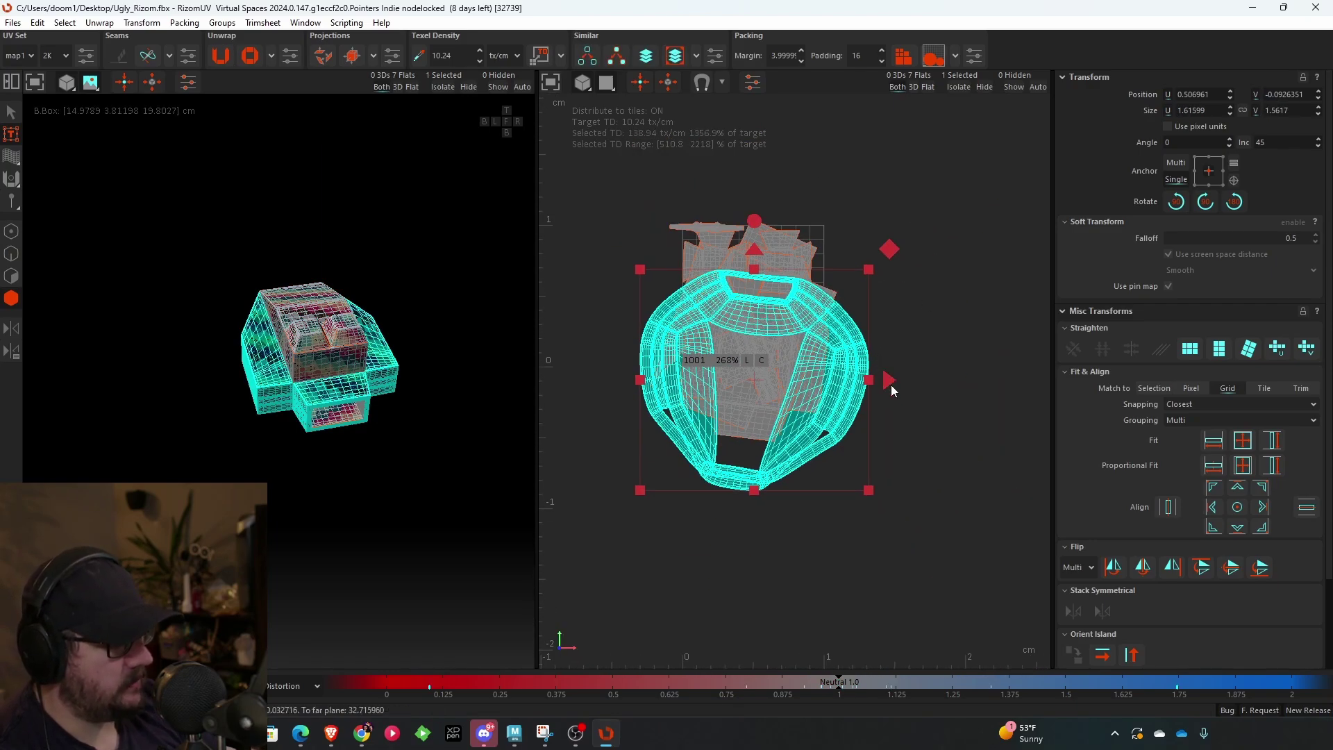
{"action": "left_click_drag", "start_coordinate": [887, 383], "coordinate": [626, 391]}
- Select all the remaining islands except the large ring and pack them into the UV tile
{"action": "middle_click_drag", "start_coordinate": [868, 329], "coordinate": [925, 335]}
{"action": "mouse_move", "coordinate": [977, 537]}
{"action": "left_mouse_down"}
{"action": "mouse_move", "coordinate": [693, 295]}
{"action": "mouse_move", "coordinate": [715, 197]}
{"action": "left_mouse_up"}
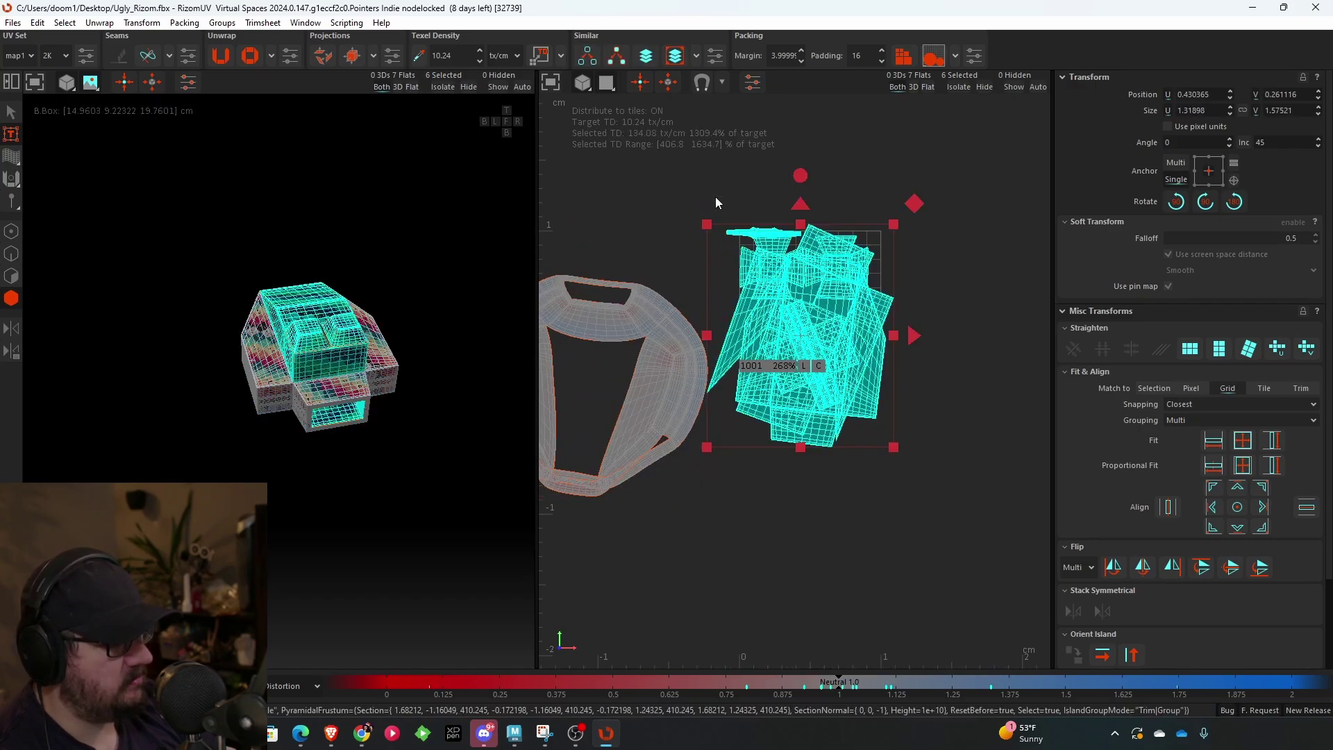
{"action": "left_click", "coordinate": [904, 61]}
- Examine the packed main body island around its two square openings and the corners between its upper panel and side panels
{"action": "scroll", "coordinate": [901, 439], "scroll_direction": "up", "scroll_amount": 3}
{"action": "left_click", "coordinate": [728, 332]}
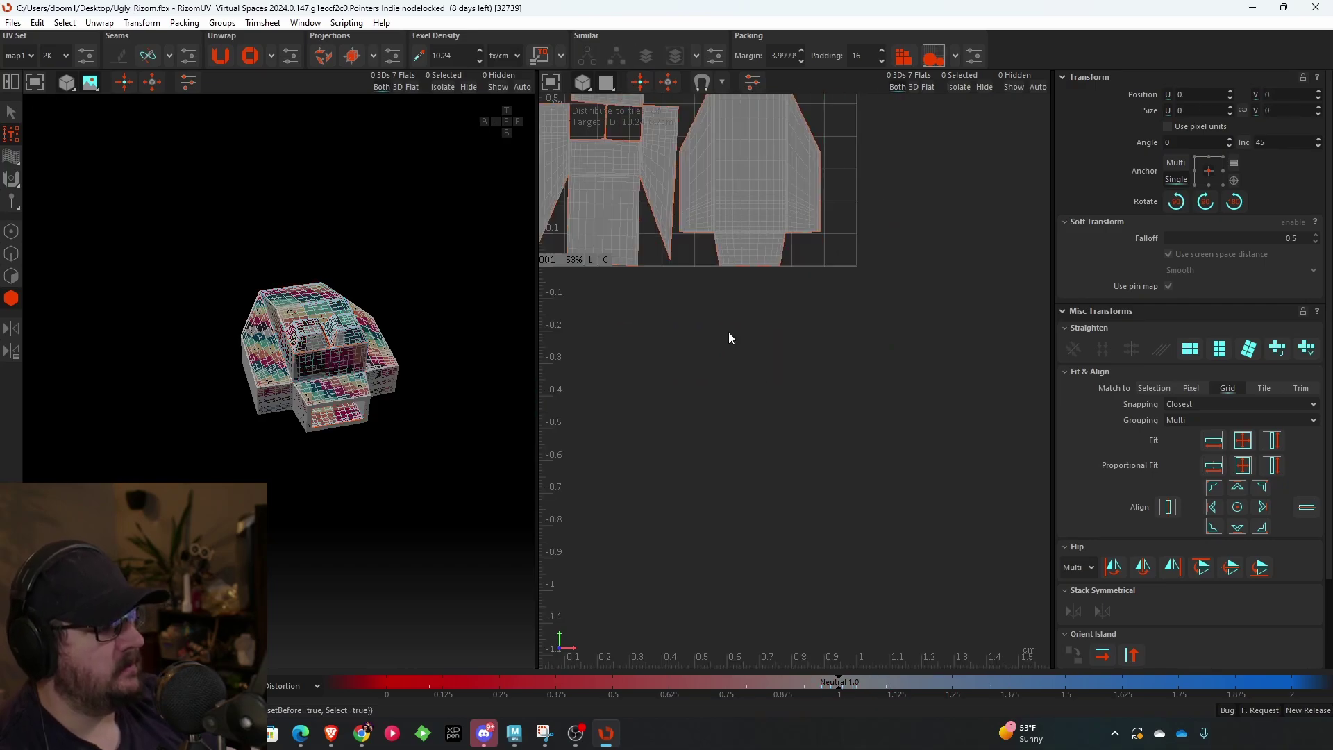
{"action": "scroll", "coordinate": [702, 177], "scroll_direction": "up", "scroll_amount": 8}
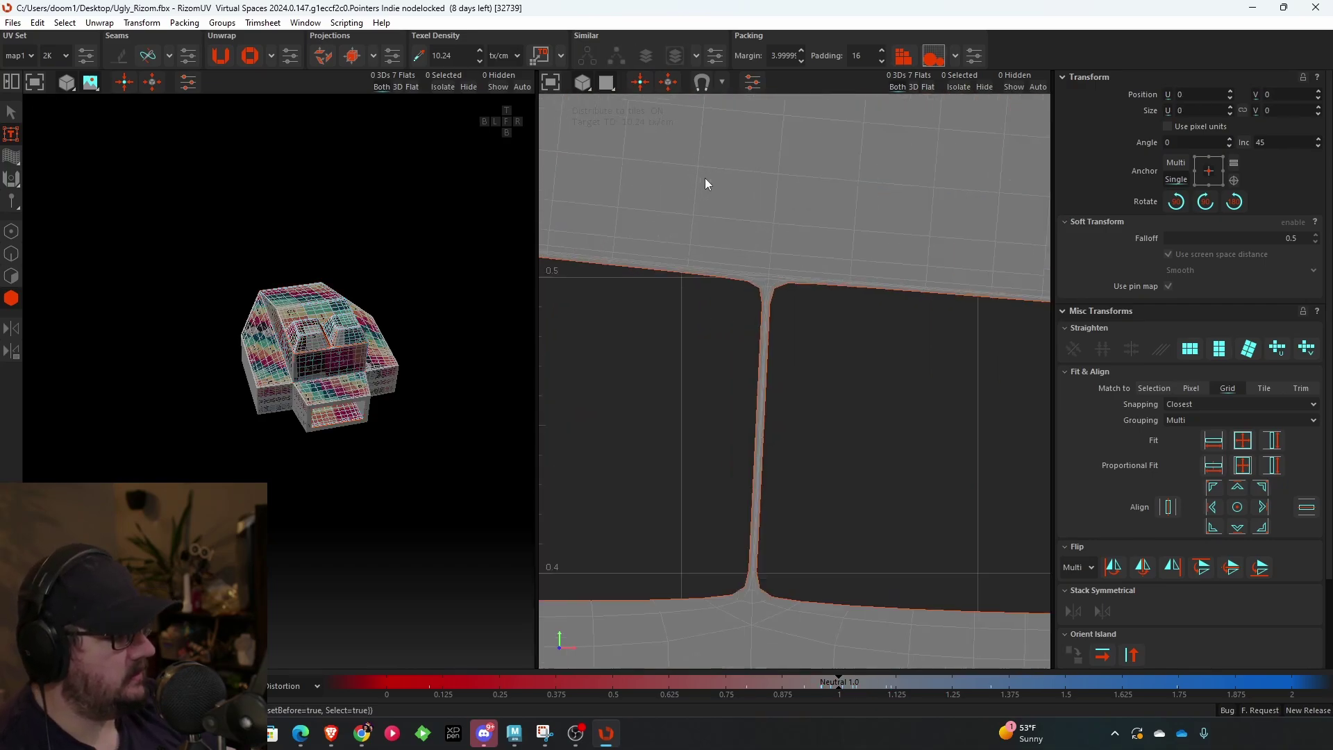
{"action": "scroll", "coordinate": [705, 178], "scroll_direction": "up", "scroll_amount": 6}
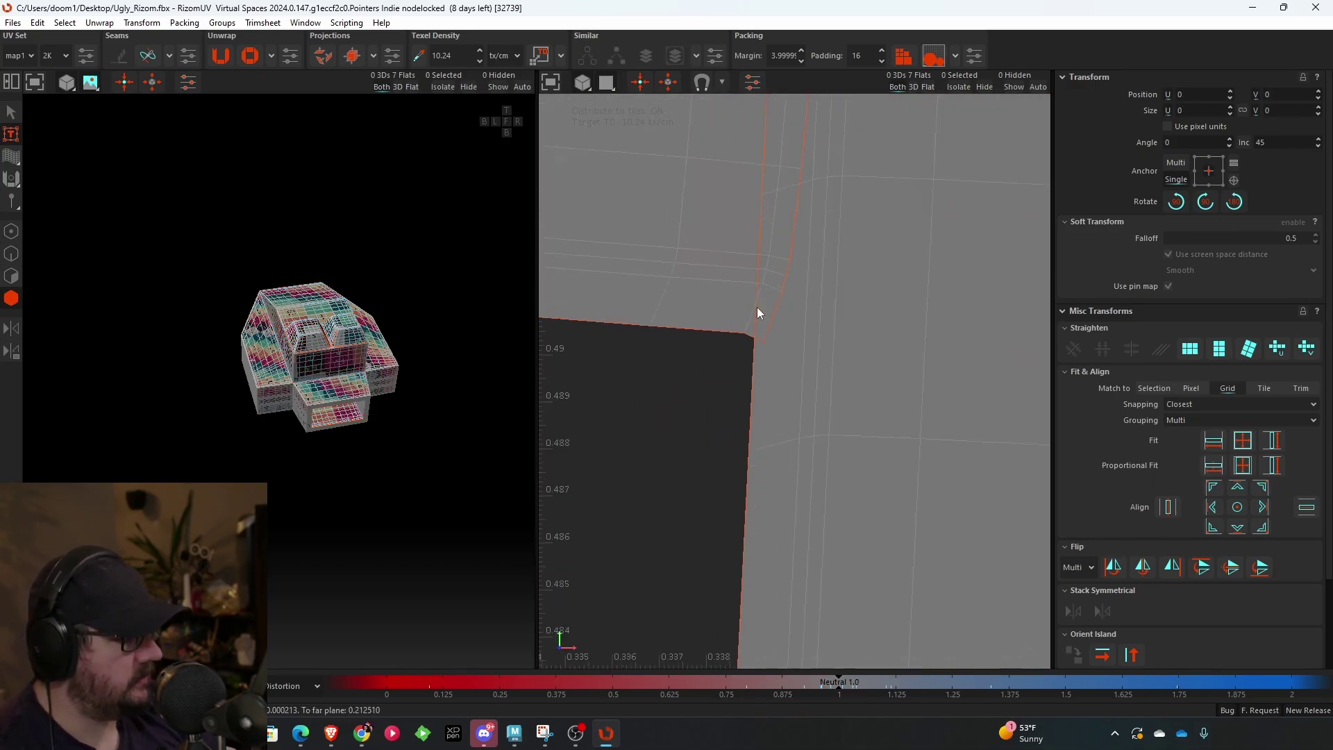
{"action": "scroll", "coordinate": [755, 302], "scroll_direction": "down", "scroll_amount": 10}
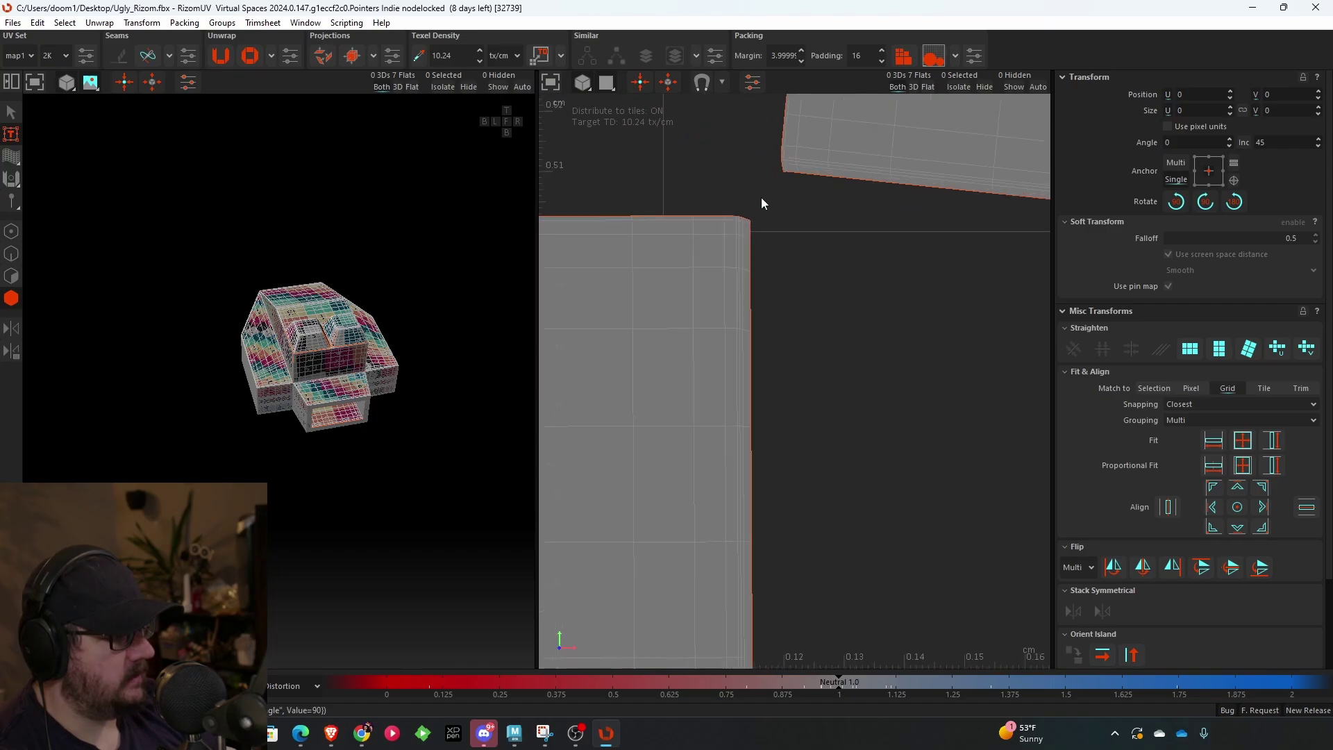
{"action": "scroll", "coordinate": [772, 189], "scroll_direction": "up", "scroll_amount": 6}
{"action": "scroll", "coordinate": [718, 277], "scroll_direction": "down", "scroll_amount": 6}
{"action": "scroll", "coordinate": [1104, 274], "scroll_direction": "down", "scroll_amount": 3}
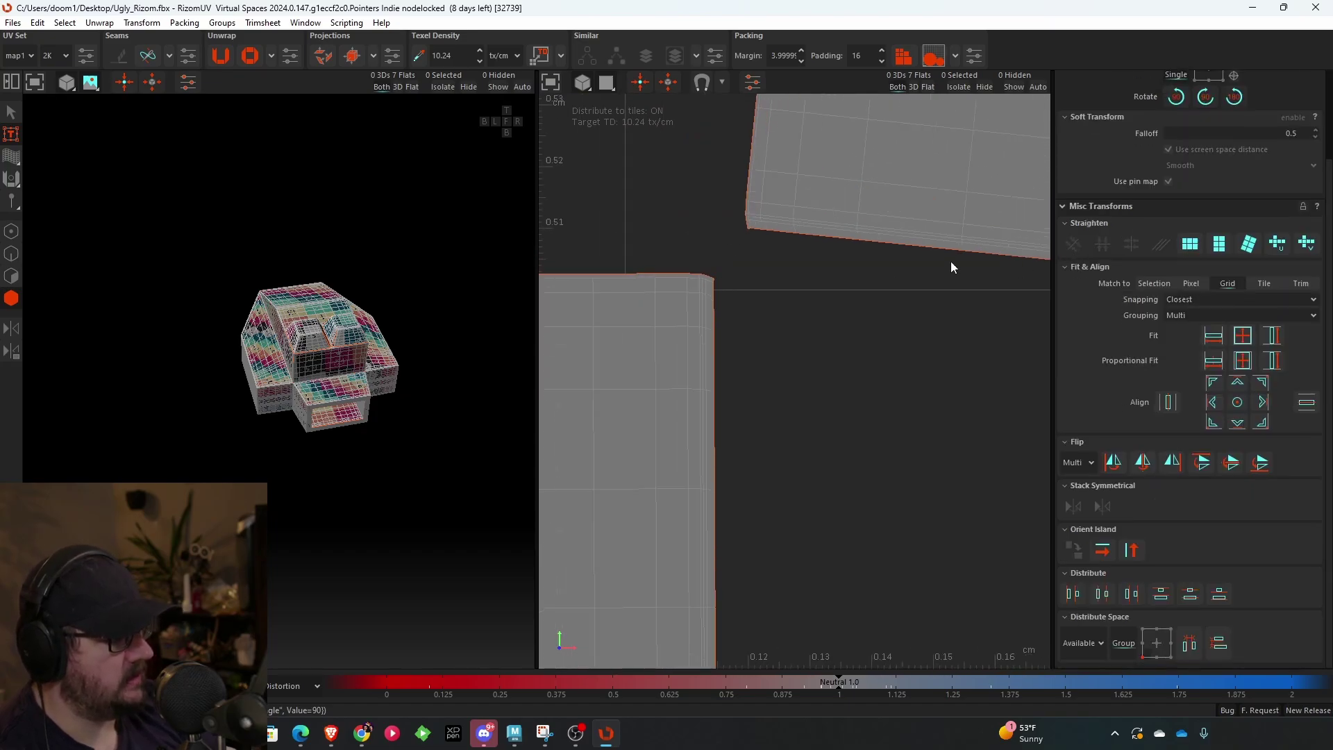
{"action": "scroll", "coordinate": [802, 280], "scroll_direction": "down", "scroll_amount": 4}
{"action": "scroll", "coordinate": [666, 260], "scroll_direction": "up", "scroll_amount": 8}
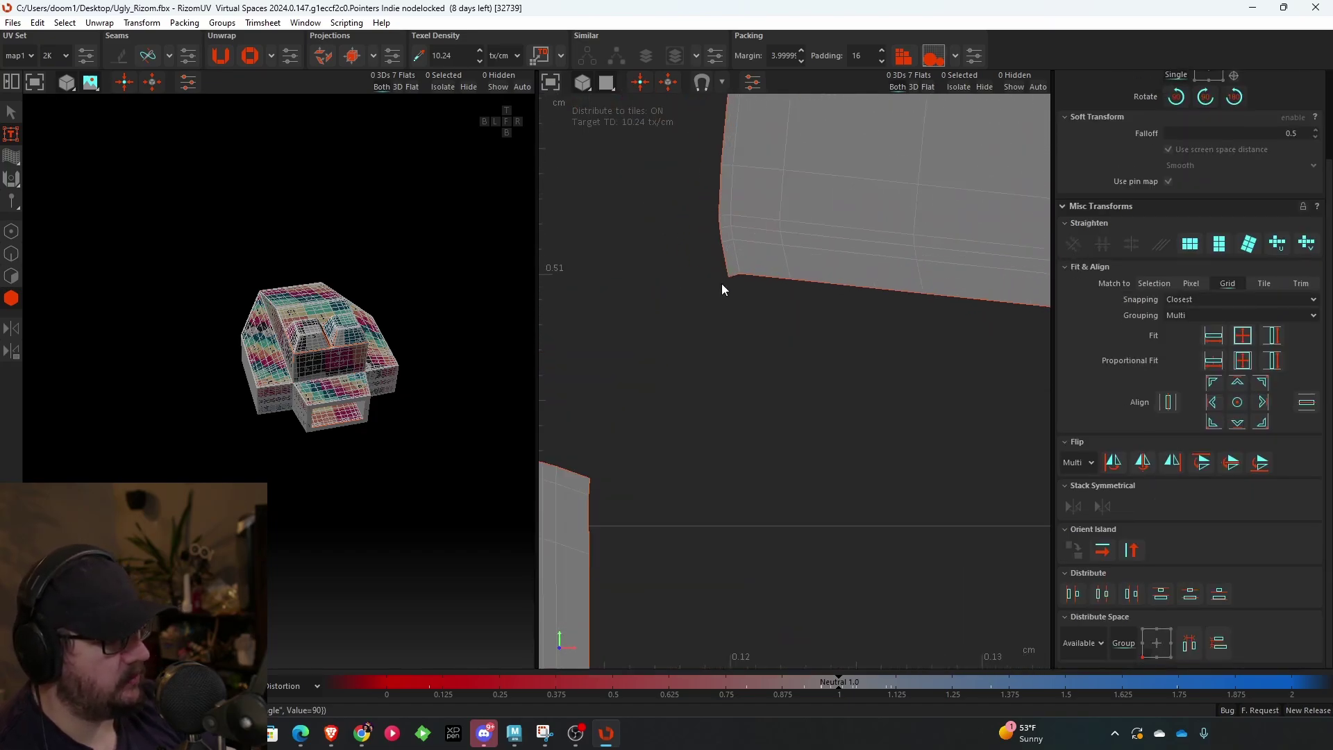
{"action": "scroll", "coordinate": [693, 305], "scroll_direction": "down", "scroll_amount": 3}
{"action": "scroll", "coordinate": [910, 308], "scroll_direction": "down", "scroll_amount": 4}
{"action": "scroll", "coordinate": [806, 310], "scroll_direction": "down", "scroll_amount": 5}
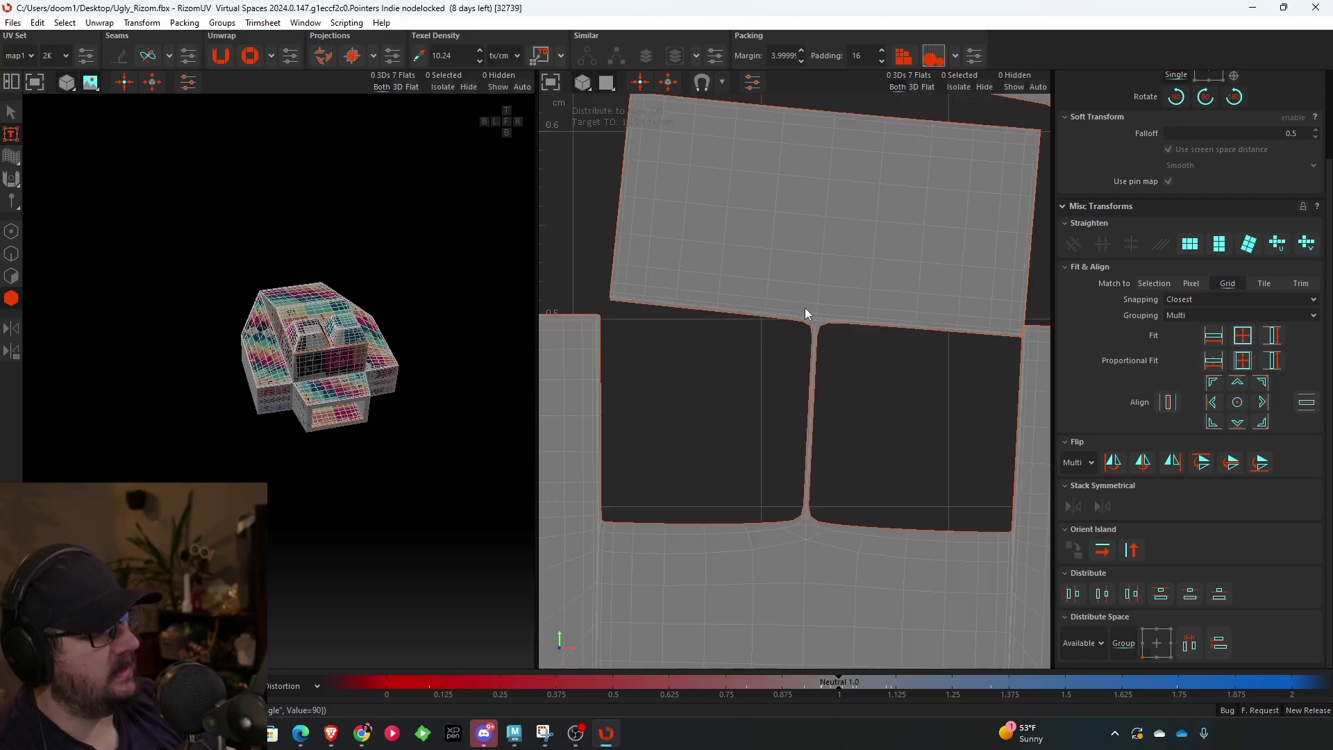
{"action": "scroll", "coordinate": [806, 288], "scroll_direction": "up", "scroll_amount": 7}
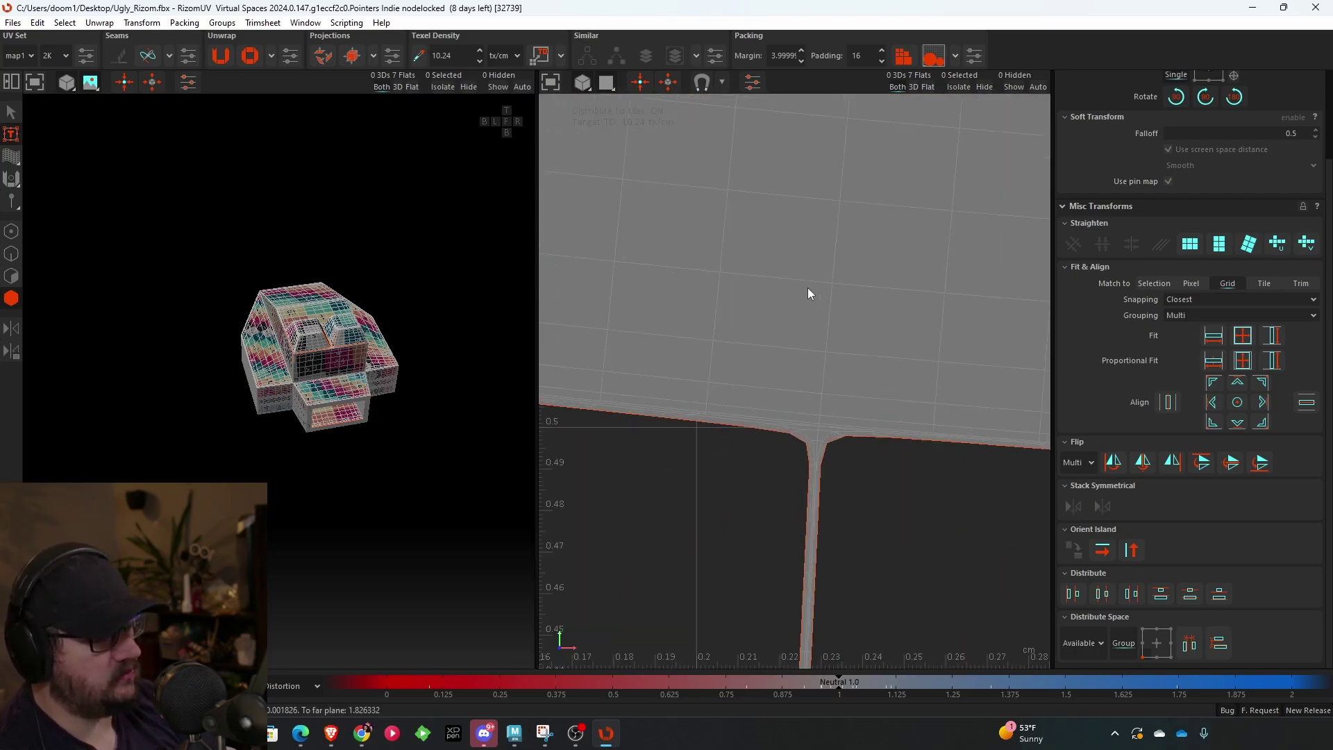
{"action": "middle_click_drag", "start_coordinate": [601, 325], "coordinate": [892, 222], "text": "alt"}
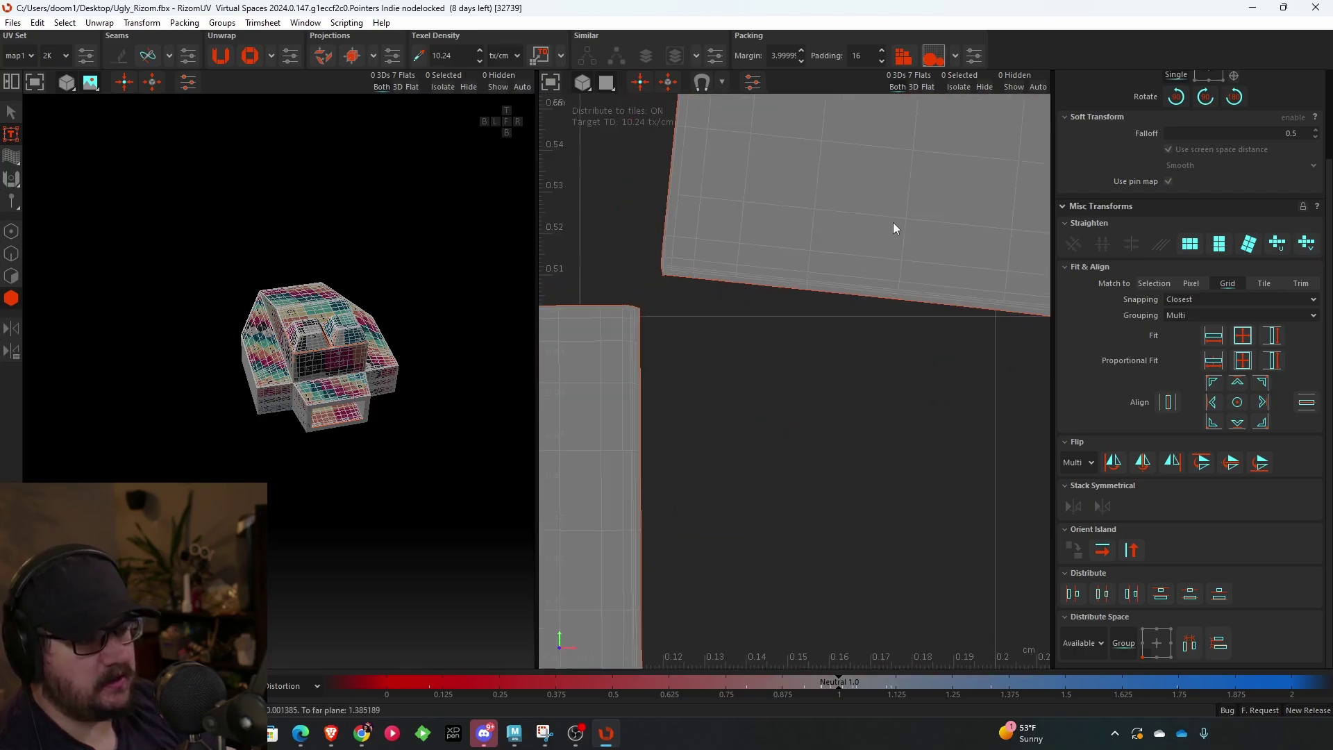
- In edge mode, select the short seam edge at the upper panel's corner facing the detached side panel
{"action": "left_click", "coordinate": [11, 253]}
{"action": "middle_click_drag", "start_coordinate": [658, 317], "coordinate": [801, 293], "text": "alt"}
{"action": "scroll", "coordinate": [794, 269], "scroll_direction": "up", "scroll_amount": 4}
{"action": "middle_click_drag", "start_coordinate": [879, 262], "coordinate": [825, 261], "text": "alt"}
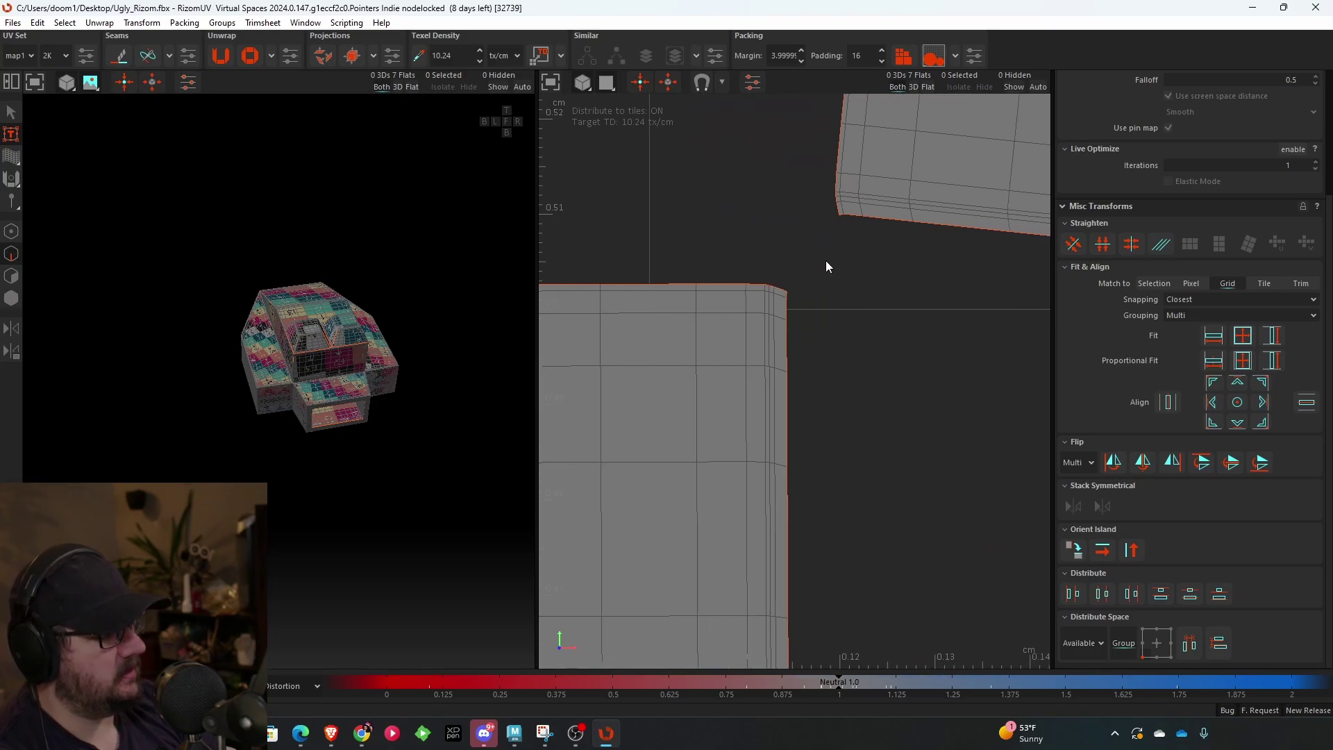
{"action": "scroll", "coordinate": [827, 254], "scroll_direction": "up", "scroll_amount": 4}
{"action": "left_click", "coordinate": [854, 149]}
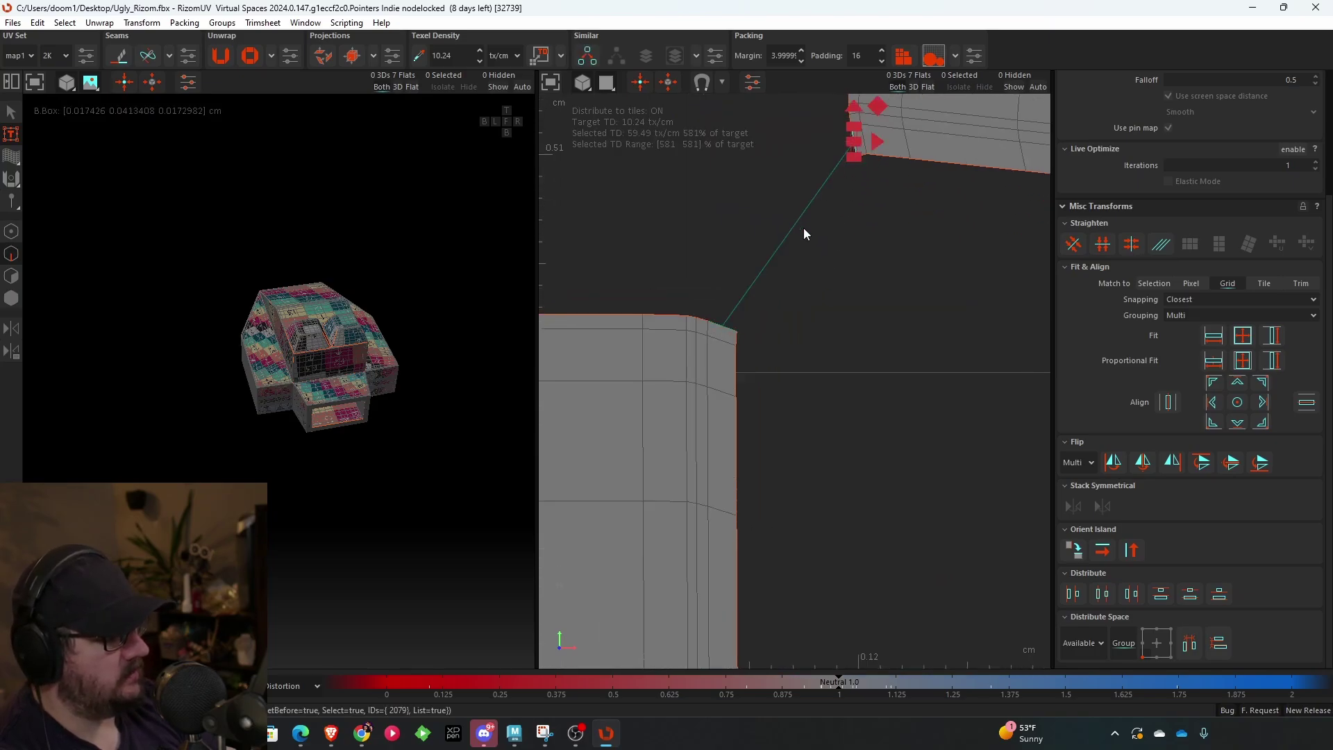
{"action": "left_click", "coordinate": [861, 156]}
{"action": "left_click", "coordinate": [815, 160]}
{"action": "left_click", "coordinate": [851, 144]}
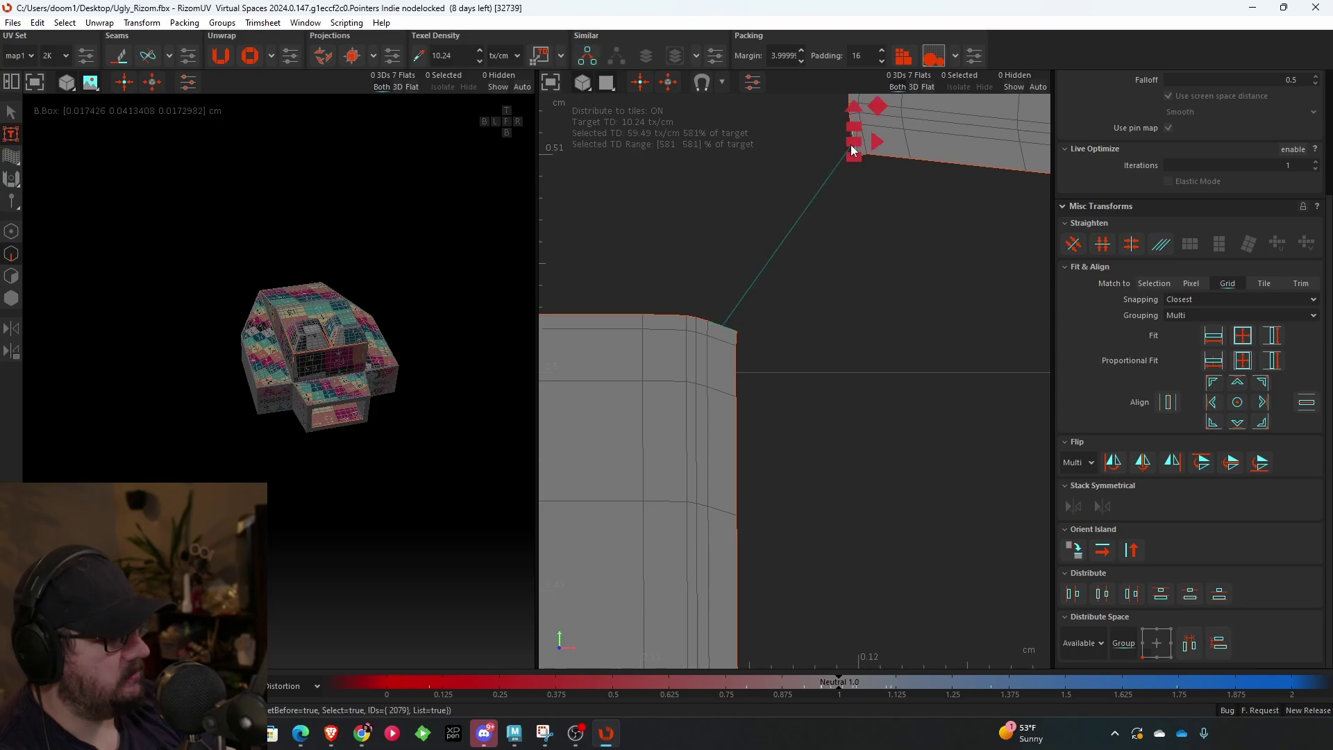
- Add the matching short seam edge at the upper panel's opposite corner to the selection
{"action": "scroll", "coordinate": [835, 238], "scroll_direction": "down", "scroll_amount": 5}
{"action": "mouse_move", "coordinate": [961, 238]}
{"action": "middle_mouse_down"}
{"action": "mouse_move", "coordinate": [440, 257]}
{"action": "mouse_move", "coordinate": [444, 243]}
{"action": "middle_mouse_up"}
{"action": "middle_click_drag", "start_coordinate": [1004, 298], "coordinate": [451, 264]}
{"action": "mouse_move", "coordinate": [1024, 288]}
{"action": "middle_mouse_down"}
{"action": "mouse_move", "coordinate": [468, 251]}
{"action": "mouse_move", "coordinate": [781, 279]}
{"action": "mouse_move", "coordinate": [852, 299]}
{"action": "middle_mouse_up"}
{"action": "scroll", "coordinate": [743, 299], "scroll_direction": "up", "scroll_amount": 7}
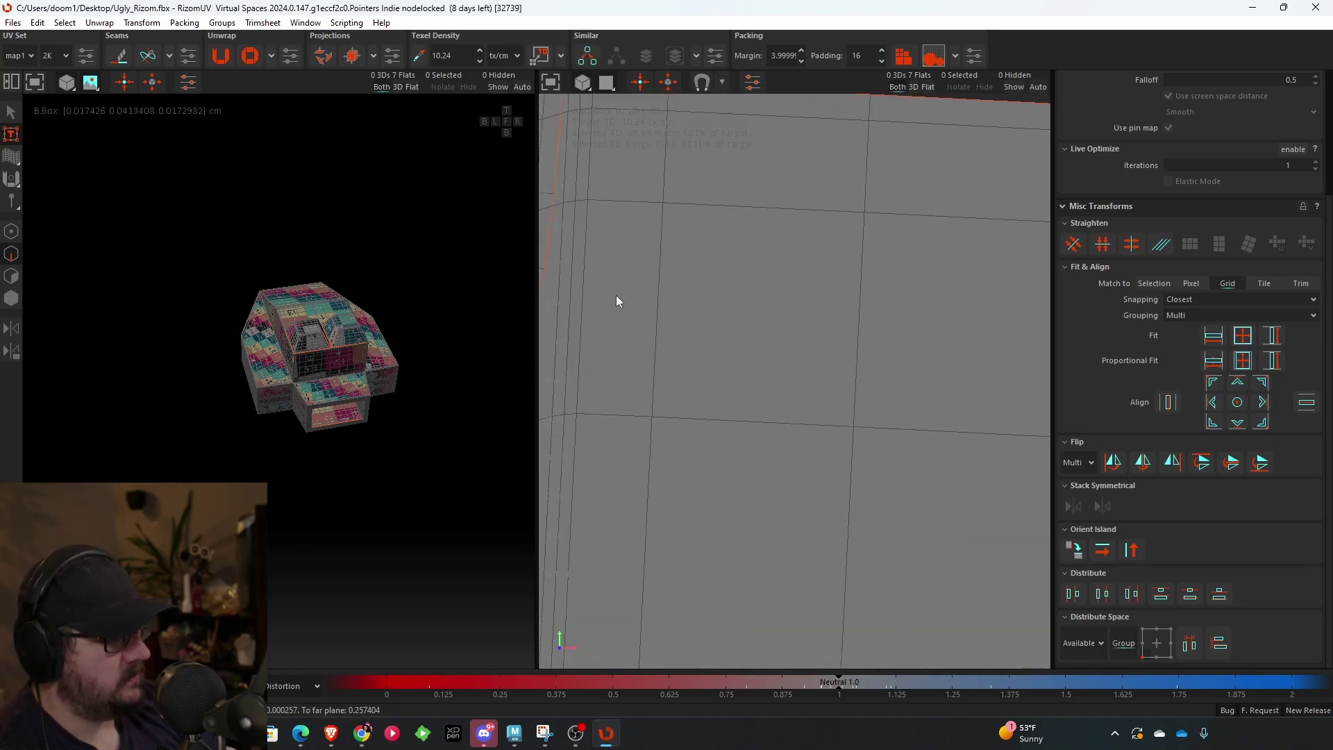
{"action": "middle_click_drag", "start_coordinate": [614, 294], "coordinate": [812, 336]}
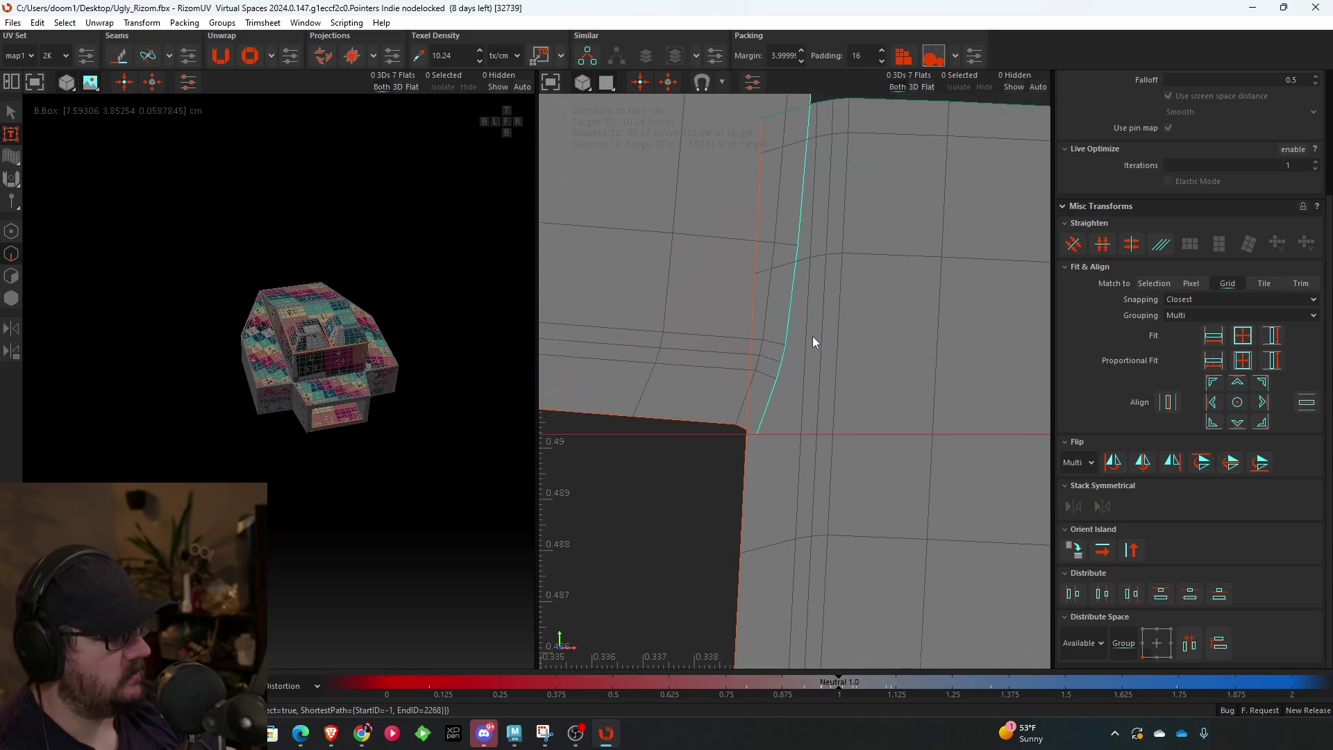
{"action": "left_click", "coordinate": [768, 409]}
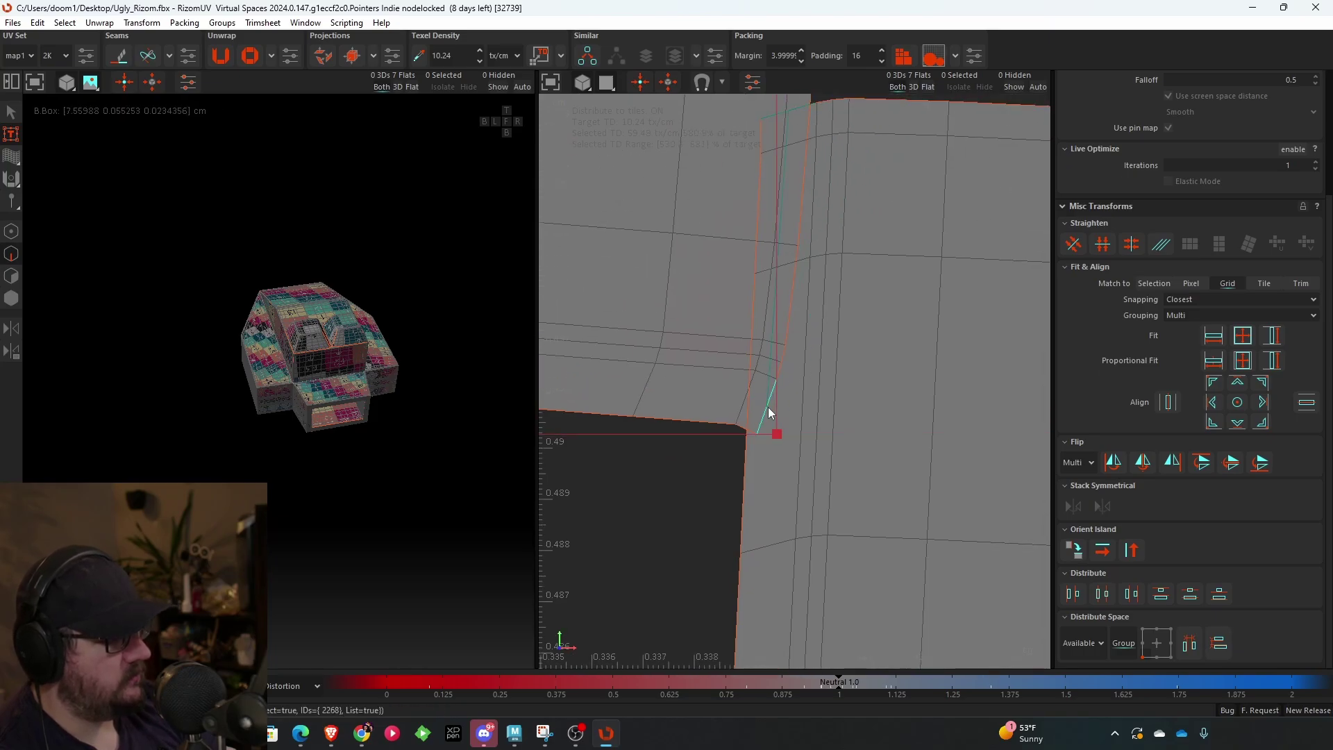
- Check the first corner's selected edge and weld the selected edges to join the upper panel to the side panels
{"action": "scroll", "coordinate": [793, 194], "scroll_direction": "down", "scroll_amount": 10}
{"action": "scroll", "coordinate": [618, 278], "scroll_direction": "up", "scroll_amount": 4}
{"action": "middle_click_drag", "start_coordinate": [625, 278], "coordinate": [837, 297]}
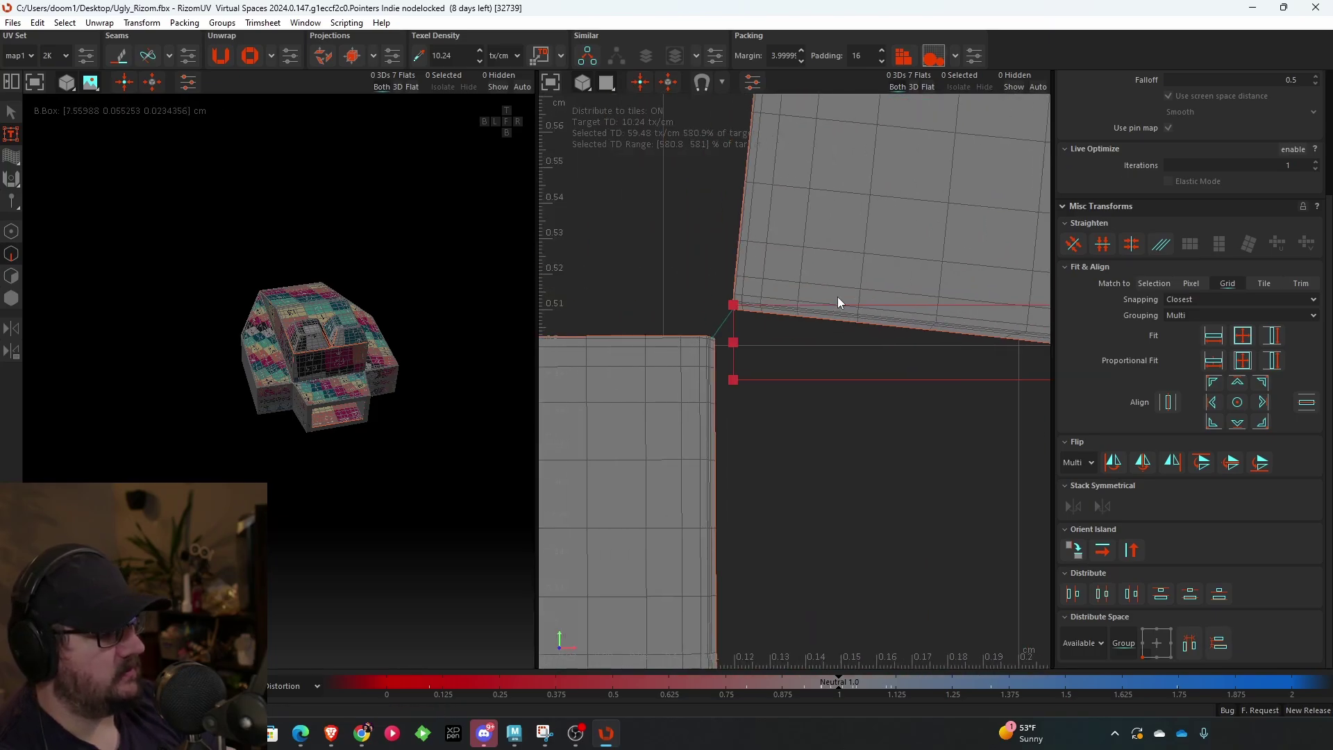
{"action": "scroll", "coordinate": [788, 288], "scroll_direction": "up", "scroll_amount": 2}
{"action": "left_click", "coordinate": [148, 55]}
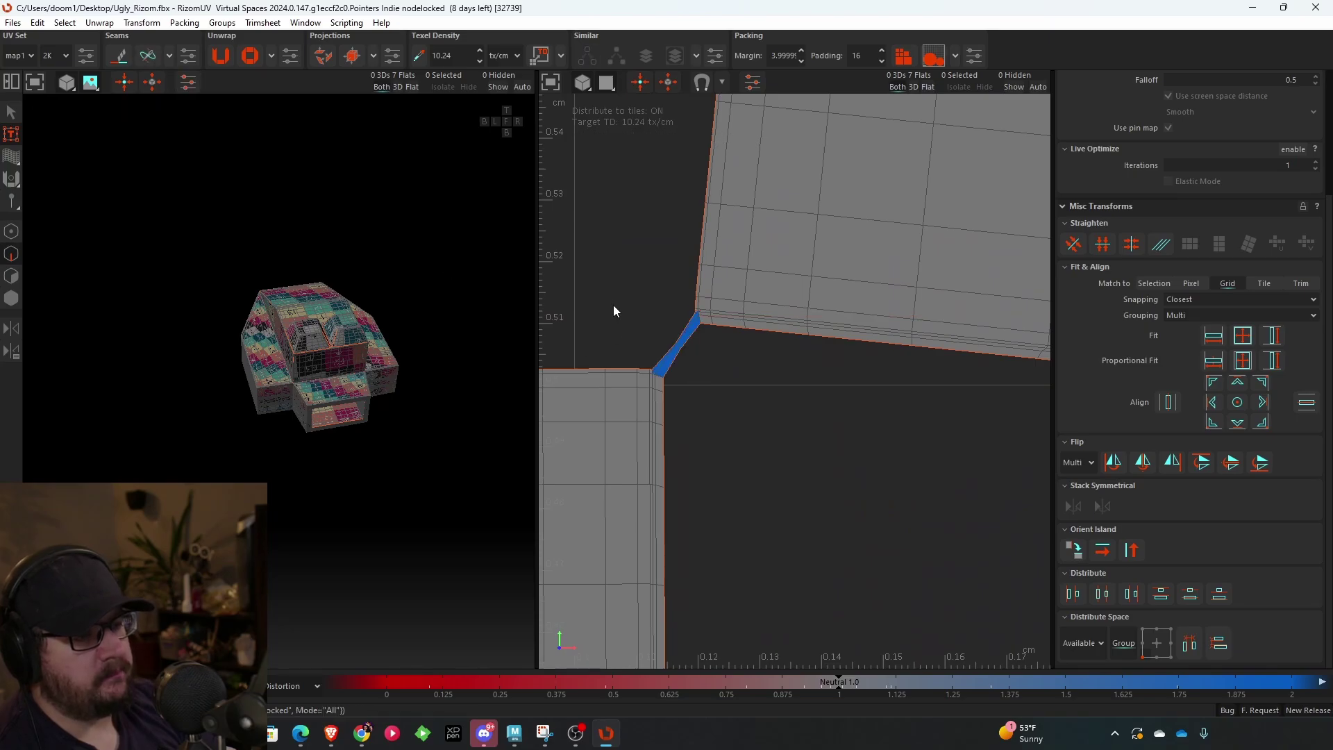
- Examine the welded corners on both sides of the upper panel and the overall island layout
{"action": "middle_click_drag", "start_coordinate": [614, 306], "coordinate": [509, 249]}
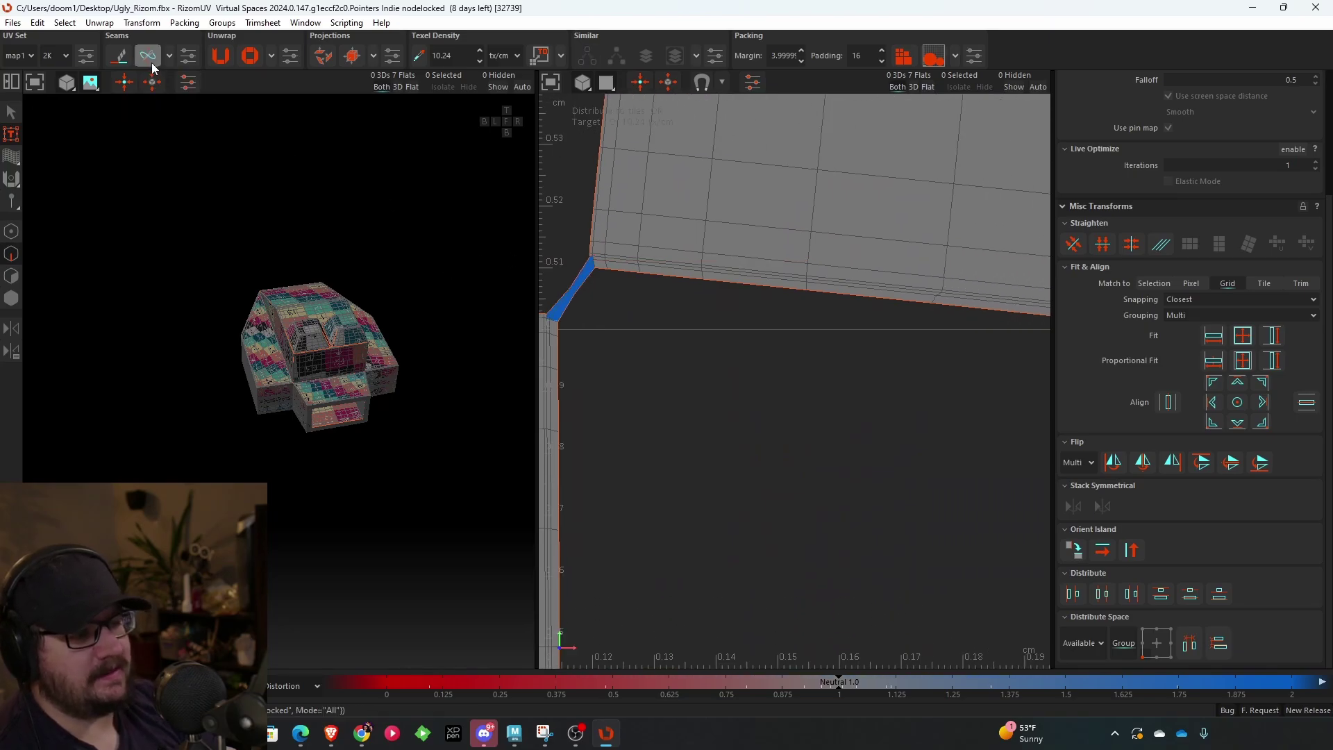
{"action": "scroll", "coordinate": [880, 335], "scroll_direction": "down", "scroll_amount": 4}
{"action": "scroll", "coordinate": [880, 335], "scroll_direction": "up", "scroll_amount": 1}
{"action": "middle_click_drag", "start_coordinate": [953, 313], "coordinate": [750, 332]}
{"action": "middle_click_drag", "start_coordinate": [1041, 363], "coordinate": [790, 340]}
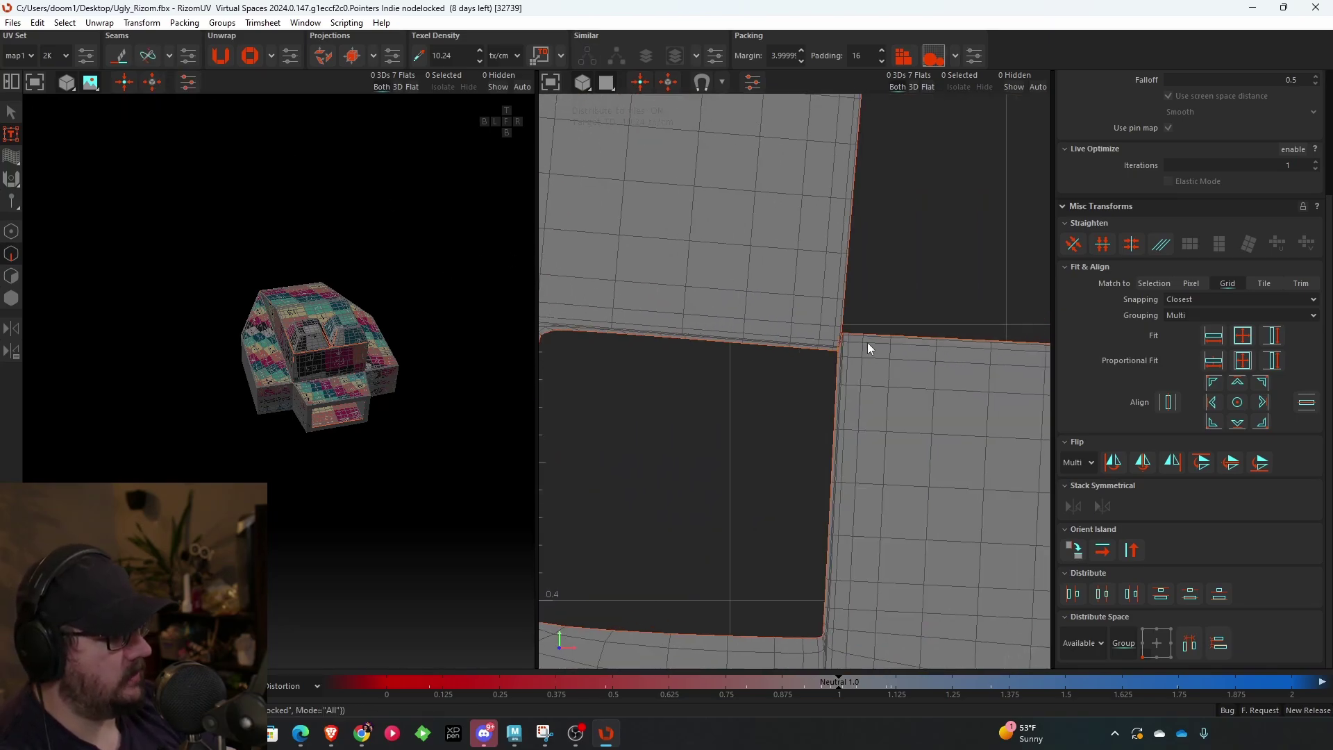
{"action": "scroll", "coordinate": [852, 354], "scroll_direction": "up", "scroll_amount": 4}
{"action": "scroll", "coordinate": [848, 367], "scroll_direction": "down", "scroll_amount": 10}
{"action": "middle_click_drag", "start_coordinate": [812, 451], "coordinate": [801, 389]}
{"action": "scroll", "coordinate": [802, 389], "scroll_direction": "up", "scroll_amount": 2}
{"action": "scroll", "coordinate": [604, 348], "scroll_direction": "down", "scroll_amount": 2}
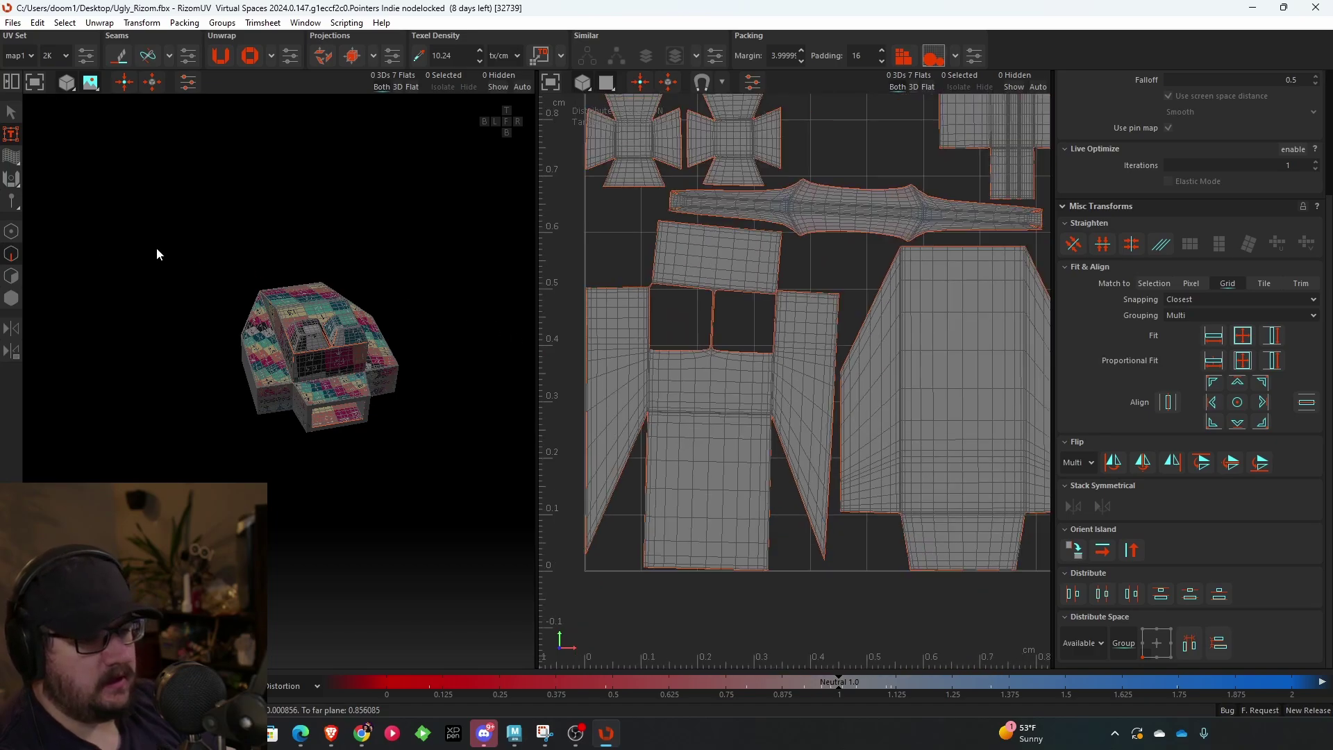
- In island mode, select the main body island, unfold it again and pack it into the tile
{"action": "left_click", "coordinate": [15, 302]}
{"action": "left_click", "coordinate": [613, 381]}
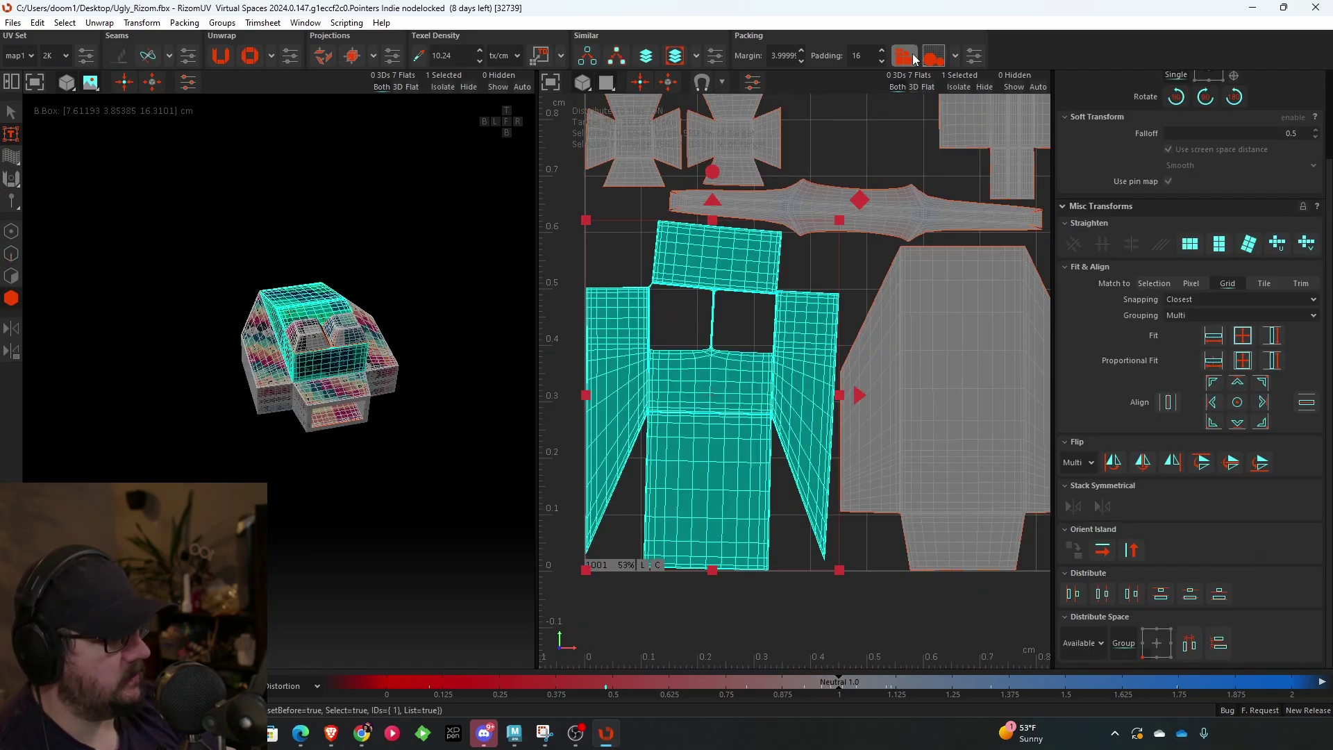
{"action": "left_click", "coordinate": [218, 58]}
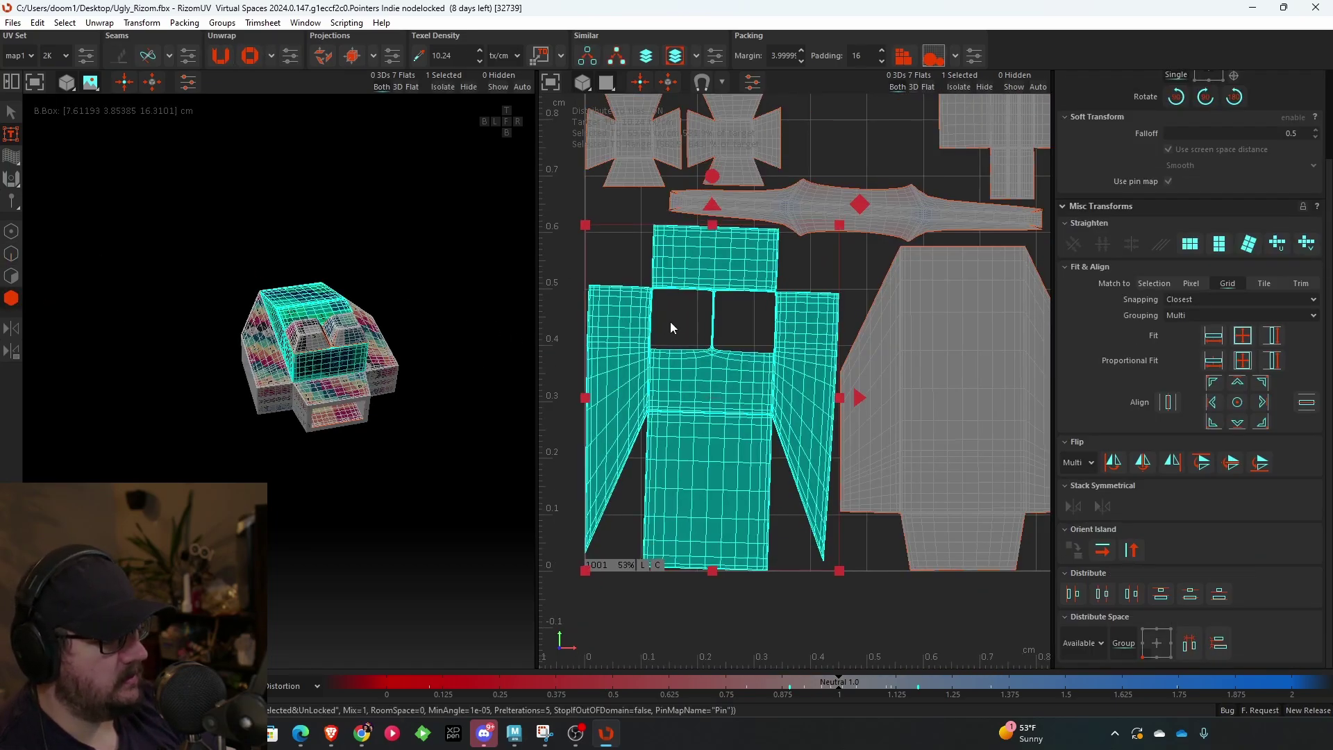
{"action": "left_click", "coordinate": [909, 63]}
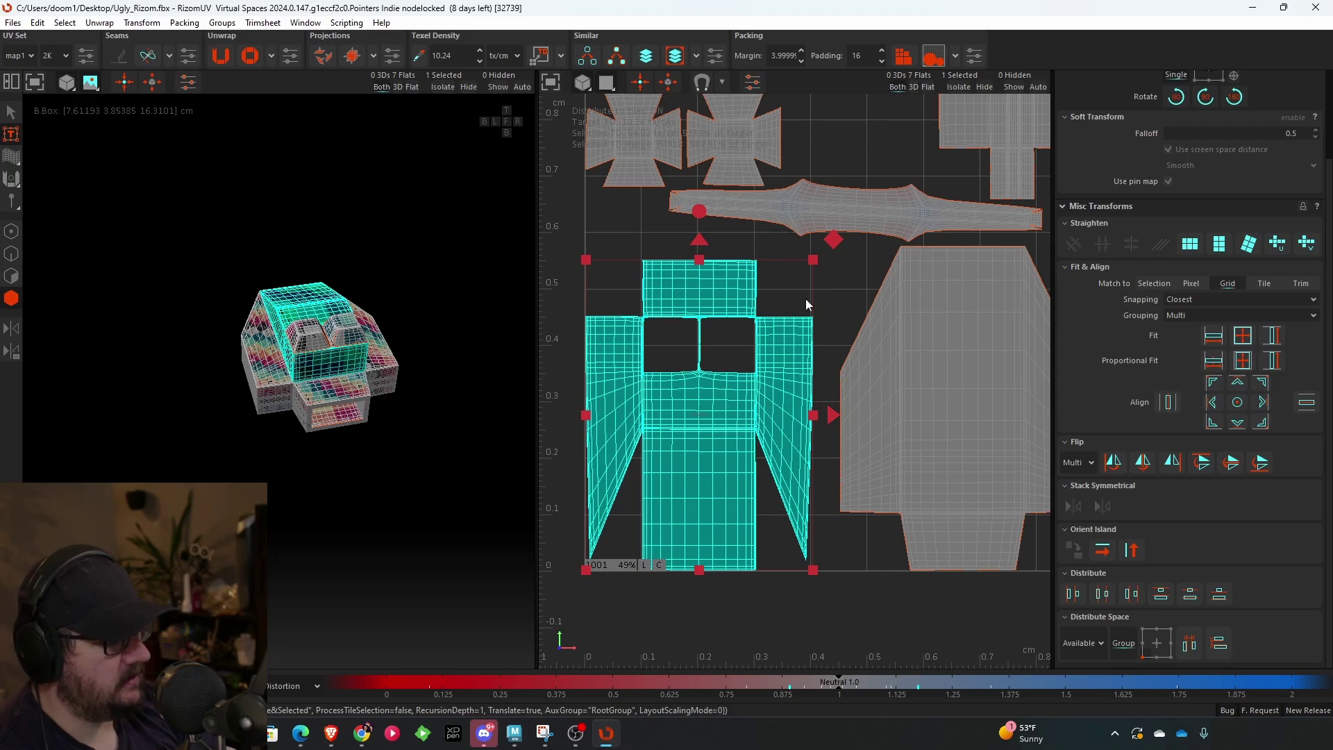
- Inspect the welded corner of the repacked main body island and review the island layout in the tile
{"action": "scroll", "coordinate": [791, 298], "scroll_direction": "up", "scroll_amount": 2}
{"action": "left_click", "coordinate": [777, 306]}
{"action": "scroll", "coordinate": [775, 305], "scroll_direction": "up", "scroll_amount": 4}
{"action": "middle_click_drag", "start_coordinate": [687, 349], "coordinate": [1037, 274]}
{"action": "scroll", "coordinate": [742, 271], "scroll_direction": "up", "scroll_amount": 7}
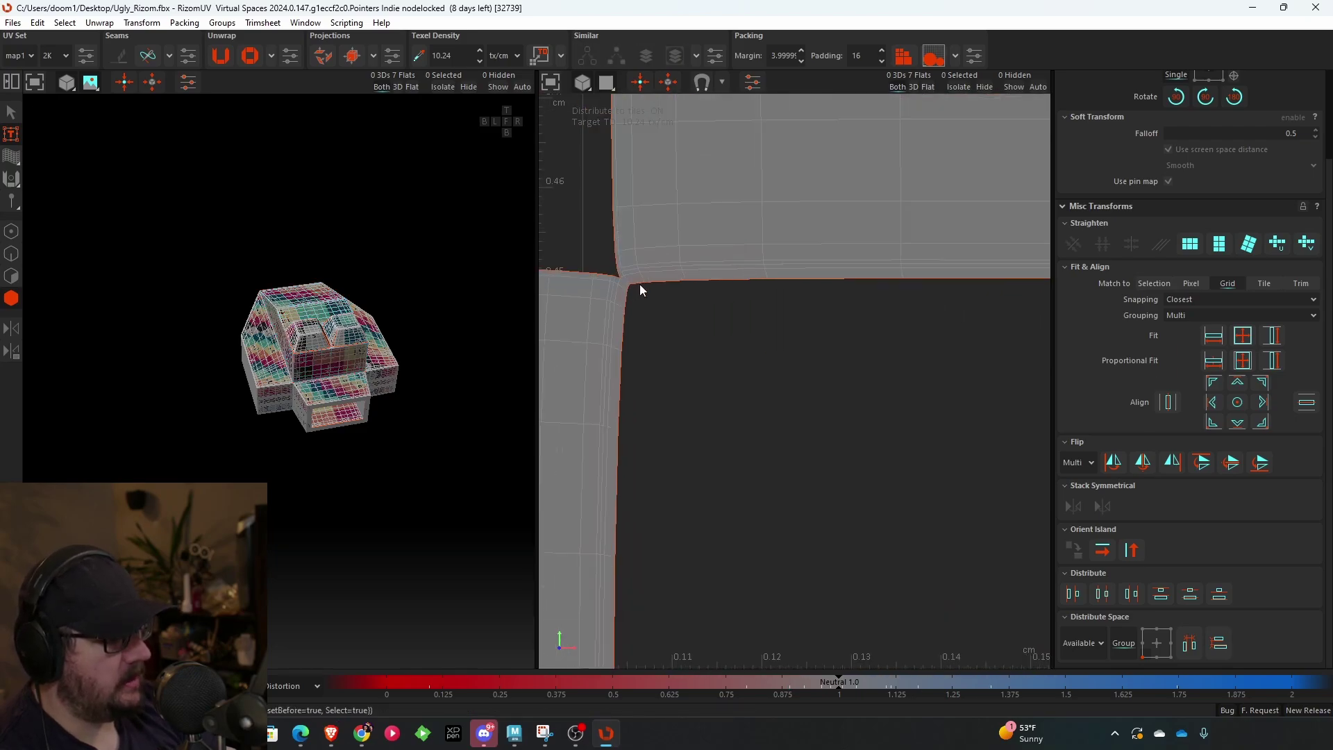
{"action": "scroll", "coordinate": [700, 287], "scroll_direction": "down", "scroll_amount": 6}
{"action": "scroll", "coordinate": [743, 326], "scroll_direction": "down", "scroll_amount": 4}
{"action": "scroll", "coordinate": [808, 423], "scroll_direction": "down", "scroll_amount": 3}
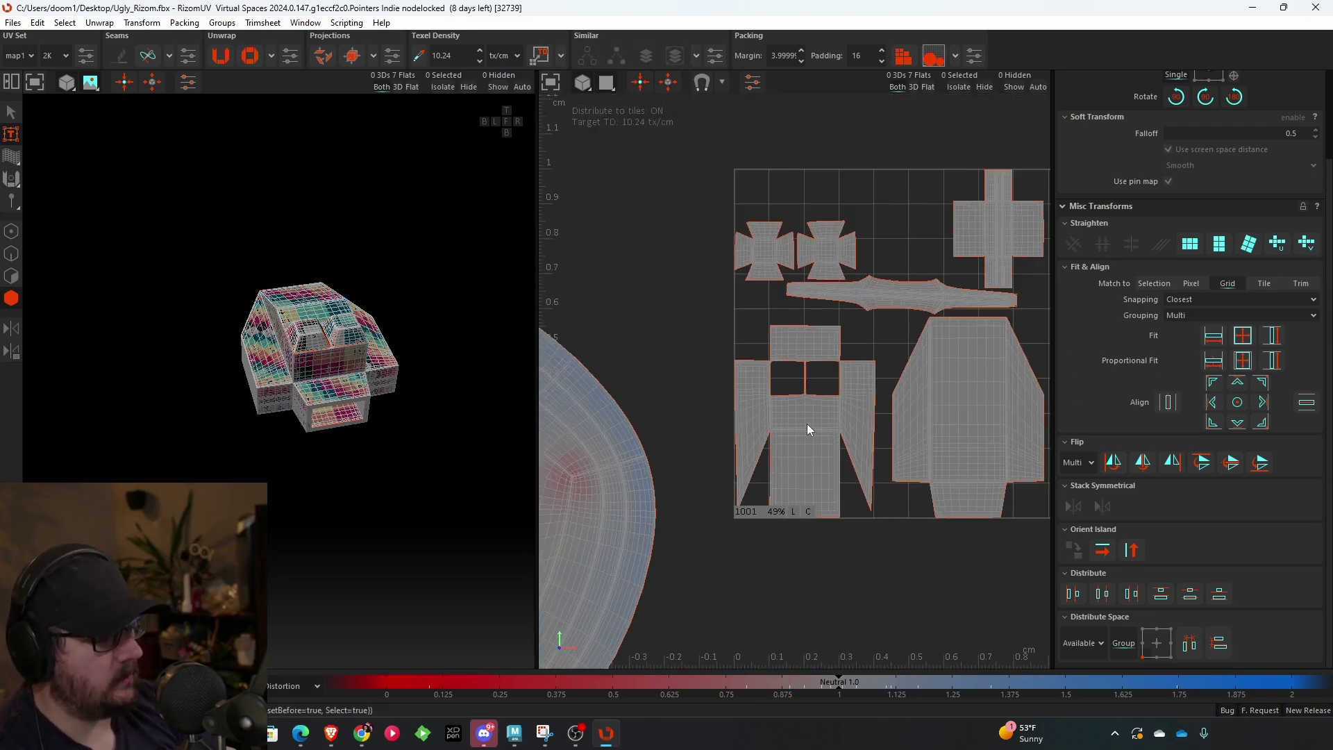
- Examine the checker texture on the model's side and the stretching across the large ring-shaped island, especially at its corners
{"action": "left_click_drag", "start_coordinate": [374, 340], "coordinate": [326, 332], "text": "alt"}
{"action": "scroll", "coordinate": [390, 316], "scroll_direction": "up", "scroll_amount": 5}
{"action": "scroll", "coordinate": [438, 269], "scroll_direction": "up", "scroll_amount": 2}
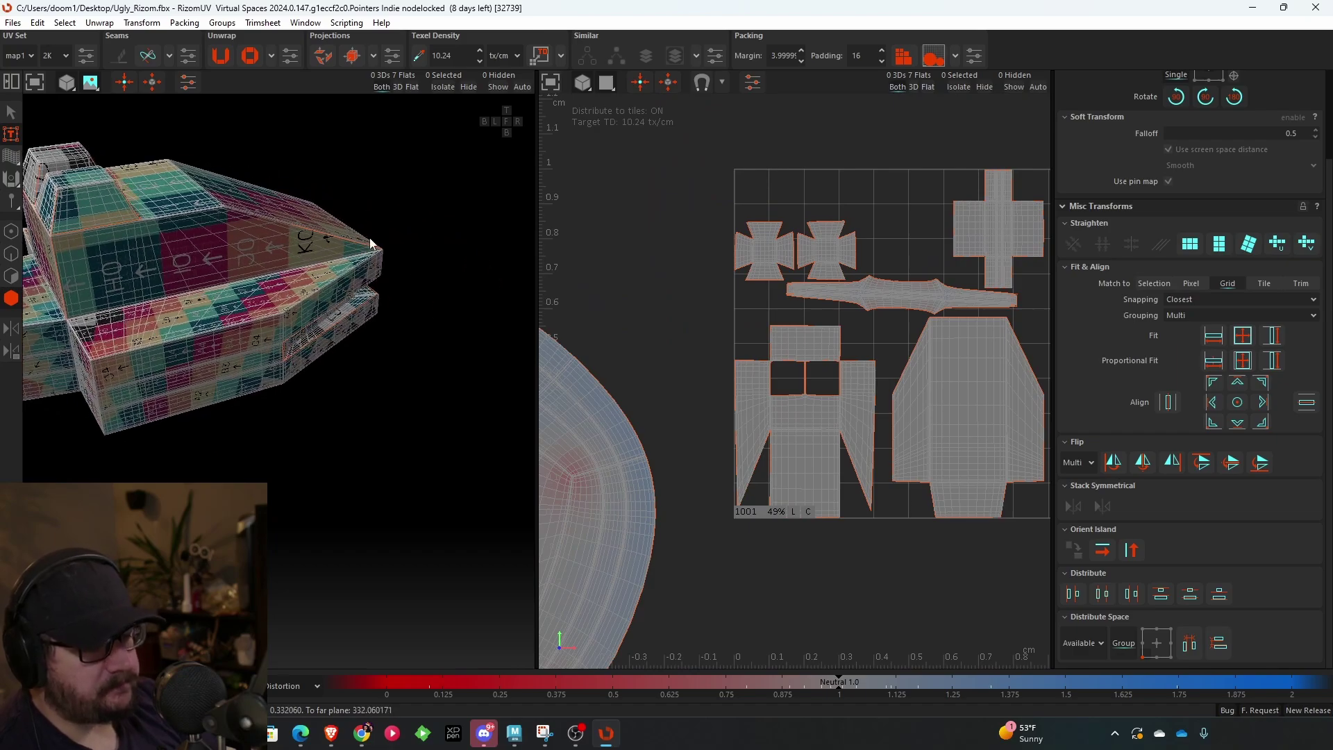
{"action": "left_click_drag", "start_coordinate": [437, 269], "coordinate": [506, 389], "text": "alt"}
{"action": "middle_click_drag", "start_coordinate": [630, 385], "coordinate": [830, 271], "text": "alt"}
{"action": "scroll", "coordinate": [792, 322], "scroll_direction": "down", "scroll_amount": 3}
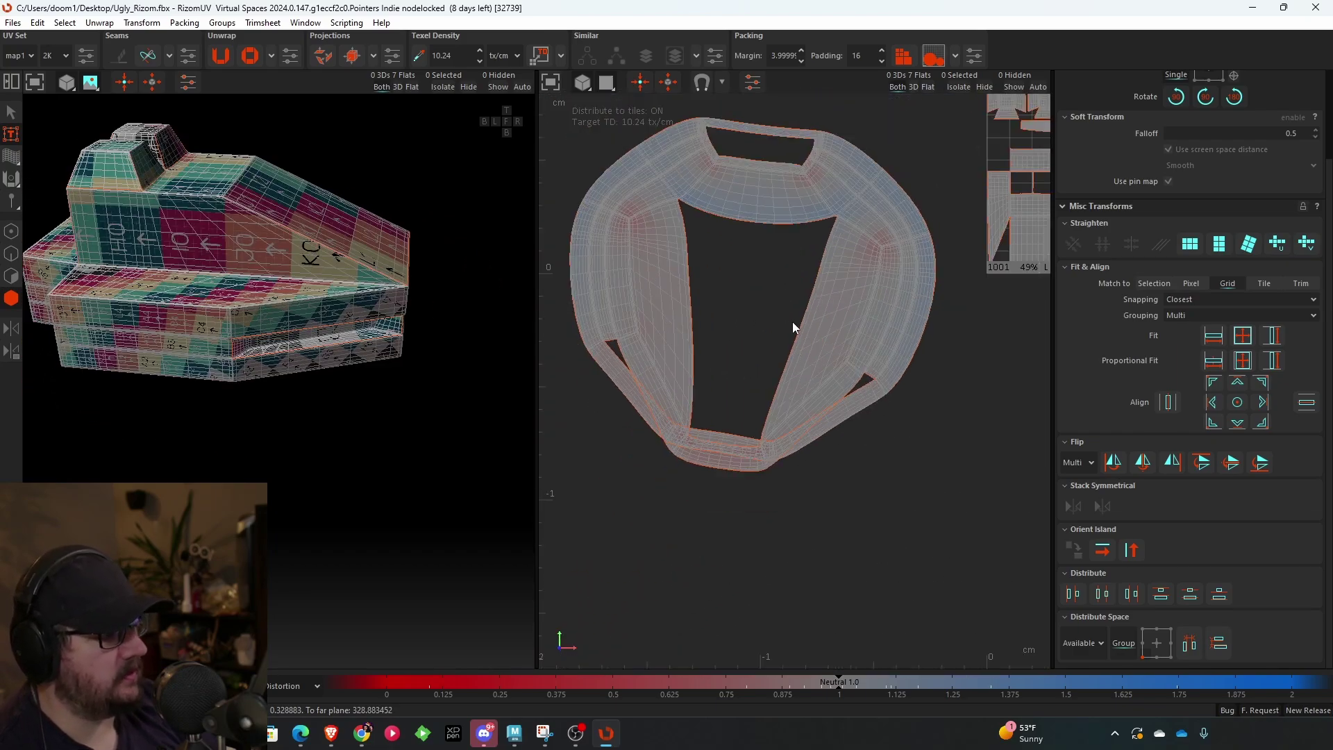
{"action": "middle_click_drag", "start_coordinate": [642, 210], "coordinate": [673, 239], "text": "alt"}
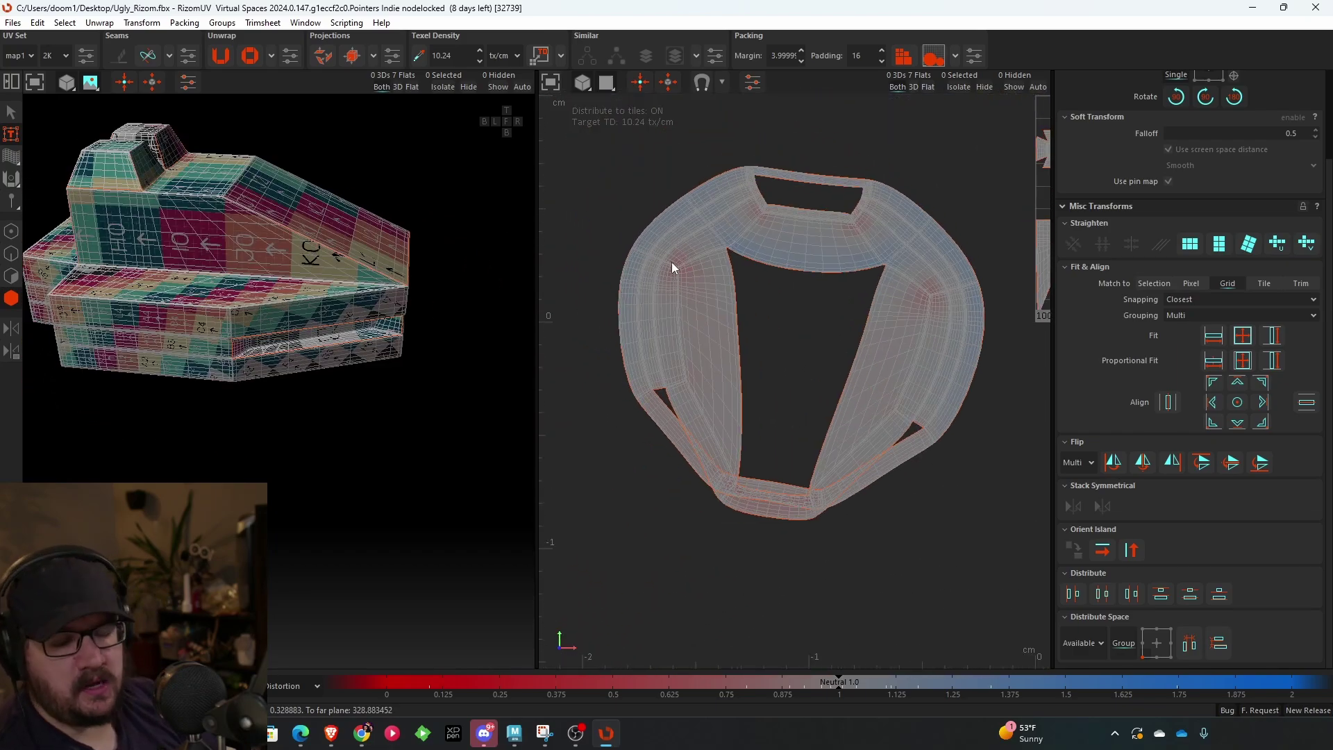
{"action": "scroll", "coordinate": [672, 266], "scroll_direction": "up", "scroll_amount": 6}
{"action": "scroll", "coordinate": [922, 278], "scroll_direction": "down", "scroll_amount": 5}
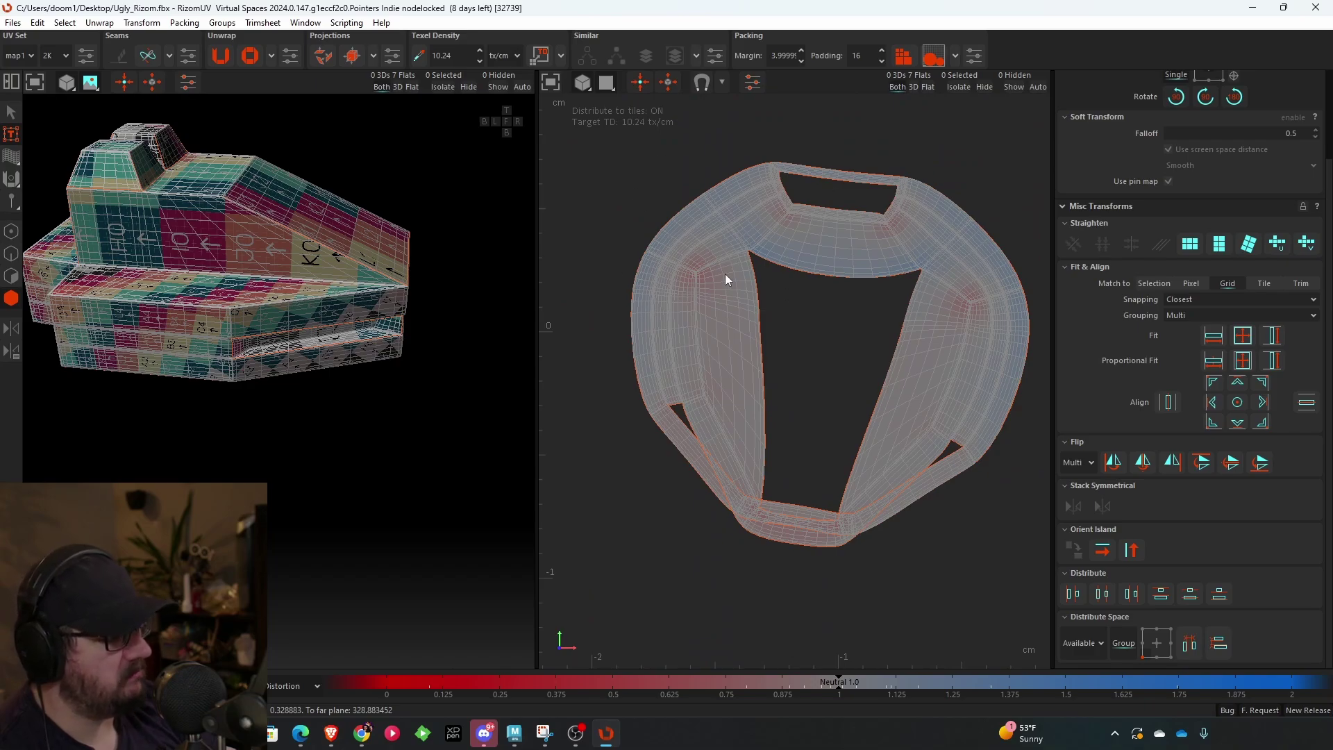
{"action": "scroll", "coordinate": [826, 499], "scroll_direction": "up", "scroll_amount": 4}
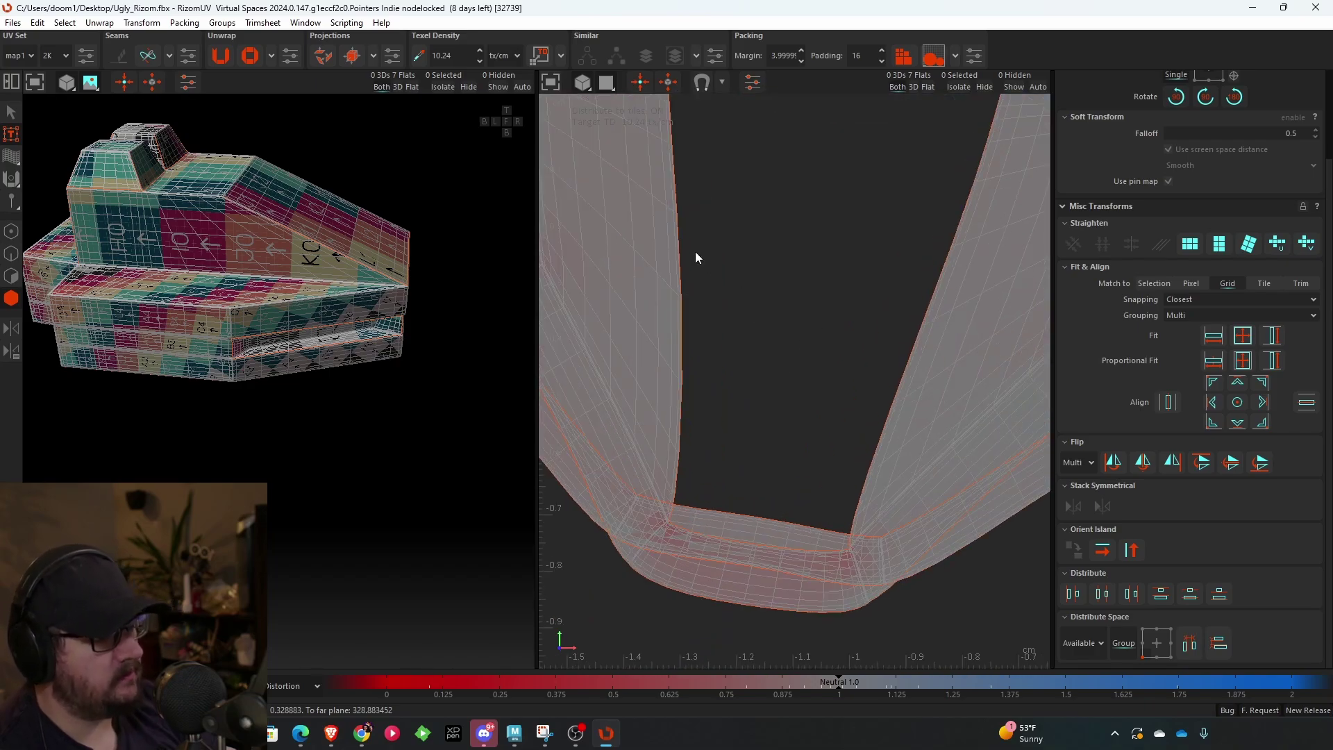
{"action": "scroll", "coordinate": [711, 285], "scroll_direction": "down", "scroll_amount": 5}
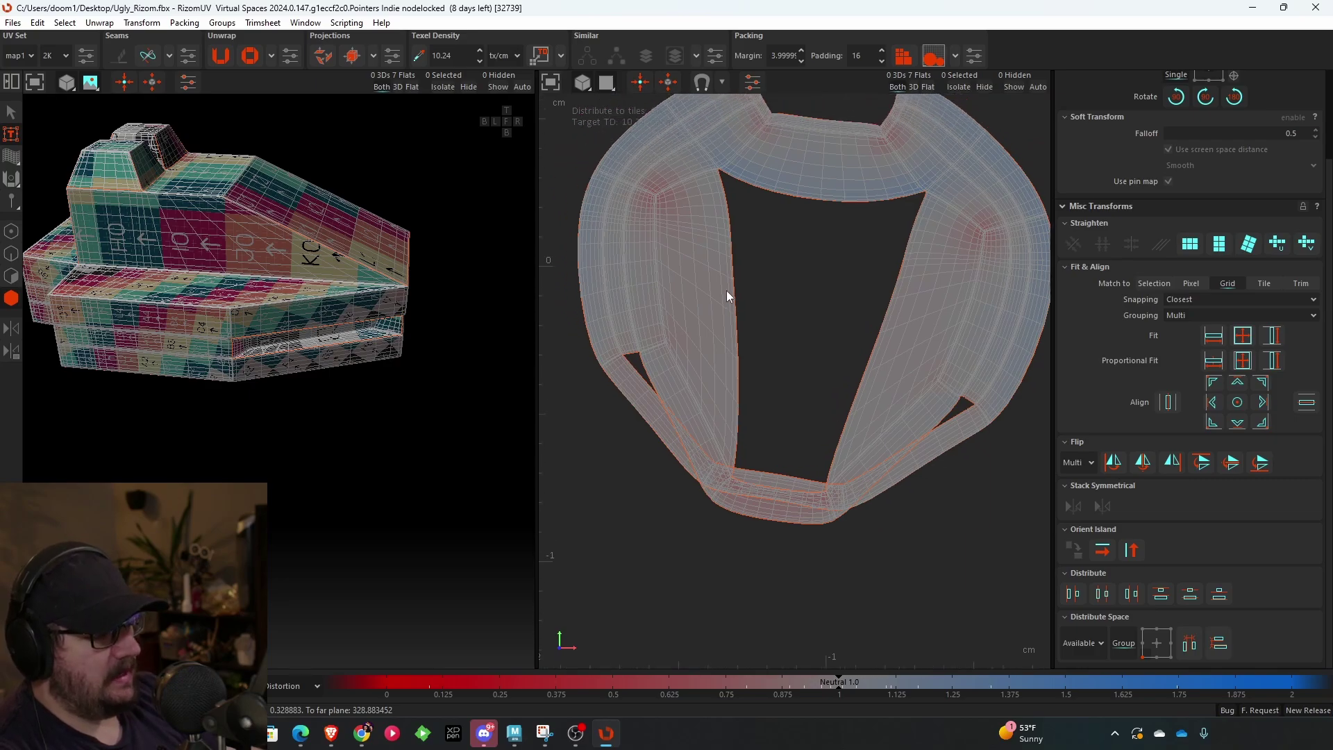
{"action": "scroll", "coordinate": [726, 290], "scroll_direction": "up", "scroll_amount": 5}
{"action": "scroll", "coordinate": [791, 314], "scroll_direction": "up", "scroll_amount": 3}
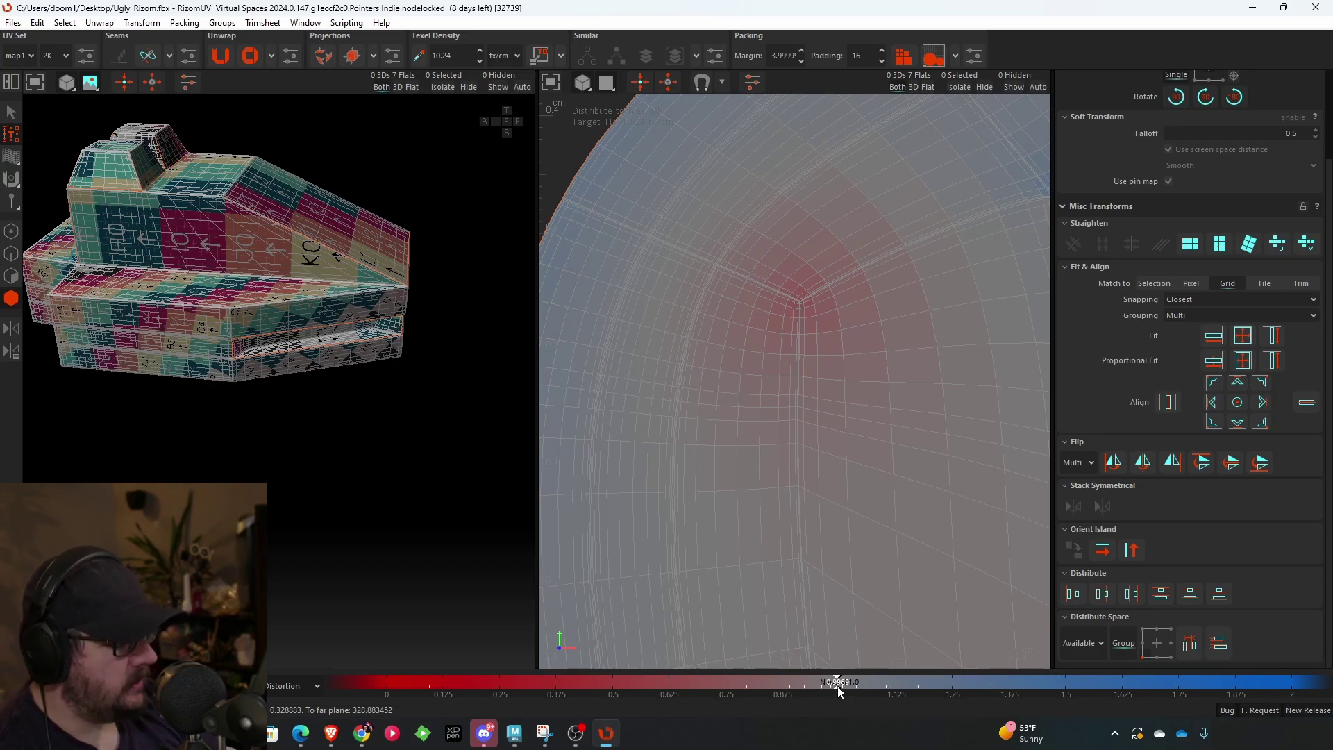
- In edge mode, select the edge loop from the ring island's upper-left high-distortion corner out to its outer border
{"action": "left_click_drag", "start_coordinate": [833, 689], "coordinate": [821, 685]}
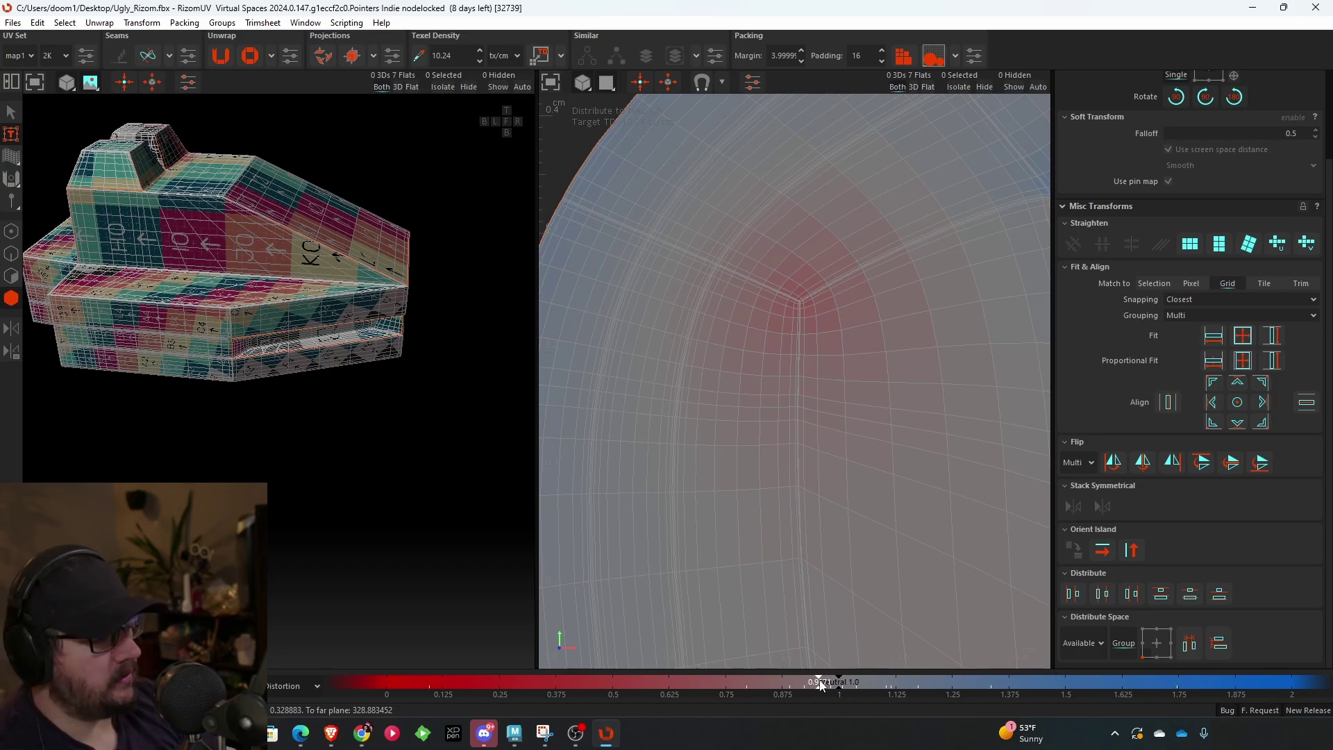
{"action": "scroll", "coordinate": [836, 293], "scroll_direction": "up", "scroll_amount": 10}
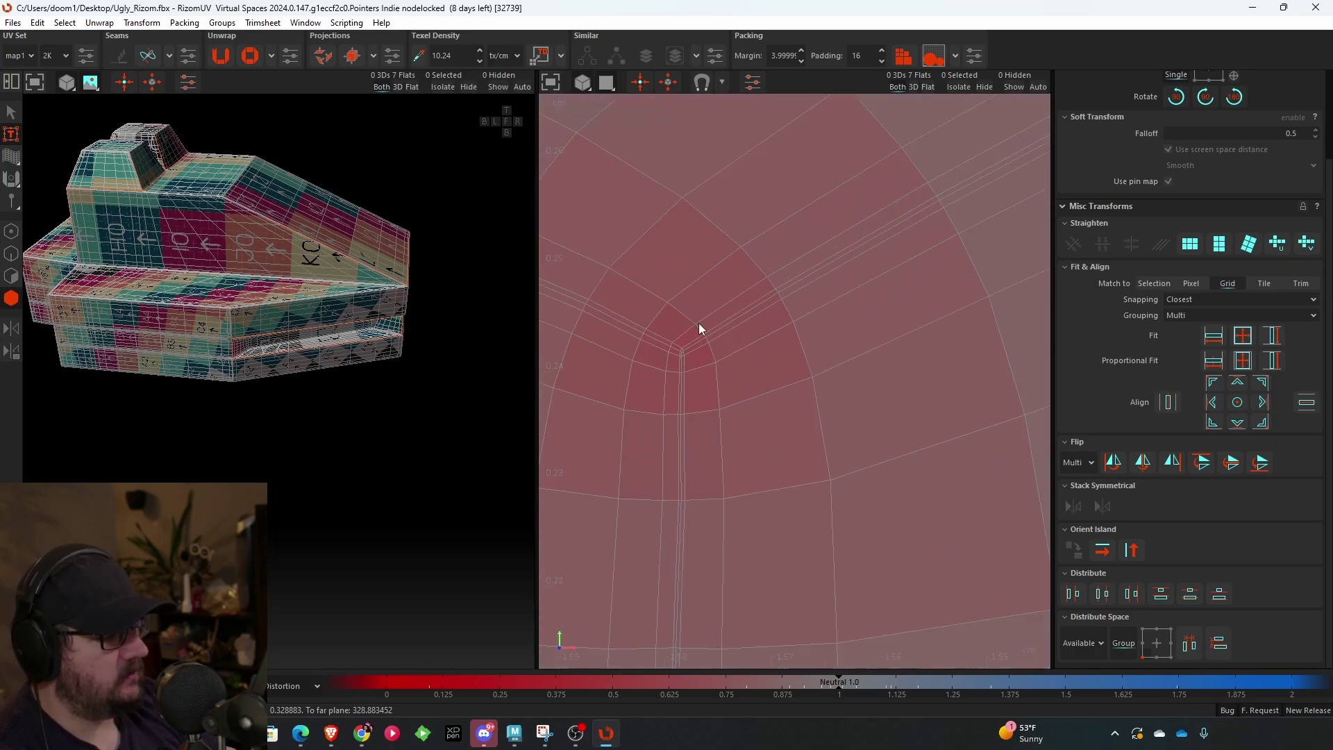
{"action": "middle_click_drag", "start_coordinate": [635, 369], "coordinate": [710, 332], "text": "alt"}
{"action": "left_click", "coordinate": [11, 253]}
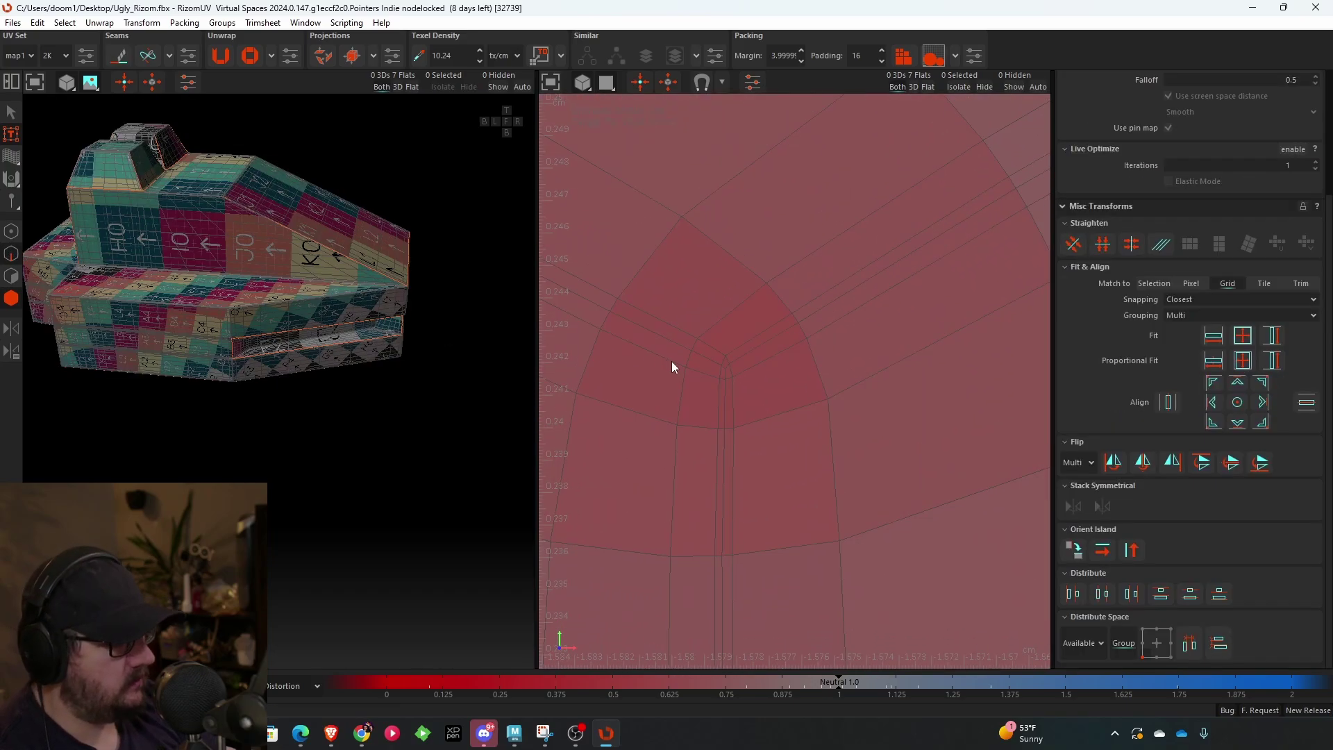
{"action": "left_click", "coordinate": [707, 361]}
{"action": "key", "text": "f"}
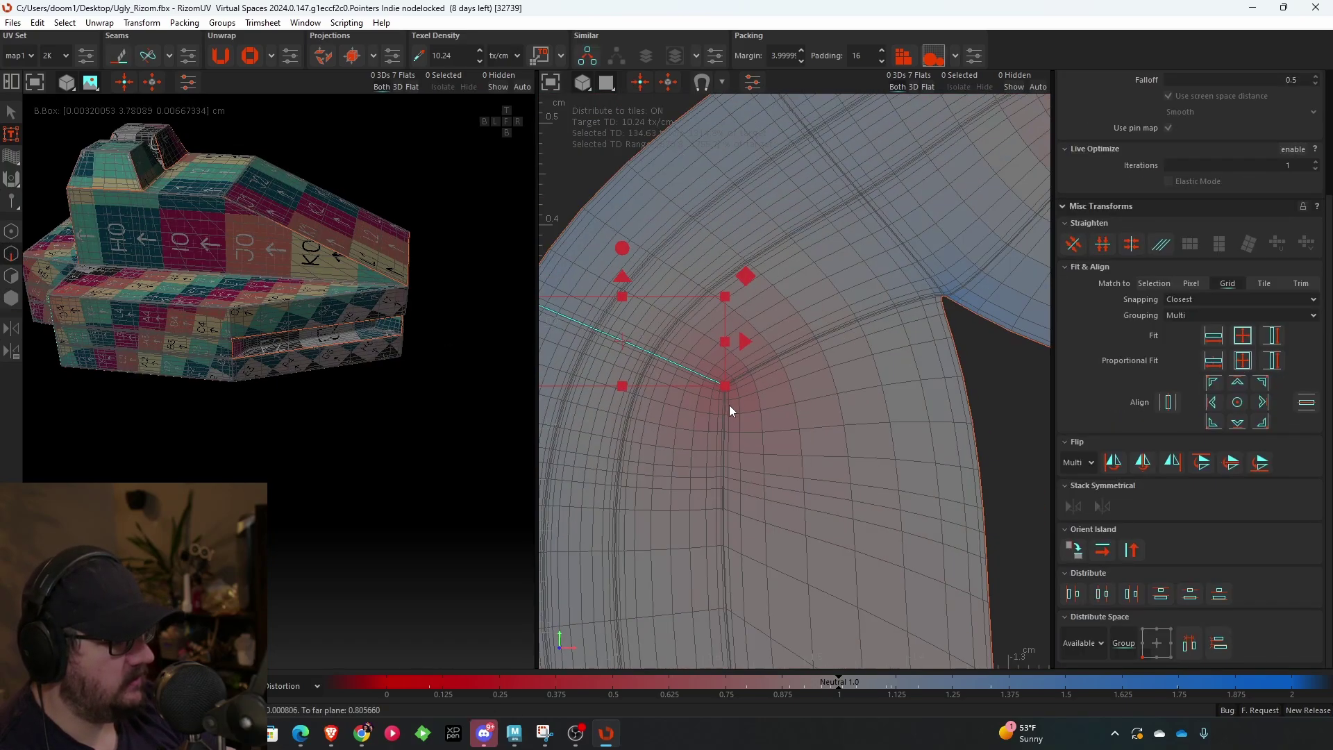
{"action": "scroll", "coordinate": [888, 336], "scroll_direction": "up", "scroll_amount": 10}
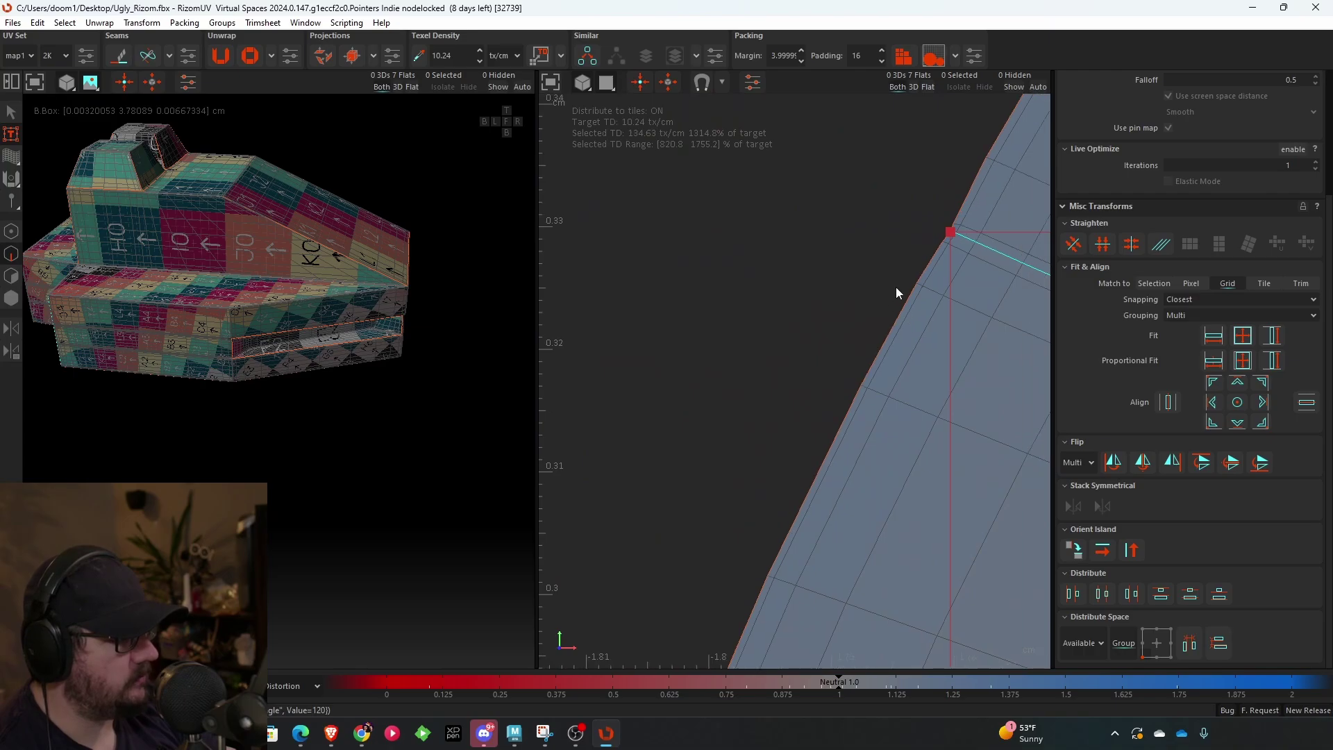
{"action": "key", "text": "q"}
{"action": "scroll", "coordinate": [861, 310], "scroll_direction": "down", "scroll_amount": 8}
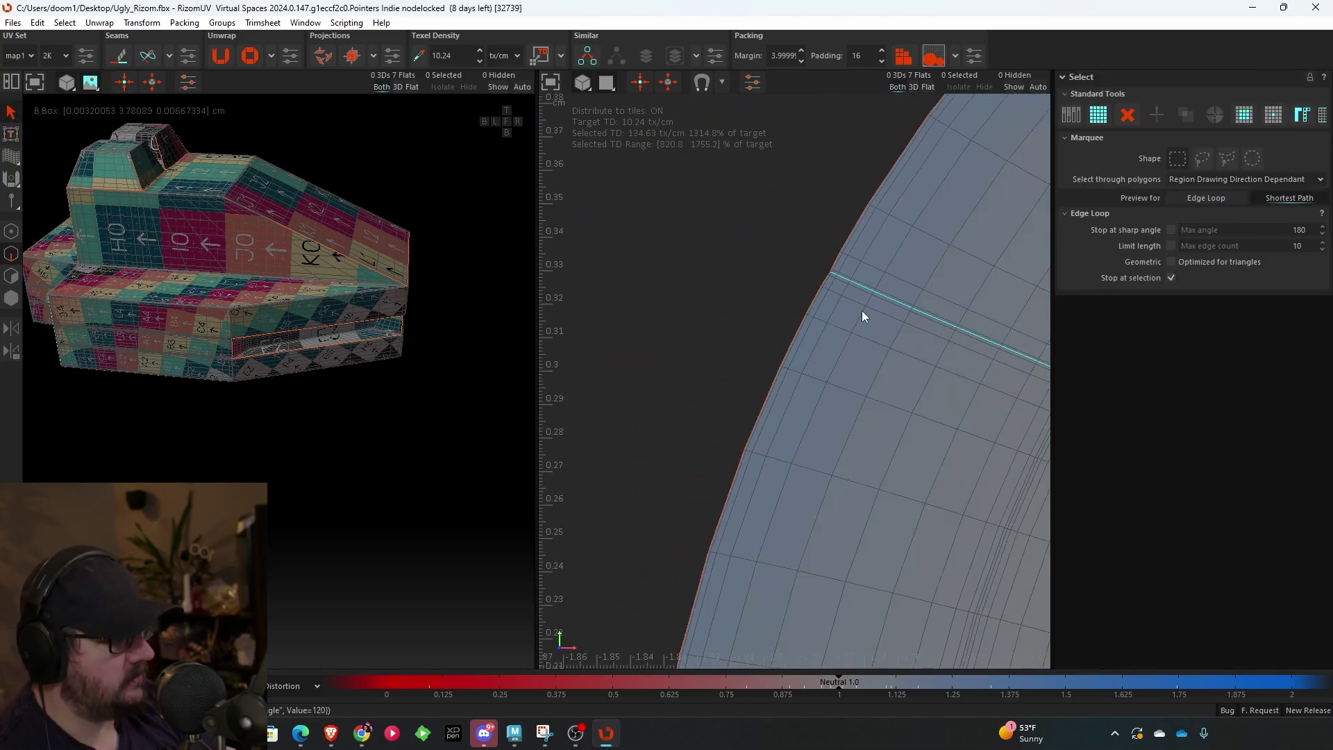
- Add the matching edge loop at the ring island's upper-right high-distortion corner and cut both loops as seams
{"action": "scroll", "coordinate": [933, 358], "scroll_direction": "down", "scroll_amount": 5}
{"action": "scroll", "coordinate": [744, 393], "scroll_direction": "up", "scroll_amount": 10}
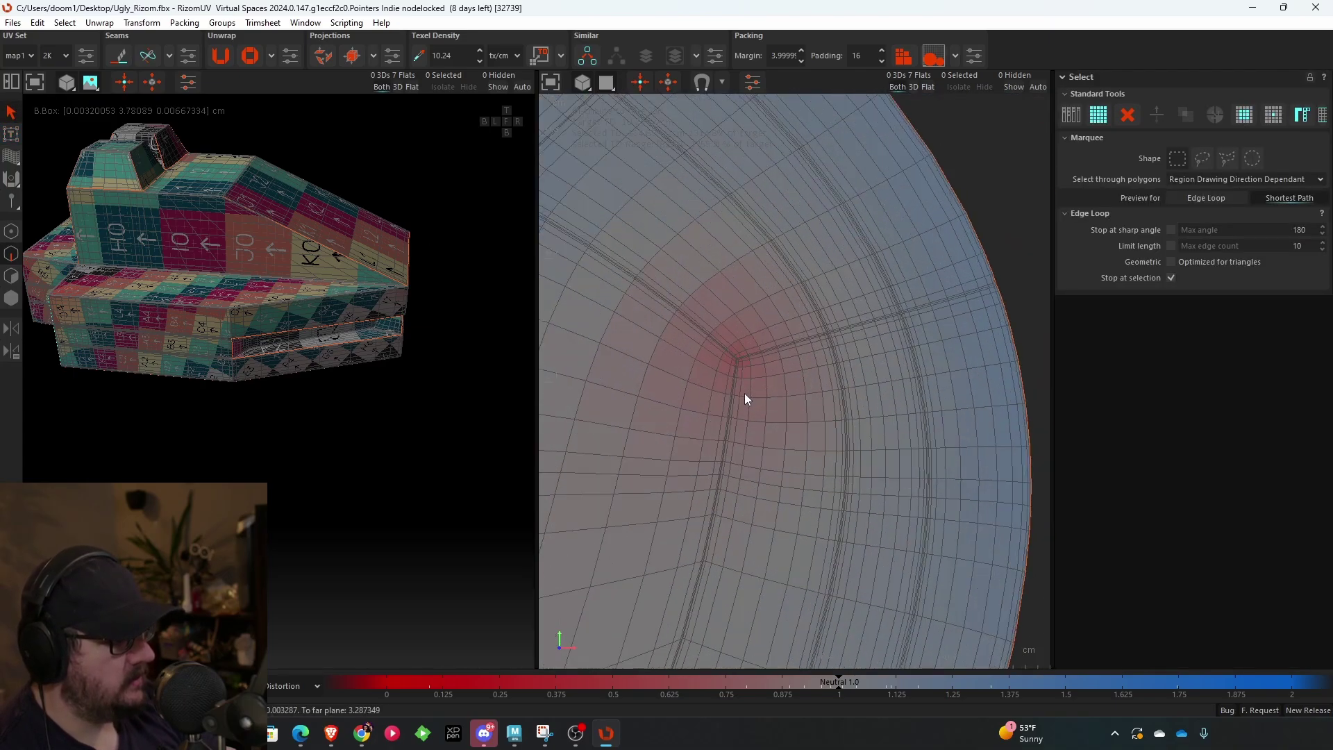
{"action": "scroll", "coordinate": [666, 400], "scroll_direction": "up", "scroll_amount": 3}
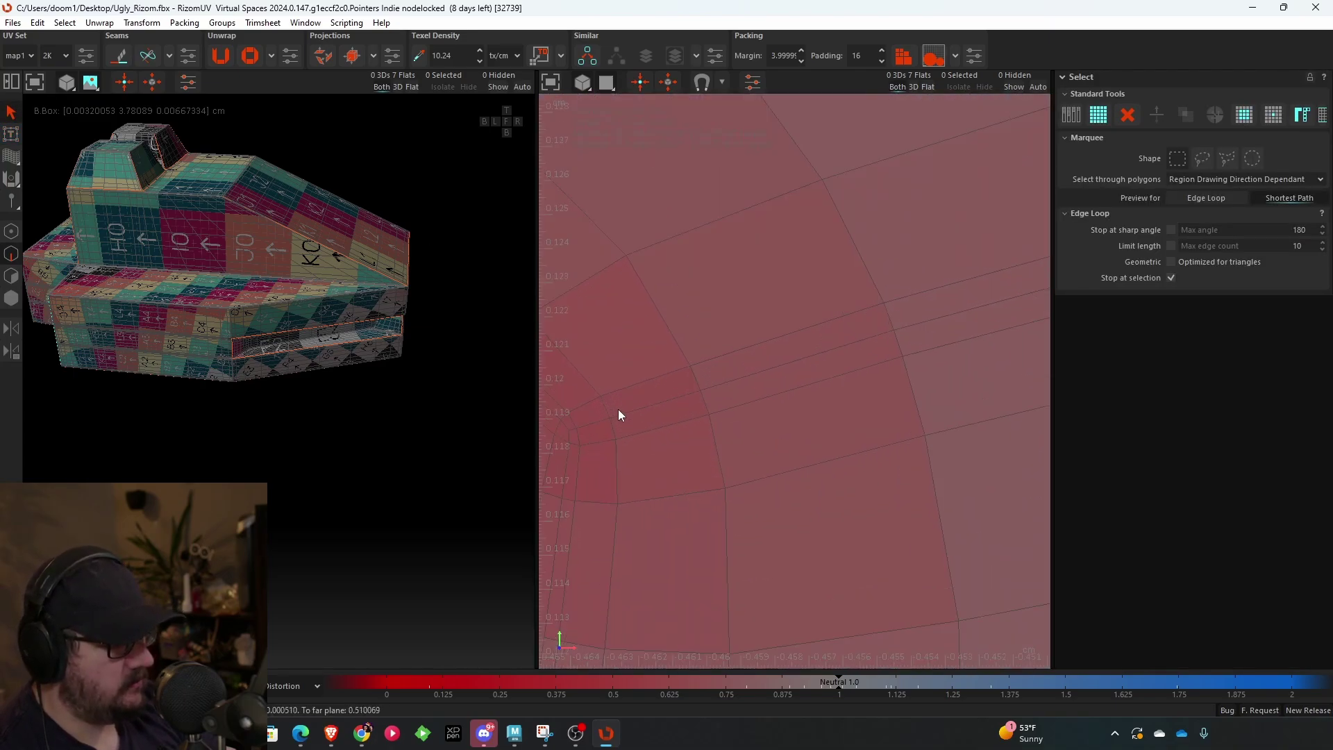
{"action": "double_click", "coordinate": [572, 429]}
{"action": "left_click", "coordinate": [577, 428]}
{"action": "double_click", "coordinate": [578, 428]}
{"action": "scroll", "coordinate": [656, 454], "scroll_direction": "down", "scroll_amount": 5}
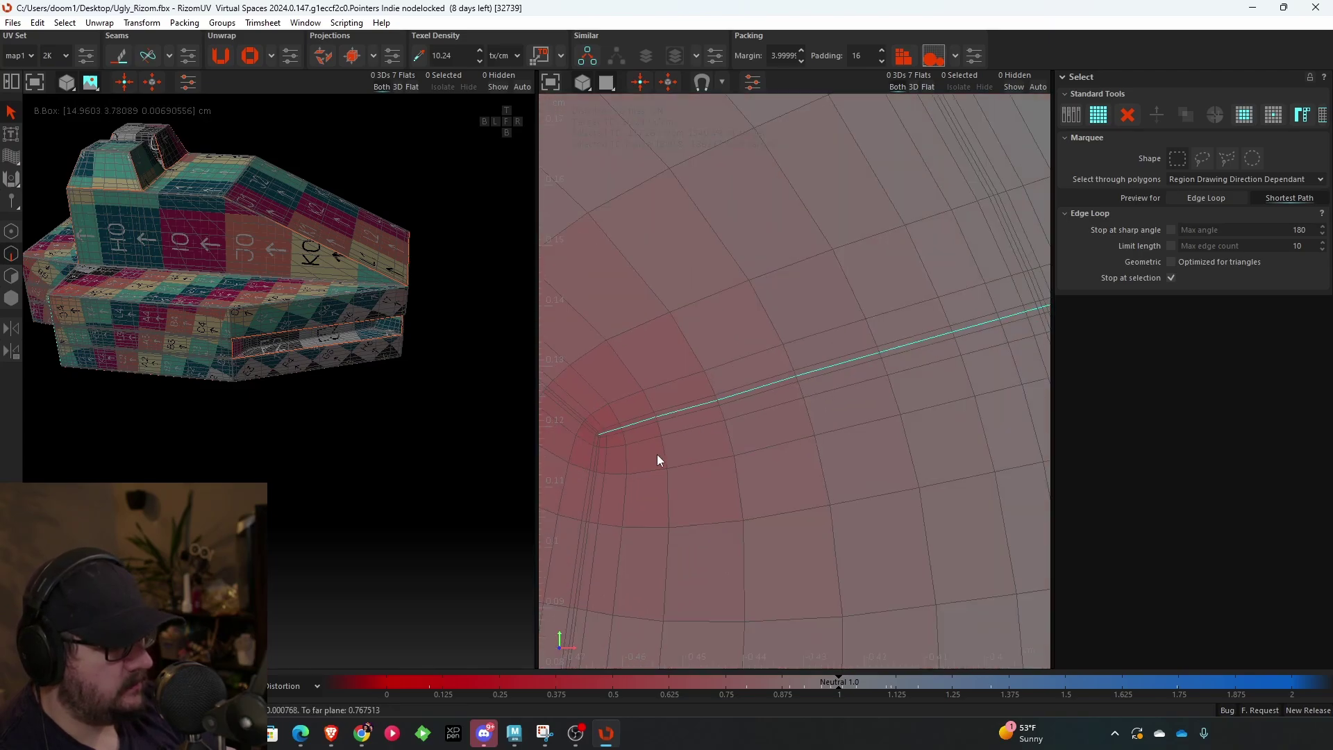
{"action": "scroll", "coordinate": [931, 400], "scroll_direction": "down", "scroll_amount": 8}
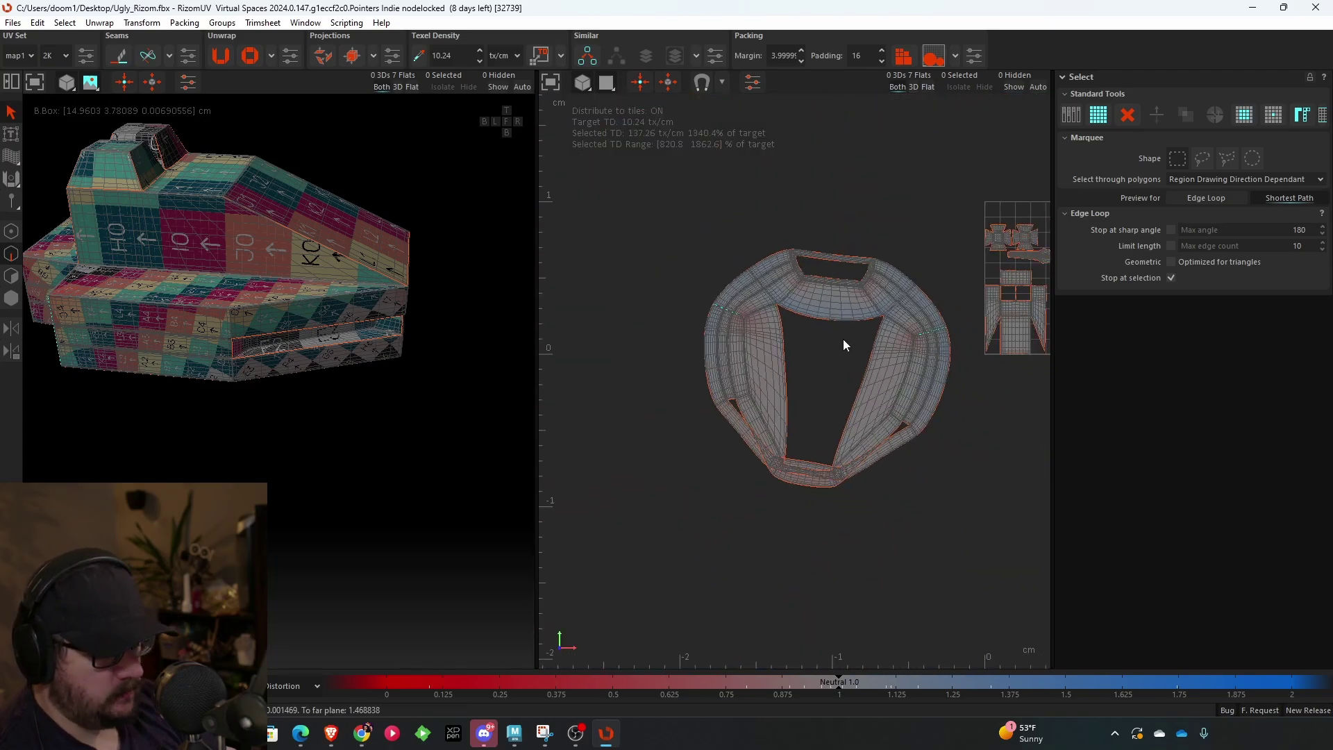
{"action": "left_click", "coordinate": [841, 339]}
- Select the whole ring island in island mode, unfold it with the new seams and clear the selection
{"action": "scroll", "coordinate": [836, 333], "scroll_direction": "up", "scroll_amount": 4}
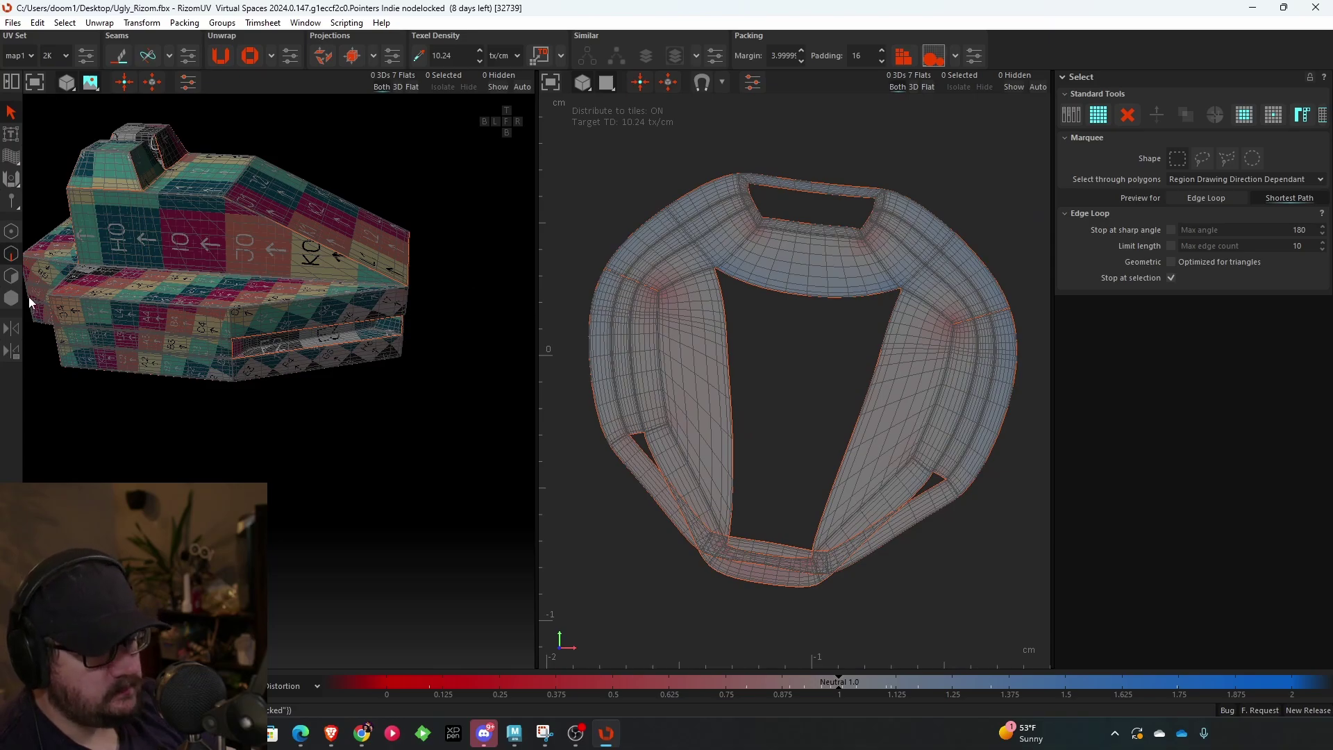
{"action": "left_click", "coordinate": [11, 298]}
{"action": "left_click", "coordinate": [646, 259]}
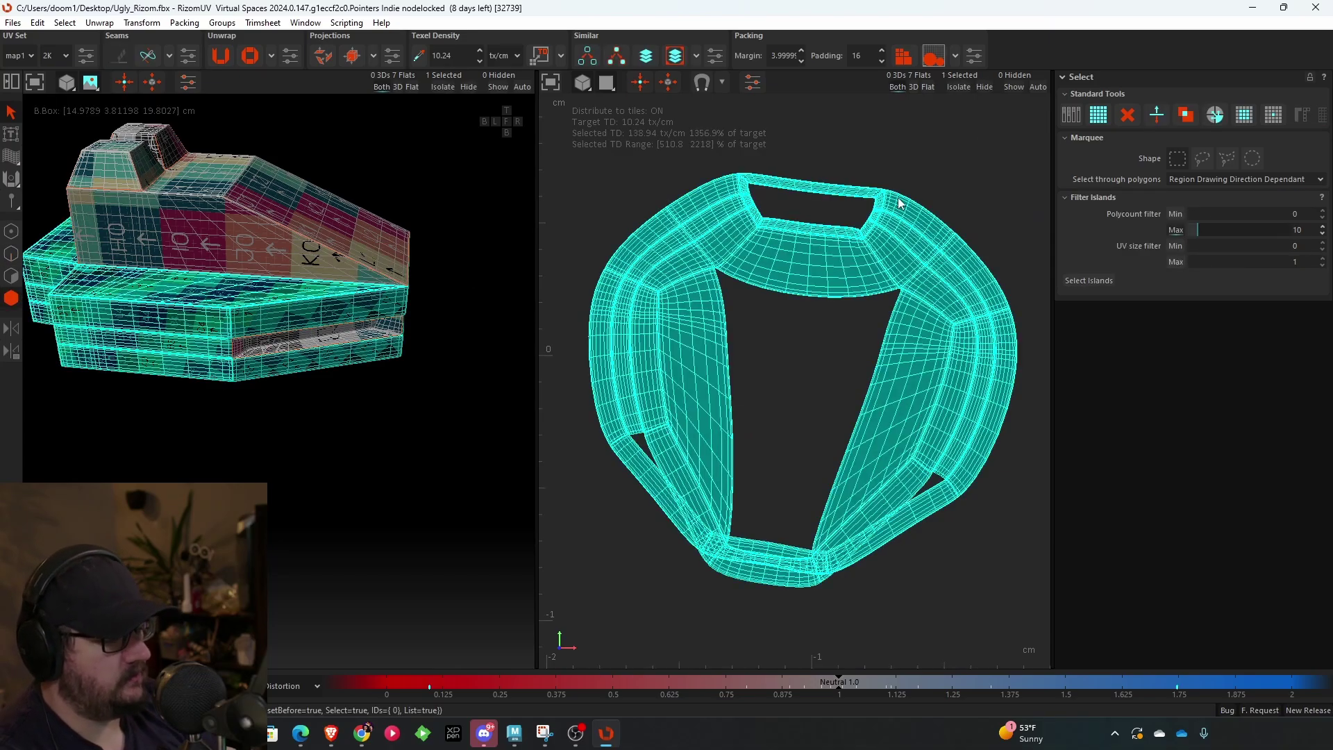
{"action": "key", "text": "u"}
{"action": "left_click", "coordinate": [779, 415]}
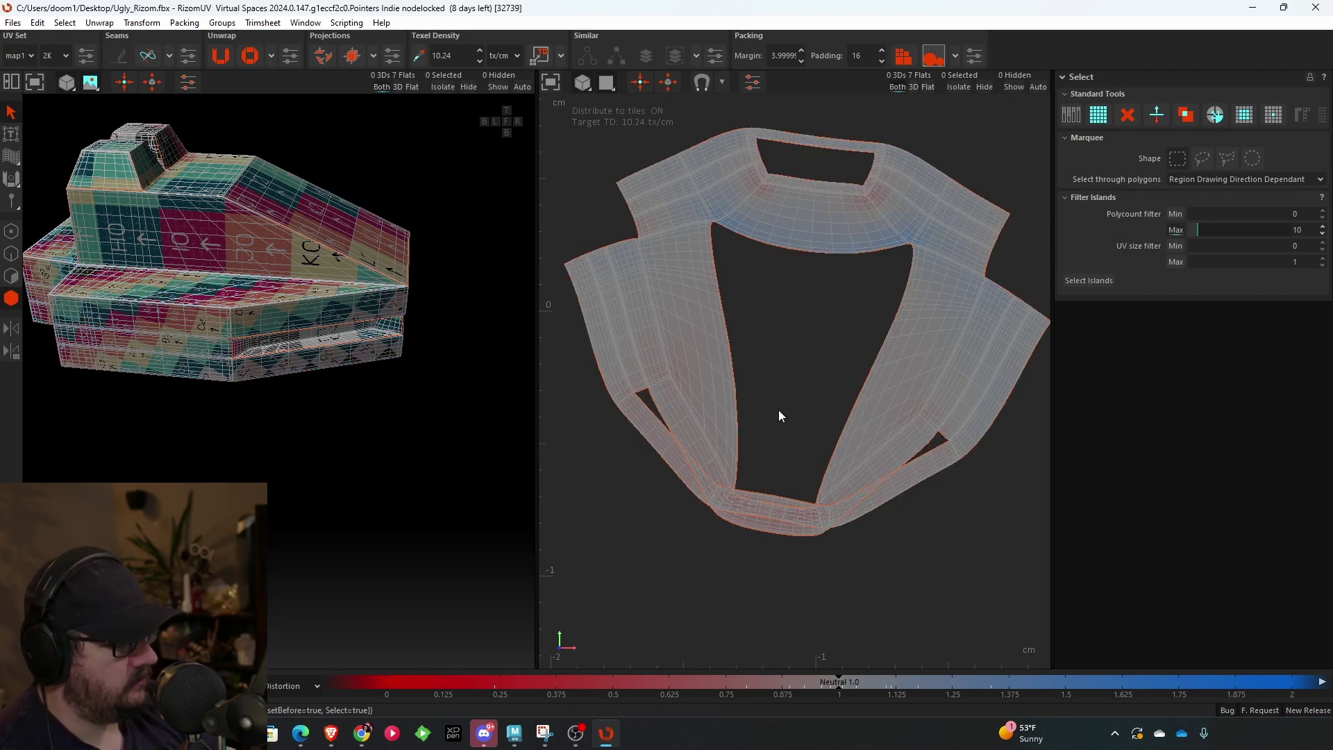
- Examine the distortion around the narrow triangular opening and the nearby inner corner on the ring island's lower-left side
{"action": "scroll", "coordinate": [749, 447], "scroll_direction": "up", "scroll_amount": 3}
{"action": "middle_click_drag", "start_coordinate": [716, 464], "coordinate": [832, 344]}
{"action": "scroll", "coordinate": [674, 358], "scroll_direction": "up", "scroll_amount": 2}
{"action": "scroll", "coordinate": [769, 319], "scroll_direction": "up", "scroll_amount": 3}
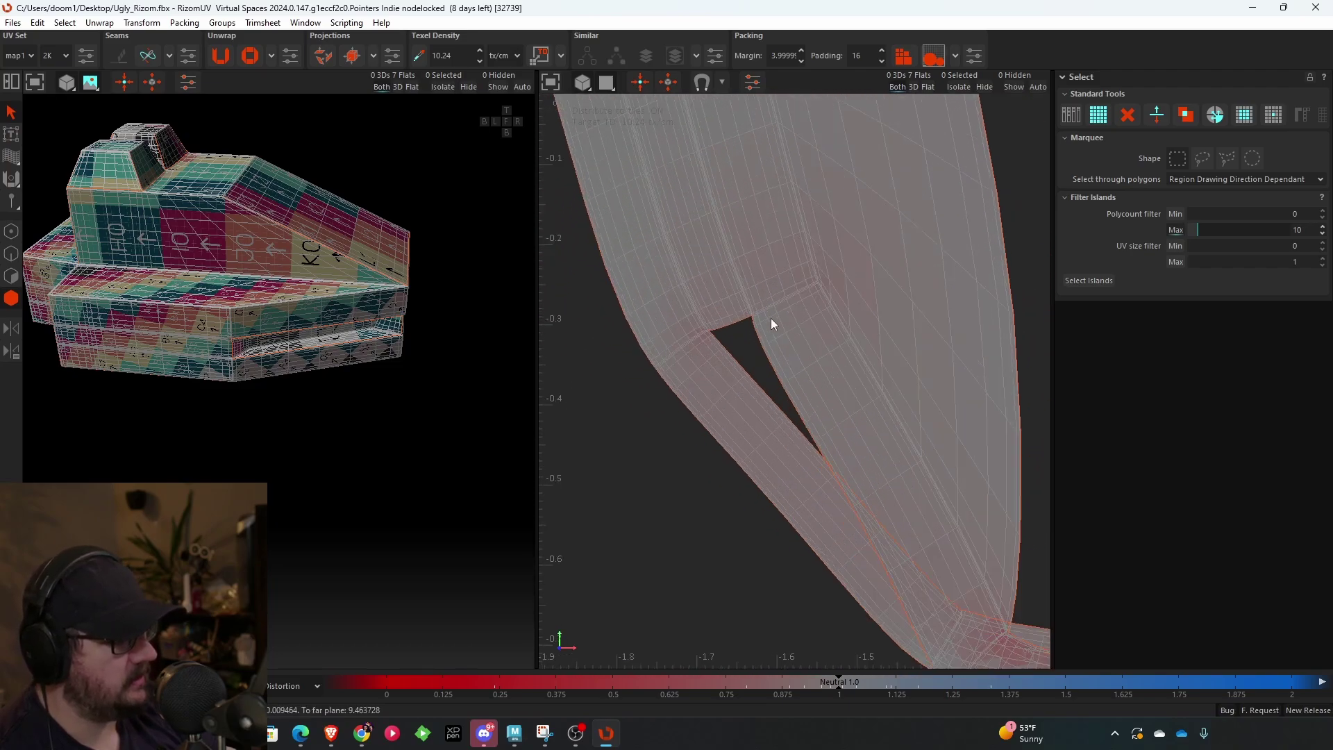
{"action": "scroll", "coordinate": [769, 321], "scroll_direction": "up", "scroll_amount": 3}
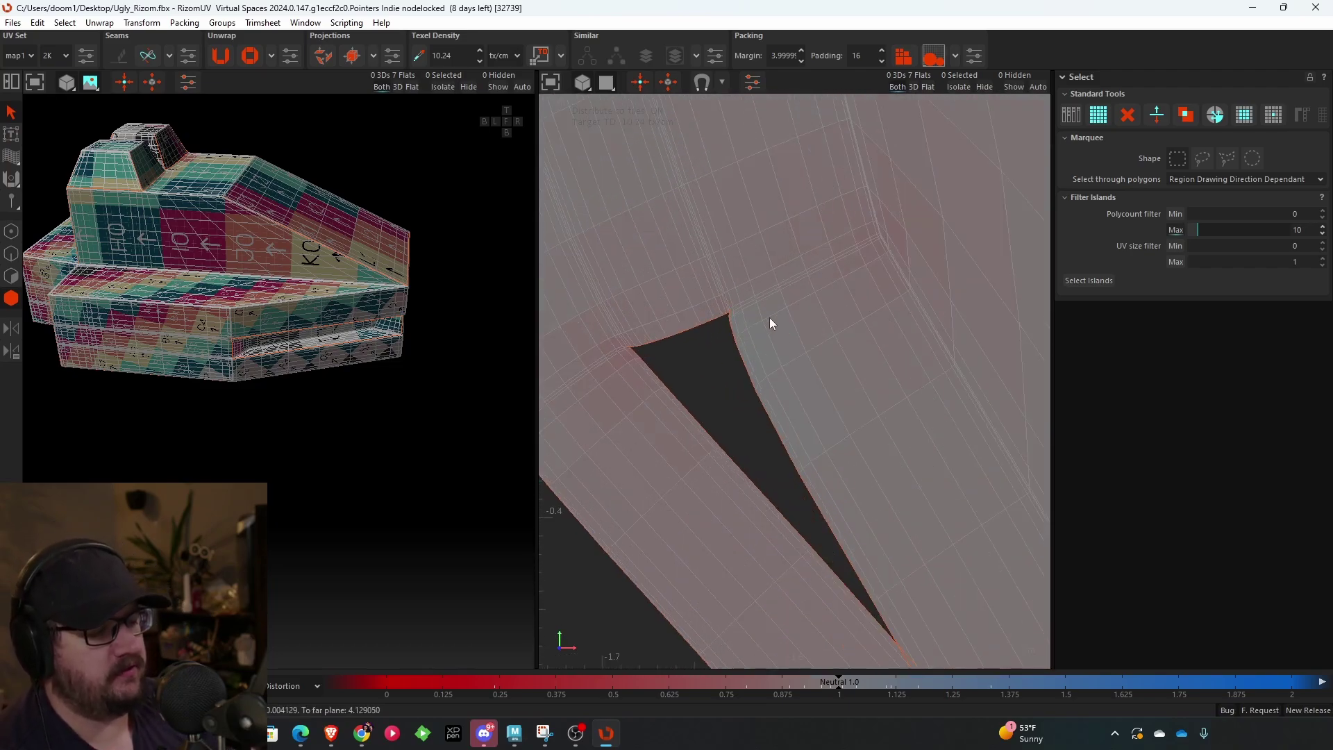
{"action": "scroll", "coordinate": [632, 326], "scroll_direction": "up", "scroll_amount": 4}
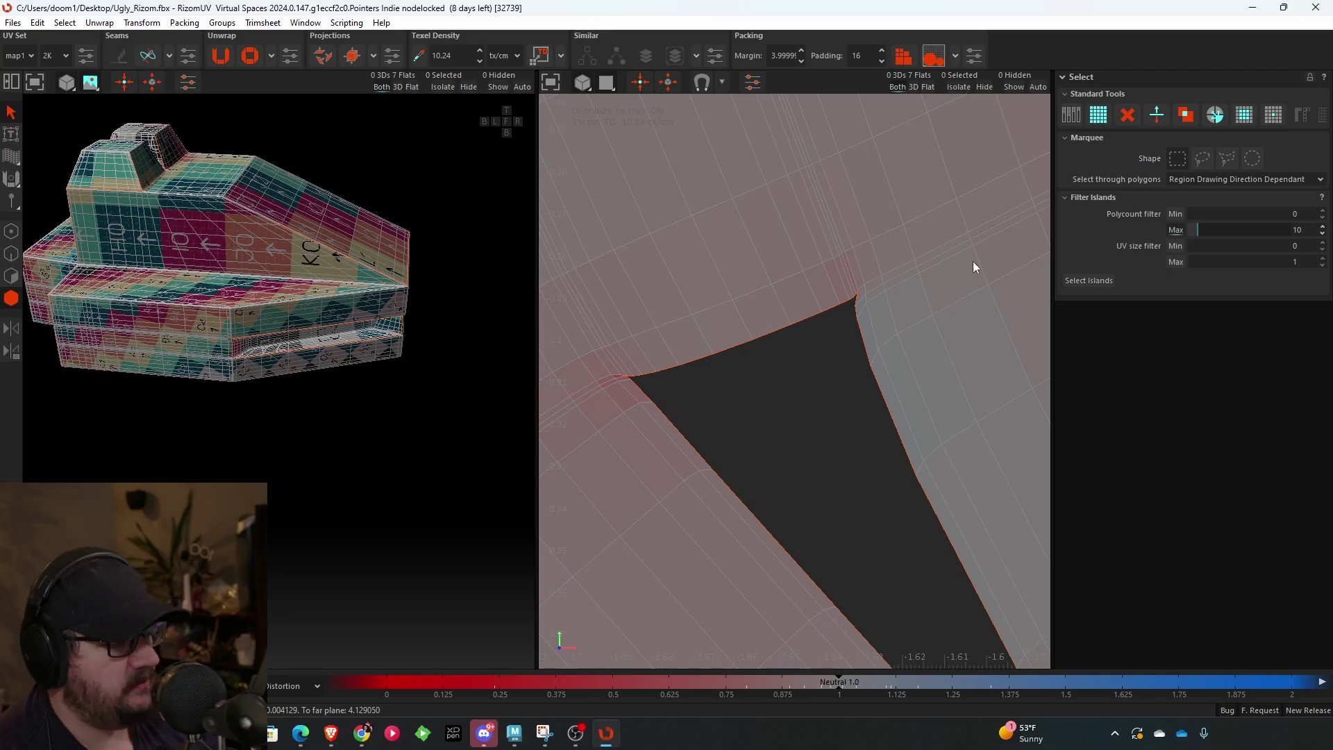
{"action": "scroll", "coordinate": [483, 443], "scroll_direction": "down", "scroll_amount": 3}
{"action": "scroll", "coordinate": [616, 491], "scroll_direction": "down", "scroll_amount": 3}
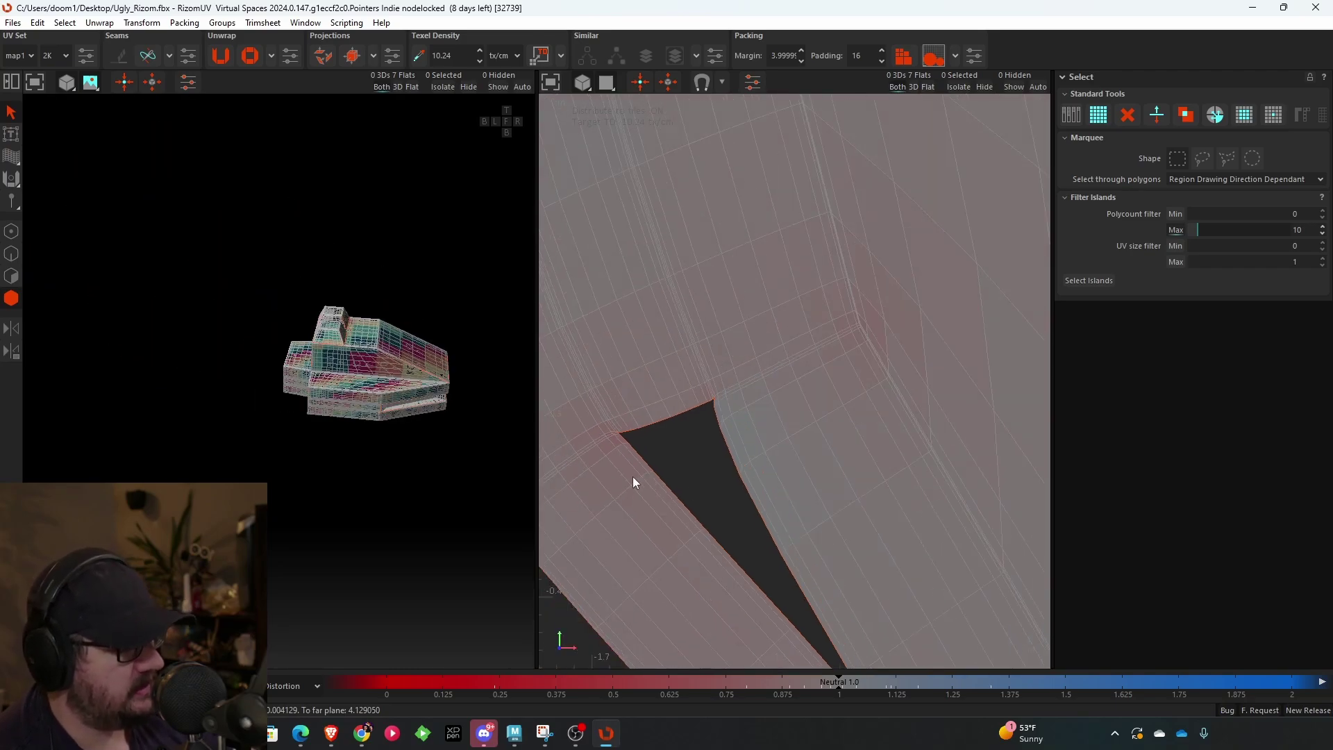
{"action": "scroll", "coordinate": [909, 338], "scroll_direction": "up", "scroll_amount": 3}
{"action": "scroll", "coordinate": [964, 198], "scroll_direction": "up", "scroll_amount": 3}
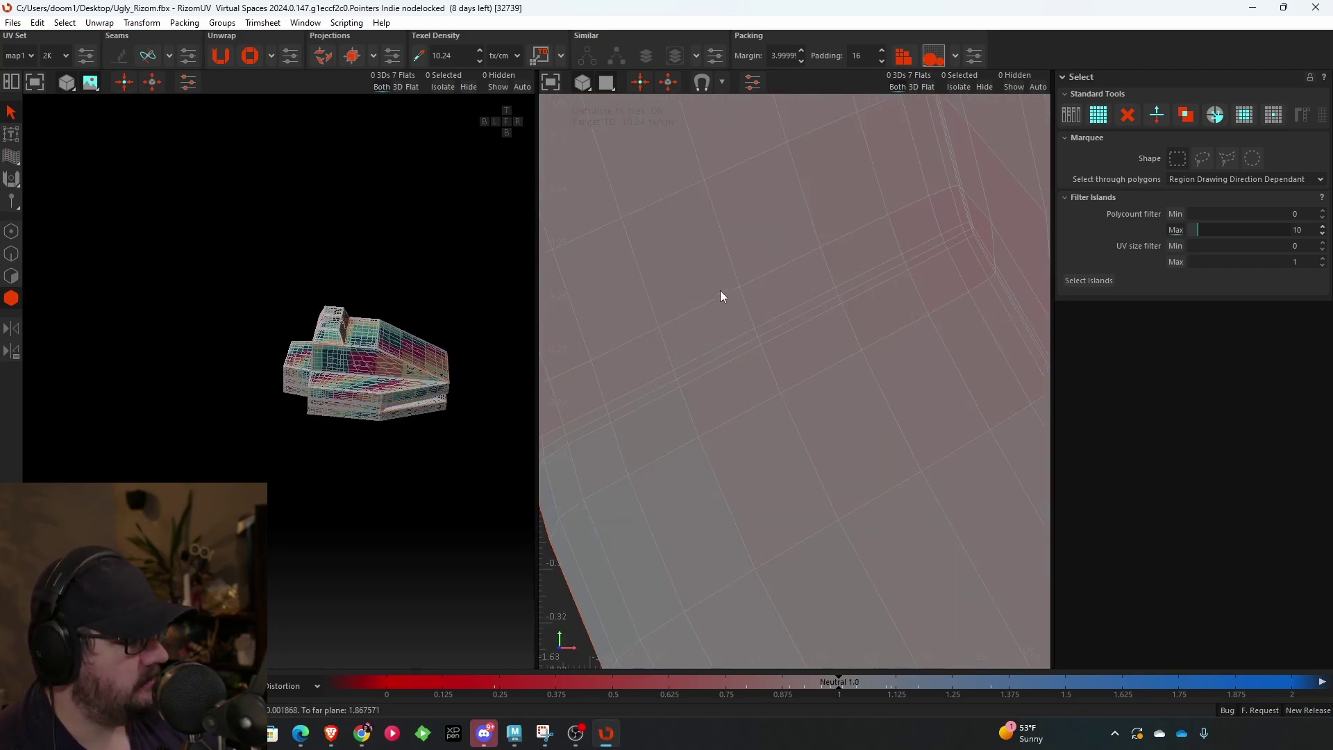
- In edge mode, select the short edge loop from the lower-left inner corner across the strip above the triangular opening
{"action": "left_click", "coordinate": [958, 184]}
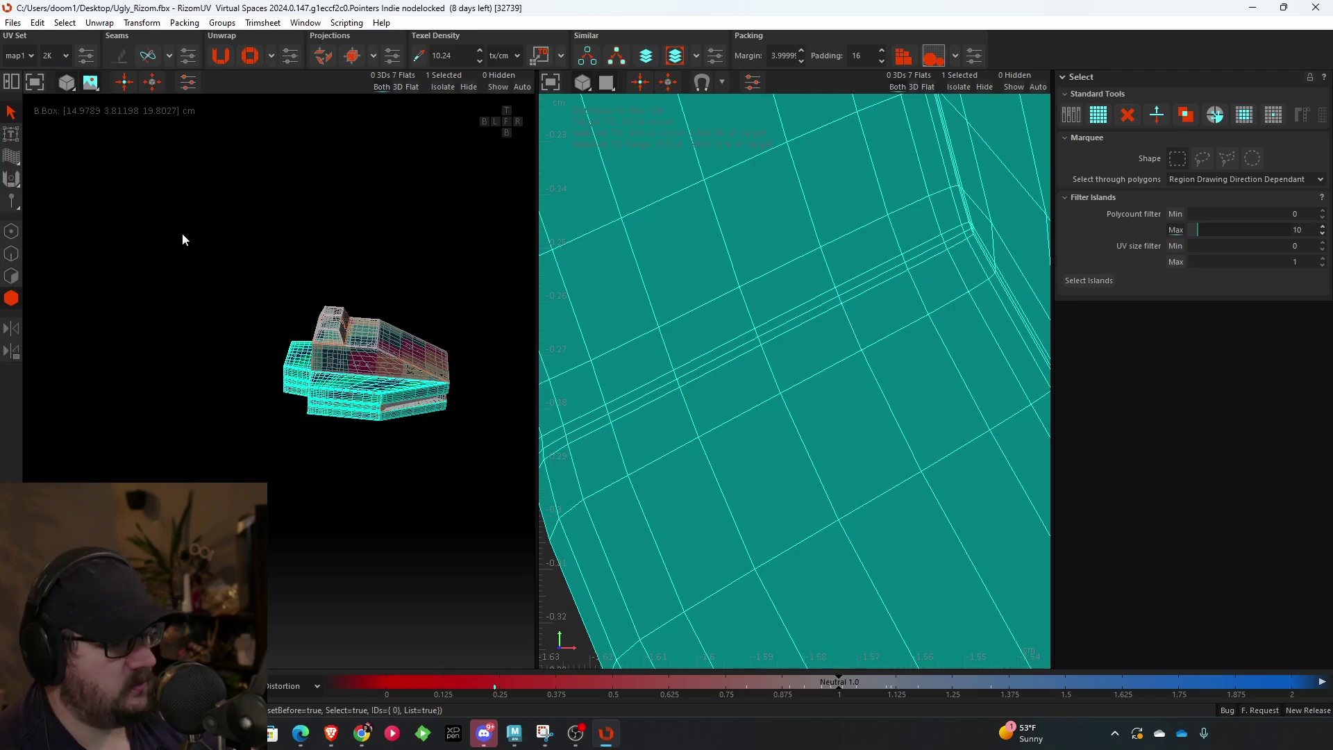
{"action": "left_click", "coordinate": [12, 254]}
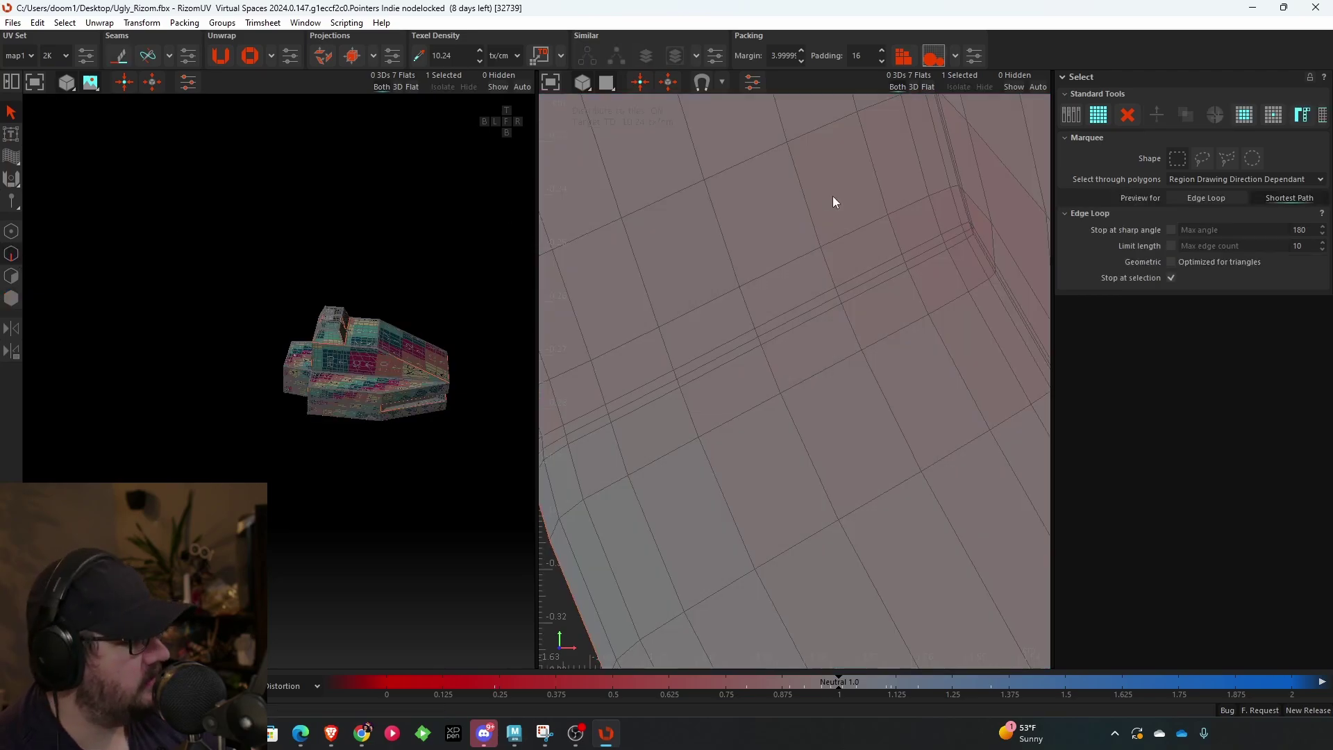
{"action": "left_click", "coordinate": [951, 184]}
{"action": "left_click", "coordinate": [951, 185]}
{"action": "left_click", "coordinate": [953, 186]}
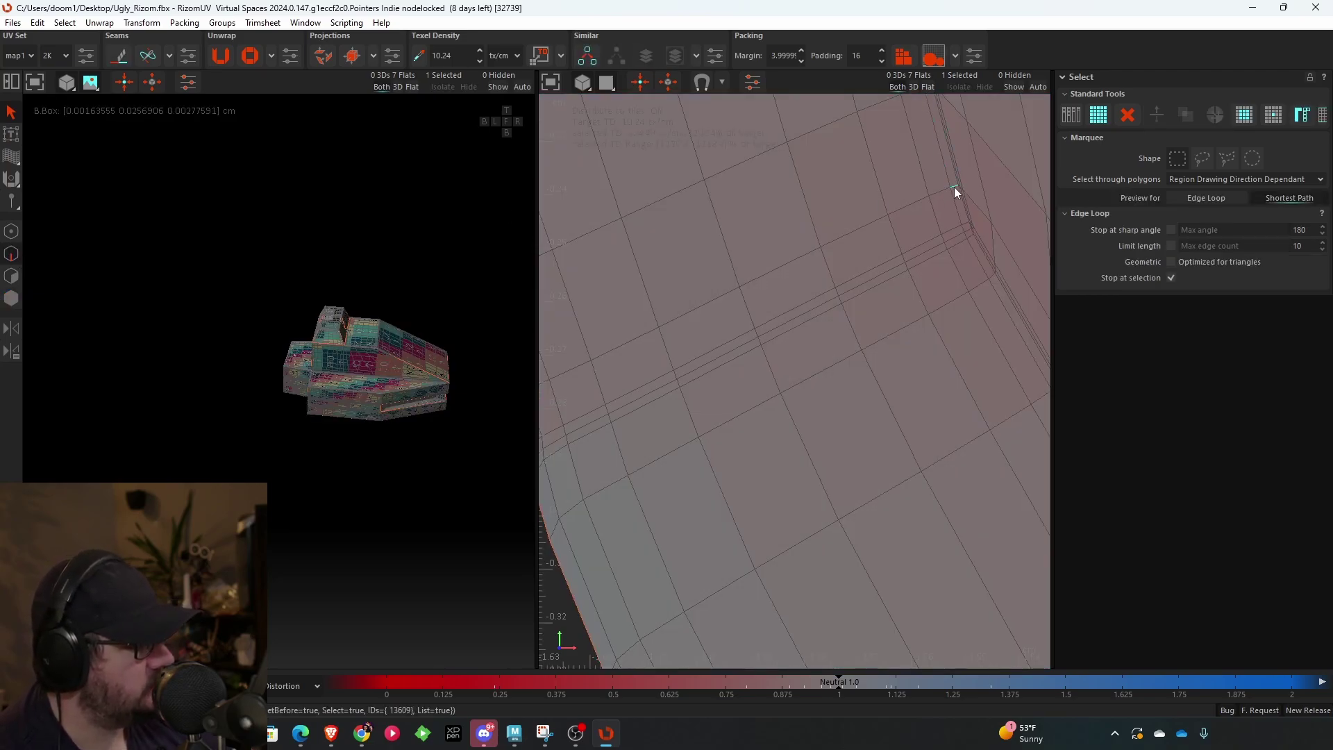
{"action": "double_click", "coordinate": [934, 192]}
- Add the matching short edge loop beside the lower-right triangular opening and cut both loops as seams
{"action": "scroll", "coordinate": [901, 243], "scroll_direction": "down", "scroll_amount": 3}
{"action": "scroll", "coordinate": [895, 261], "scroll_direction": "down", "scroll_amount": 4}
{"action": "middle_click_drag", "start_coordinate": [863, 331], "coordinate": [730, 311], "text": "alt"}
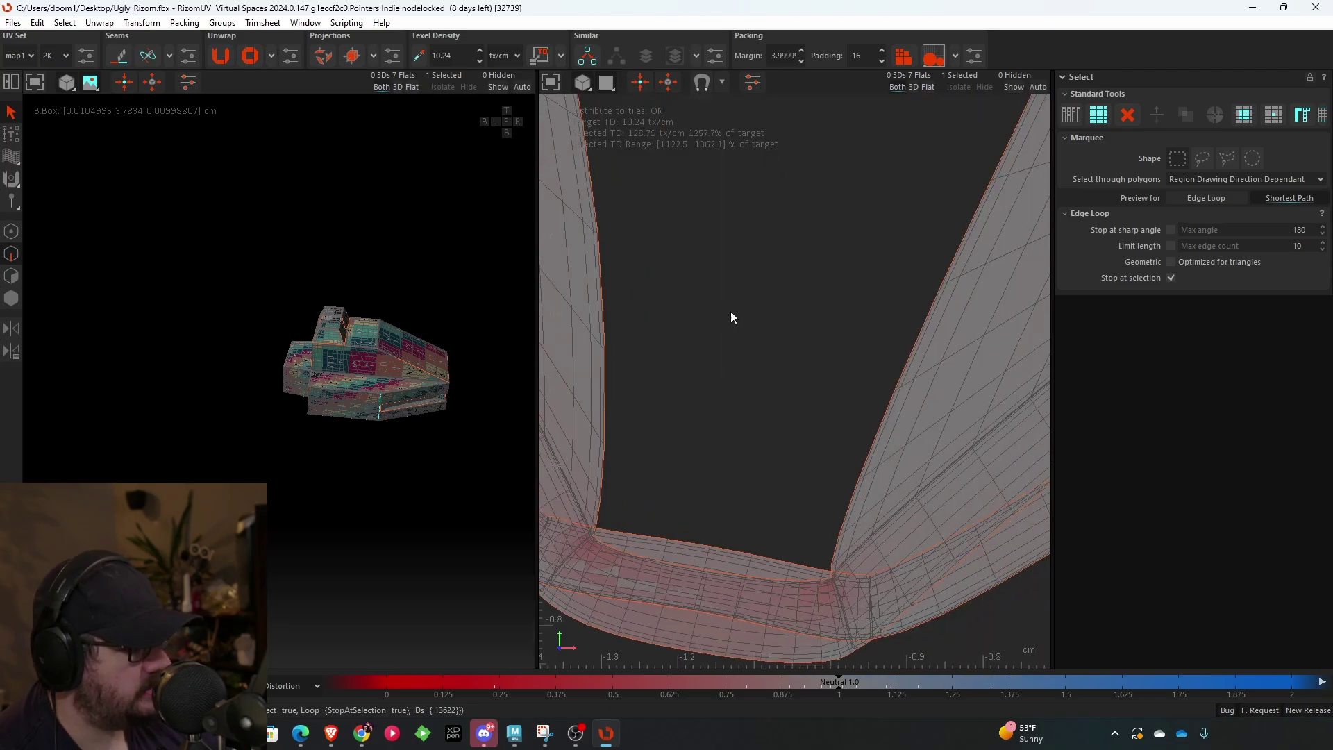
{"action": "scroll", "coordinate": [730, 313], "scroll_direction": "down", "scroll_amount": 3}
{"action": "scroll", "coordinate": [839, 340], "scroll_direction": "up", "scroll_amount": 4}
{"action": "scroll", "coordinate": [803, 285], "scroll_direction": "up", "scroll_amount": 3}
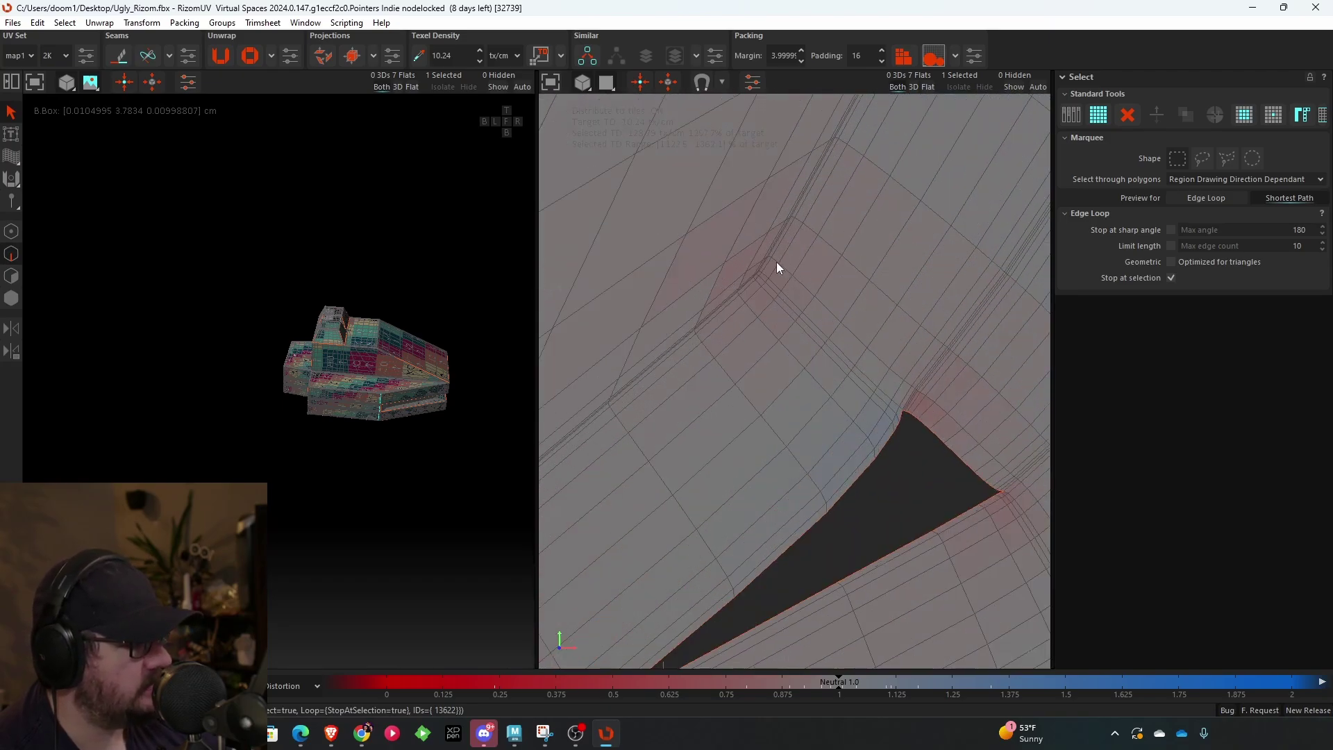
{"action": "scroll", "coordinate": [776, 261], "scroll_direction": "up", "scroll_amount": 3}
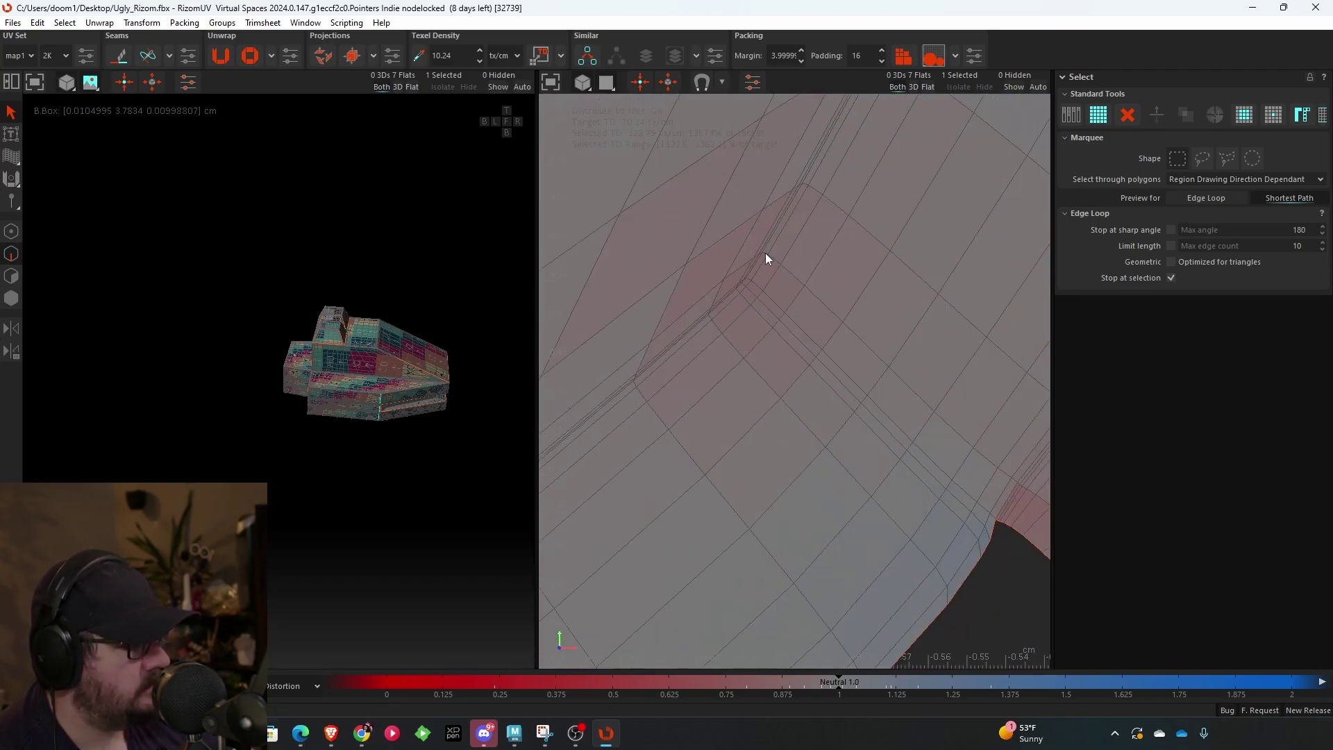
{"action": "scroll", "coordinate": [772, 261], "scroll_direction": "down", "scroll_amount": 6}
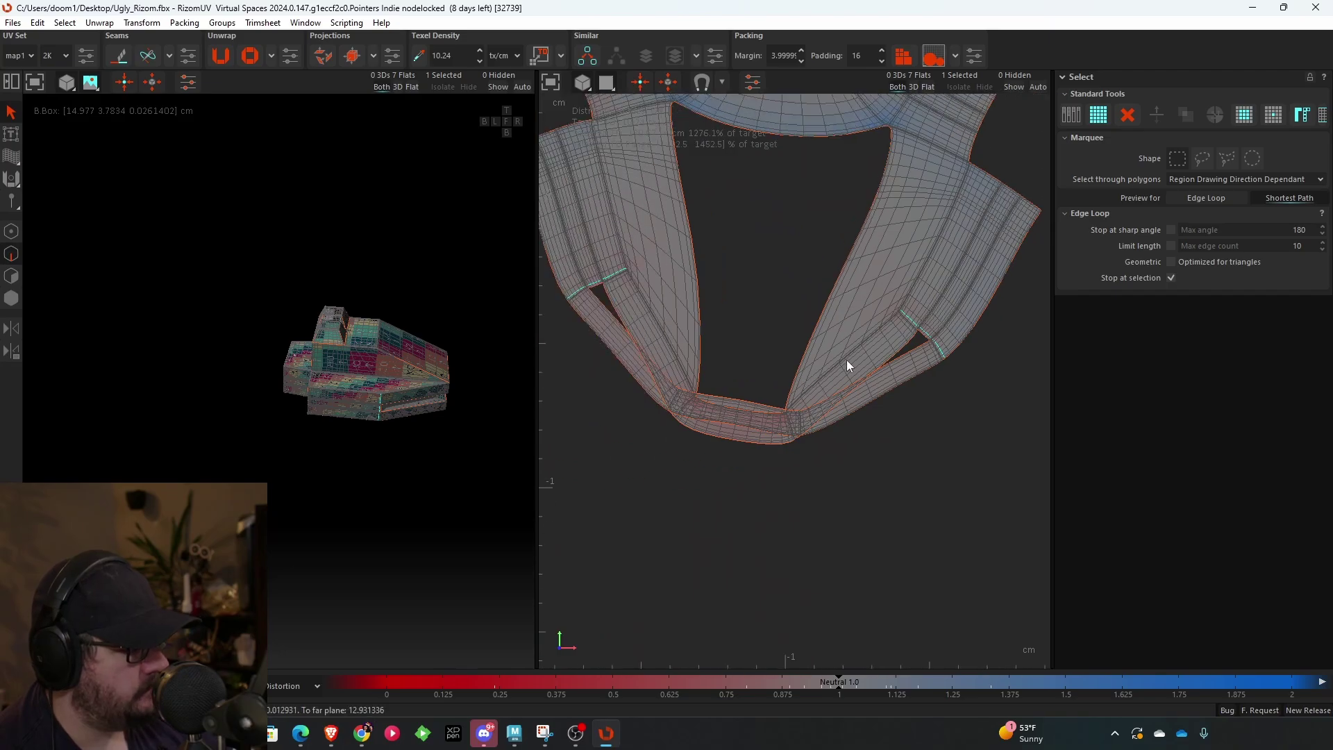
{"action": "scroll", "coordinate": [847, 360], "scroll_direction": "down", "scroll_amount": 3}
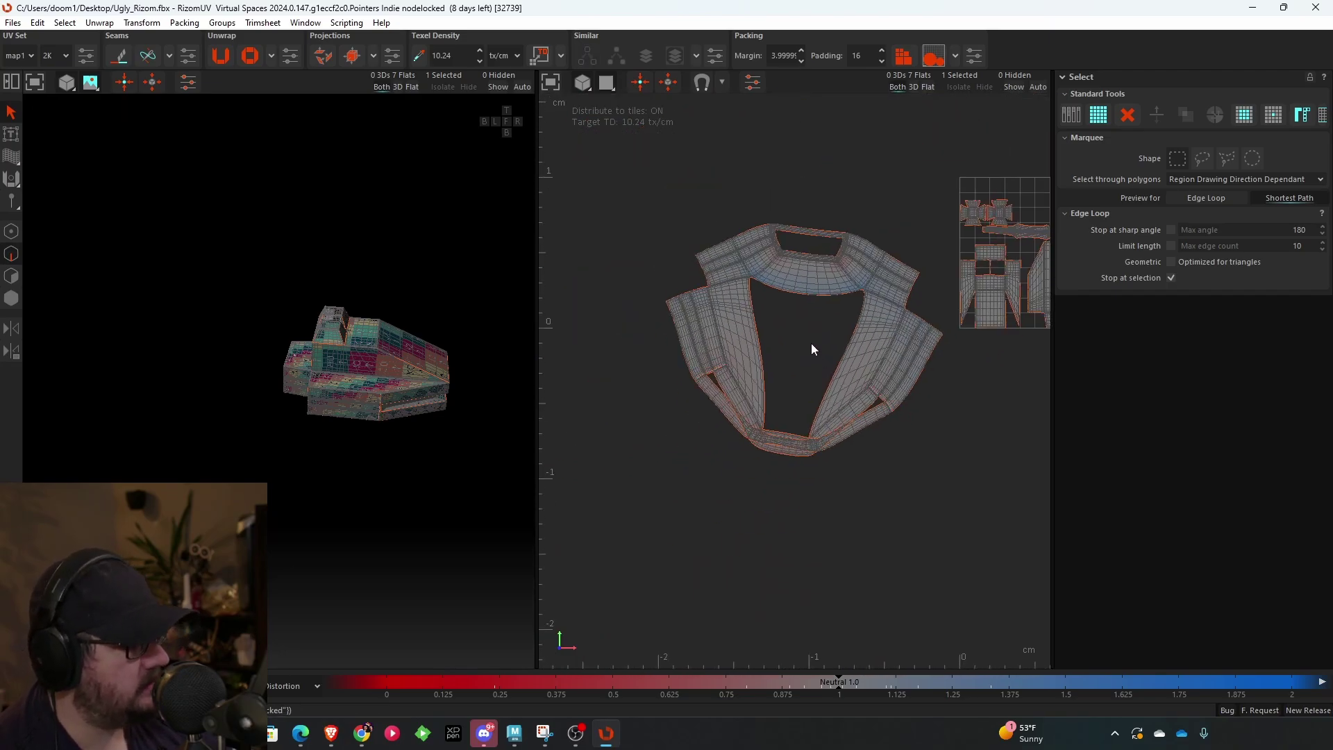
- Select the ring island in island mode and unfold it again with the lower side cuts
{"action": "scroll", "coordinate": [833, 461], "scroll_direction": "up", "scroll_amount": 4}
{"action": "scroll", "coordinate": [833, 461], "scroll_direction": "down", "scroll_amount": 3}
{"action": "left_click", "coordinate": [11, 298]}
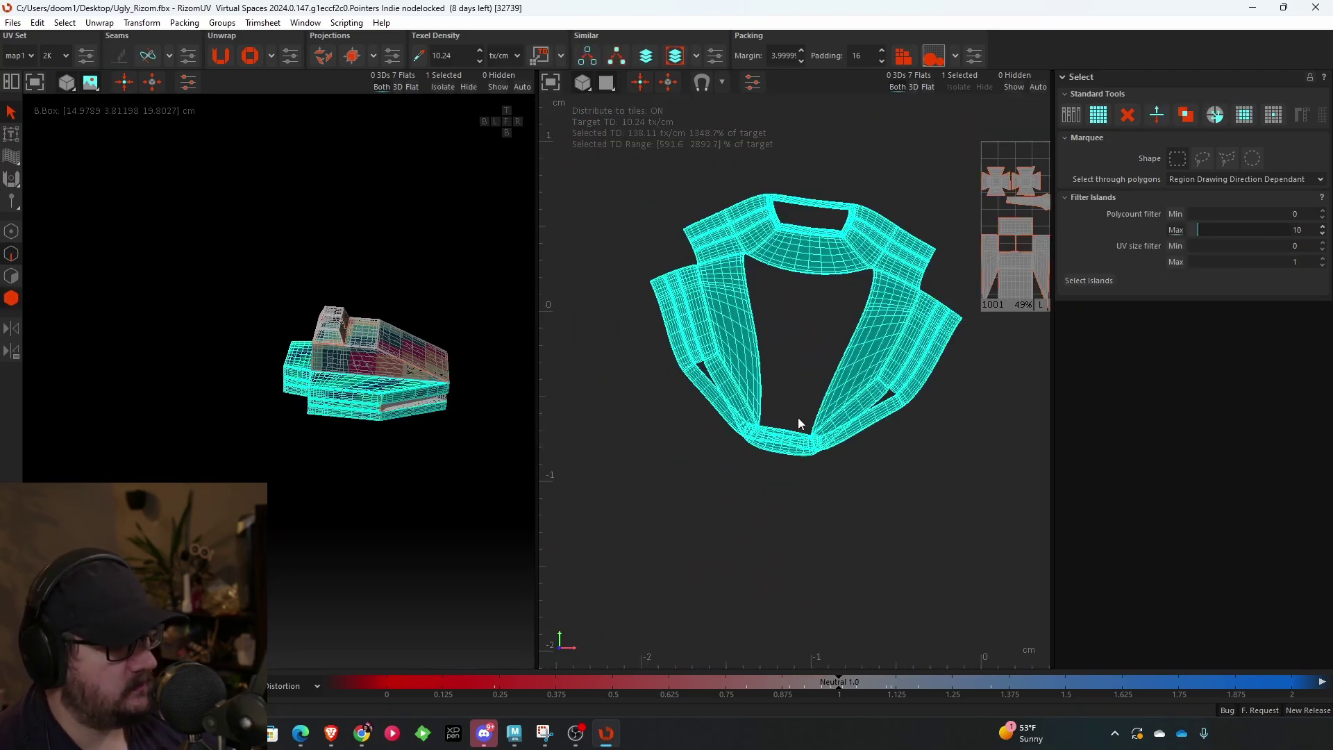
{"action": "key", "text": "u"}
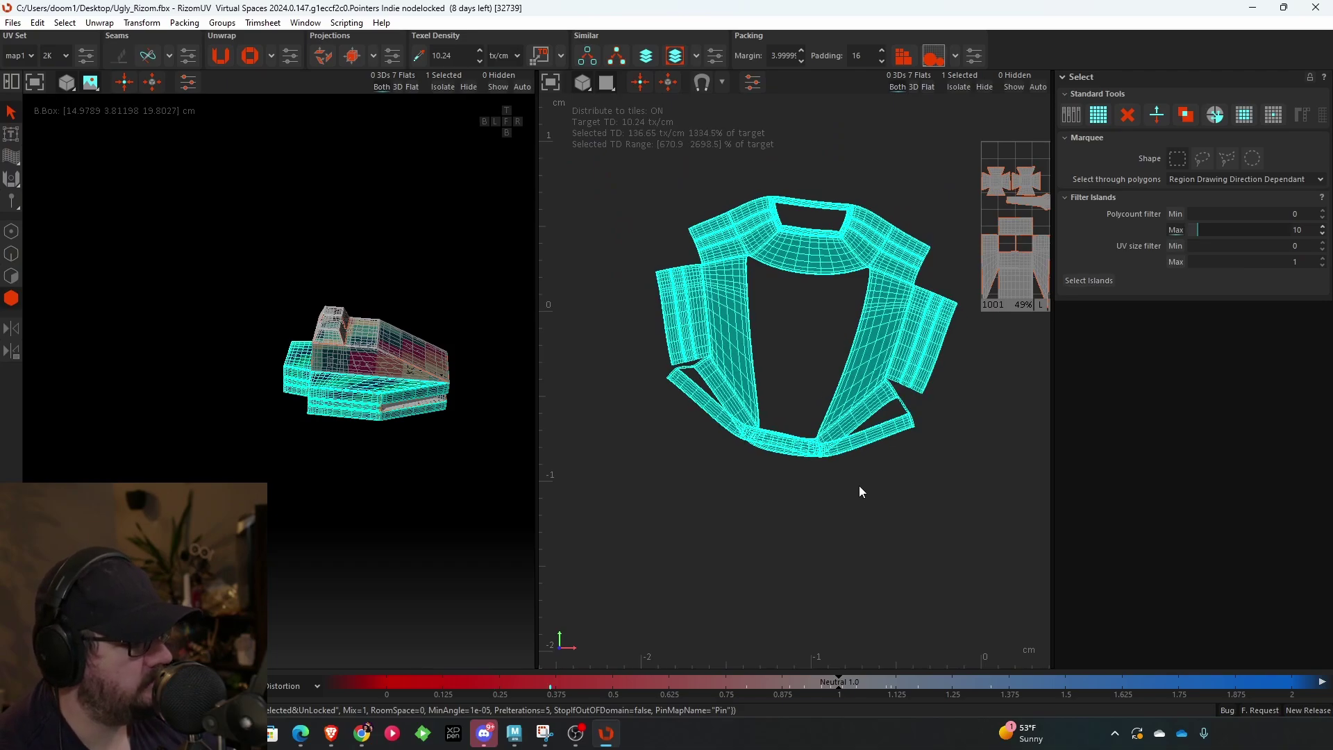
- Examine the newly separated lower strips, the model's rear and the distortion around the ring island's upper opening
{"action": "scroll", "coordinate": [813, 476], "scroll_direction": "up", "scroll_amount": 3}
{"action": "scroll", "coordinate": [626, 315], "scroll_direction": "up", "scroll_amount": 2}
{"action": "middle_click_drag", "start_coordinate": [626, 317], "coordinate": [730, 327]}
{"action": "scroll", "coordinate": [677, 272], "scroll_direction": "up", "scroll_amount": 3}
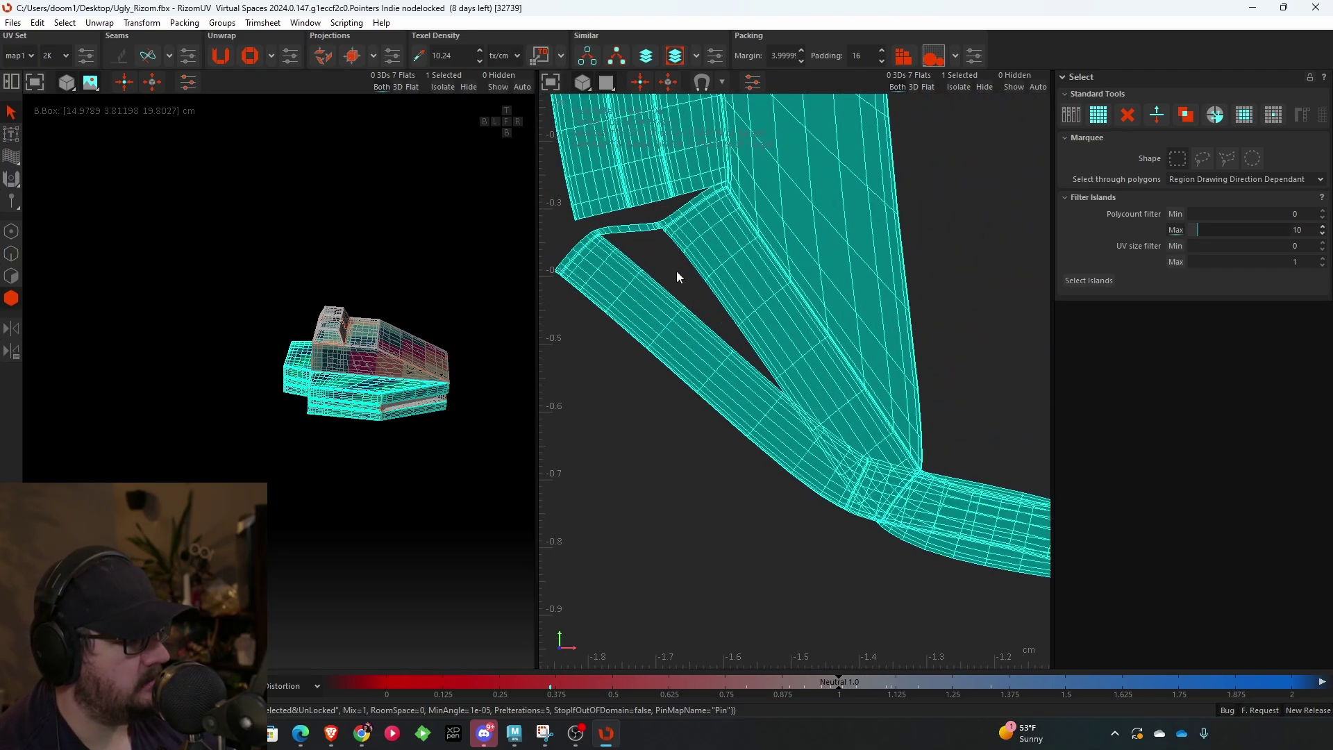
{"action": "scroll", "coordinate": [679, 274], "scroll_direction": "down", "scroll_amount": 3}
{"action": "middle_click_drag", "start_coordinate": [883, 402], "coordinate": [813, 333]}
{"action": "scroll", "coordinate": [813, 356], "scroll_direction": "up", "scroll_amount": 3}
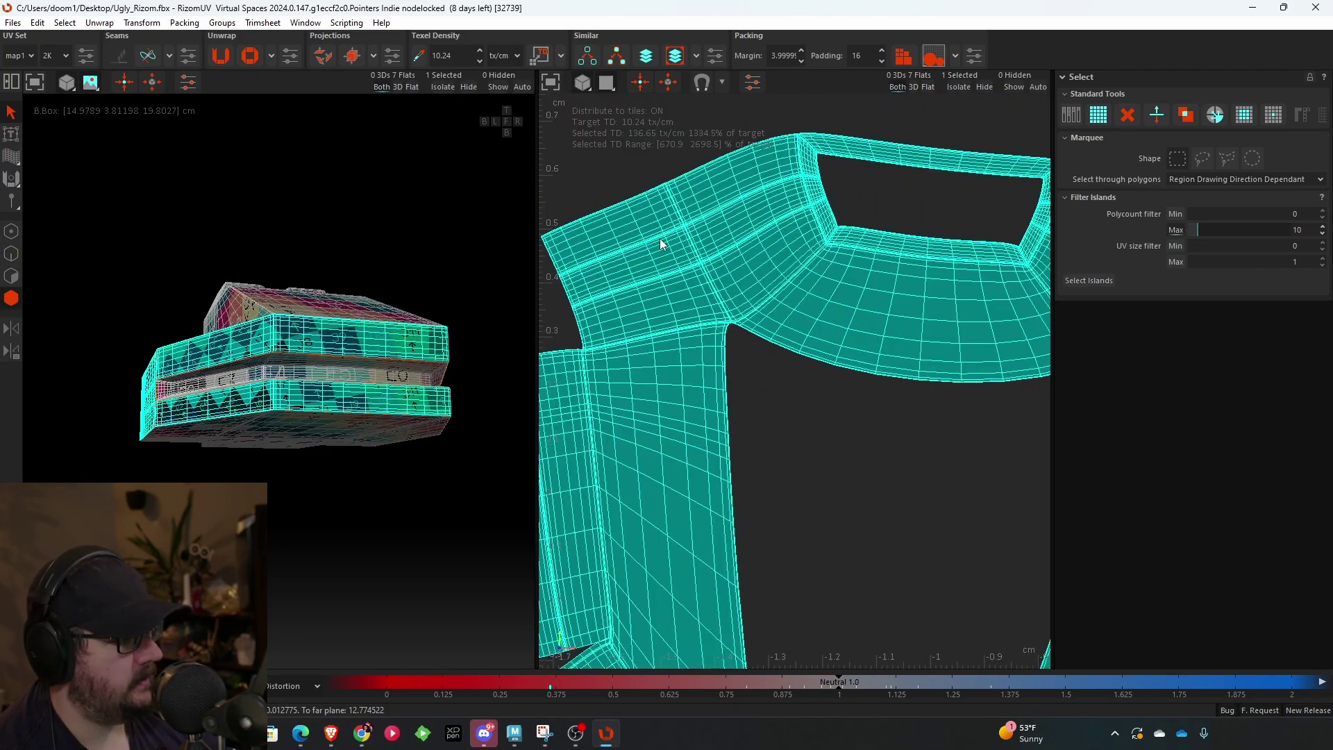
{"action": "scroll", "coordinate": [720, 291], "scroll_direction": "down", "scroll_amount": 3}
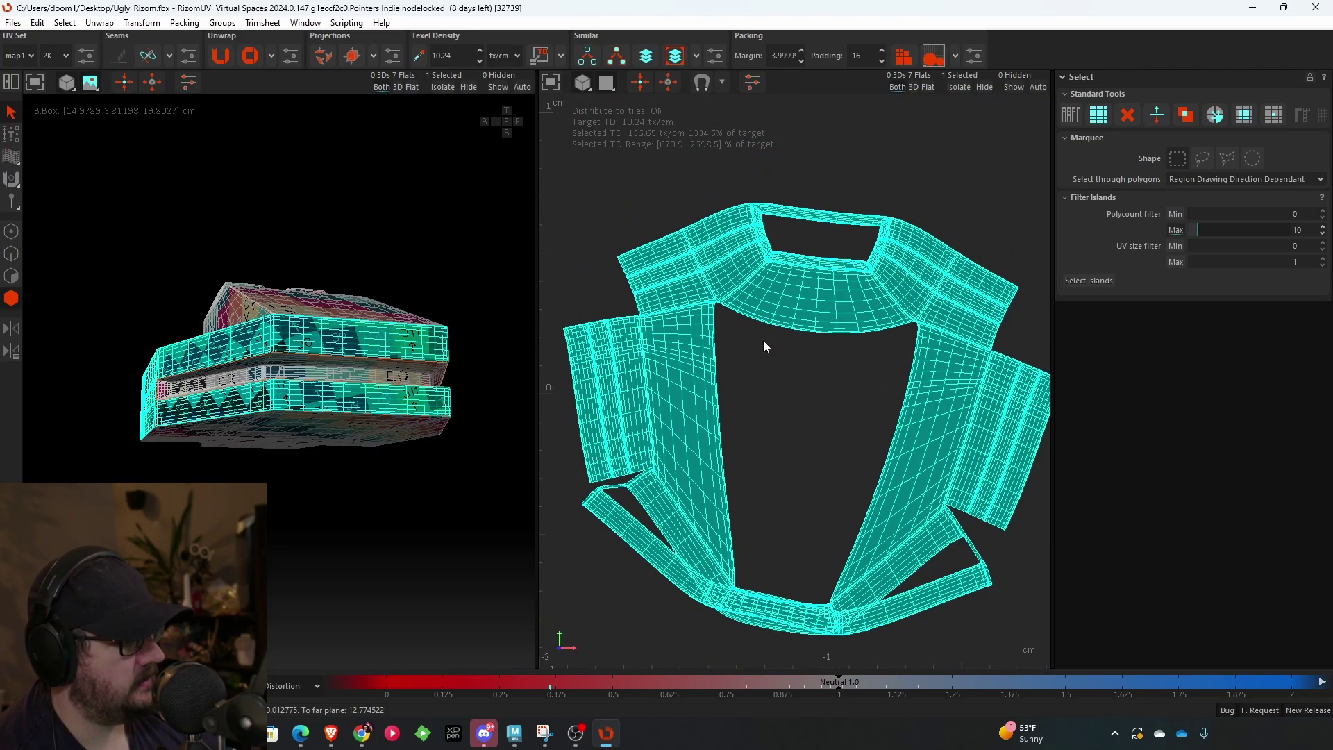
{"action": "left_click", "coordinate": [763, 340]}
{"action": "scroll", "coordinate": [736, 297], "scroll_direction": "up", "scroll_amount": 4}
{"action": "scroll", "coordinate": [736, 290], "scroll_direction": "down", "scroll_amount": 4}
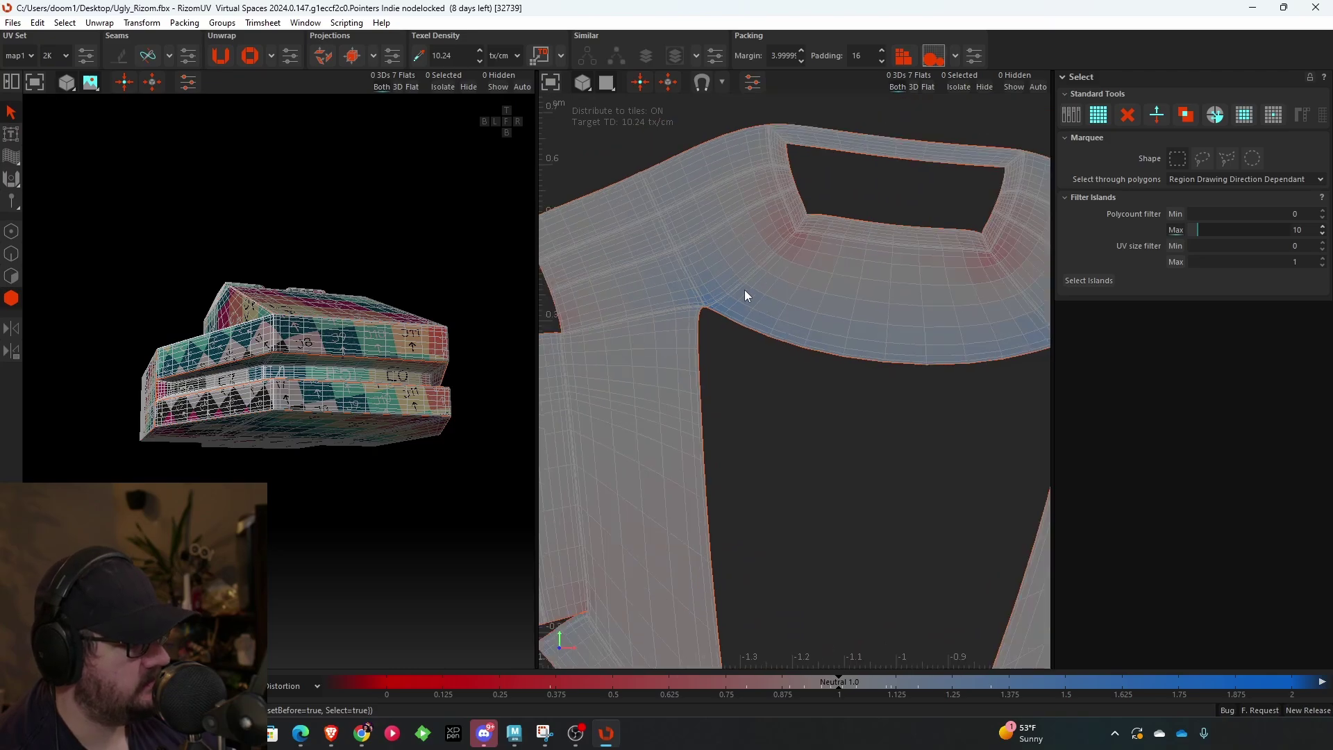
- In edge mode, select the edge loop from the upper opening's distorted lower-left corner up to the ring island's outer border
{"action": "scroll", "coordinate": [774, 280], "scroll_direction": "up", "scroll_amount": 6}
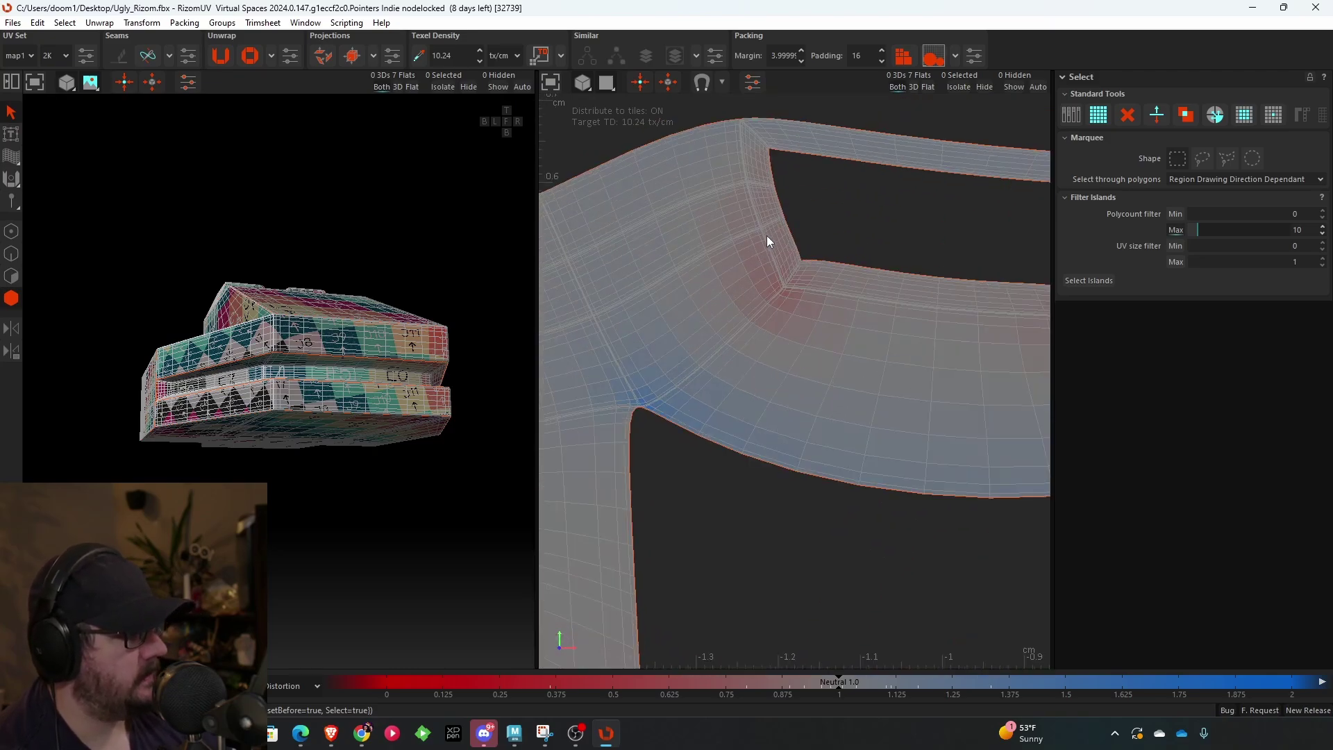
{"action": "scroll", "coordinate": [799, 400], "scroll_direction": "up", "scroll_amount": 3}
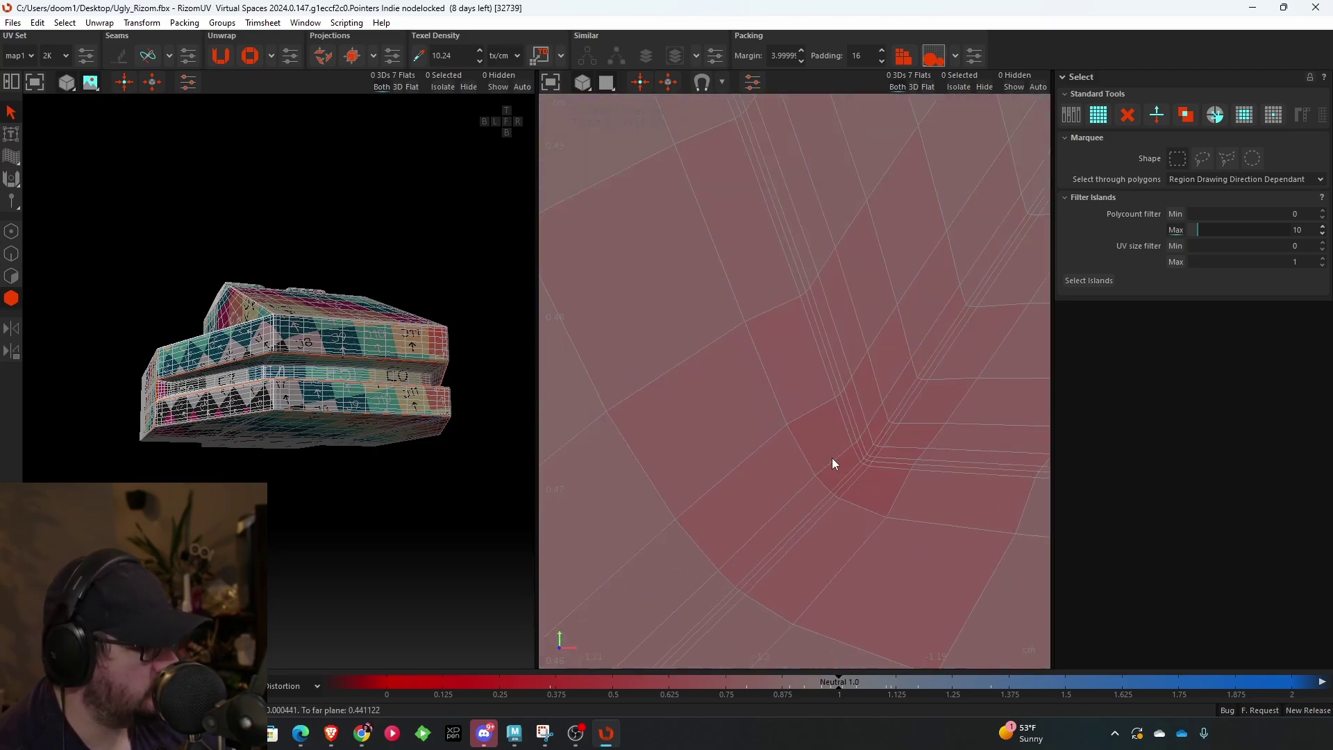
{"action": "left_click", "coordinate": [879, 446]}
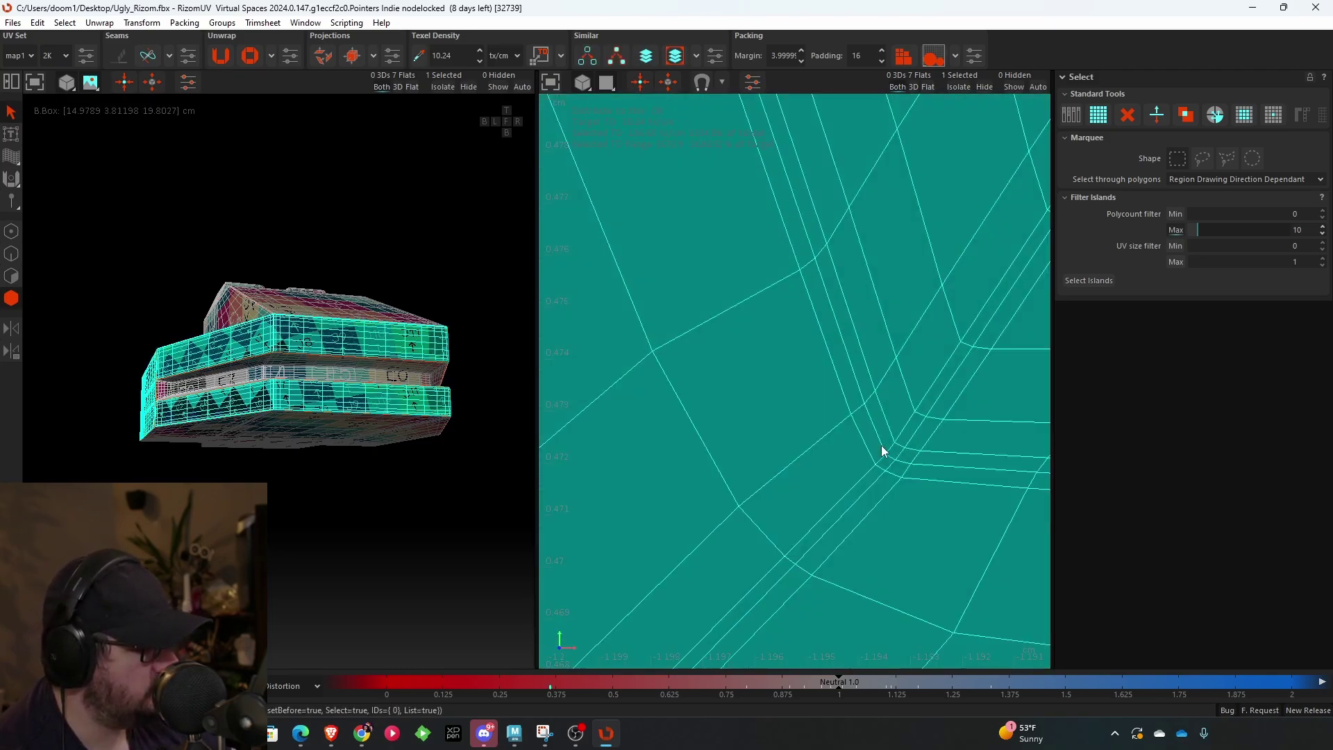
{"action": "left_click", "coordinate": [16, 251]}
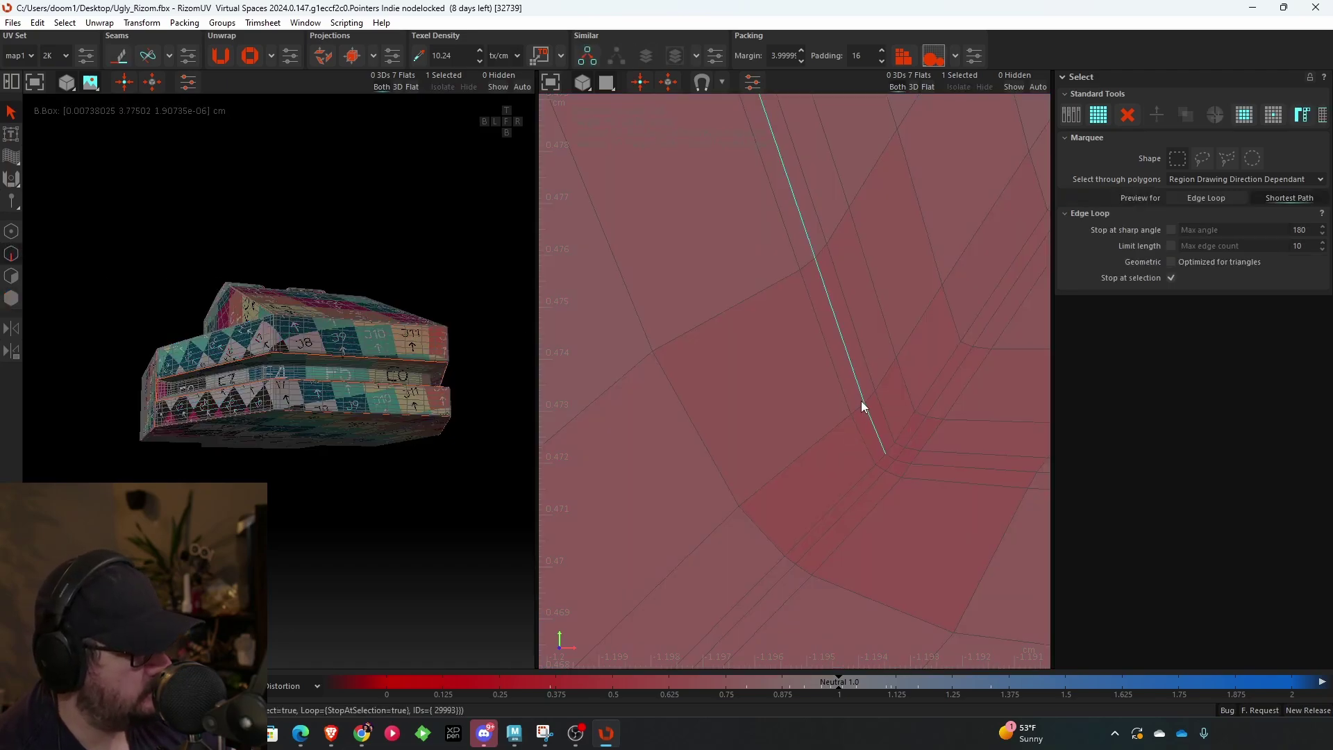
{"action": "scroll", "coordinate": [860, 402], "scroll_direction": "down", "scroll_amount": 2}
{"action": "scroll", "coordinate": [860, 393], "scroll_direction": "down", "scroll_amount": 4}
{"action": "middle_click_drag", "start_coordinate": [798, 229], "coordinate": [841, 497]}
{"action": "scroll", "coordinate": [841, 499], "scroll_direction": "down", "scroll_amount": 2}
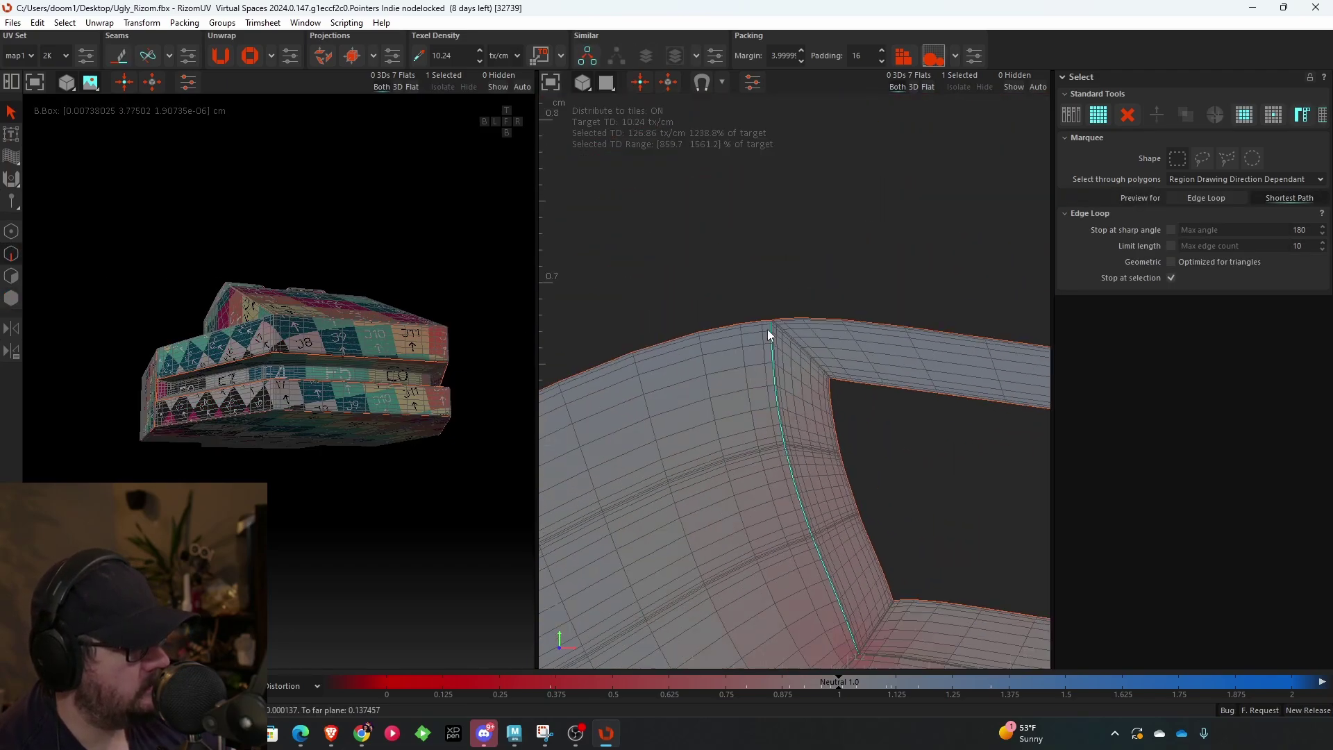
{"action": "scroll", "coordinate": [893, 451], "scroll_direction": "up", "scroll_amount": 4}
{"action": "middle_click_drag", "start_coordinate": [767, 329], "coordinate": [902, 439]}
{"action": "scroll", "coordinate": [893, 452], "scroll_direction": "up", "scroll_amount": 3}
- Add the matching edge loop from the upper opening's lower-right corner up to the outer border to the selection
{"action": "scroll", "coordinate": [901, 458], "scroll_direction": "down", "scroll_amount": 5}
{"action": "scroll", "coordinate": [901, 458], "scroll_direction": "down", "scroll_amount": 4}
{"action": "scroll", "coordinate": [667, 516], "scroll_direction": "up", "scroll_amount": 5}
{"action": "scroll", "coordinate": [806, 393], "scroll_direction": "up", "scroll_amount": 5}
{"action": "scroll", "coordinate": [807, 222], "scroll_direction": "up", "scroll_amount": 3}
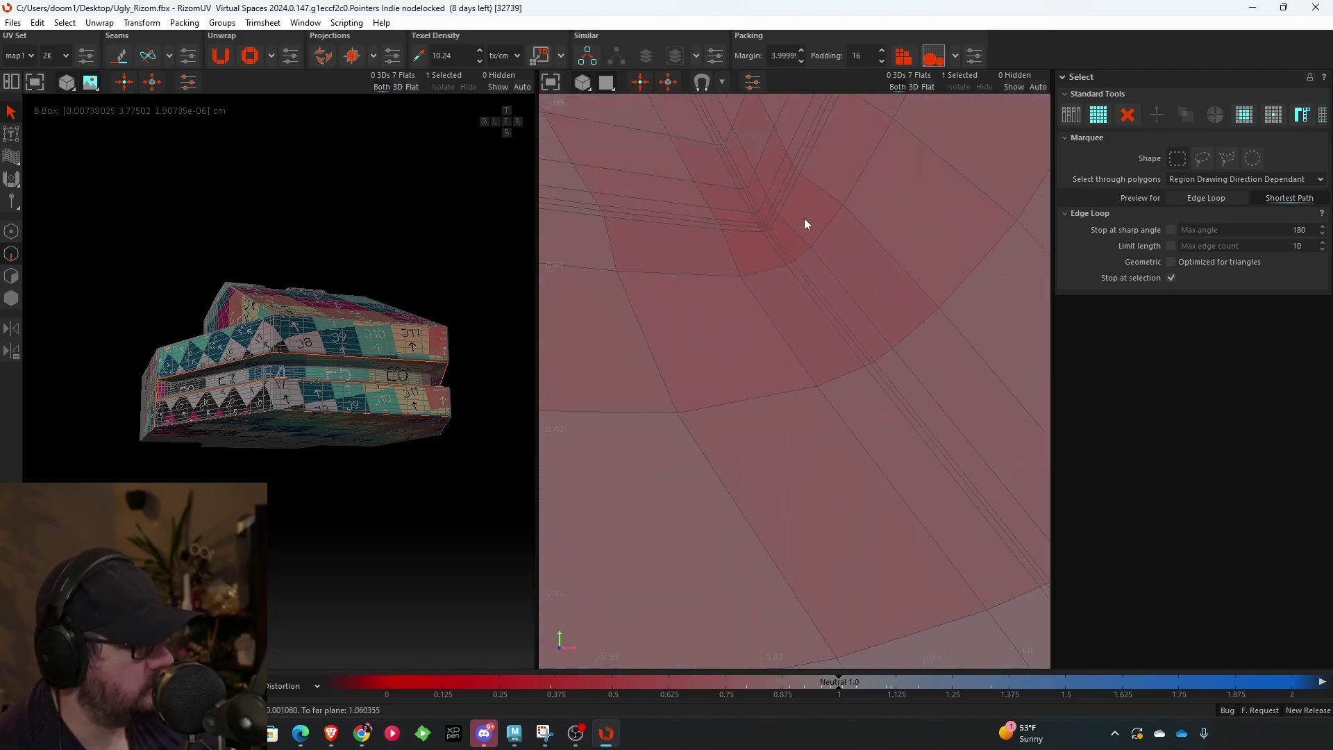
{"action": "left_click", "coordinate": [747, 215], "text": "ctrl"}
{"action": "double_click", "coordinate": [760, 198], "text": "ctrl"}
{"action": "scroll", "coordinate": [800, 240], "scroll_direction": "down", "scroll_amount": 9}
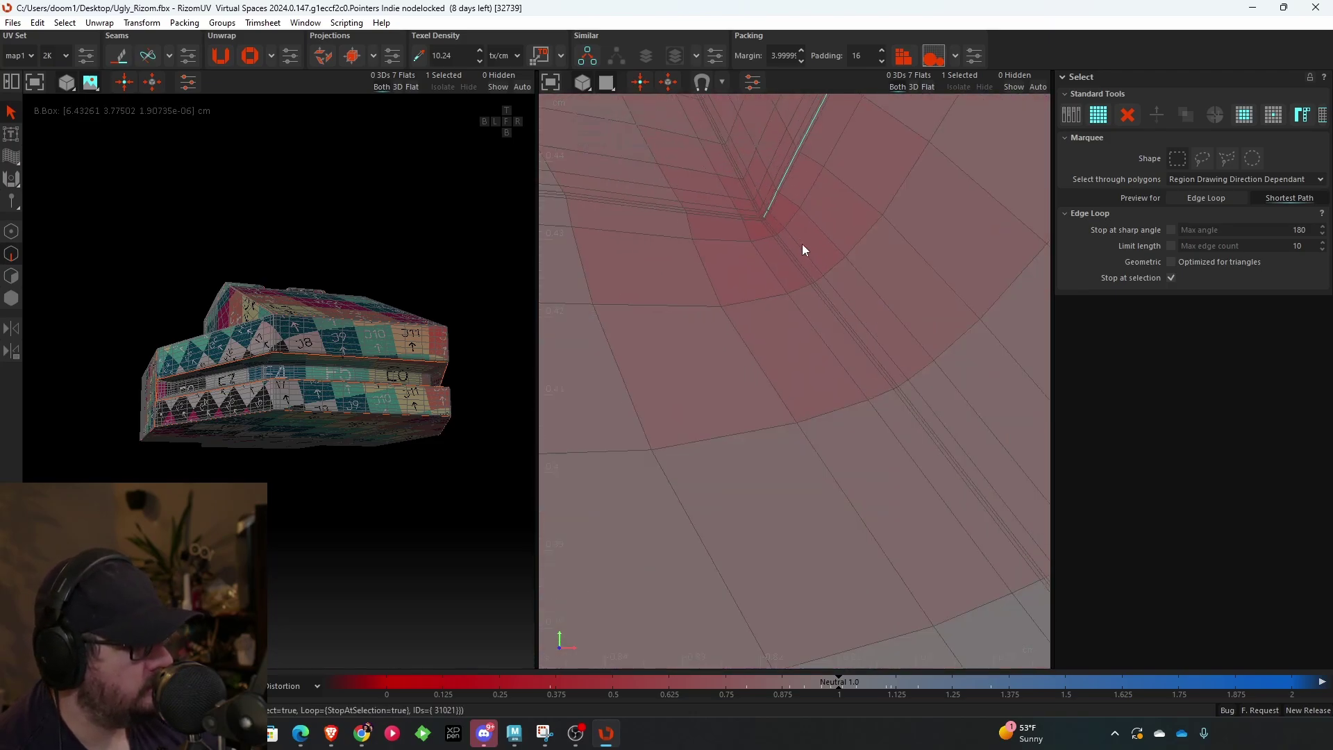
{"action": "scroll", "coordinate": [838, 304], "scroll_direction": "down", "scroll_amount": 3}
{"action": "scroll", "coordinate": [848, 182], "scroll_direction": "up", "scroll_amount": 5}
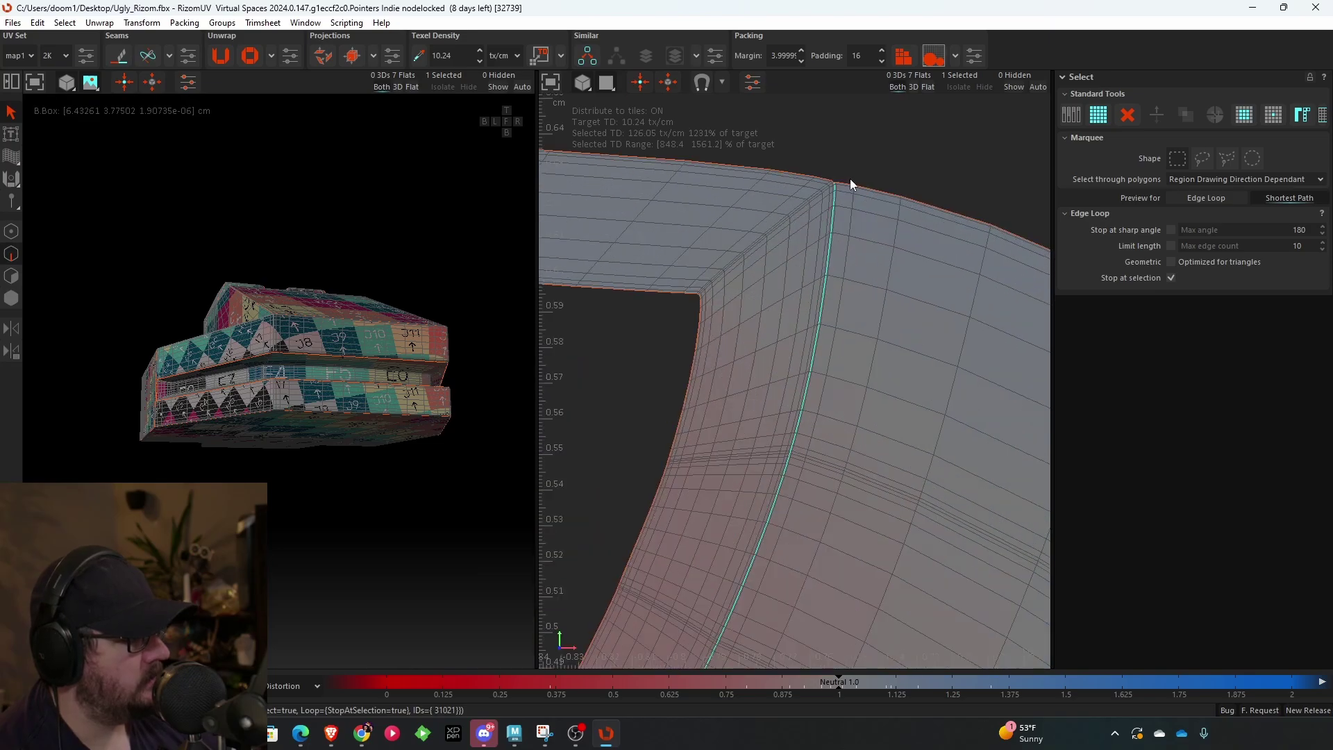
- Cut both loops beside the upper opening as seams and unfold the ring island again in island mode
{"action": "scroll", "coordinate": [826, 253], "scroll_direction": "down", "scroll_amount": 11}
{"action": "middle_click_drag", "start_coordinate": [750, 452], "coordinate": [745, 374], "text": "alt"}
{"action": "key", "text": "c"}
{"action": "scroll", "coordinate": [806, 390], "scroll_direction": "down", "scroll_amount": 6}
{"action": "scroll", "coordinate": [789, 333], "scroll_direction": "up", "scroll_amount": 3}
{"action": "key", "text": "F4"}
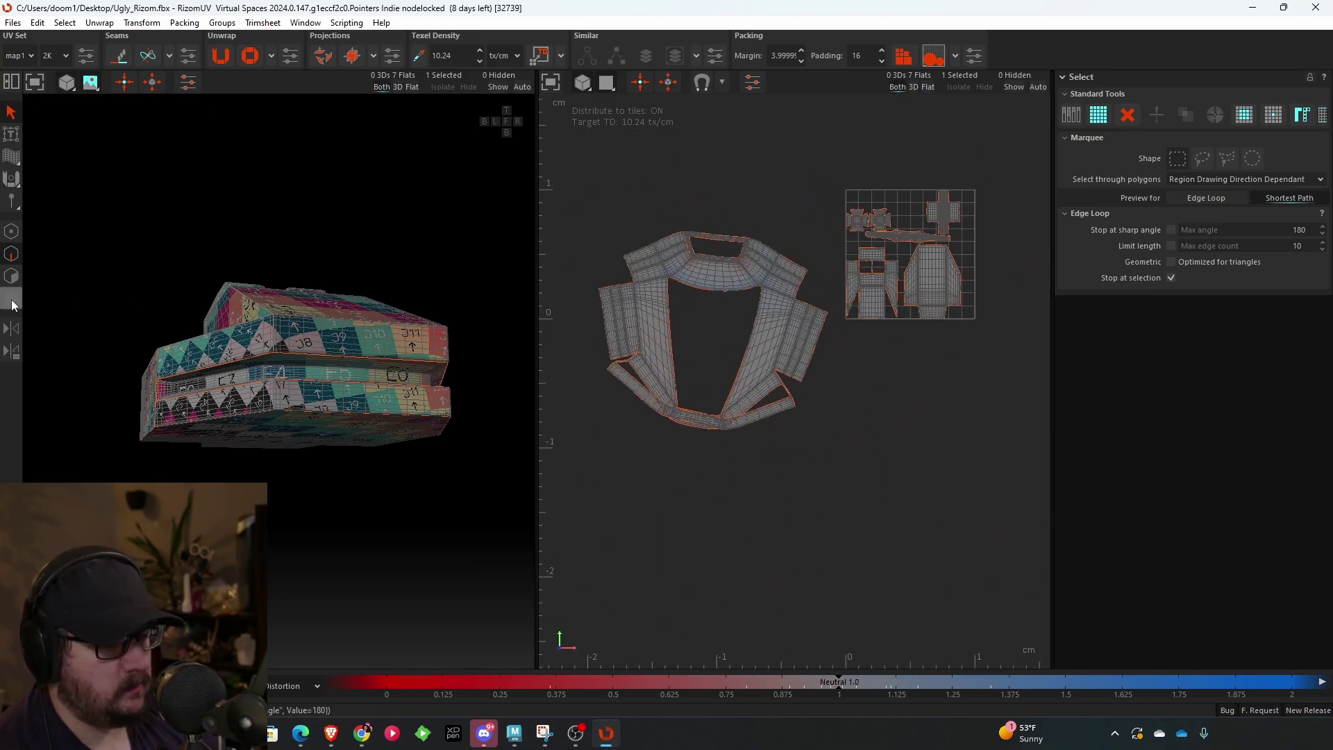
{"action": "left_click", "coordinate": [646, 330]}
{"action": "key", "text": "u"}
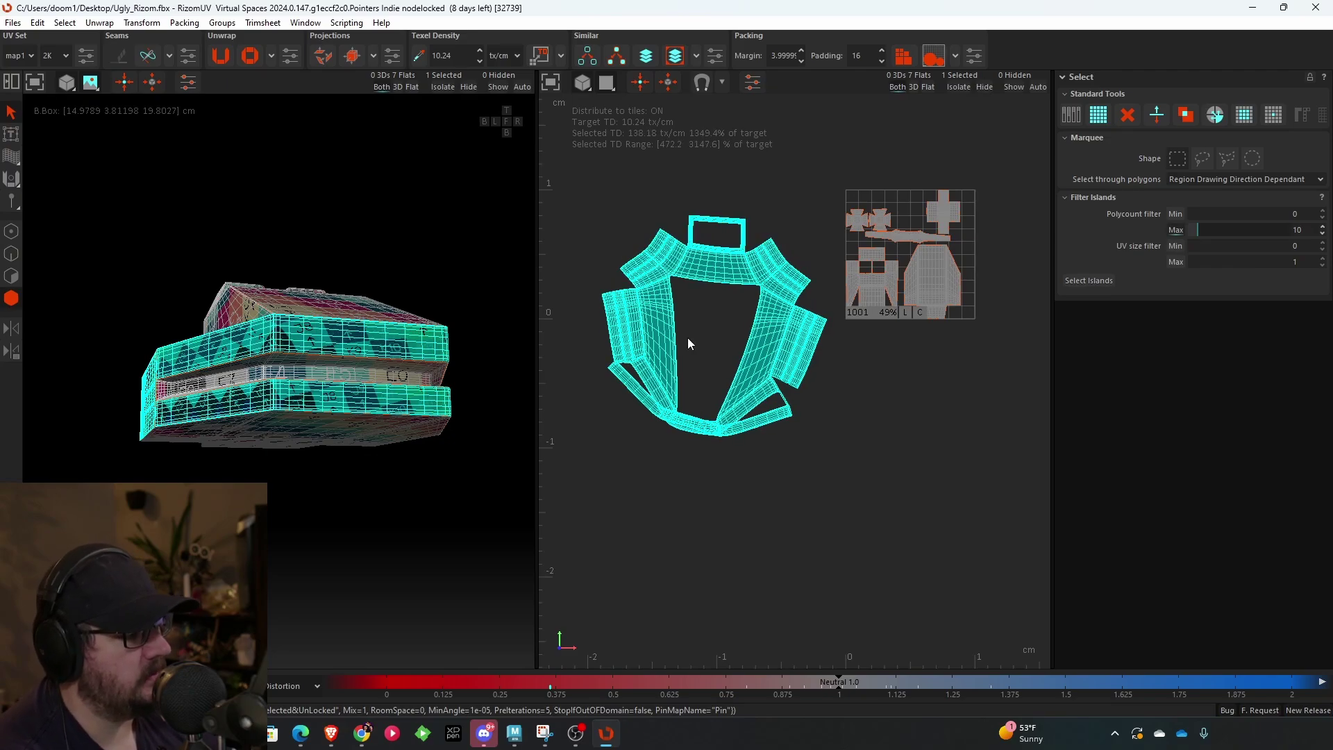
- Clear the selection and examine distortion and overlap along the ring island's lower strips
{"action": "scroll", "coordinate": [725, 335], "scroll_direction": "up", "scroll_amount": 3}
{"action": "middle_click_drag", "start_coordinate": [769, 341], "coordinate": [817, 367], "text": "alt"}
{"action": "scroll", "coordinate": [812, 375], "scroll_direction": "up", "scroll_amount": 3}
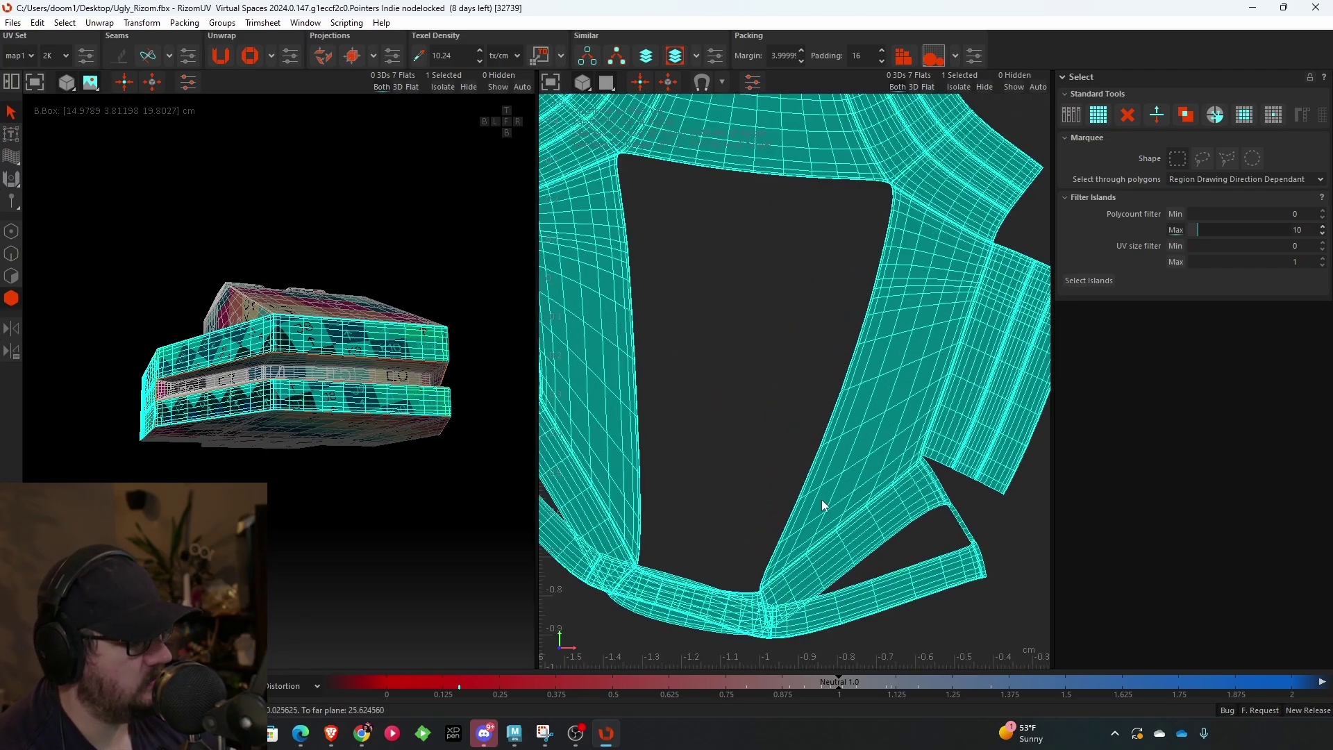
{"action": "middle_click_drag", "start_coordinate": [820, 521], "coordinate": [882, 415], "text": "alt"}
{"action": "left_click", "coordinate": [943, 582]}
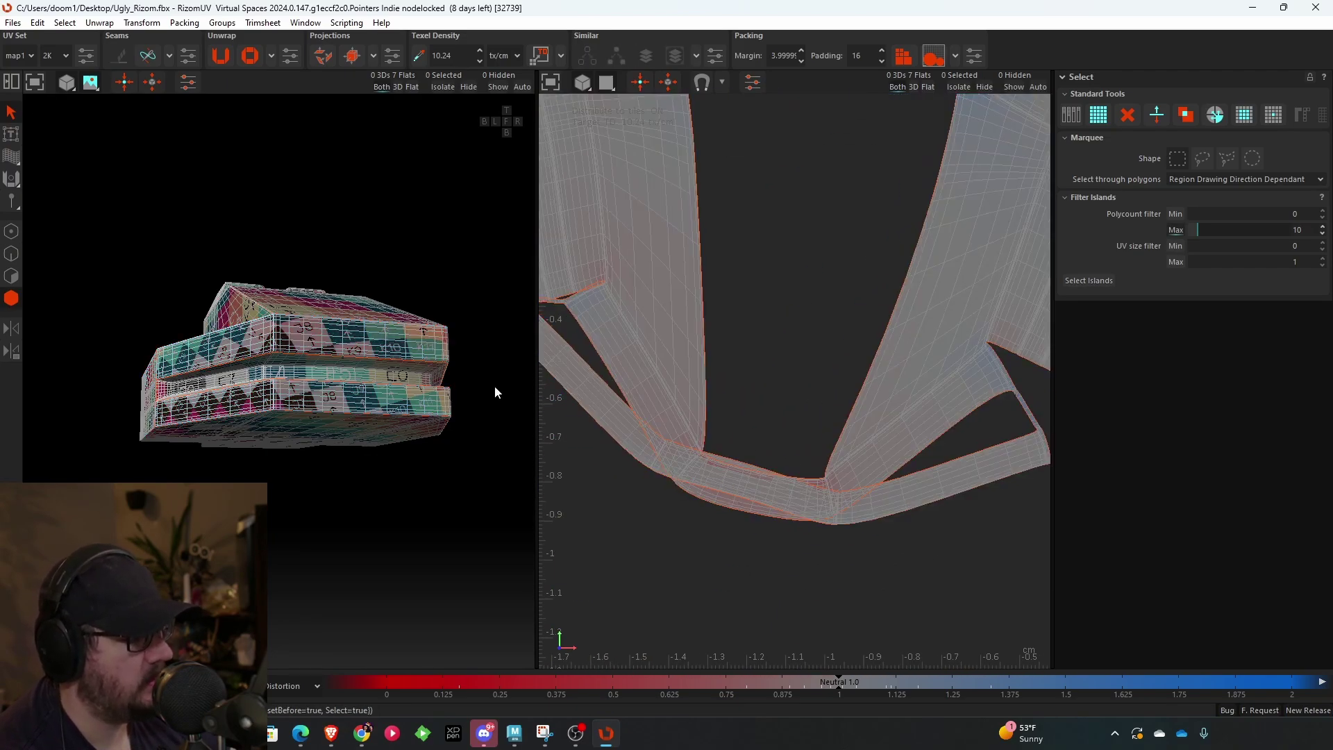
{"action": "middle_click_drag", "start_coordinate": [669, 401], "coordinate": [674, 316], "text": "alt"}
{"action": "scroll", "coordinate": [675, 306], "scroll_direction": "up", "scroll_amount": 2}
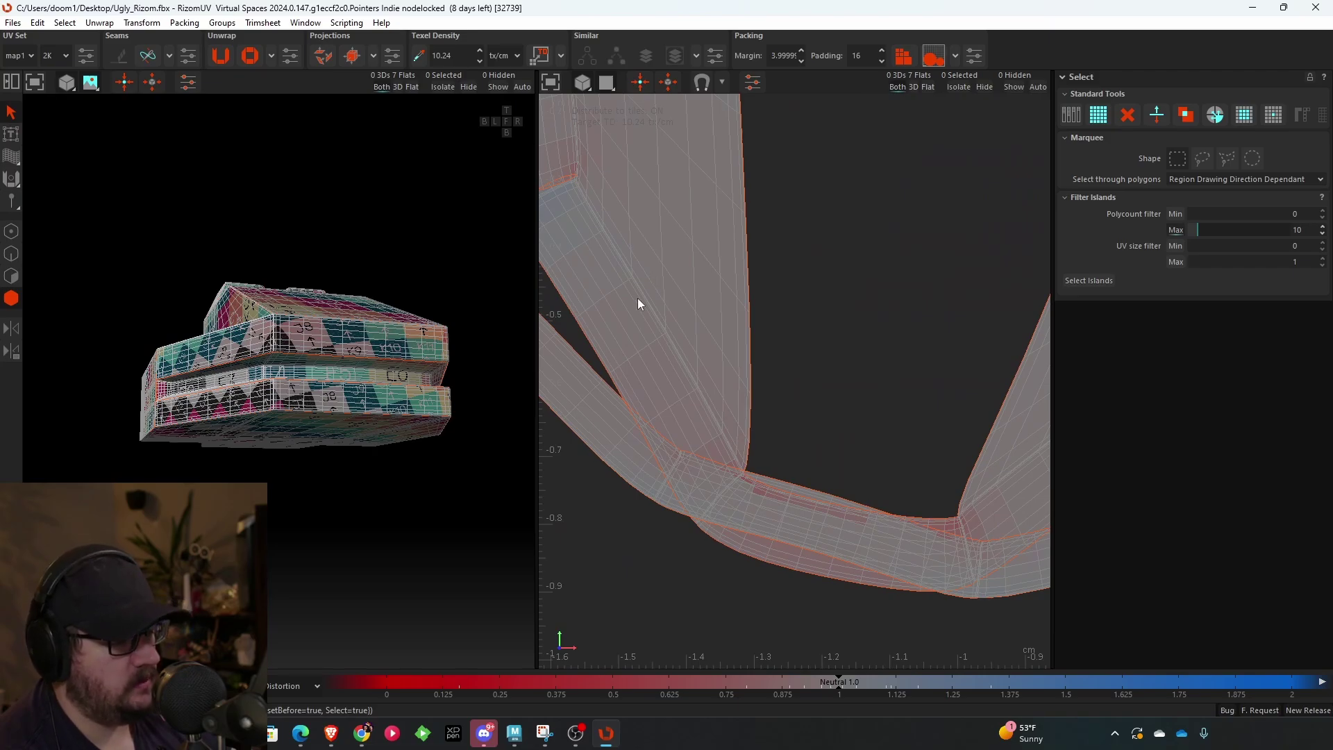
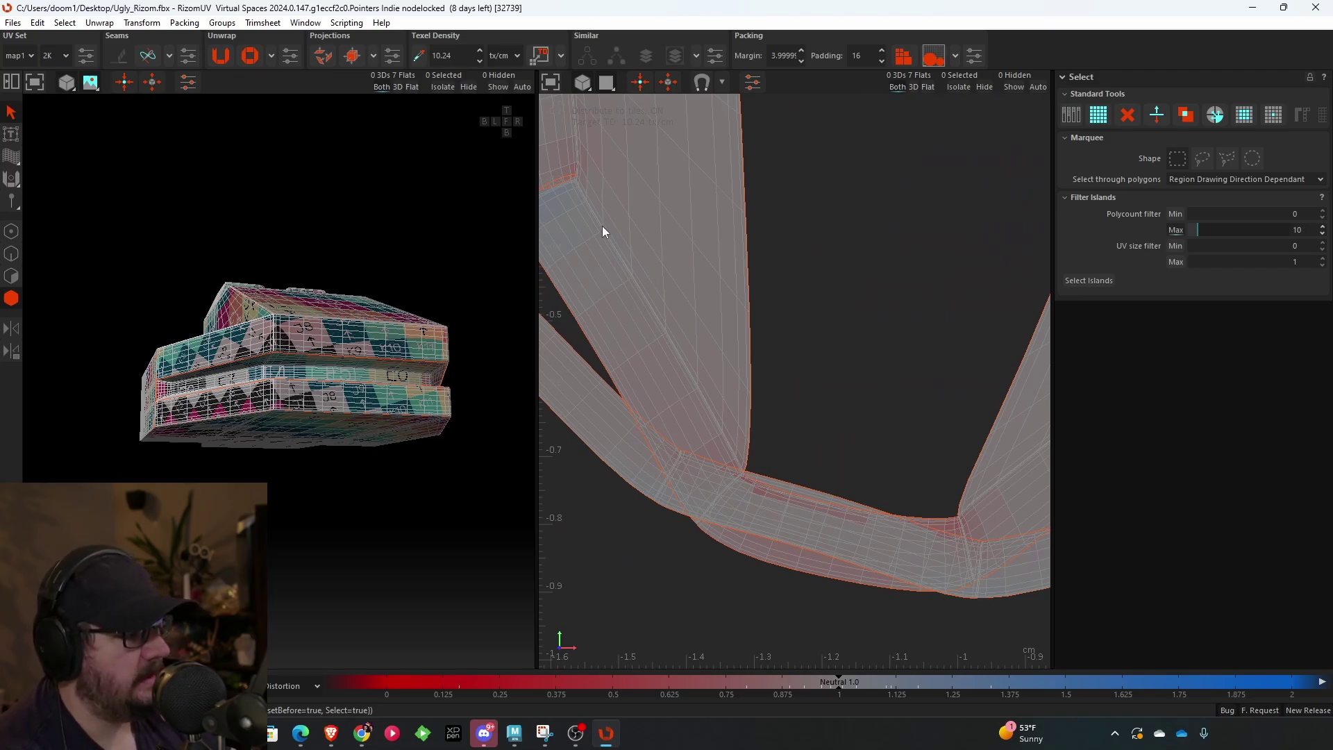
{"action": "middle_click_drag", "start_coordinate": [1013, 430], "coordinate": [874, 368], "text": "alt"}
{"action": "scroll", "coordinate": [936, 336], "scroll_direction": "down", "scroll_amount": 3}
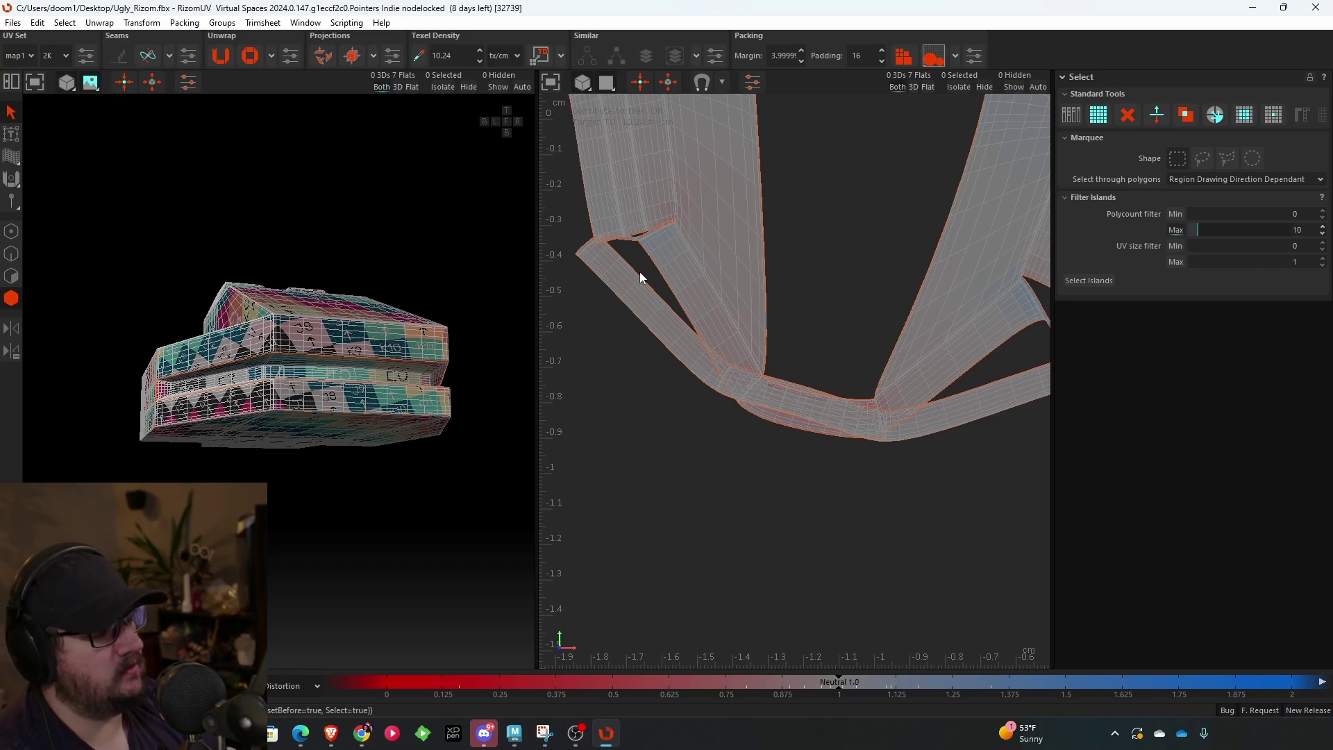
- In edge mode, select the diagonal edge loop between the left side panel and the strip along the lower-left opening
{"action": "scroll", "coordinate": [640, 272], "scroll_direction": "up", "scroll_amount": 5}
{"action": "scroll", "coordinate": [638, 214], "scroll_direction": "up", "scroll_amount": 2}
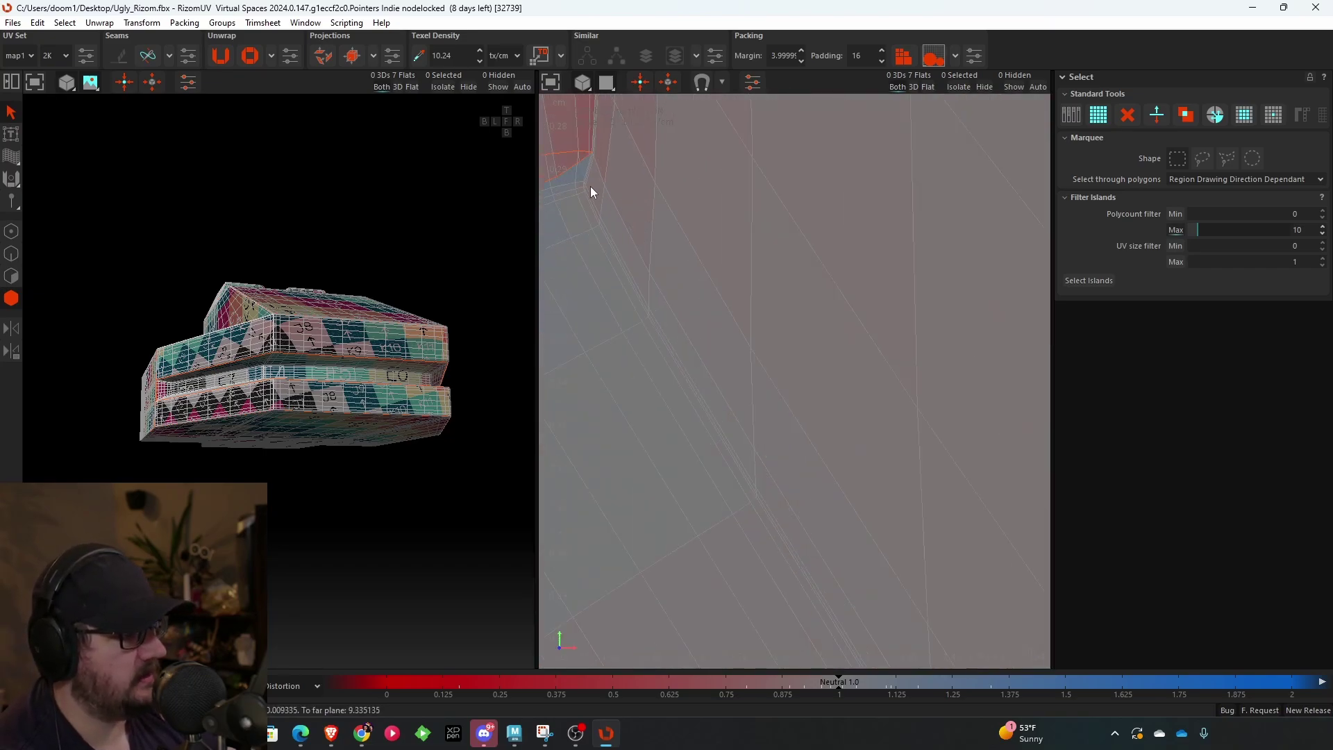
{"action": "middle_click_drag", "start_coordinate": [590, 186], "coordinate": [677, 181], "text": "alt"}
{"action": "scroll", "coordinate": [694, 148], "scroll_direction": "up", "scroll_amount": 3}
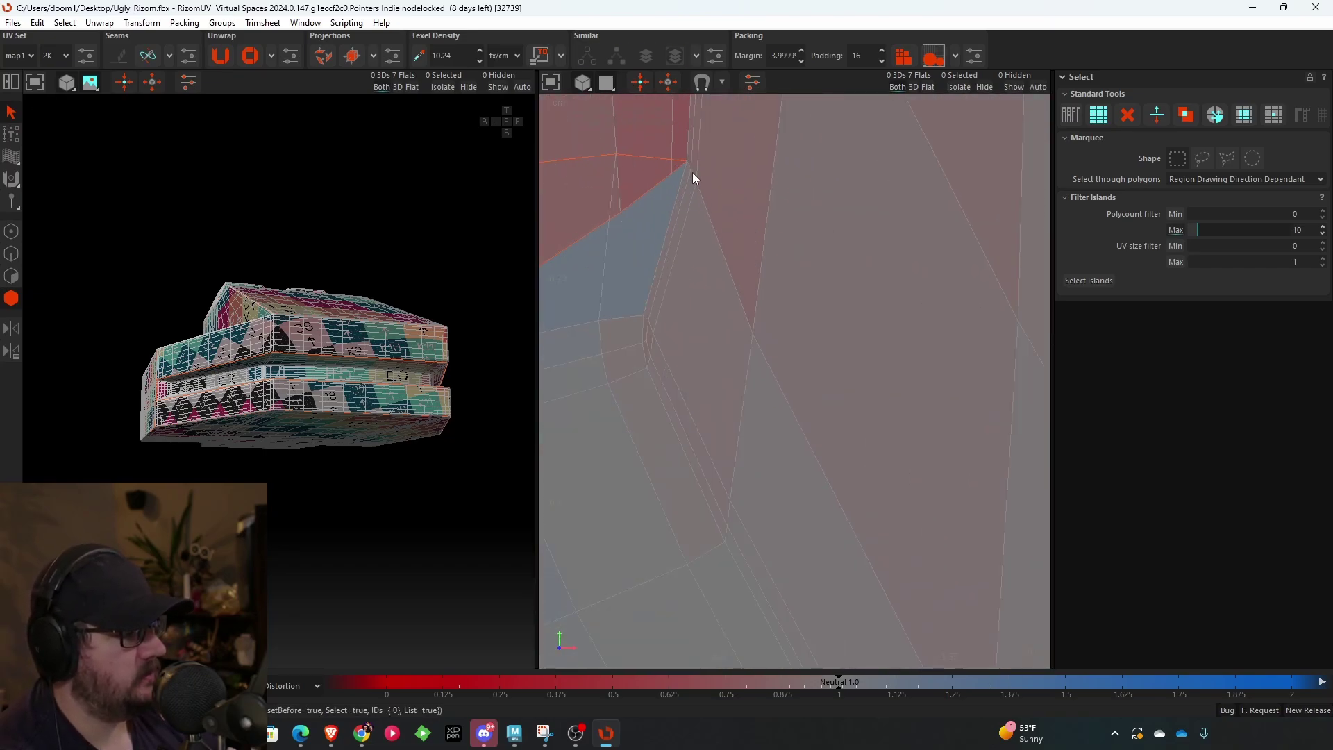
{"action": "left_click", "coordinate": [693, 172]}
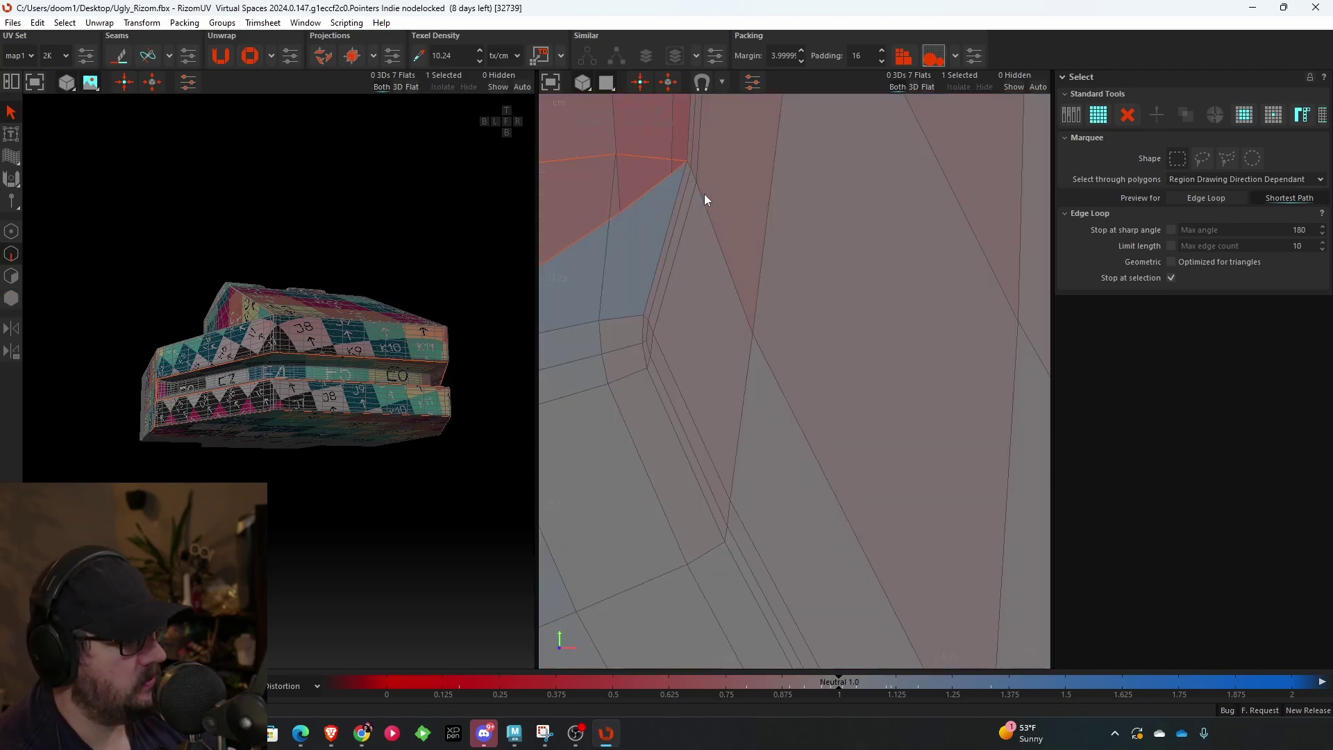
{"action": "double_click", "coordinate": [702, 198]}
{"action": "scroll", "coordinate": [747, 277], "scroll_direction": "down", "scroll_amount": 10}
- Deselect the last two edges at the diagonal loop's lower end, beside the large opening's lower-left corner
{"action": "middle_click_drag", "start_coordinate": [972, 502], "coordinate": [794, 335], "text": "alt"}
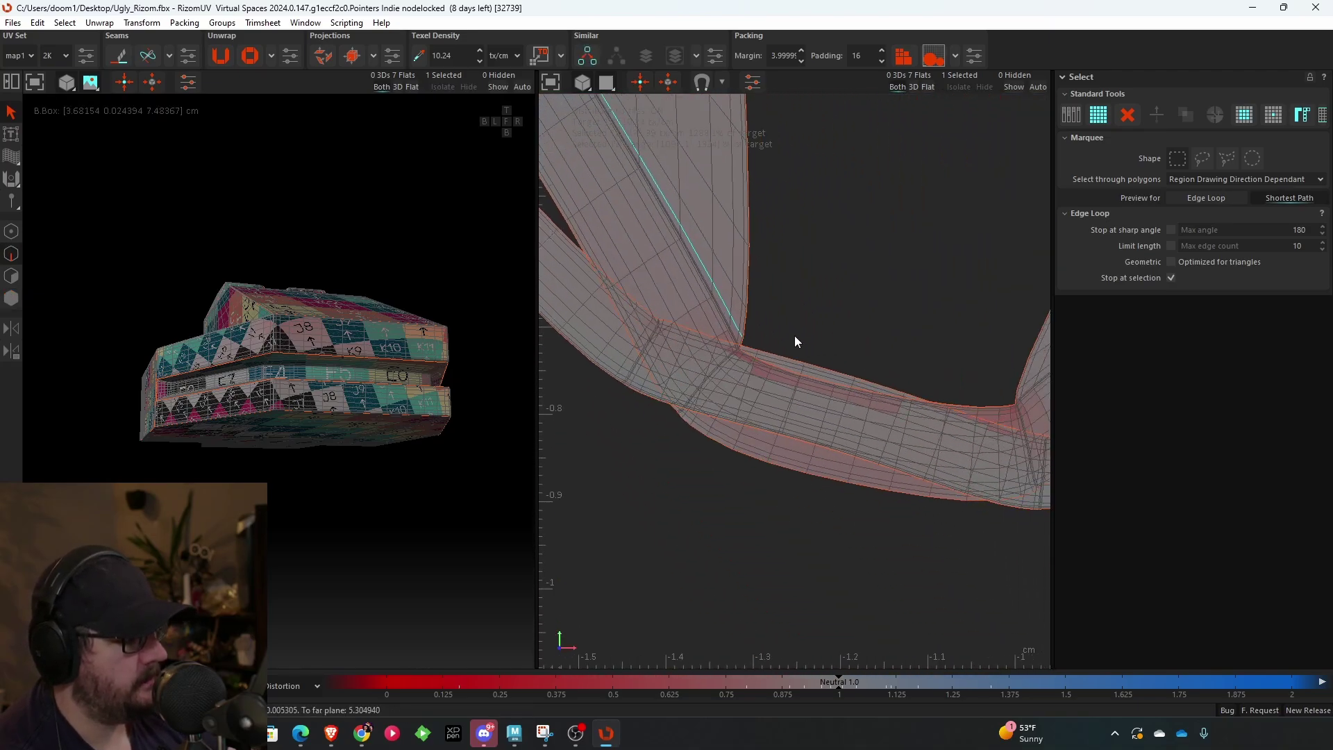
{"action": "scroll", "coordinate": [763, 335], "scroll_direction": "up", "scroll_amount": 12}
{"action": "scroll", "coordinate": [702, 358], "scroll_direction": "down", "scroll_amount": 3}
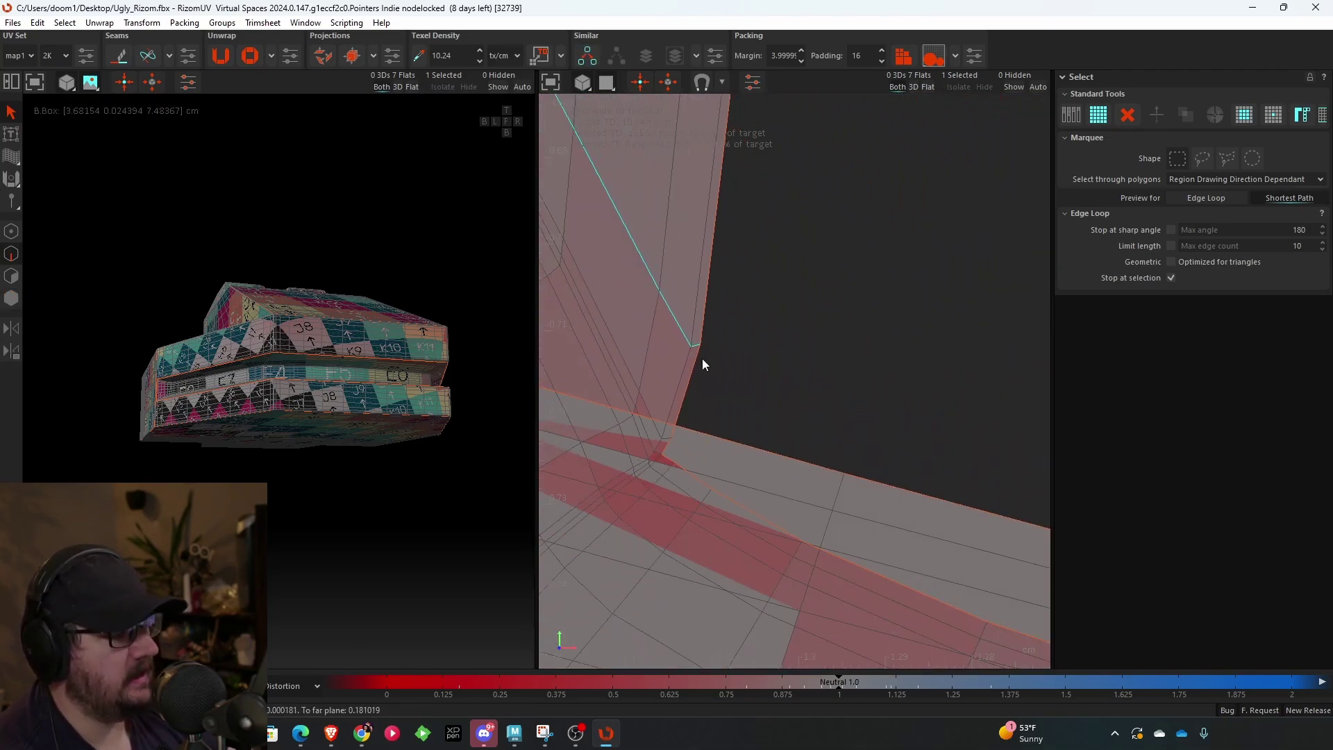
{"action": "scroll", "coordinate": [697, 344], "scroll_direction": "up", "scroll_amount": 3}
{"action": "scroll", "coordinate": [675, 343], "scroll_direction": "down", "scroll_amount": 3}
{"action": "scroll", "coordinate": [676, 320], "scroll_direction": "up", "scroll_amount": 3}
{"action": "scroll", "coordinate": [674, 320], "scroll_direction": "up", "scroll_amount": 1}
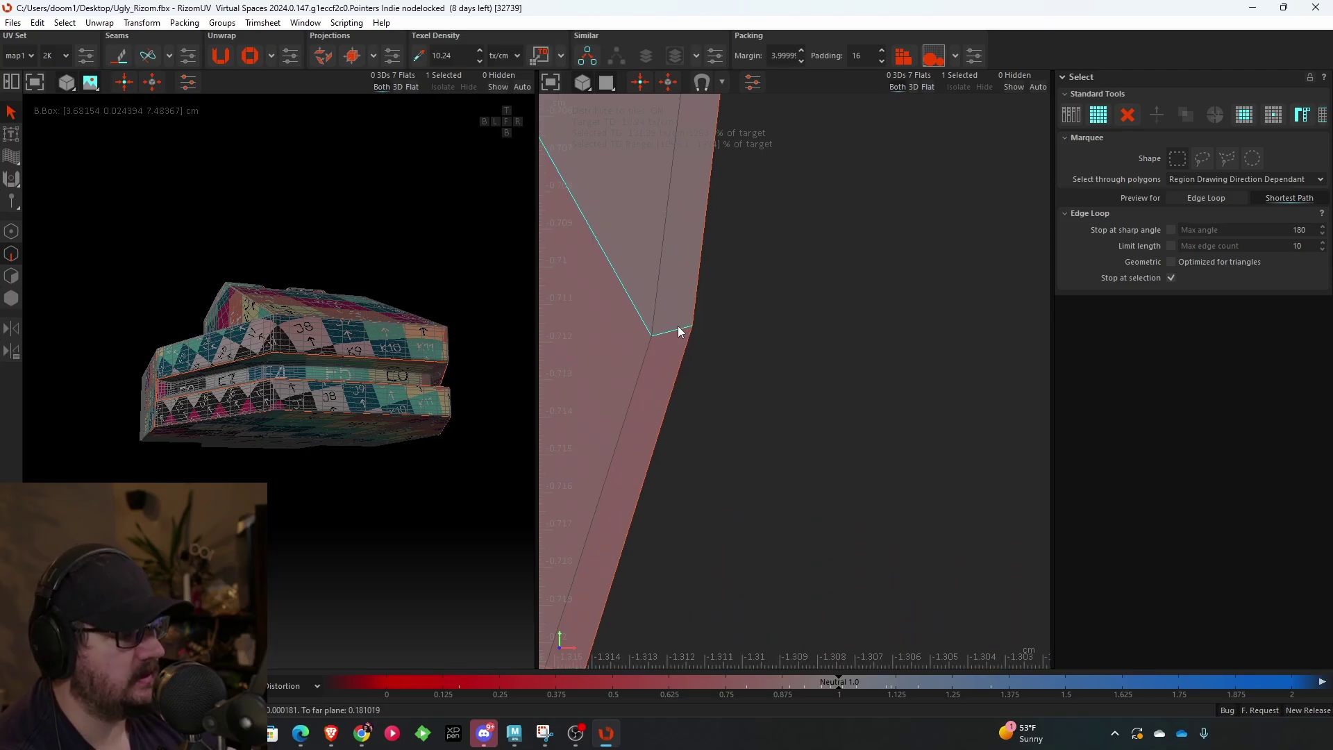
{"action": "left_click", "coordinate": [664, 328], "text": "ctrl"}
{"action": "left_click", "coordinate": [642, 320], "text": "ctrl"}
{"action": "scroll", "coordinate": [646, 328], "scroll_direction": "down", "scroll_amount": 4}
{"action": "scroll", "coordinate": [672, 376], "scroll_direction": "down", "scroll_amount": 1}
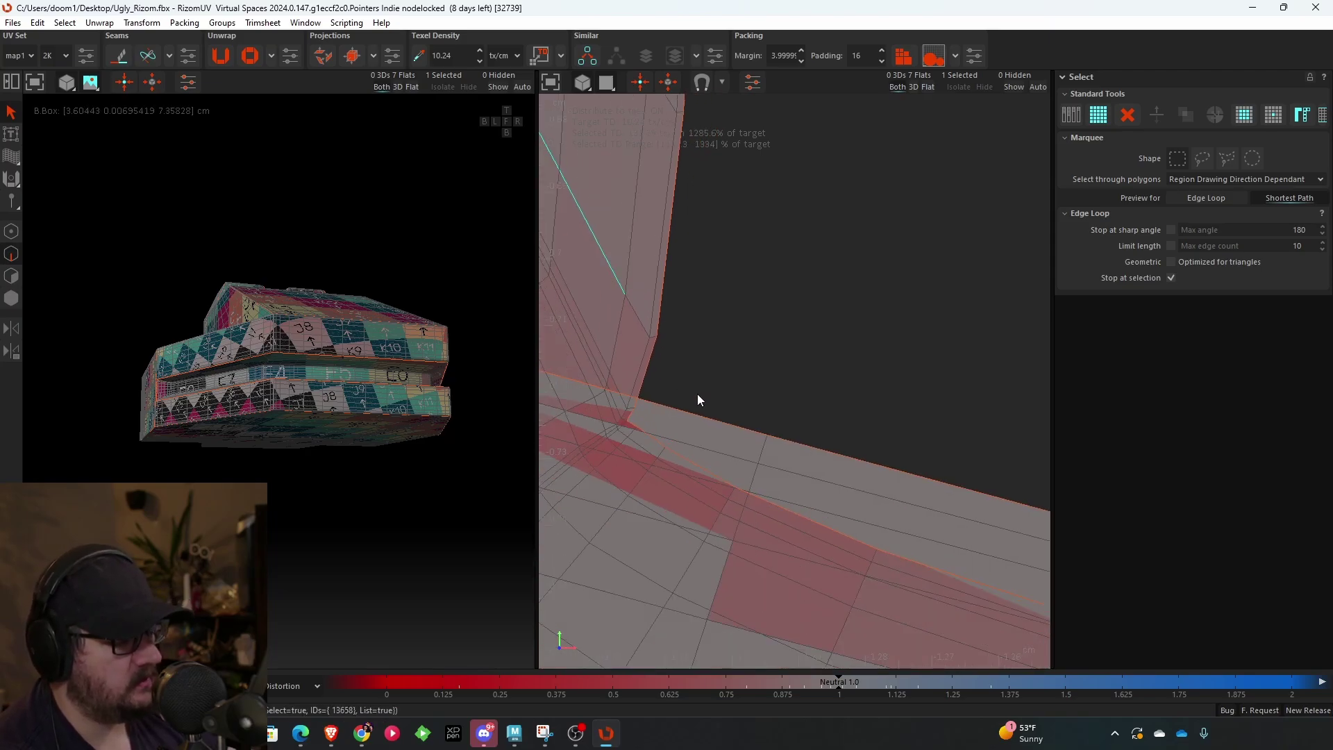
- Add the matching diagonal edge loop between the right side panel and the strip above the lower-right opening
{"action": "middle_click_drag", "start_coordinate": [855, 395], "coordinate": [573, 295], "text": "alt"}
{"action": "middle_click_drag", "start_coordinate": [1037, 353], "coordinate": [826, 335], "text": "alt"}
{"action": "scroll", "coordinate": [868, 364], "scroll_direction": "down", "scroll_amount": 4}
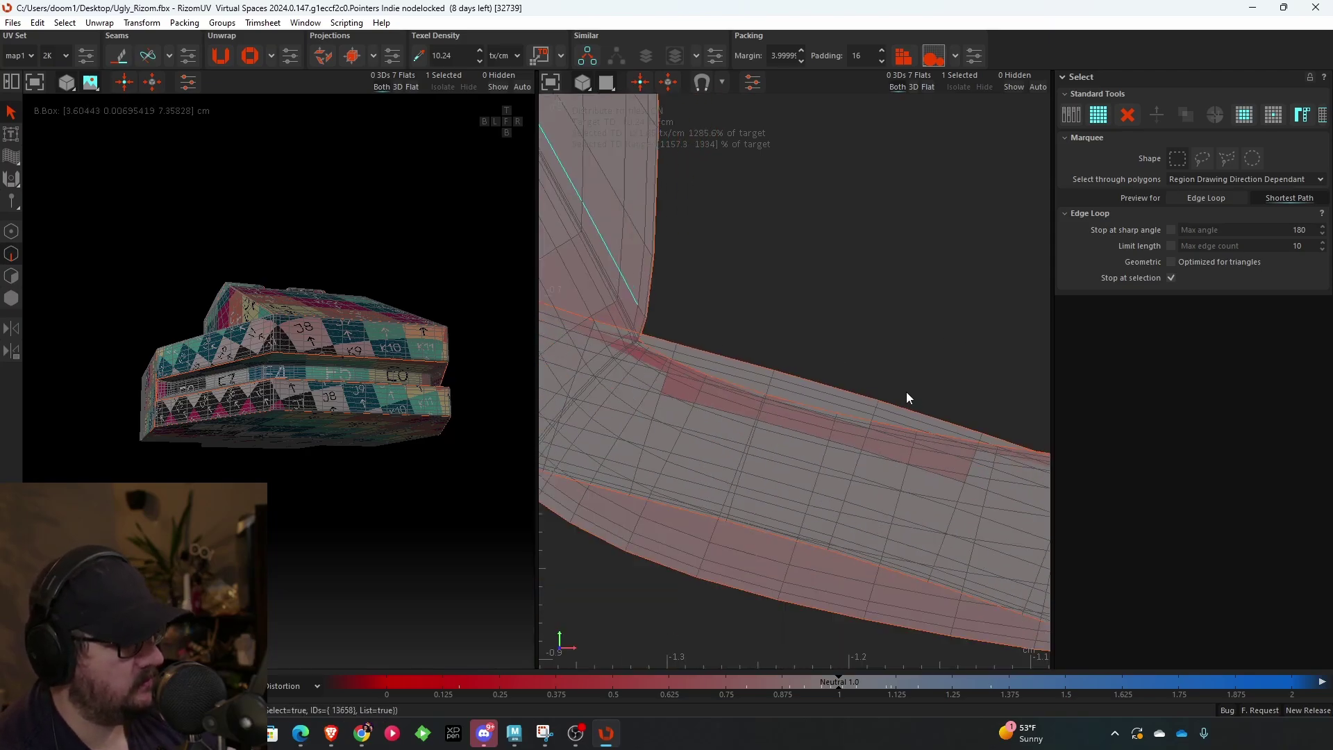
{"action": "middle_click_drag", "start_coordinate": [1020, 394], "coordinate": [694, 298], "text": "alt"}
{"action": "scroll", "coordinate": [845, 309], "scroll_direction": "up", "scroll_amount": 4}
{"action": "scroll", "coordinate": [814, 334], "scroll_direction": "down", "scroll_amount": 4}
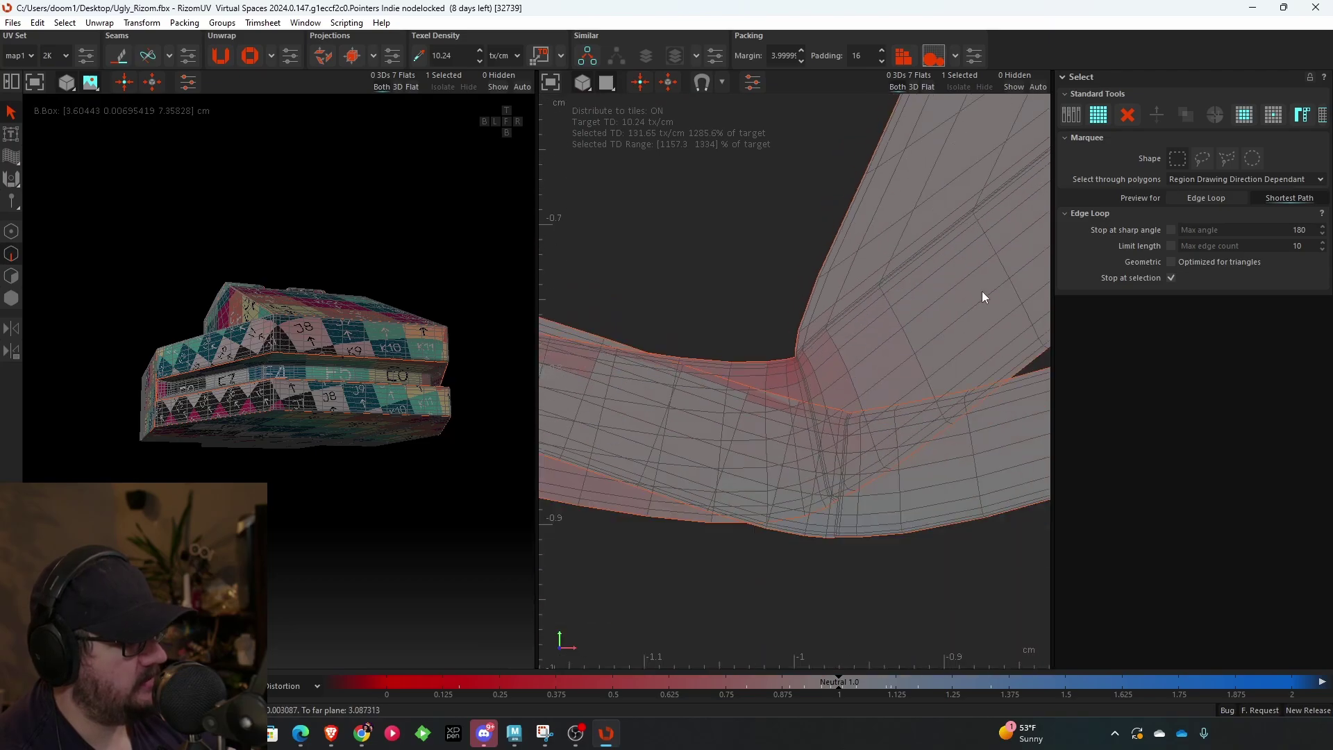
{"action": "middle_click_drag", "start_coordinate": [981, 290], "coordinate": [625, 382], "text": "alt"}
{"action": "scroll", "coordinate": [818, 158], "scroll_direction": "up", "scroll_amount": 4}
{"action": "left_click", "coordinate": [817, 160], "text": "ctrl"}
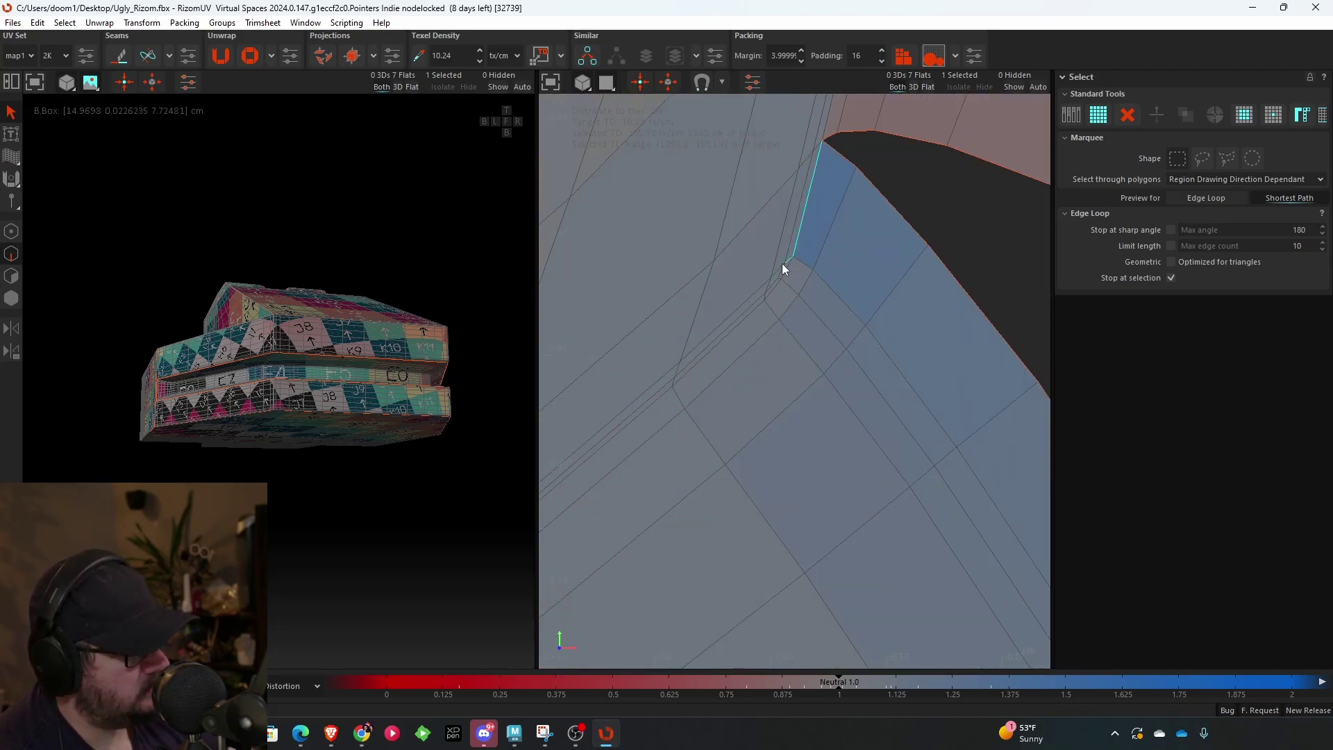
{"action": "left_click", "coordinate": [778, 267], "text": "ctrl"}
{"action": "scroll", "coordinate": [776, 279], "scroll_direction": "down", "scroll_amount": 5}
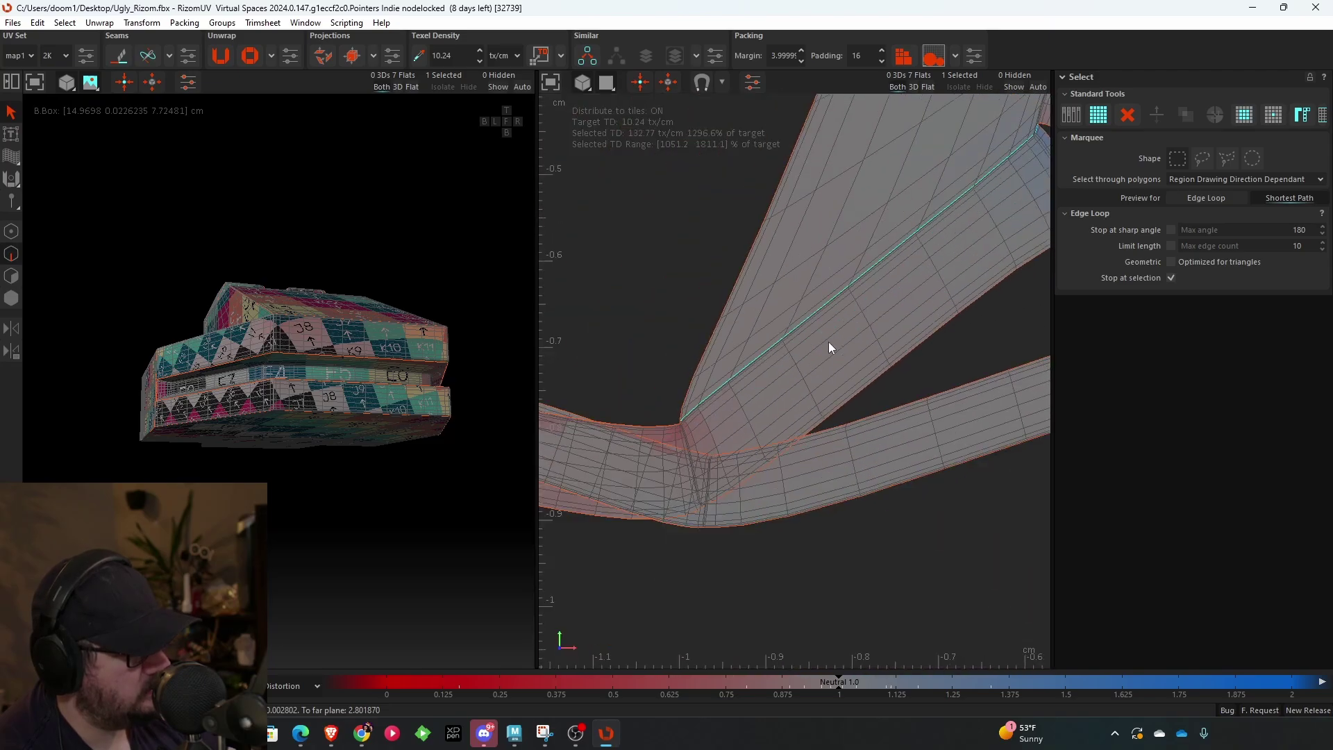
- Deselect the right diagonal loop's end edge at the inner corner and cut both diagonal loops as seams
{"action": "scroll", "coordinate": [809, 351], "scroll_direction": "up", "scroll_amount": 3}
{"action": "scroll", "coordinate": [635, 437], "scroll_direction": "up", "scroll_amount": 5}
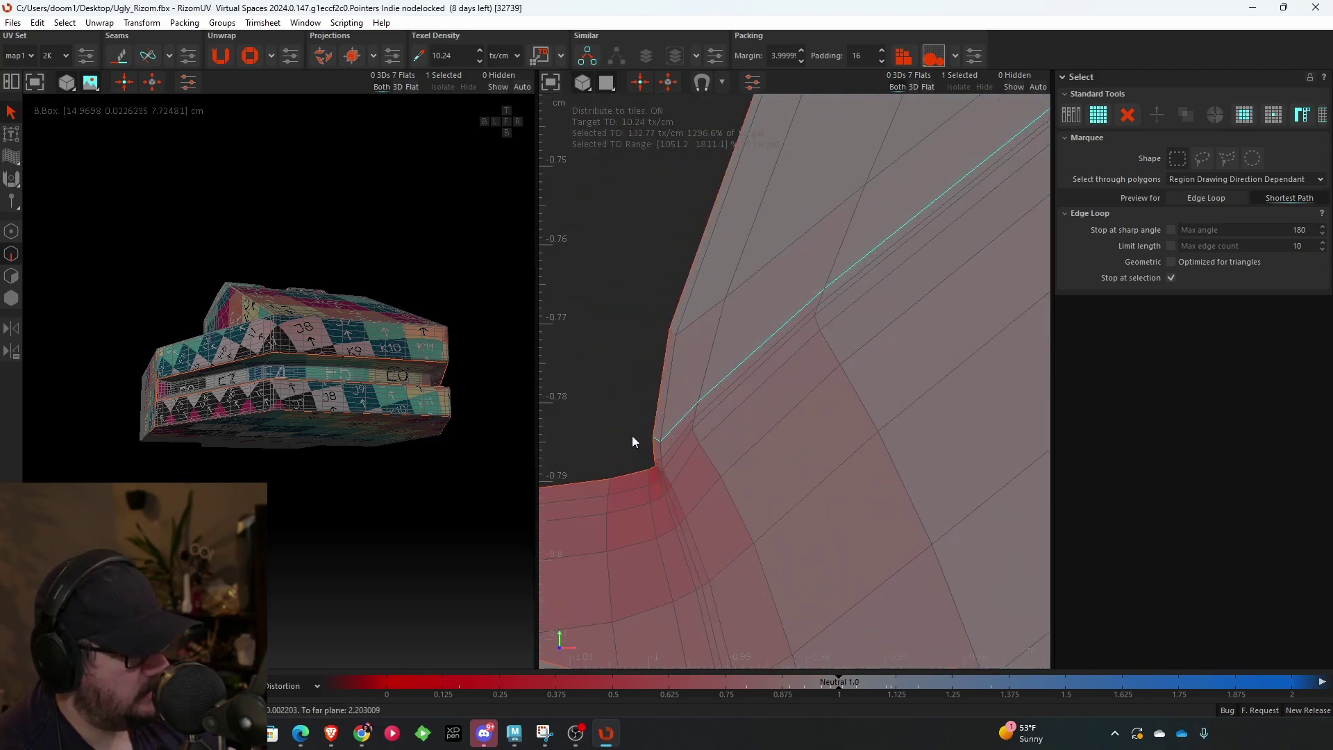
{"action": "left_click", "coordinate": [677, 433], "text": "ctrl"}
{"action": "scroll", "coordinate": [696, 454], "scroll_direction": "down", "scroll_amount": 8}
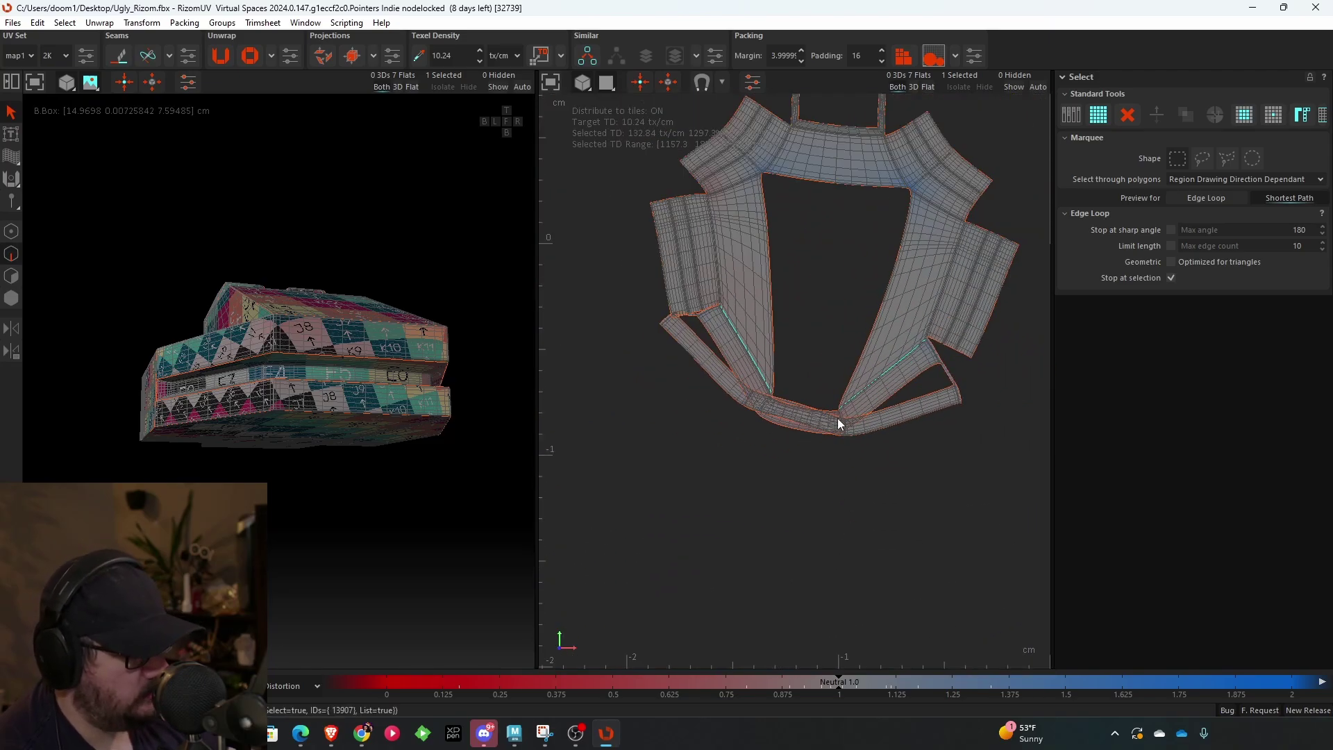
{"action": "middle_click_drag", "start_coordinate": [837, 418], "coordinate": [793, 453]}
{"action": "key", "text": "c"}
{"action": "middle_click_drag", "start_coordinate": [811, 372], "coordinate": [769, 309]}
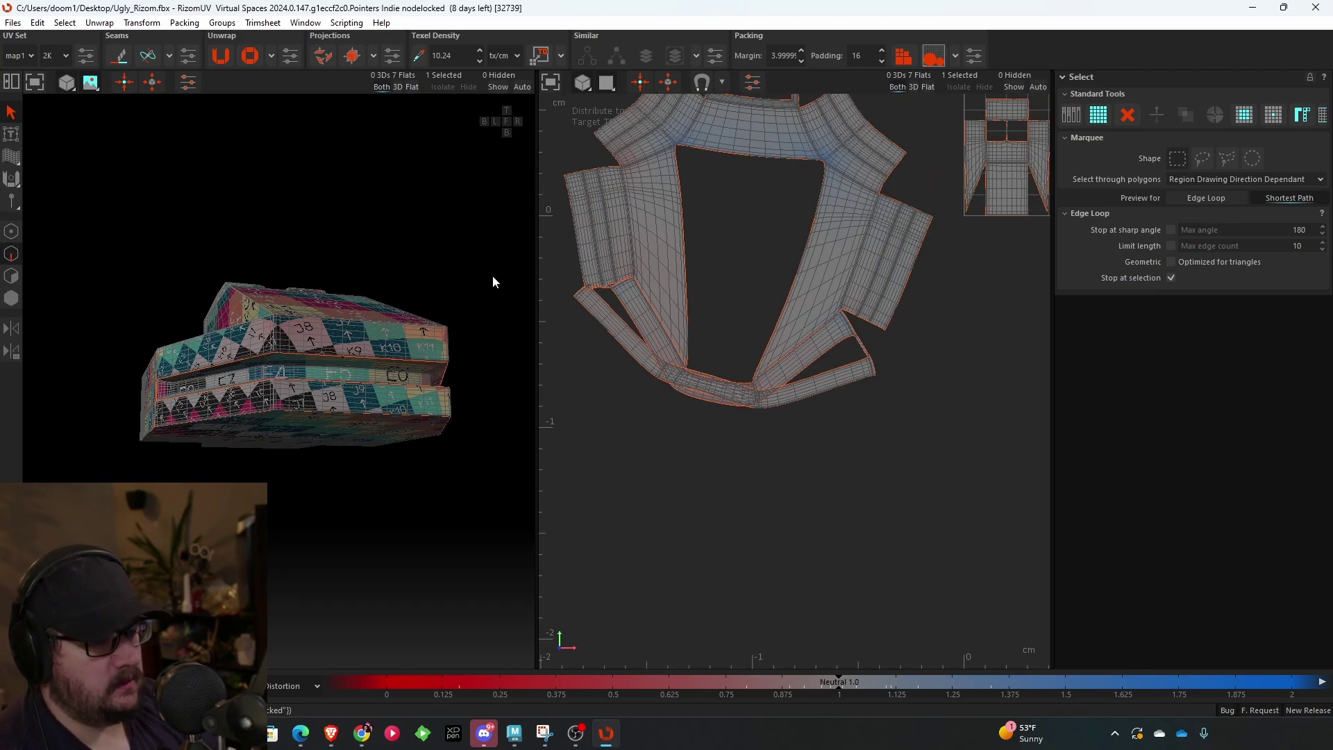
- Unfold the ring island in island mode with the diagonal cuts applied, and check the distortion on the separated lower strips
{"action": "left_click", "coordinate": [20, 299]}
{"action": "key", "text": "u"}
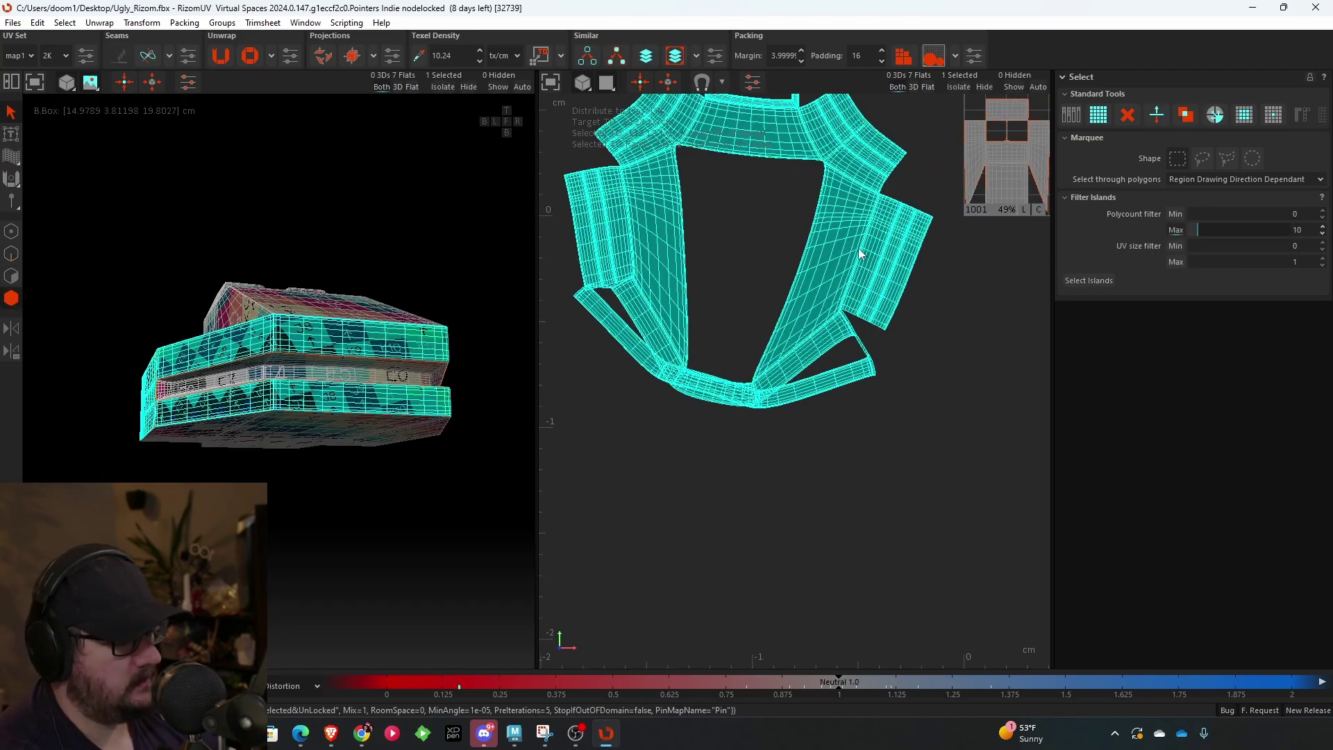
{"action": "middle_click_drag", "start_coordinate": [798, 347], "coordinate": [816, 292]}
{"action": "left_click", "coordinate": [764, 349]}
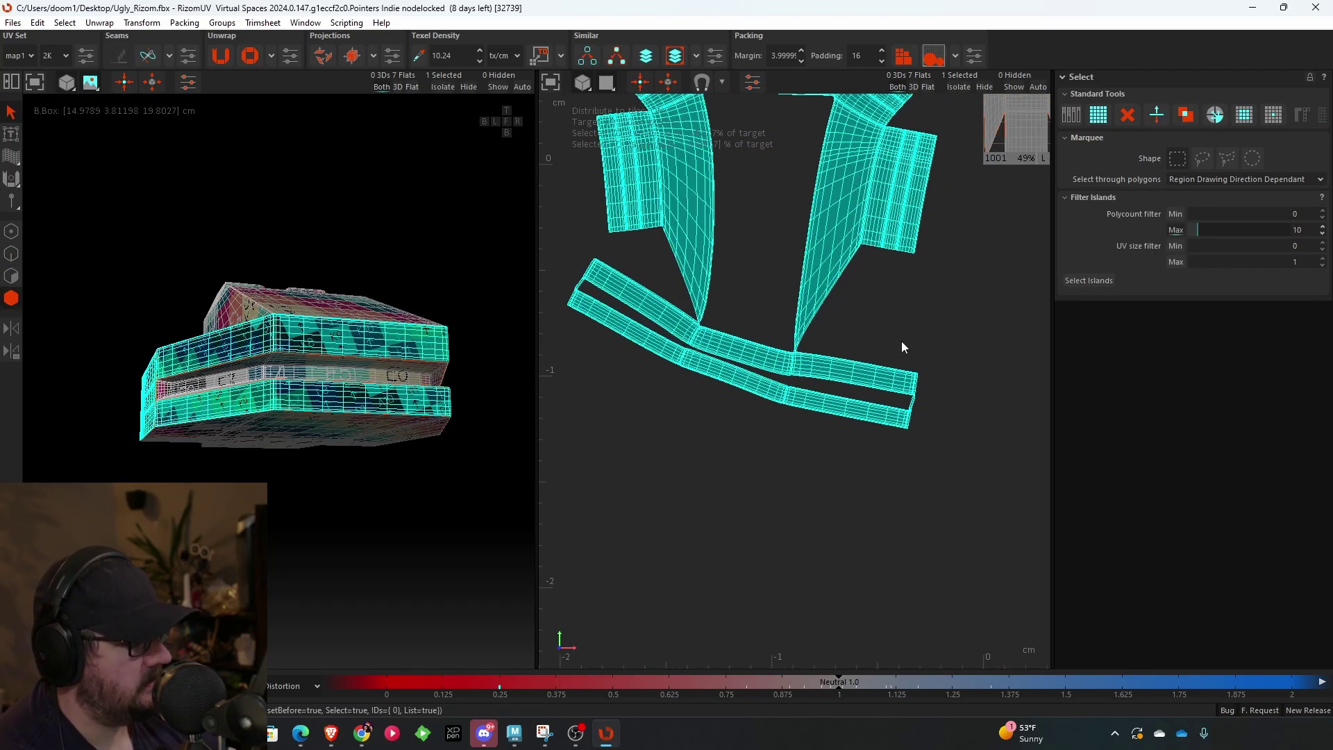
{"action": "left_click", "coordinate": [901, 340]}
{"action": "scroll", "coordinate": [823, 357], "scroll_direction": "down", "scroll_amount": 5}
{"action": "scroll", "coordinate": [791, 388], "scroll_direction": "up", "scroll_amount": 2}
{"action": "scroll", "coordinate": [696, 268], "scroll_direction": "up", "scroll_amount": 6}
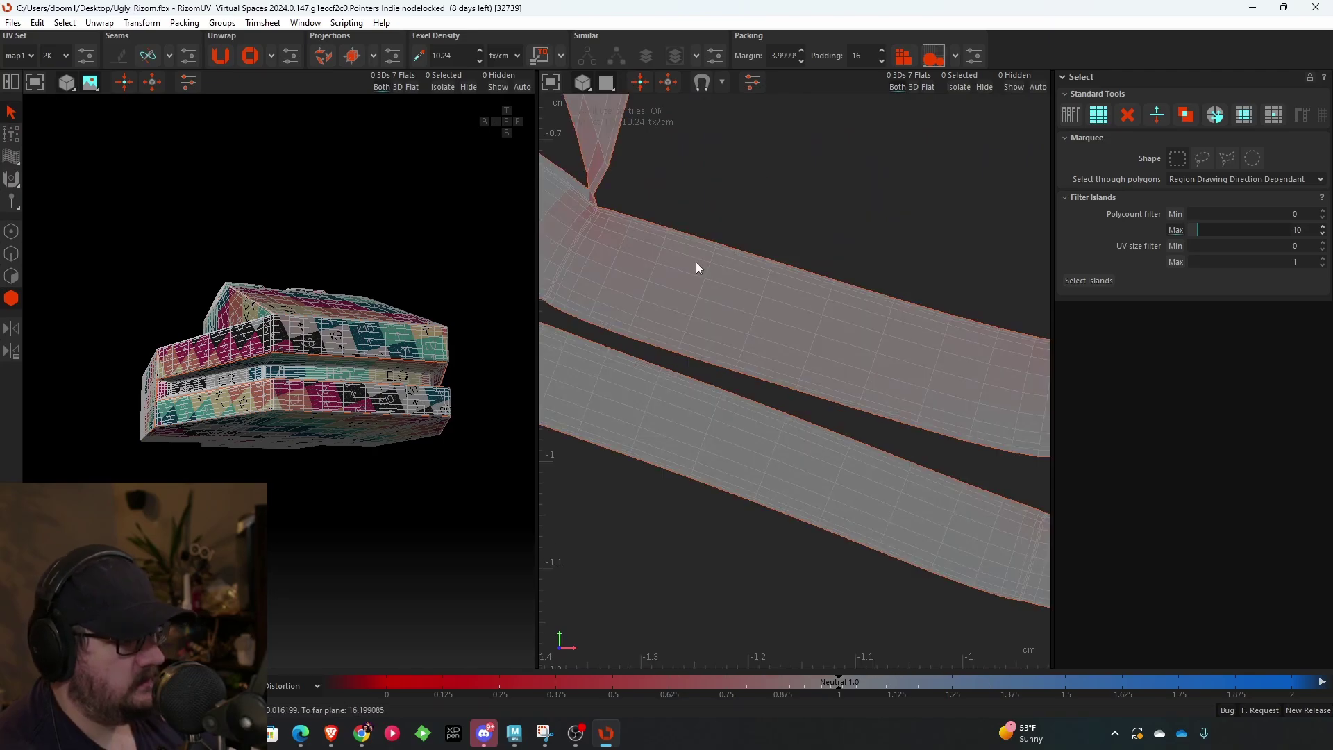
{"action": "scroll", "coordinate": [699, 262], "scroll_direction": "down", "scroll_amount": 8}
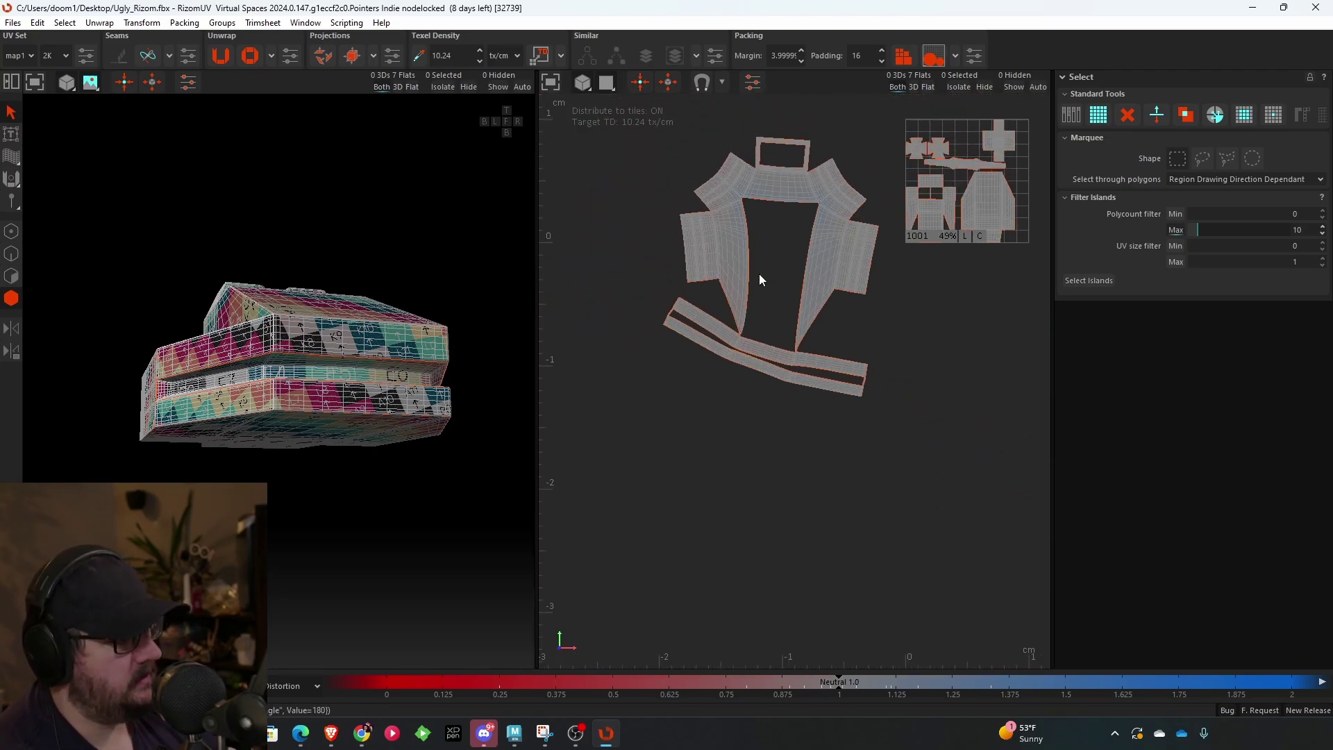
- Select the ring island and run Optimize on it twice to reduce the remaining distortion
{"action": "left_click", "coordinate": [736, 217]}
{"action": "left_click", "coordinate": [252, 57]}
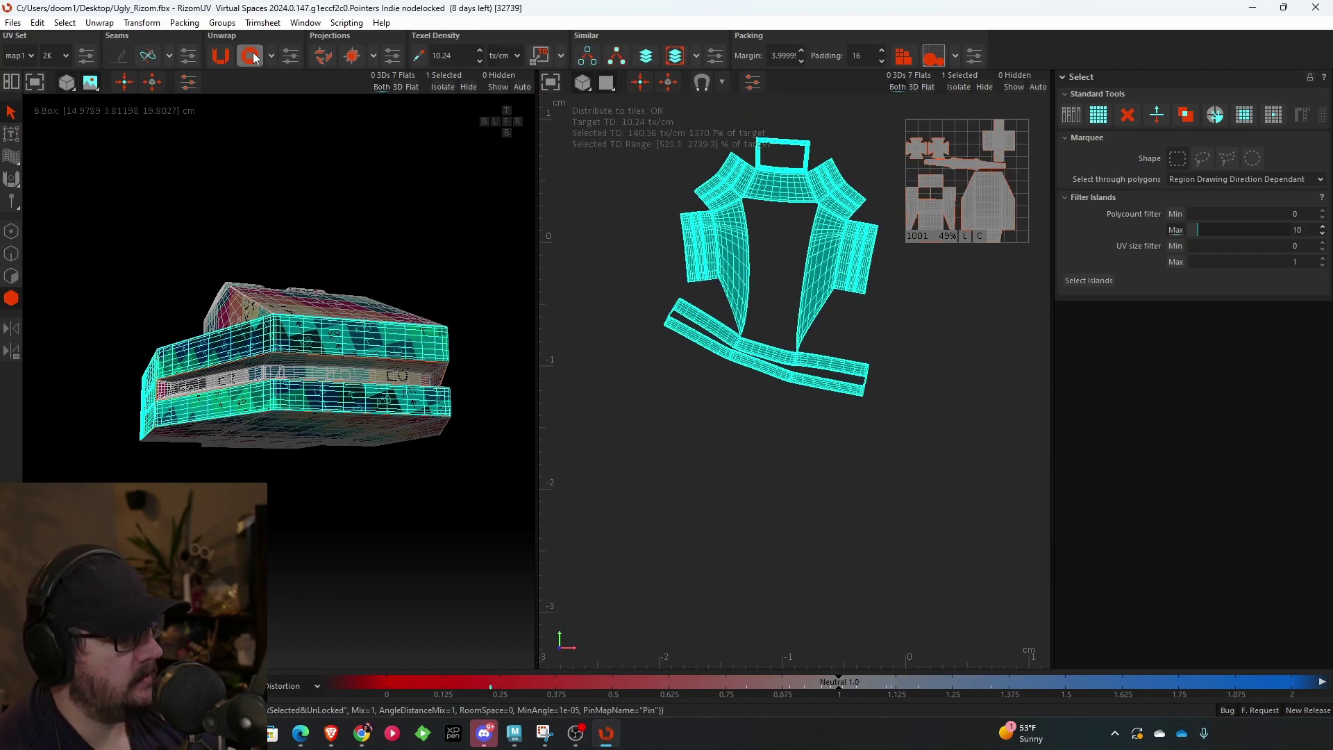
{"action": "left_click", "coordinate": [242, 58]}
{"action": "scroll", "coordinate": [769, 351], "scroll_direction": "up", "scroll_amount": 3}
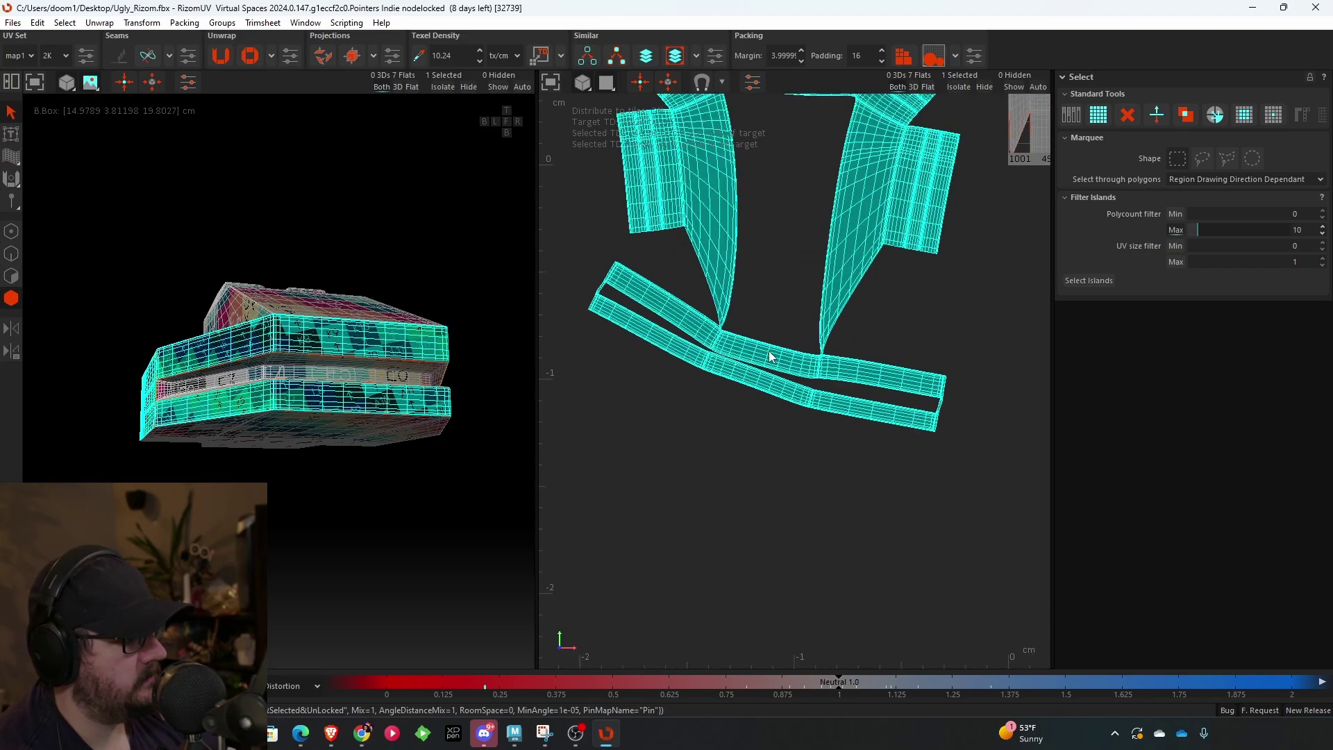
- Select all islands and pack them into the UV tile
{"action": "middle_click_drag", "start_coordinate": [769, 351], "coordinate": [742, 394], "text": "alt"}
{"action": "left_click", "coordinate": [903, 57]}
{"action": "scroll", "coordinate": [778, 378], "scroll_direction": "up", "scroll_amount": 7}
{"action": "middle_click_drag", "start_coordinate": [929, 230], "coordinate": [829, 368], "text": "alt"}
{"action": "scroll", "coordinate": [843, 389], "scroll_direction": "down", "scroll_amount": 9}
{"action": "left_click_drag", "start_coordinate": [943, 543], "coordinate": [753, 350]}
{"action": "key", "text": "ctrl+a"}
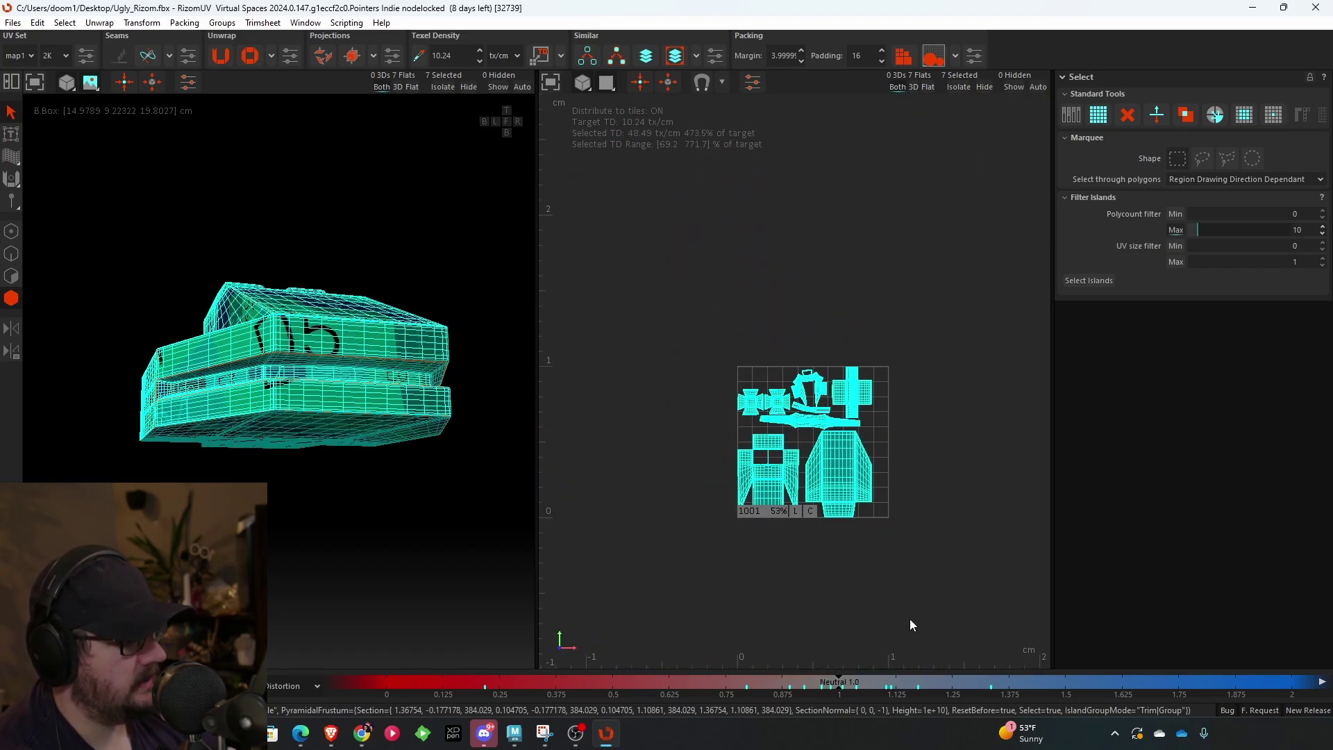
{"action": "key", "text": "p"}
{"action": "scroll", "coordinate": [867, 410], "scroll_direction": "up", "scroll_amount": 6}
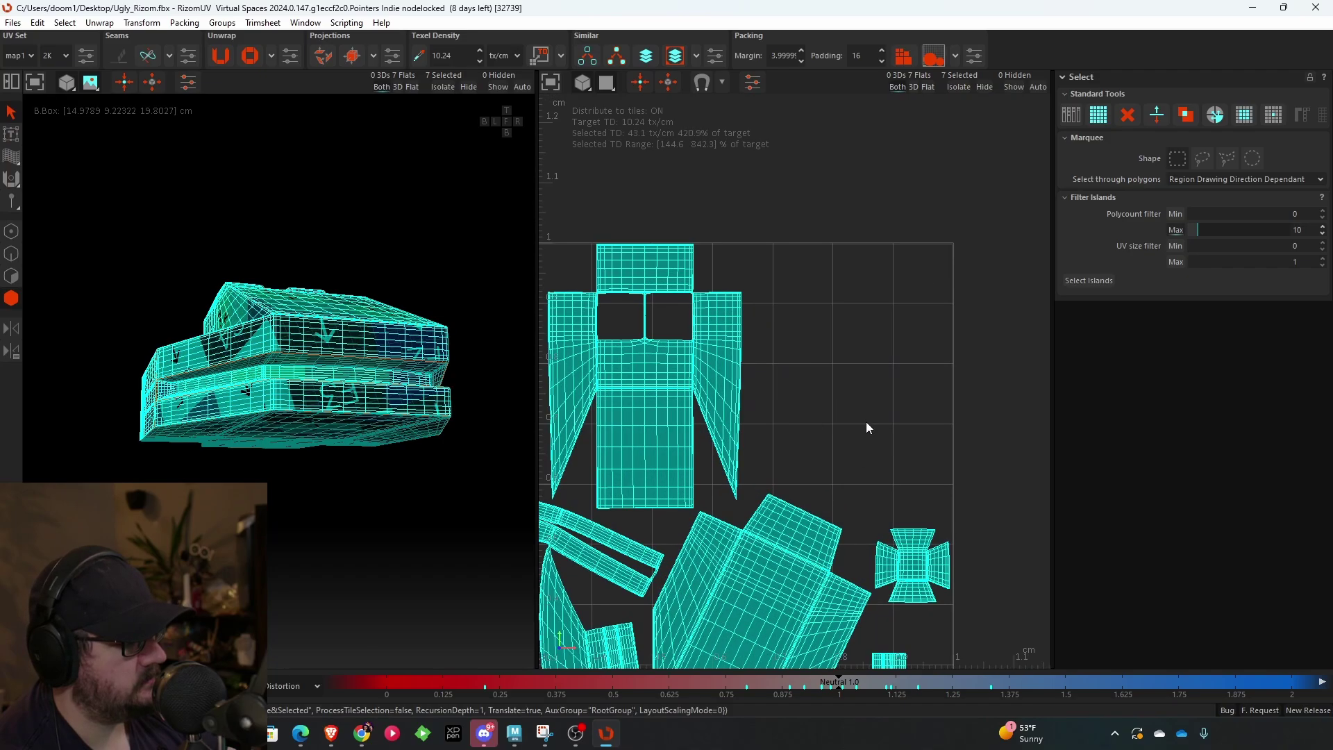
- Examine the packed ring island's distortion and the checker pattern at the model's corners and along its sides
{"action": "middle_click_drag", "start_coordinate": [792, 500], "coordinate": [931, 340], "text": "alt"}
{"action": "left_click", "coordinate": [943, 290]}
{"action": "scroll", "coordinate": [819, 337], "scroll_direction": "down", "scroll_amount": 2}
{"action": "middle_click_drag", "start_coordinate": [783, 404], "coordinate": [862, 326], "text": "alt"}
{"action": "scroll", "coordinate": [815, 382], "scroll_direction": "up", "scroll_amount": 7}
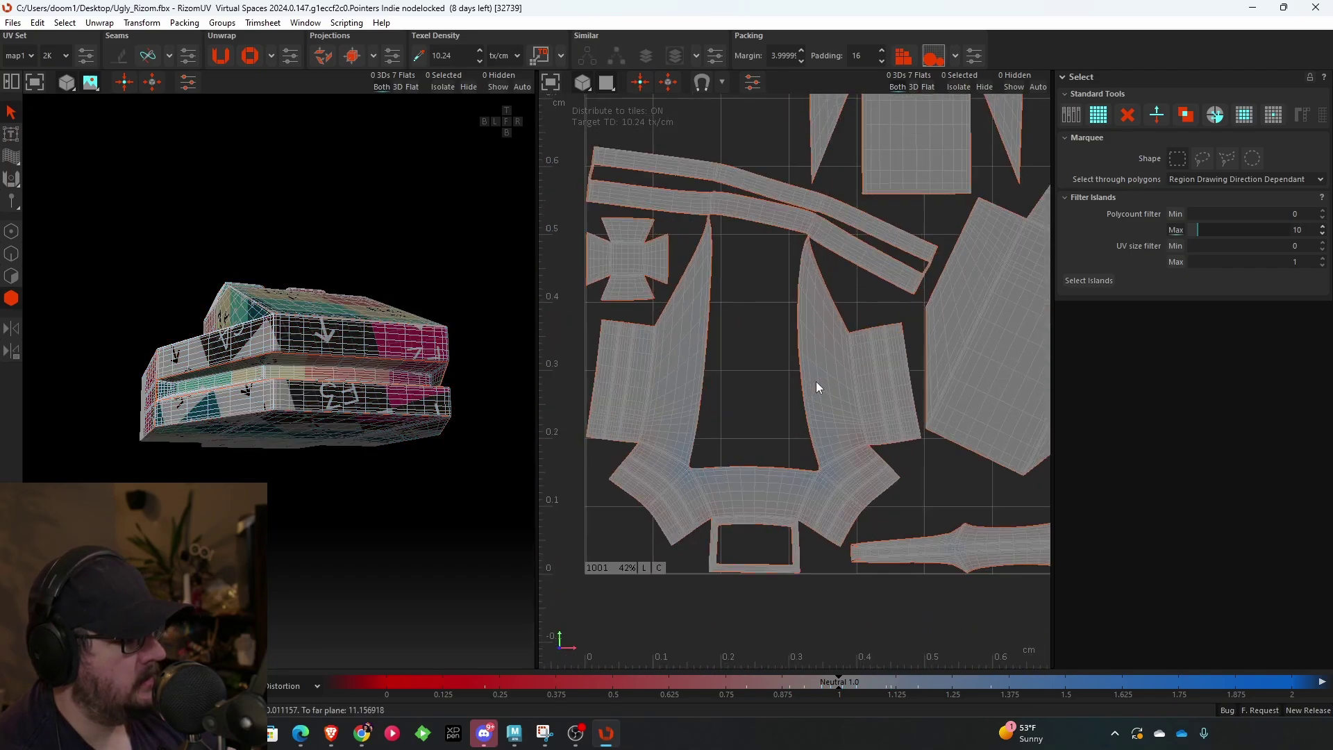
{"action": "scroll", "coordinate": [323, 316], "scroll_direction": "up", "scroll_amount": 2}
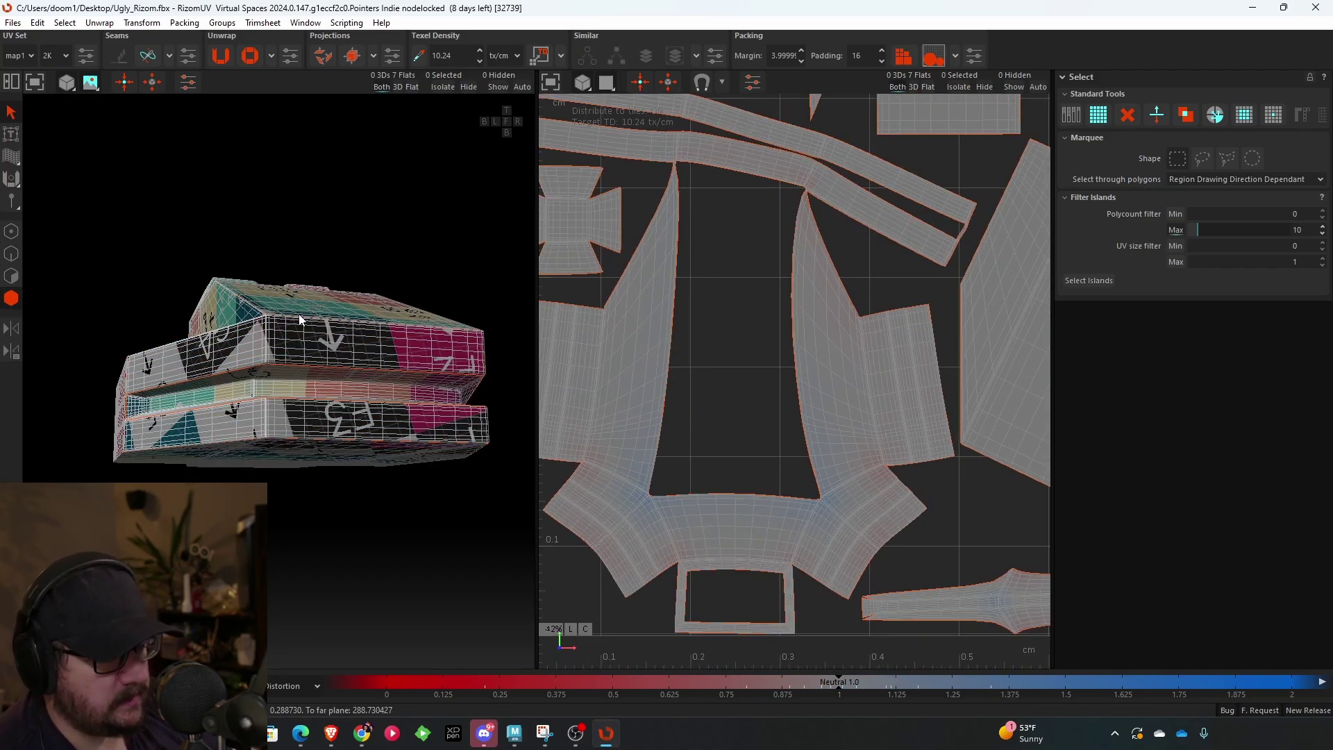
{"action": "left_click_drag", "start_coordinate": [323, 316], "coordinate": [297, 372], "text": "alt"}
{"action": "scroll", "coordinate": [297, 372], "scroll_direction": "up", "scroll_amount": 5}
{"action": "scroll", "coordinate": [203, 306], "scroll_direction": "up", "scroll_amount": 3}
{"action": "scroll", "coordinate": [231, 321], "scroll_direction": "down", "scroll_amount": 1}
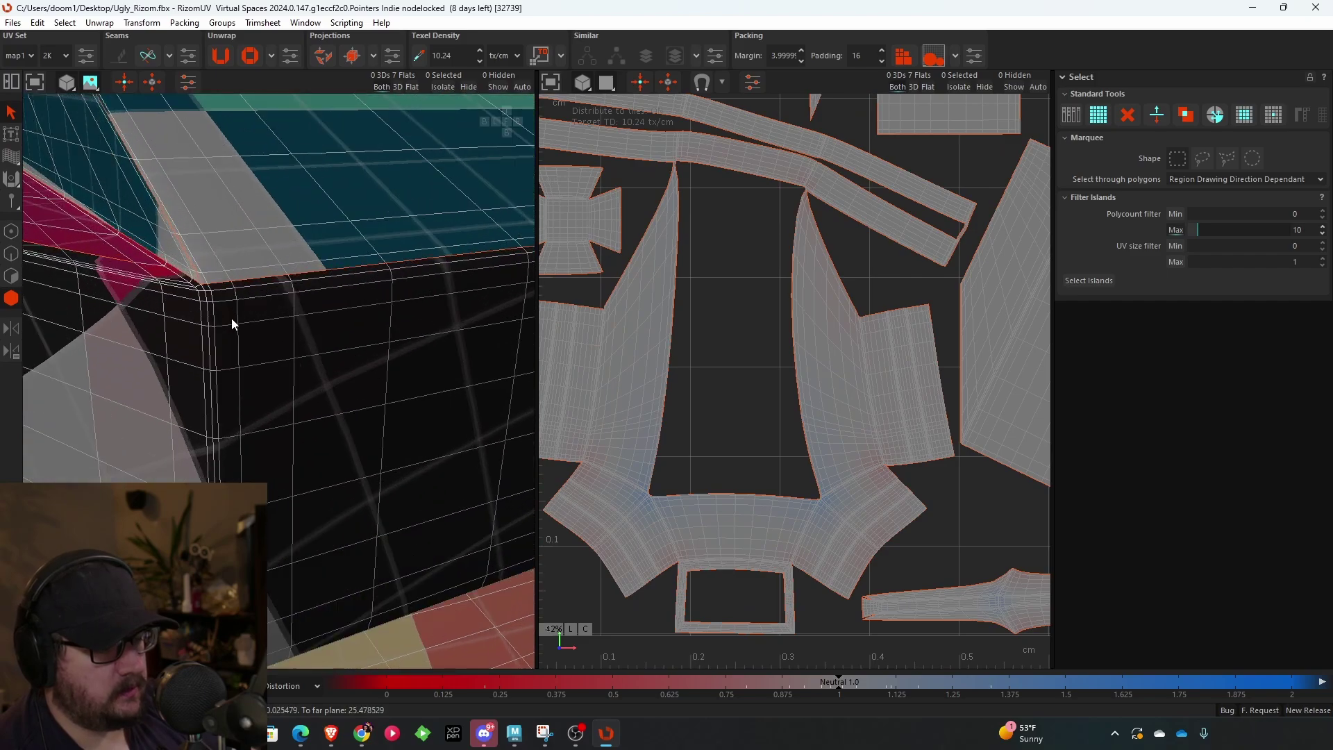
{"action": "left_click_drag", "start_coordinate": [199, 297], "coordinate": [327, 360], "text": "alt"}
{"action": "scroll", "coordinate": [704, 293], "scroll_direction": "down", "scroll_amount": 7}
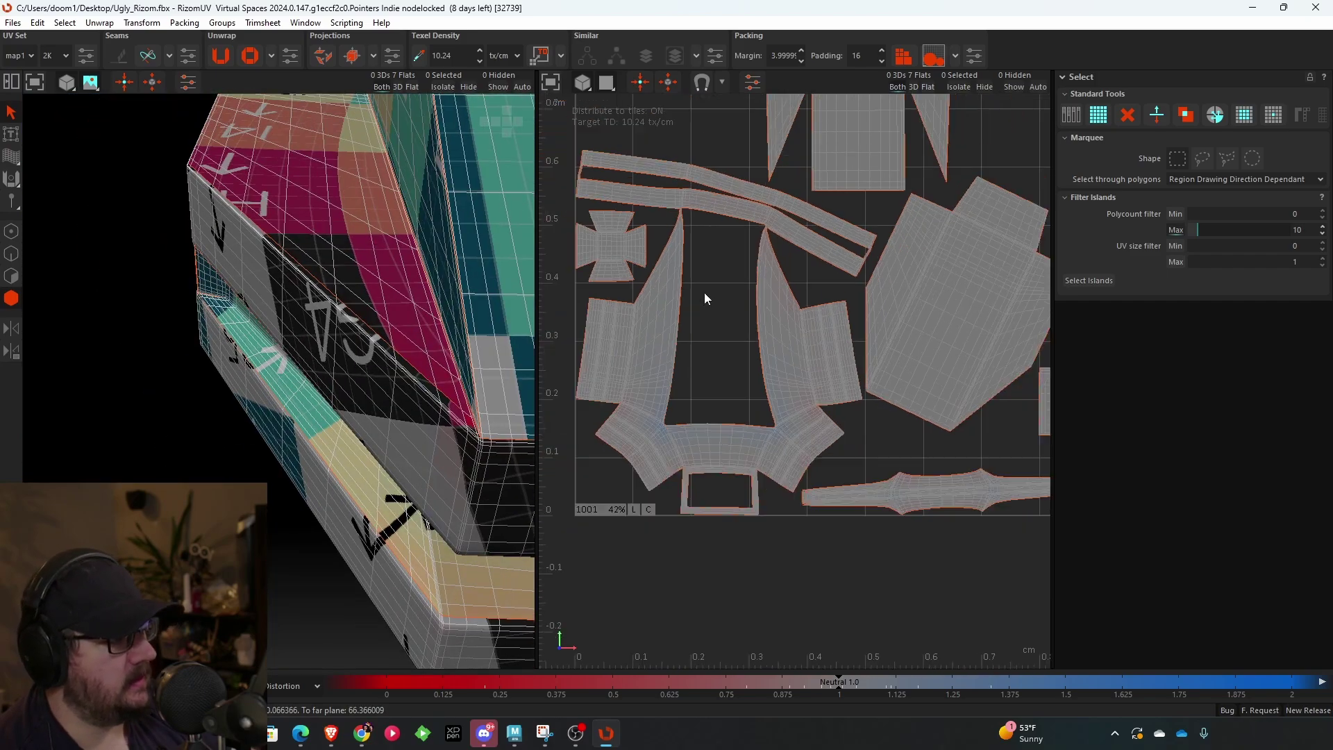
{"action": "middle_click_drag", "start_coordinate": [718, 329], "coordinate": [835, 299], "text": "alt"}
- Undo the packing, the optimizing and the unfold made with the diagonal cuts, returning to the ring island's earlier layout, and clear the selection
{"action": "key", "text": "ctrl+z"}
{"action": "key", "text": "ctrl+z"}
{"action": "key", "text": "ctrl+z"}
{"action": "key", "text": "ctrl+z"}
{"action": "key", "text": "ctrl+z"}
{"action": "key", "text": "ctrl+z"}
{"action": "key", "text": "ctrl+z"}
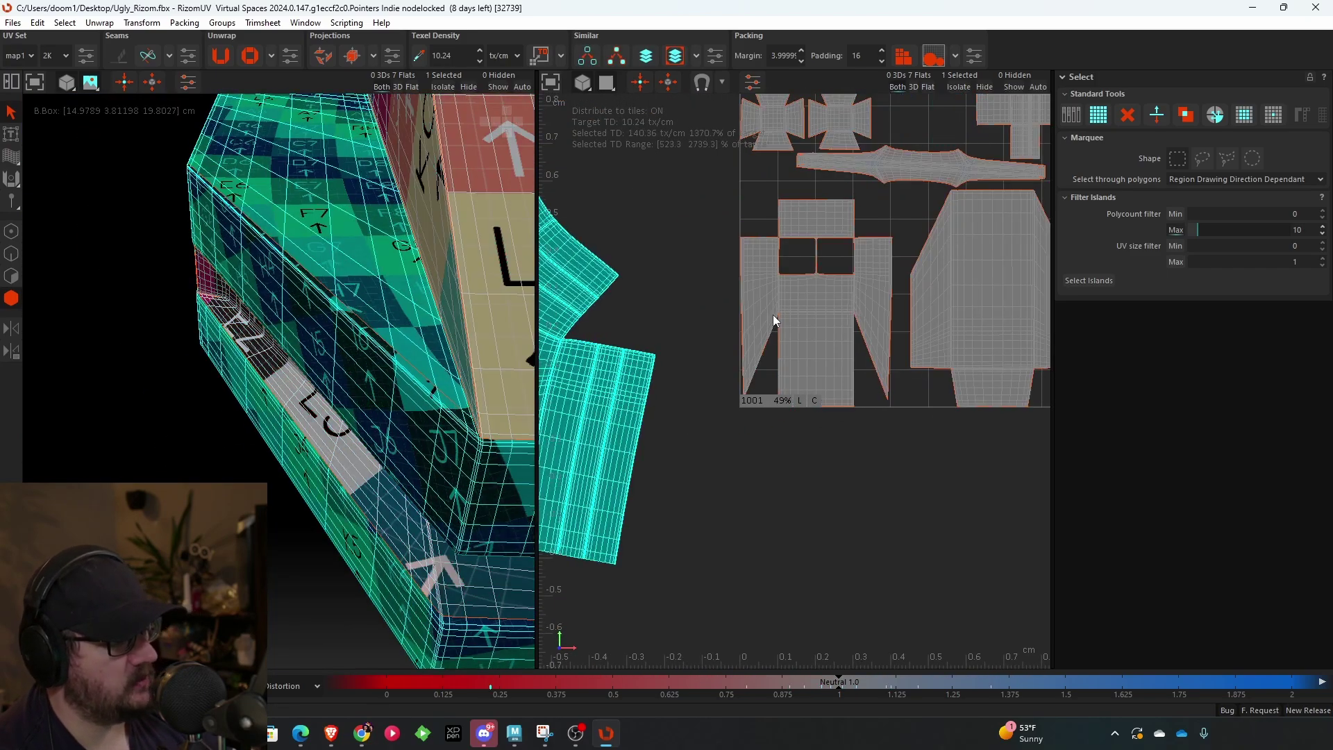
{"action": "middle_click_drag", "start_coordinate": [661, 365], "coordinate": [709, 365], "text": "alt"}
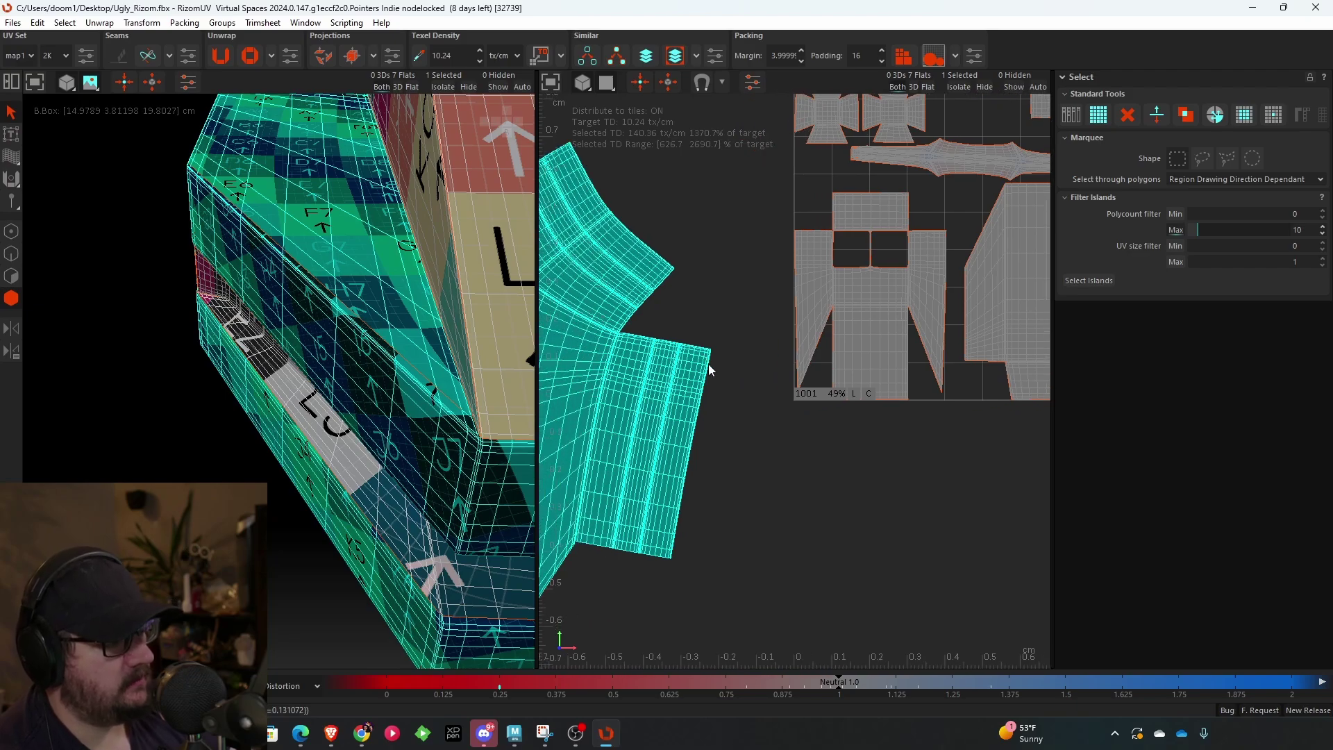
{"action": "key", "text": "ctrl+z"}
{"action": "scroll", "coordinate": [708, 365], "scroll_direction": "down", "scroll_amount": 5}
{"action": "middle_click_drag", "start_coordinate": [555, 444], "coordinate": [812, 371], "text": "alt"}
{"action": "scroll", "coordinate": [812, 371], "scroll_direction": "up", "scroll_amount": 3}
{"action": "scroll", "coordinate": [691, 392], "scroll_direction": "up", "scroll_amount": 2}
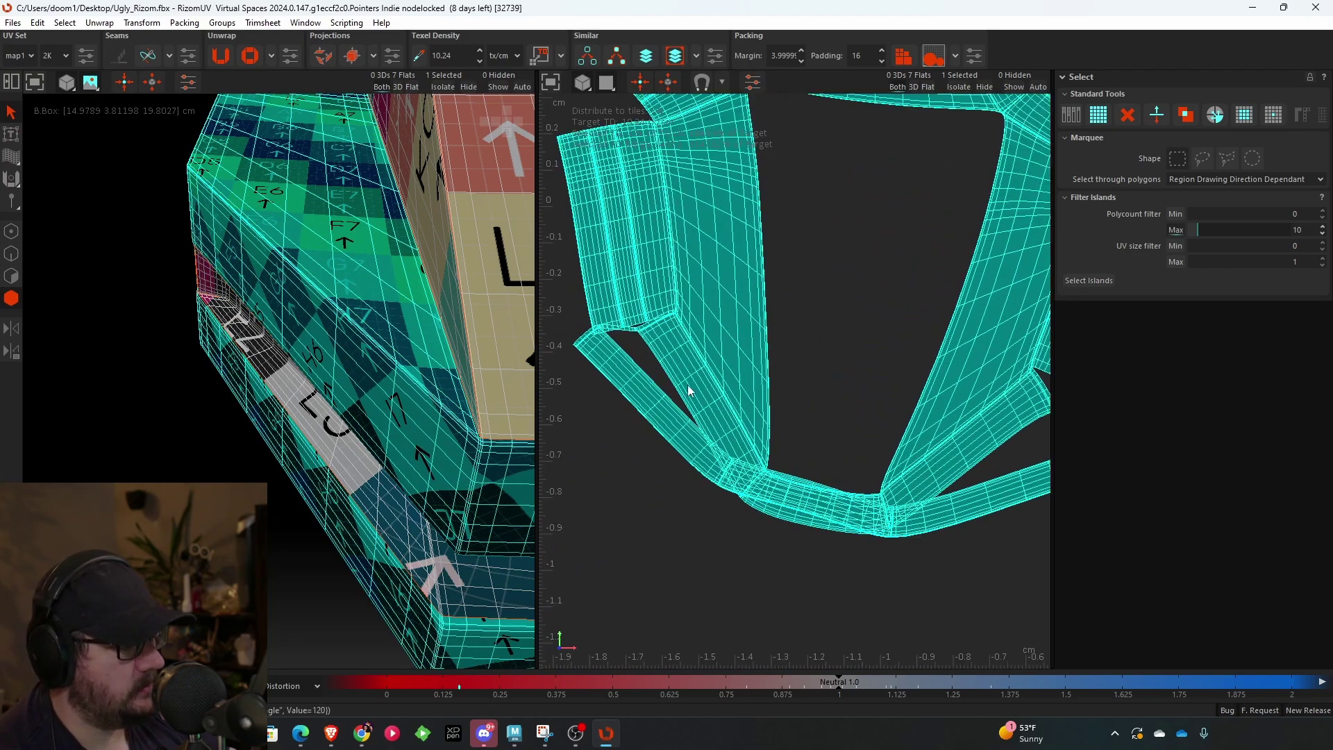
{"action": "scroll", "coordinate": [831, 365], "scroll_direction": "up", "scroll_amount": 3}
{"action": "left_click", "coordinate": [859, 364]}
{"action": "scroll", "coordinate": [859, 364], "scroll_direction": "down", "scroll_amount": 3}
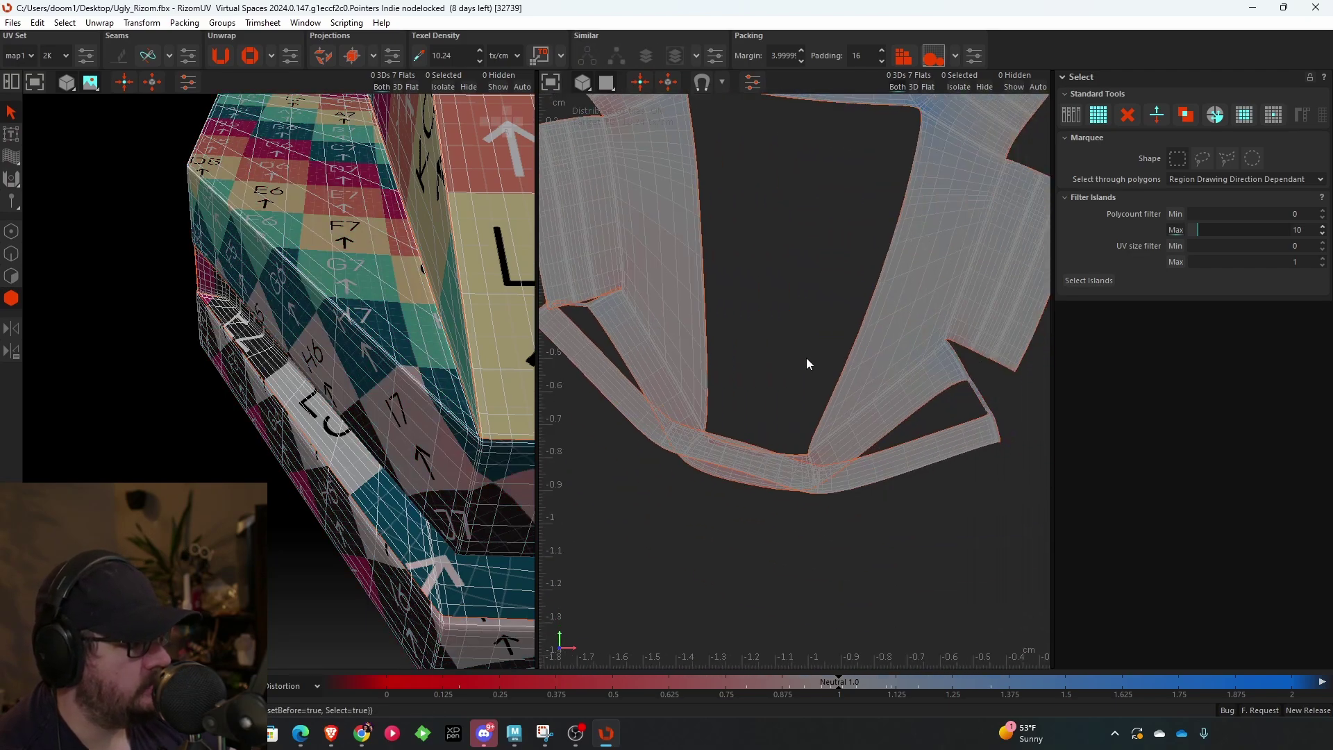
- Select the edge loop along the outer upper rim of the body in edge mode
{"action": "left_click_drag", "start_coordinate": [292, 302], "coordinate": [438, 298], "text": "alt"}
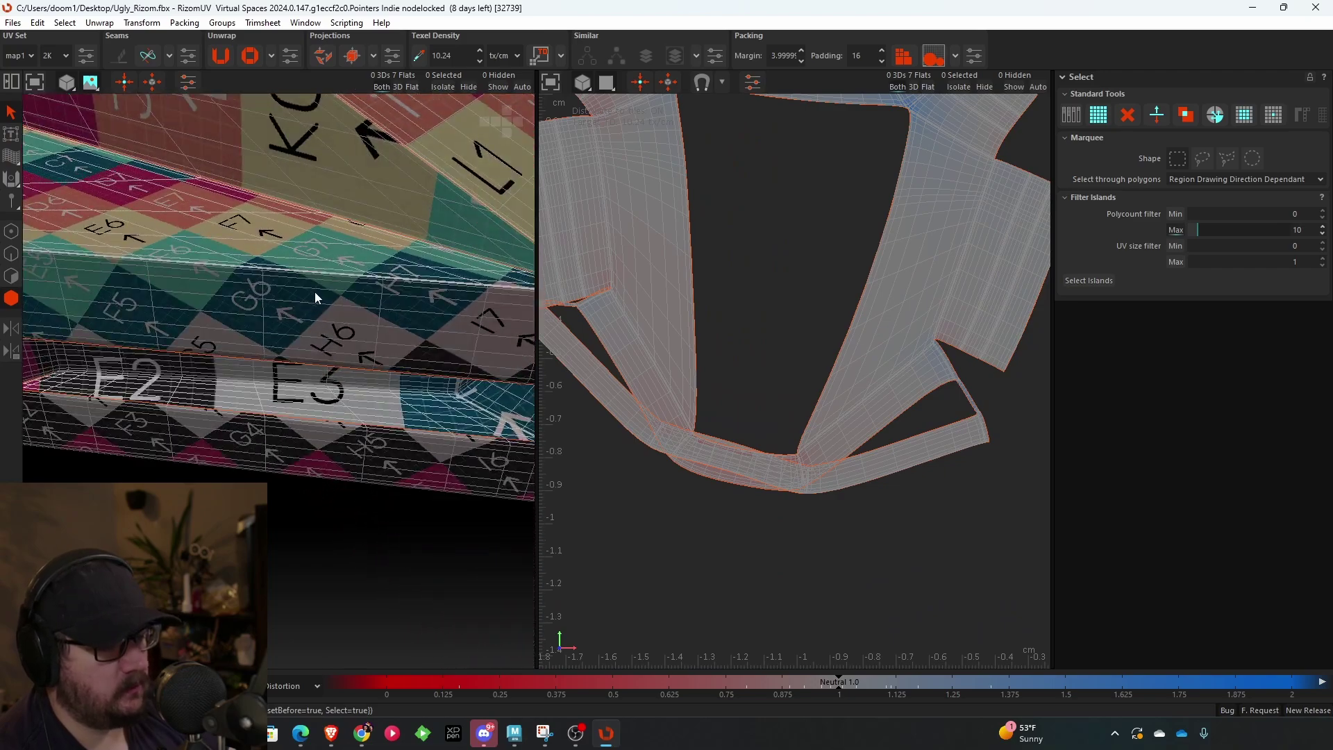
{"action": "middle_click_drag", "start_coordinate": [315, 291], "coordinate": [514, 260], "text": "alt"}
{"action": "left_click_drag", "start_coordinate": [306, 269], "coordinate": [414, 261], "text": "alt"}
{"action": "scroll", "coordinate": [257, 231], "scroll_direction": "up", "scroll_amount": 10}
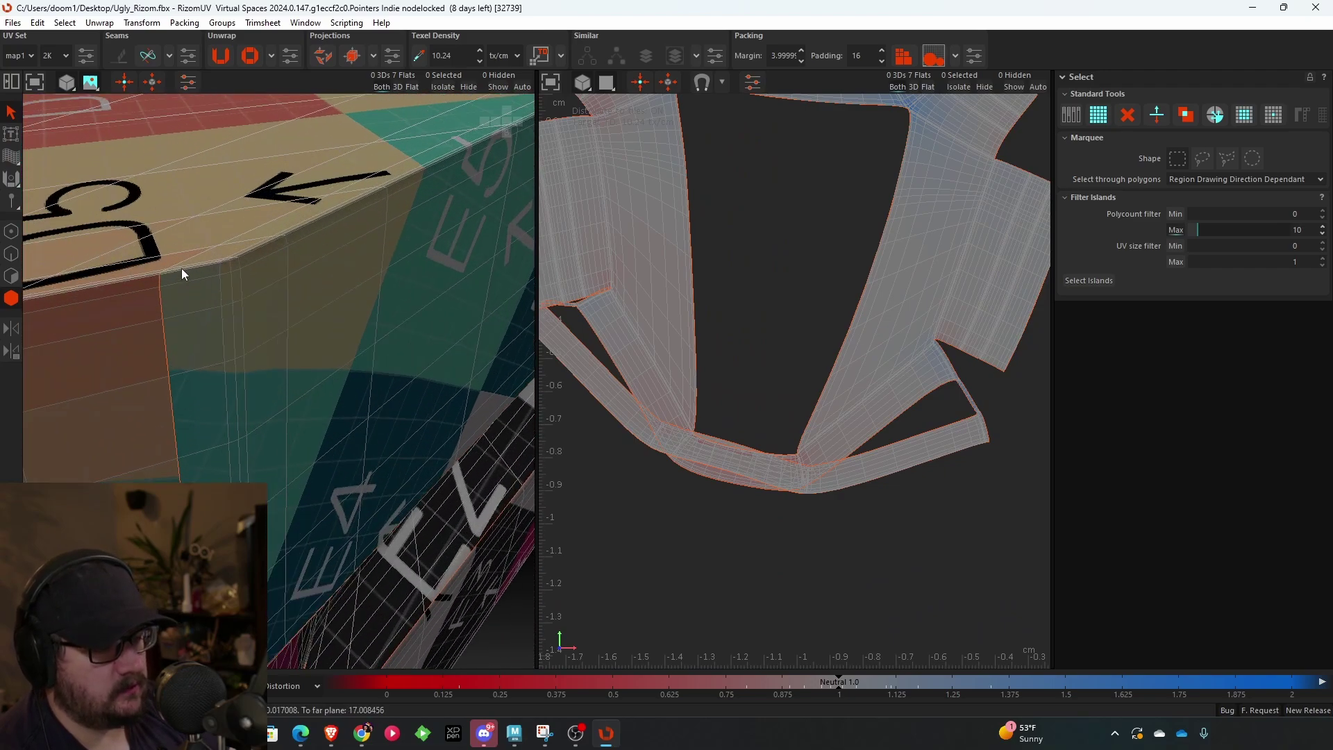
{"action": "left_click", "coordinate": [132, 272]}
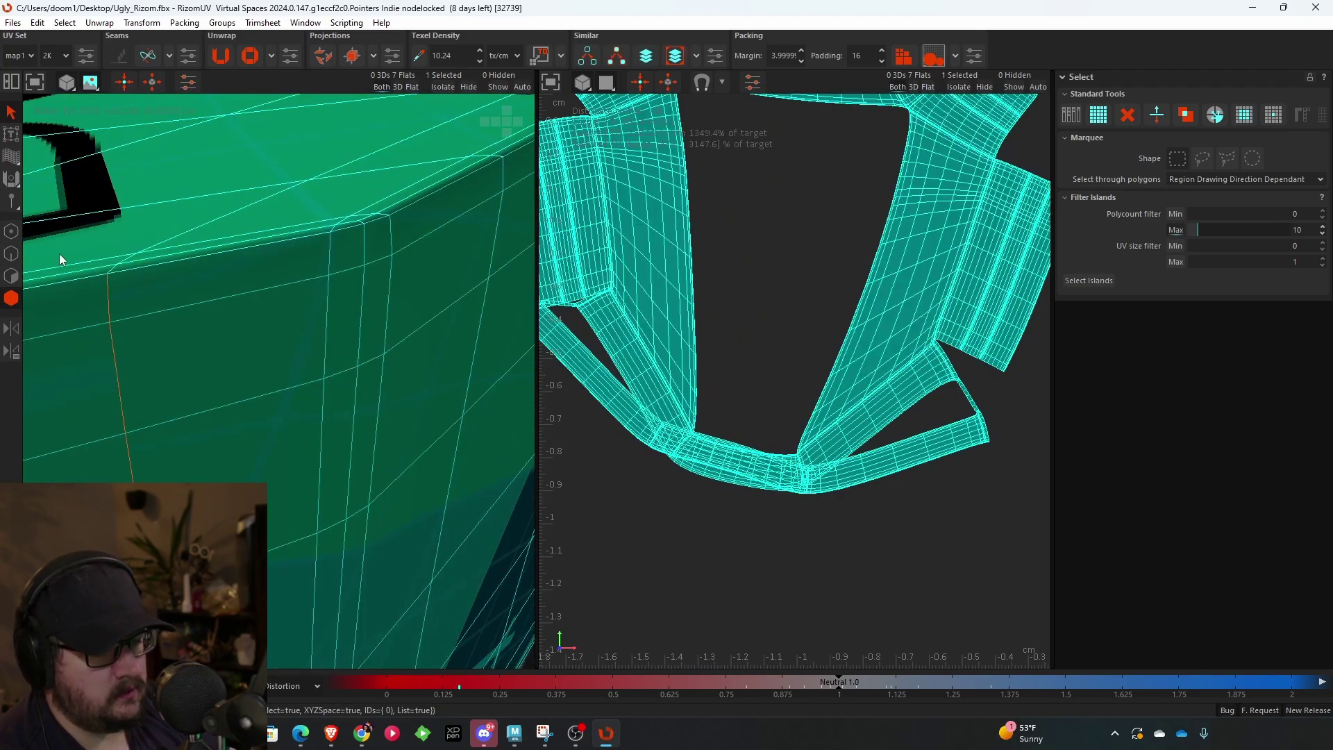
{"action": "left_click", "coordinate": [11, 254]}
{"action": "double_click", "coordinate": [126, 274], "text": "ctrl"}
{"action": "scroll", "coordinate": [127, 273], "scroll_direction": "down", "scroll_amount": 5}
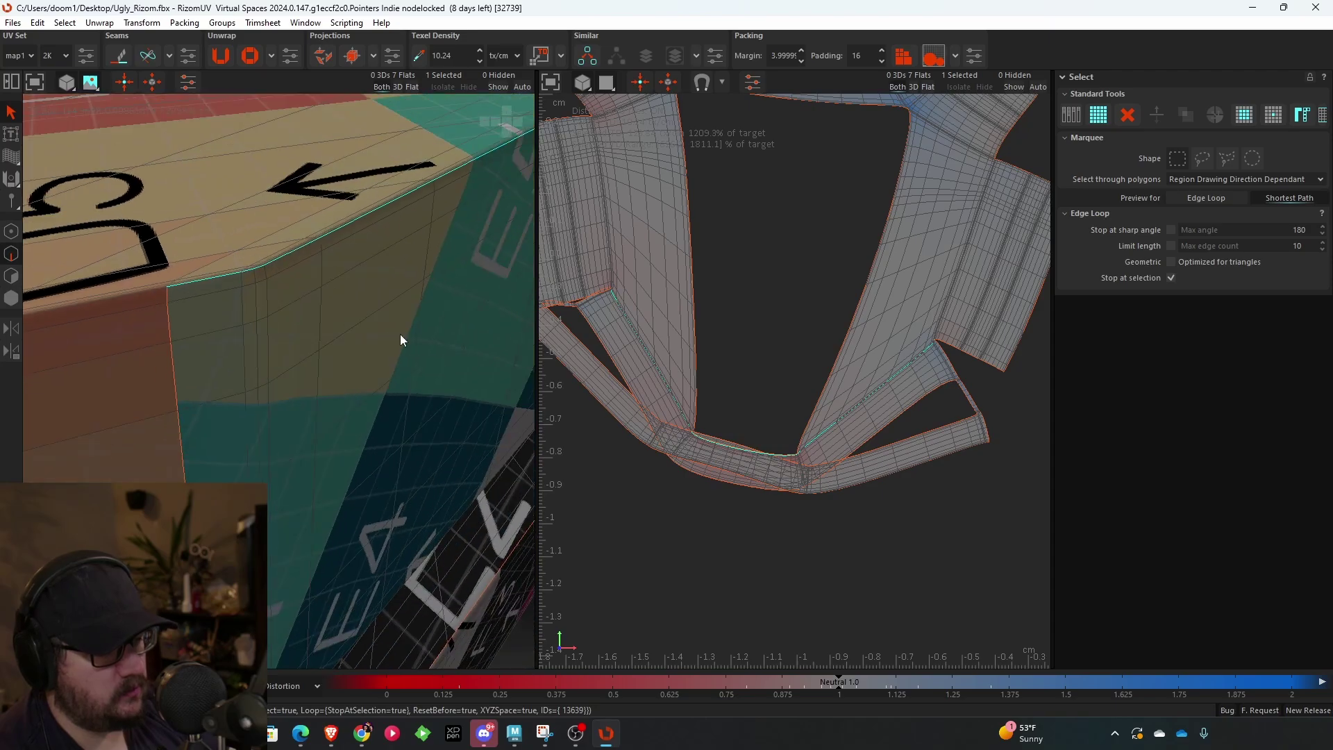
- Replace the selection with the edge loop running along one side rim from the hood's front corner
{"action": "left_click_drag", "start_coordinate": [400, 335], "coordinate": [121, 334], "text": "alt"}
{"action": "scroll", "coordinate": [121, 333], "scroll_direction": "down", "scroll_amount": 4}
{"action": "left_click_drag", "start_coordinate": [440, 354], "coordinate": [132, 289], "text": "alt"}
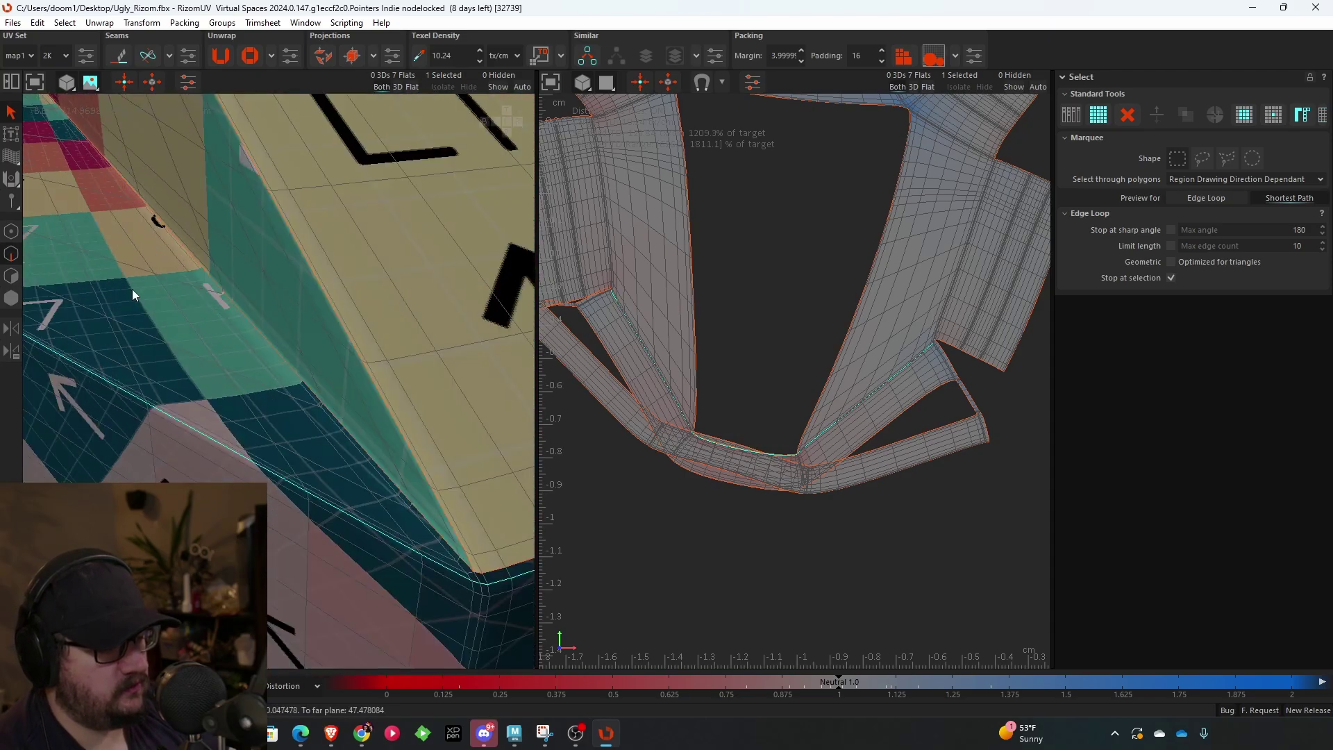
{"action": "left_click_drag", "start_coordinate": [215, 315], "coordinate": [276, 453], "text": "alt"}
{"action": "scroll", "coordinate": [278, 453], "scroll_direction": "up", "scroll_amount": 3}
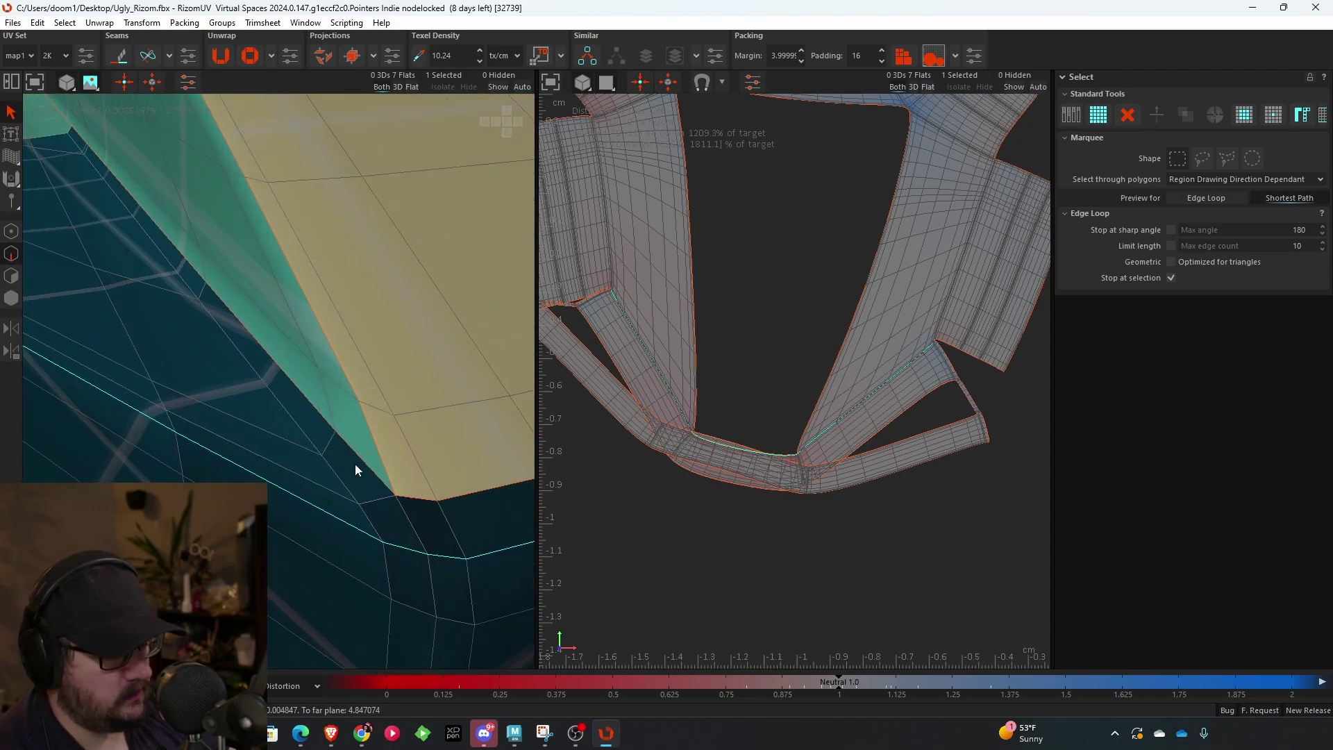
{"action": "double_click", "coordinate": [388, 497]}
{"action": "scroll", "coordinate": [423, 497], "scroll_direction": "down", "scroll_amount": 3}
{"action": "scroll", "coordinate": [399, 506], "scroll_direction": "down", "scroll_amount": 6}
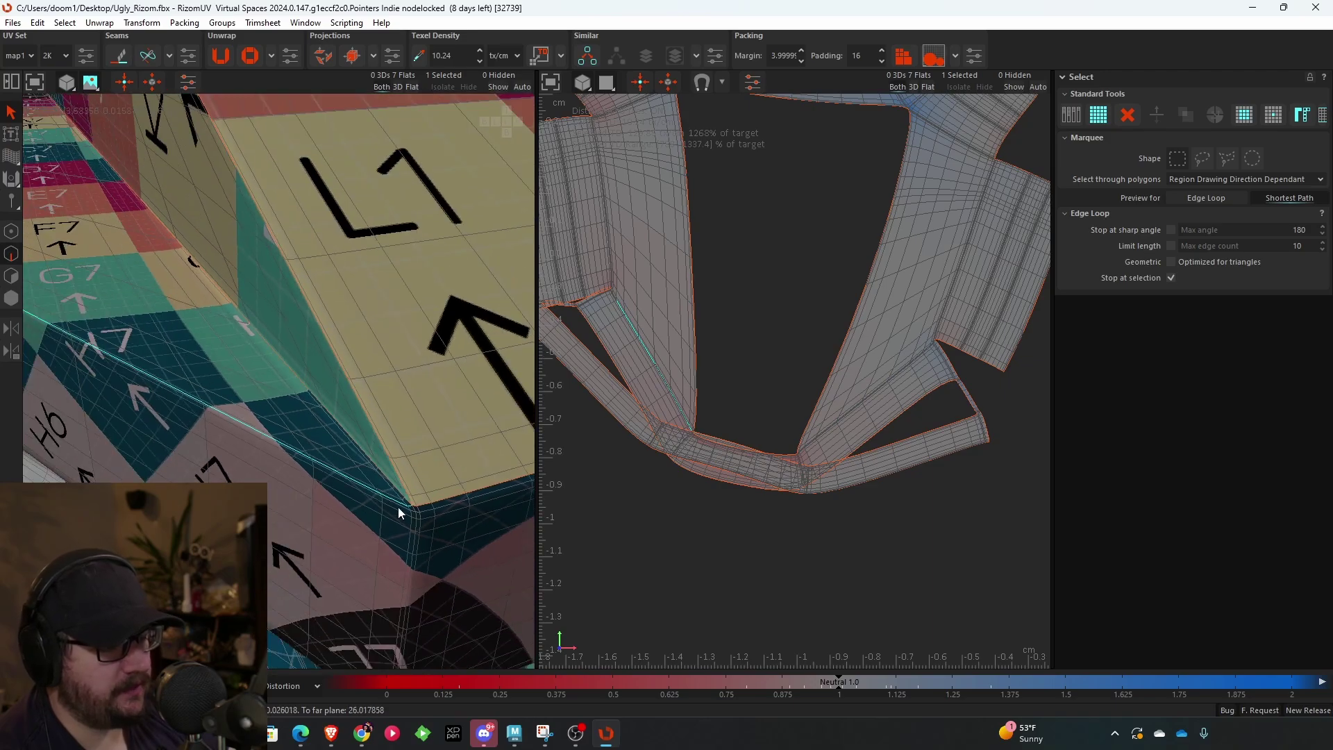
- Add the matching side rim edge loop from the hood's opposite front corner to the selection
{"action": "left_click_drag", "start_coordinate": [420, 497], "coordinate": [395, 468], "text": "alt"}
{"action": "middle_click_drag", "start_coordinate": [394, 468], "coordinate": [131, 378], "text": "alt"}
{"action": "left_click_drag", "start_coordinate": [444, 393], "coordinate": [334, 368], "text": "alt"}
{"action": "middle_click_drag", "start_coordinate": [498, 414], "coordinate": [299, 411], "text": "alt"}
{"action": "scroll", "coordinate": [318, 378], "scroll_direction": "up", "scroll_amount": 5}
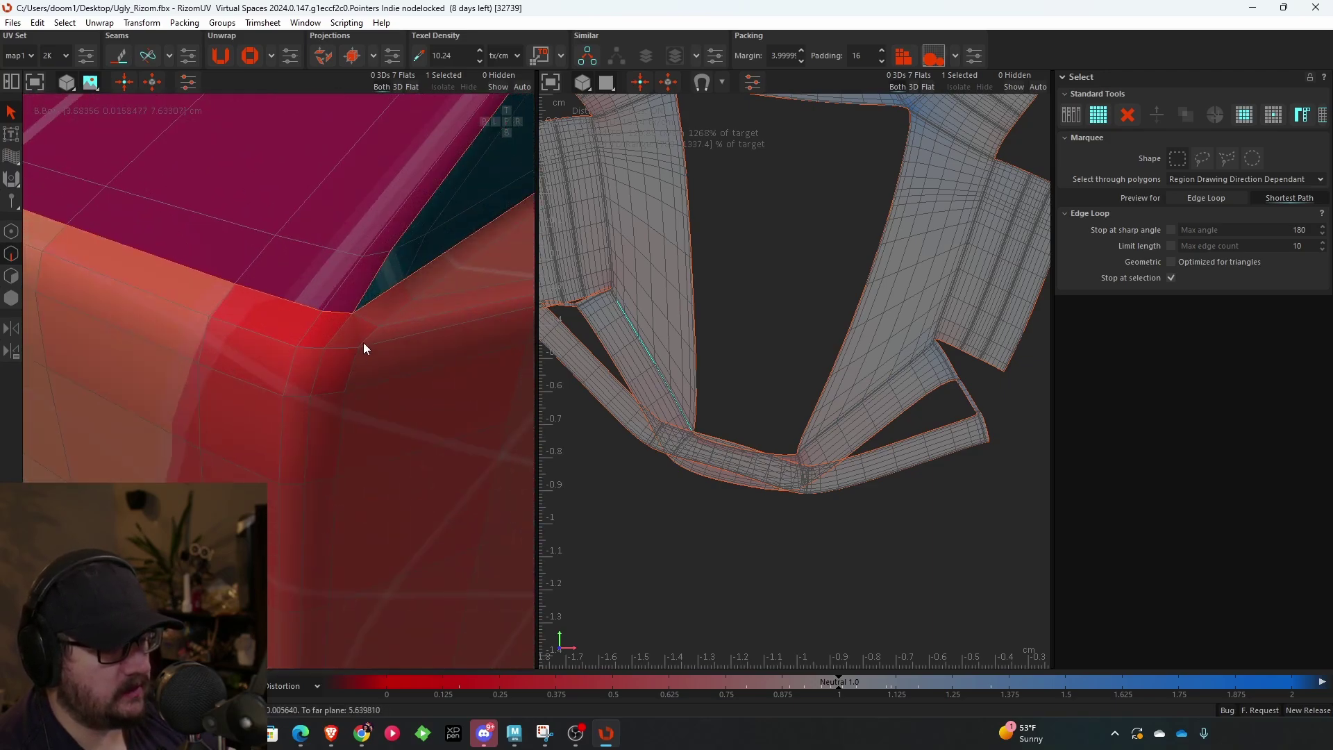
{"action": "double_click", "coordinate": [372, 319], "text": "shift"}
{"action": "scroll", "coordinate": [387, 373], "scroll_direction": "down", "scroll_amount": 8}
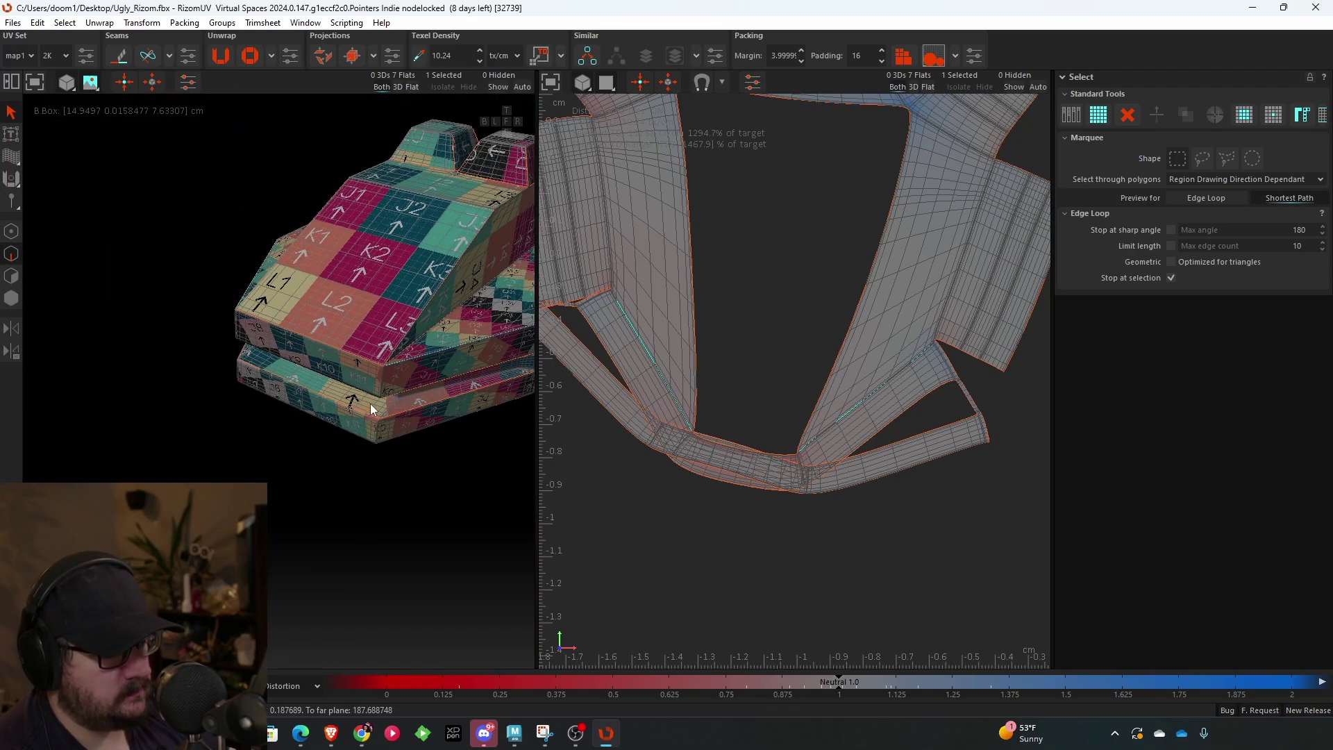
- Extend the rim selection edge by edge to the vertical side seam and cut the selected edges
{"action": "left_click_drag", "start_coordinate": [372, 407], "coordinate": [333, 246], "text": "alt"}
{"action": "scroll", "coordinate": [373, 371], "scroll_direction": "up", "scroll_amount": 6}
{"action": "scroll", "coordinate": [352, 322], "scroll_direction": "up", "scroll_amount": 2}
{"action": "scroll", "coordinate": [395, 259], "scroll_direction": "up", "scroll_amount": 3}
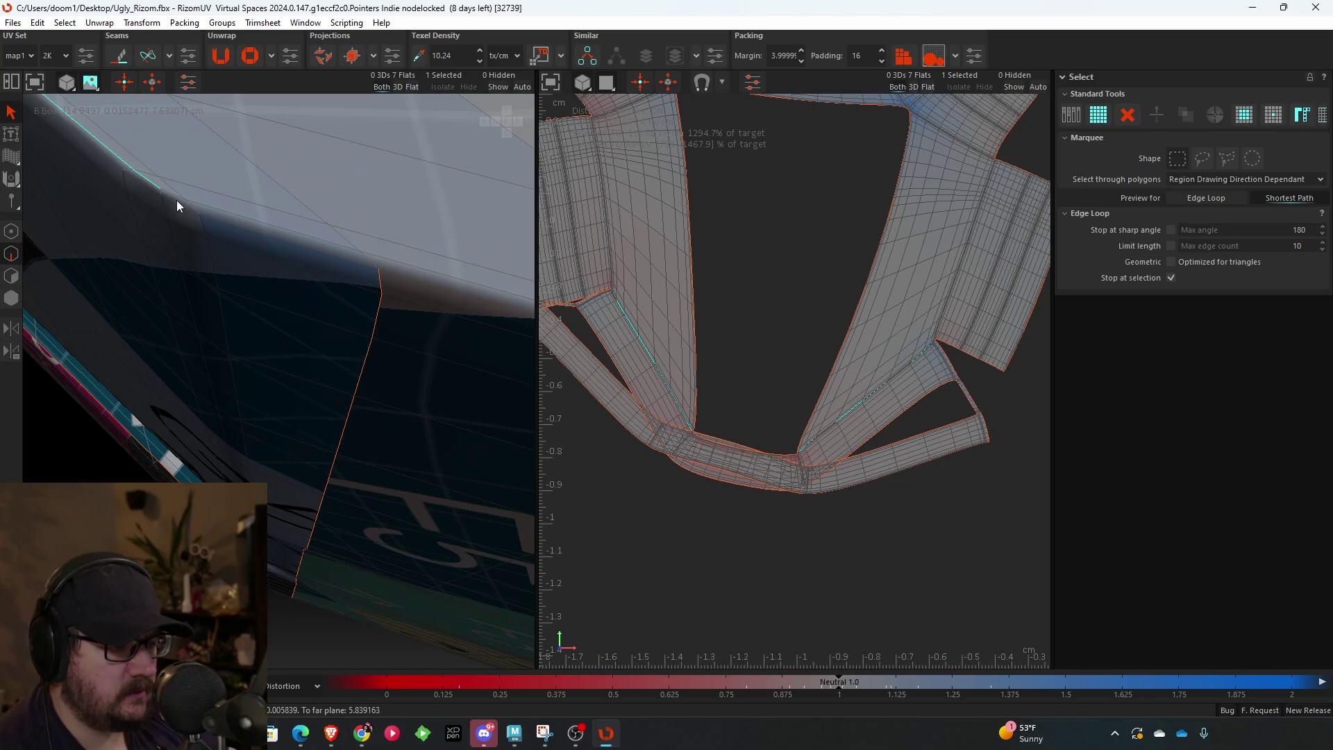
{"action": "left_click", "coordinate": [183, 197], "text": "shift"}
{"action": "left_click", "coordinate": [349, 254], "text": "shift"}
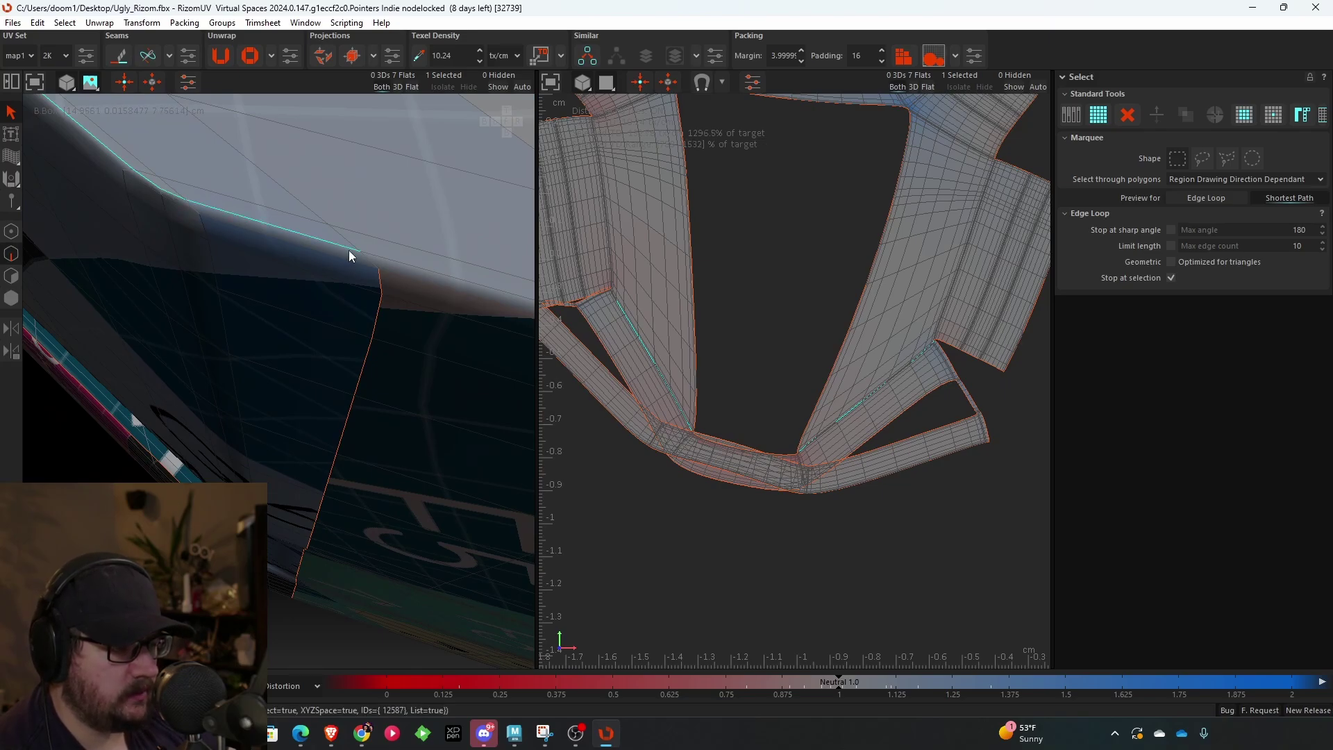
{"action": "left_click", "coordinate": [367, 261], "text": "shift"}
{"action": "scroll", "coordinate": [364, 306], "scroll_direction": "down", "scroll_amount": 4}
{"action": "left_click_drag", "start_coordinate": [351, 376], "coordinate": [459, 338], "text": "alt"}
{"action": "scroll", "coordinate": [424, 347], "scroll_direction": "down", "scroll_amount": 4}
{"action": "scroll", "coordinate": [460, 339], "scroll_direction": "down", "scroll_amount": 6}
{"action": "left_click_drag", "start_coordinate": [376, 342], "coordinate": [369, 328], "text": "alt"}
{"action": "left_click", "coordinate": [369, 327]}
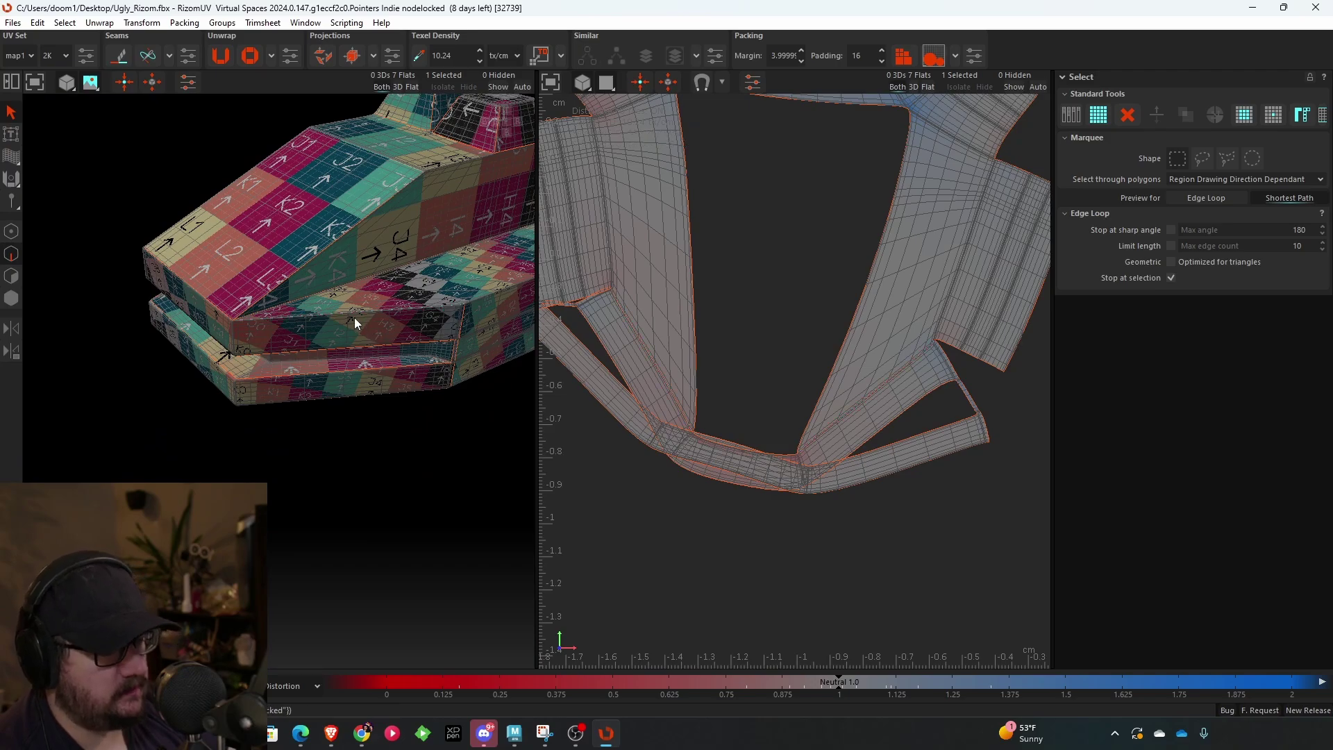
- Select the ring island in island mode and unfold it with the new rim cuts applied
{"action": "scroll", "coordinate": [694, 306], "scroll_direction": "down", "scroll_amount": 7}
{"action": "left_click_drag", "start_coordinate": [733, 458], "coordinate": [610, 253]}
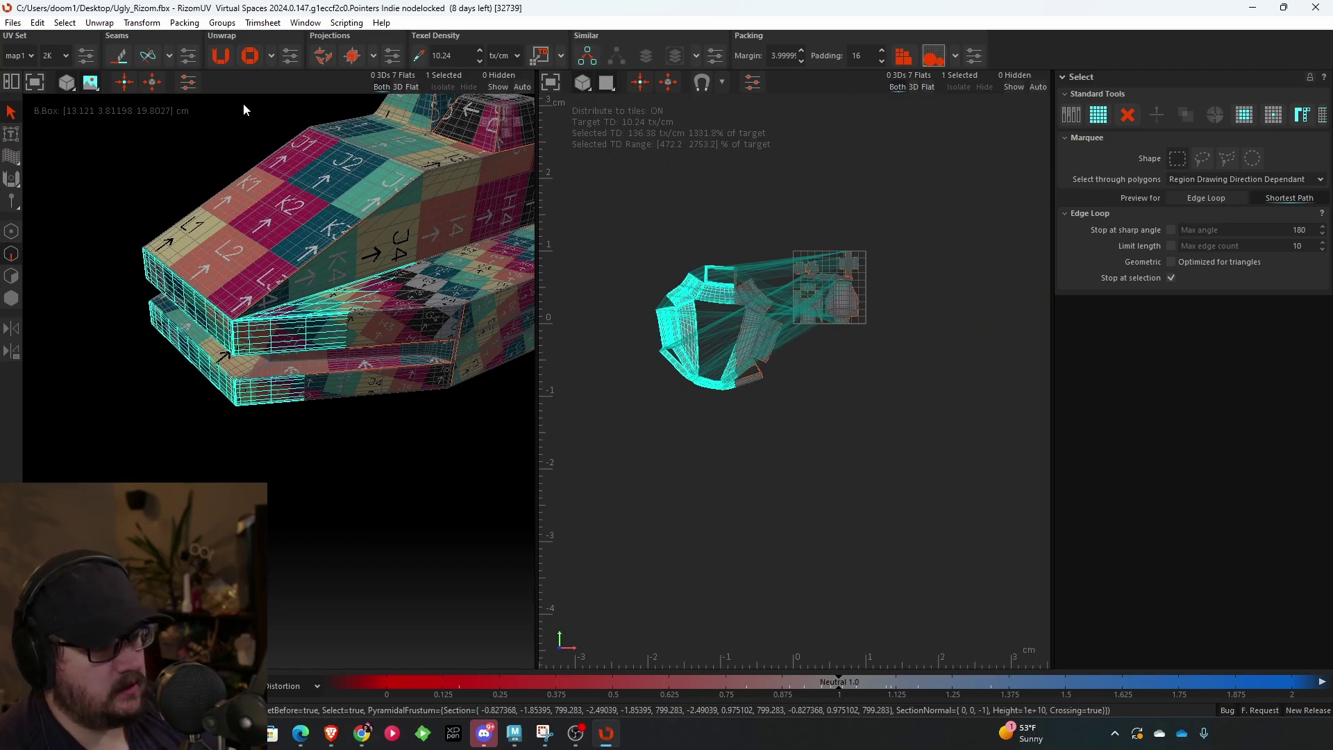
{"action": "left_click", "coordinate": [222, 55]}
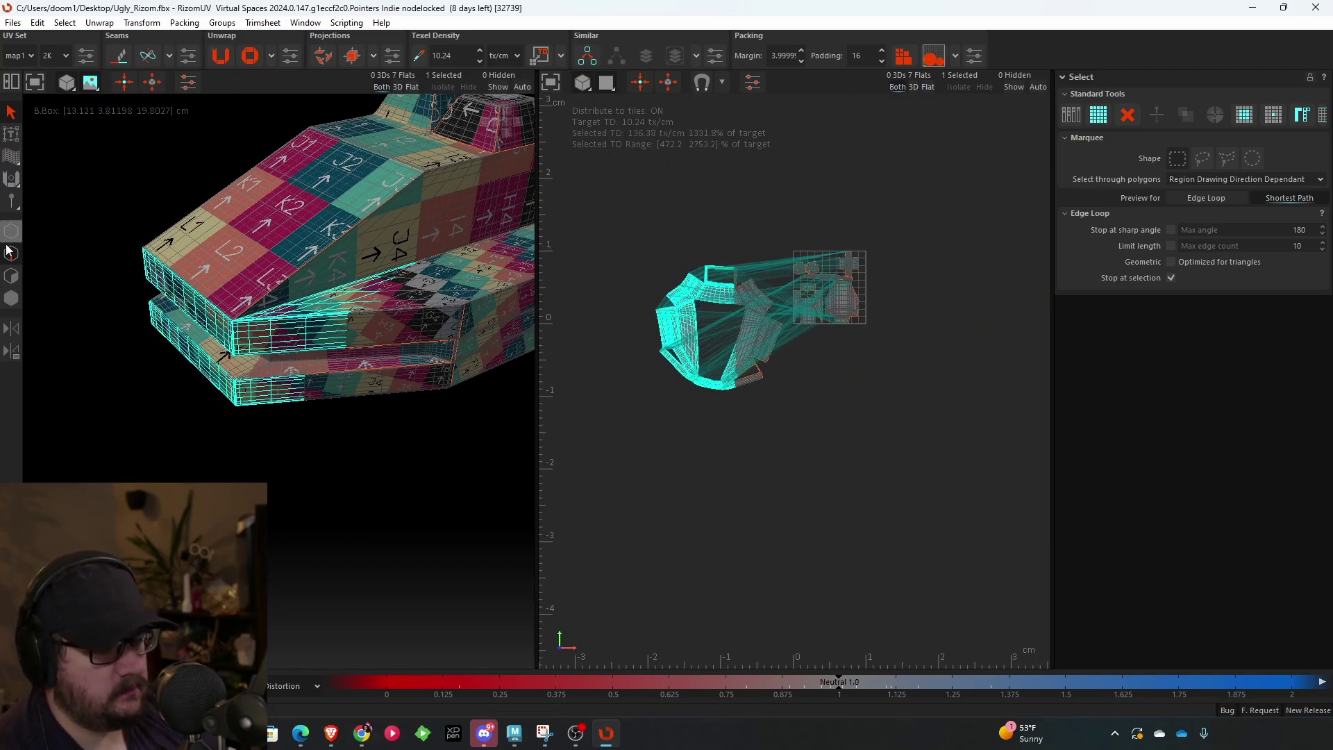
{"action": "left_click", "coordinate": [11, 298]}
{"action": "left_click_drag", "start_coordinate": [774, 455], "coordinate": [790, 445]}
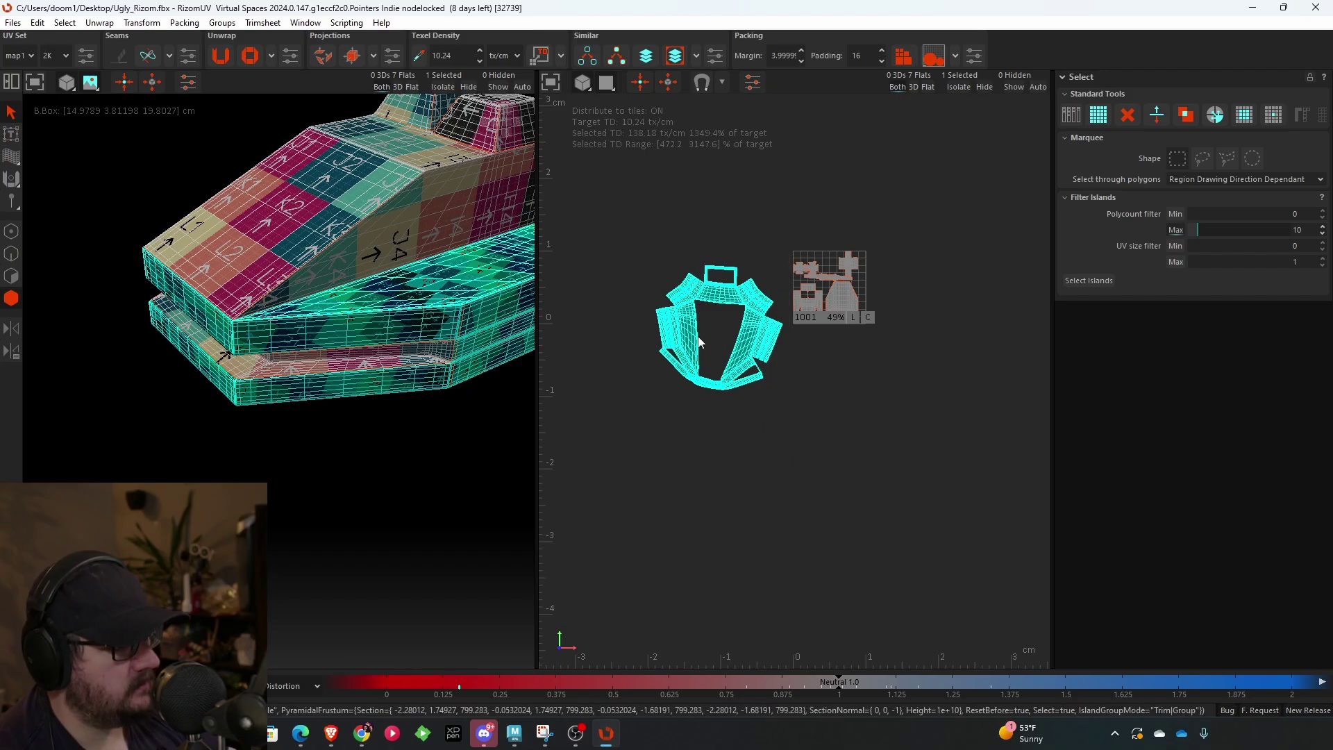
{"action": "left_click", "coordinate": [256, 61]}
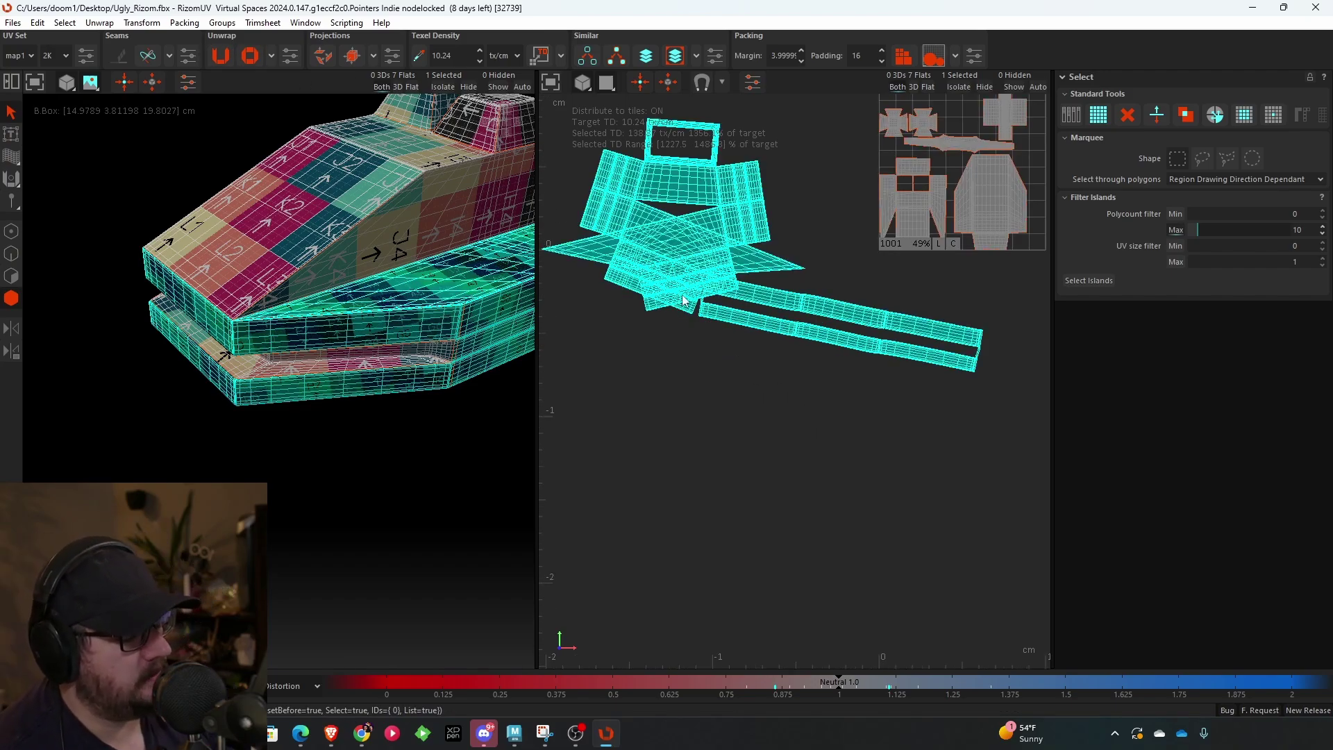
- Inspect the ring island's new layout, undo its unfold and clear the selection
{"action": "middle_click_drag", "start_coordinate": [605, 313], "coordinate": [658, 334], "text": "alt"}
{"action": "scroll", "coordinate": [660, 334], "scroll_direction": "up", "scroll_amount": 3}
{"action": "scroll", "coordinate": [776, 211], "scroll_direction": "down", "scroll_amount": 2}
{"action": "left_click", "coordinate": [796, 241]}
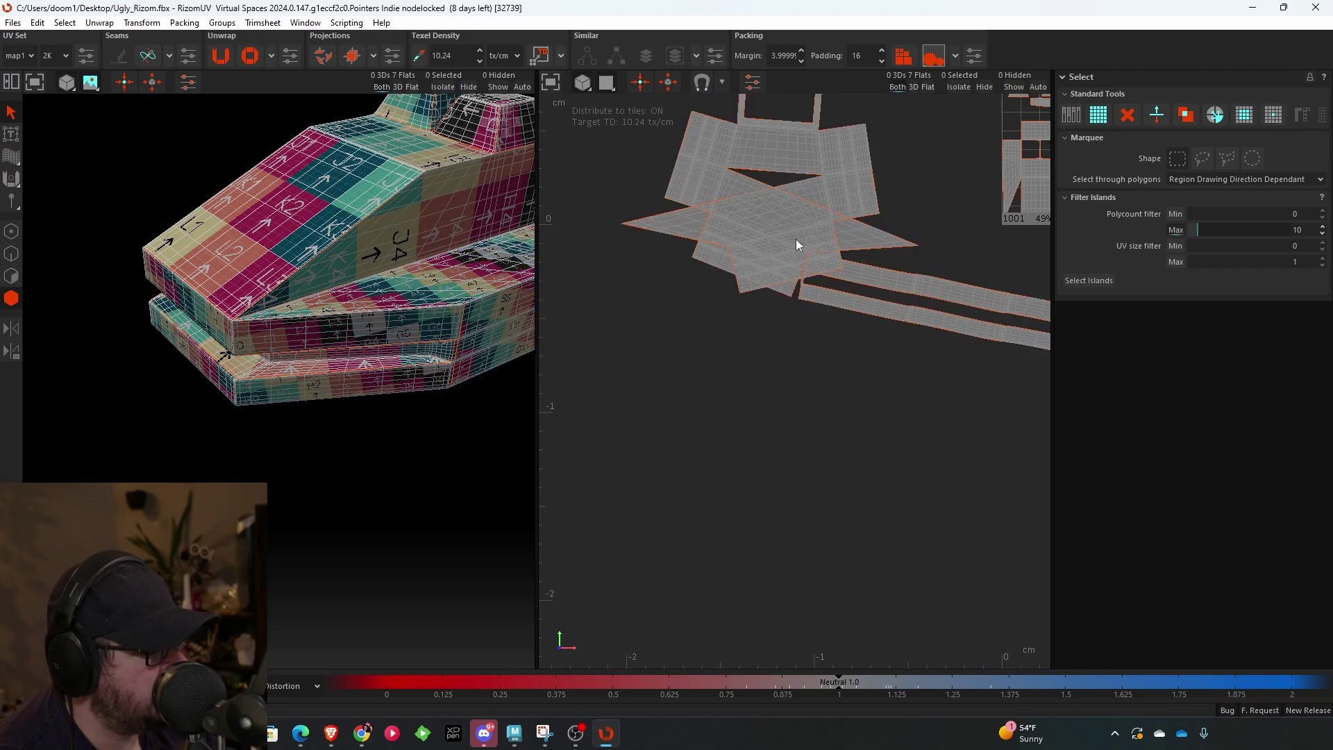
{"action": "key", "text": "ctrl+y"}
{"action": "key", "text": "ctrl+y"}
{"action": "left_click", "coordinate": [779, 336]}
- Examine the polygons and seams at the two inner corners where the ring's side panels meet the lower strips
{"action": "scroll", "coordinate": [782, 340], "scroll_direction": "up", "scroll_amount": 3}
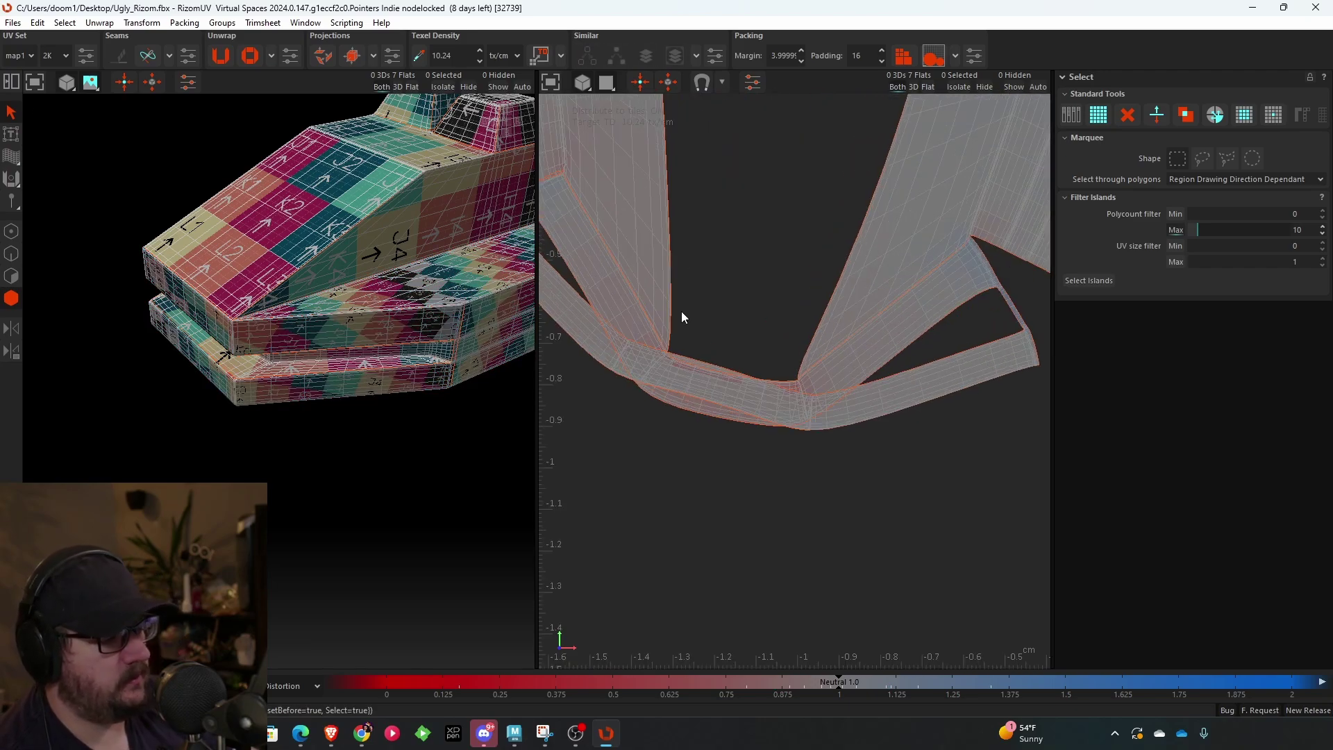
{"action": "scroll", "coordinate": [684, 332], "scroll_direction": "up", "scroll_amount": 10}
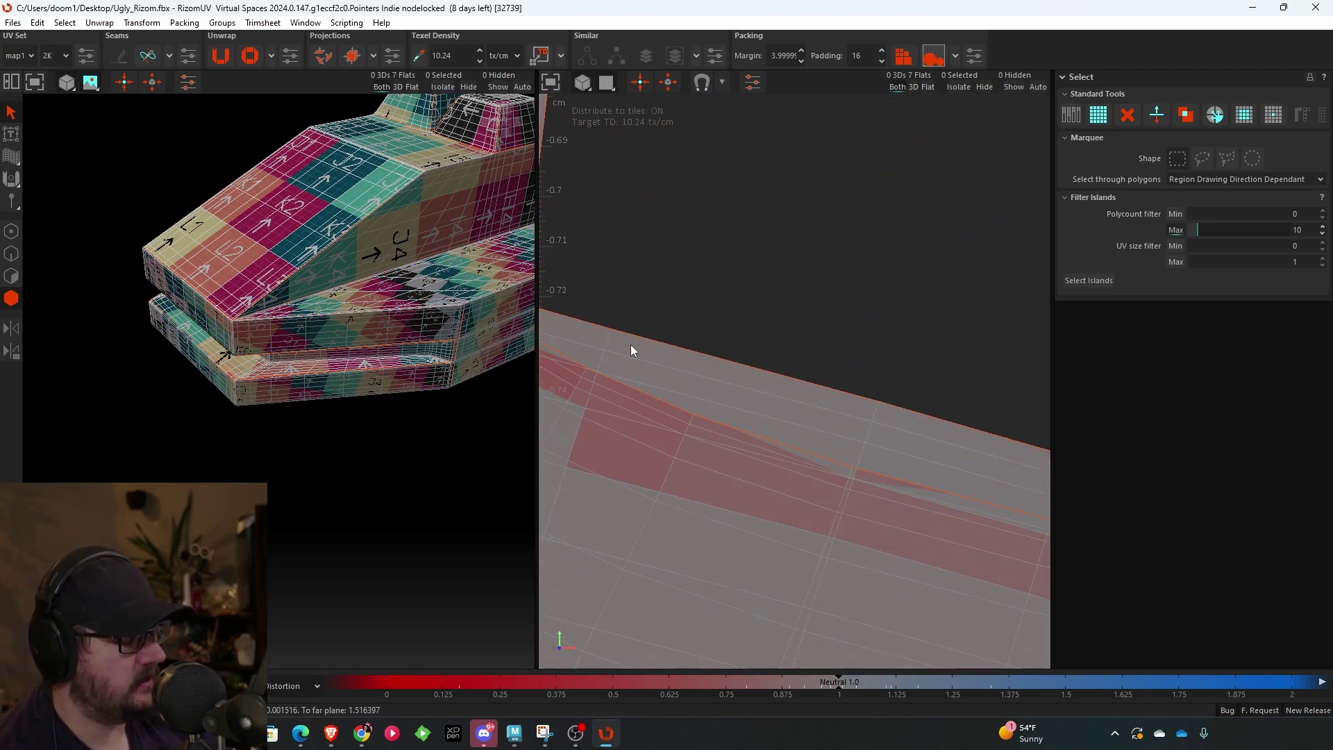
{"action": "scroll", "coordinate": [919, 278], "scroll_direction": "up", "scroll_amount": 6}
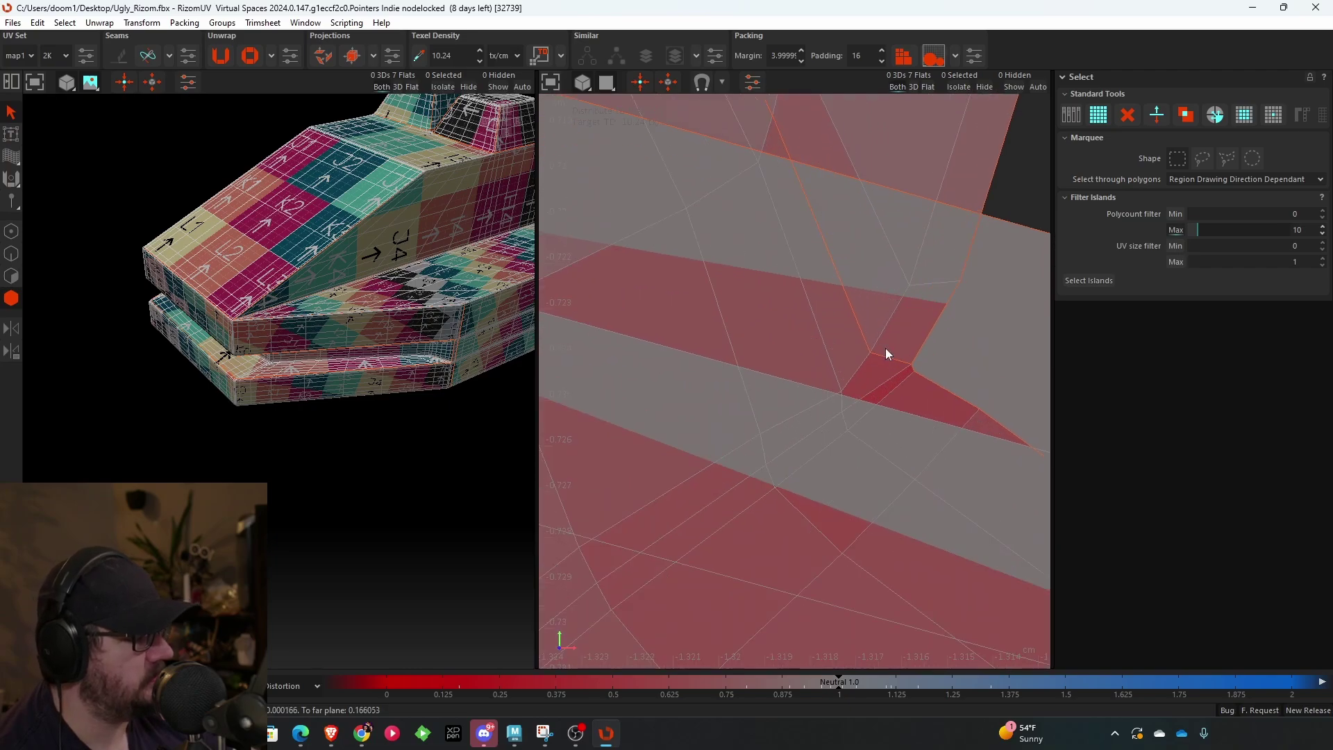
{"action": "scroll", "coordinate": [861, 339], "scroll_direction": "up", "scroll_amount": 1}
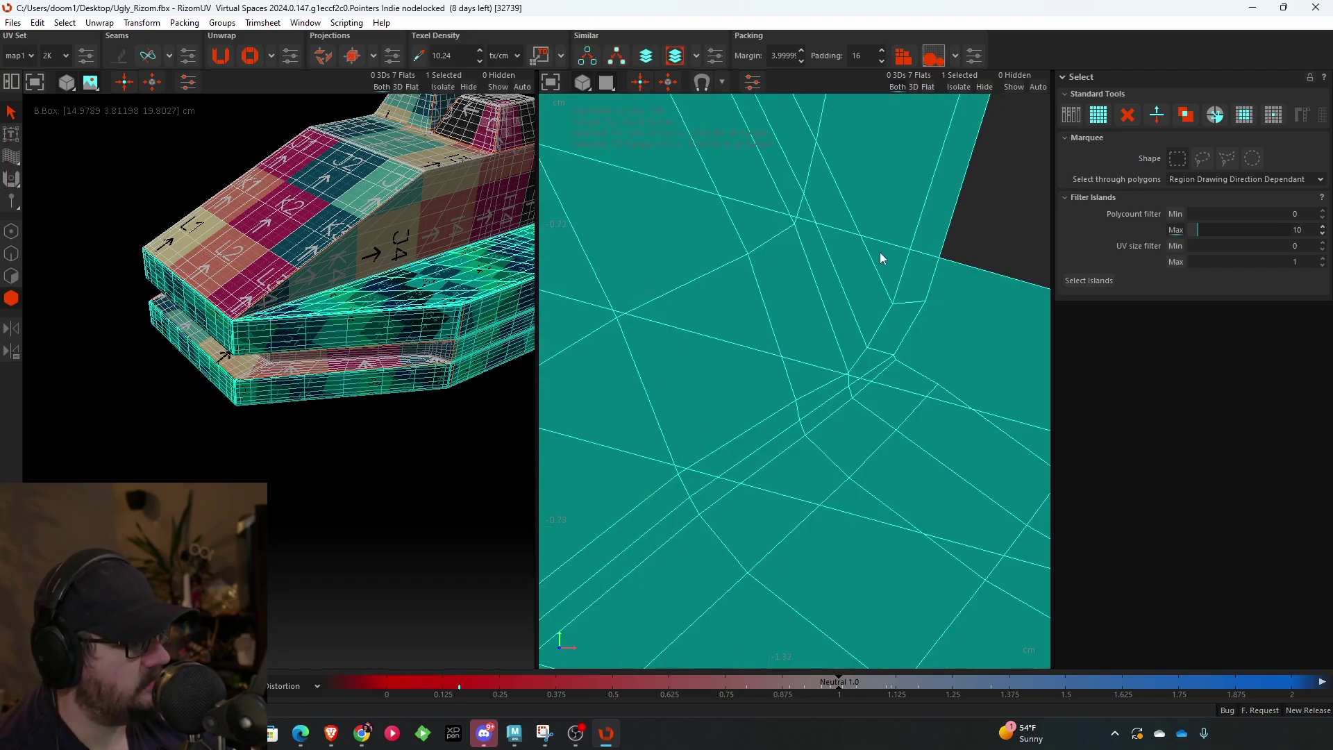
{"action": "left_click", "coordinate": [999, 229]}
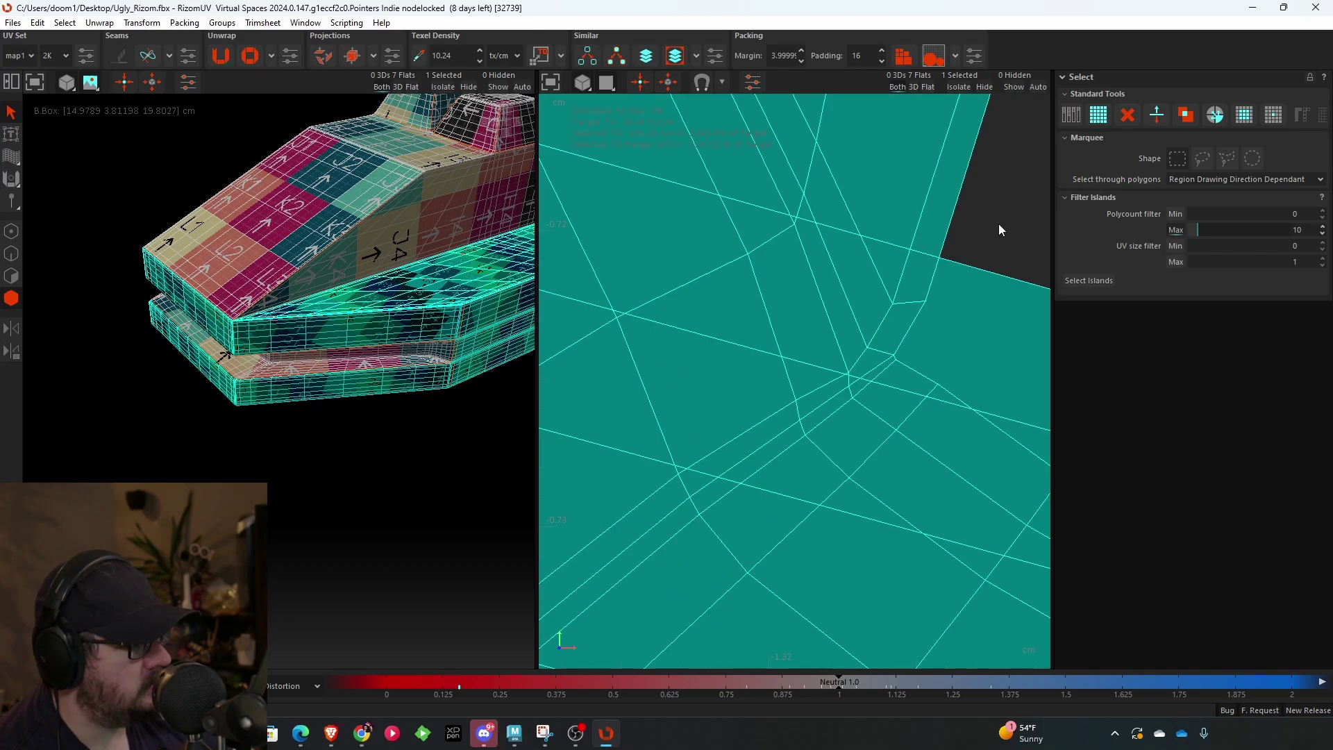
{"action": "left_click", "coordinate": [998, 223]}
{"action": "scroll", "coordinate": [998, 223], "scroll_direction": "down", "scroll_amount": 3}
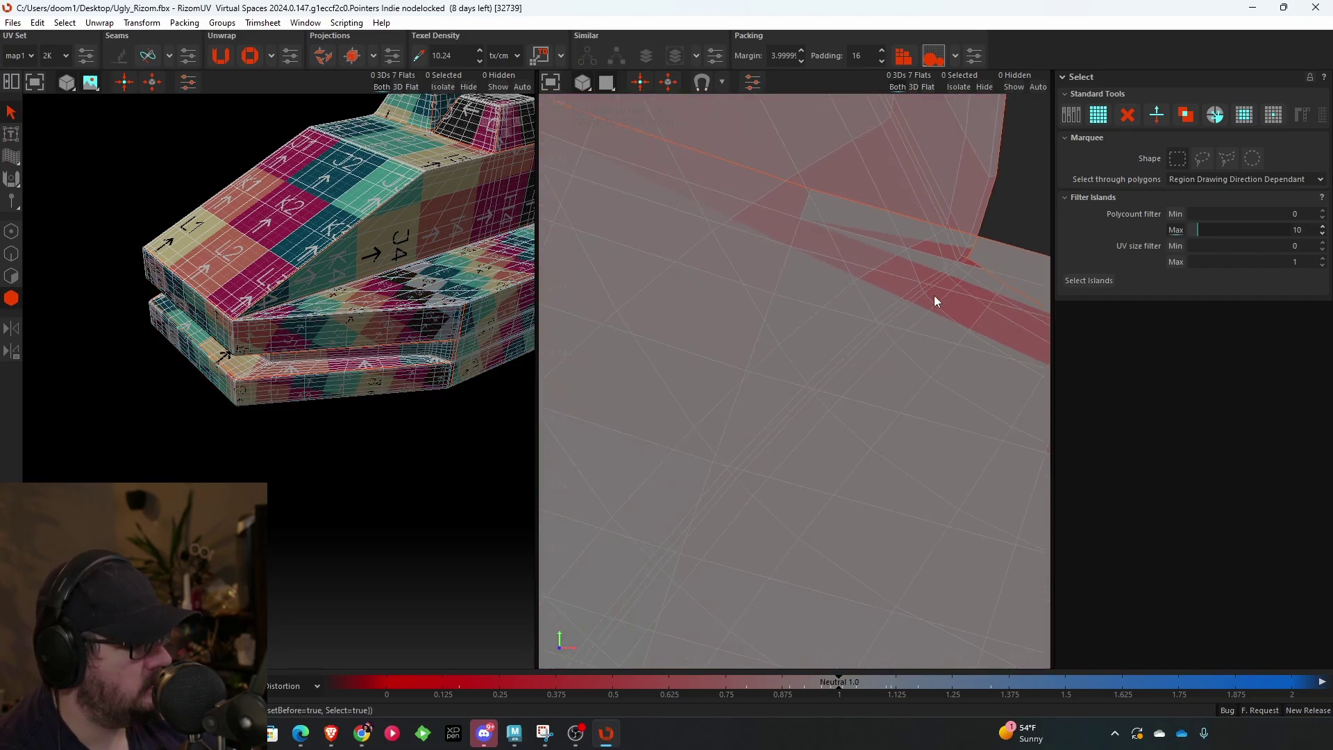
{"action": "scroll", "coordinate": [880, 452], "scroll_direction": "down", "scroll_amount": 3}
{"action": "middle_click_drag", "start_coordinate": [880, 452], "coordinate": [761, 369]}
{"action": "scroll", "coordinate": [833, 353], "scroll_direction": "up", "scroll_amount": 7}
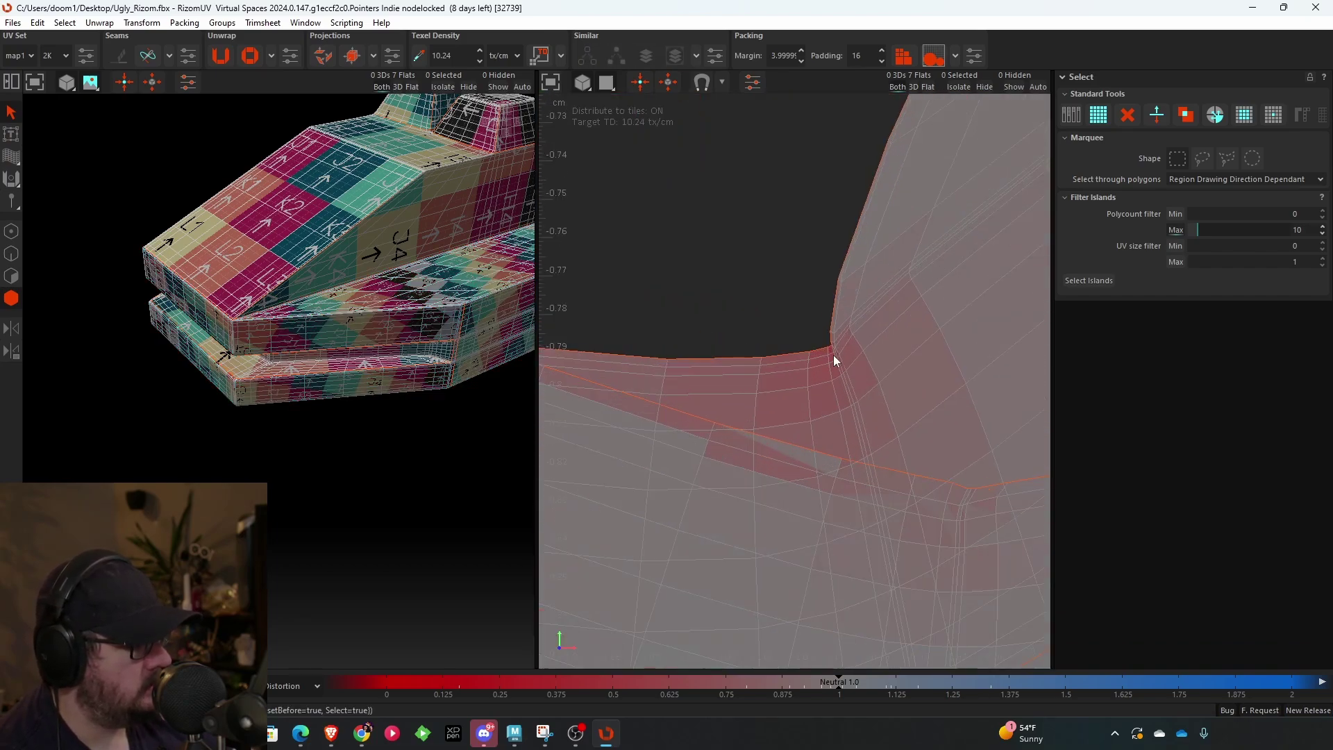
{"action": "scroll", "coordinate": [832, 341], "scroll_direction": "up", "scroll_amount": 2}
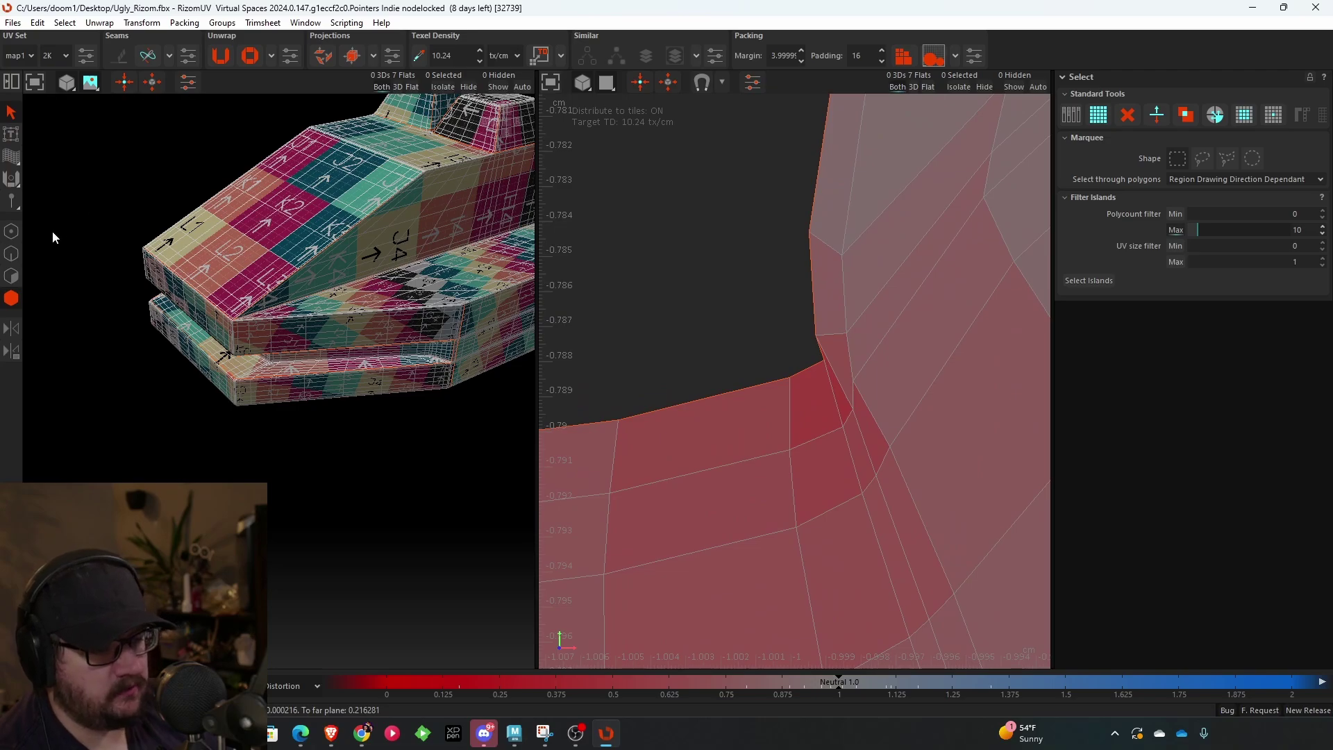
- Examine in edge mode the edge paths and seams at the inner corners where the ring's side panels meet the lower strips
{"action": "left_click", "coordinate": [11, 254]}
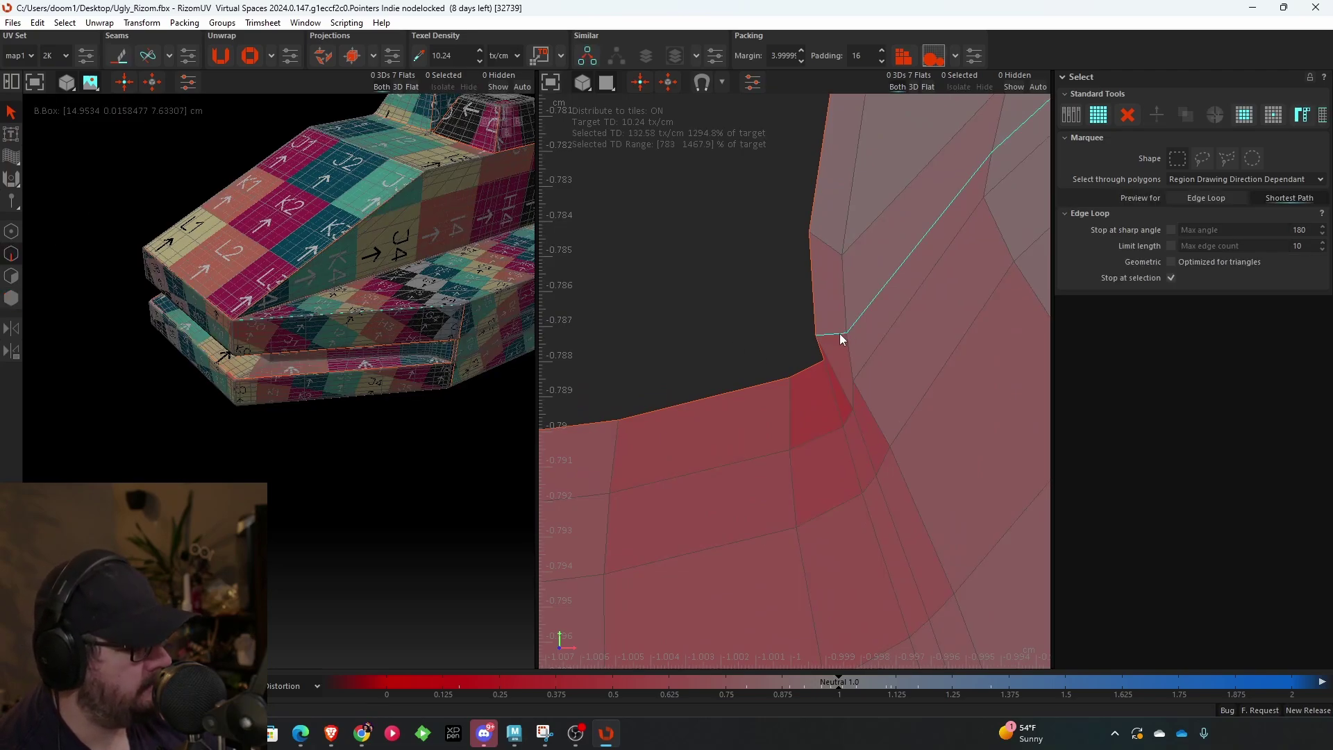
{"action": "scroll", "coordinate": [780, 387], "scroll_direction": "up", "scroll_amount": 4}
{"action": "middle_click_drag", "start_coordinate": [780, 387], "coordinate": [836, 414]}
{"action": "scroll", "coordinate": [826, 418], "scroll_direction": "down", "scroll_amount": 3}
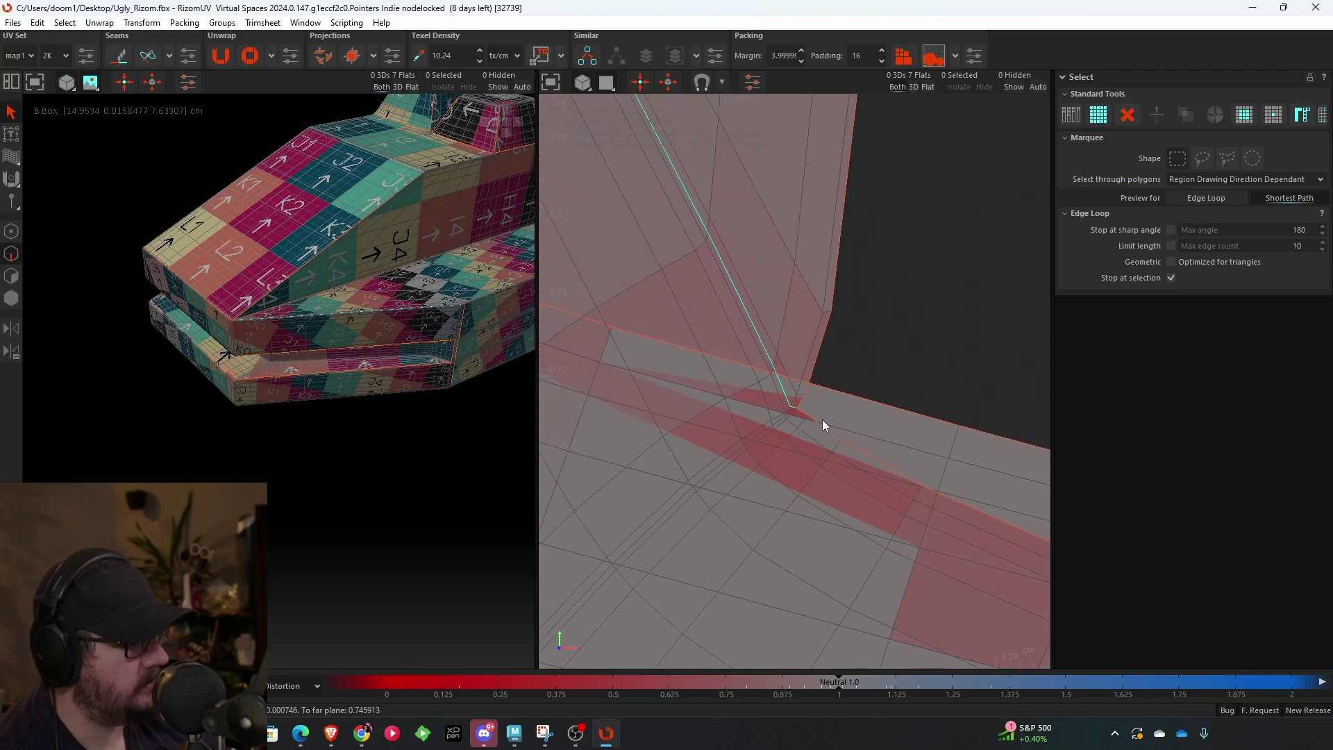
{"action": "scroll", "coordinate": [806, 413], "scroll_direction": "up", "scroll_amount": 3}
{"action": "scroll", "coordinate": [771, 375], "scroll_direction": "down", "scroll_amount": 4}
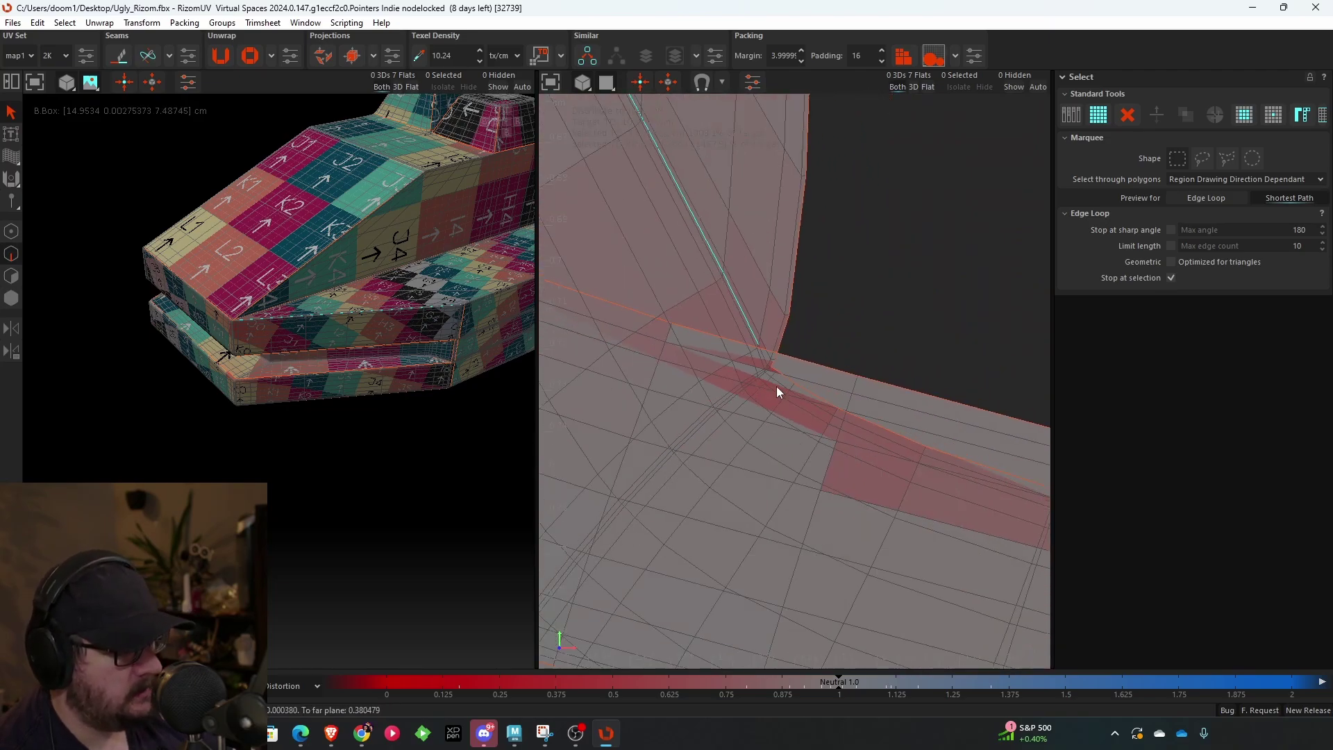
{"action": "scroll", "coordinate": [747, 381], "scroll_direction": "down", "scroll_amount": 5}
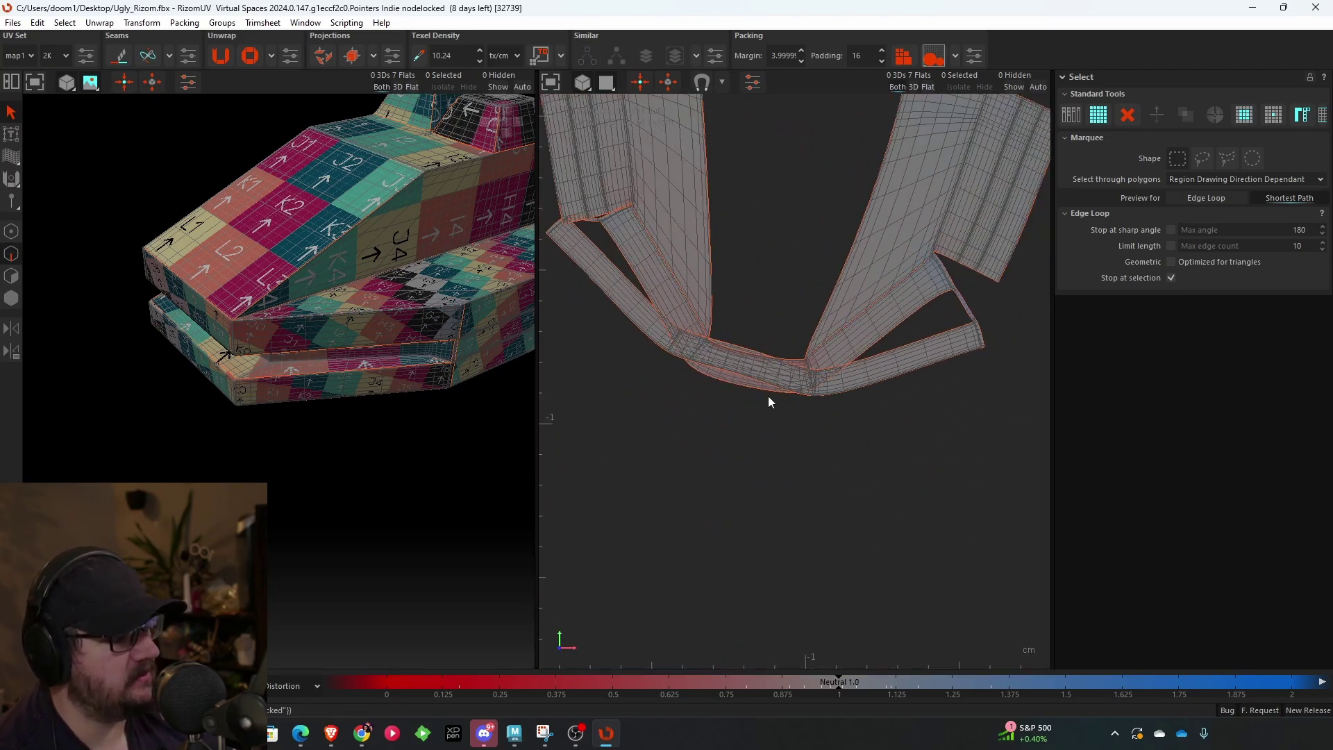
{"action": "scroll", "coordinate": [768, 399], "scroll_direction": "down", "scroll_amount": 4}
{"action": "scroll", "coordinate": [806, 327], "scroll_direction": "up", "scroll_amount": 4}
{"action": "scroll", "coordinate": [778, 478], "scroll_direction": "down", "scroll_amount": 3}
- Select the whole ring island in island mode, unfold it with the current seams and clear the selection
{"action": "left_click_drag", "start_coordinate": [799, 477], "coordinate": [576, 178]}
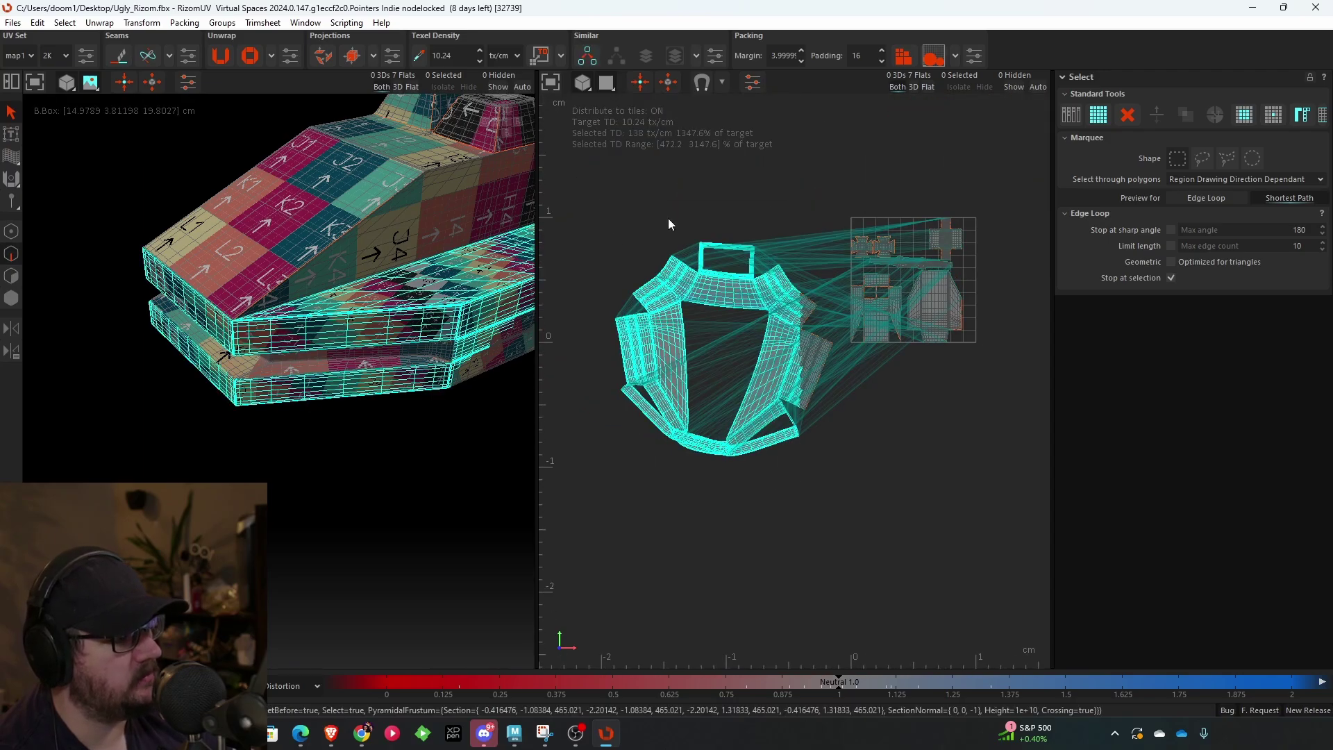
{"action": "left_click", "coordinate": [11, 299]}
{"action": "left_click", "coordinate": [775, 348]}
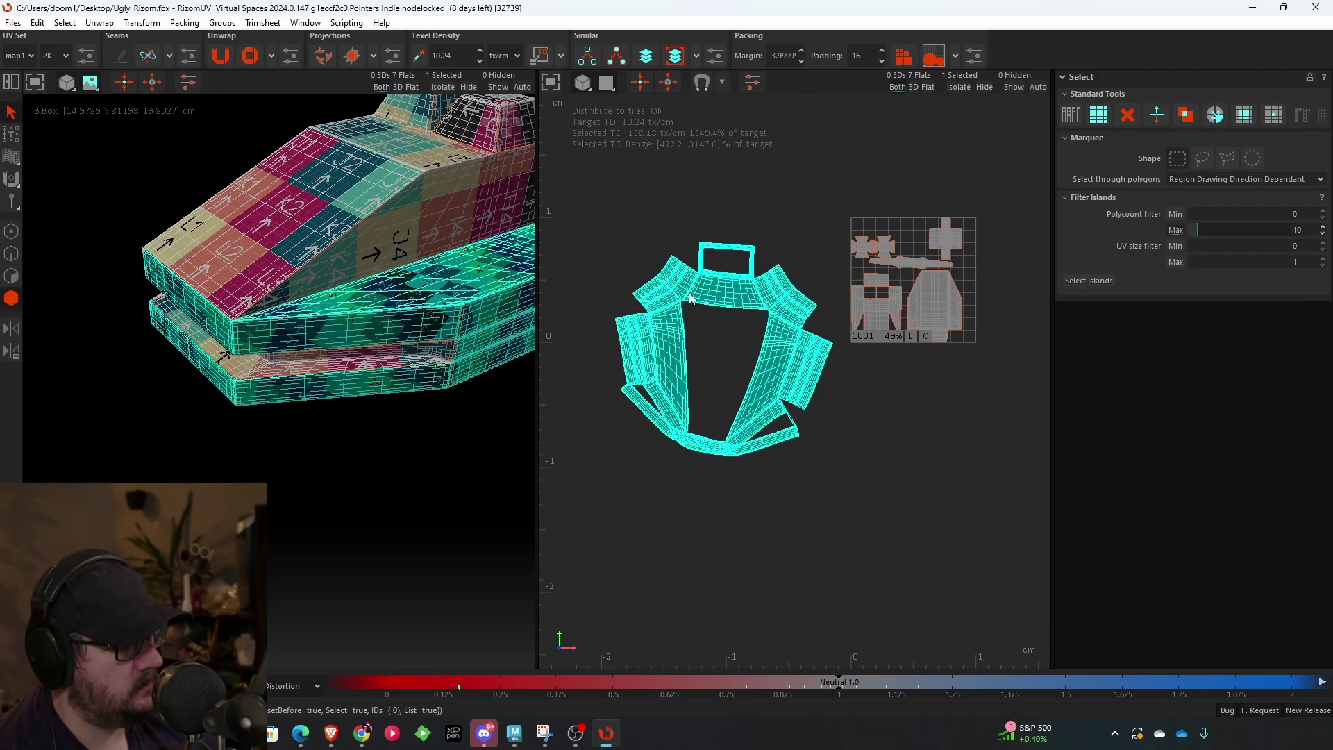
{"action": "left_click", "coordinate": [221, 56]}
{"action": "left_click", "coordinate": [730, 495]}
{"action": "scroll", "coordinate": [733, 492], "scroll_direction": "up", "scroll_amount": 5}
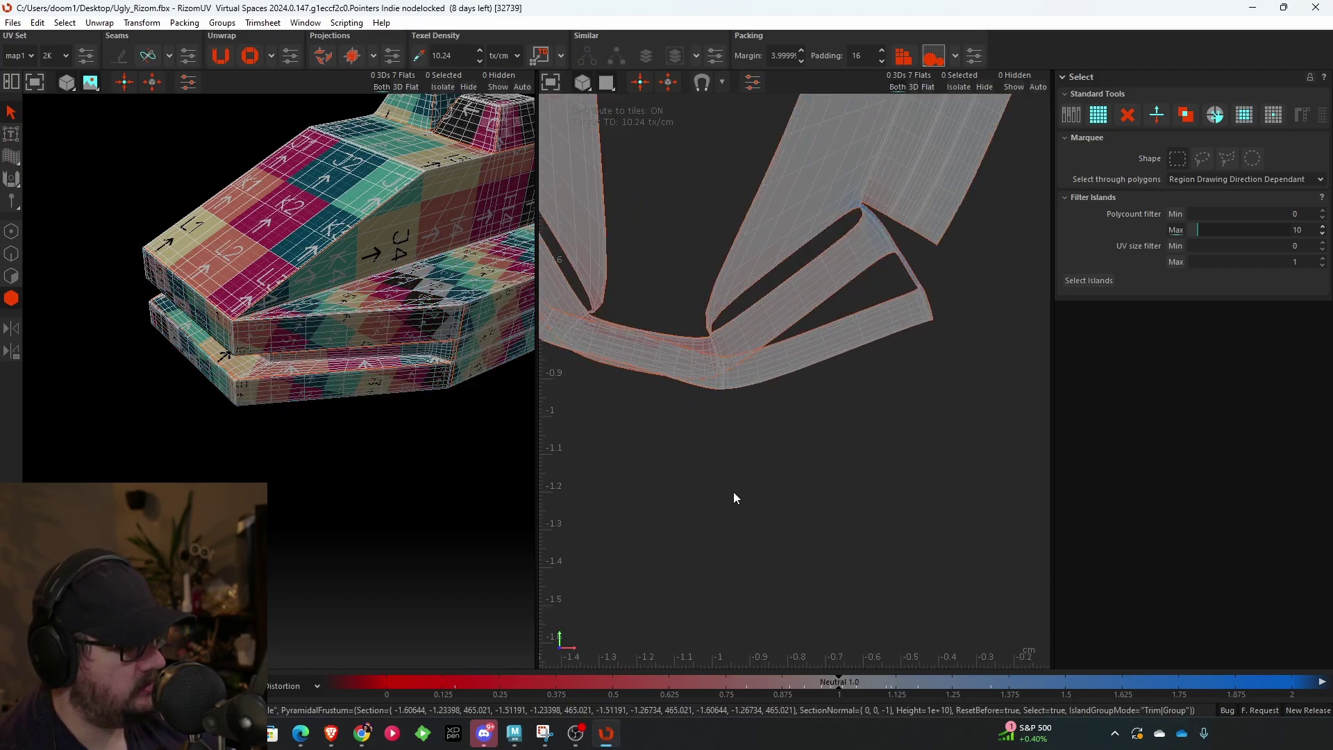
- Cut the short edges at the stretched blue corner joining the right side panel's end to the lower strip, then check the opposite corner
{"action": "scroll", "coordinate": [740, 320], "scroll_direction": "up", "scroll_amount": 2}
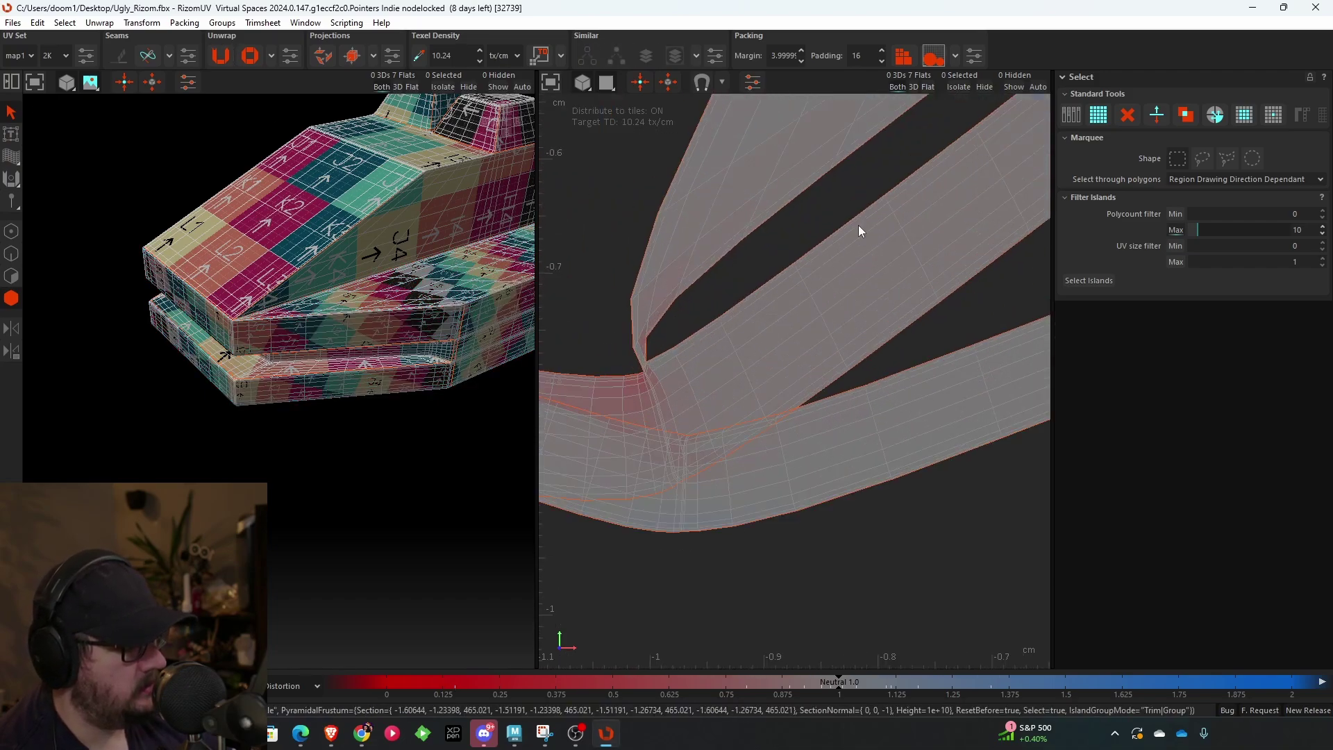
{"action": "scroll", "coordinate": [832, 340], "scroll_direction": "up", "scroll_amount": 5}
{"action": "scroll", "coordinate": [762, 277], "scroll_direction": "up", "scroll_amount": 4}
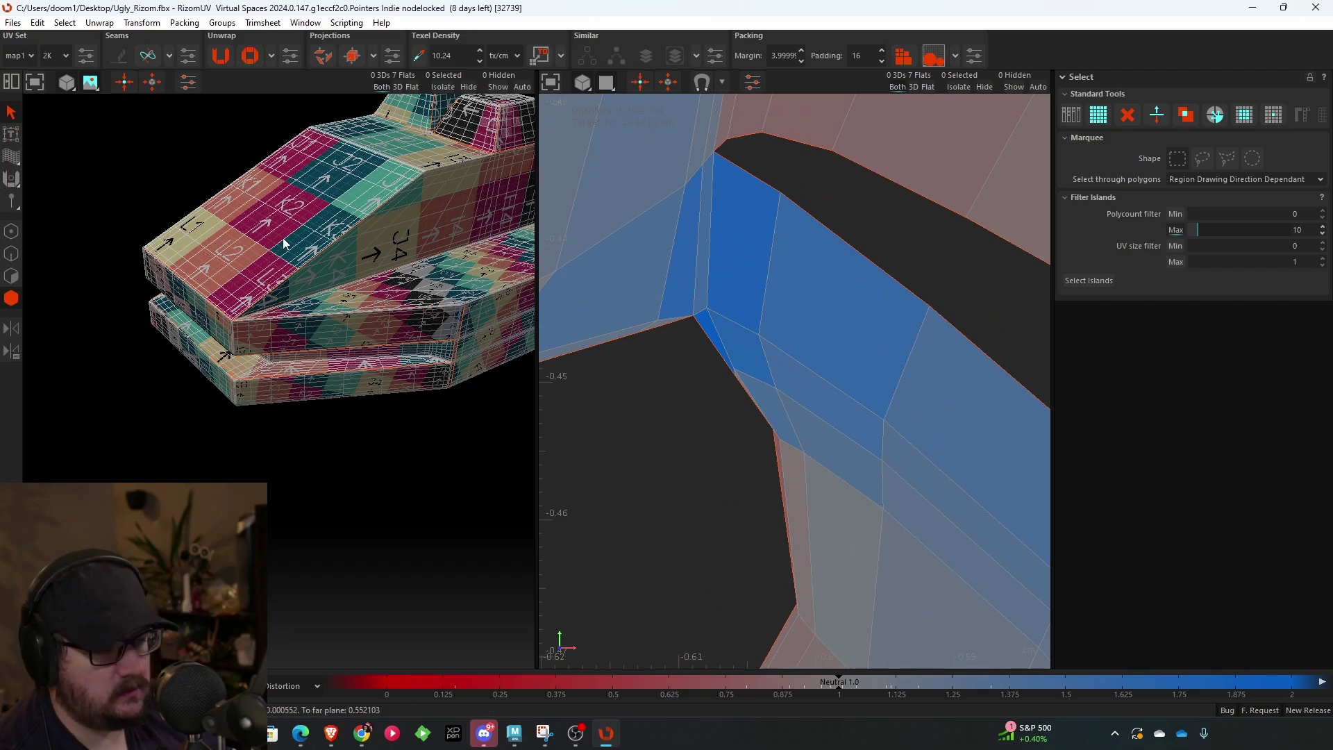
{"action": "left_click", "coordinate": [11, 253]}
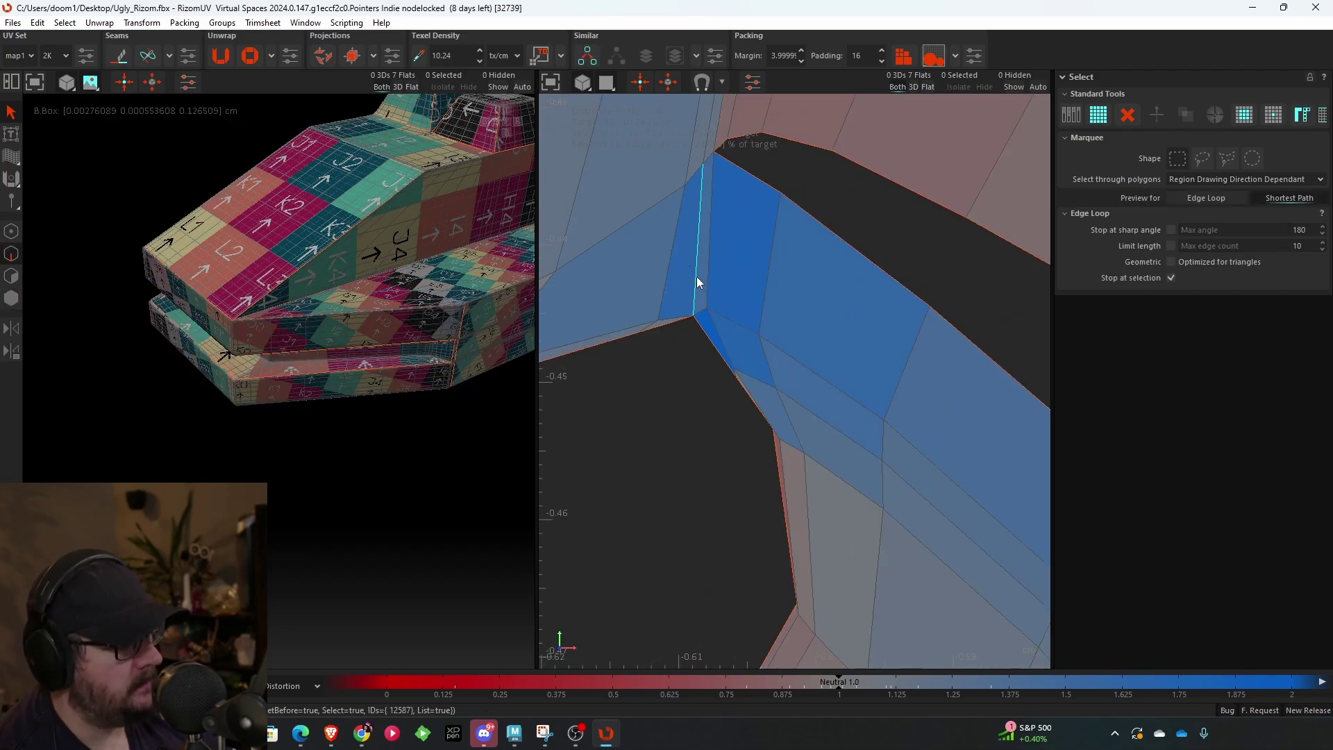
{"action": "scroll", "coordinate": [723, 311], "scroll_direction": "down", "scroll_amount": 8}
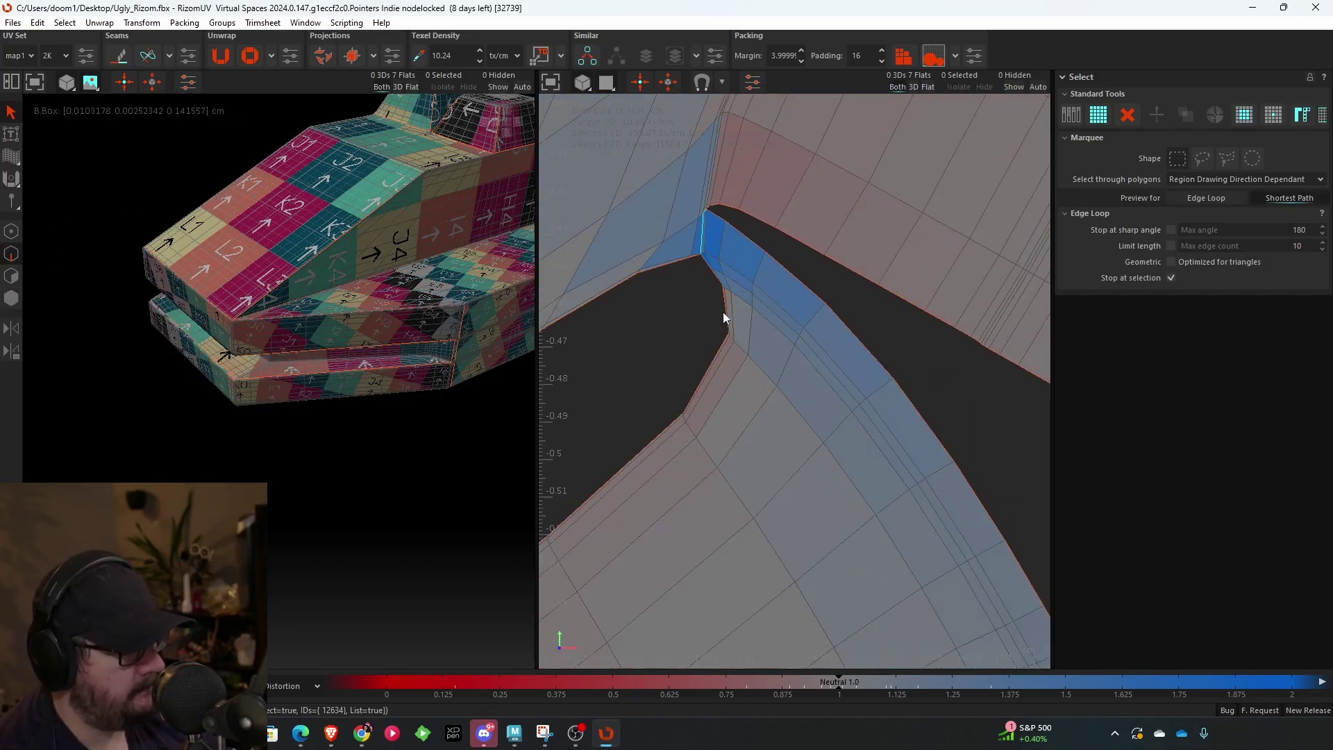
{"action": "scroll", "coordinate": [806, 277], "scroll_direction": "up", "scroll_amount": 12}
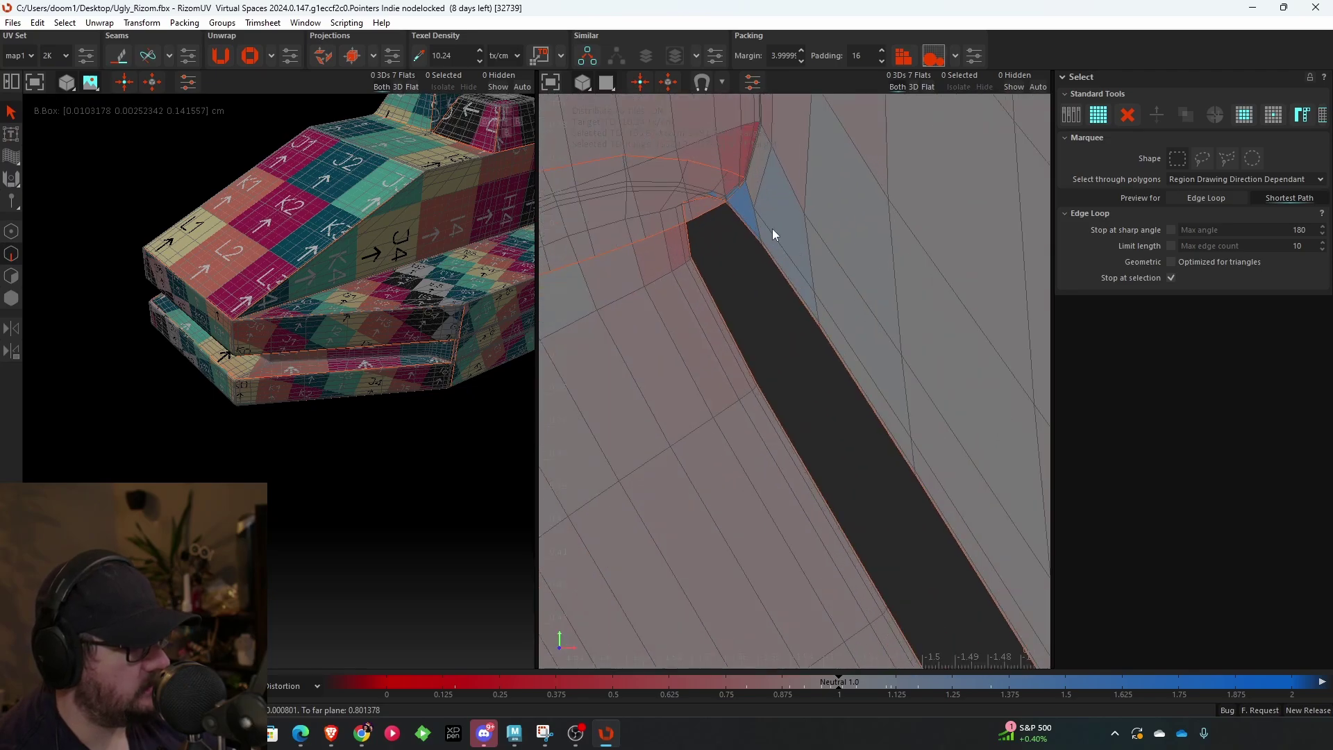
{"action": "scroll", "coordinate": [697, 301], "scroll_direction": "down", "scroll_amount": 15}
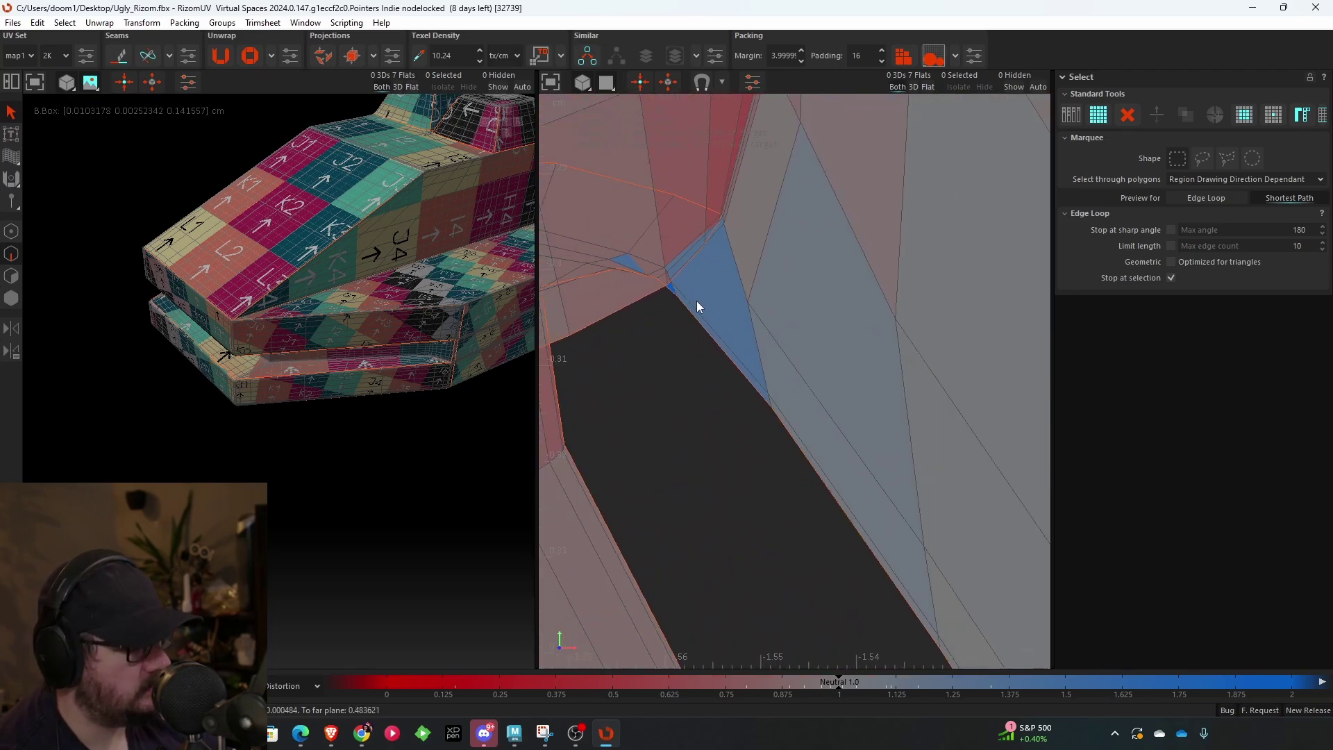
{"action": "middle_click_drag", "start_coordinate": [863, 359], "coordinate": [765, 307], "text": "alt"}
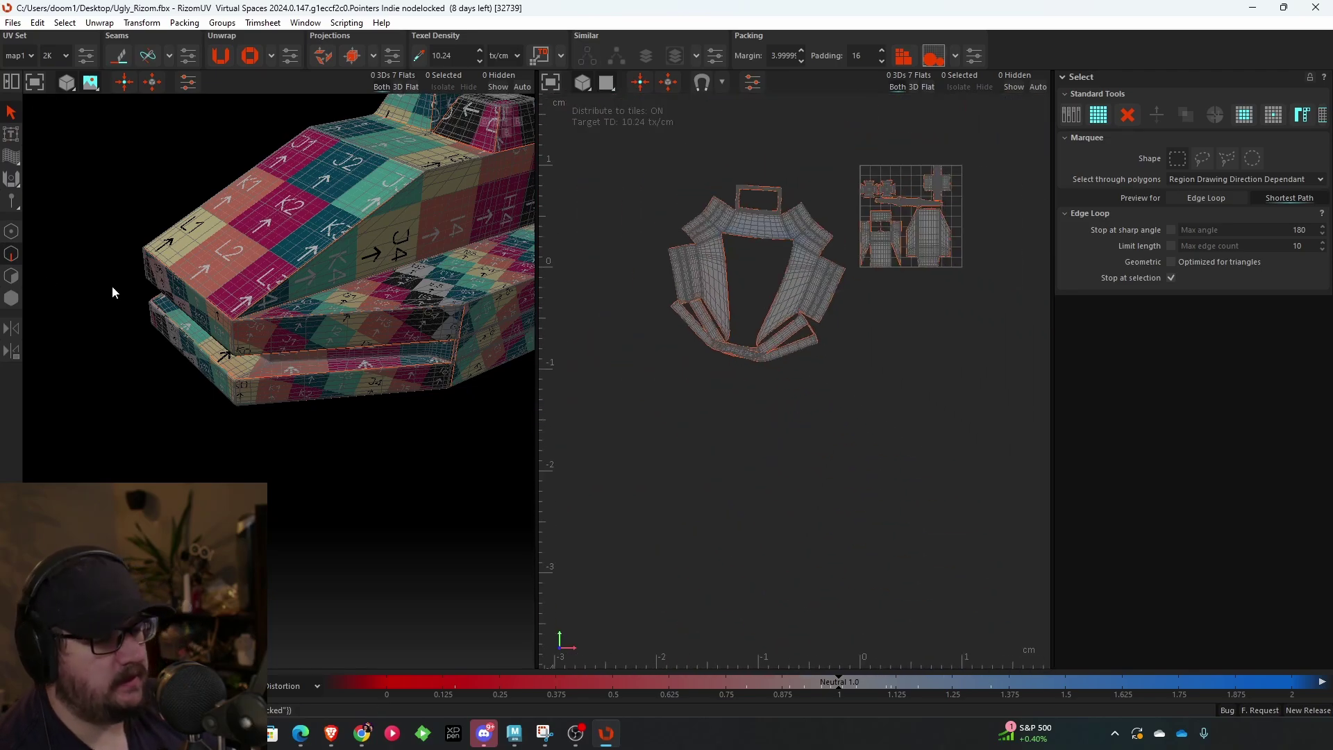
- Select the ring island in island mode and unfold it with the right corner cut applied
{"action": "left_click", "coordinate": [10, 299]}
{"action": "left_click_drag", "start_coordinate": [813, 411], "coordinate": [674, 214]}
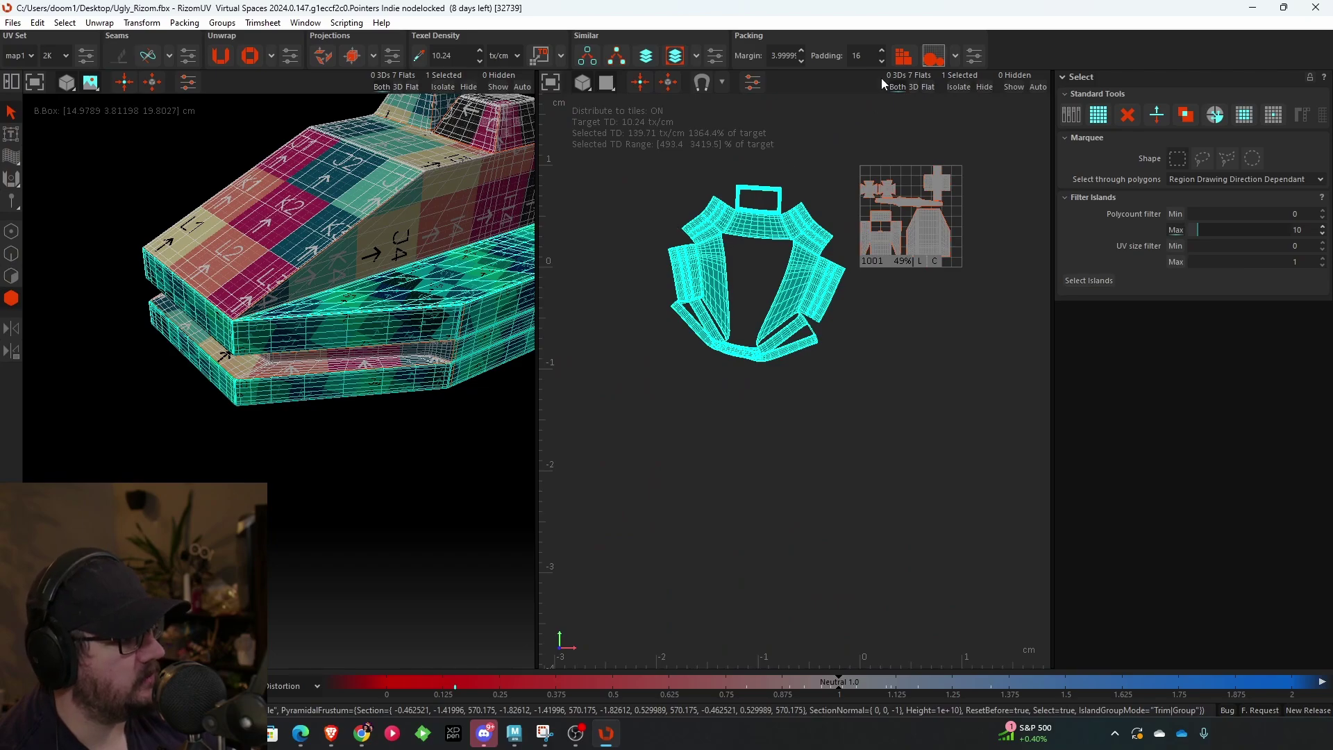
{"action": "left_click", "coordinate": [220, 54]}
{"action": "scroll", "coordinate": [782, 342], "scroll_direction": "up", "scroll_amount": 5}
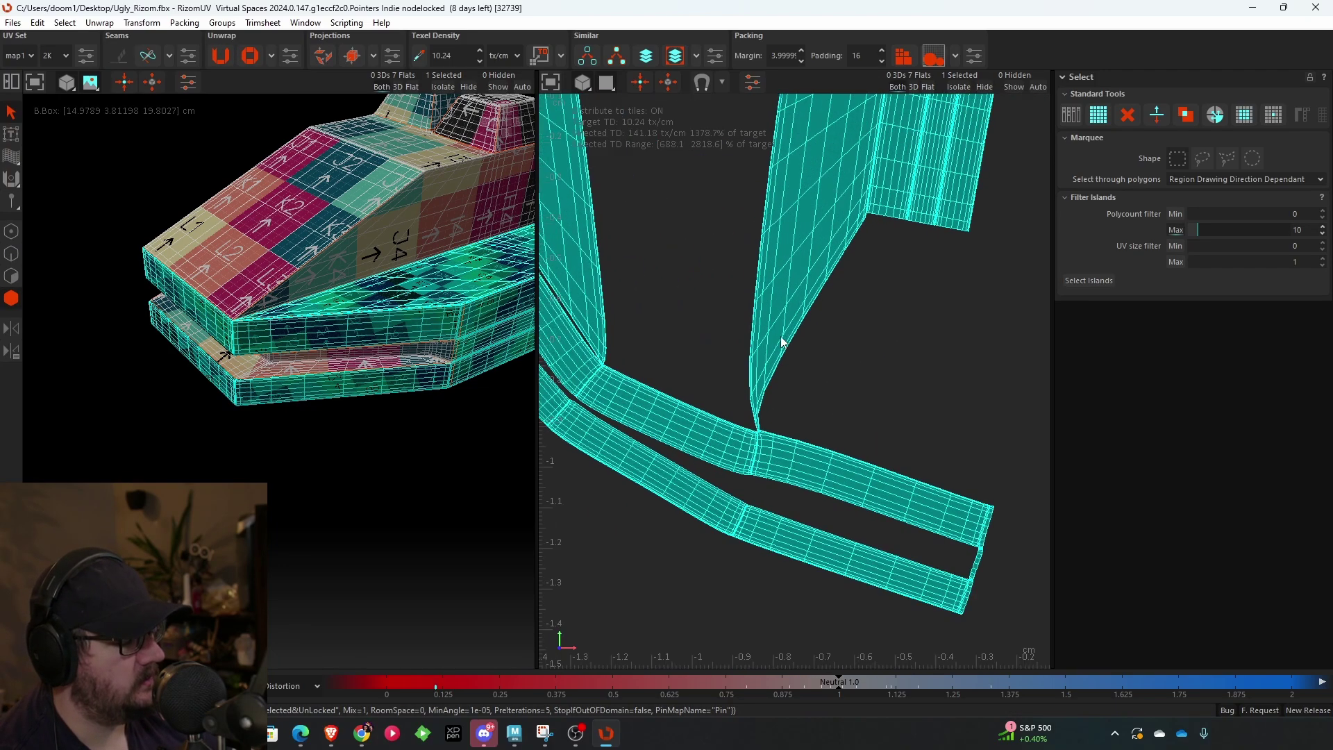
{"action": "scroll", "coordinate": [740, 318], "scroll_direction": "up", "scroll_amount": 8}
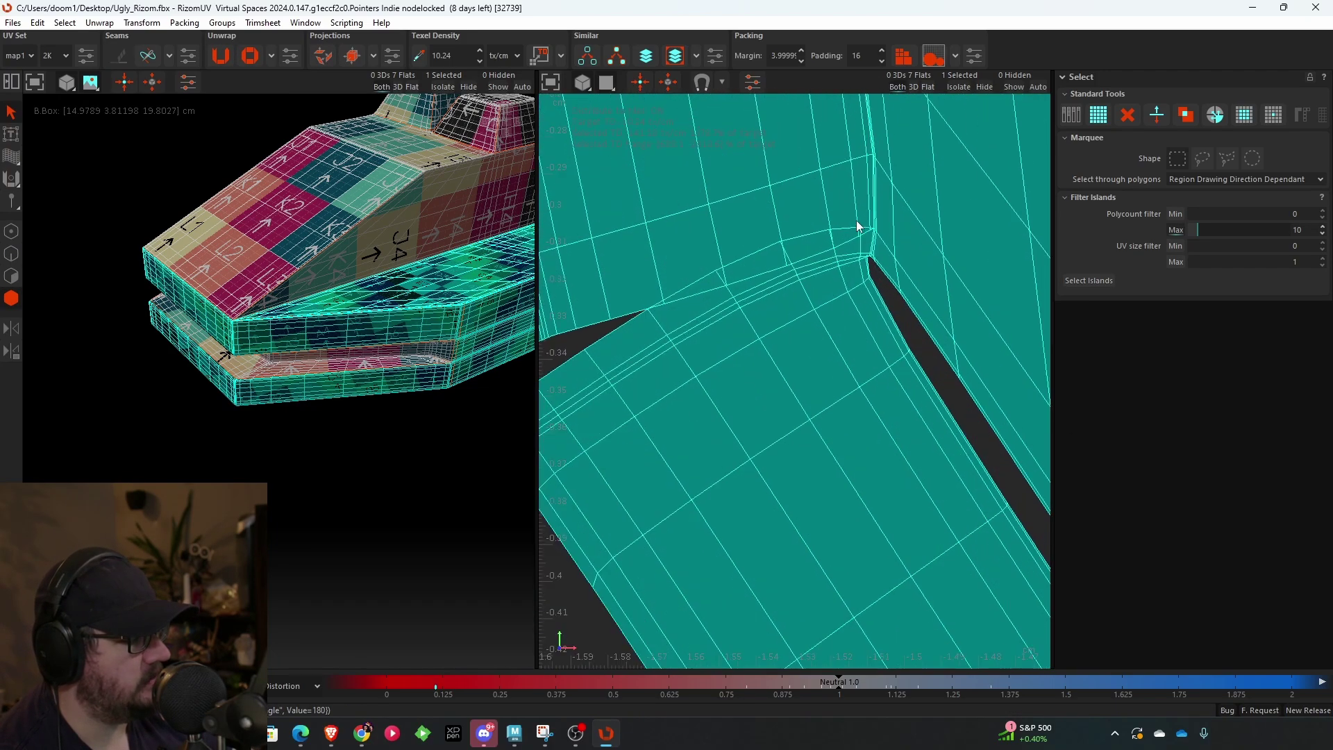
- Select the short edges beside the slit's end at the left side panel's corner and cut them together
{"action": "left_click", "coordinate": [10, 253]}
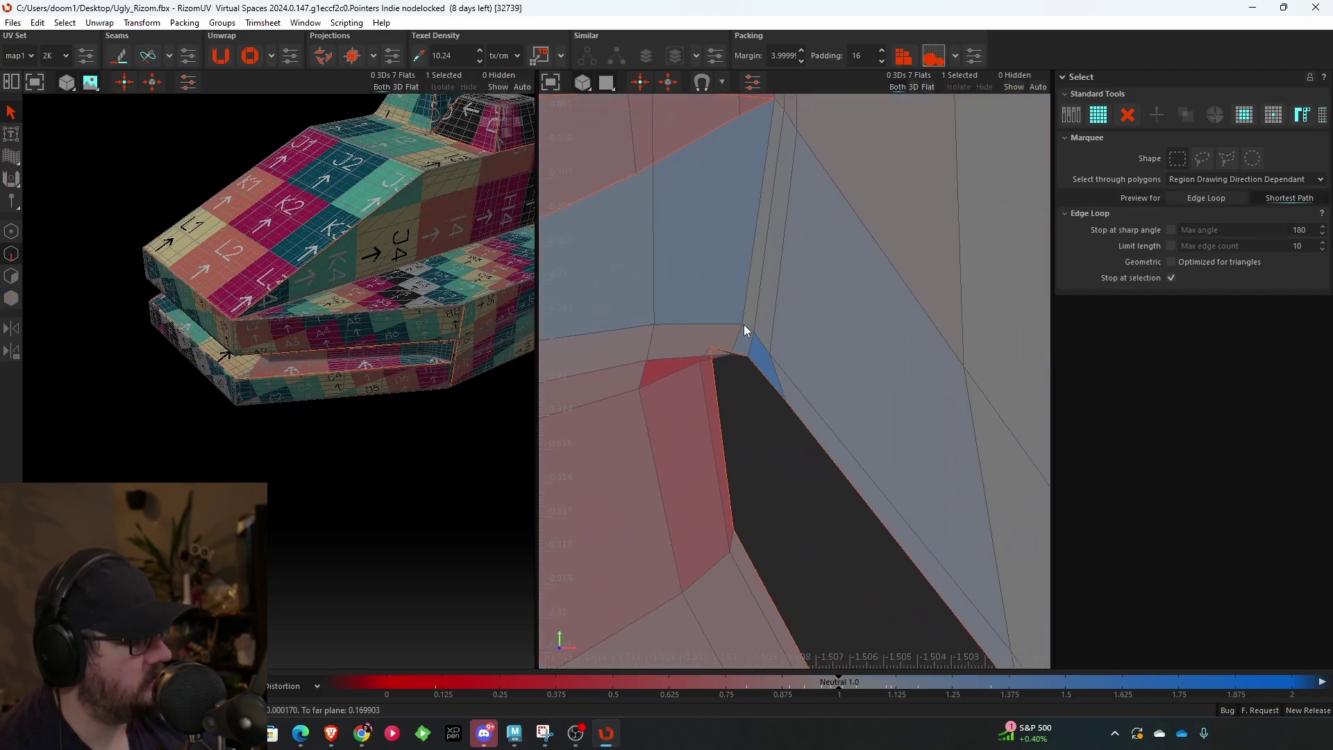
{"action": "left_click", "coordinate": [752, 344]}
{"action": "left_click", "coordinate": [755, 278]}
{"action": "key", "text": "ctrl+z"}
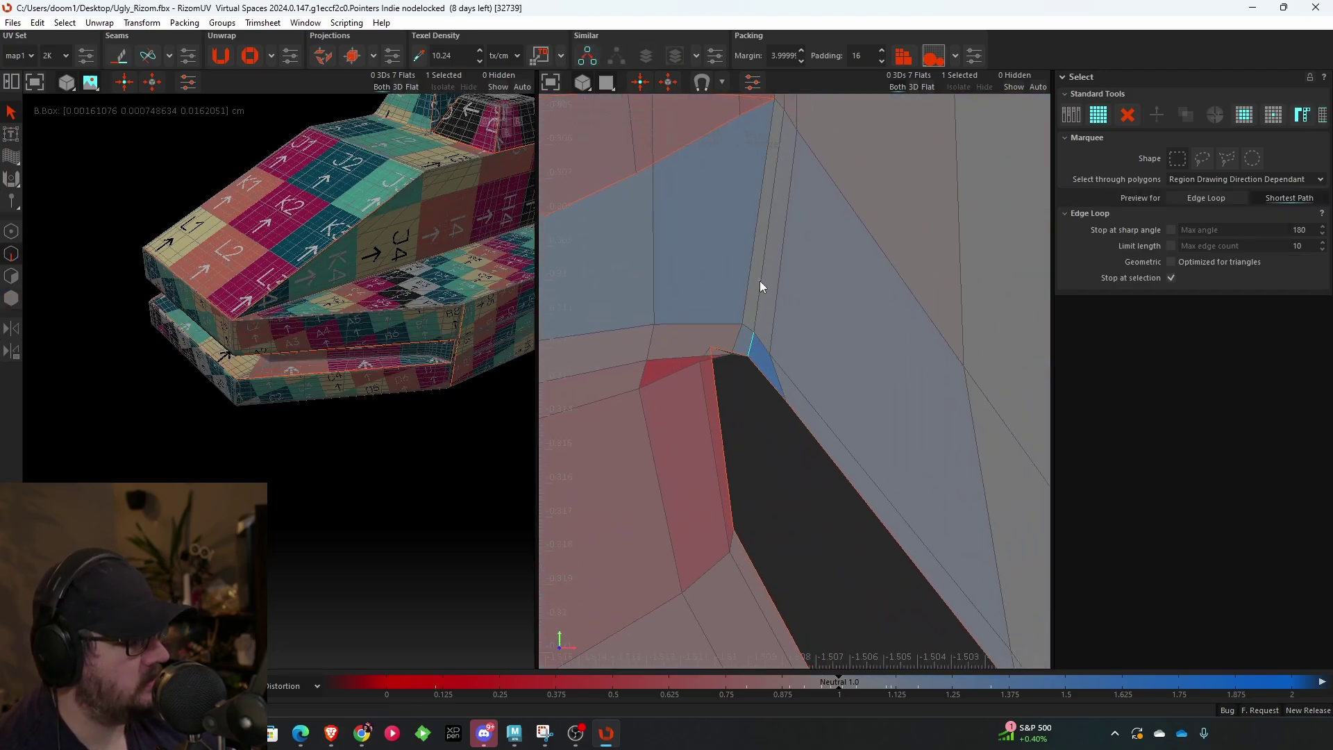
{"action": "left_click", "coordinate": [759, 281], "text": "ctrl"}
{"action": "key", "text": "c"}
{"action": "scroll", "coordinate": [795, 334], "scroll_direction": "down", "scroll_amount": 8}
{"action": "scroll", "coordinate": [805, 354], "scroll_direction": "down", "scroll_amount": 10}
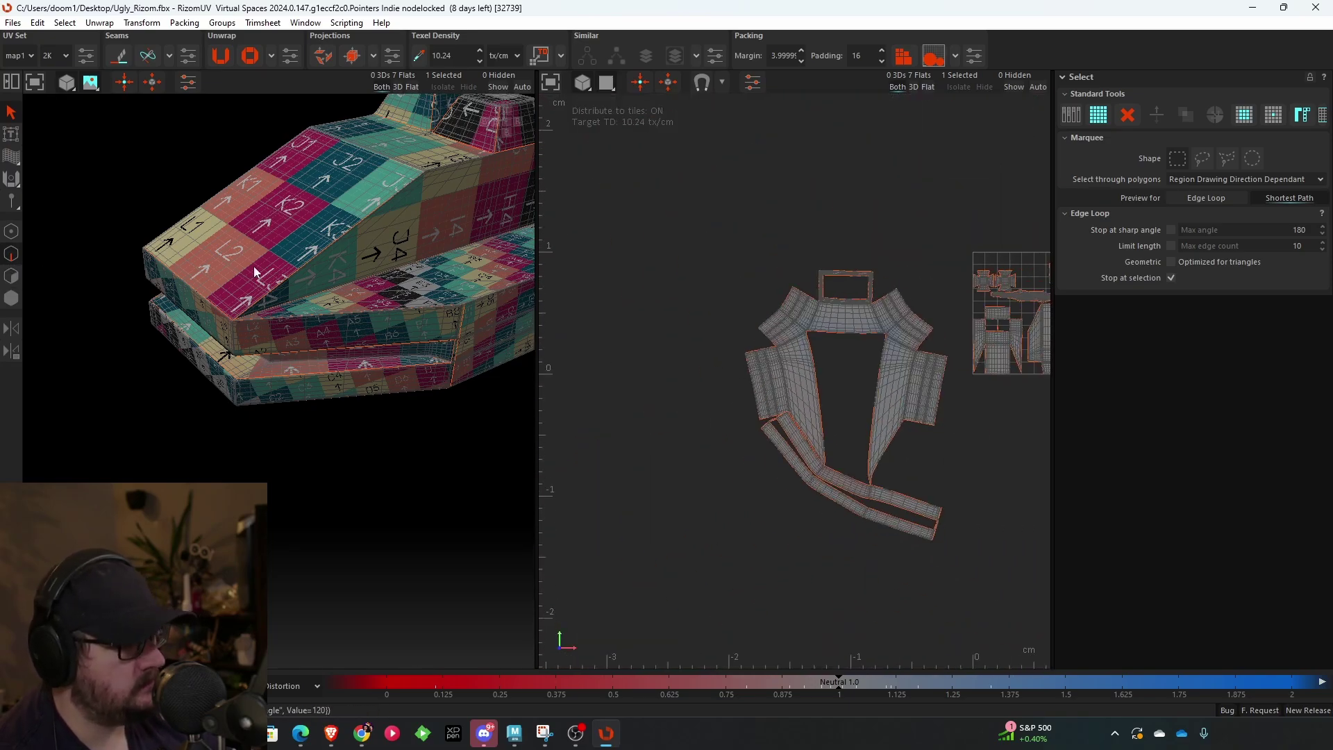
- Unfold the selected ring island in island mode with the left corner cut applied
{"action": "left_click", "coordinate": [11, 299]}
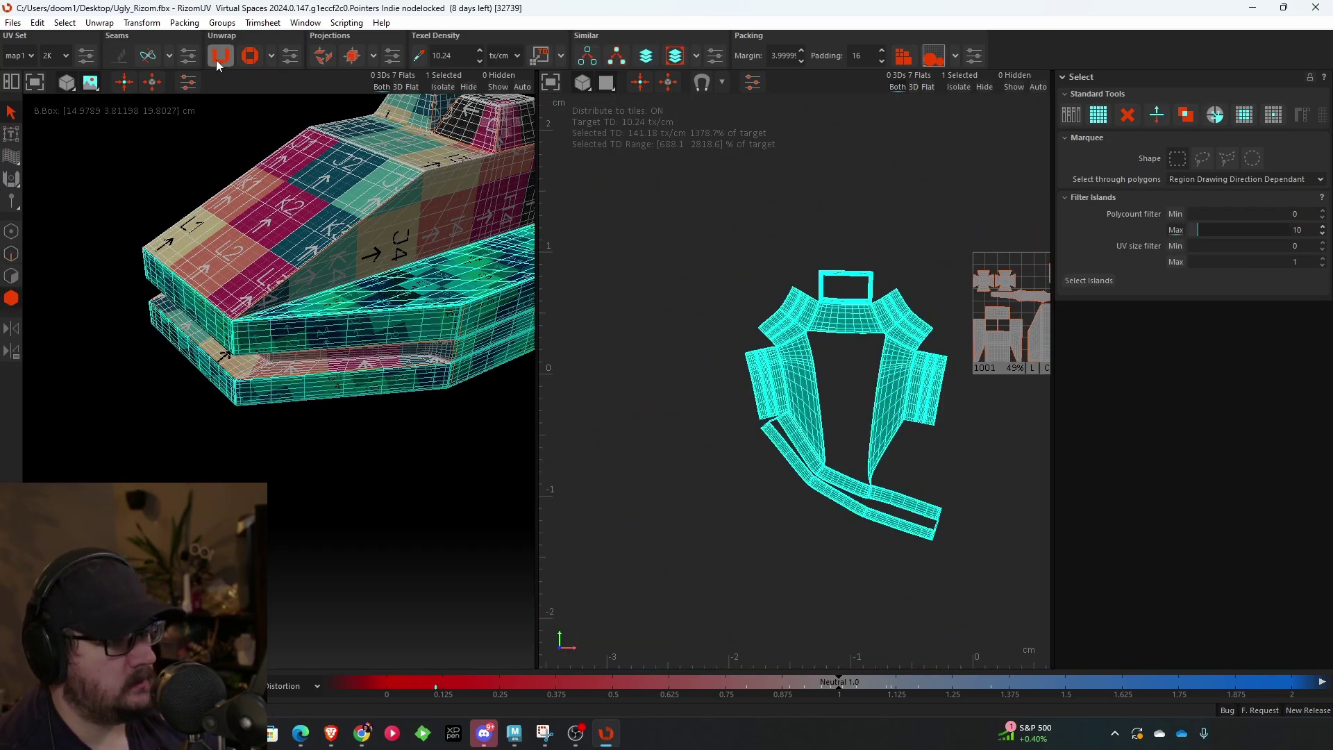
{"action": "scroll", "coordinate": [750, 416], "scroll_direction": "up", "scroll_amount": 10}
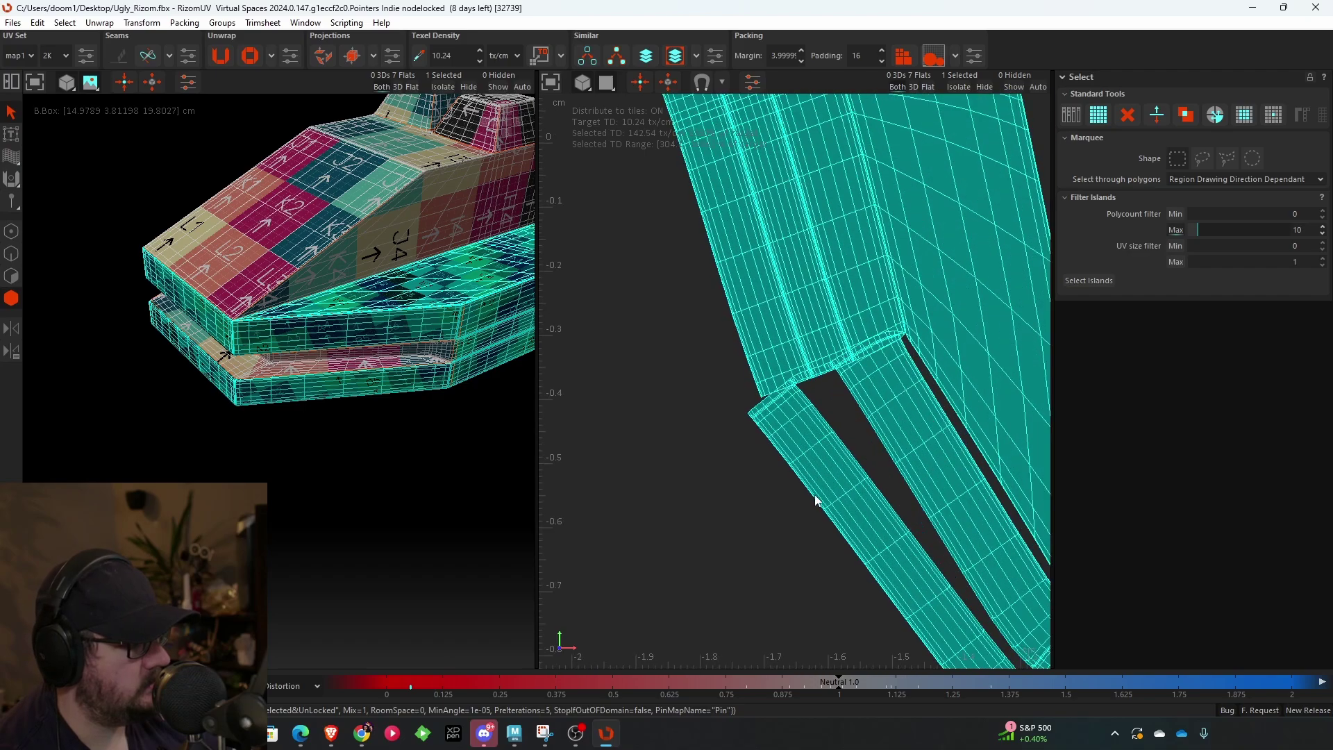
{"action": "scroll", "coordinate": [953, 395], "scroll_direction": "up", "scroll_amount": 2}
{"action": "scroll", "coordinate": [819, 243], "scroll_direction": "up", "scroll_amount": 2}
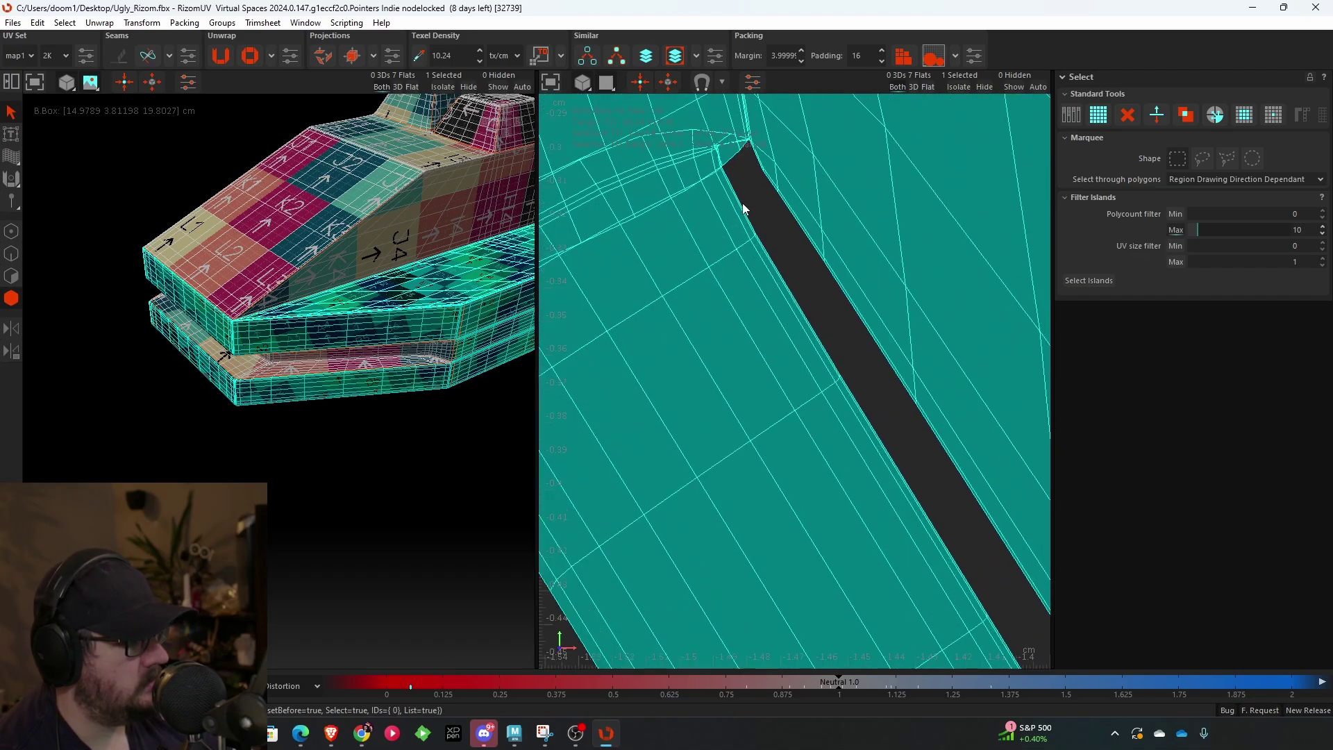
- Cut the last tiny edge still joining the left side panel to the lower strip at the slit's tip
{"action": "left_click", "coordinate": [11, 253]}
{"action": "scroll", "coordinate": [744, 127], "scroll_direction": "up", "scroll_amount": 5}
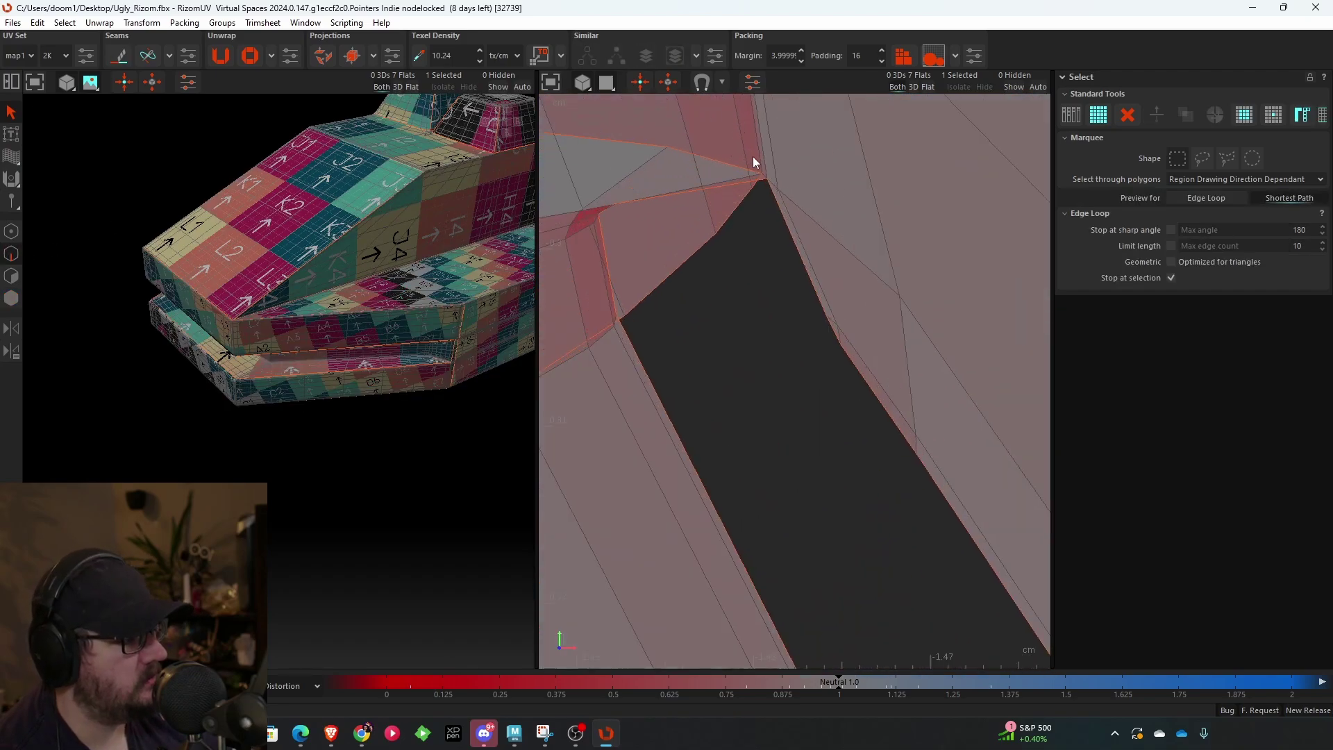
{"action": "left_click", "coordinate": [772, 222]}
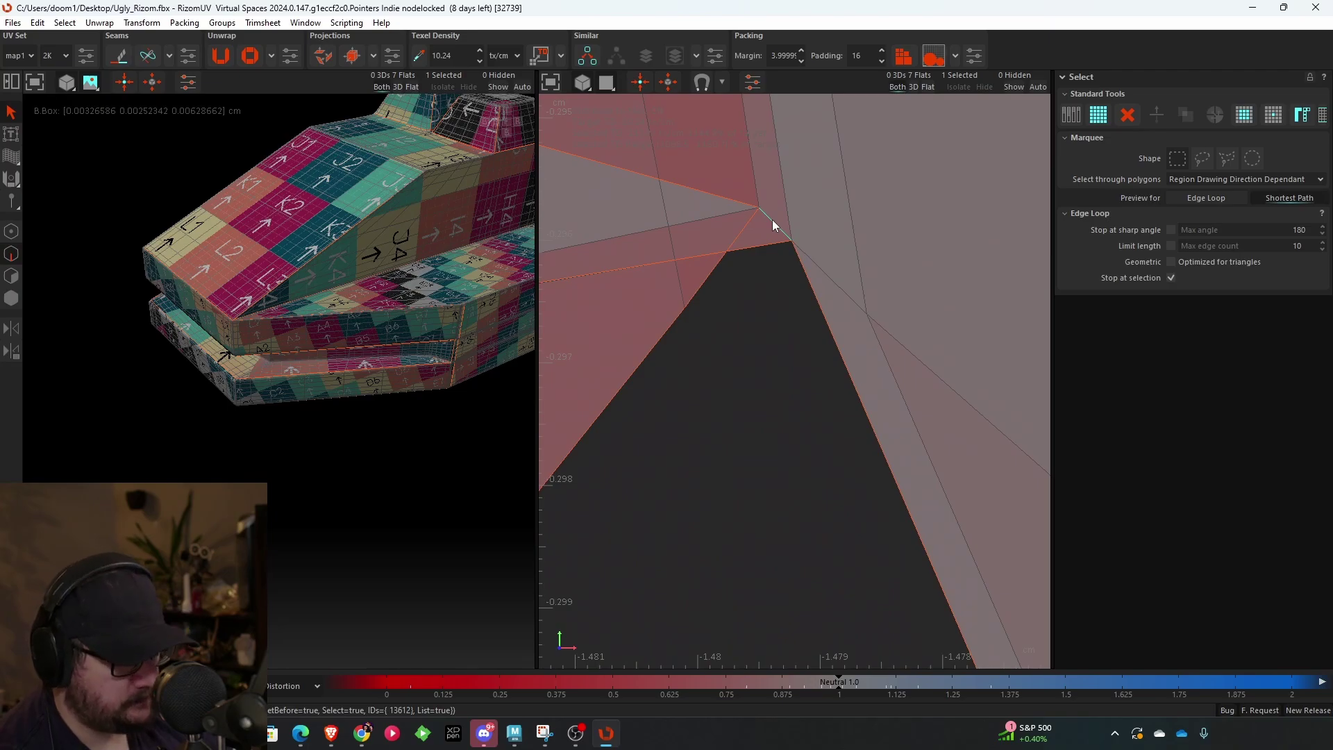
{"action": "scroll", "coordinate": [736, 271], "scroll_direction": "down", "scroll_amount": 15}
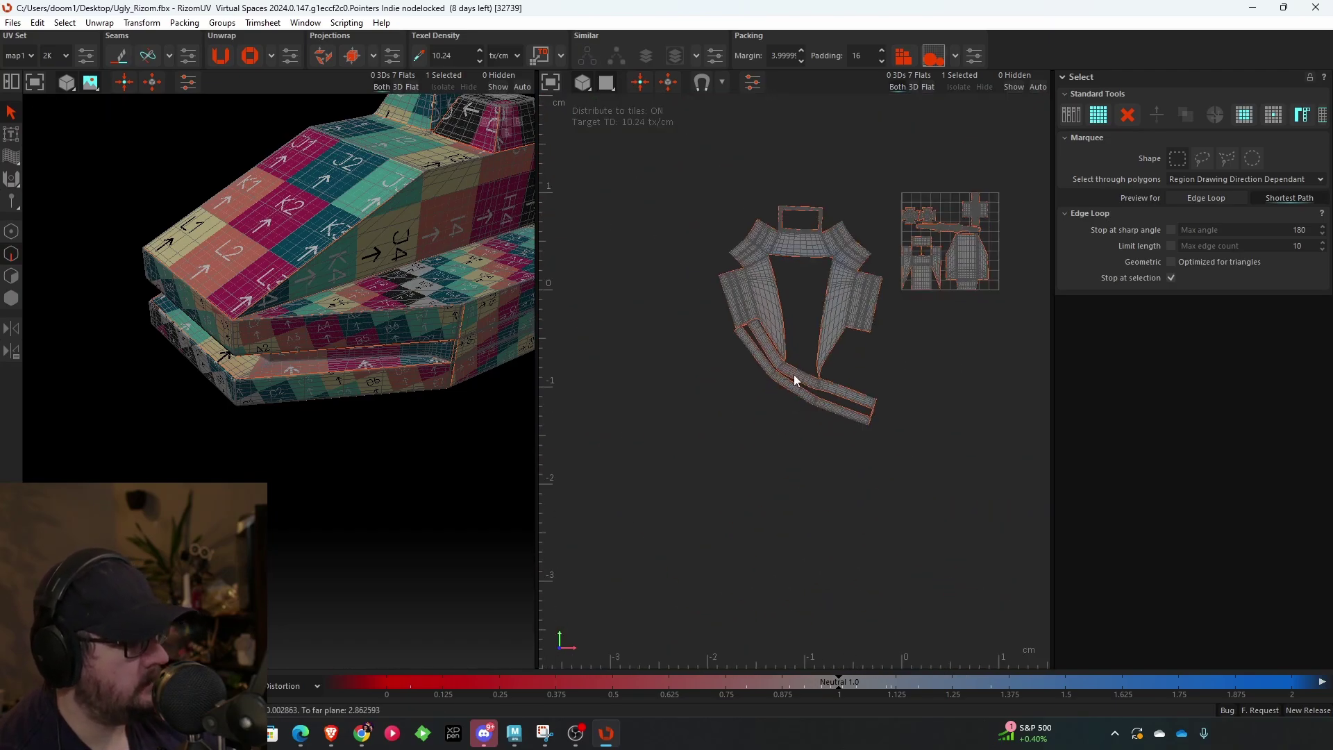
- Unfold the ring island with the last connecting edge cut, clear the selection and inspect its side panels and lower strips
{"action": "left_click", "coordinate": [11, 298]}
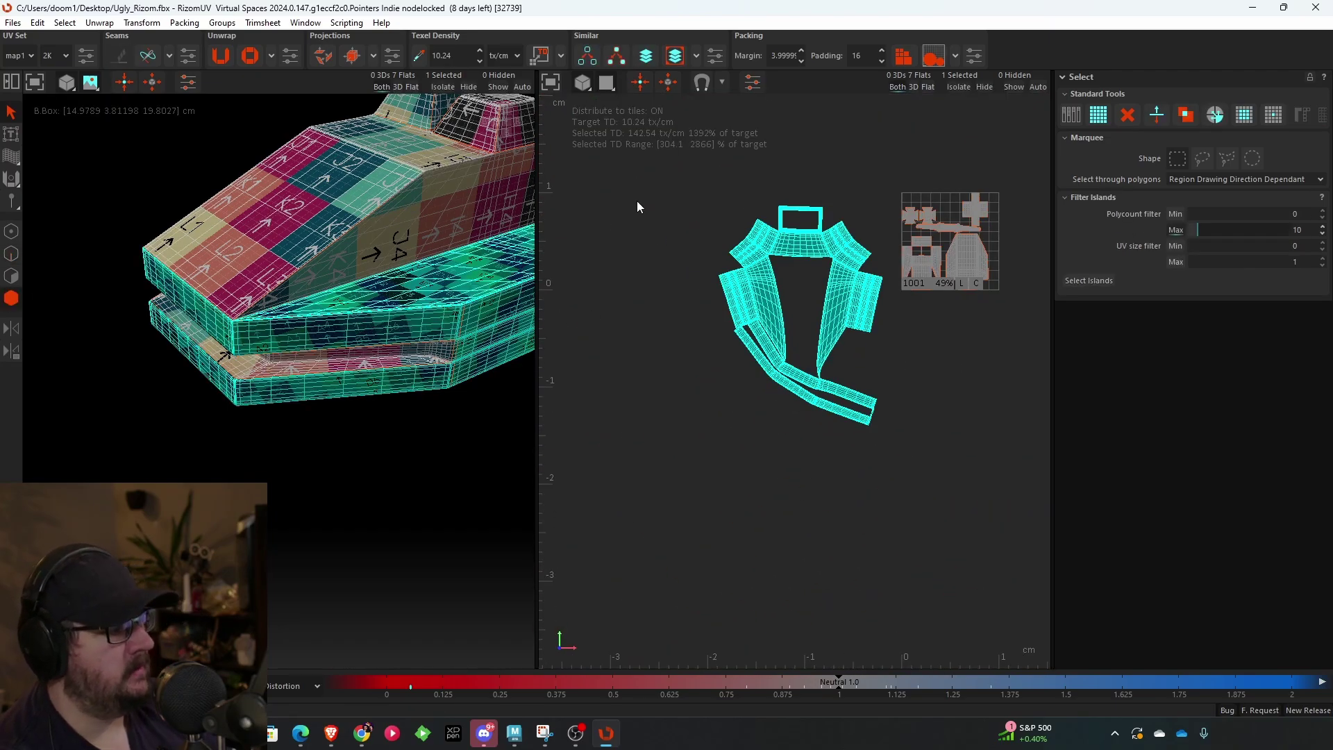
{"action": "left_click", "coordinate": [221, 55]}
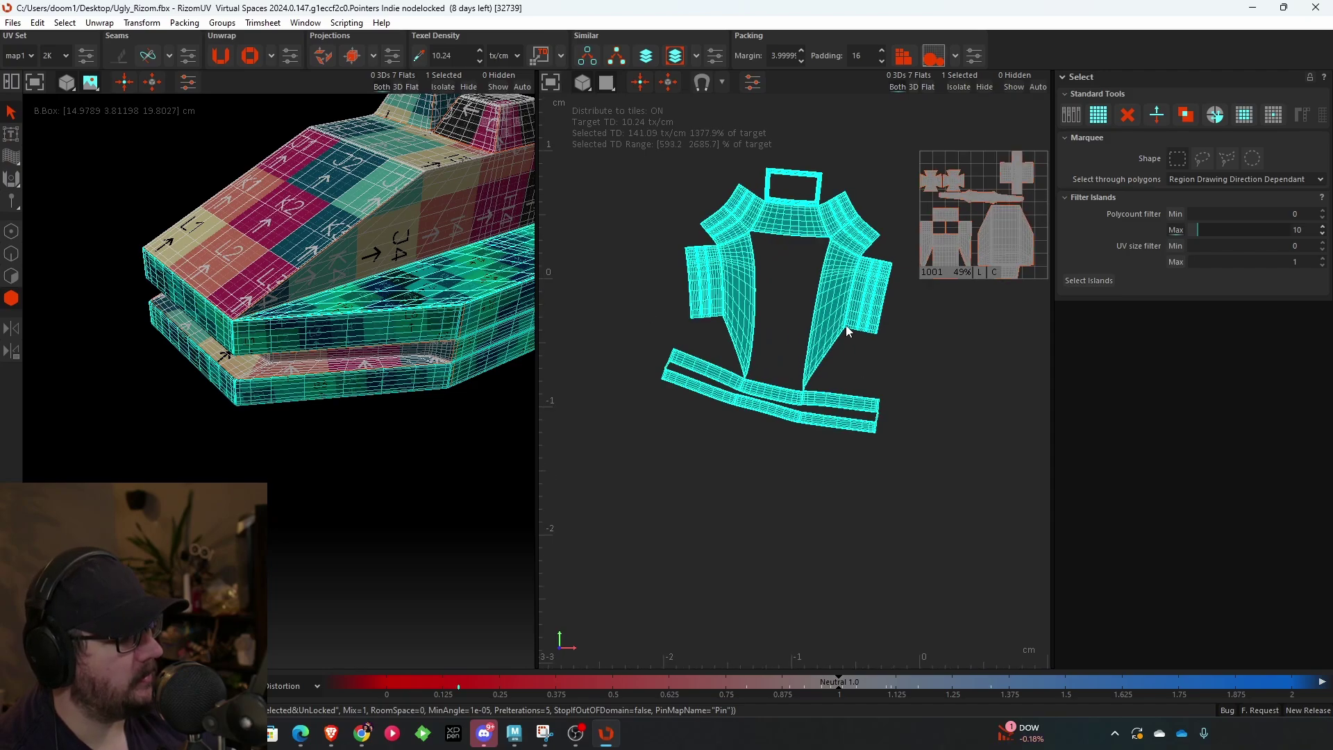
{"action": "left_click", "coordinate": [824, 387]}
{"action": "scroll", "coordinate": [747, 400], "scroll_direction": "up", "scroll_amount": 5}
{"action": "scroll", "coordinate": [747, 406], "scroll_direction": "down", "scroll_amount": 2}
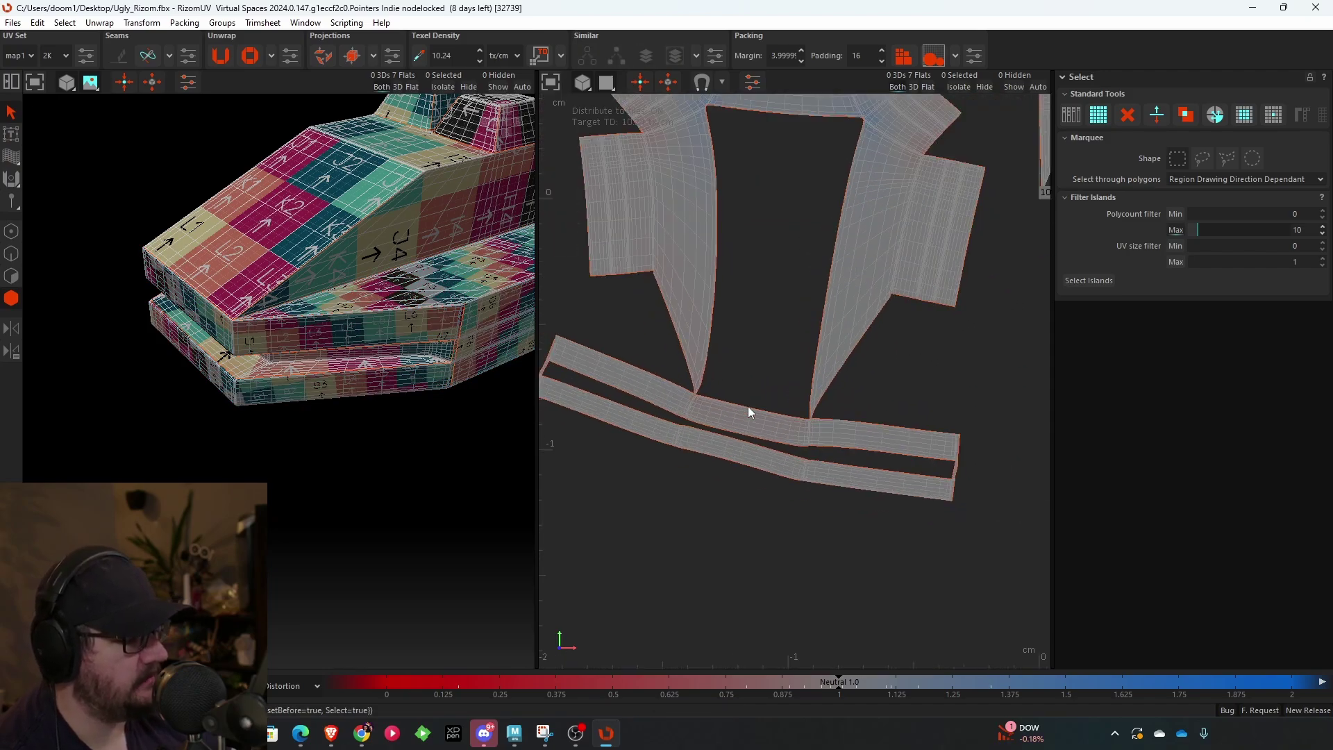
{"action": "scroll", "coordinate": [794, 447], "scroll_direction": "up", "scroll_amount": 3}
{"action": "scroll", "coordinate": [839, 466], "scroll_direction": "down", "scroll_amount": 5}
{"action": "scroll", "coordinate": [886, 327], "scroll_direction": "down", "scroll_amount": 3}
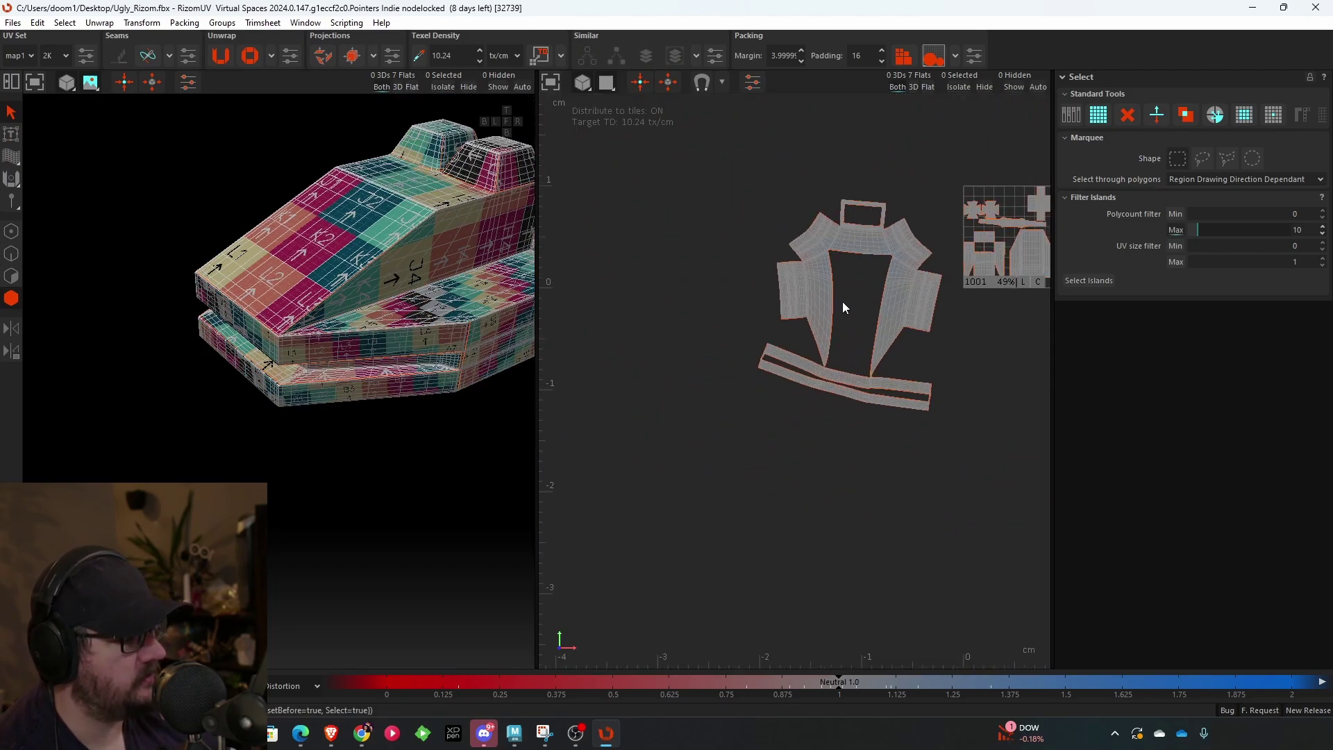
{"action": "scroll", "coordinate": [843, 301], "scroll_direction": "up", "scroll_amount": 3}
{"action": "scroll", "coordinate": [842, 288], "scroll_direction": "down", "scroll_amount": 5}
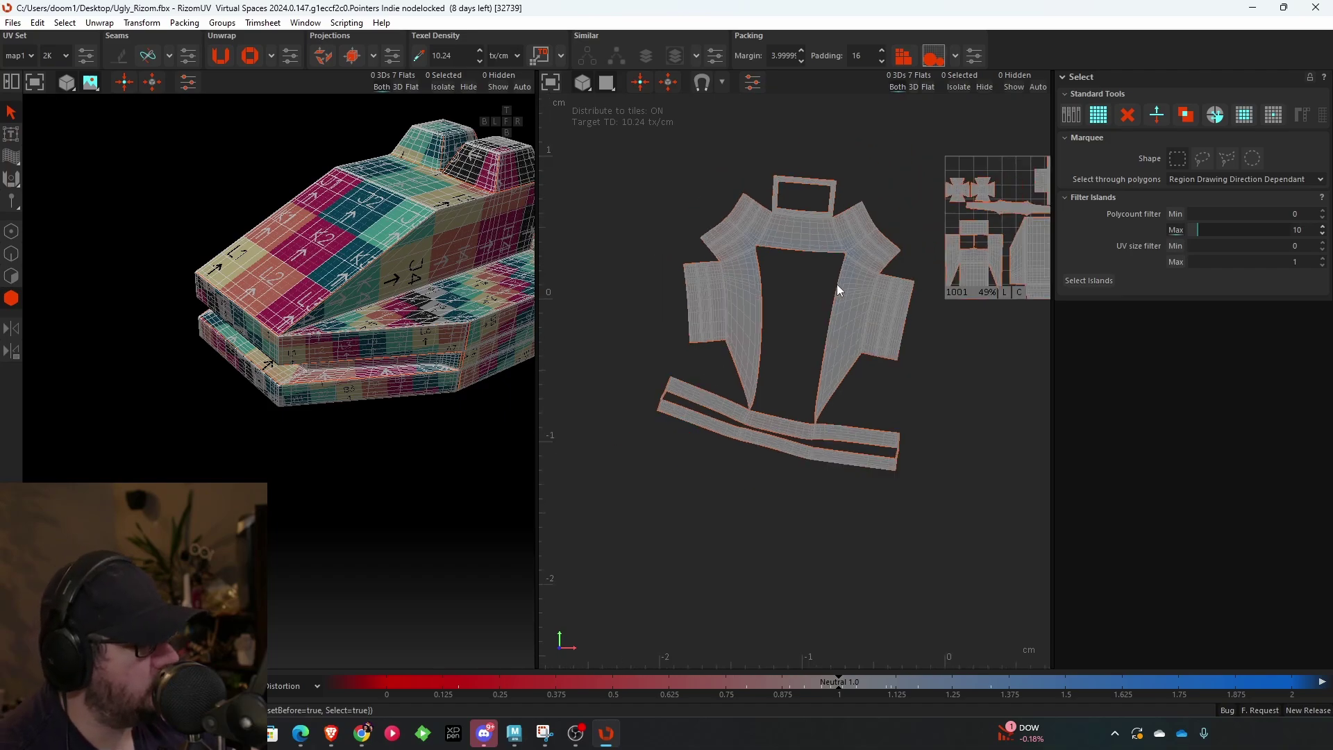
- Select all the islands, unfold and pack them, then clear the selection and check the packed ring's distortion
{"action": "left_click_drag", "start_coordinate": [990, 446], "coordinate": [685, 195]}
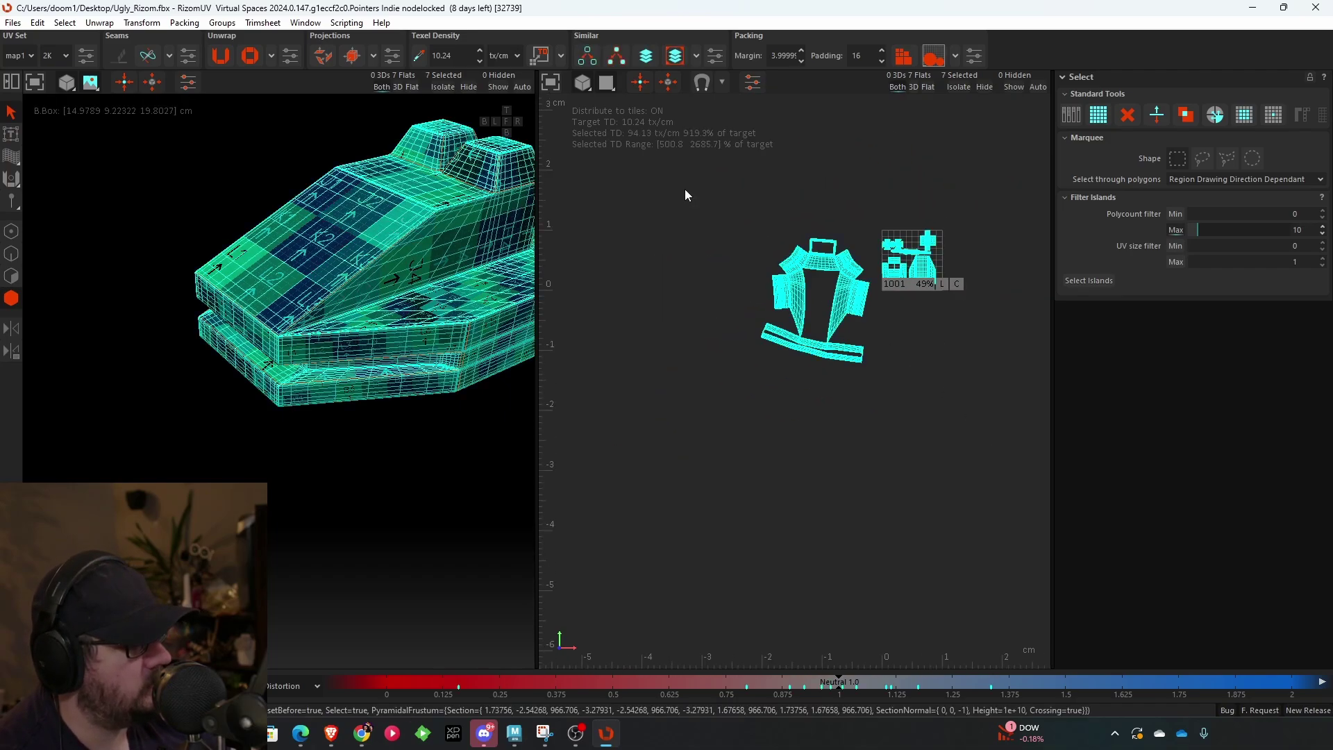
{"action": "left_click", "coordinate": [227, 58]}
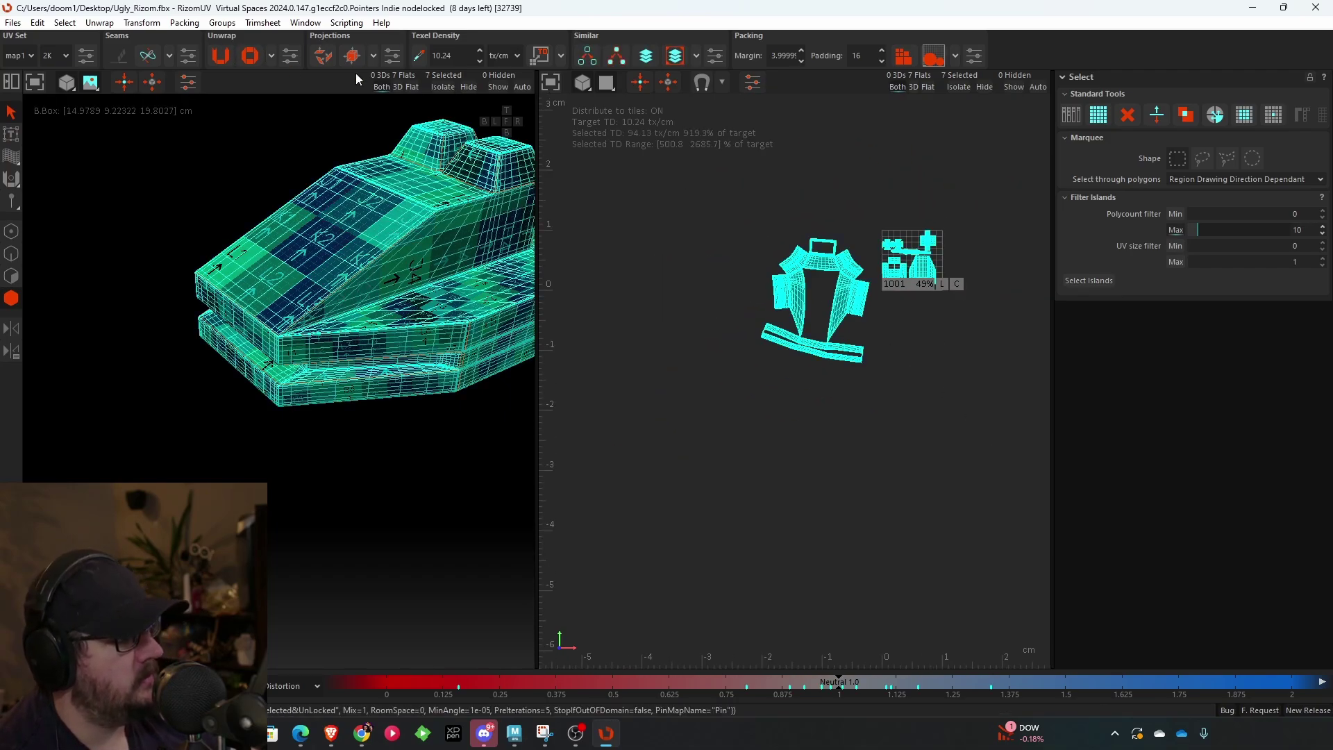
{"action": "left_click", "coordinate": [903, 57]}
{"action": "scroll", "coordinate": [950, 248], "scroll_direction": "up", "scroll_amount": 6}
{"action": "left_click", "coordinate": [767, 343]}
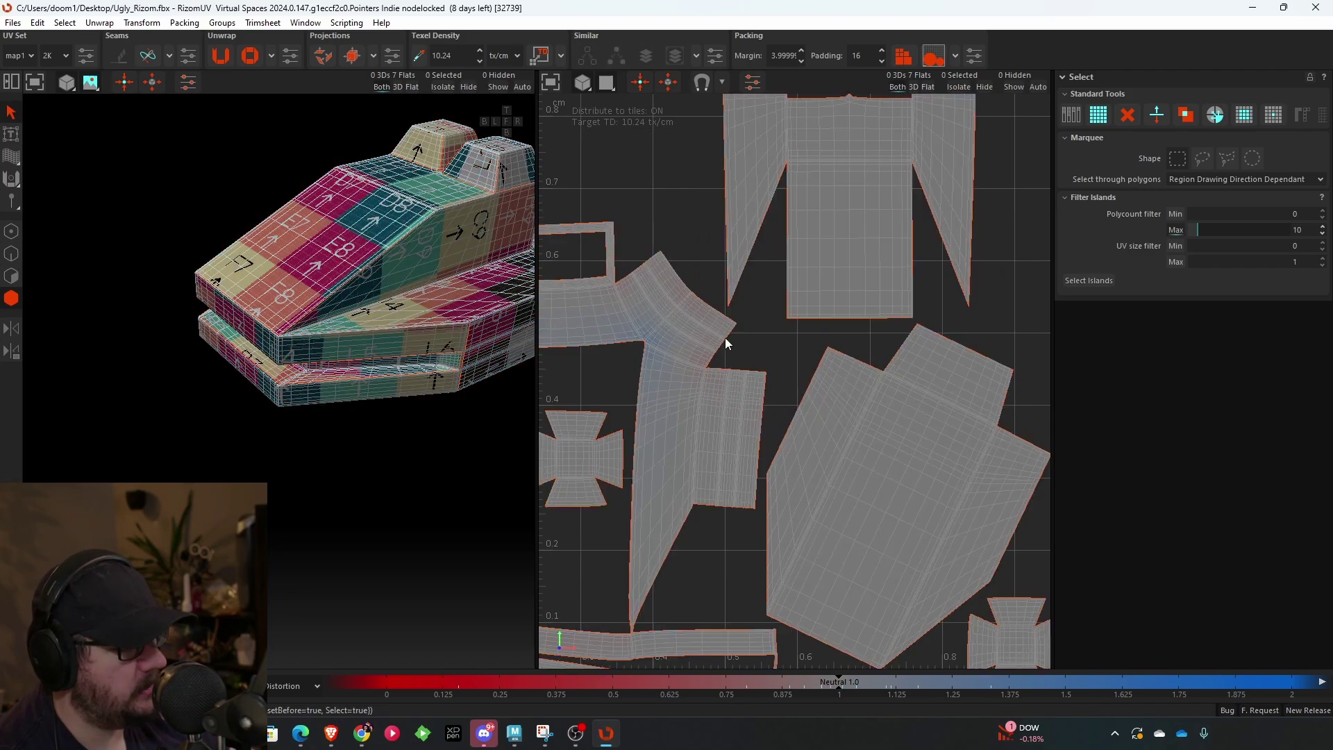
{"action": "scroll", "coordinate": [847, 276], "scroll_direction": "down", "scroll_amount": 3}
{"action": "scroll", "coordinate": [849, 272], "scroll_direction": "up", "scroll_amount": 6}
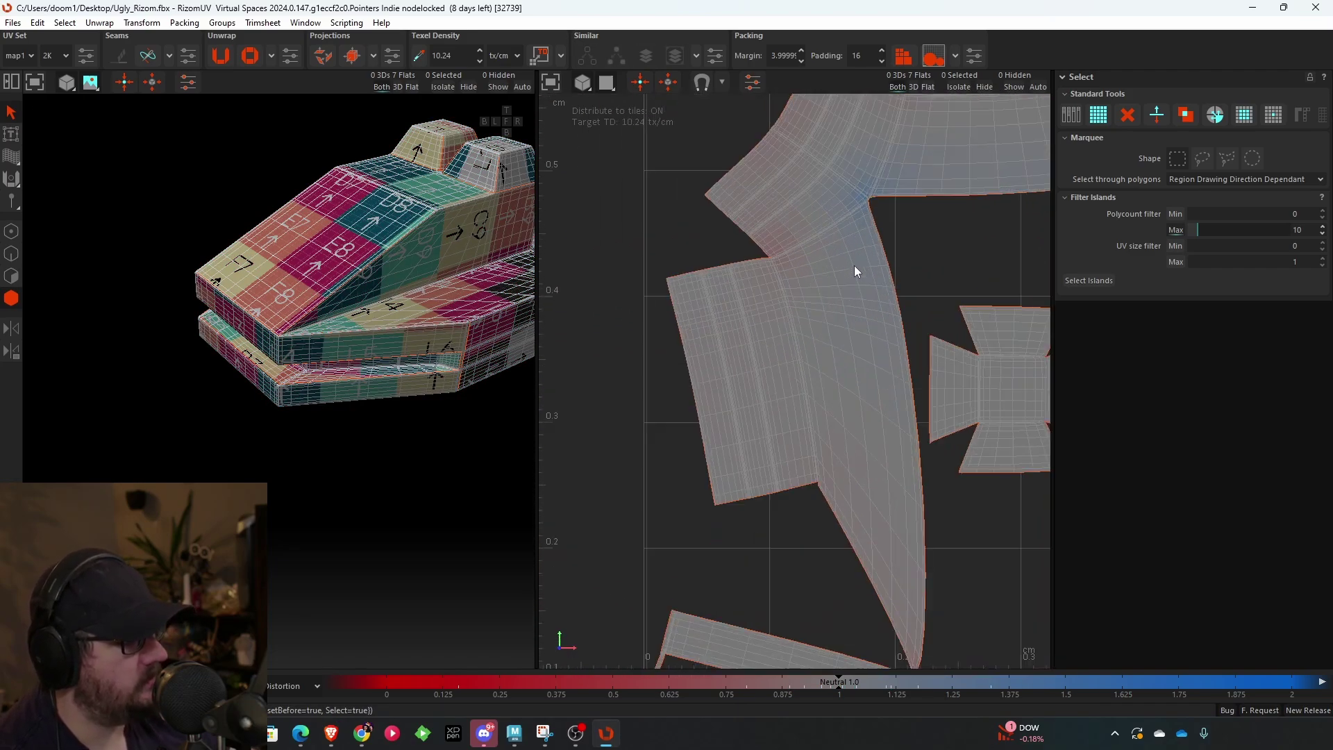
- Examine the packed ring island's distortion around its left inner corner and the junction with the left side panel
{"action": "scroll", "coordinate": [756, 261], "scroll_direction": "down", "scroll_amount": 2}
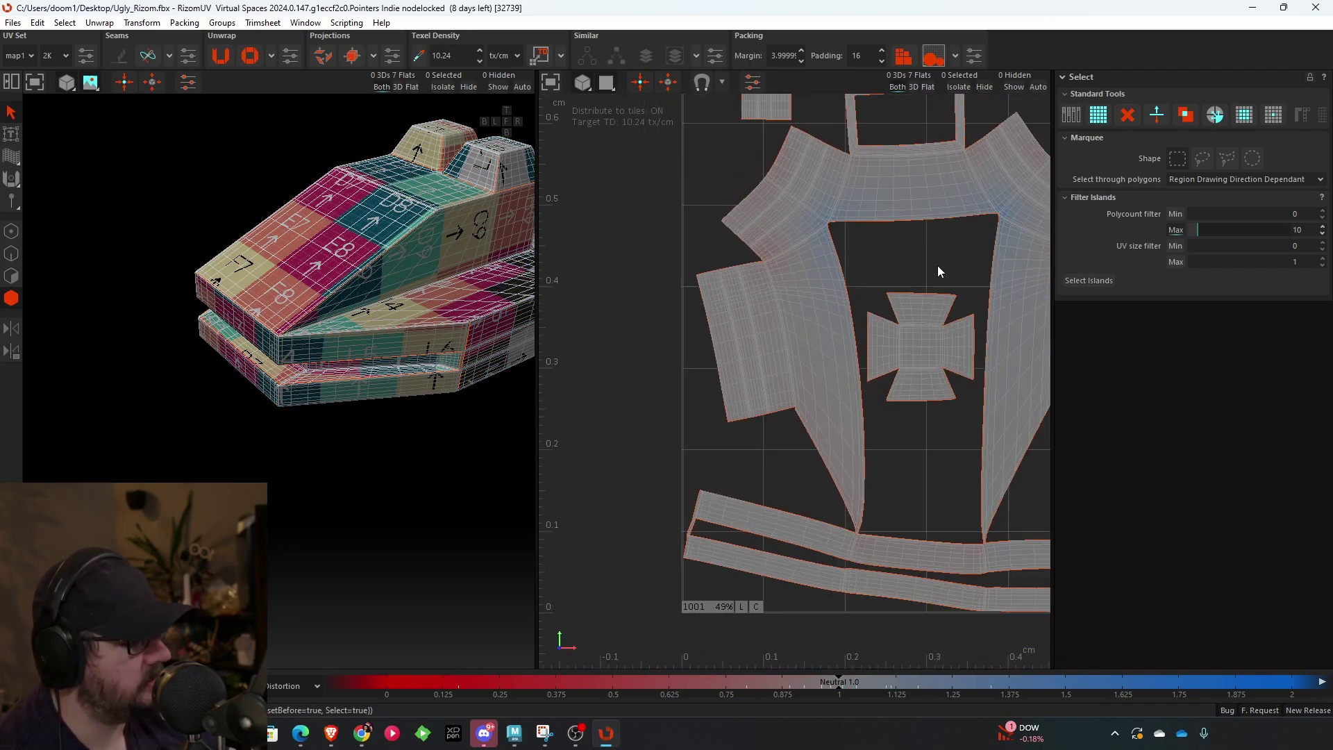
{"action": "scroll", "coordinate": [937, 270], "scroll_direction": "up", "scroll_amount": 4}
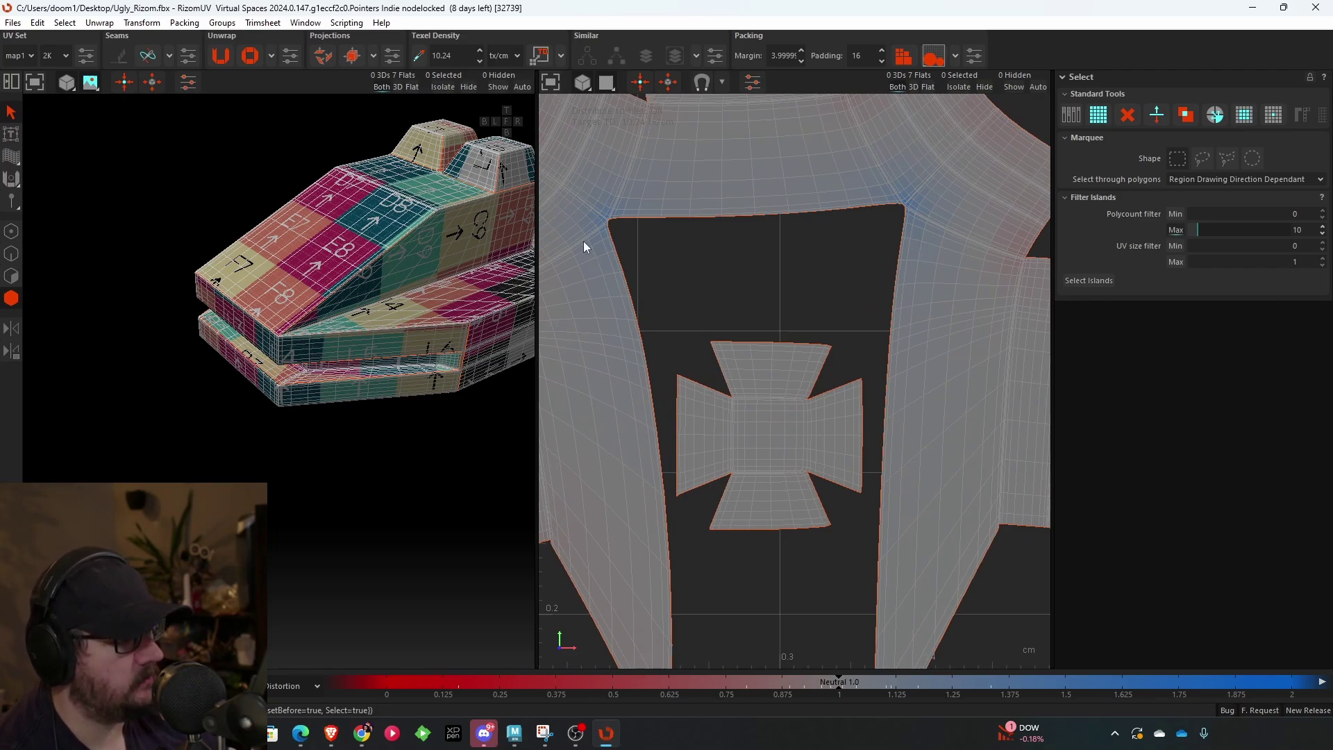
{"action": "left_click_drag", "start_coordinate": [479, 246], "coordinate": [326, 236], "text": "alt"}
{"action": "scroll", "coordinate": [445, 281], "scroll_direction": "up", "scroll_amount": 5}
{"action": "scroll", "coordinate": [417, 270], "scroll_direction": "down", "scroll_amount": 4}
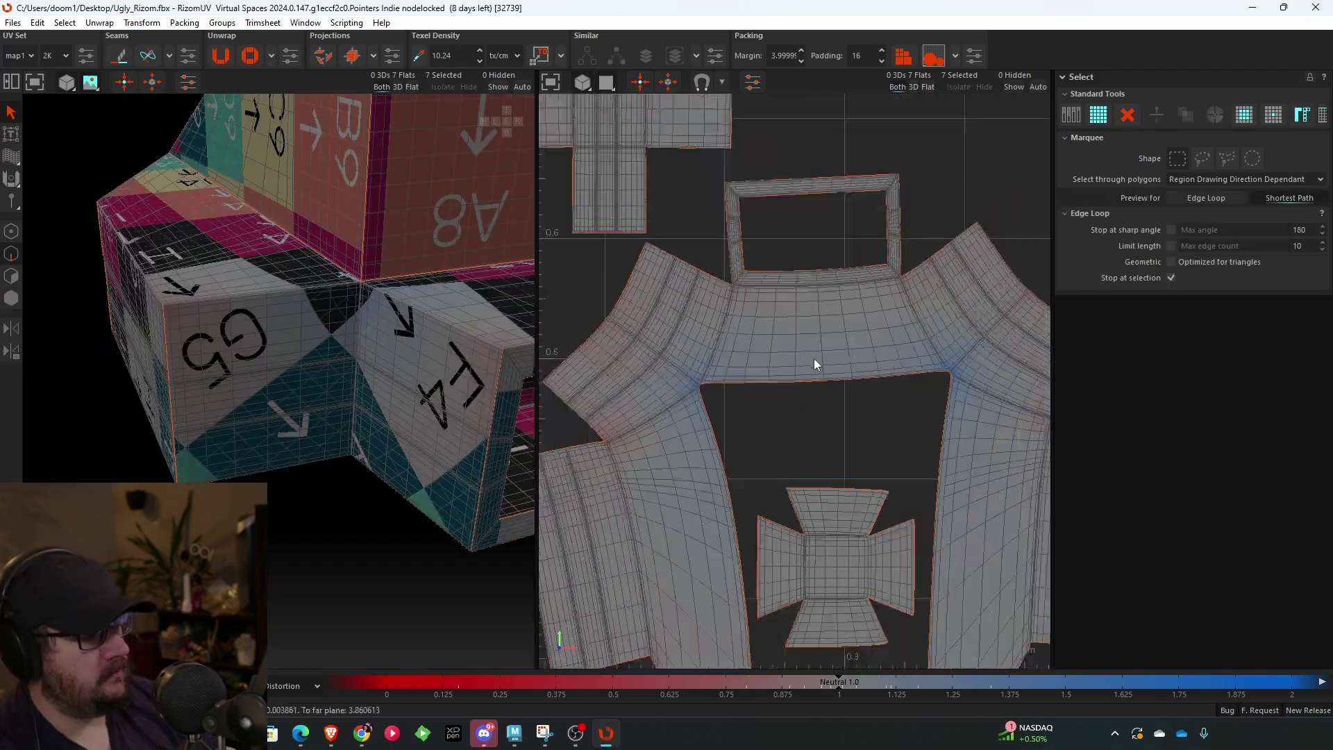
{"action": "scroll", "coordinate": [814, 358], "scroll_direction": "down", "scroll_amount": 2}
{"action": "scroll", "coordinate": [740, 368], "scroll_direction": "up", "scroll_amount": 4}
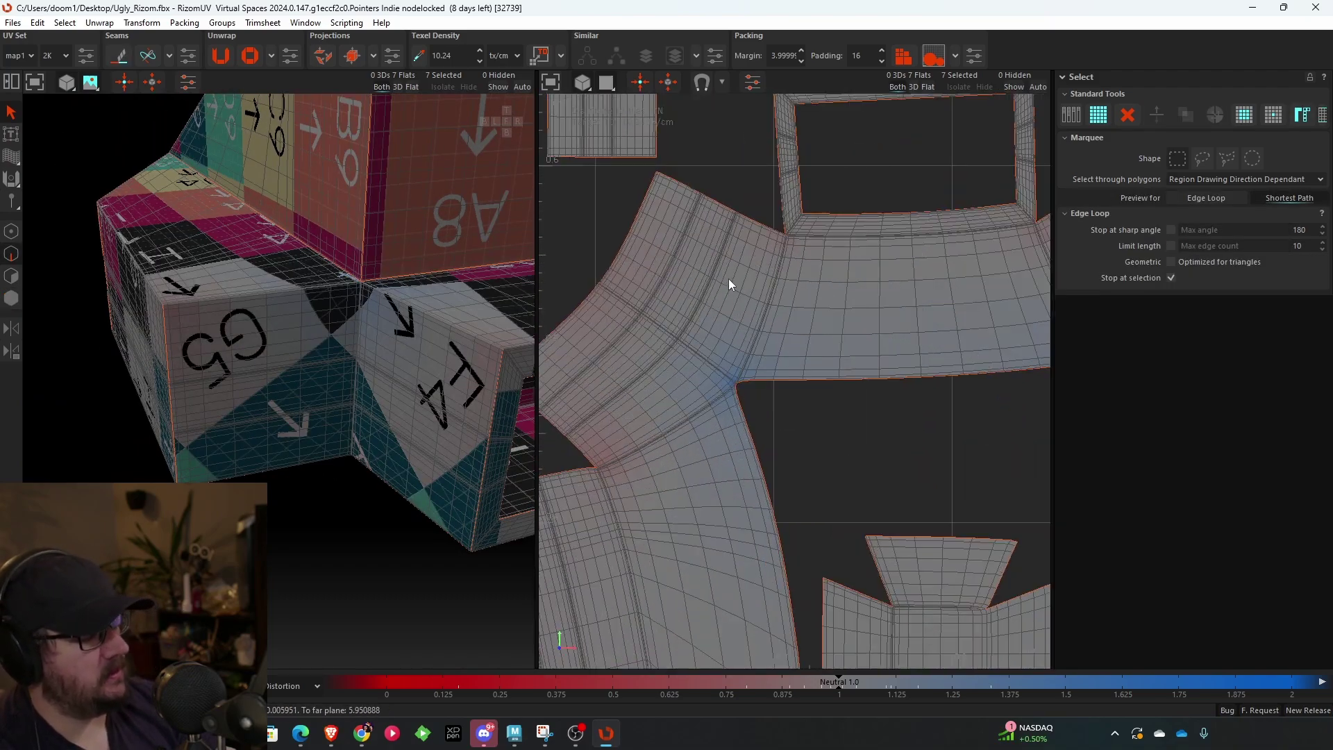
{"action": "scroll", "coordinate": [818, 218], "scroll_direction": "up", "scroll_amount": 2}
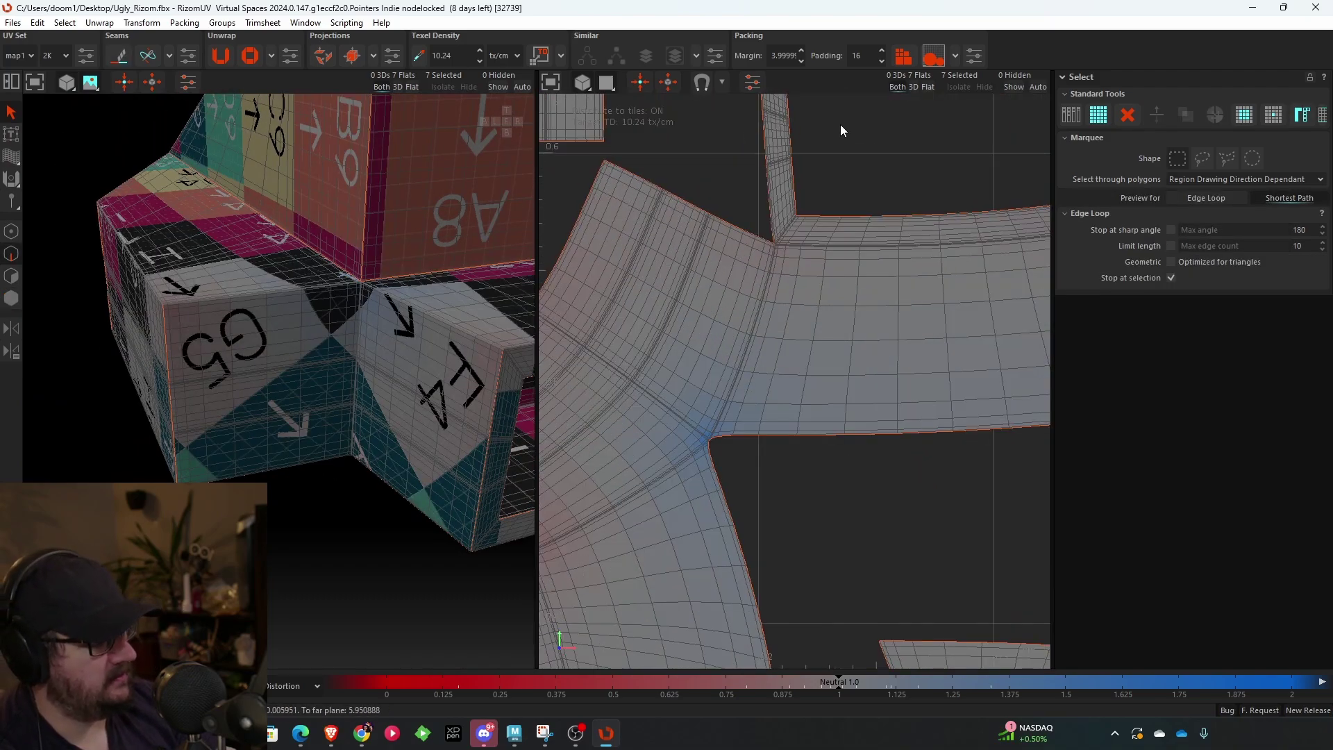
{"action": "middle_click_drag", "start_coordinate": [725, 547], "coordinate": [890, 392], "text": "alt"}
{"action": "scroll", "coordinate": [810, 360], "scroll_direction": "up", "scroll_amount": 4}
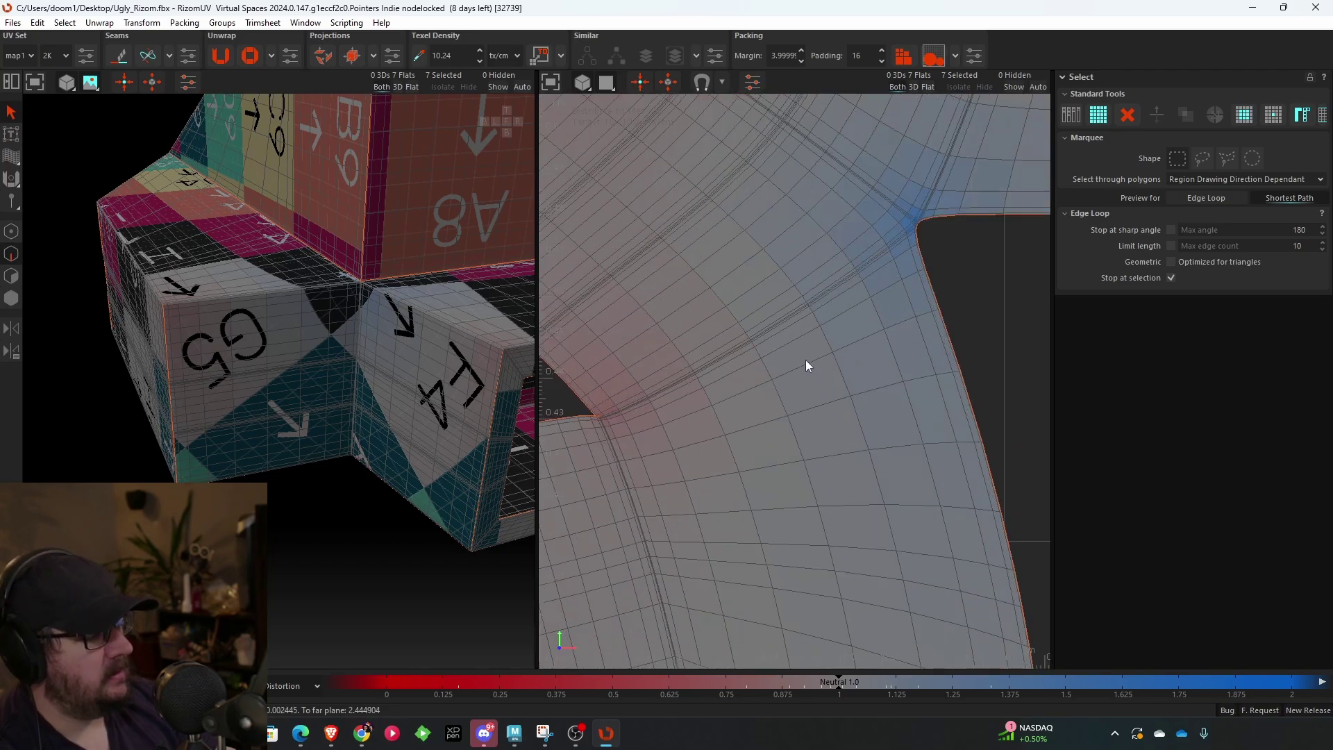
{"action": "scroll", "coordinate": [612, 418], "scroll_direction": "up", "scroll_amount": 3}
{"action": "middle_click_drag", "start_coordinate": [609, 418], "coordinate": [780, 342], "text": "alt"}
{"action": "scroll", "coordinate": [781, 342], "scroll_direction": "down", "scroll_amount": 15}
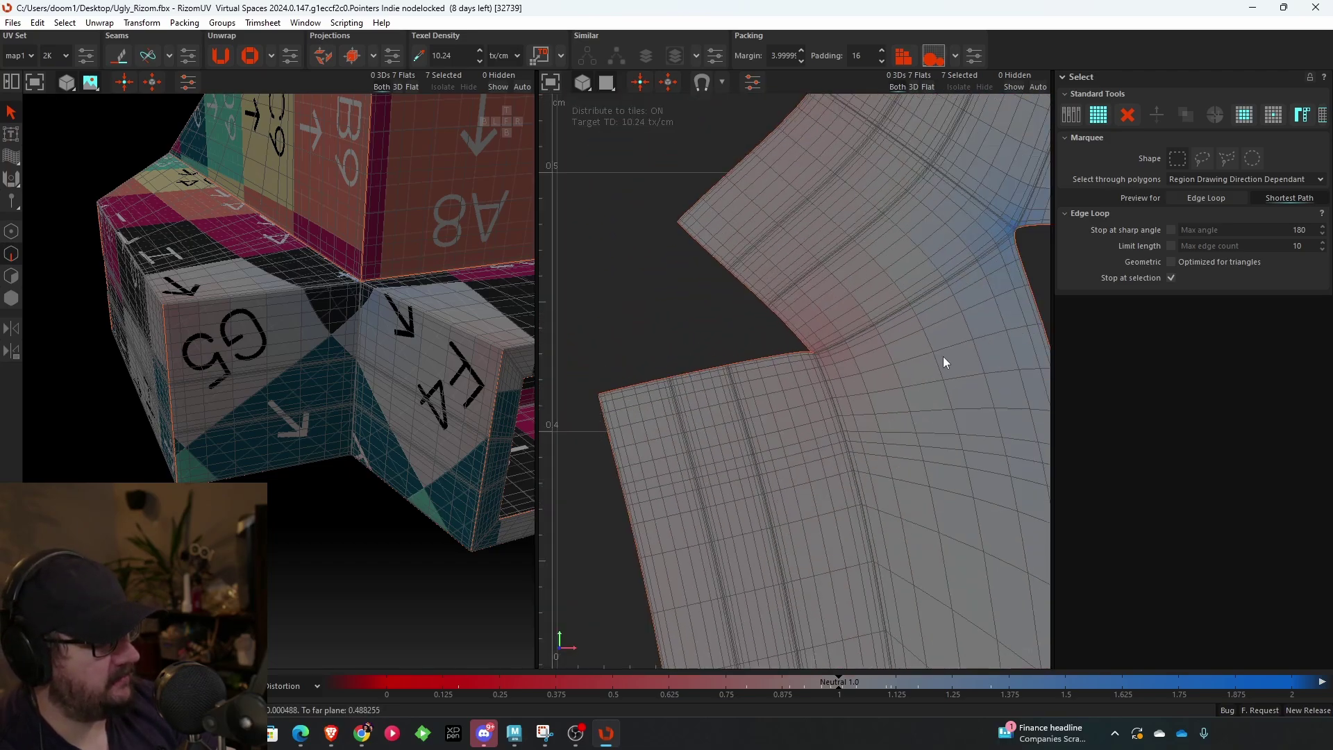
- Examine the ring island's distortion around its right inner corner and the notch beside the right side panel
{"action": "middle_click_drag", "start_coordinate": [964, 302], "coordinate": [875, 350], "text": "alt"}
{"action": "scroll", "coordinate": [738, 362], "scroll_direction": "up", "scroll_amount": 4}
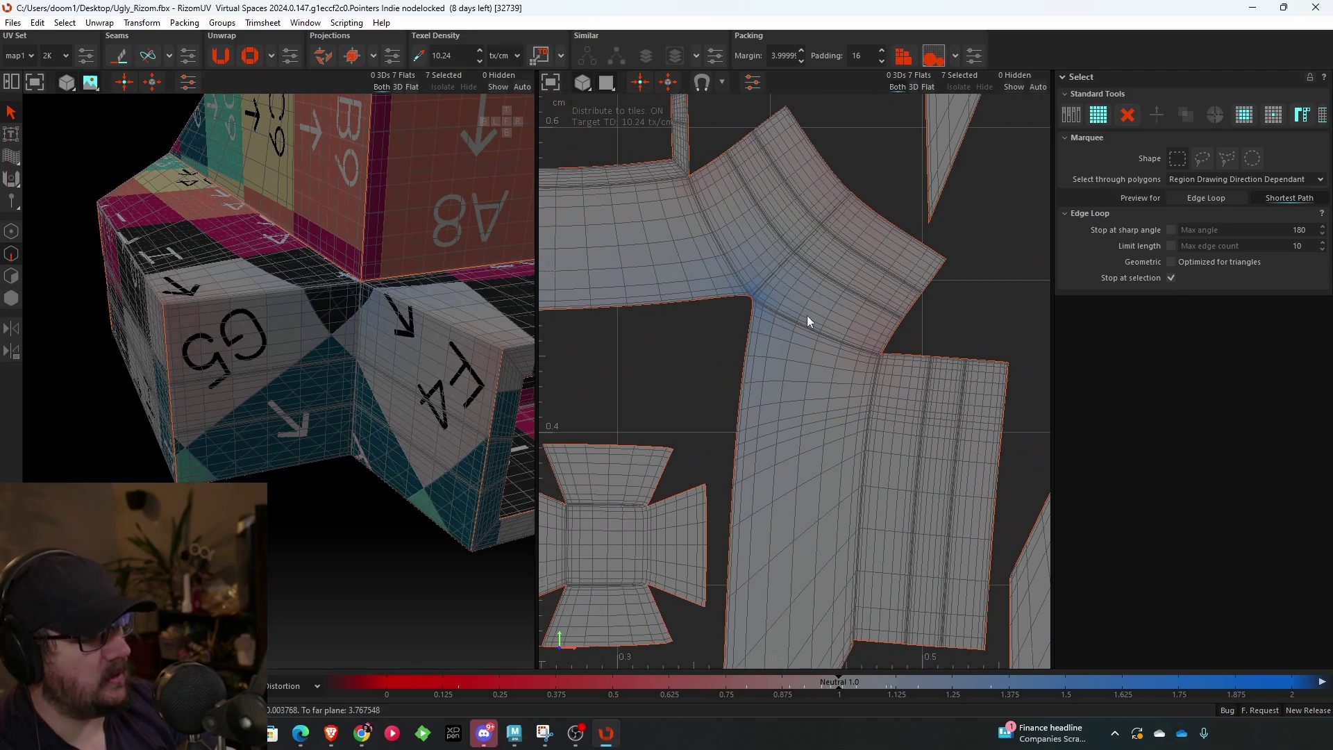
{"action": "scroll", "coordinate": [809, 243], "scroll_direction": "up", "scroll_amount": 6}
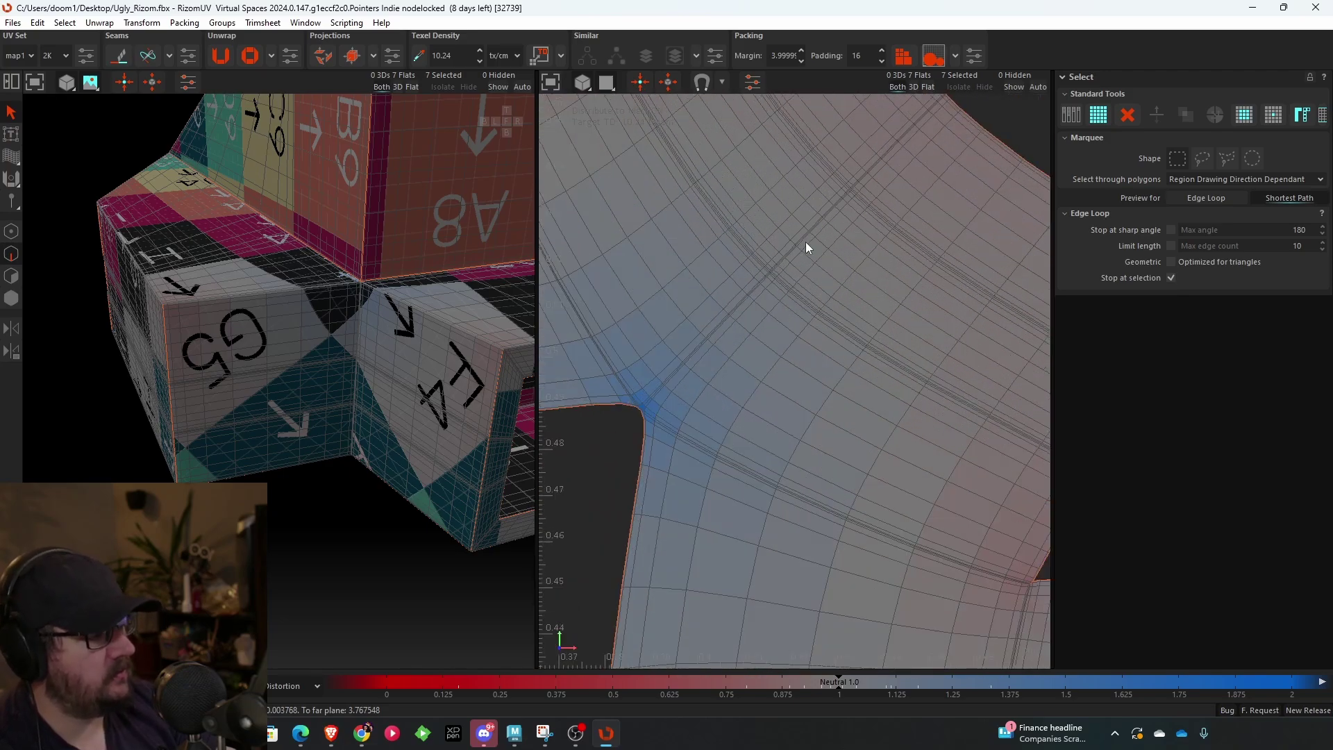
{"action": "scroll", "coordinate": [805, 242], "scroll_direction": "down", "scroll_amount": 6}
{"action": "scroll", "coordinate": [736, 288], "scroll_direction": "up", "scroll_amount": 6}
{"action": "scroll", "coordinate": [817, 302], "scroll_direction": "up", "scroll_amount": 3}
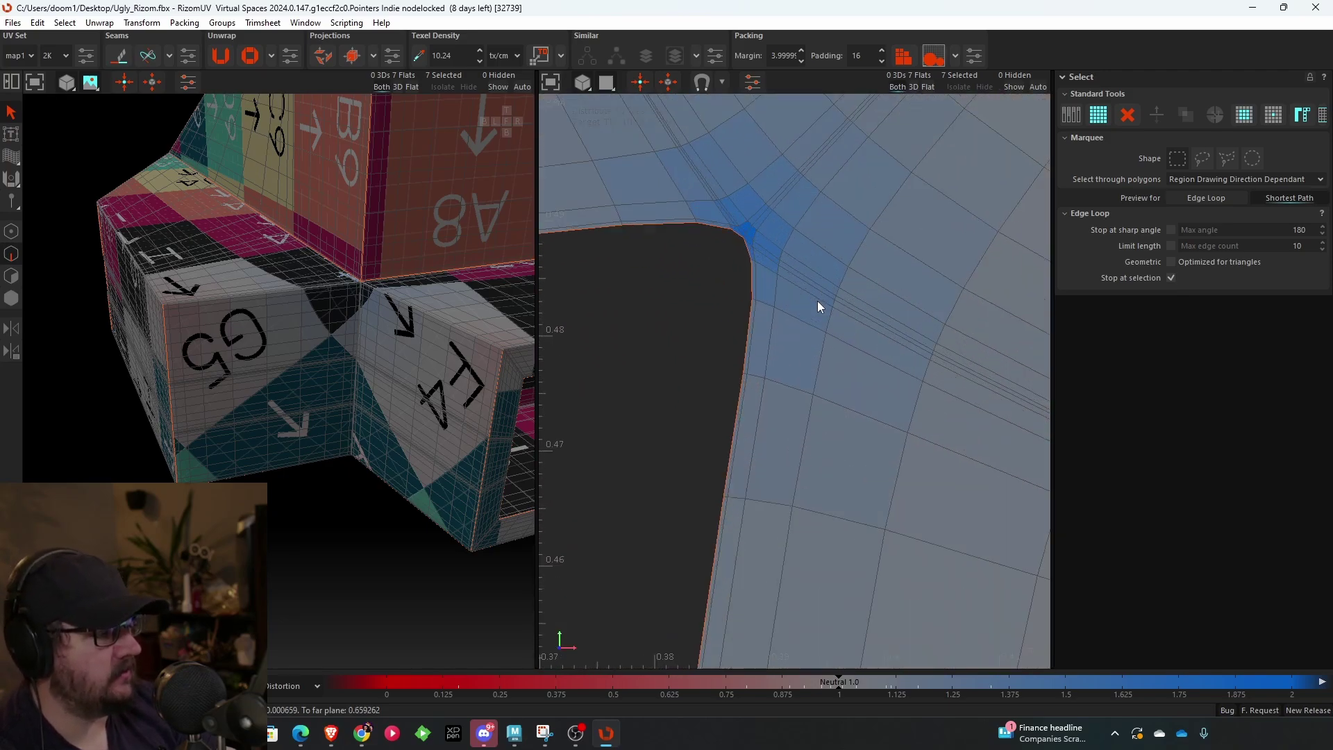
{"action": "middle_click_drag", "start_coordinate": [837, 308], "coordinate": [802, 297], "text": "alt"}
{"action": "scroll", "coordinate": [752, 272], "scroll_direction": "down", "scroll_amount": 3}
{"action": "scroll", "coordinate": [769, 322], "scroll_direction": "down", "scroll_amount": 5}
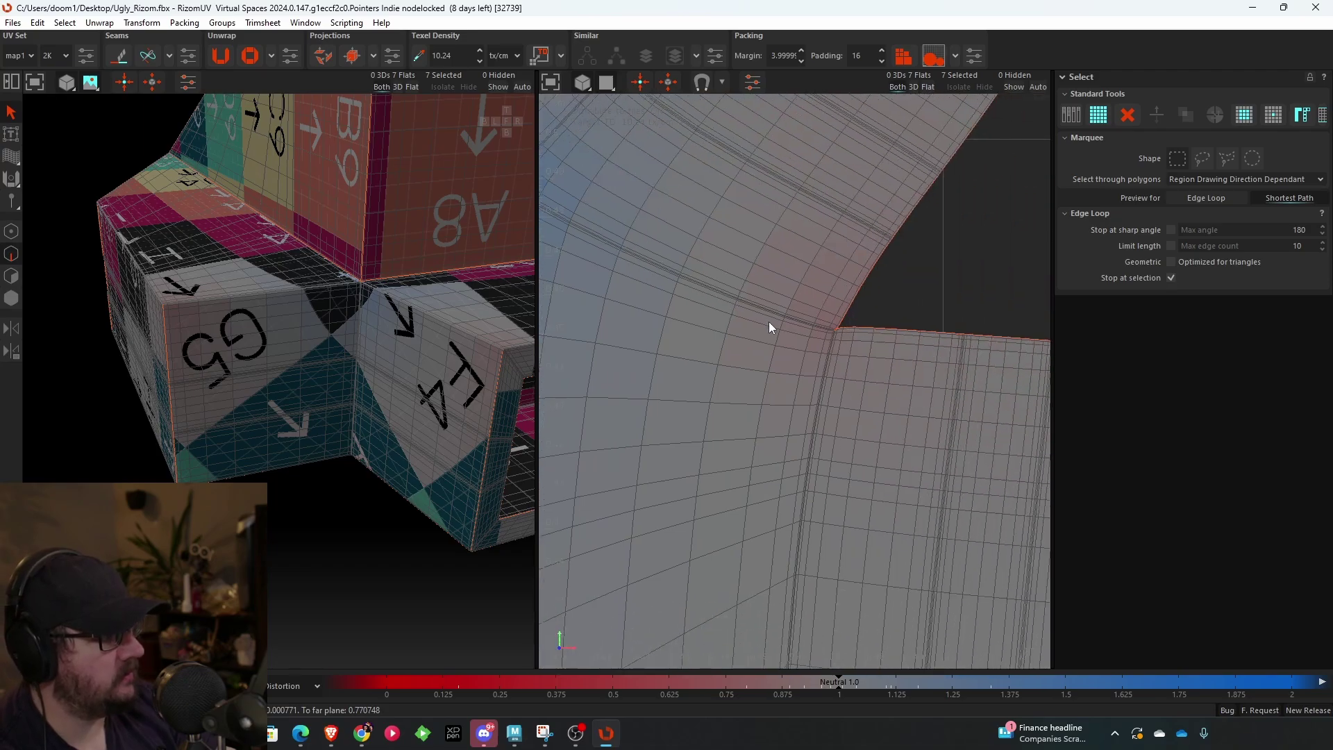
{"action": "scroll", "coordinate": [782, 301], "scroll_direction": "up", "scroll_amount": 5}
{"action": "scroll", "coordinate": [781, 302], "scroll_direction": "down", "scroll_amount": 2}
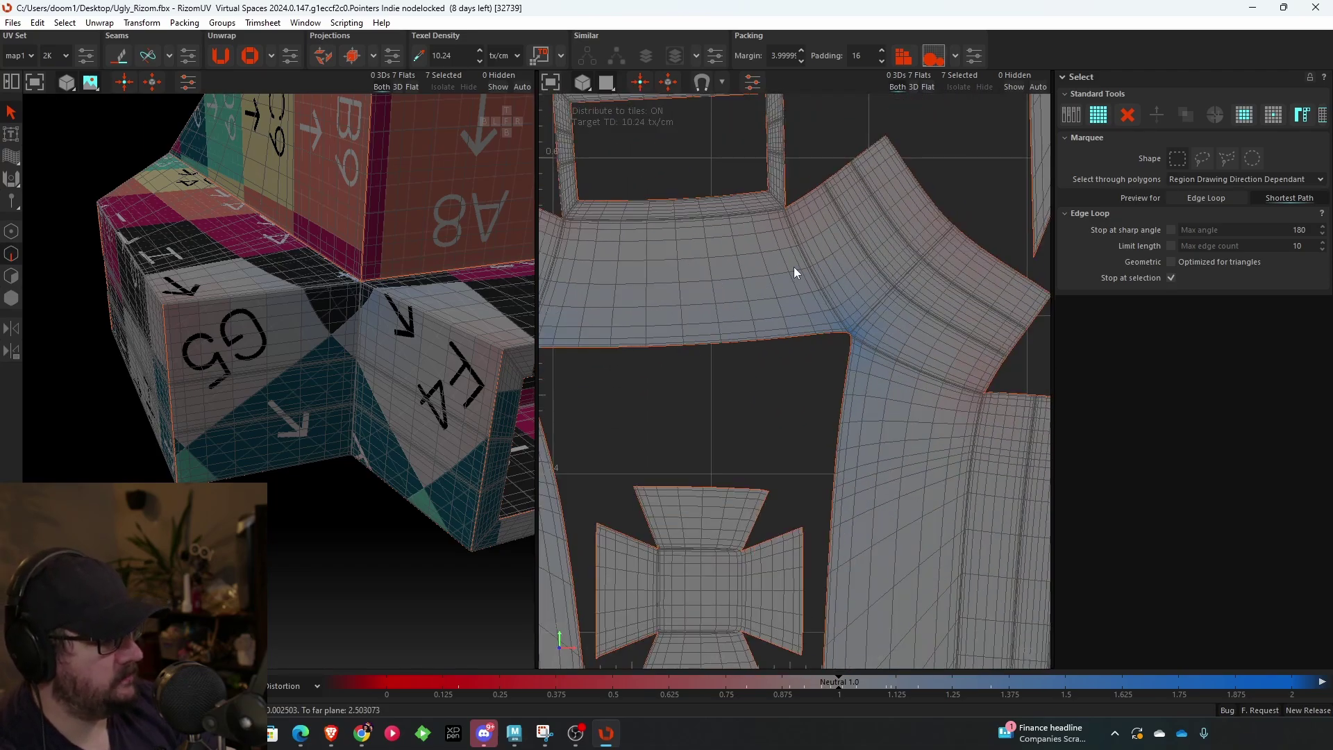
- Select the edge loop bounding the ring's upper-right corner panel, starting from the corner of the small rectangular frame
{"action": "scroll", "coordinate": [793, 267], "scroll_direction": "up", "scroll_amount": 6}
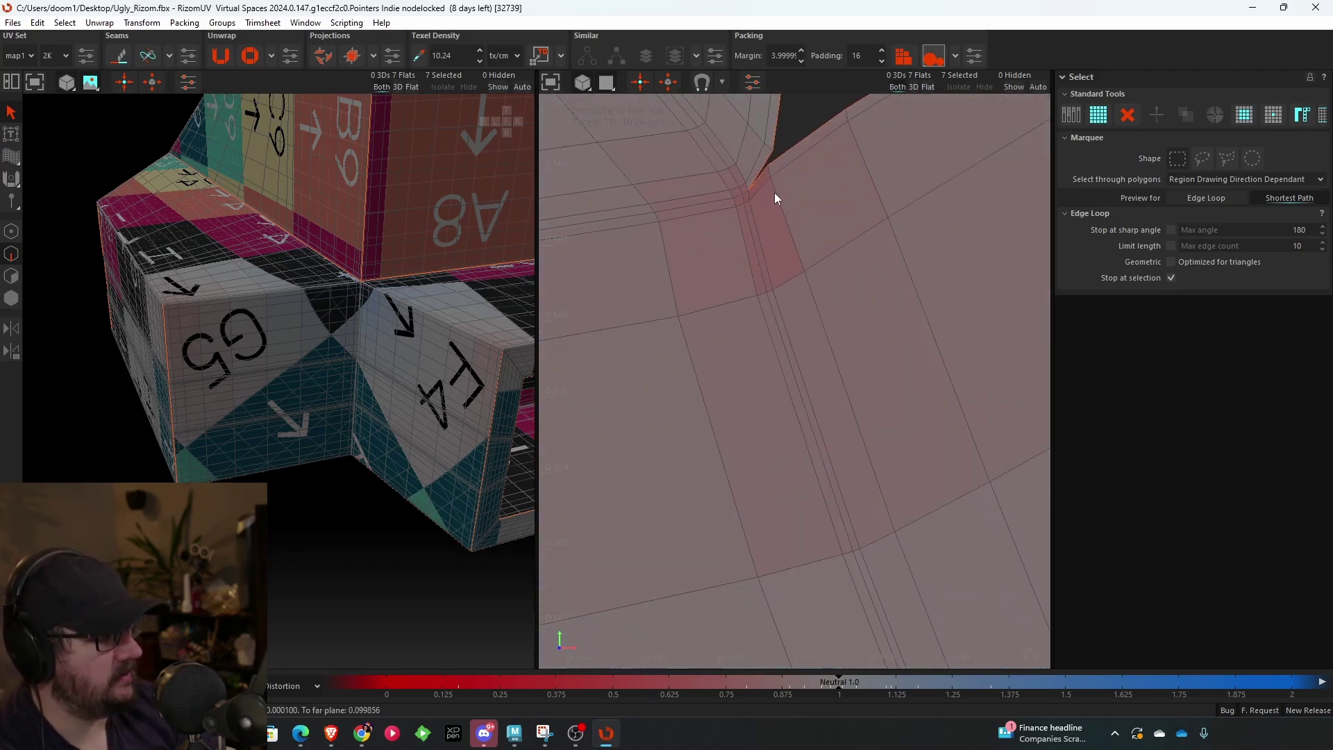
{"action": "left_click", "coordinate": [750, 221]}
{"action": "scroll", "coordinate": [786, 328], "scroll_direction": "down", "scroll_amount": 4}
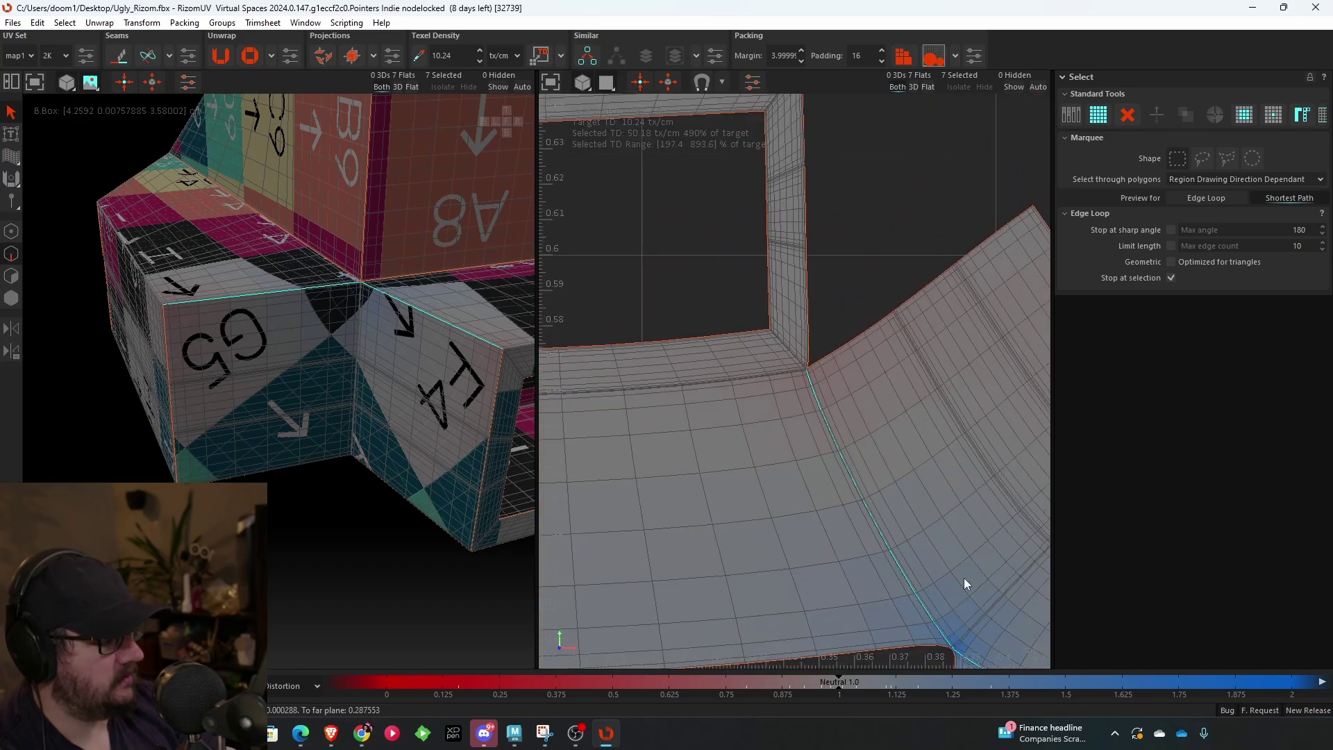
- Add the matching edge loop around the ring's upper-left corner panel to the selection
{"action": "middle_click_drag", "start_coordinate": [963, 577], "coordinate": [611, 158]}
{"action": "middle_click_drag", "start_coordinate": [604, 284], "coordinate": [1111, 393]}
{"action": "middle_click_drag", "start_coordinate": [684, 306], "coordinate": [865, 315]}
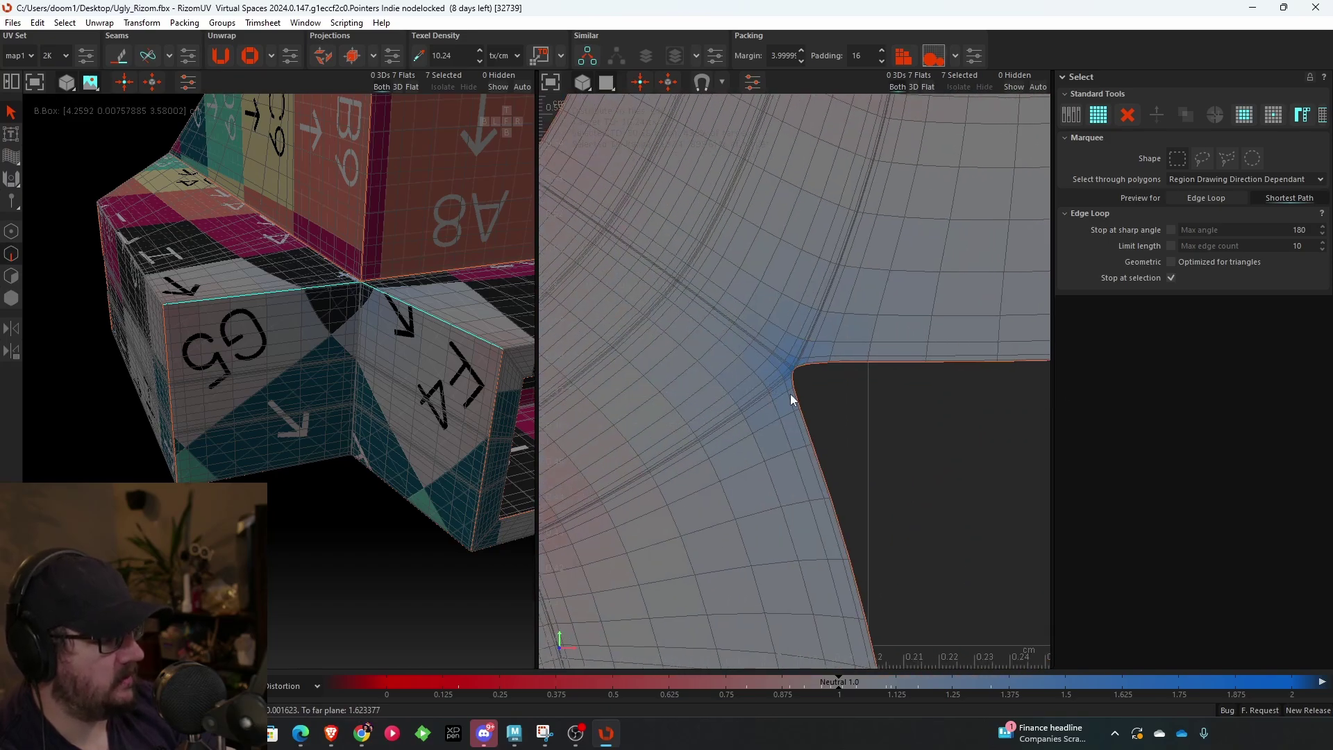
{"action": "middle_click_drag", "start_coordinate": [874, 133], "coordinate": [823, 318]}
{"action": "scroll", "coordinate": [854, 226], "scroll_direction": "up", "scroll_amount": 6}
{"action": "middle_click_drag", "start_coordinate": [845, 151], "coordinate": [834, 199]}
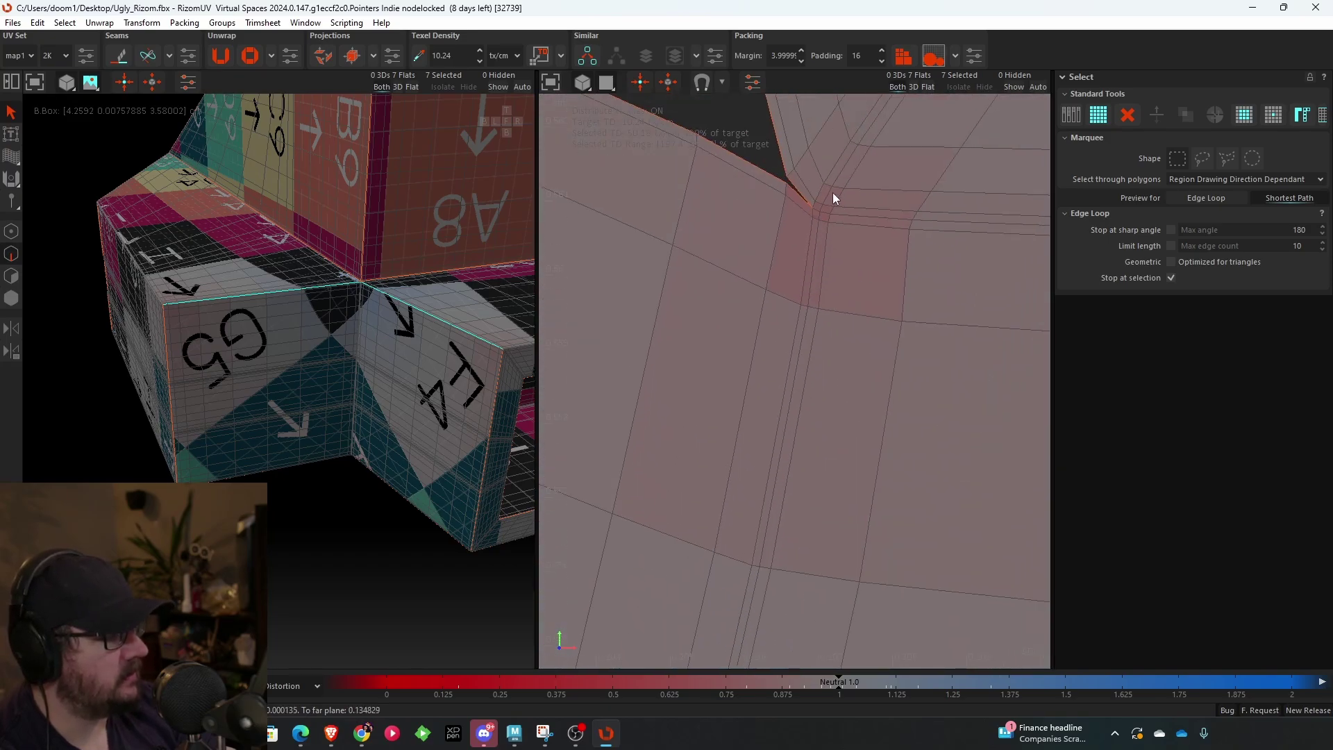
{"action": "double_click", "coordinate": [813, 226], "text": "ctrl"}
- Check that the selected loops reach the notches, then cut both upper corner panels off the ring along them
{"action": "scroll", "coordinate": [799, 305], "scroll_direction": "down", "scroll_amount": 4}
{"action": "middle_click_drag", "start_coordinate": [838, 405], "coordinate": [960, 160]}
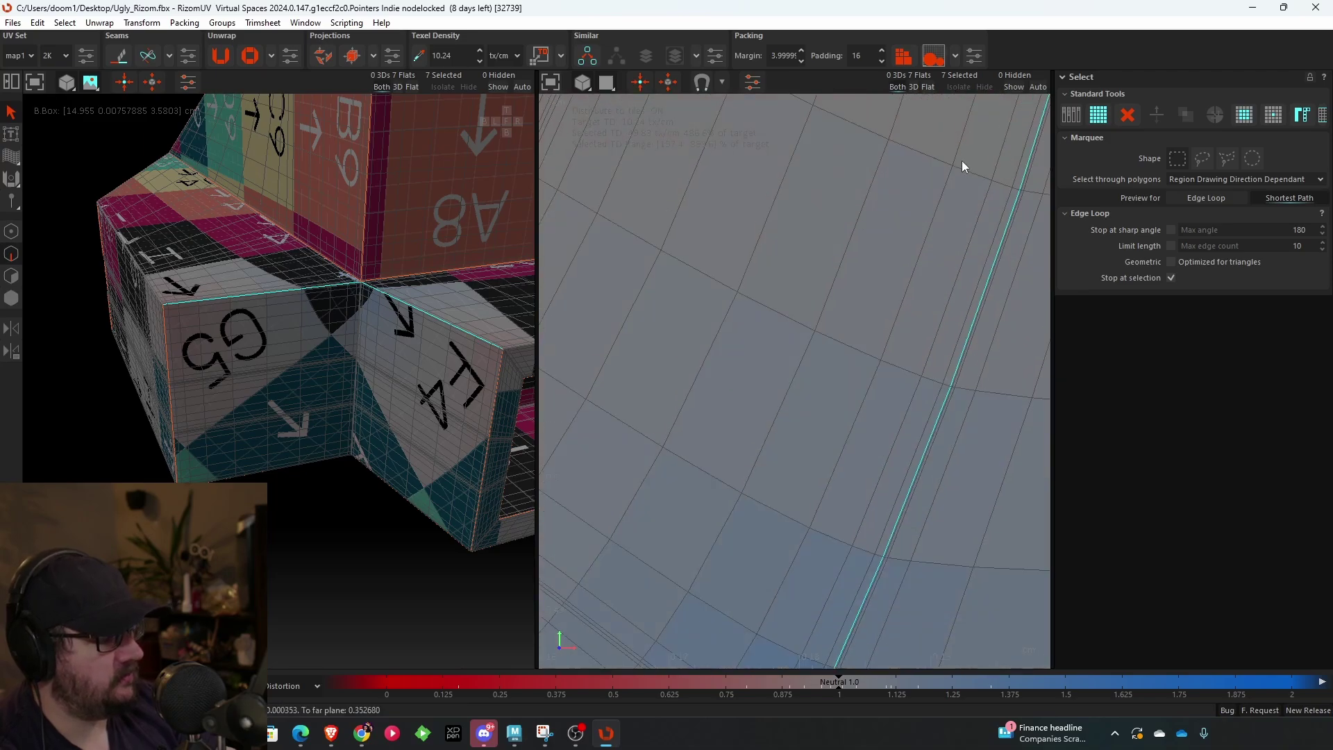
{"action": "middle_click_drag", "start_coordinate": [840, 555], "coordinate": [893, 260]}
{"action": "scroll", "coordinate": [892, 260], "scroll_direction": "down", "scroll_amount": 3}
{"action": "middle_click_drag", "start_coordinate": [625, 388], "coordinate": [848, 269]}
{"action": "scroll", "coordinate": [868, 270], "scroll_direction": "up", "scroll_amount": 3}
{"action": "middle_click_drag", "start_coordinate": [1021, 253], "coordinate": [787, 339]}
{"action": "scroll", "coordinate": [787, 339], "scroll_direction": "up", "scroll_amount": 3}
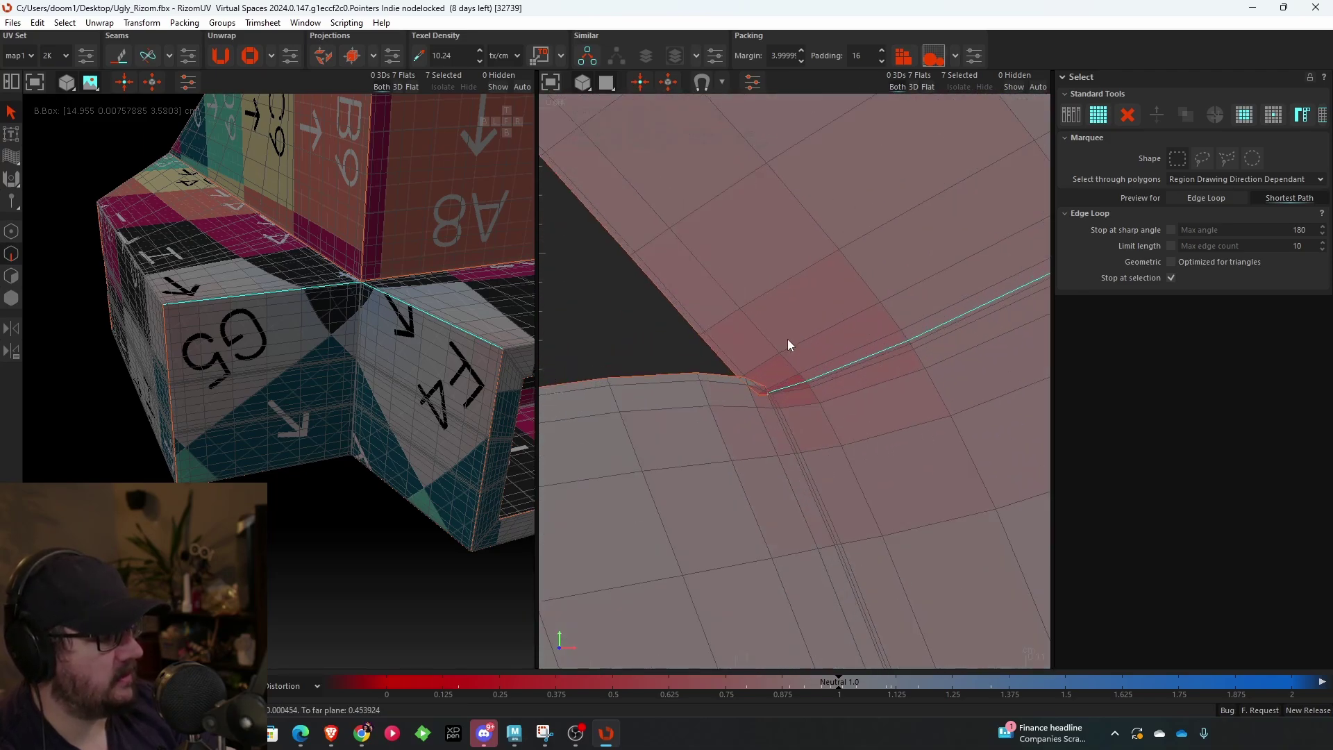
{"action": "scroll", "coordinate": [744, 435], "scroll_direction": "down", "scroll_amount": 6}
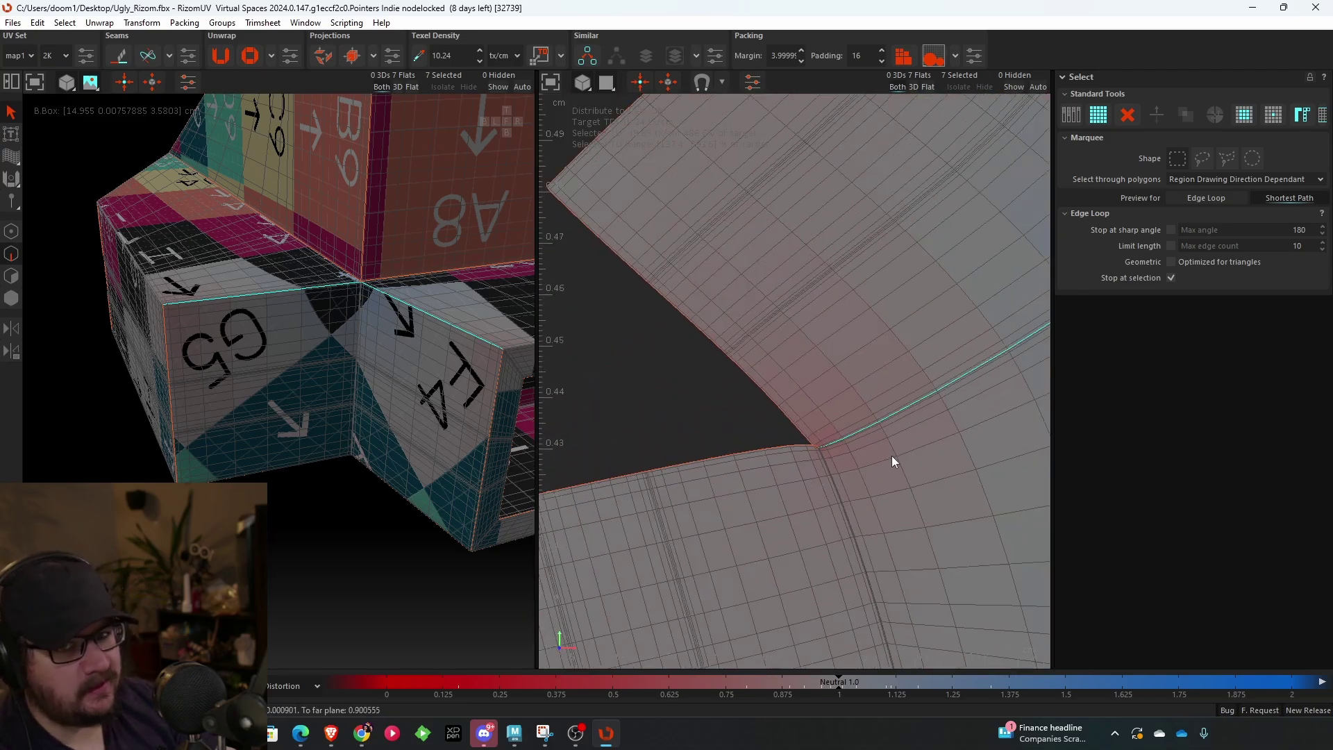
{"action": "middle_click_drag", "start_coordinate": [922, 377], "coordinate": [691, 373]}
{"action": "middle_click_drag", "start_coordinate": [856, 365], "coordinate": [797, 299]}
{"action": "key", "text": "c"}
{"action": "scroll", "coordinate": [793, 347], "scroll_direction": "down", "scroll_amount": 4}
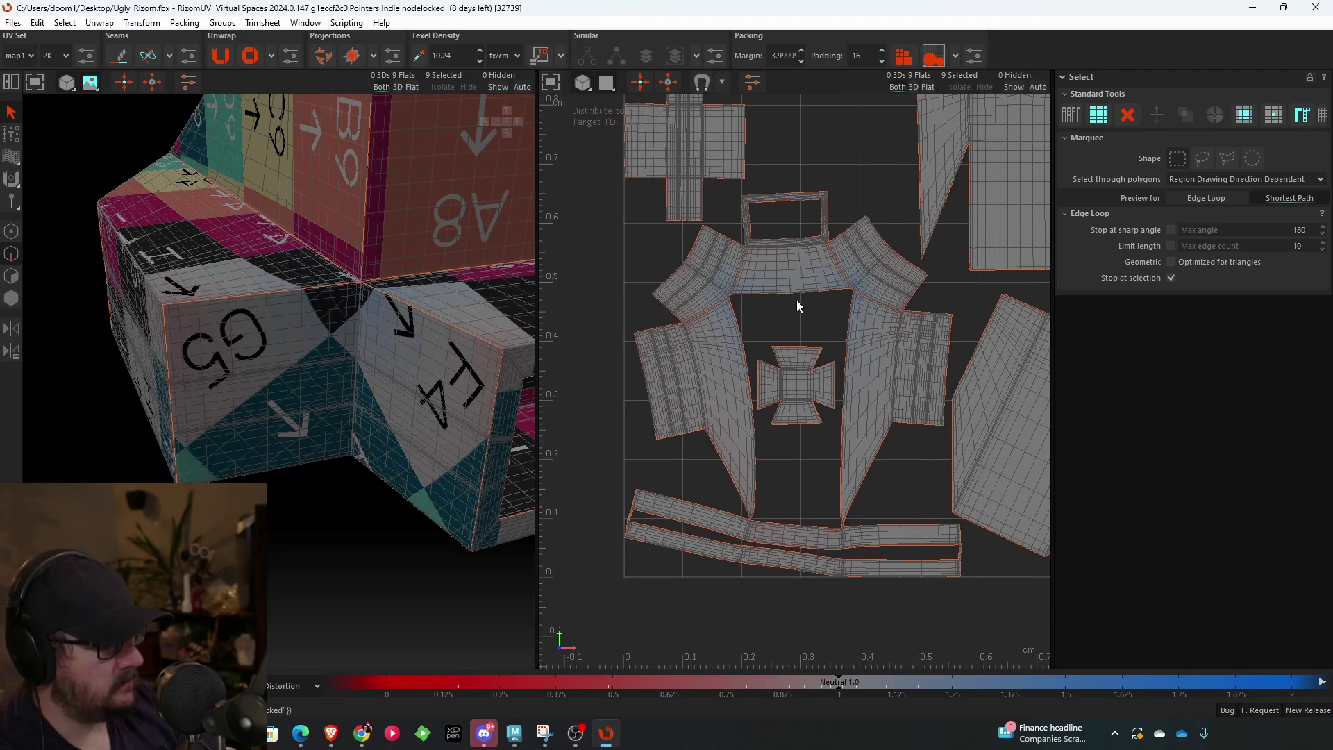
- Select the remaining ring island in island mode and unfold it without the two corner panels
{"action": "left_click", "coordinate": [11, 300]}
{"action": "left_click", "coordinate": [758, 276]}
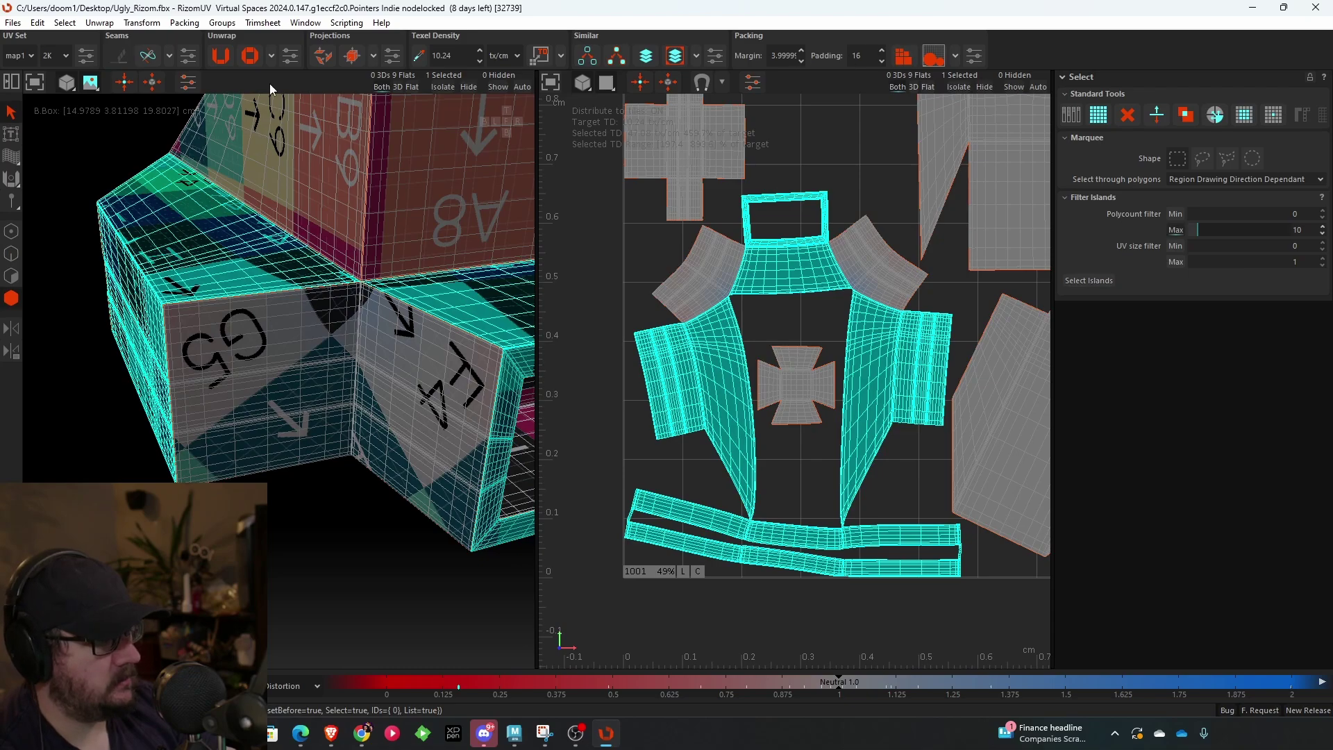
{"action": "left_click", "coordinate": [212, 60]}
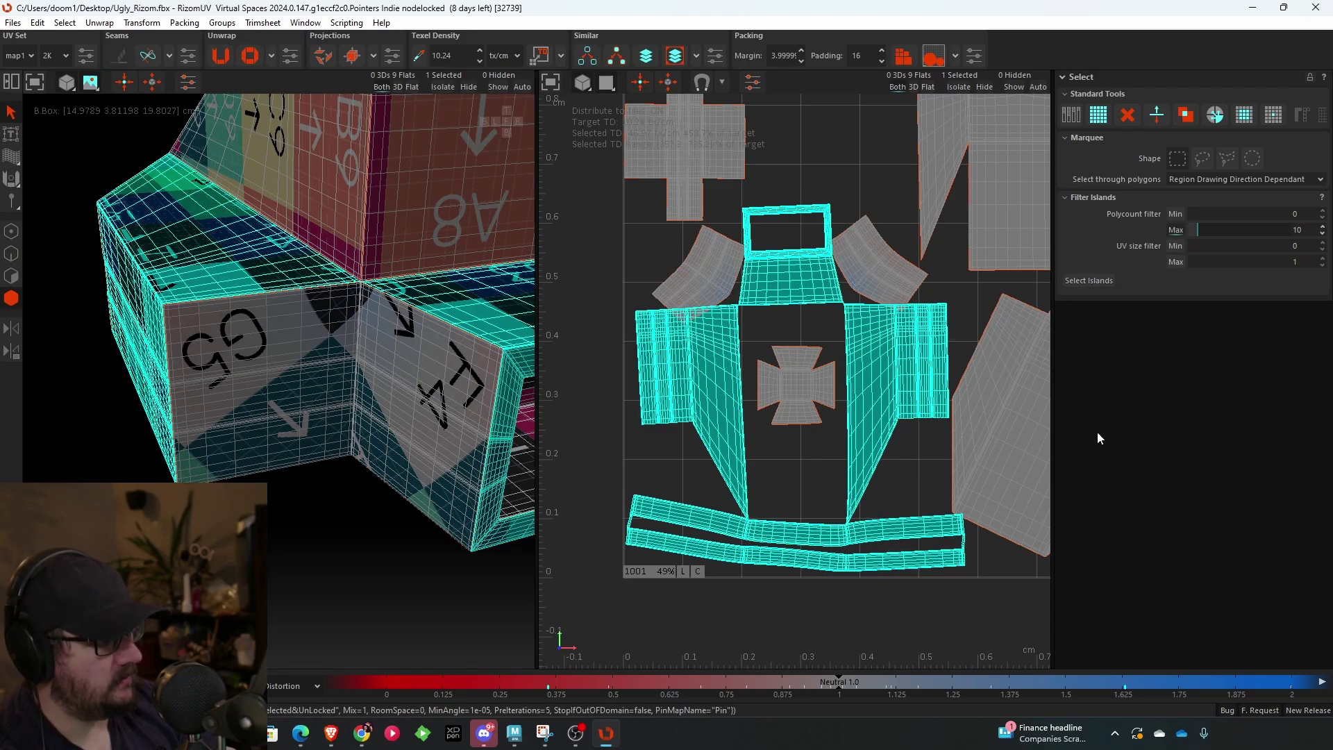
- Select the end border edge of the detached right corner panel that adjoins the small rectangular frame's side
{"action": "scroll", "coordinate": [816, 300], "scroll_direction": "up", "scroll_amount": 10}
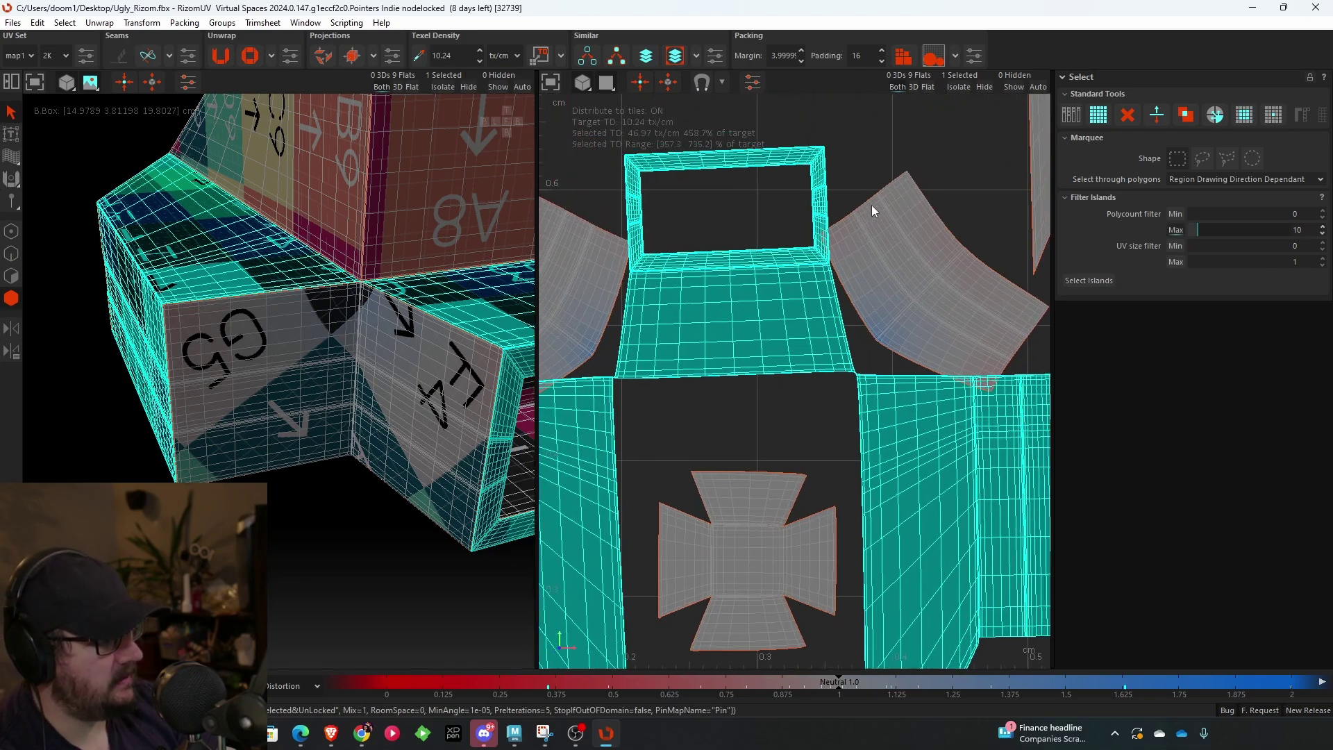
{"action": "left_click", "coordinate": [850, 273]}
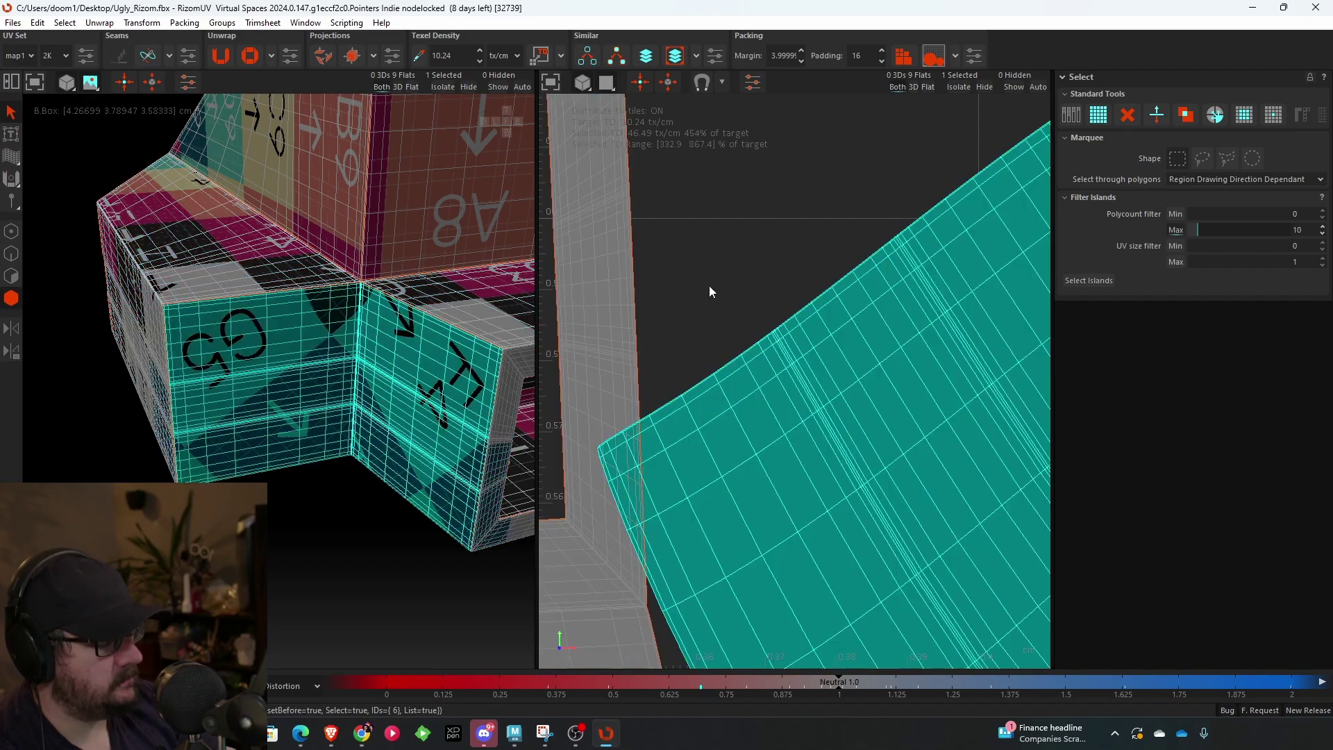
{"action": "left_click", "coordinate": [9, 251]}
{"action": "scroll", "coordinate": [763, 304], "scroll_direction": "up", "scroll_amount": 3}
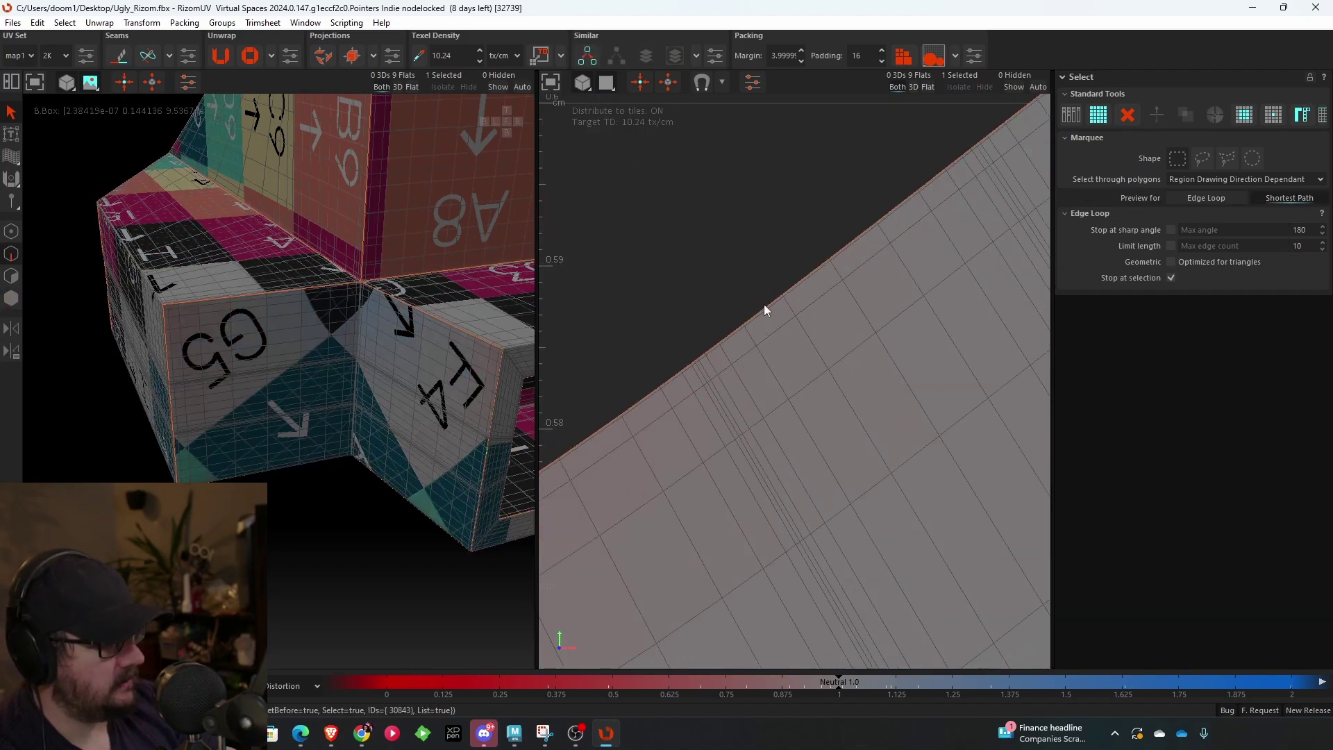
{"action": "left_click", "coordinate": [764, 304]}
{"action": "scroll", "coordinate": [764, 333], "scroll_direction": "down", "scroll_amount": 4}
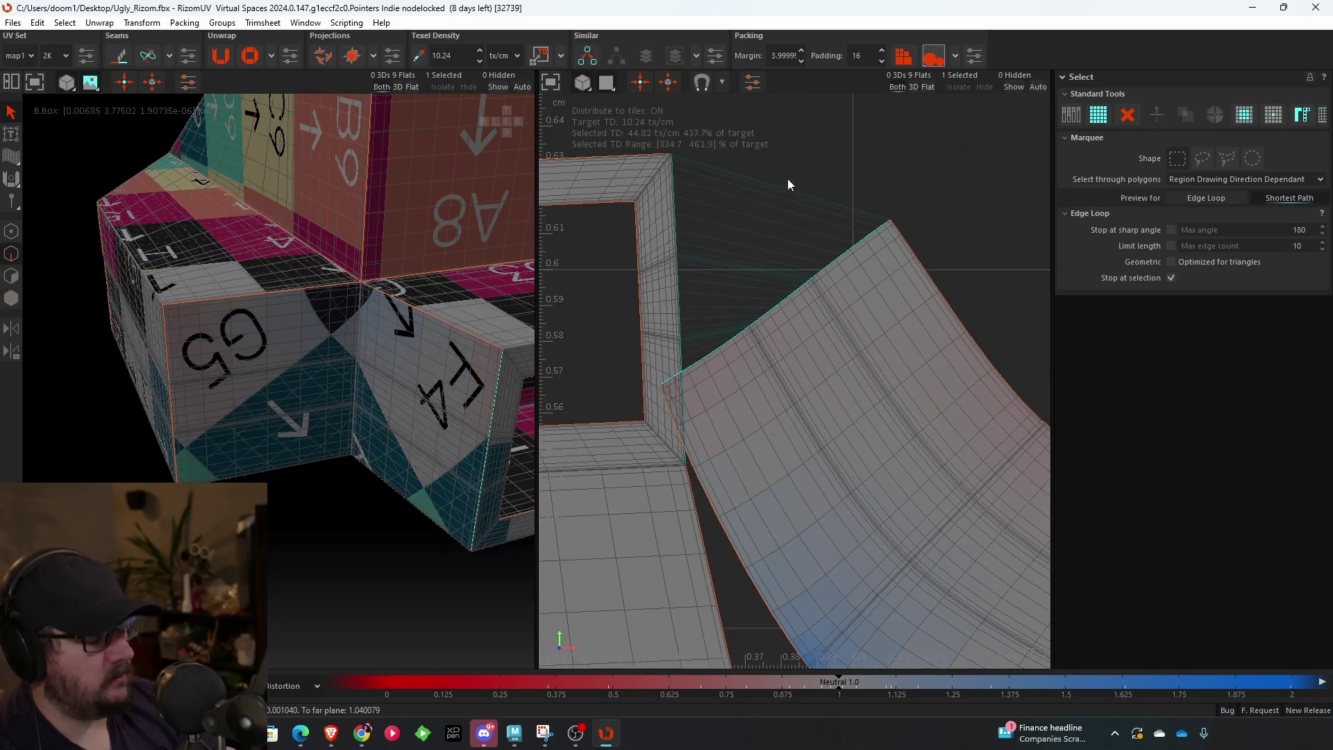
- Add the left corner panel's matching end border to the selection and weld both panels to the rectangular frame's sides
{"action": "middle_click_drag", "start_coordinate": [673, 355], "coordinate": [1047, 327], "text": "alt"}
{"action": "middle_click_drag", "start_coordinate": [798, 327], "coordinate": [952, 302], "text": "alt"}
{"action": "scroll", "coordinate": [740, 300], "scroll_direction": "up", "scroll_amount": 2}
{"action": "left_click", "coordinate": [740, 300]}
{"action": "double_click", "coordinate": [739, 300]}
{"action": "scroll", "coordinate": [836, 371], "scroll_direction": "down", "scroll_amount": 6}
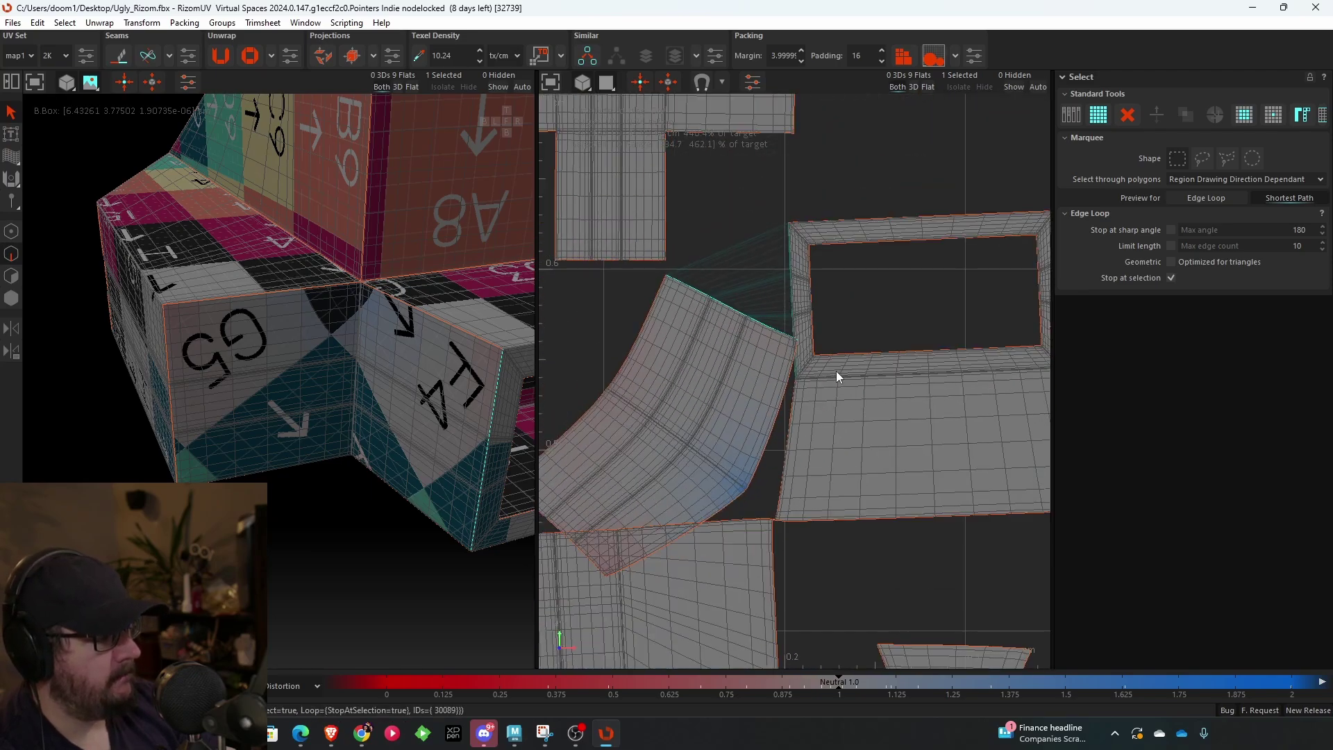
{"action": "left_click", "coordinate": [148, 55]}
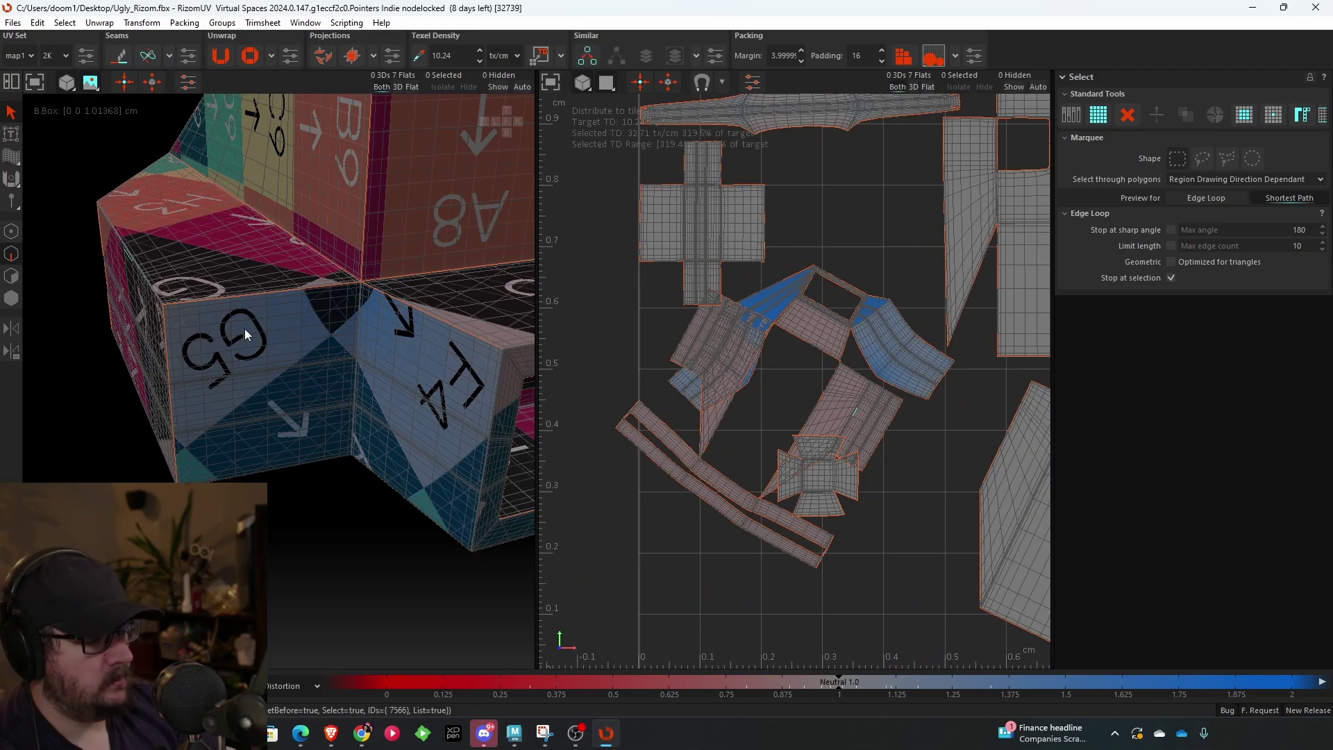
- Select the welded ring island in island mode and unfold it with the reattached corner panels
{"action": "left_click", "coordinate": [12, 298]}
{"action": "left_click", "coordinate": [724, 328]}
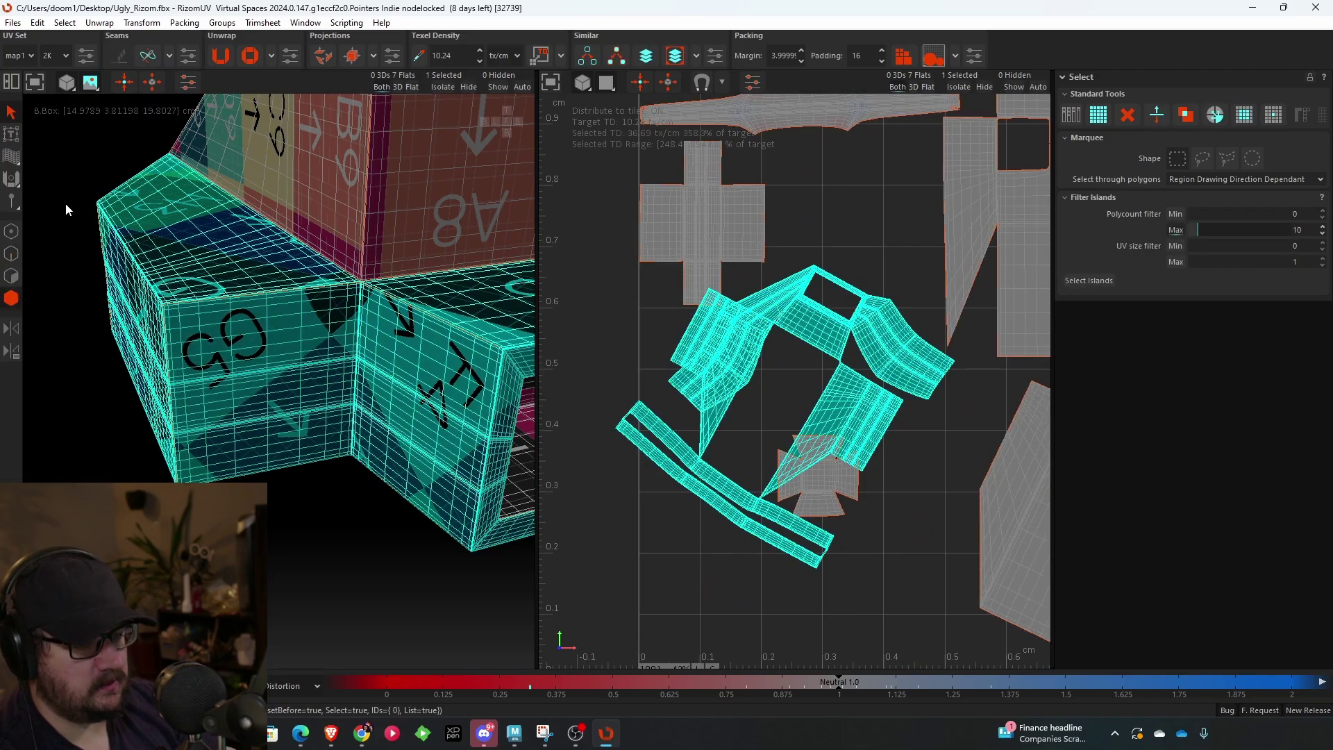
{"action": "left_click", "coordinate": [220, 56]}
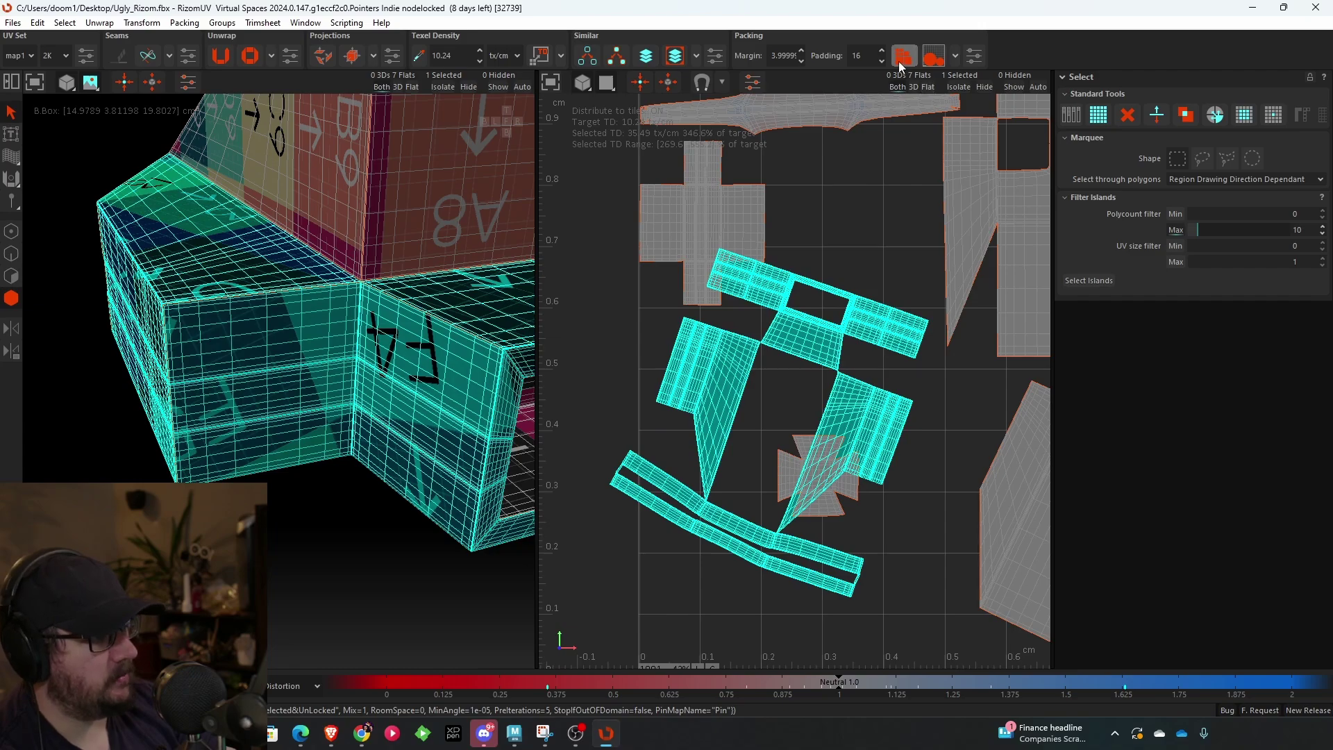
- Select all the islands, pack them together and clear the selection
{"action": "left_click", "coordinate": [900, 59]}
{"action": "scroll", "coordinate": [860, 355], "scroll_direction": "down", "scroll_amount": 5}
{"action": "left_click_drag", "start_coordinate": [935, 531], "coordinate": [587, 189]}
{"action": "left_click", "coordinate": [908, 52]}
{"action": "left_click", "coordinate": [918, 394]}
- Examine the packed layout and the corners of the long flared strip island for distortion in both views
{"action": "scroll", "coordinate": [847, 427], "scroll_direction": "up", "scroll_amount": 5}
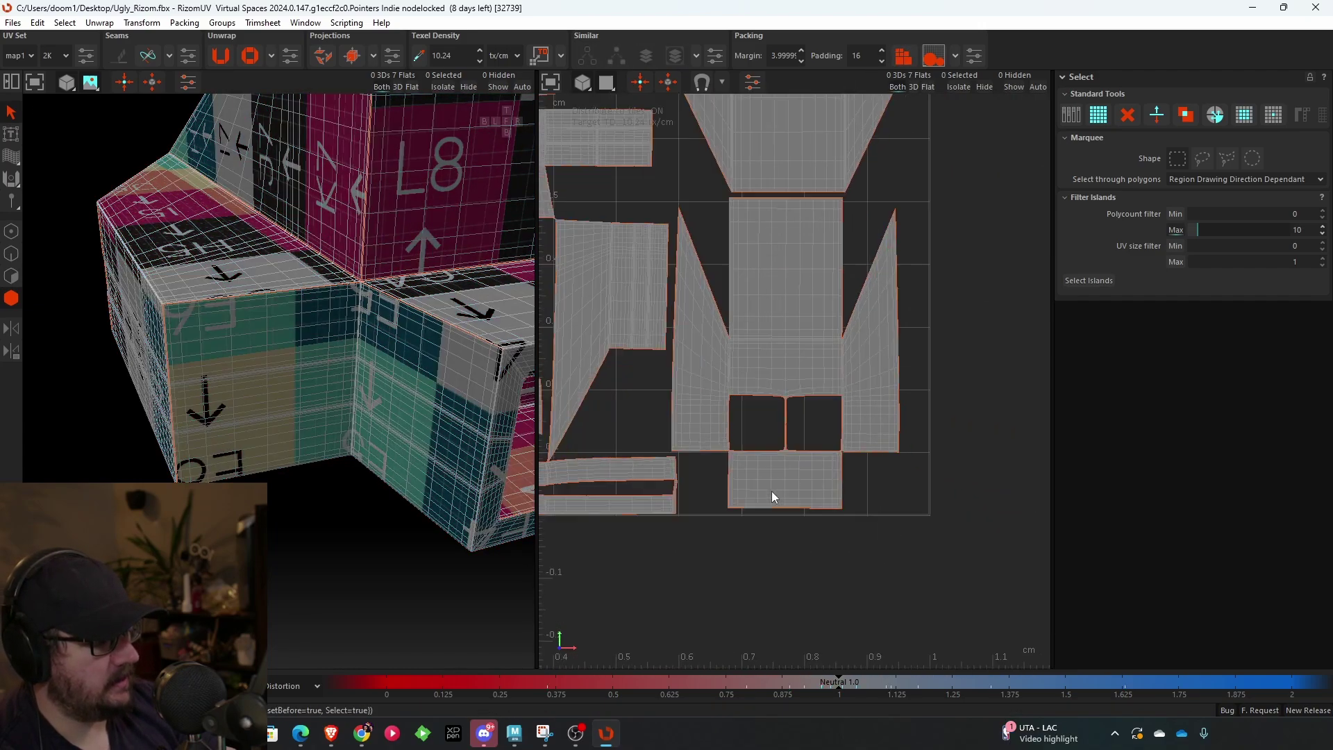
{"action": "middle_click_drag", "start_coordinate": [620, 578], "coordinate": [903, 483]}
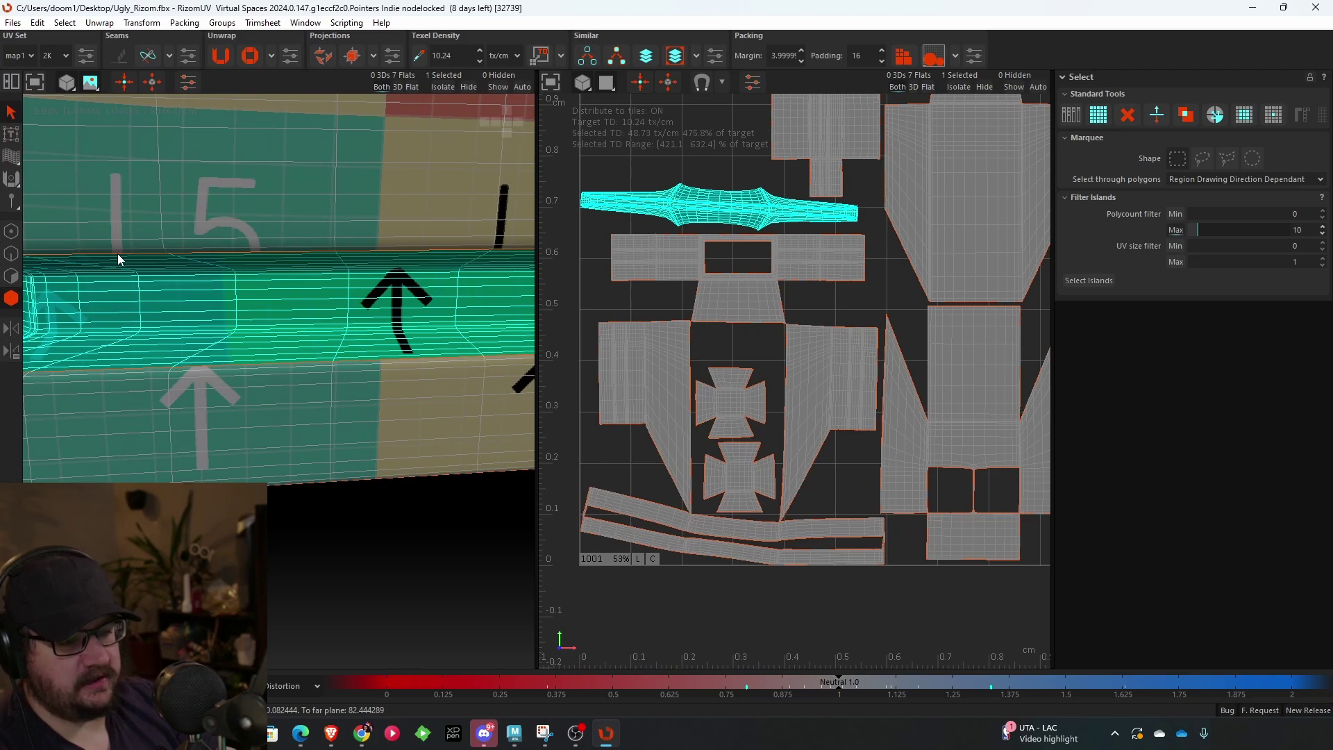
{"action": "middle_click_drag", "start_coordinate": [118, 259], "coordinate": [245, 395]}
{"action": "scroll", "coordinate": [243, 395], "scroll_direction": "up", "scroll_amount": 2}
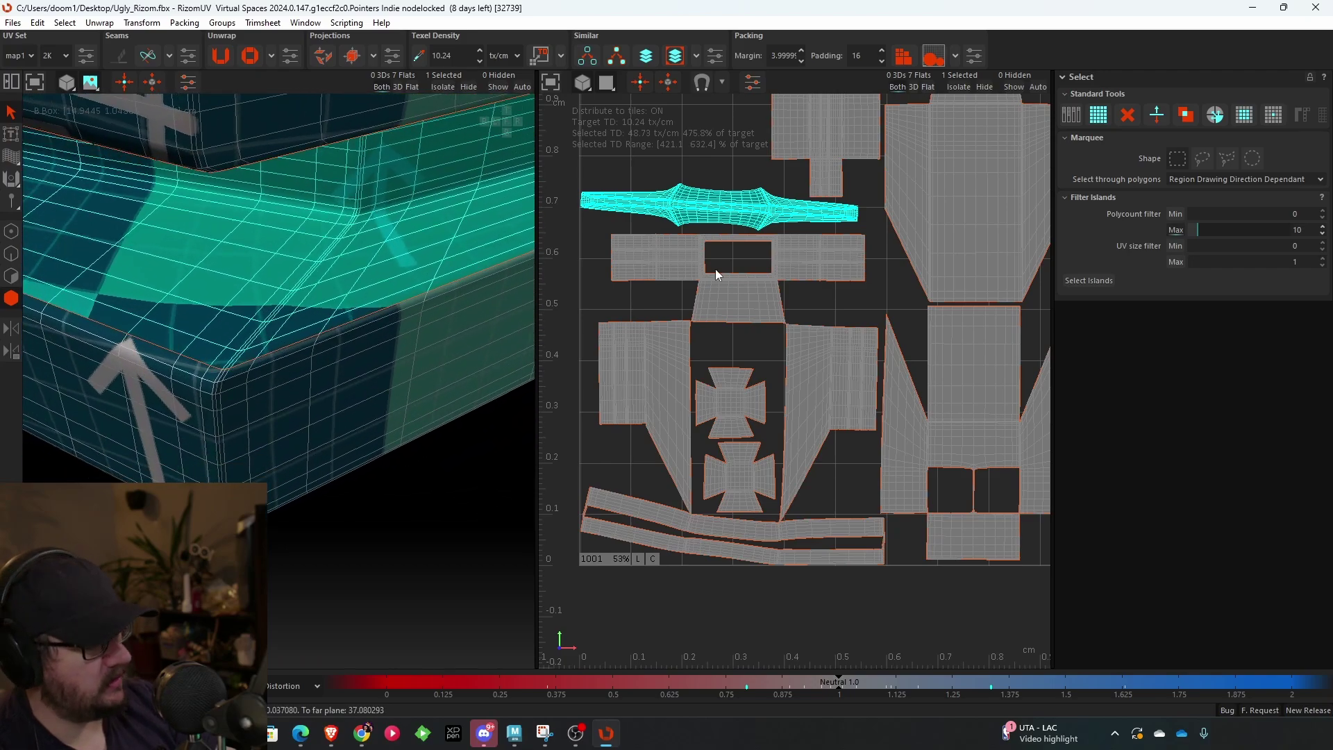
{"action": "scroll", "coordinate": [261, 357], "scroll_direction": "up", "scroll_amount": 2}
{"action": "scroll", "coordinate": [104, 333], "scroll_direction": "up", "scroll_amount": 2}
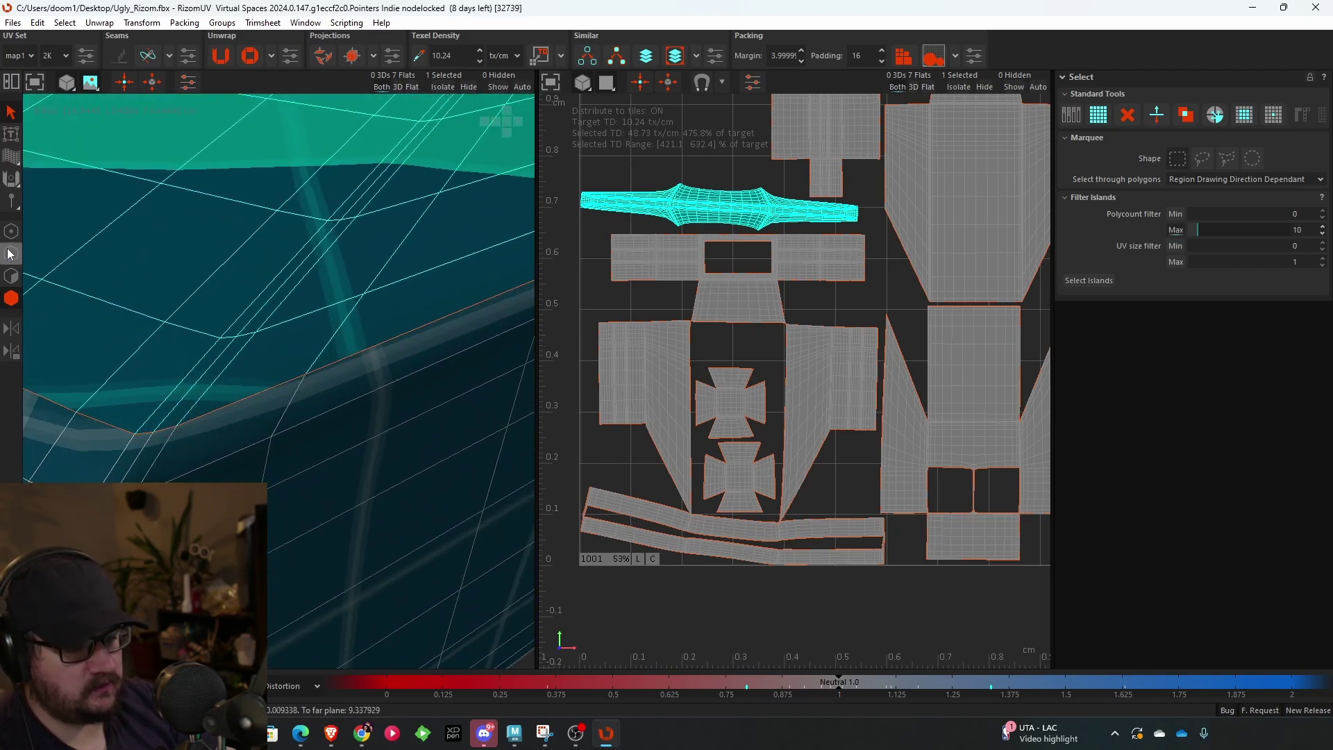
{"action": "left_click", "coordinate": [10, 254]}
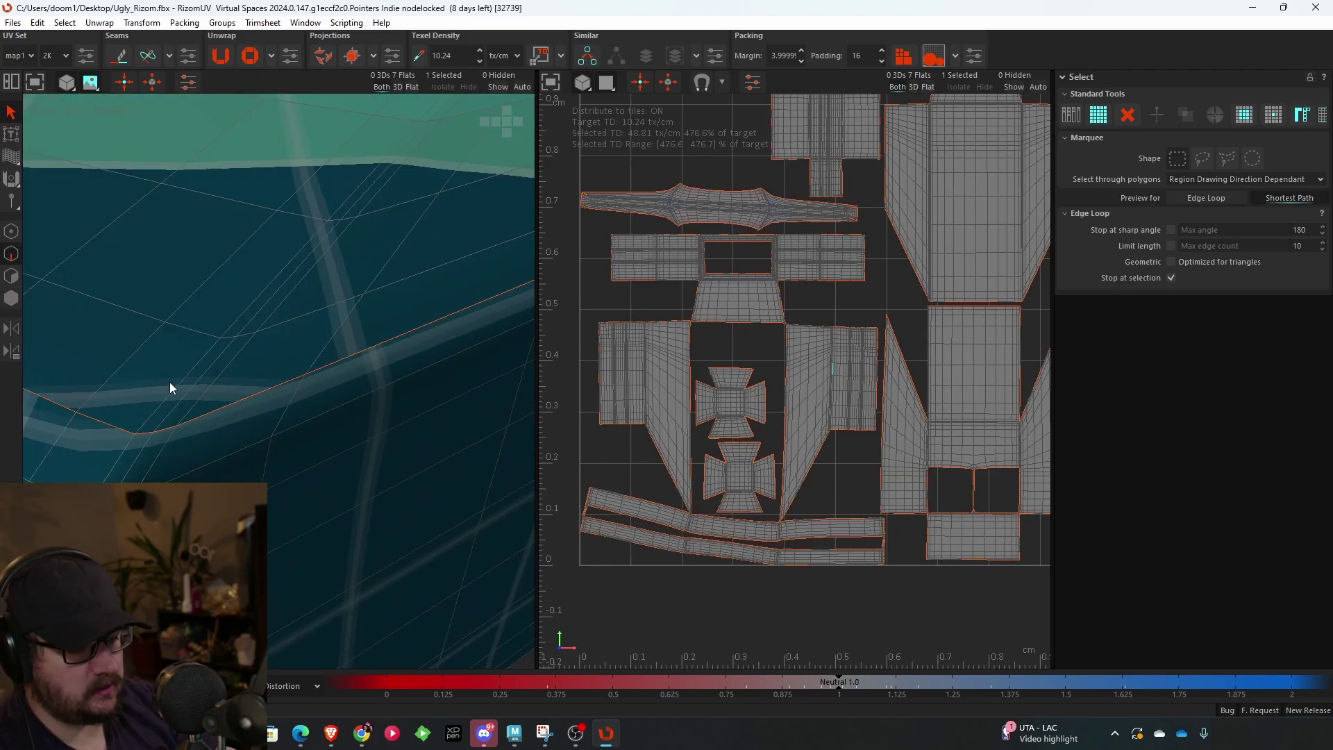
{"action": "scroll", "coordinate": [194, 407], "scroll_direction": "up", "scroll_amount": 2}
{"action": "left_click", "coordinate": [293, 265]}
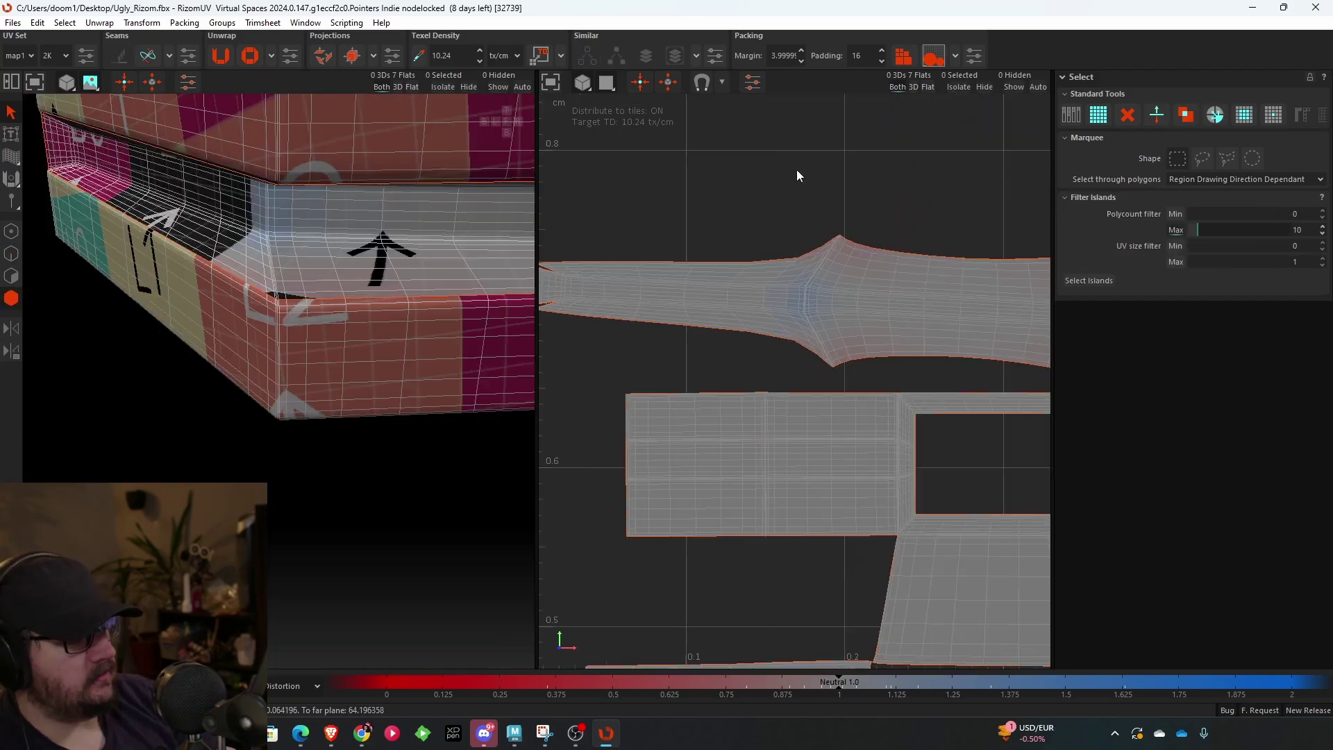
{"action": "scroll", "coordinate": [774, 242], "scroll_direction": "up", "scroll_amount": 1}
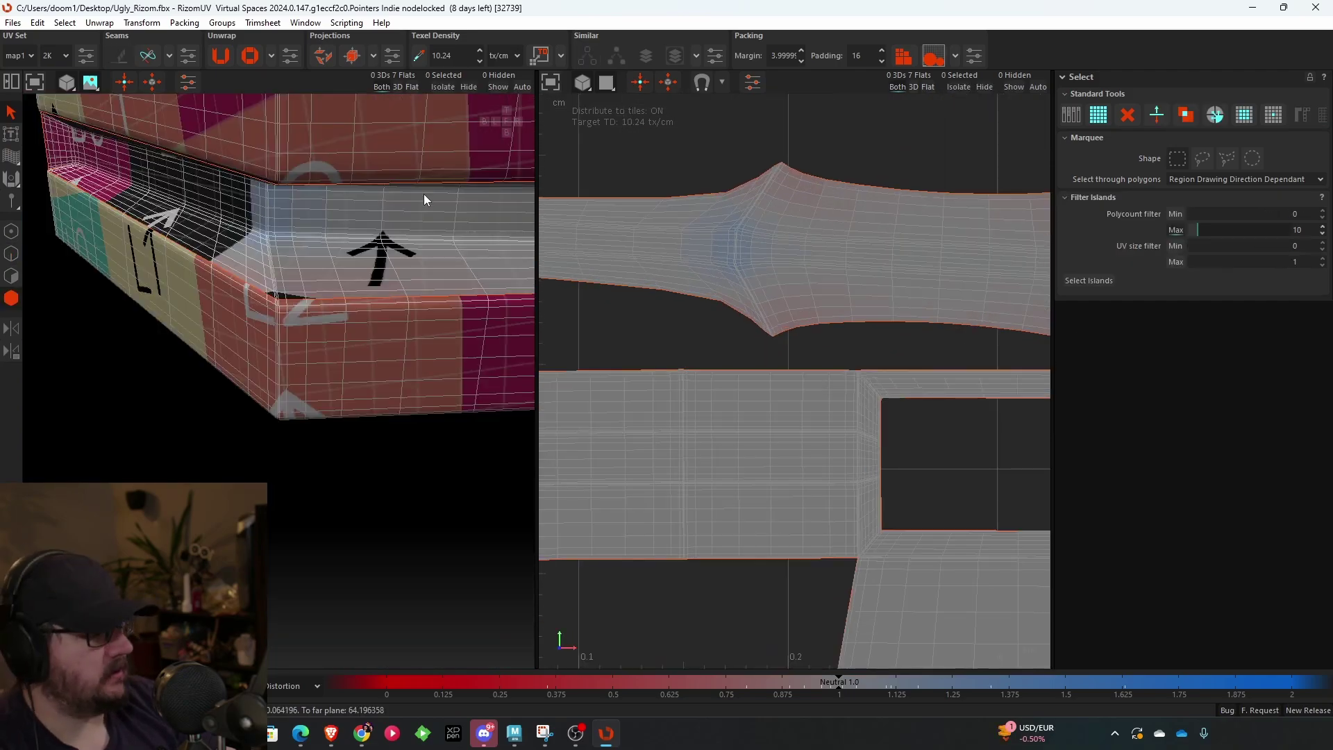
- Select the edge loop running across the flared strip at the first corner of the recessed ledge
{"action": "middle_click_drag", "start_coordinate": [425, 199], "coordinate": [172, 300]}
{"action": "key", "text": "ctrl+a"}
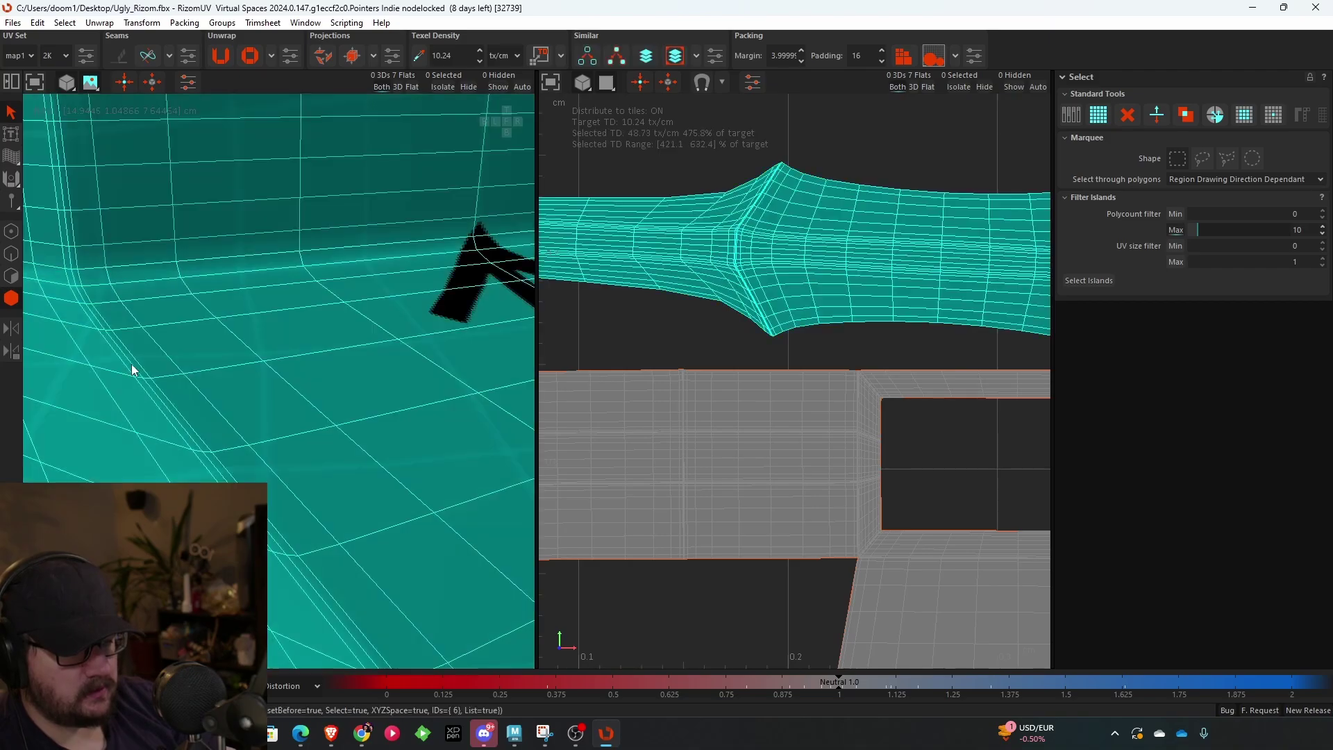
{"action": "left_click", "coordinate": [11, 254]}
{"action": "left_click", "coordinate": [128, 323]}
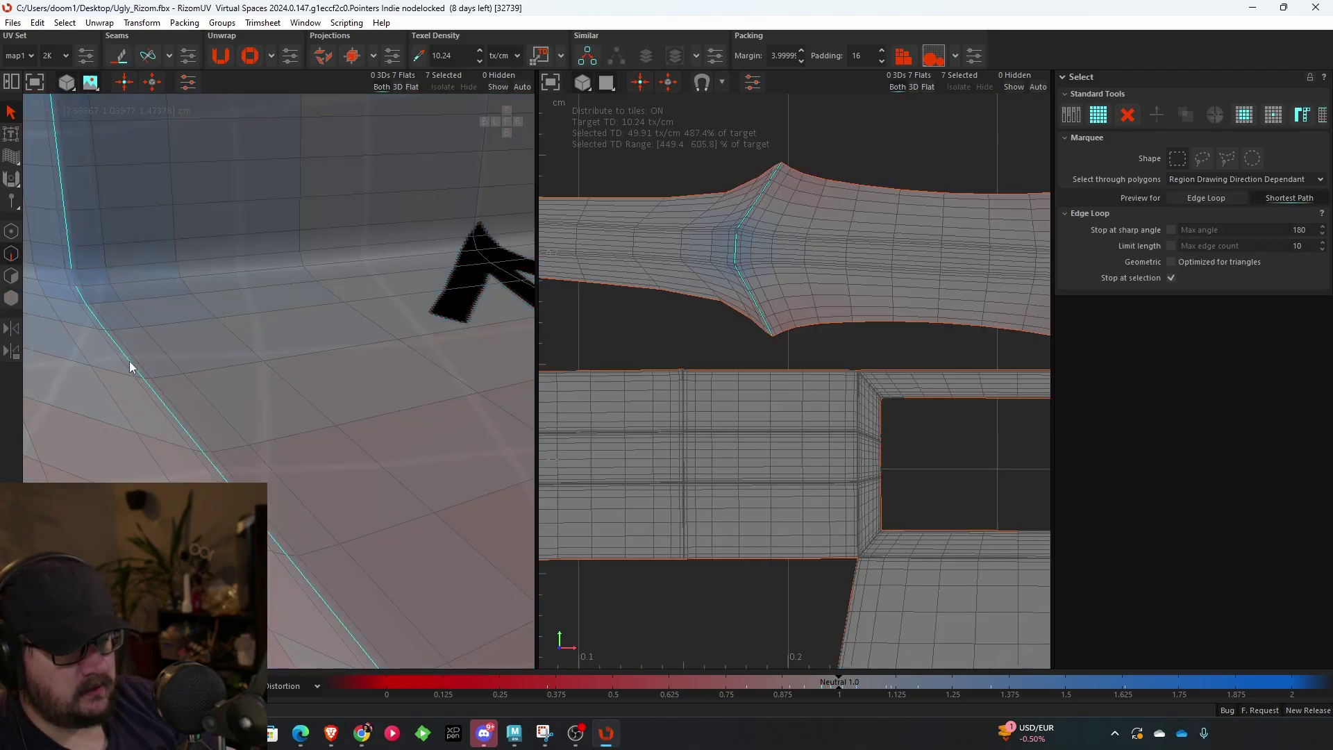
{"action": "scroll", "coordinate": [165, 382], "scroll_direction": "down", "scroll_amount": 3}
{"action": "scroll", "coordinate": [111, 340], "scroll_direction": "up", "scroll_amount": 3}
{"action": "left_click", "coordinate": [109, 349]}
{"action": "scroll", "coordinate": [131, 358], "scroll_direction": "down", "scroll_amount": 2}
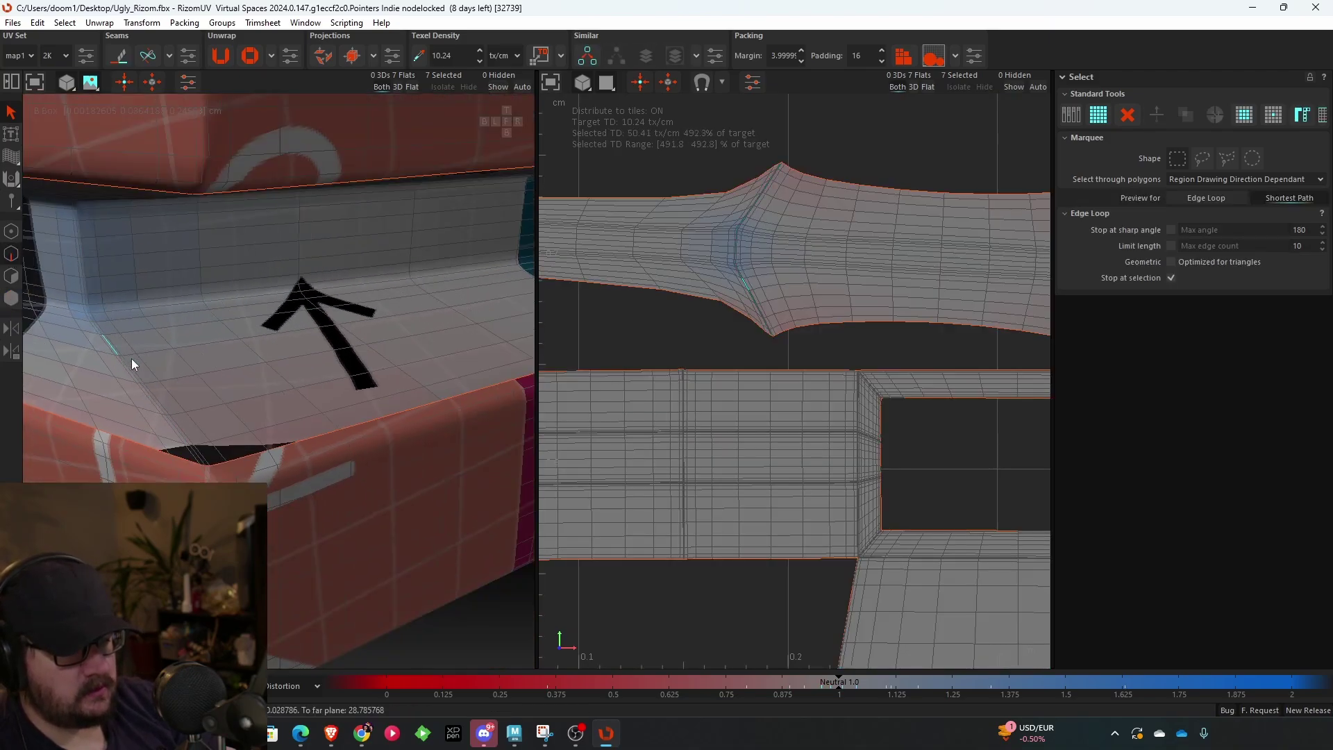
{"action": "double_click", "coordinate": [112, 348]}
- Add the matching edge loop at the ledge's other corner to the selection and cut the flared strip along both loops
{"action": "scroll", "coordinate": [111, 348], "scroll_direction": "down", "scroll_amount": 4}
{"action": "left_click_drag", "start_coordinate": [299, 379], "coordinate": [200, 385], "text": "alt"}
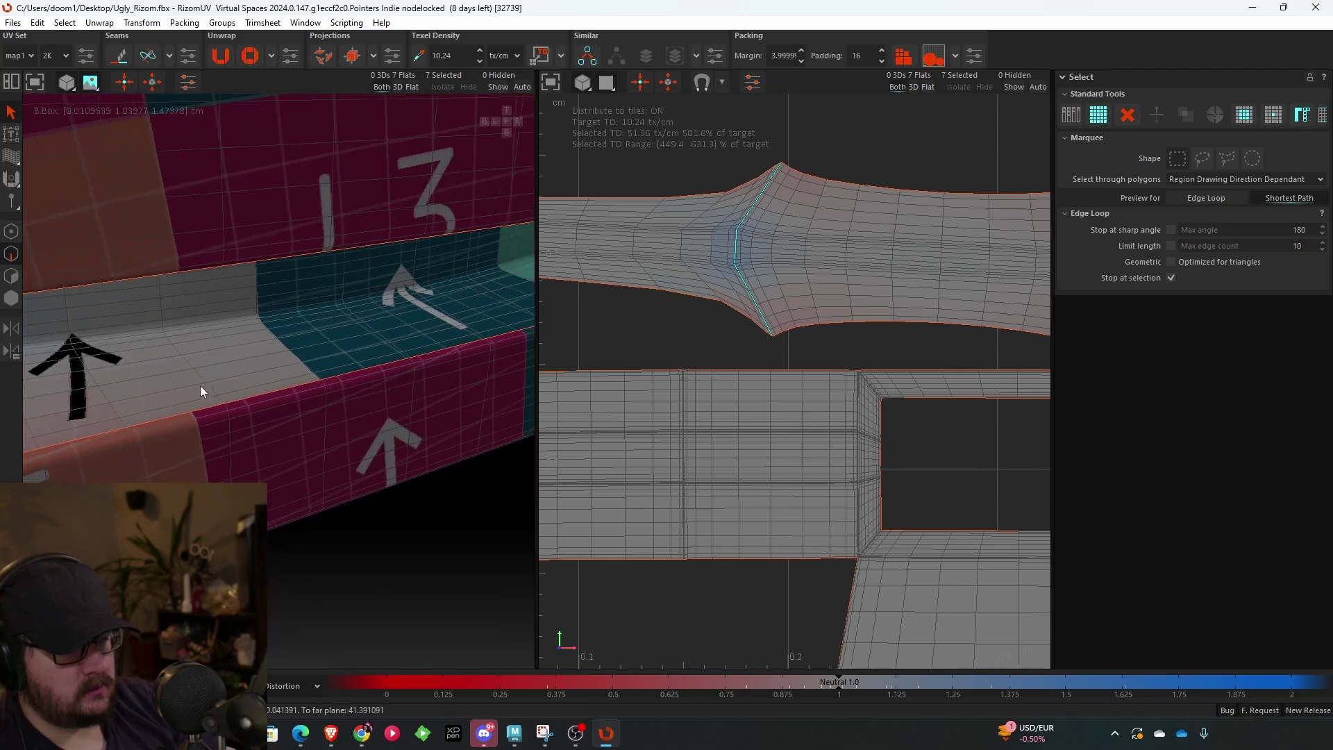
{"action": "left_click_drag", "start_coordinate": [409, 381], "coordinate": [204, 344], "text": "alt"}
{"action": "scroll", "coordinate": [356, 300], "scroll_direction": "up", "scroll_amount": 4}
{"action": "scroll", "coordinate": [248, 345], "scroll_direction": "up", "scroll_amount": 3}
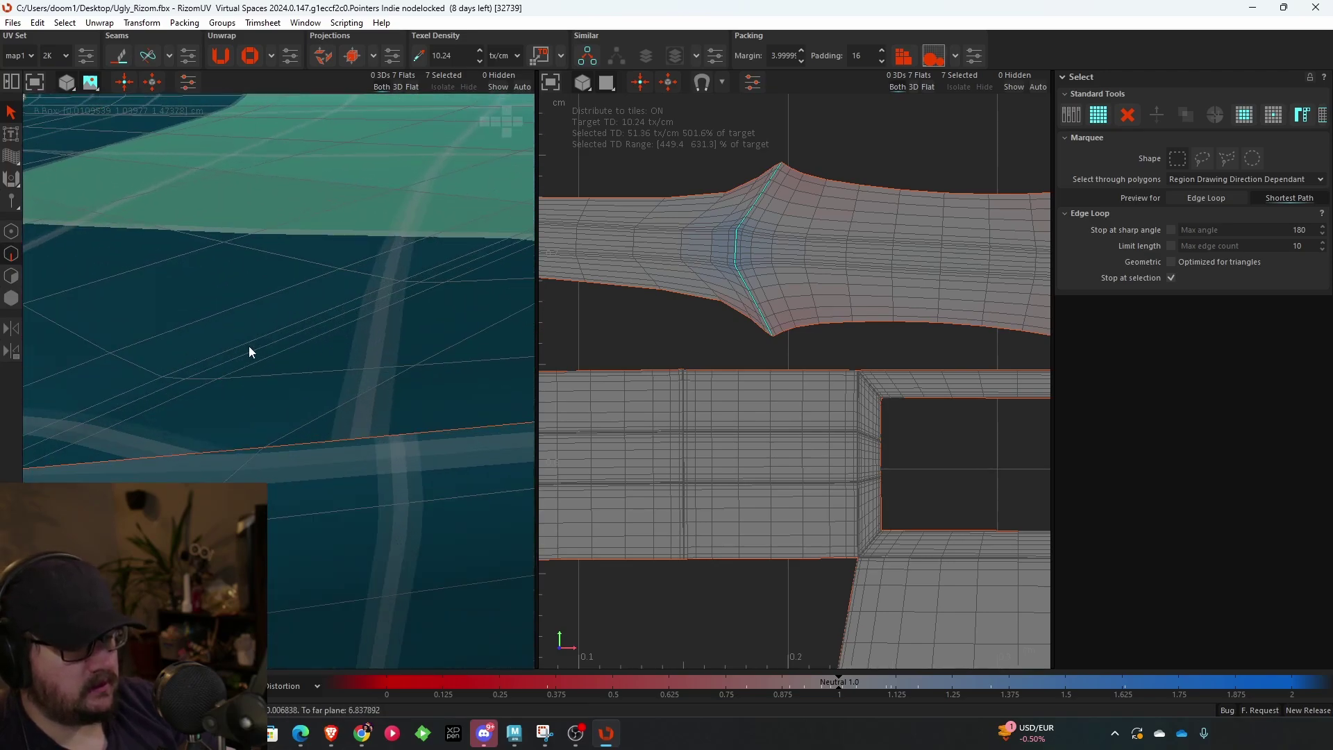
{"action": "double_click", "coordinate": [244, 353], "text": "ctrl"}
{"action": "scroll", "coordinate": [273, 354], "scroll_direction": "down", "scroll_amount": 4}
{"action": "scroll", "coordinate": [272, 354], "scroll_direction": "down", "scroll_amount": 5}
{"action": "left_click_drag", "start_coordinate": [278, 351], "coordinate": [311, 365], "text": "alt"}
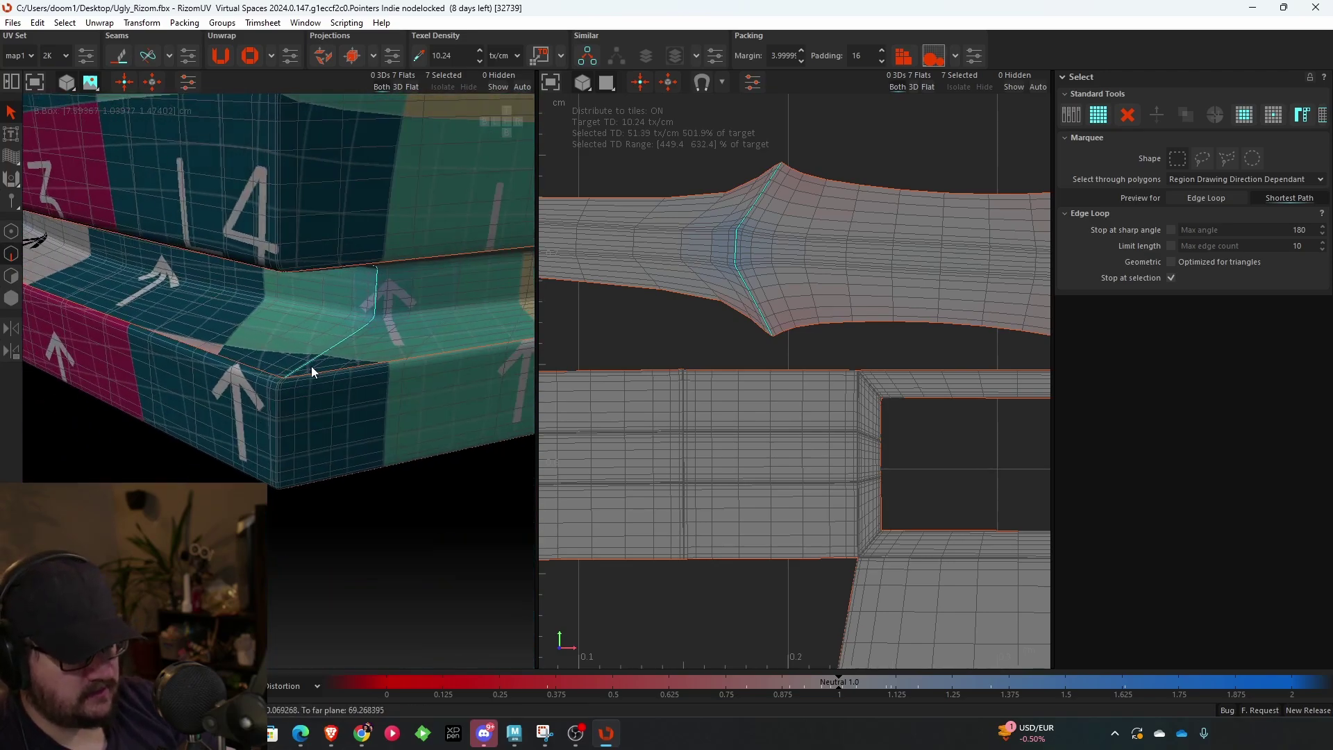
{"action": "key", "text": "c"}
- Unfold and pack all the islands together, including the three new strip pieces, and clear the selection
{"action": "key", "text": "f"}
{"action": "scroll", "coordinate": [768, 257], "scroll_direction": "down", "scroll_amount": 3}
{"action": "left_click_drag", "start_coordinate": [624, 156], "coordinate": [1012, 570]}
{"action": "left_click", "coordinate": [226, 56]}
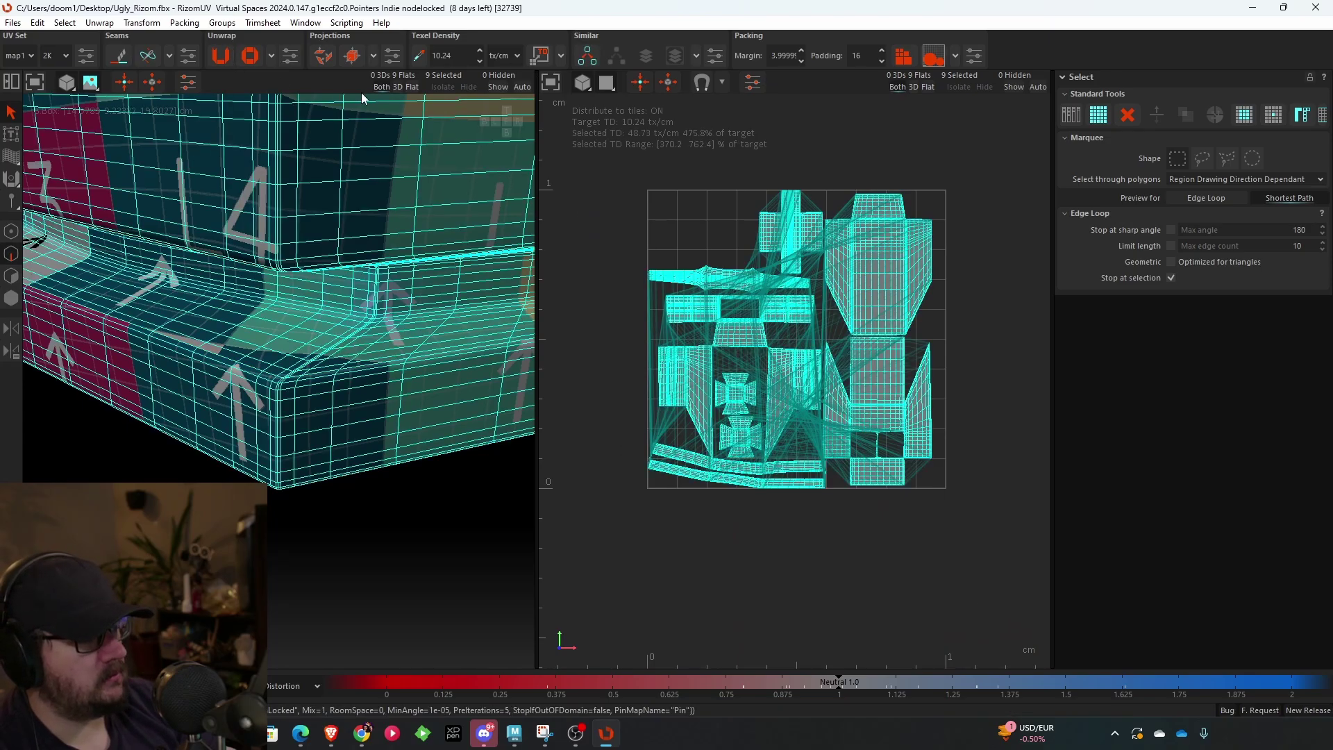
{"action": "left_click", "coordinate": [898, 64]}
{"action": "left_click", "coordinate": [776, 323]}
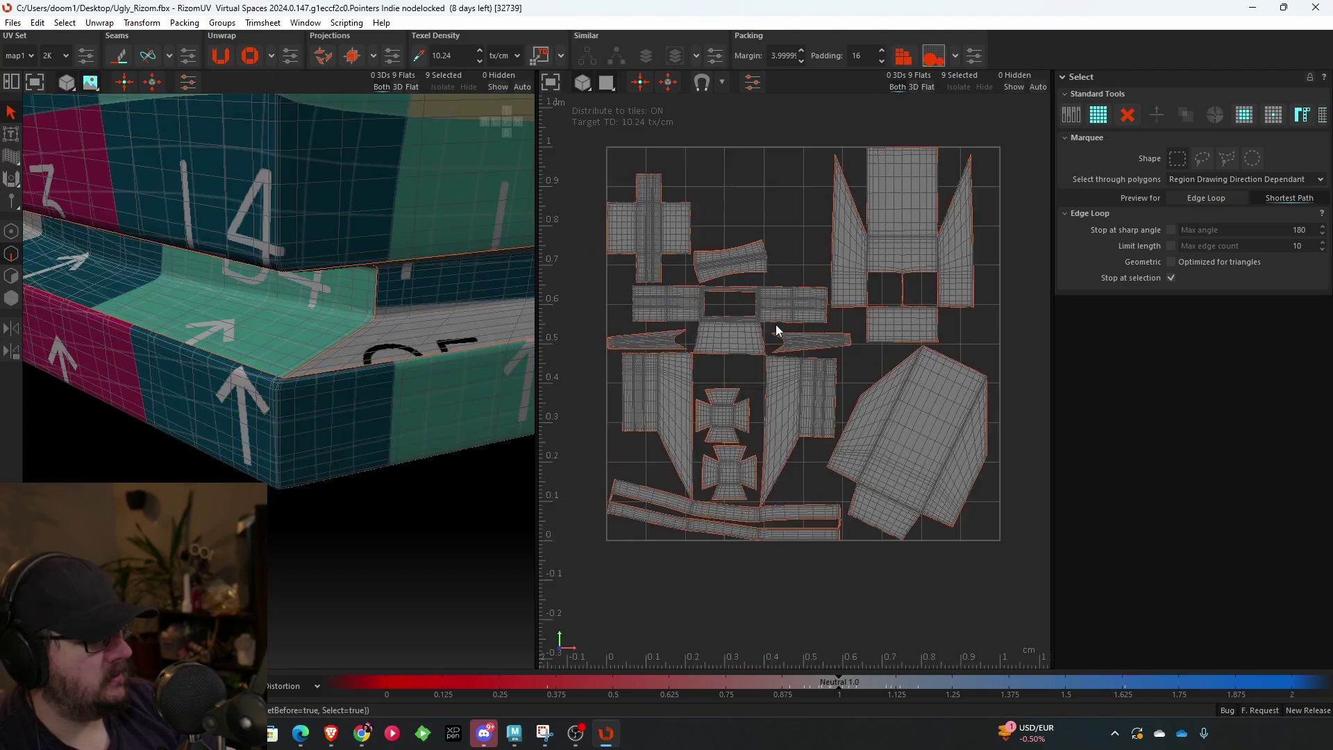
- Examine the repacked UV islands up close for remaining distortion, including the split strip pieces, cross shapes and long bands
{"action": "scroll", "coordinate": [776, 323], "scroll_direction": "up", "scroll_amount": 5}
{"action": "middle_click_drag", "start_coordinate": [969, 320], "coordinate": [824, 323], "text": "alt"}
{"action": "scroll", "coordinate": [823, 323], "scroll_direction": "up", "scroll_amount": 4}
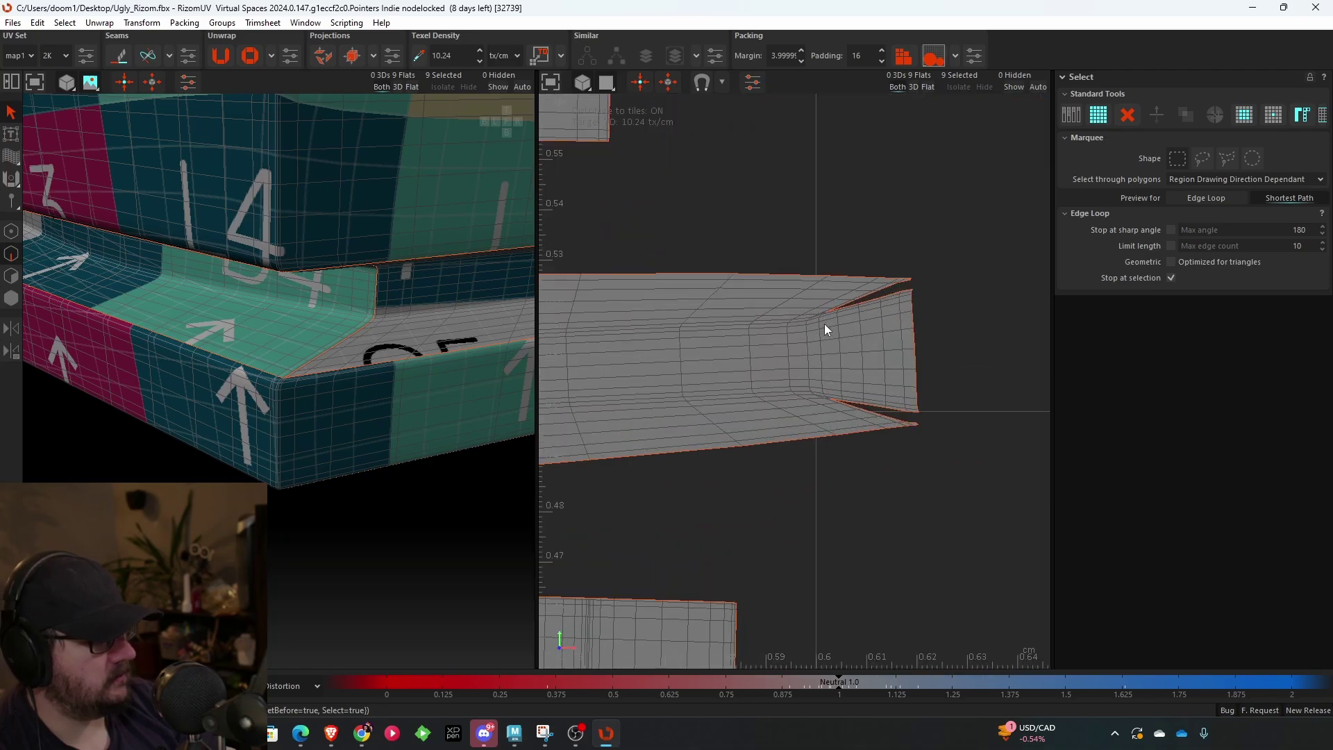
{"action": "scroll", "coordinate": [823, 324], "scroll_direction": "down", "scroll_amount": 6}
{"action": "middle_click_drag", "start_coordinate": [708, 364], "coordinate": [831, 333], "text": "alt"}
{"action": "scroll", "coordinate": [831, 333], "scroll_direction": "down", "scroll_amount": 5}
{"action": "scroll", "coordinate": [760, 497], "scroll_direction": "up", "scroll_amount": 6}
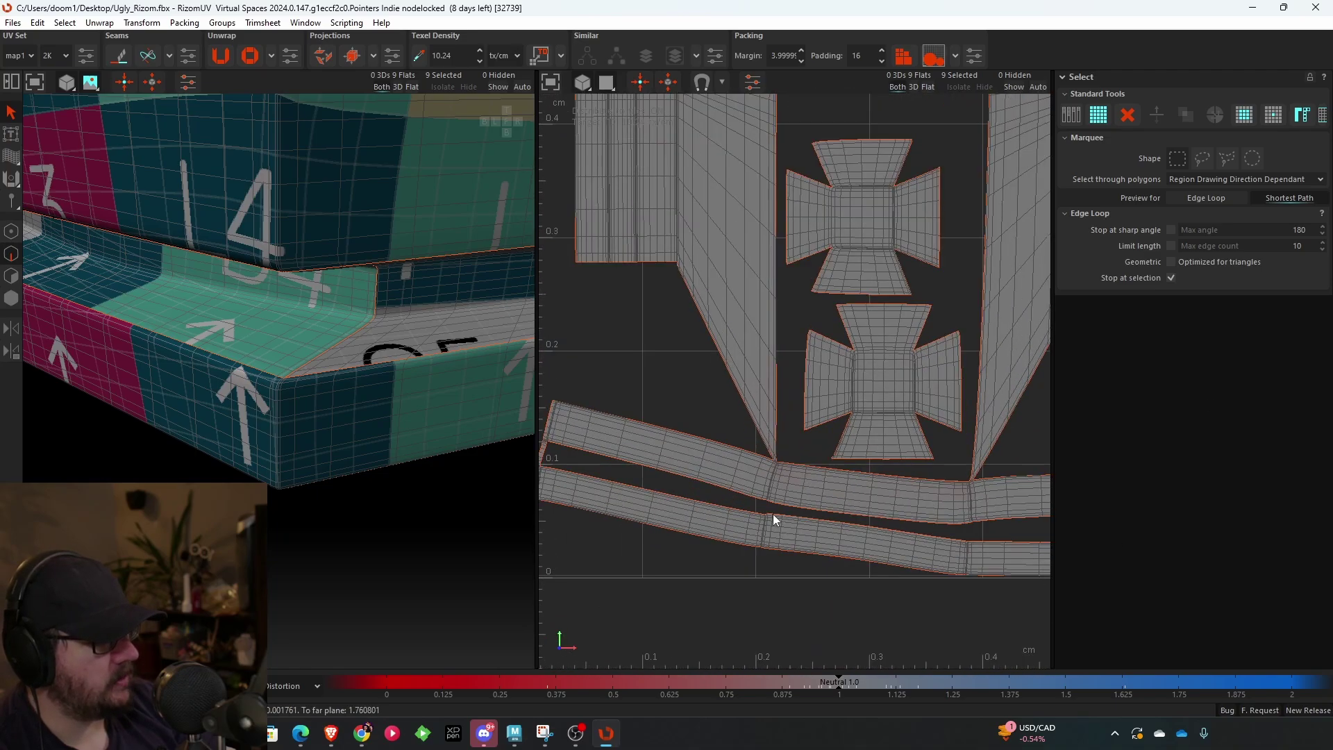
{"action": "middle_click_drag", "start_coordinate": [903, 499], "coordinate": [757, 330], "text": "alt"}
{"action": "scroll", "coordinate": [756, 330], "scroll_direction": "down", "scroll_amount": 5}
{"action": "scroll", "coordinate": [803, 331], "scroll_direction": "down", "scroll_amount": 3}
{"action": "scroll", "coordinate": [802, 354], "scroll_direction": "up", "scroll_amount": 5}
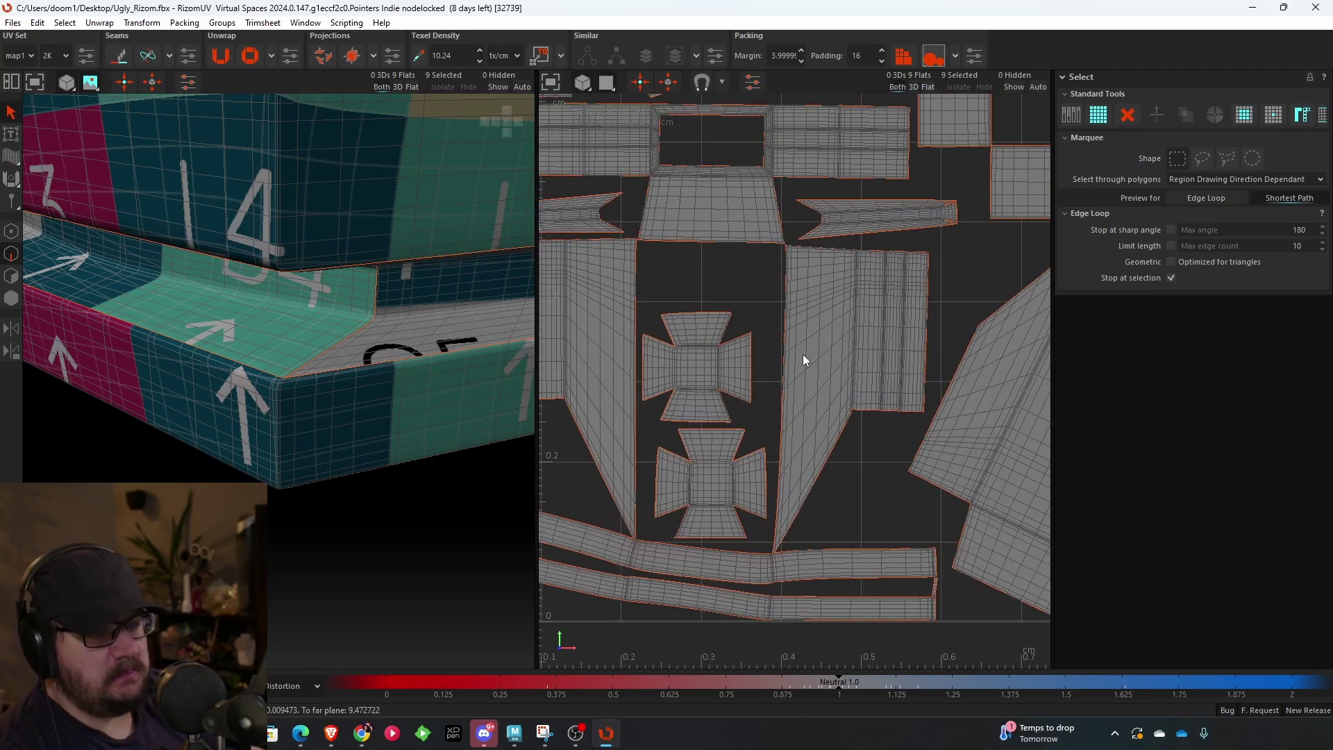
{"action": "scroll", "coordinate": [803, 354], "scroll_direction": "down", "scroll_amount": 5}
{"action": "scroll", "coordinate": [867, 247], "scroll_direction": "up", "scroll_amount": 3}
{"action": "scroll", "coordinate": [866, 247], "scroll_direction": "down", "scroll_amount": 2}
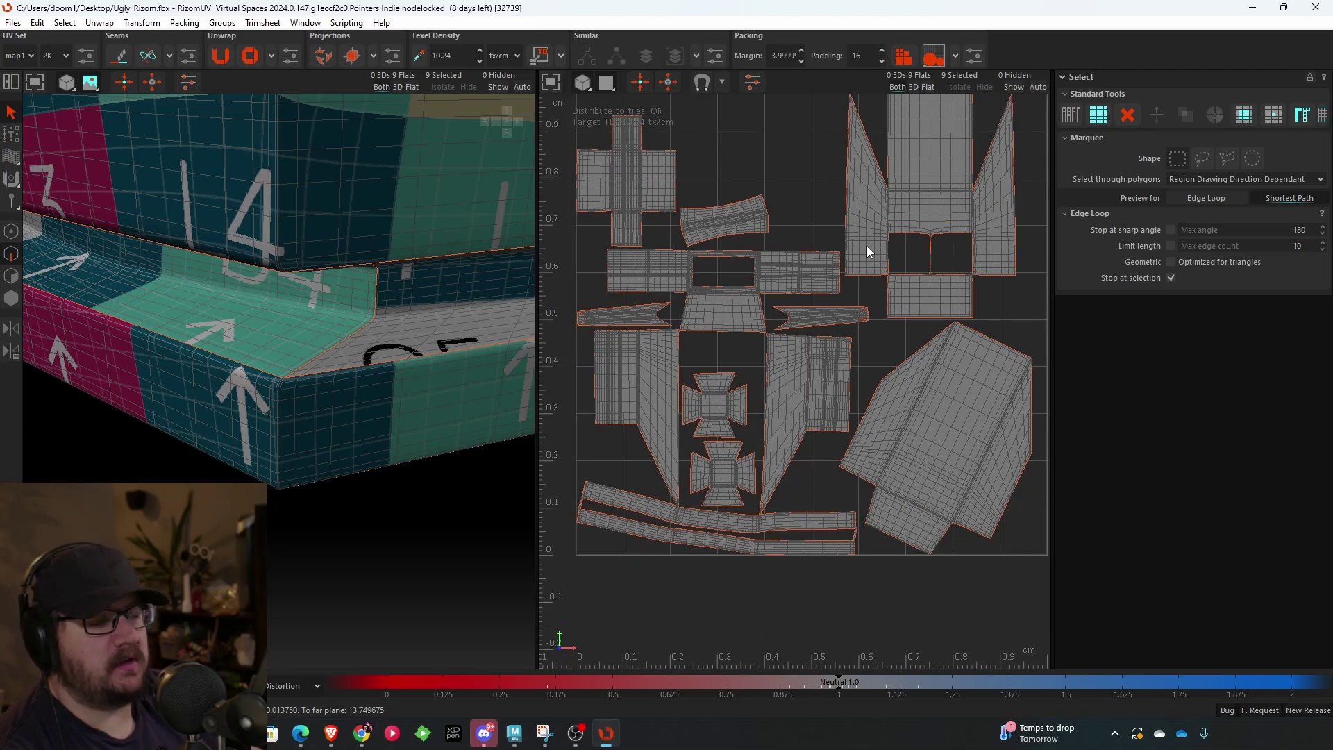
{"action": "scroll", "coordinate": [839, 215], "scroll_direction": "down", "scroll_amount": 1}
{"action": "middle_click_drag", "start_coordinate": [839, 214], "coordinate": [816, 229], "text": "alt"}
{"action": "scroll", "coordinate": [816, 230], "scroll_direction": "down", "scroll_amount": 1}
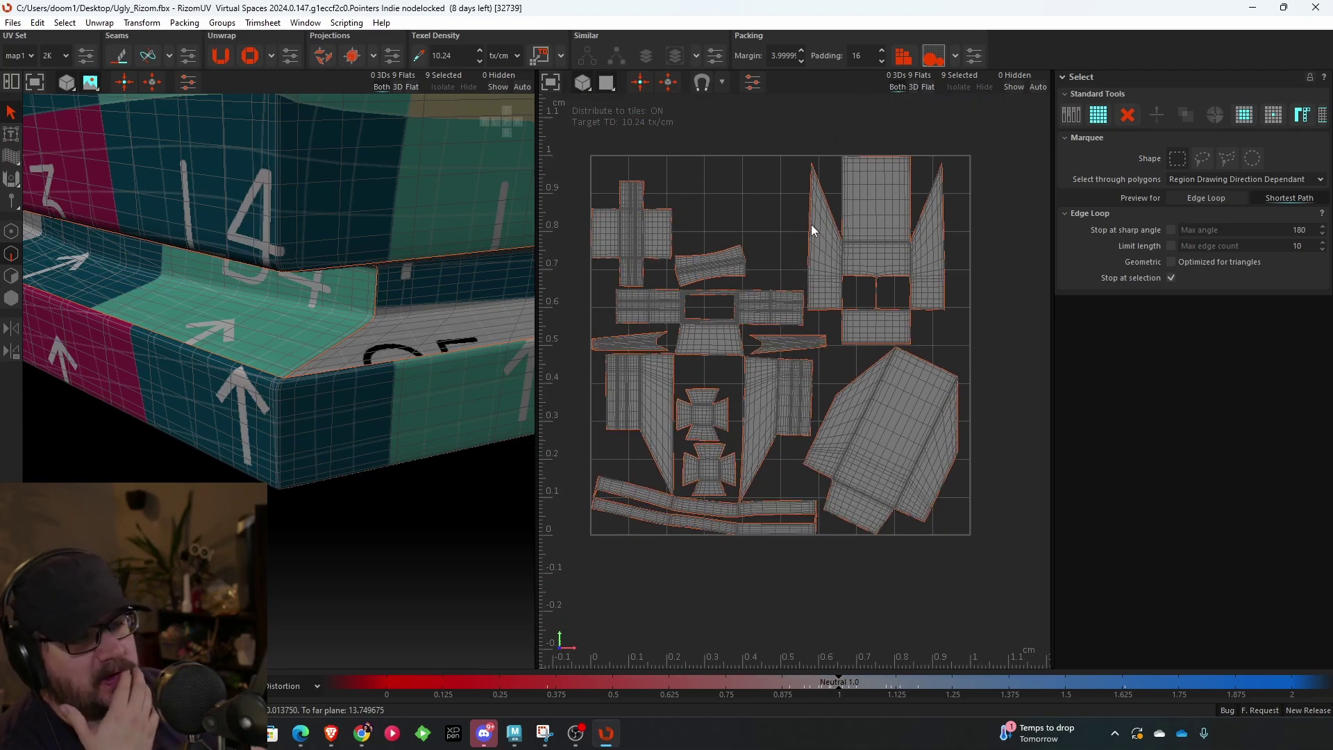
{"action": "scroll", "coordinate": [182, 238], "scroll_direction": "down", "scroll_amount": 5}
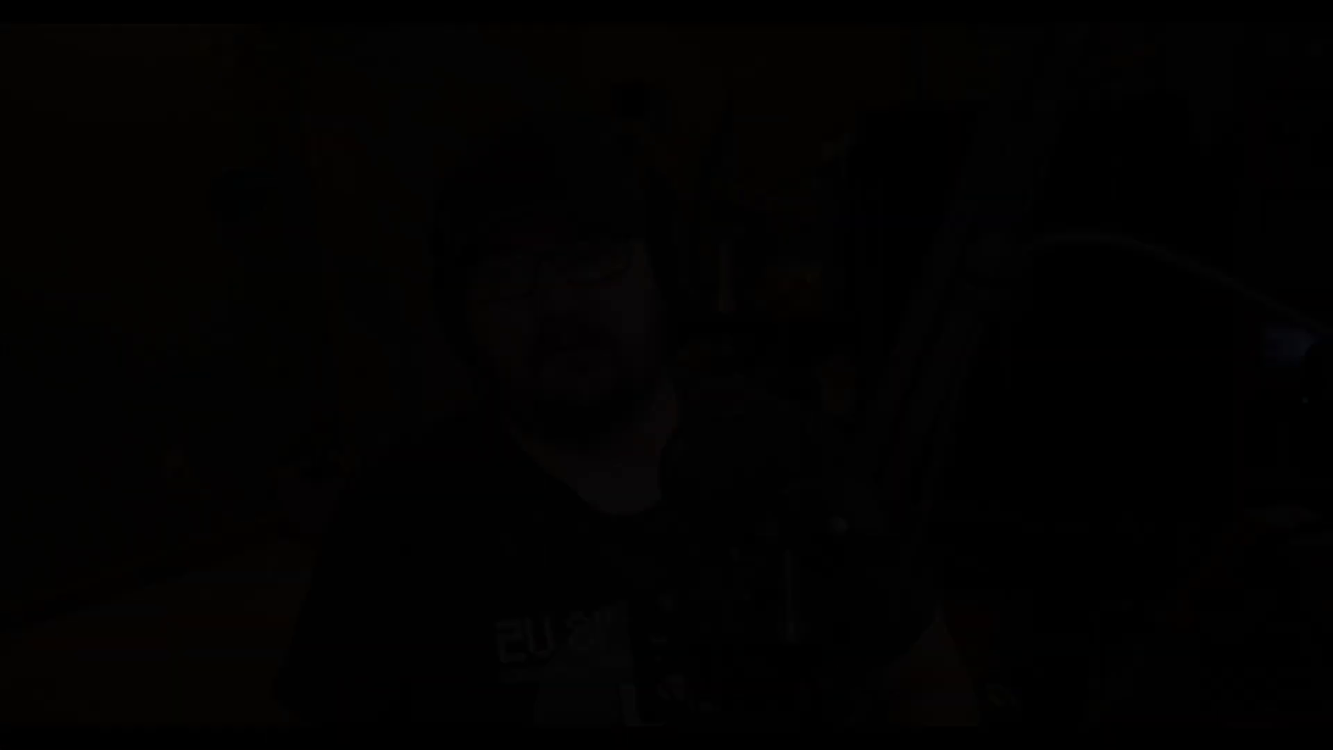